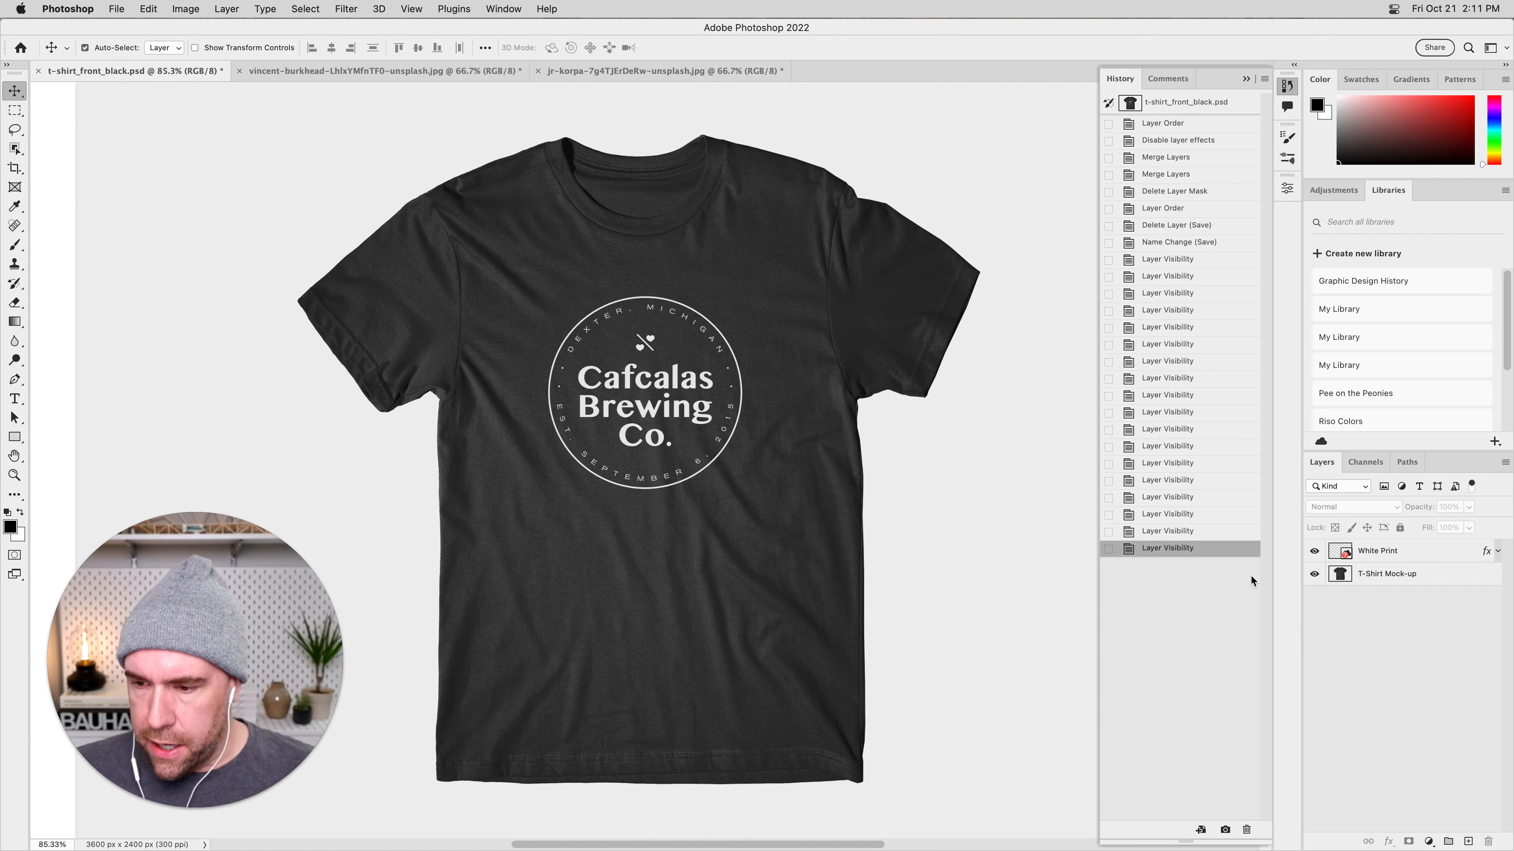
# Compare the T-shirt mock-up with and without the White Print layer, and leave that layer hidden.
pyautogui.click(1315, 553)
pyautogui.click(1315, 553)
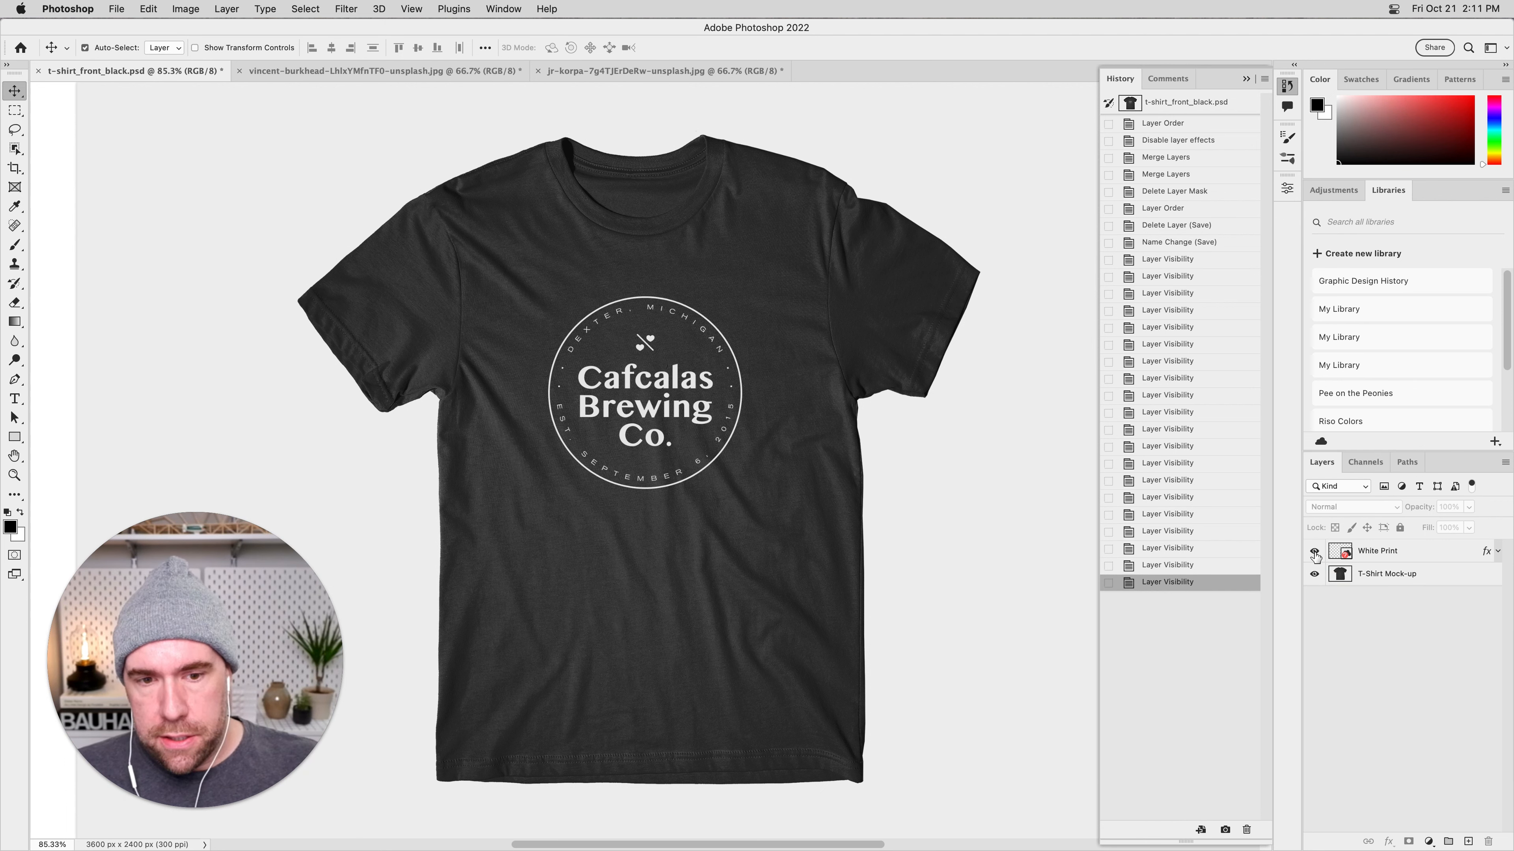
pyautogui.click(1315, 552)
pyautogui.click(1315, 553)
pyautogui.click(1315, 553)
pyautogui.click(1315, 552)
pyautogui.click(1314, 553)
pyautogui.click(1315, 552)
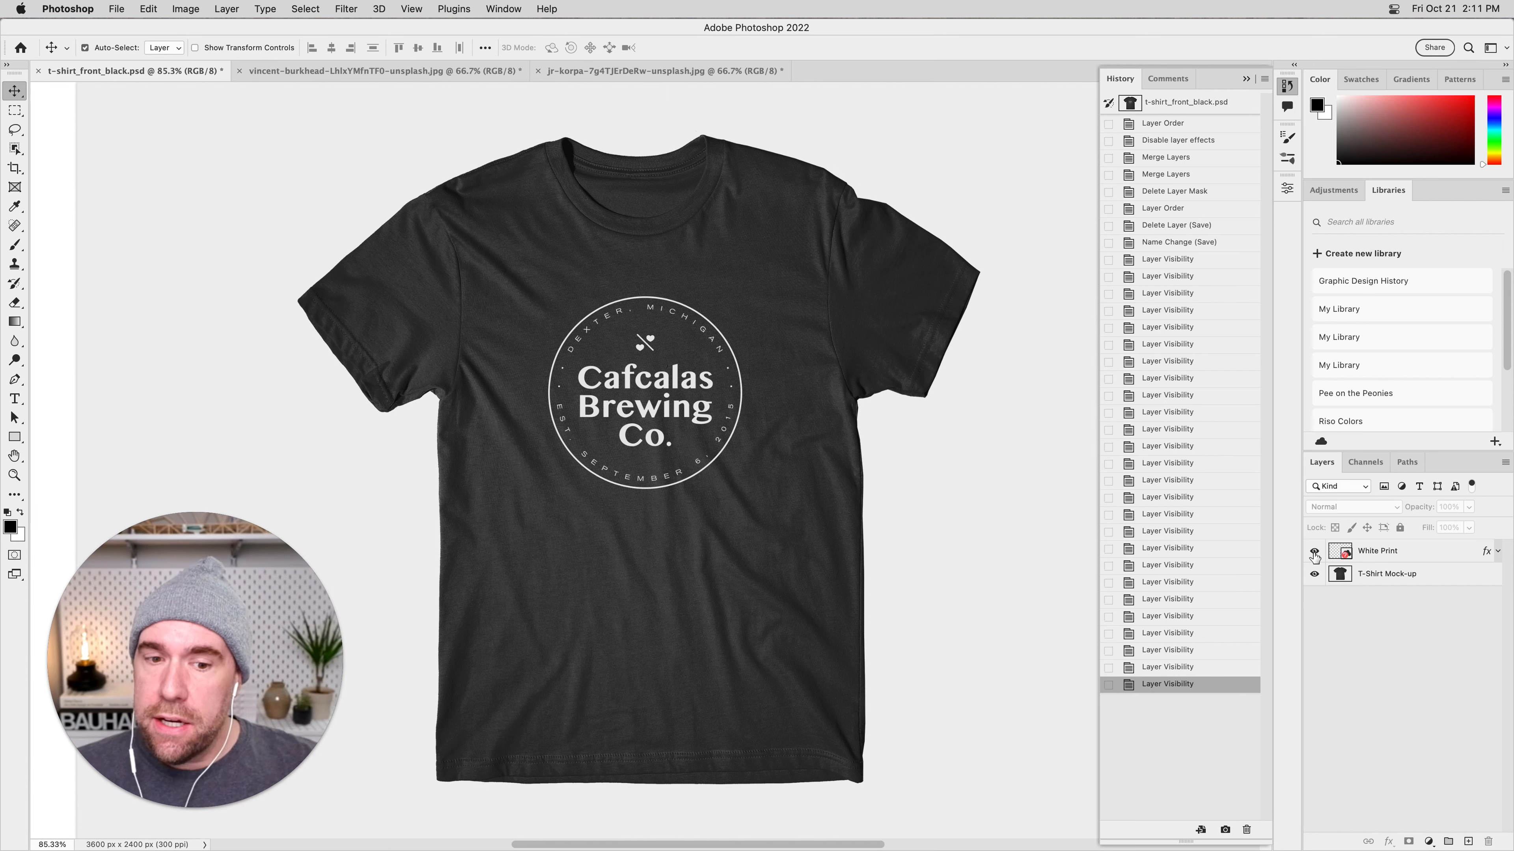
pyautogui.click(1314, 552)
pyautogui.click(1315, 553)
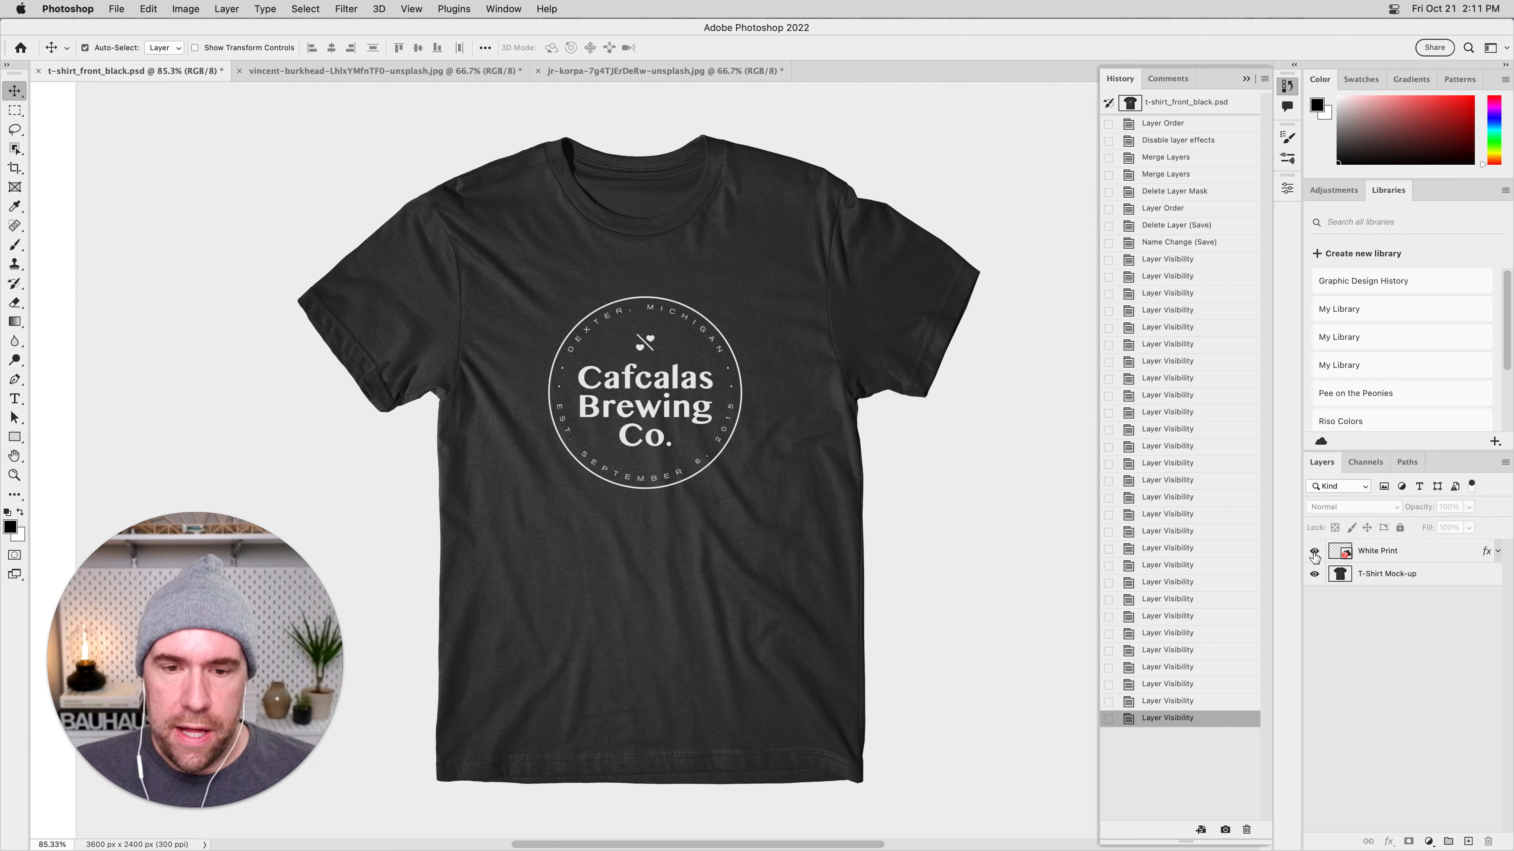
pyautogui.press('super+Tab')
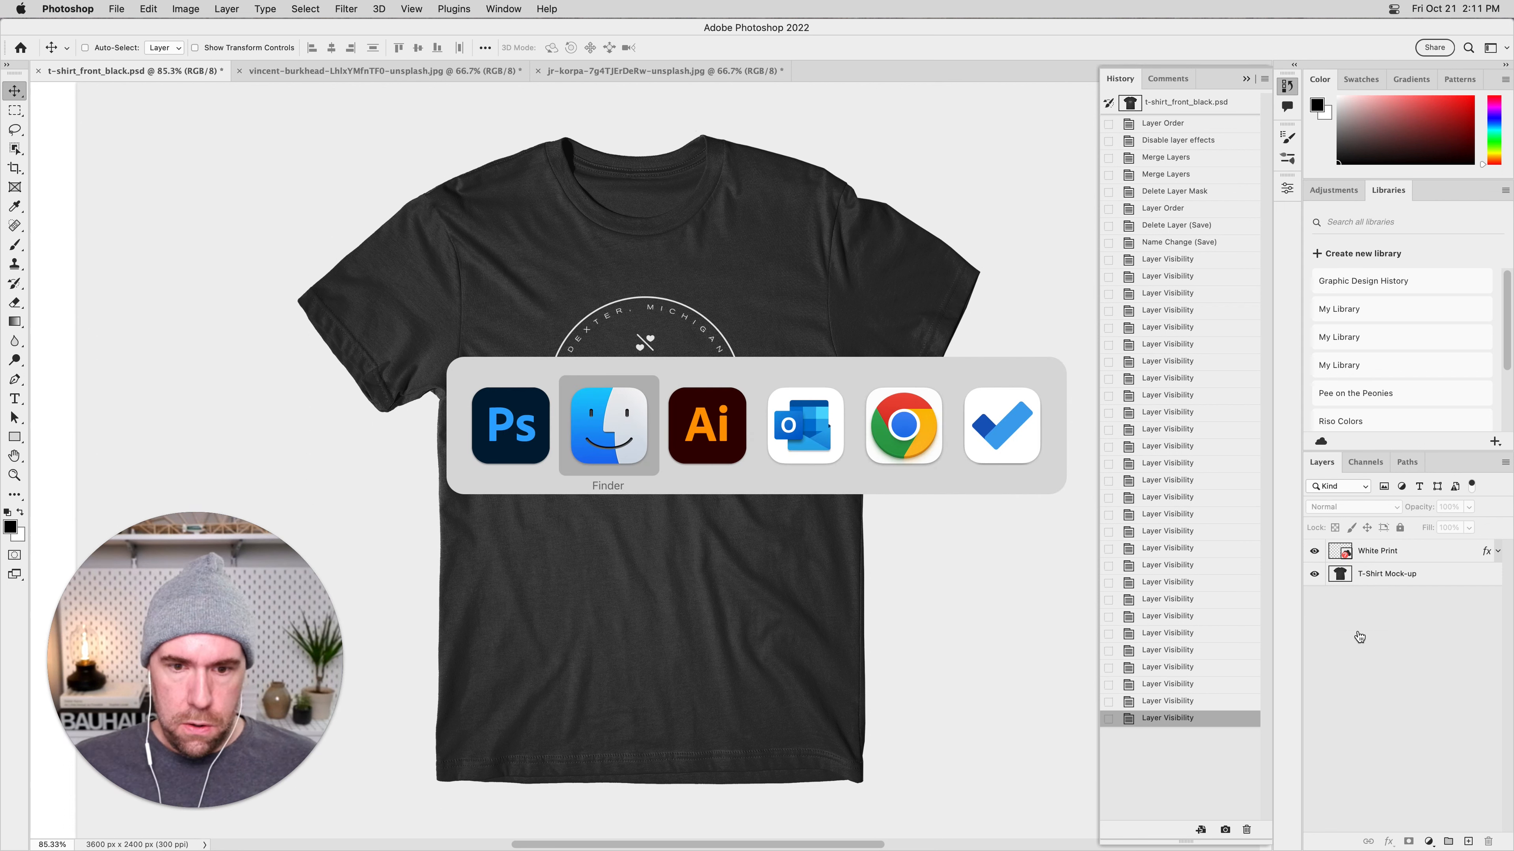
pyautogui.click(1313, 551)
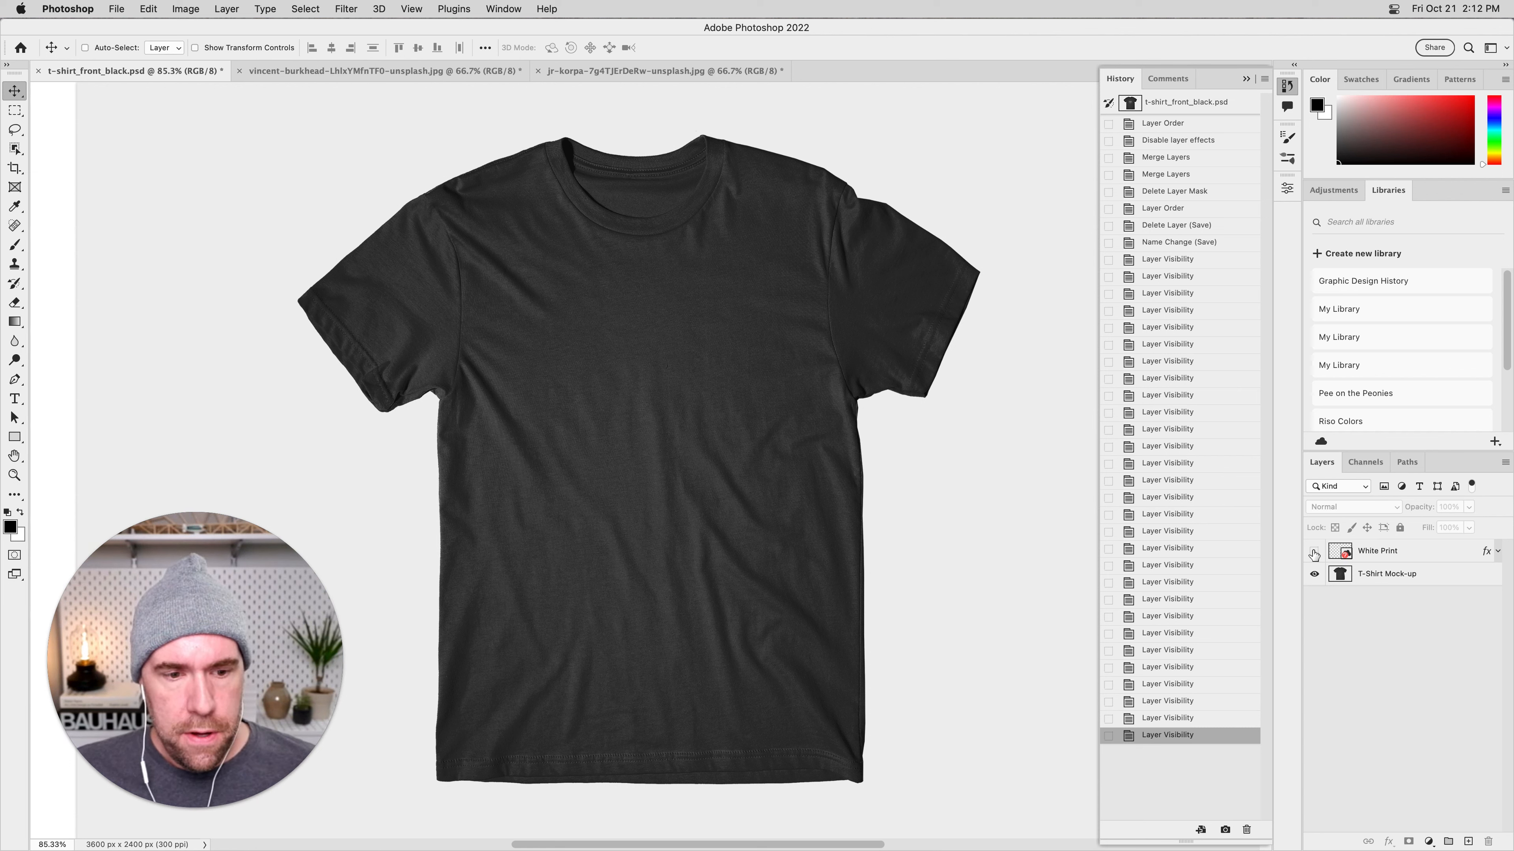
# Switch to Illustrator and look over the grid of square red artboard compositions in the Perceptual_Scaling_Woodland file.
pyautogui.press('super+Tab')
pyautogui.press('super+Tab')
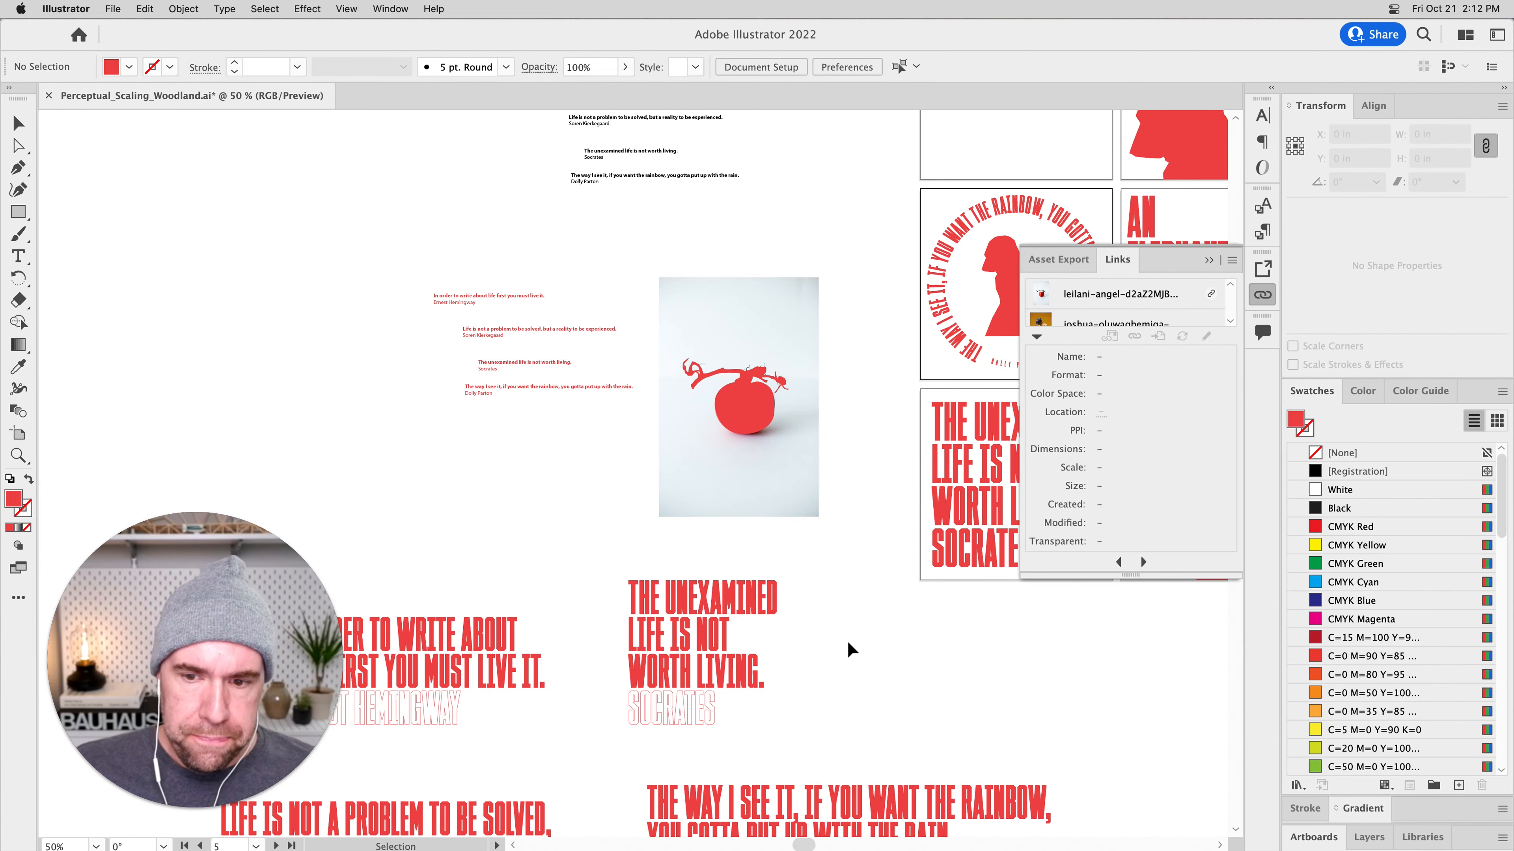
pyautogui.hscroll(10, 841, 646)
pyautogui.scroll(-3, 749, 670)
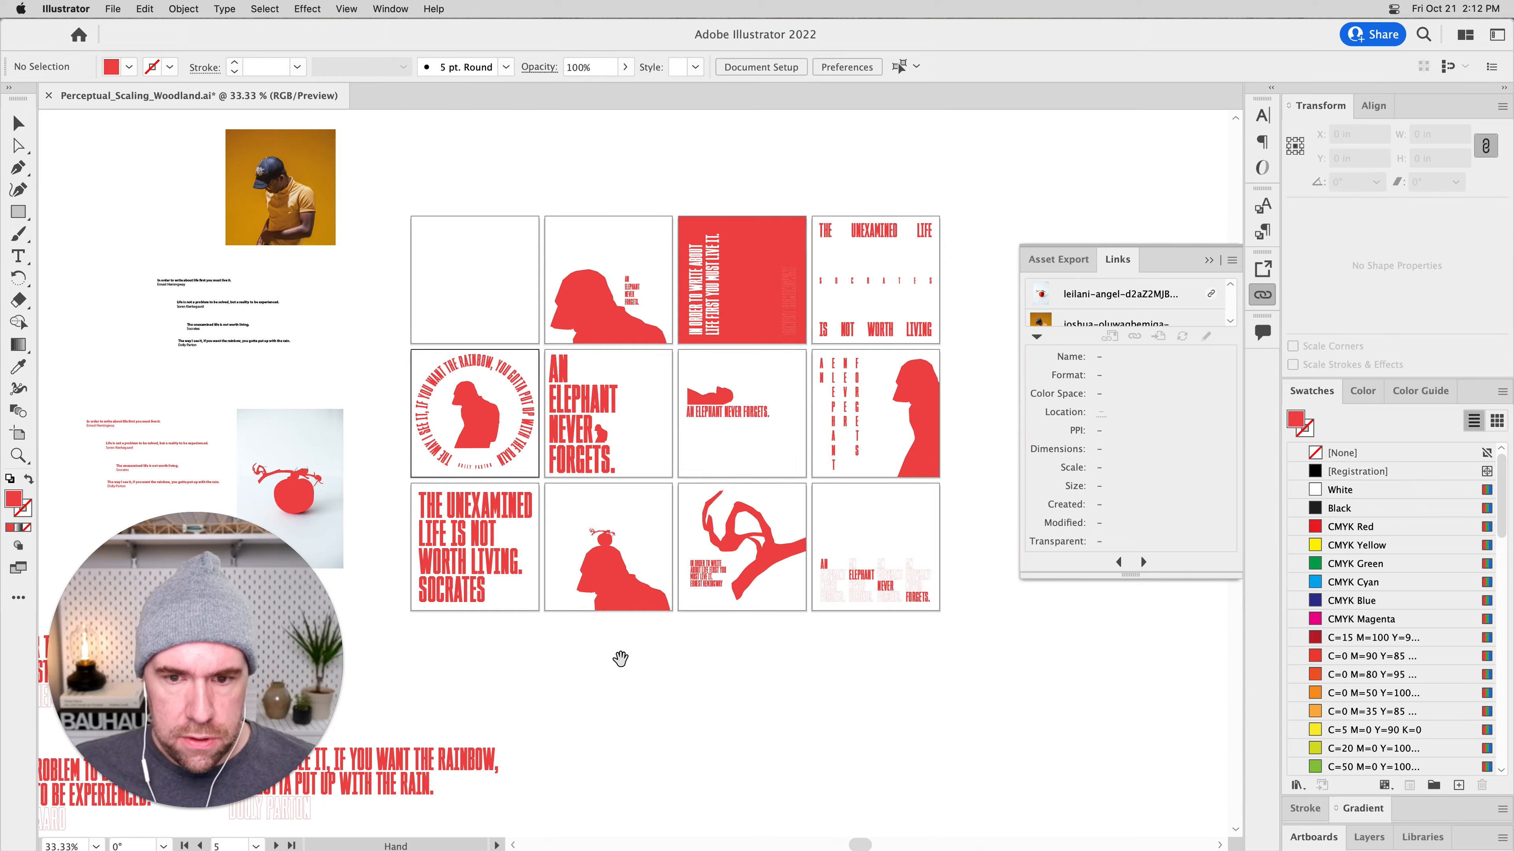
pyautogui.press('super+equal')
pyautogui.moveTo(571, 674); pyautogui.dragTo(550, 736)
pyautogui.moveTo(657, 630); pyautogui.dragTo(627, 669)
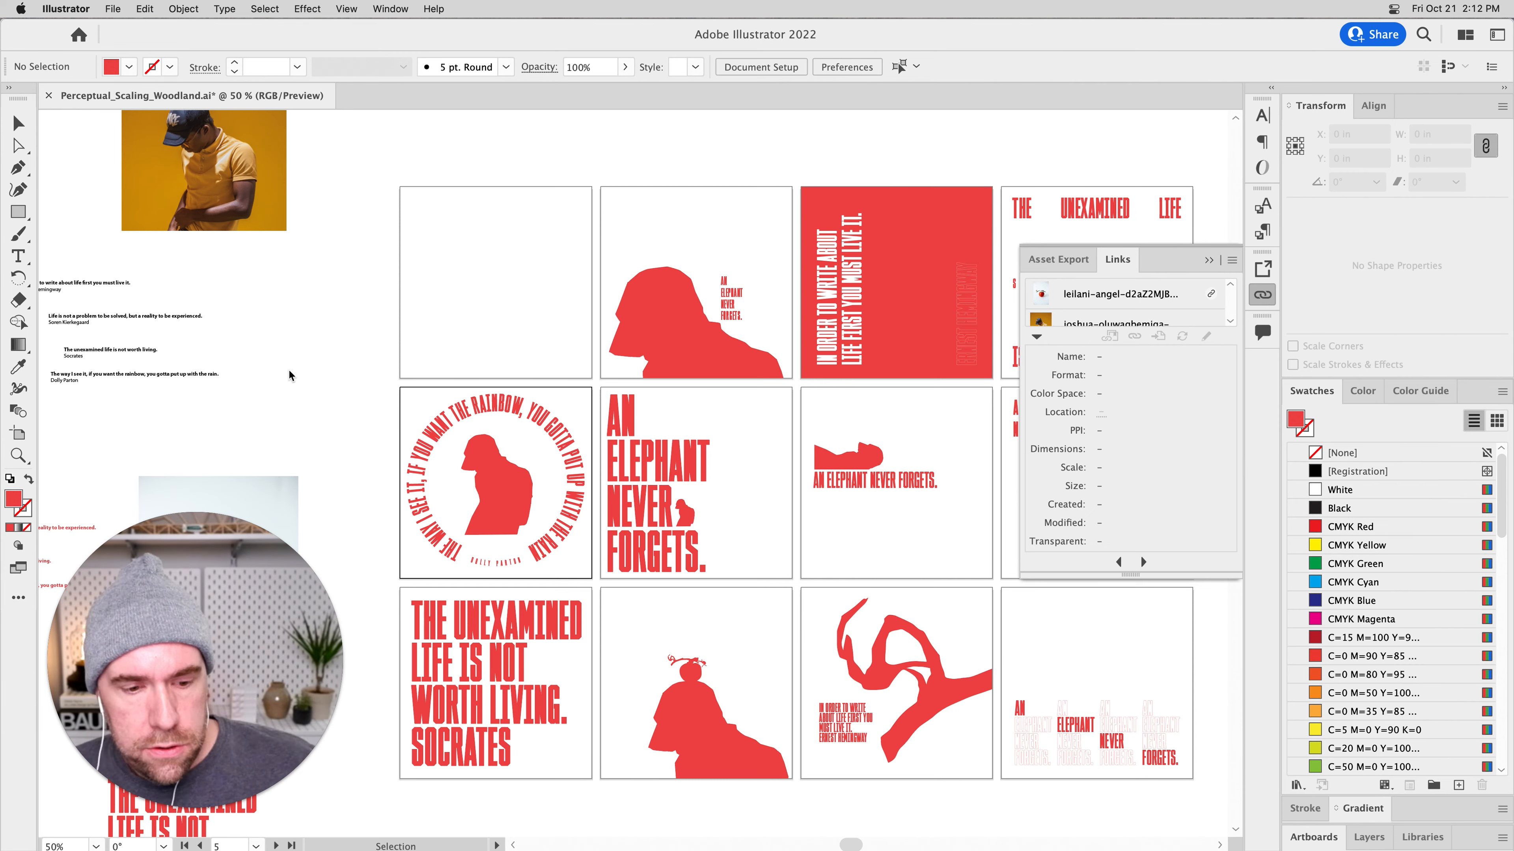
# Return to Photoshop, show the White Print layer again and examine the circular brewing company logo up close at 200%.
pyautogui.press('super+Tab')
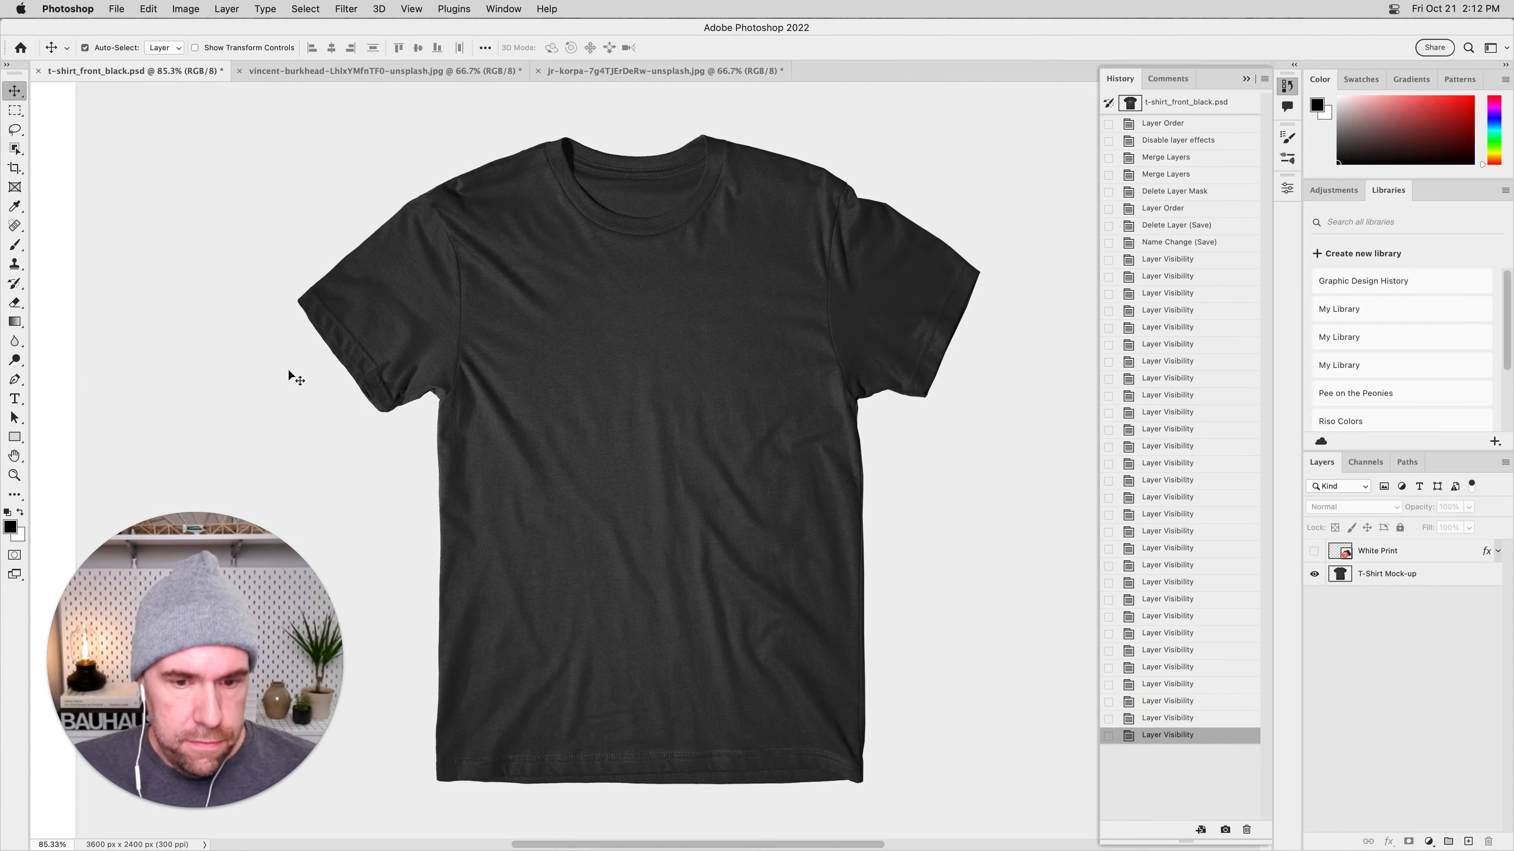
pyautogui.click(1313, 551)
pyautogui.press('super+plus')
pyautogui.press('super+plus')
pyautogui.moveTo(765, 455); pyautogui.dragTo(809, 639)
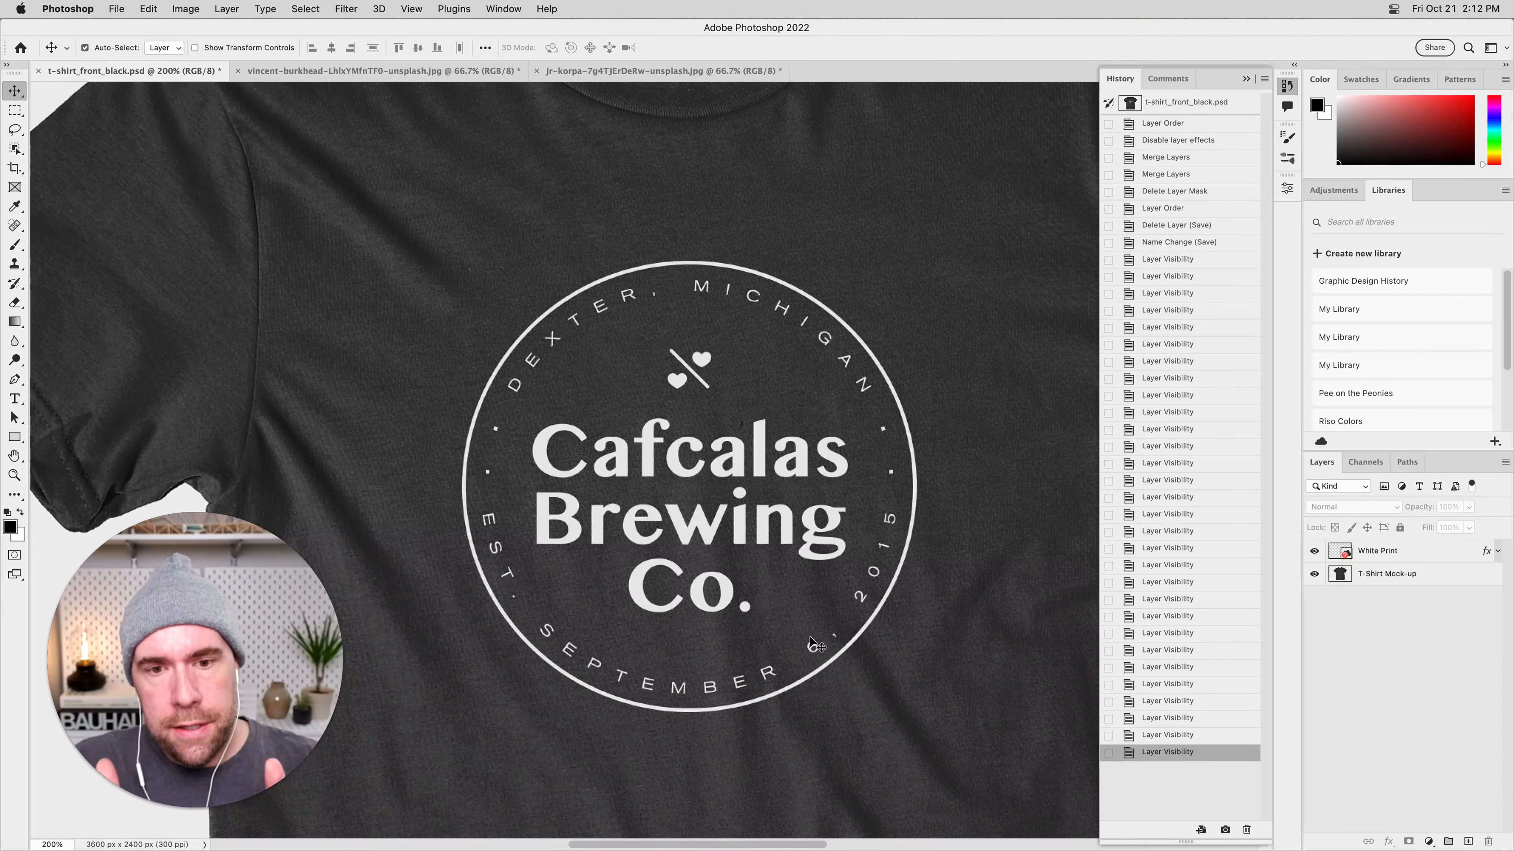
# Switch to Chrome and browse the Unsplash texture collection for images that could serve as print textures.
pyautogui.press('super+Tab')
pyautogui.press('super+Tab')
pyautogui.press('super+Tab')
pyautogui.press('super+Tab')
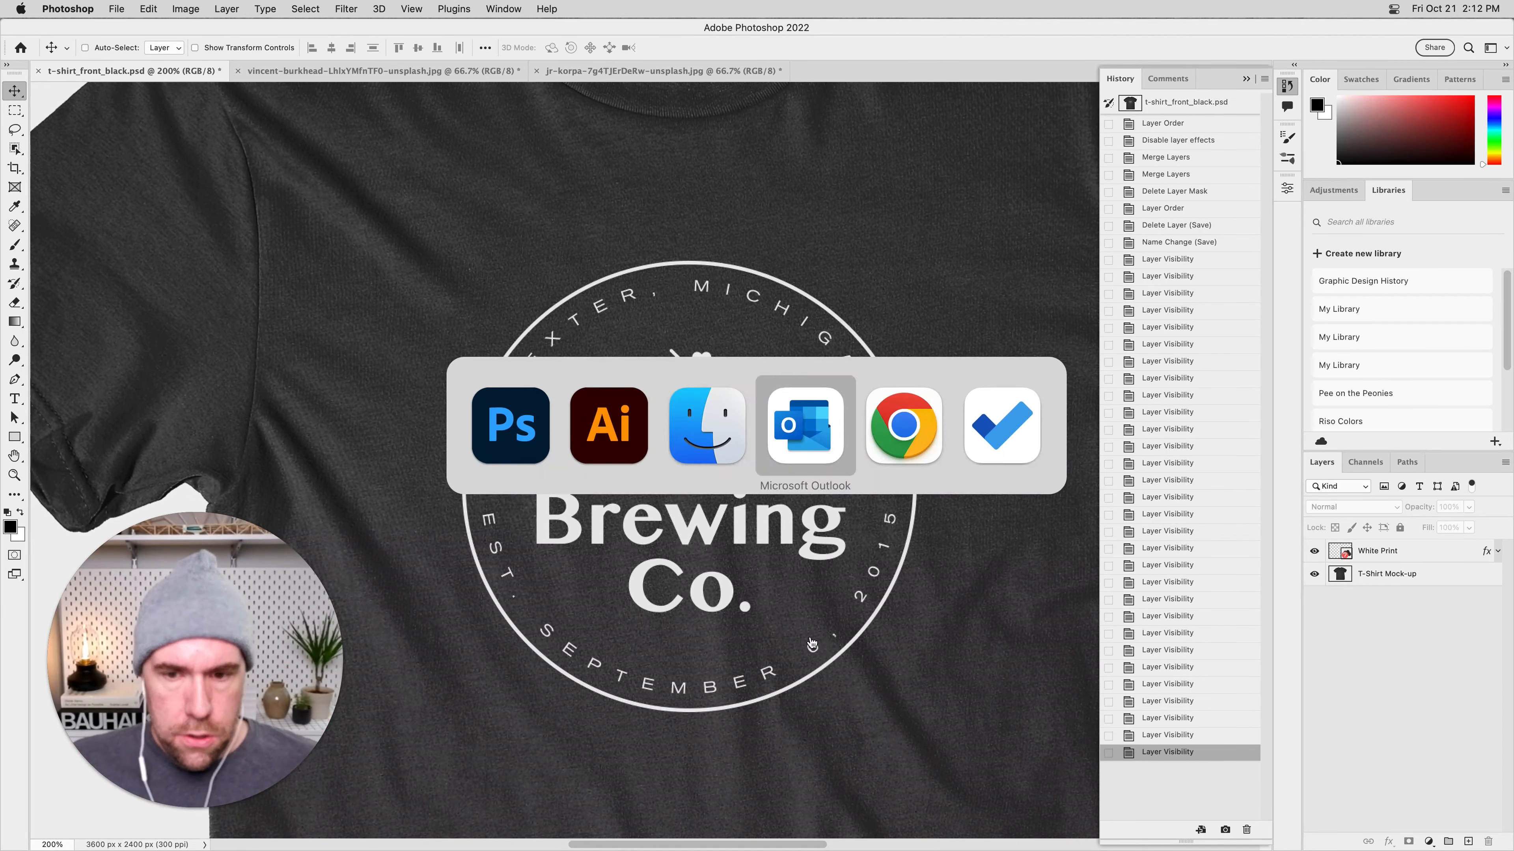
pyautogui.scroll(-5, 838, 647)
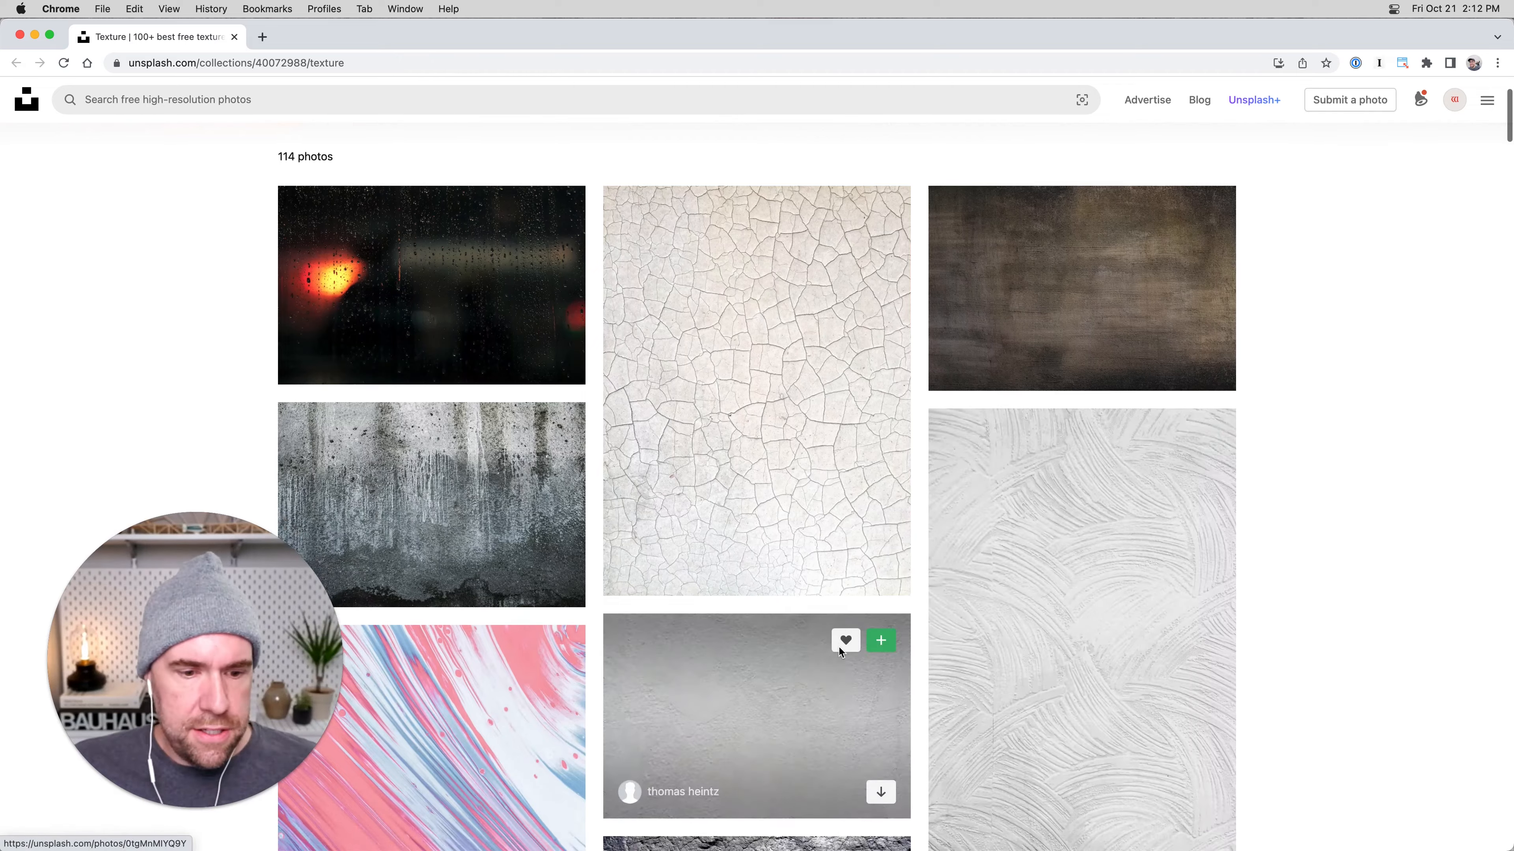
pyautogui.scroll(-5, 837, 656)
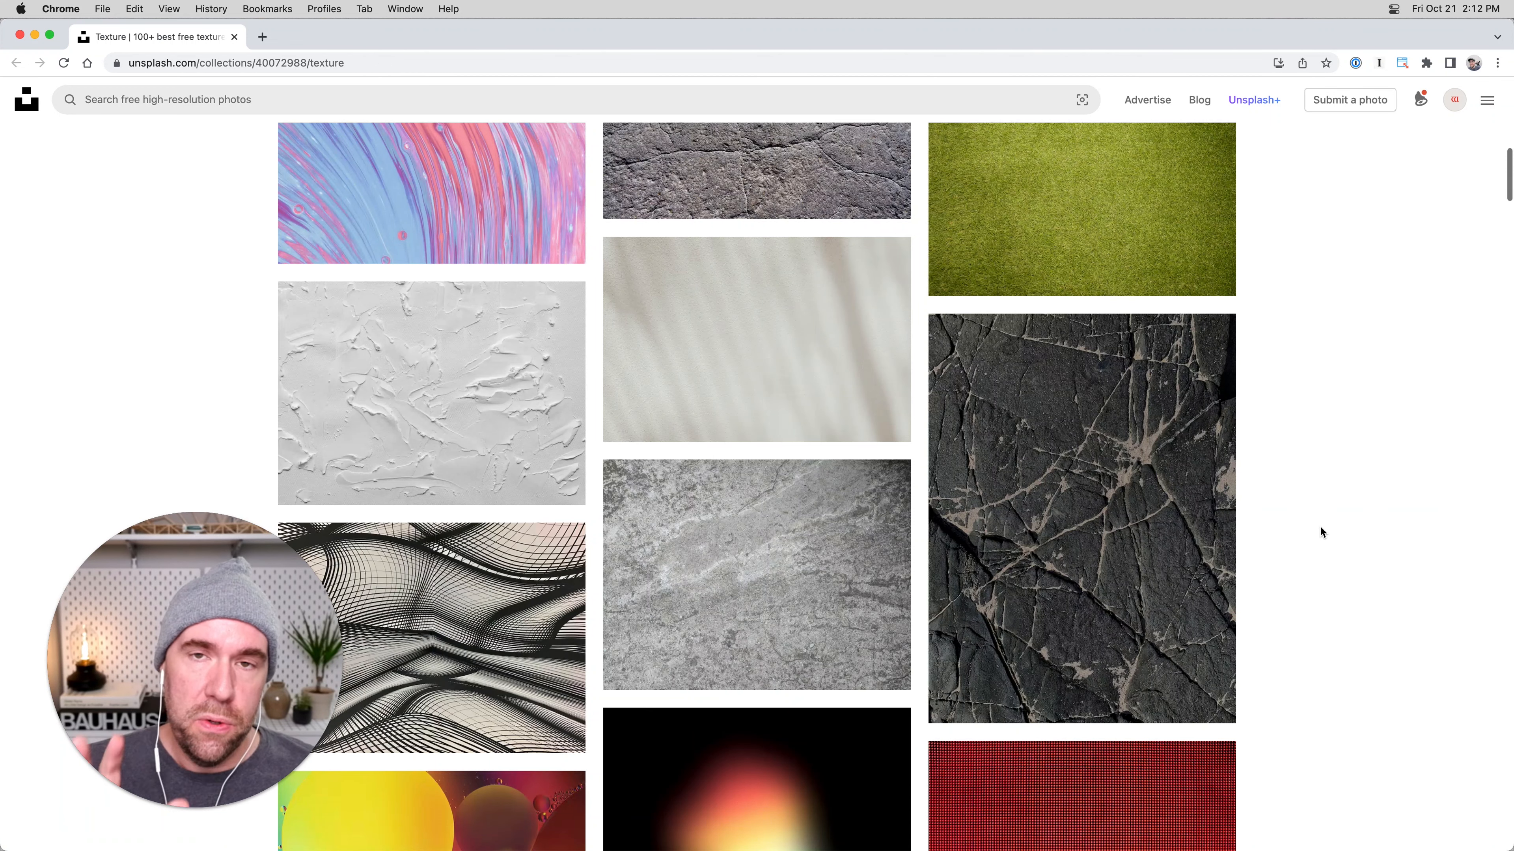
pyautogui.press('super+Tab')
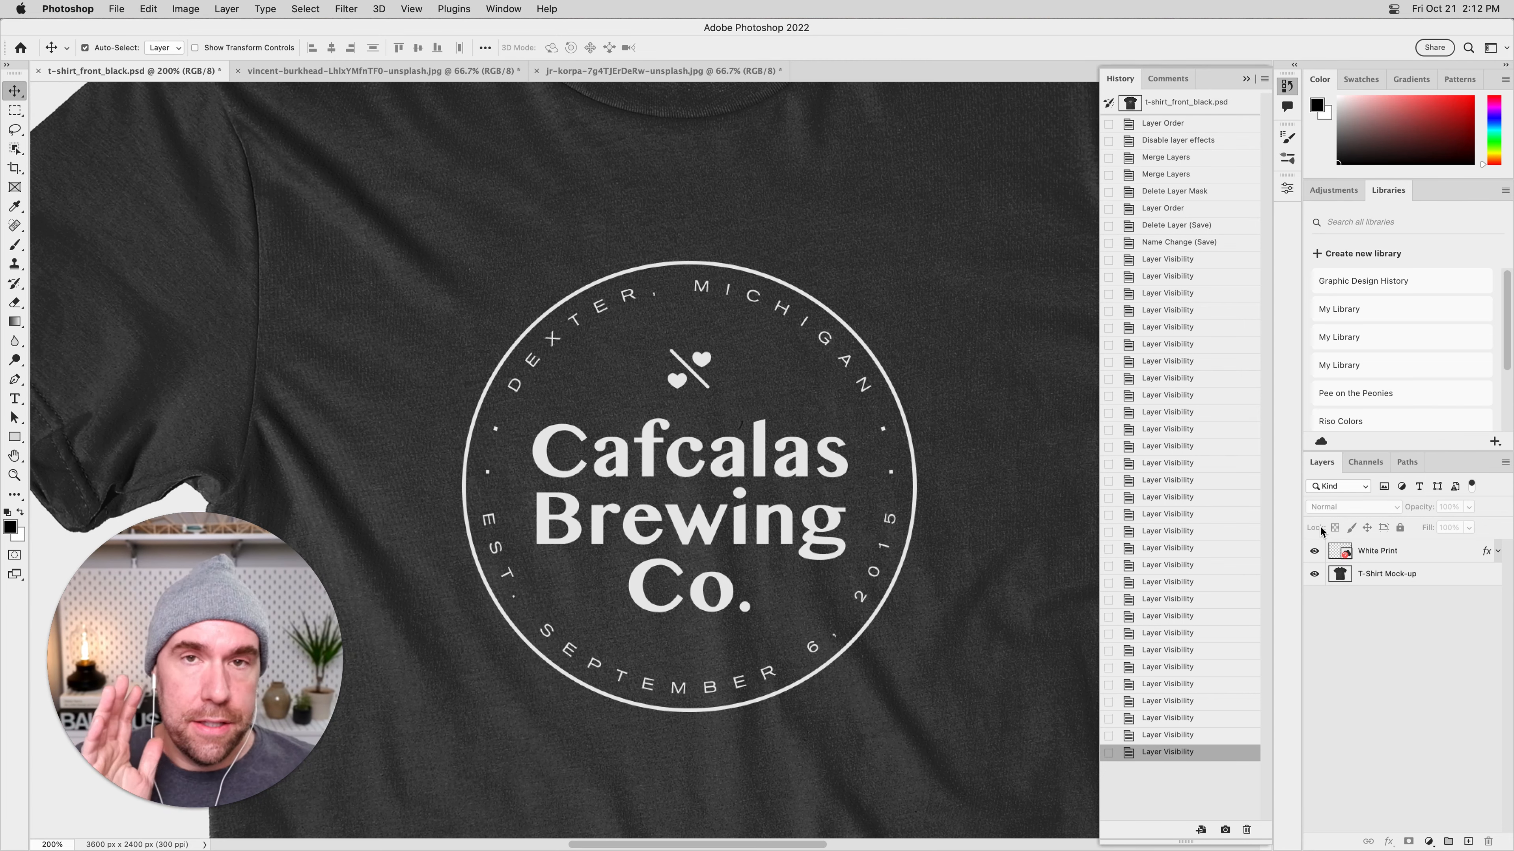
pyautogui.press('super+Tab')
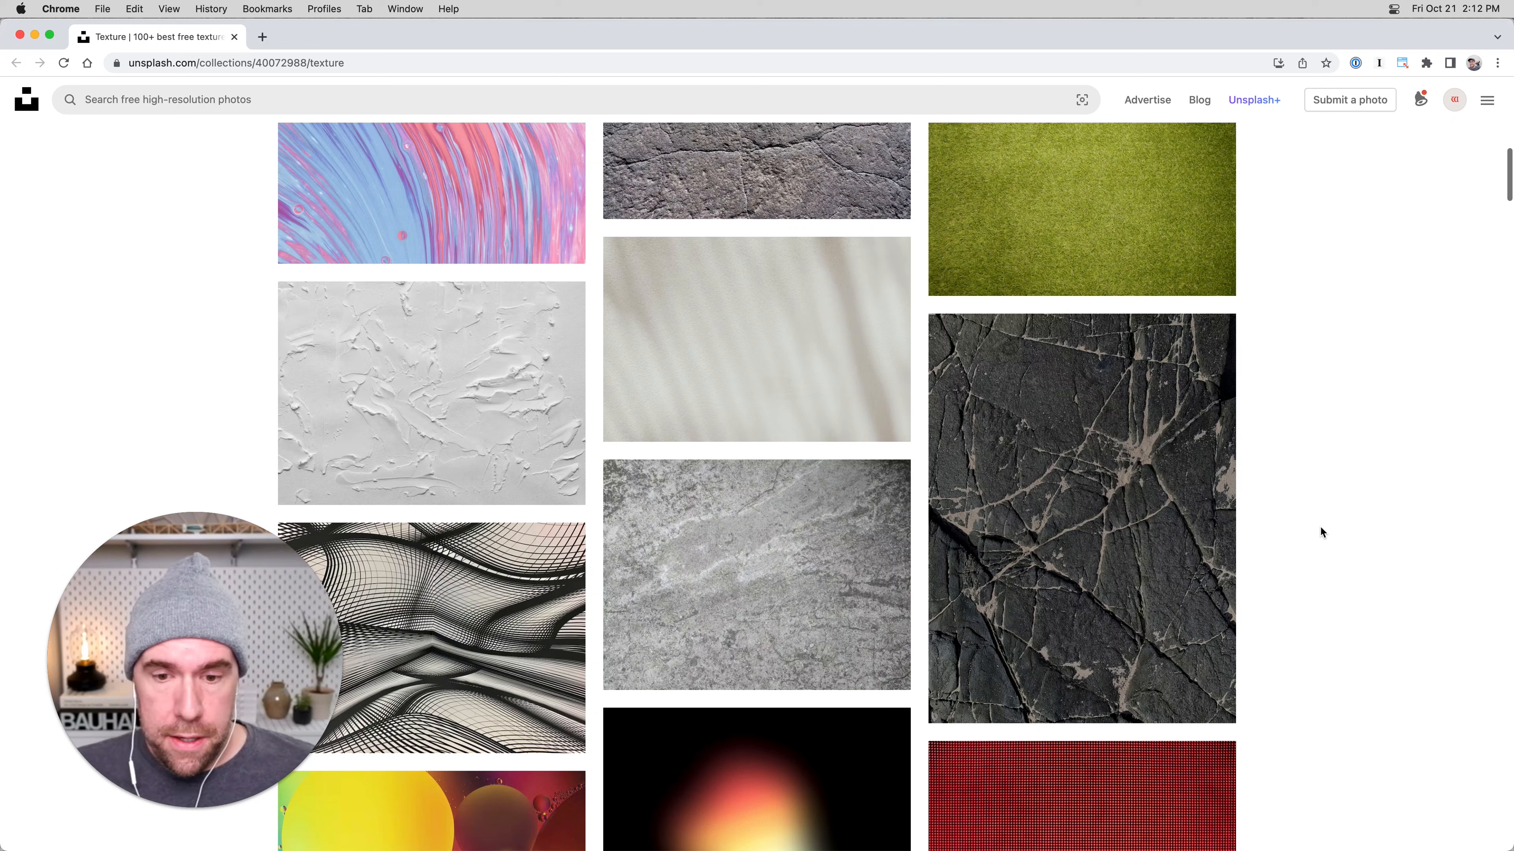
# Switch to Illustrator and copy the complete four-line text "THE UNEXAMINED LIFE IS NOT WORTH LIVING. SOCRATES" found below the apple photo.
pyautogui.press('super+Tab')
pyautogui.press('super+Tab')
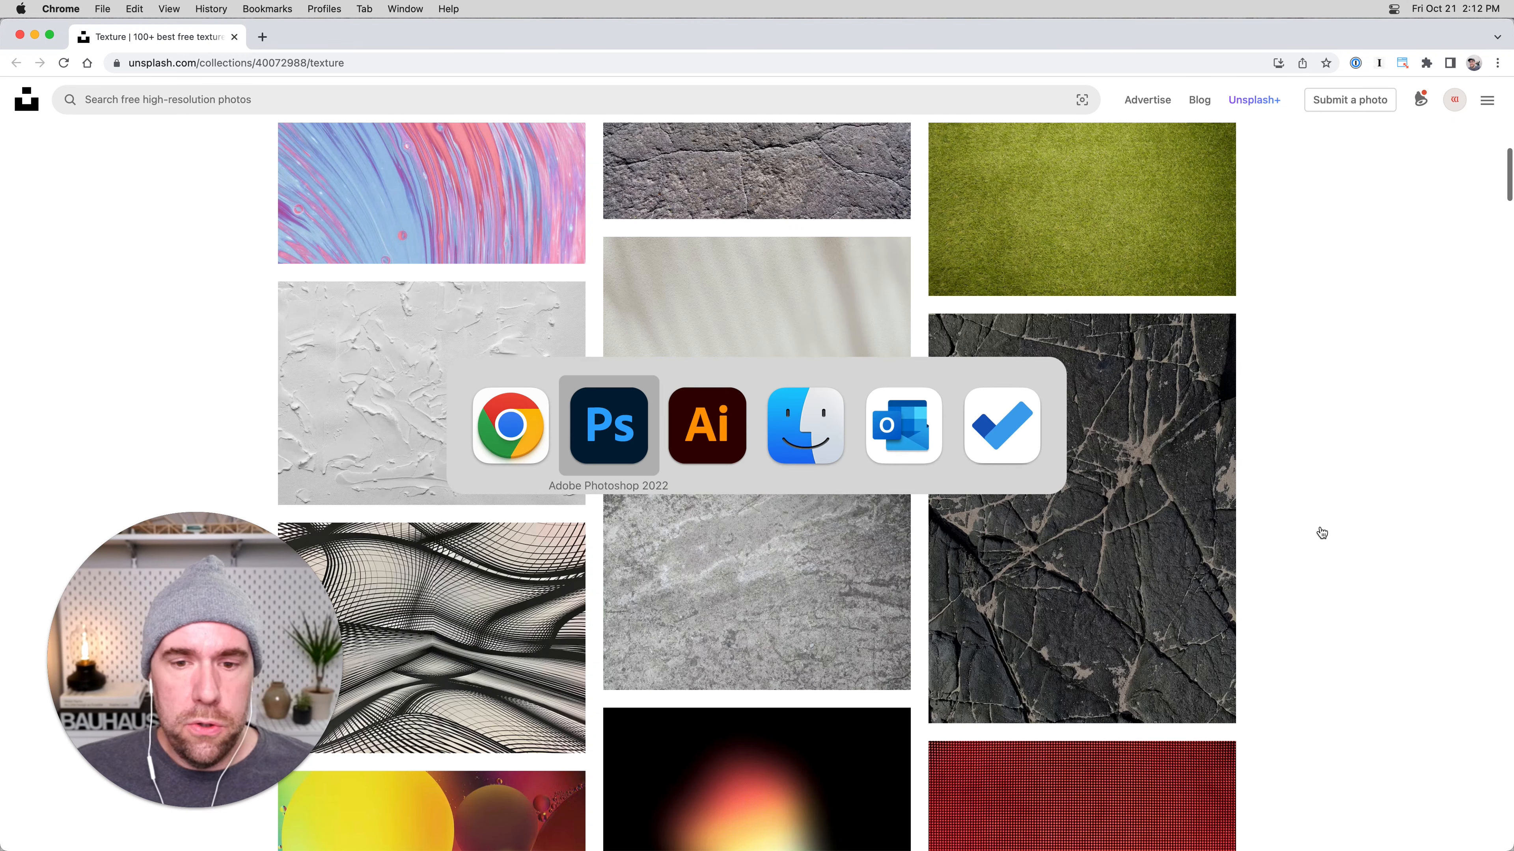
pyautogui.press('v')
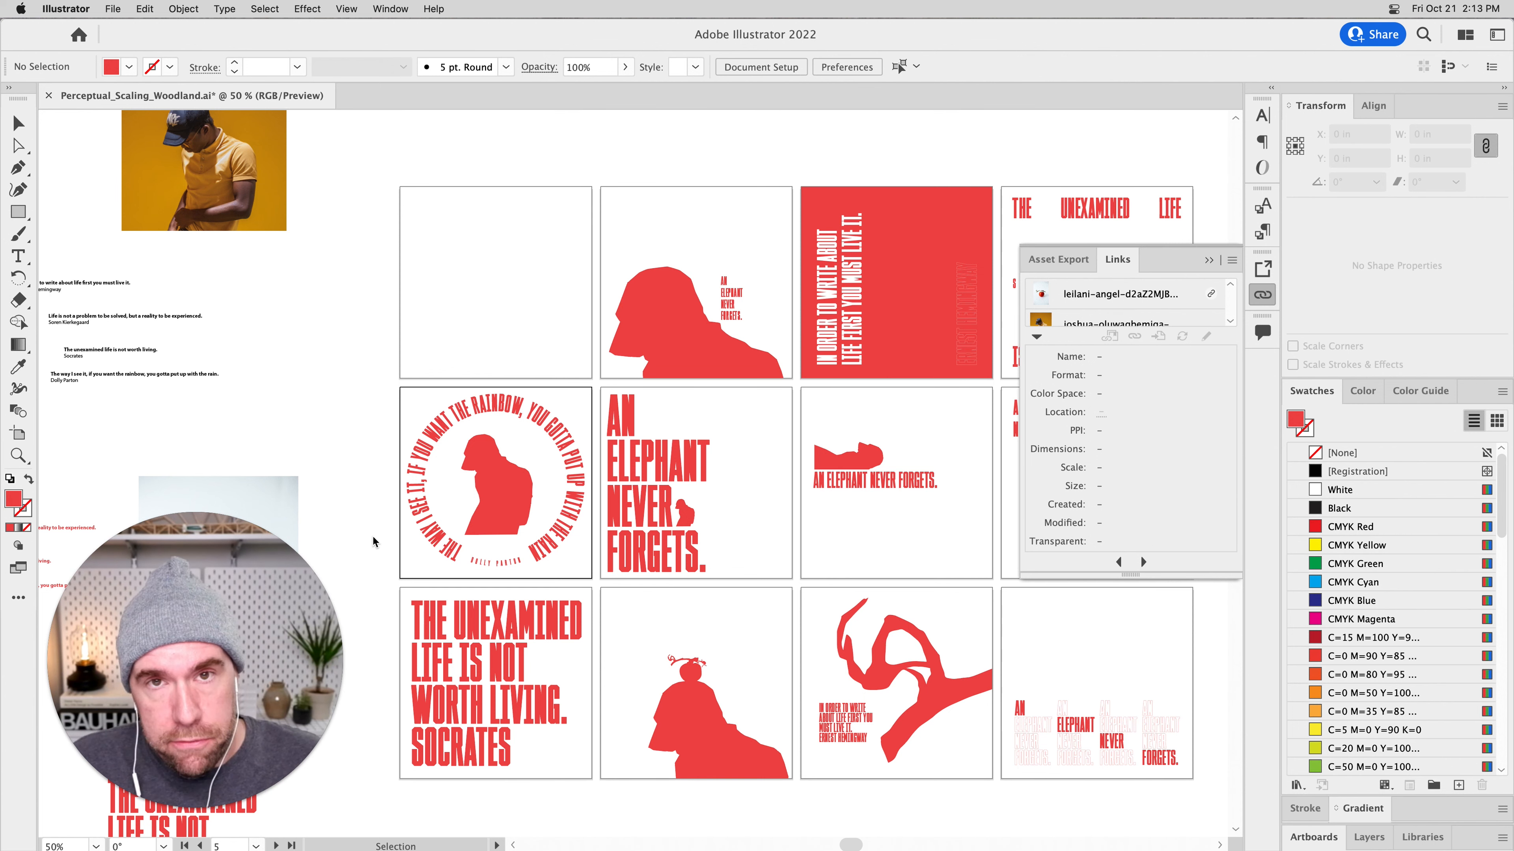
pyautogui.press('space')
pyautogui.moveTo(516, 599)
pyautogui.mouseDown()
pyautogui.moveTo(765, 412)
pyautogui.moveTo(700, 477)
pyautogui.moveTo(772, 427)
pyautogui.mouseUp()
pyautogui.press('super+equal')
pyautogui.press('super+equal')
pyautogui.press('space')
pyautogui.moveTo(737, 570); pyautogui.dragTo(839, 450)
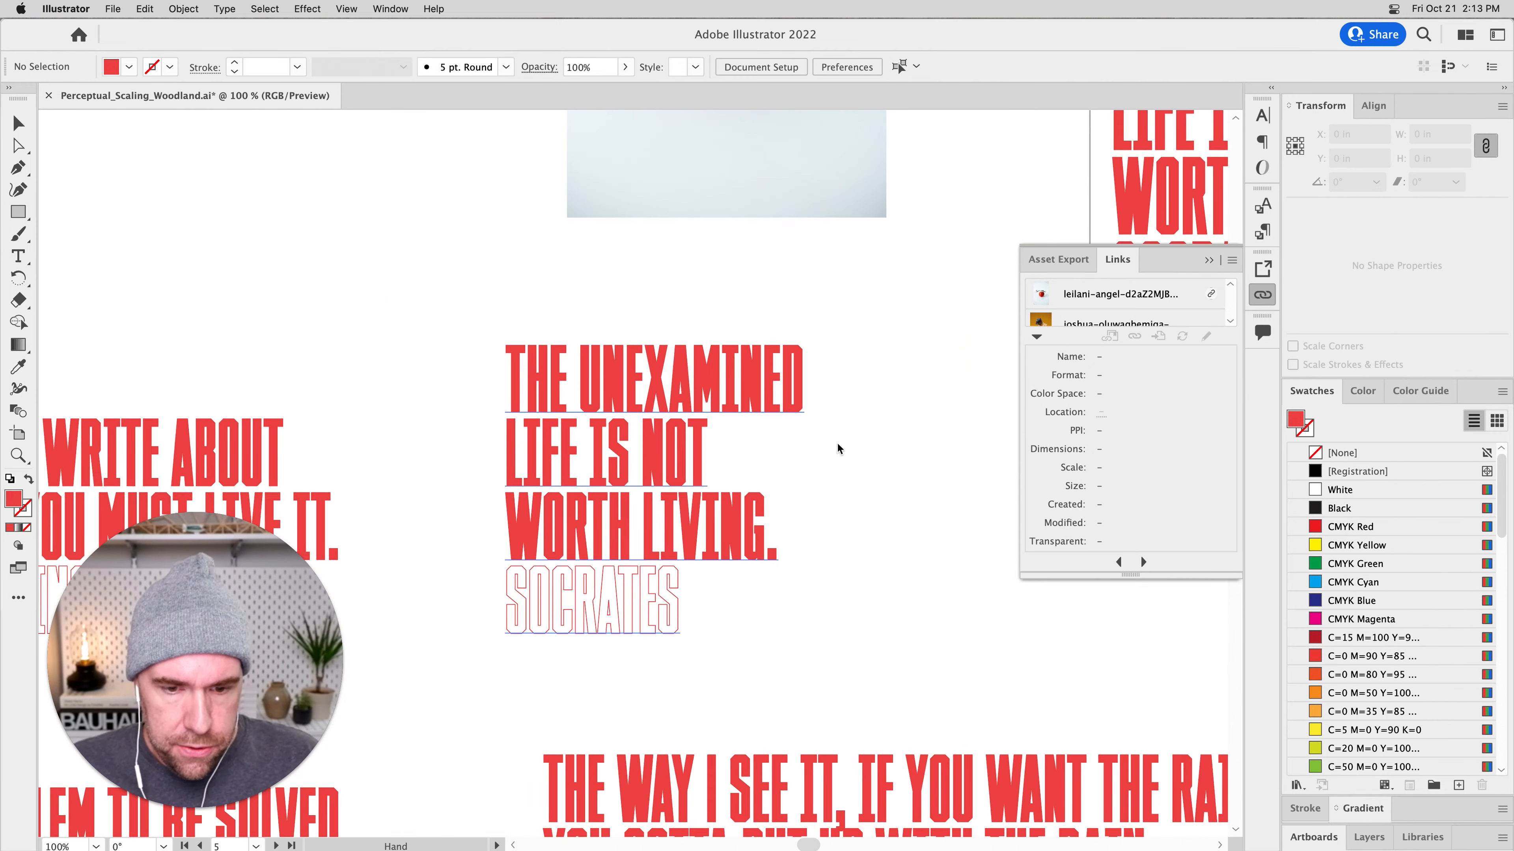
pyautogui.press('super+equal')
pyautogui.press('super+equal')
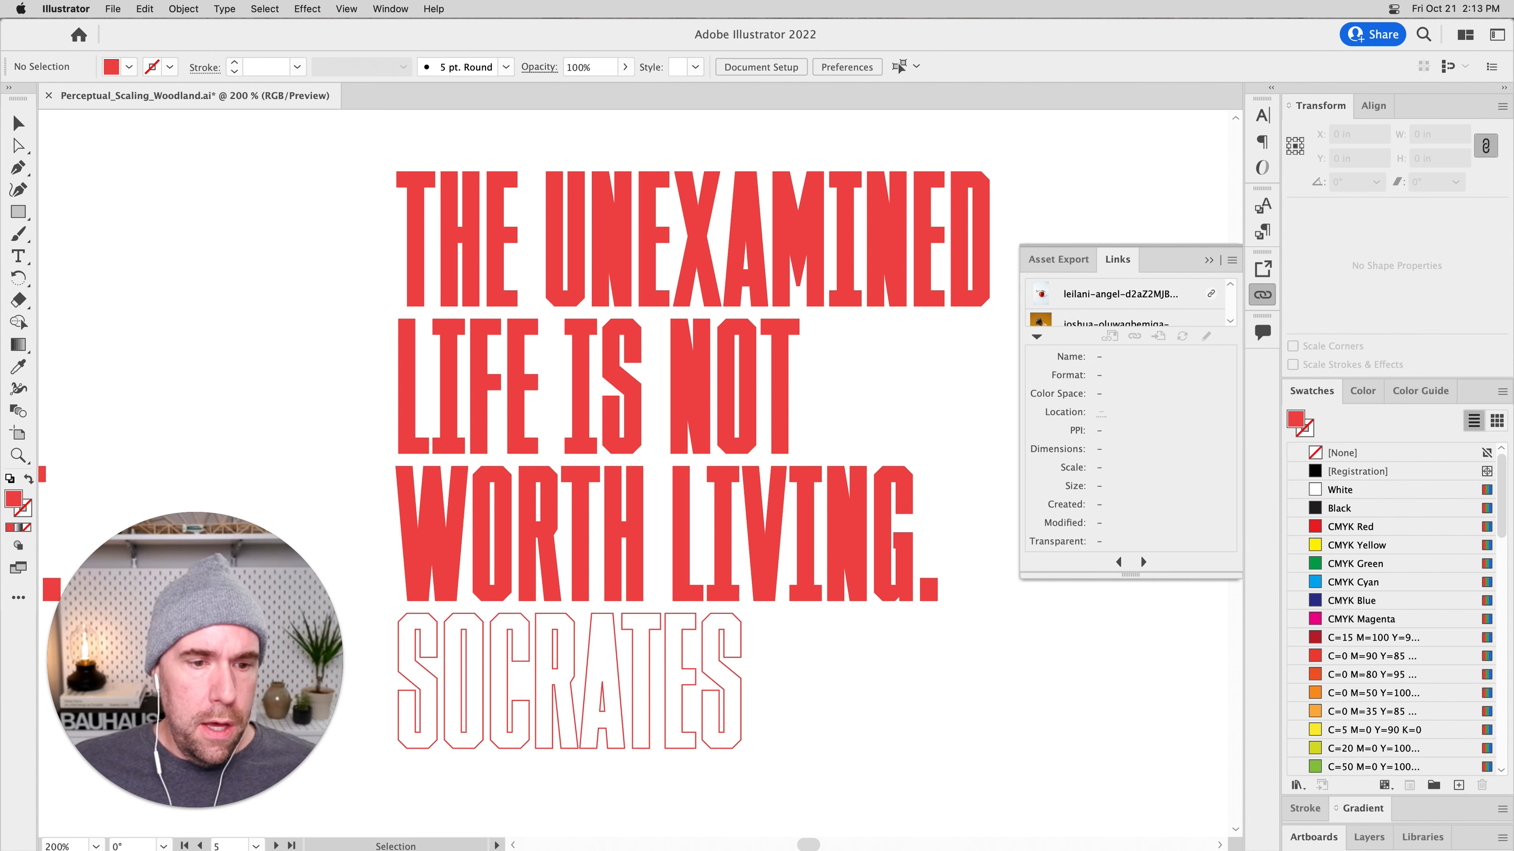
pyautogui.moveTo(347, 146); pyautogui.dragTo(1081, 810)
pyautogui.press('super+c')
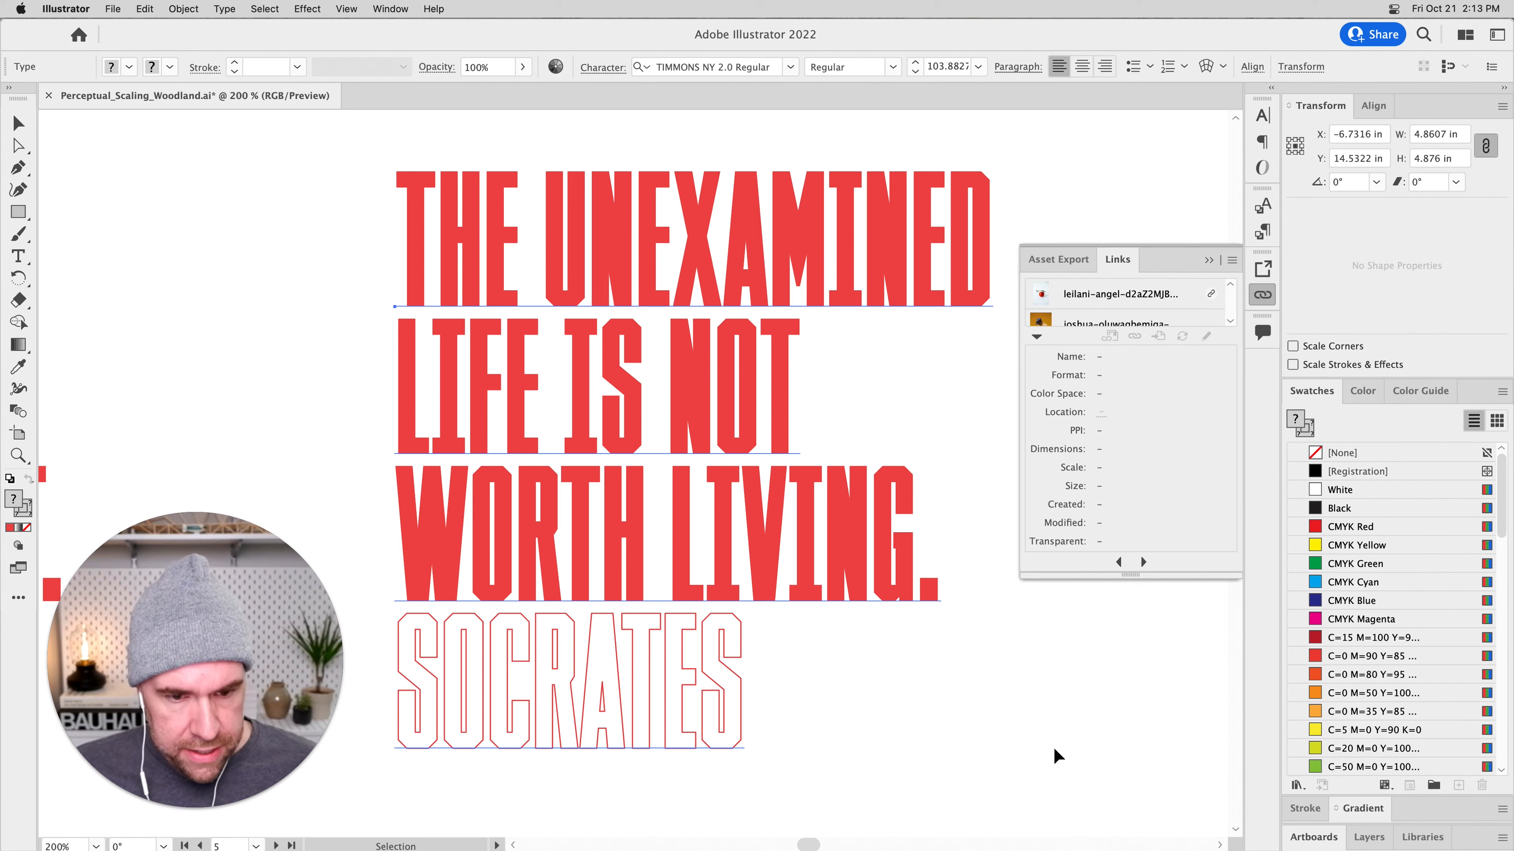
# Switch back to Photoshop, fit the whole T-shirt in view and hide the White Print layer.
pyautogui.press('super+Tab')
pyautogui.press('super+Tab')
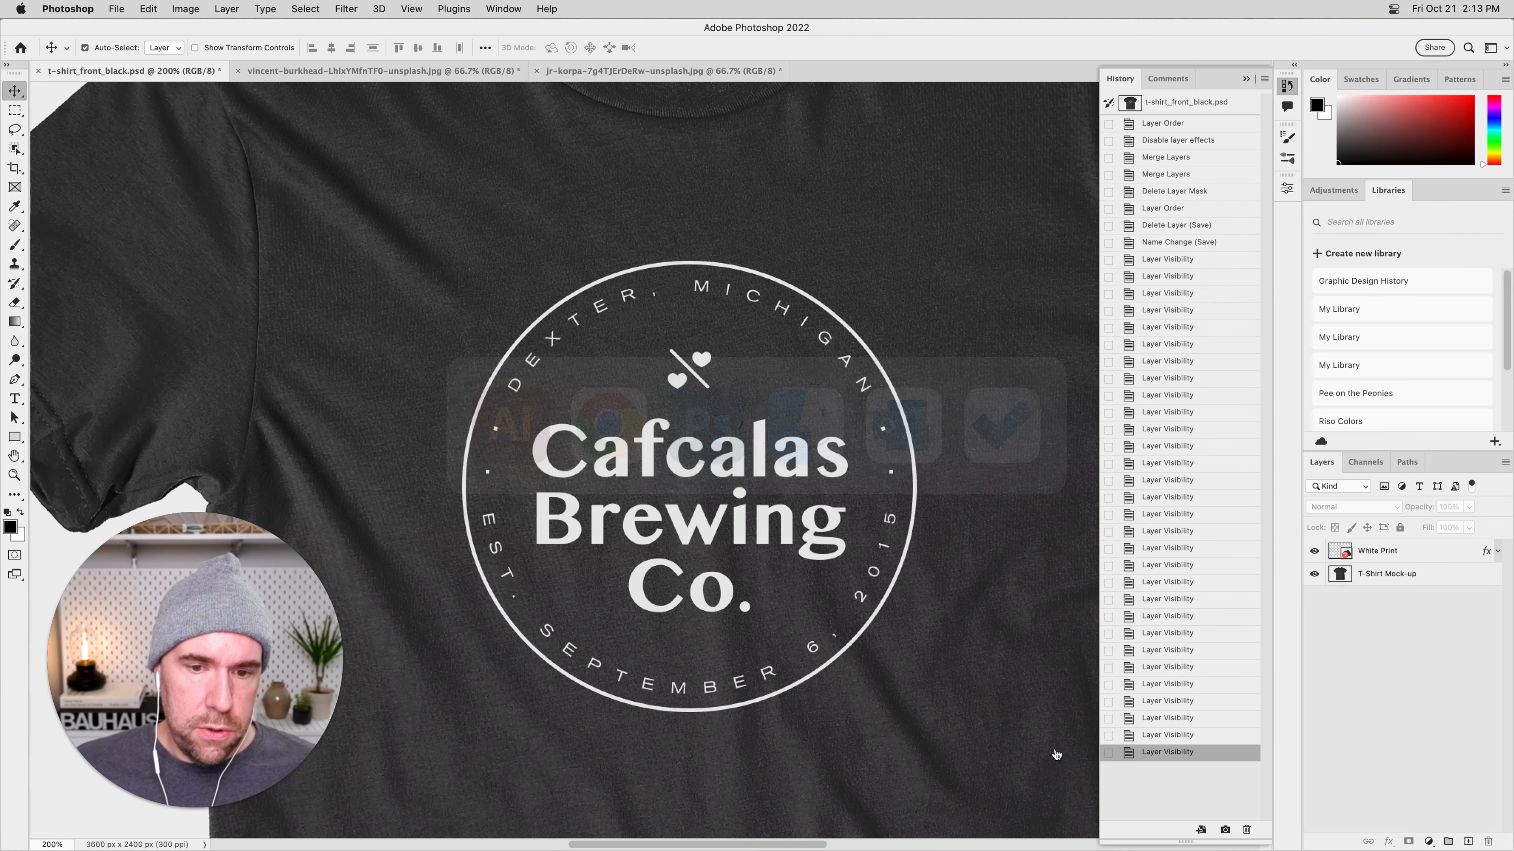
pyautogui.press('super+0')
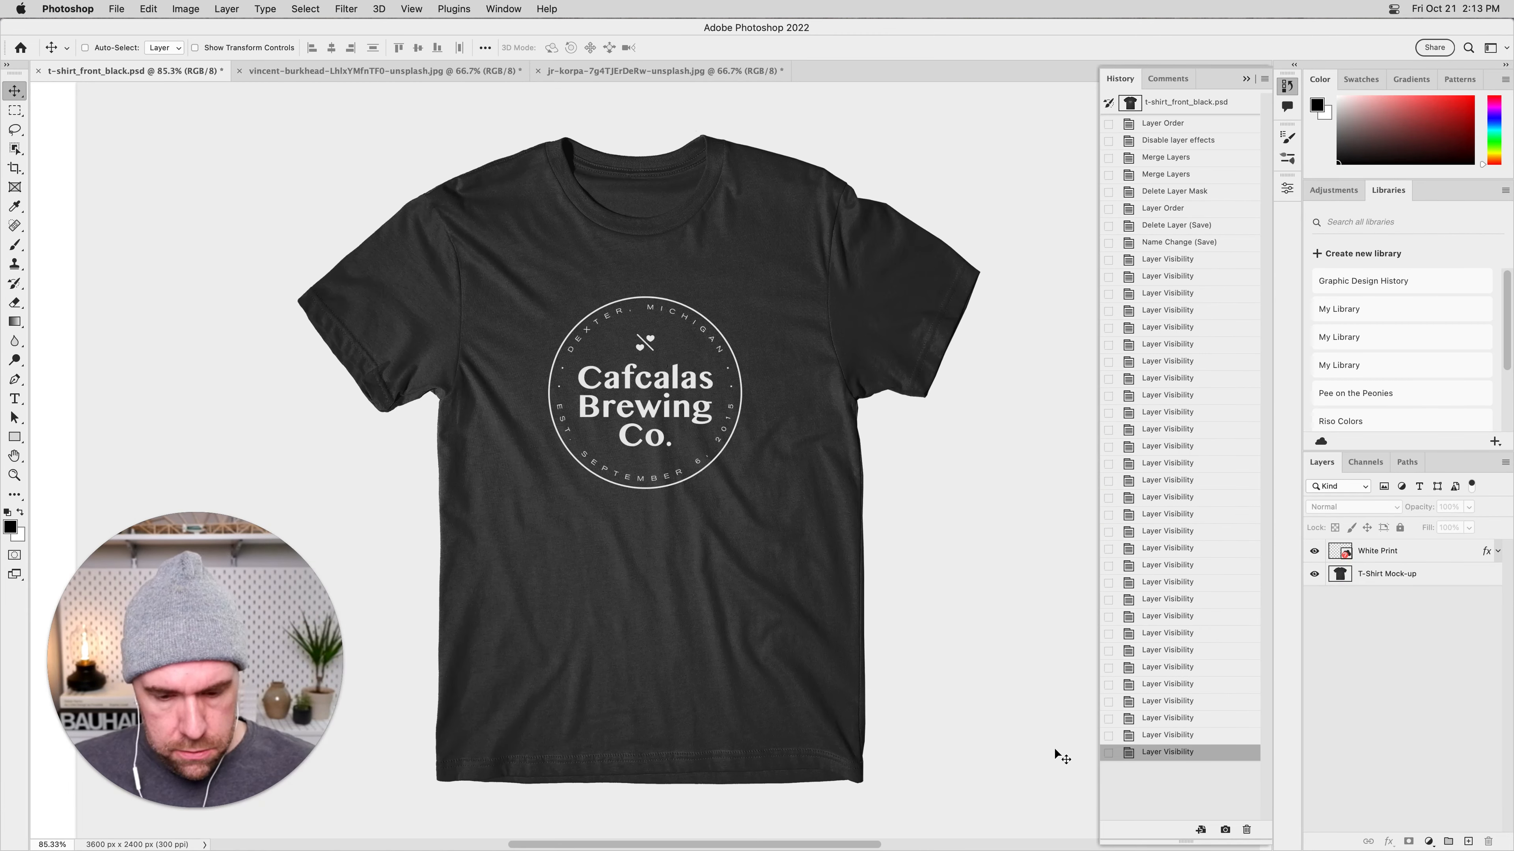
pyautogui.click(1314, 551)
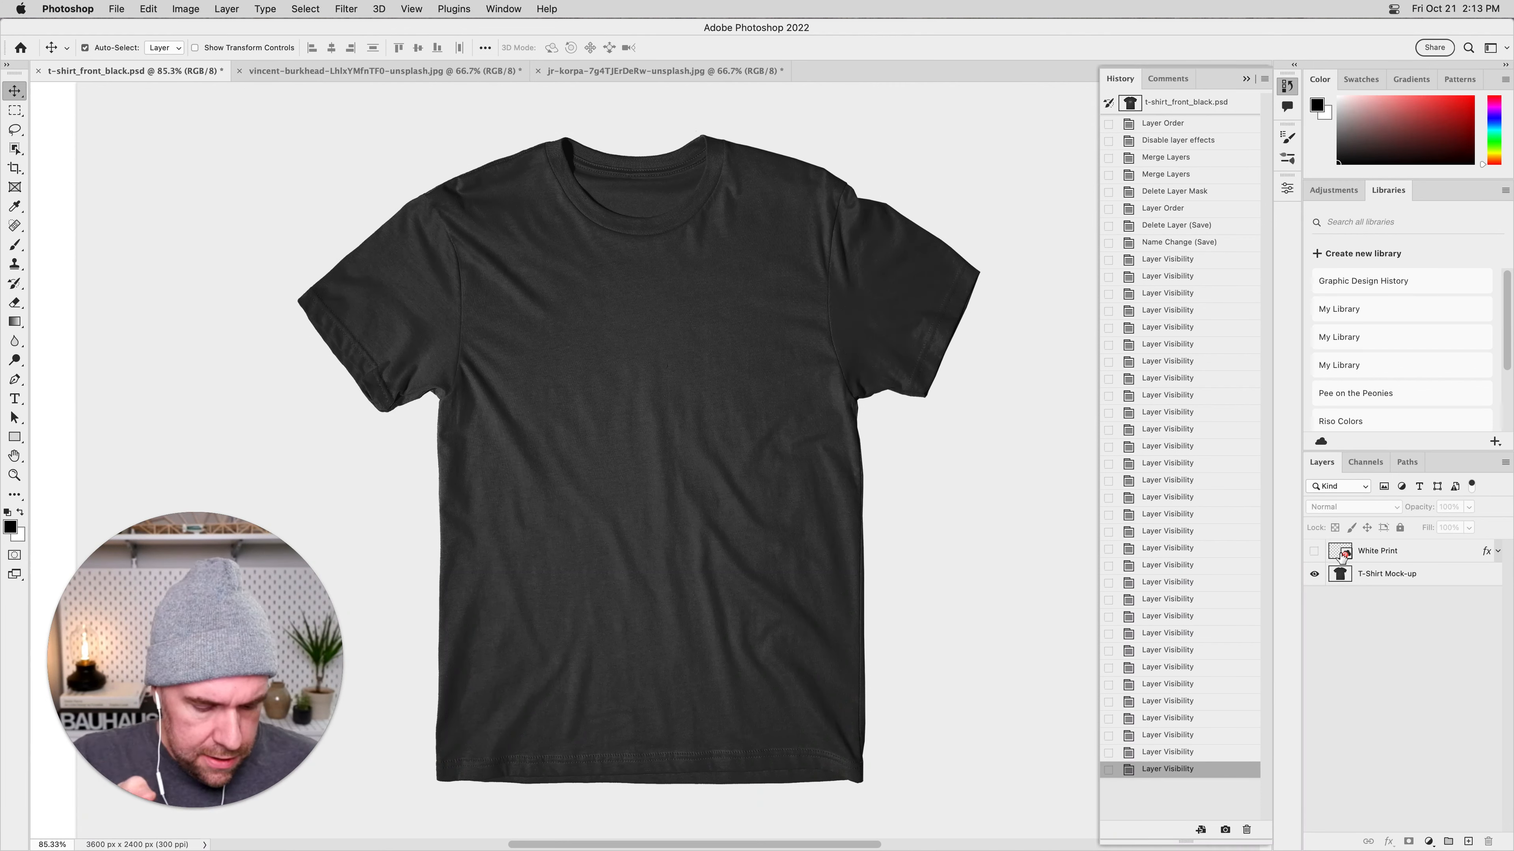
# Paste the copied quote into the T-shirt document as a Smart Object.
pyautogui.press('super+v')
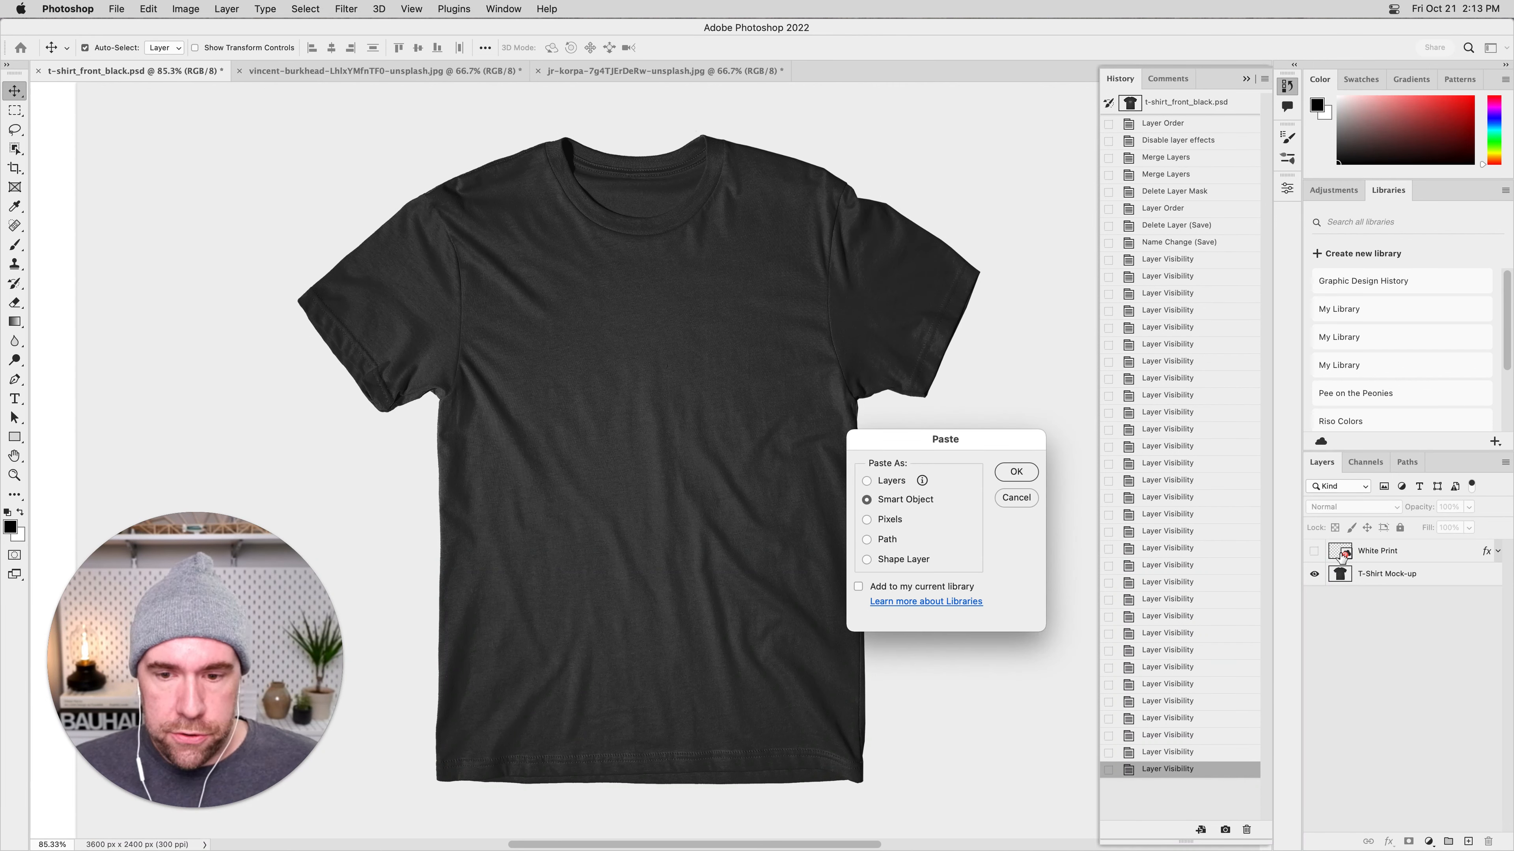
pyautogui.moveTo(948, 442); pyautogui.dragTo(805, 265)
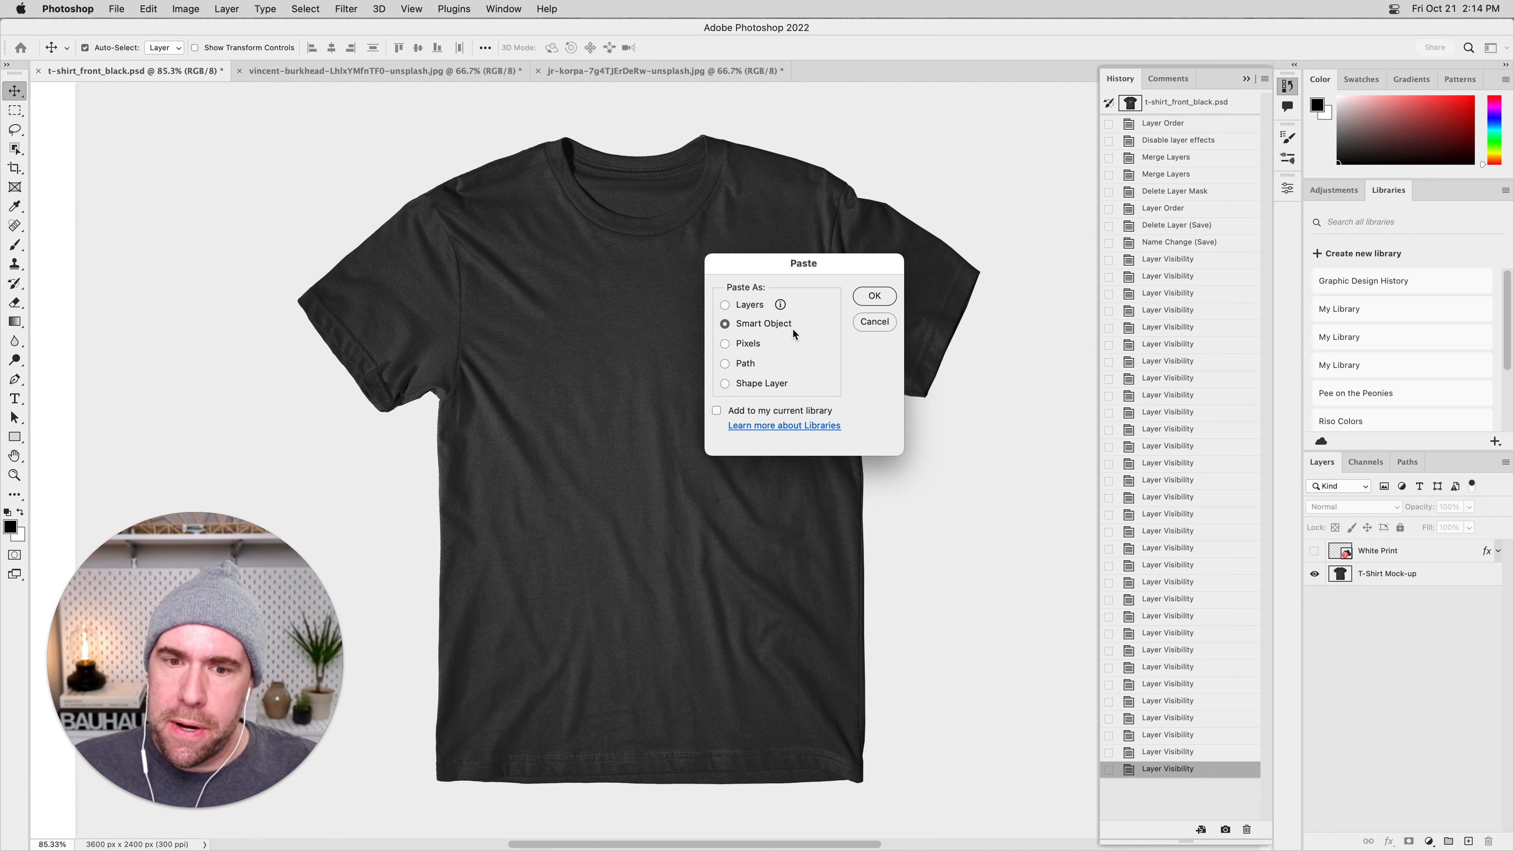
pyautogui.click(874, 297)
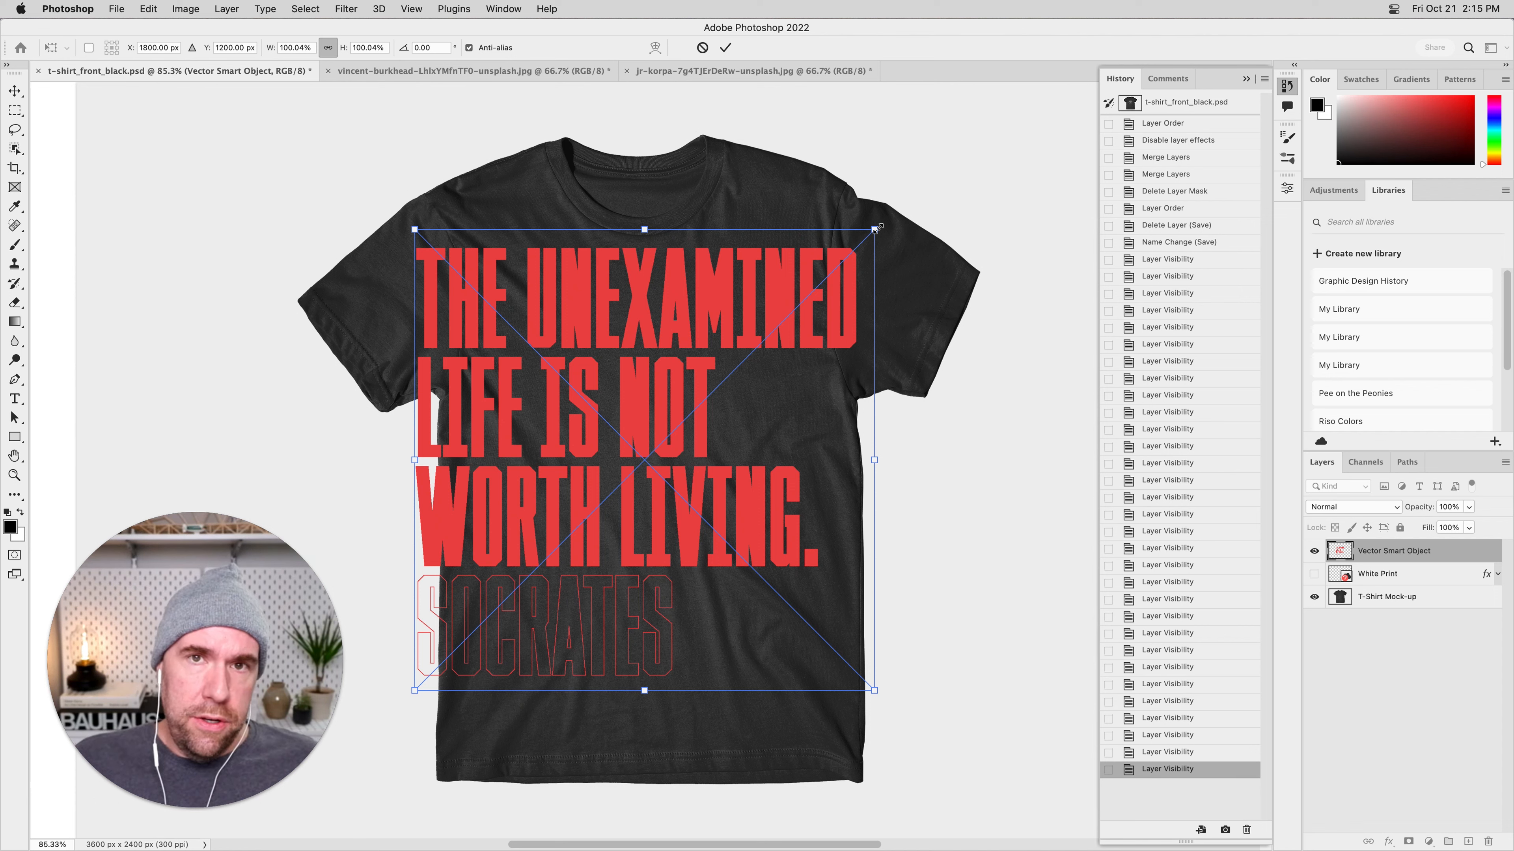
# Try scaling the pasted quote proportionally to about 75%, and check the Use Legacy Free Transform option in the General preferences.
pyautogui.moveTo(877, 228); pyautogui.dragTo(761, 322)
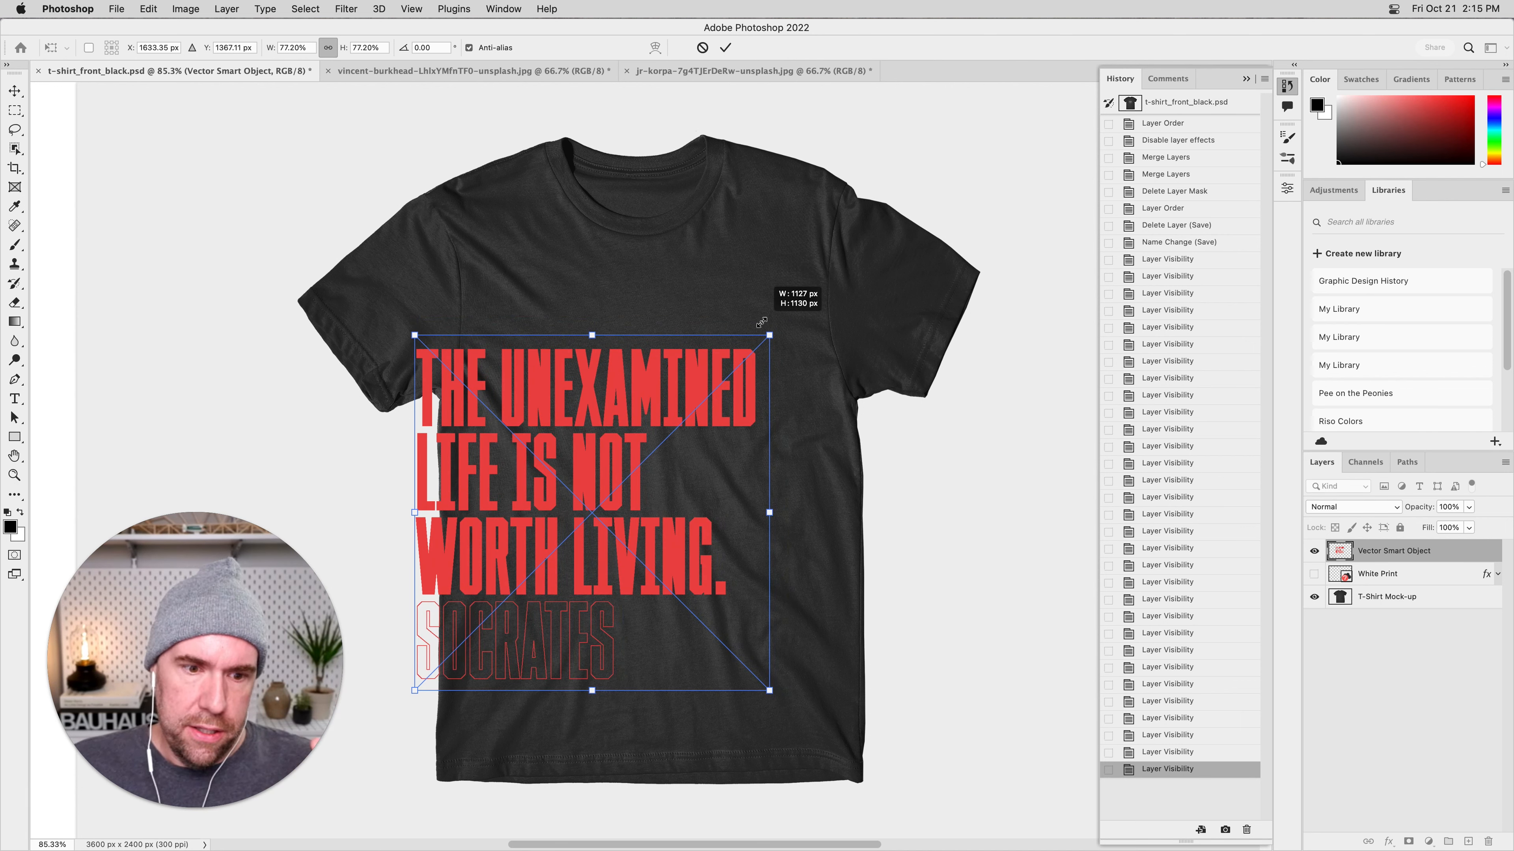
pyautogui.moveTo(761, 322); pyautogui.dragTo(764, 276)
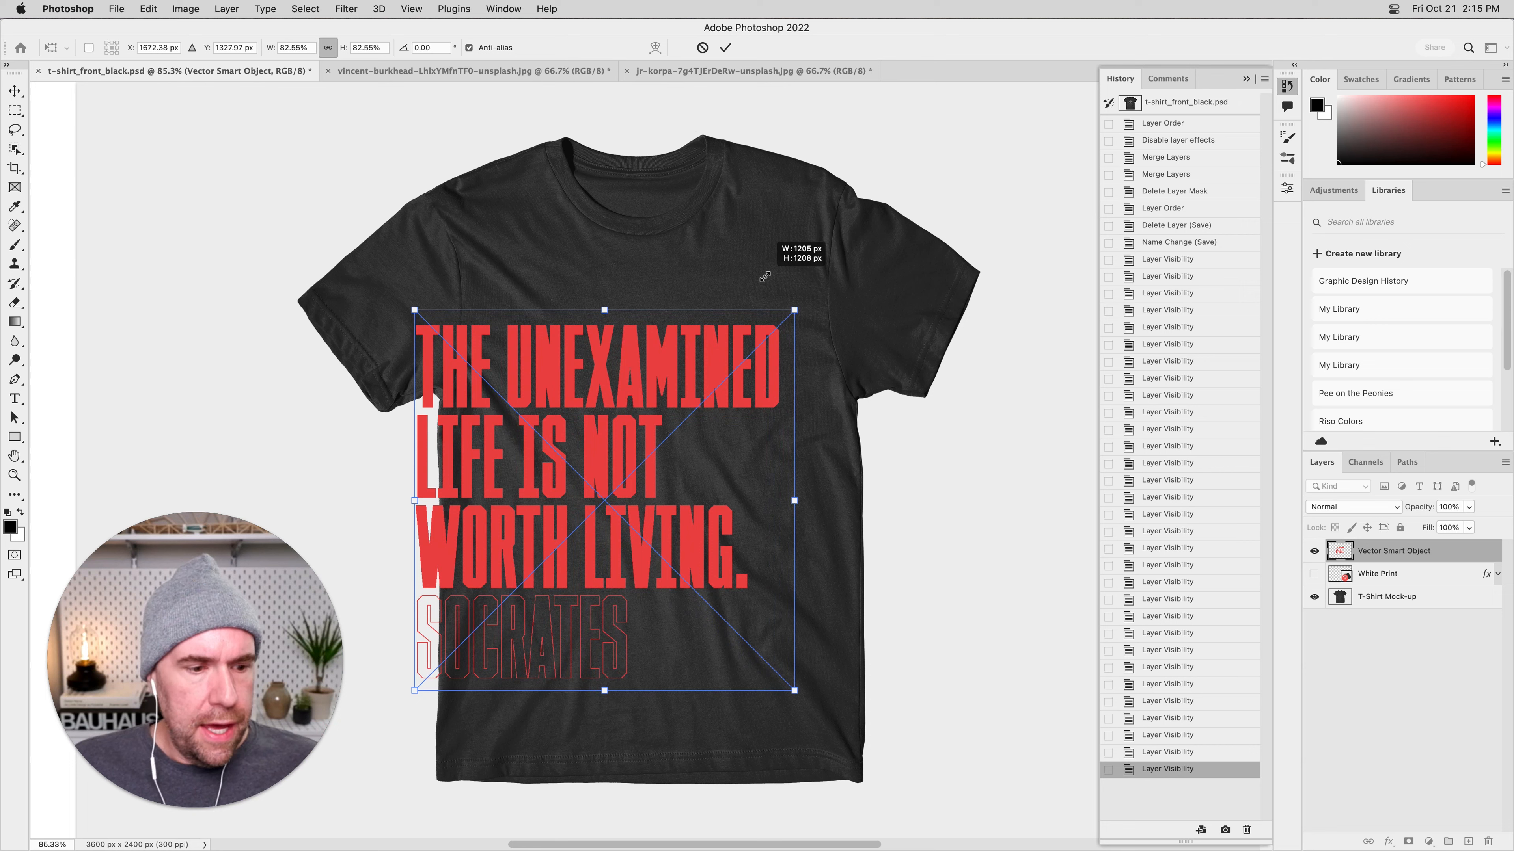
pyautogui.moveTo(765, 276); pyautogui.dragTo(753, 320)
pyautogui.press('super+k')
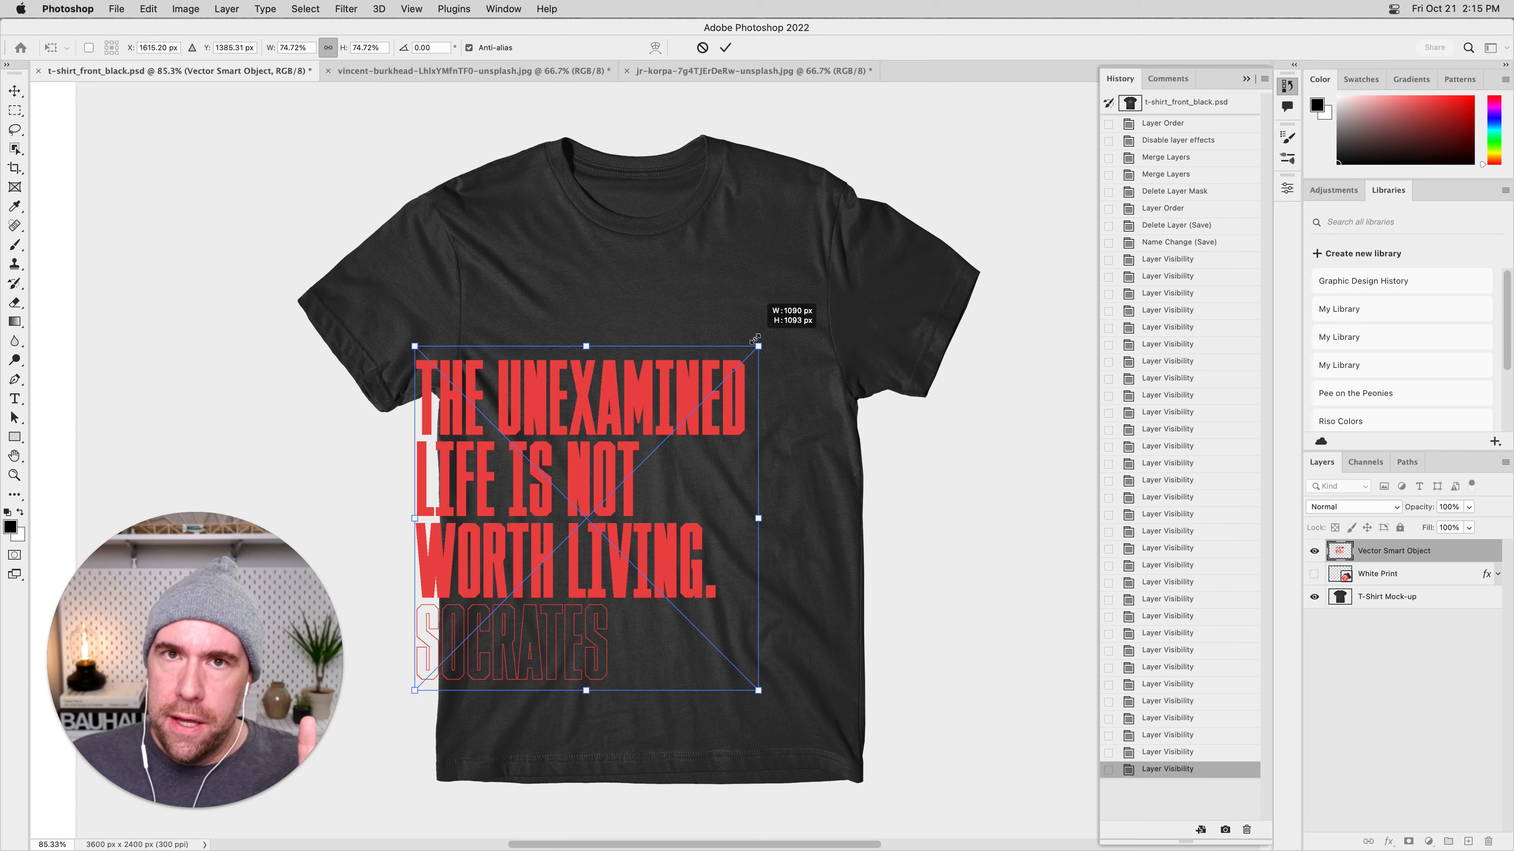
# Scale the quote proportionally to about 53%, place it centered on the shirt's chest and commit the transform.
pyautogui.moveTo(796, 298); pyautogui.dragTo(704, 405)
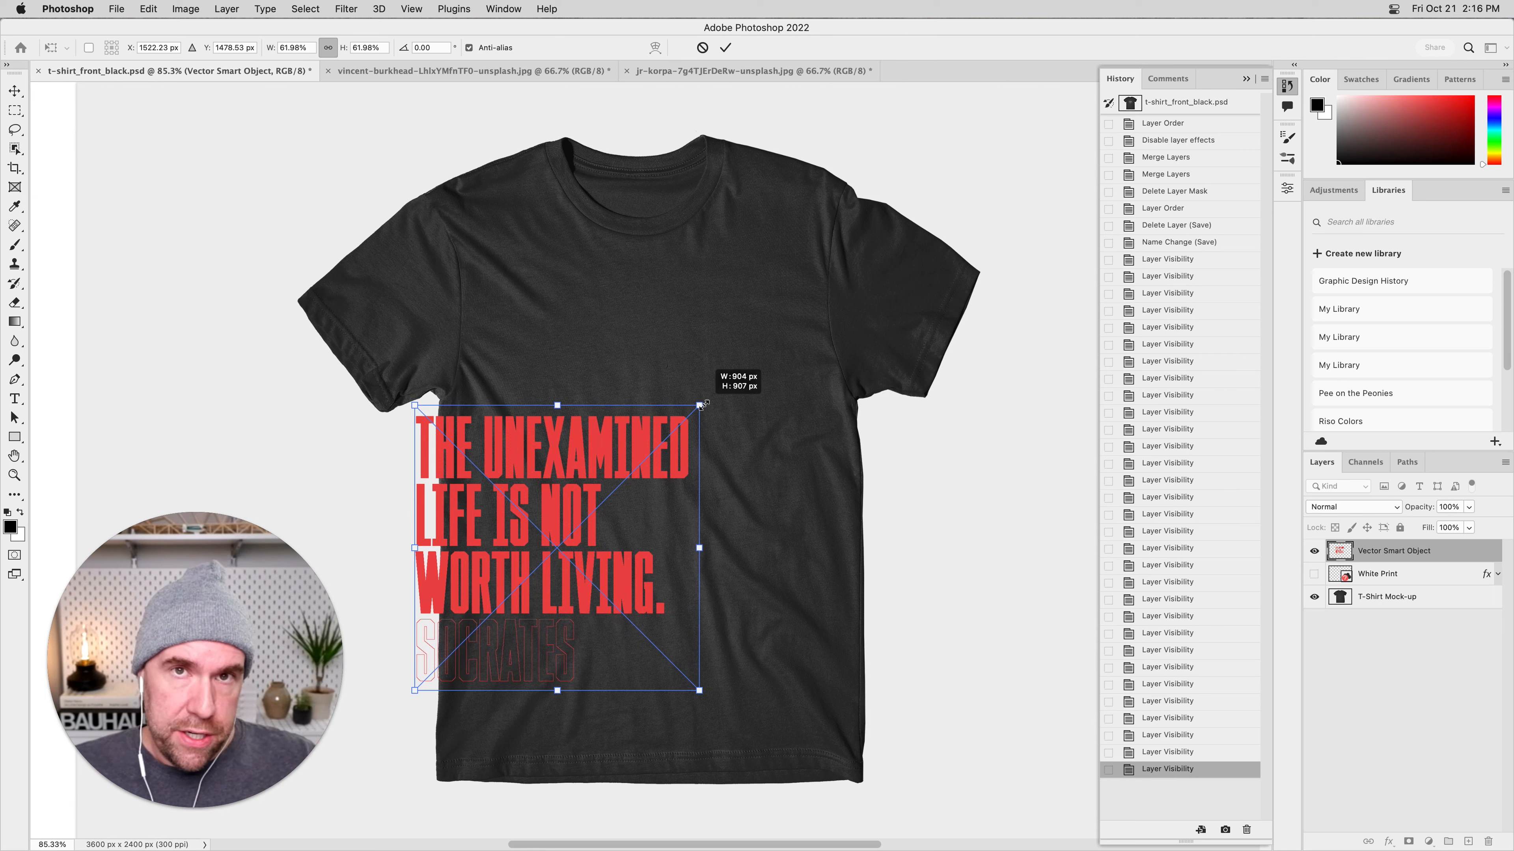
pyautogui.moveTo(704, 405); pyautogui.dragTo(801, 302)
pyautogui.moveTo(728, 352); pyautogui.dragTo(728, 311)
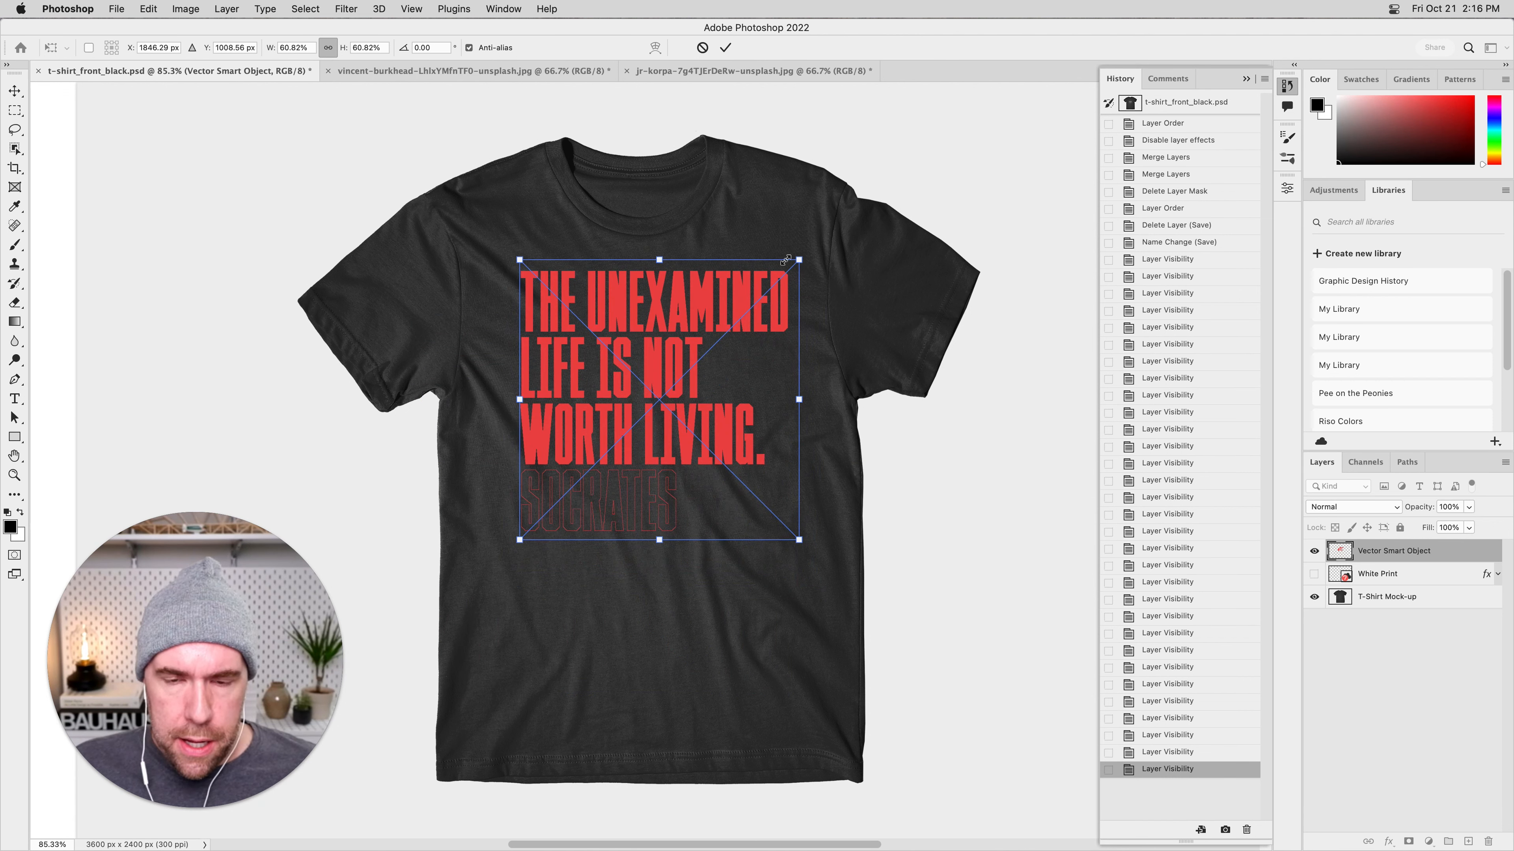
pyautogui.moveTo(692, 316); pyautogui.dragTo(689, 353)
pyautogui.moveTo(795, 268); pyautogui.dragTo(766, 289)
pyautogui.moveTo(689, 319)
pyautogui.mouseDown()
pyautogui.moveTo(695, 298)
pyautogui.moveTo(698, 315)
pyautogui.mouseUp()
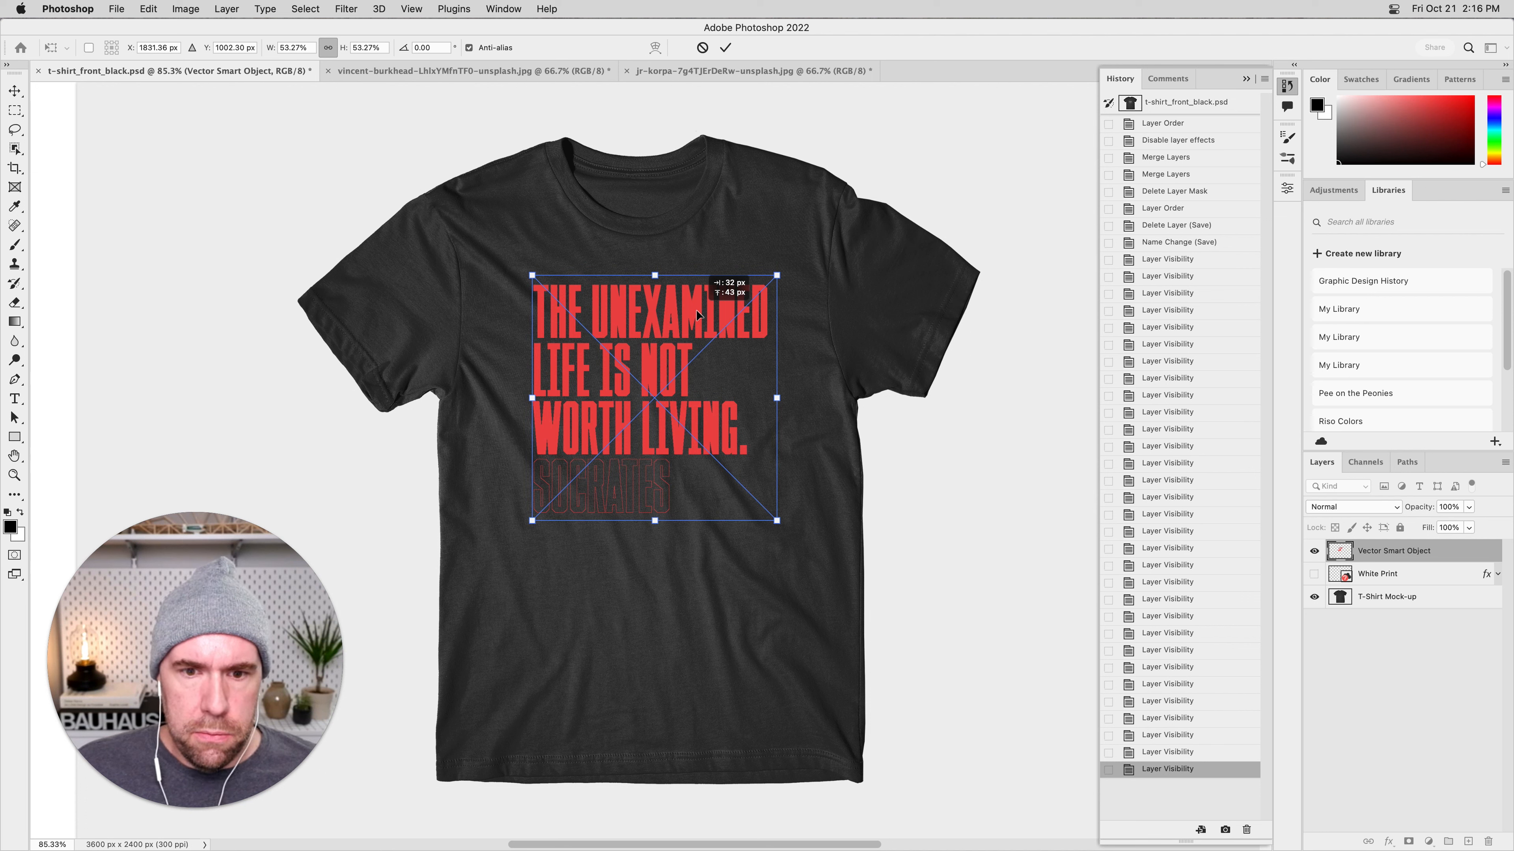
pyautogui.moveTo(696, 311); pyautogui.dragTo(697, 310)
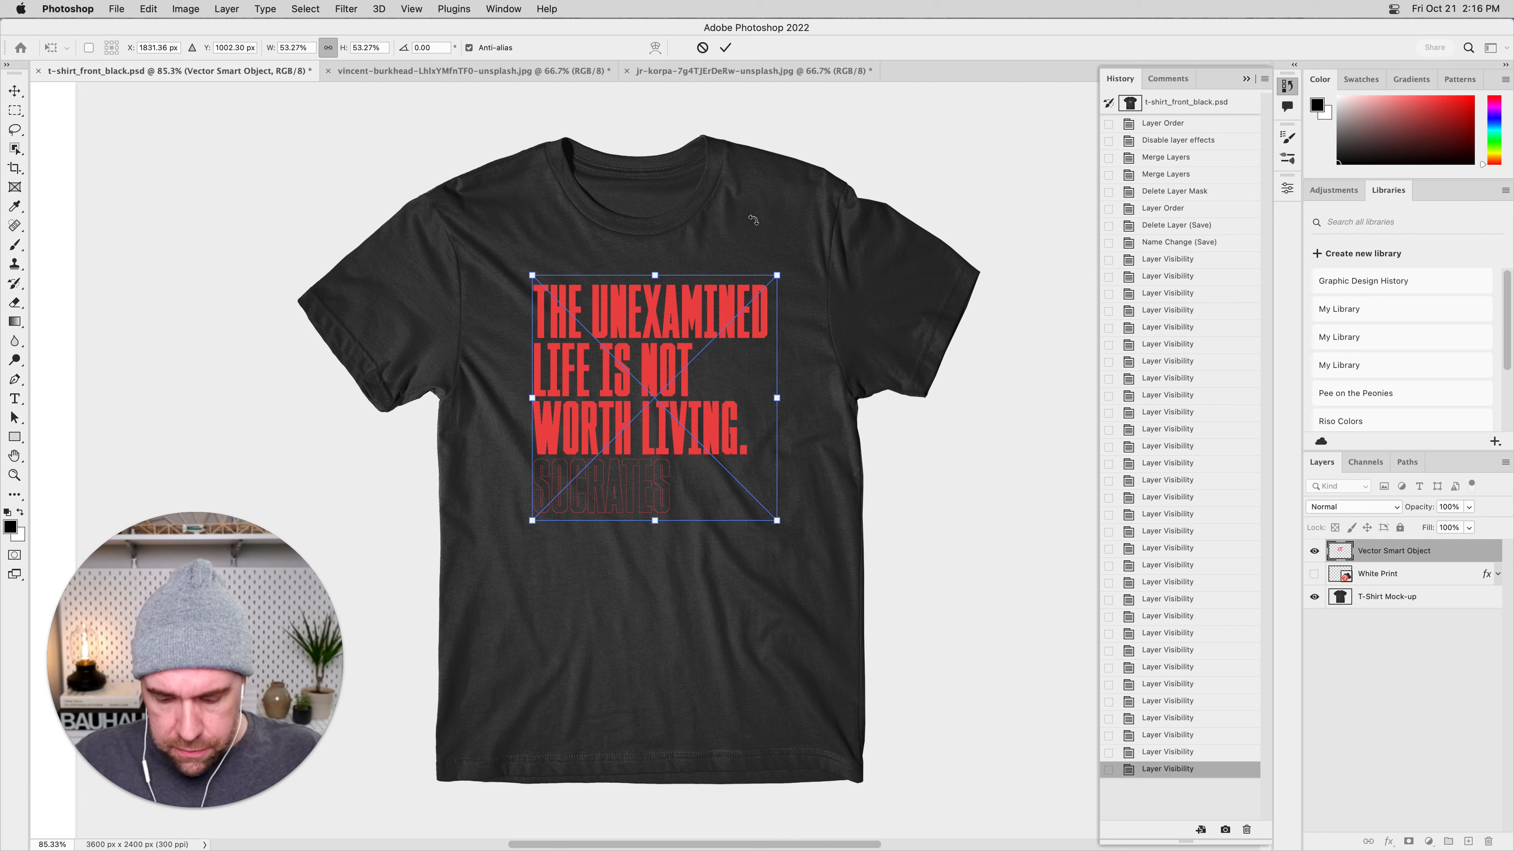
pyautogui.press('Return')
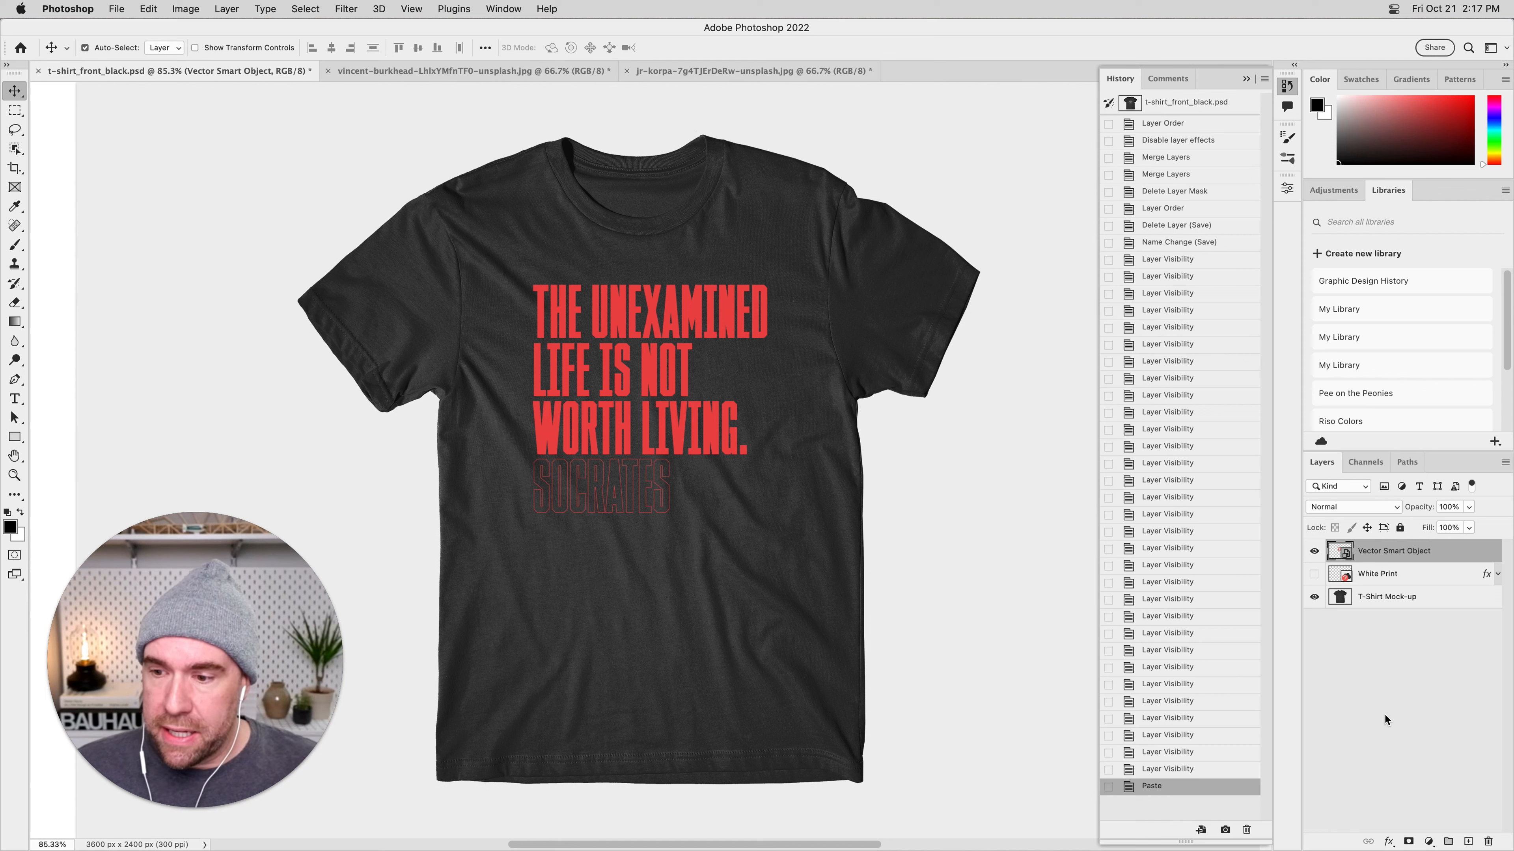
# Compare the shirt with and without the pasted quote layer, leaving the quote visible.
pyautogui.click(1314, 552)
pyautogui.click(1314, 552)
pyautogui.click(1315, 552)
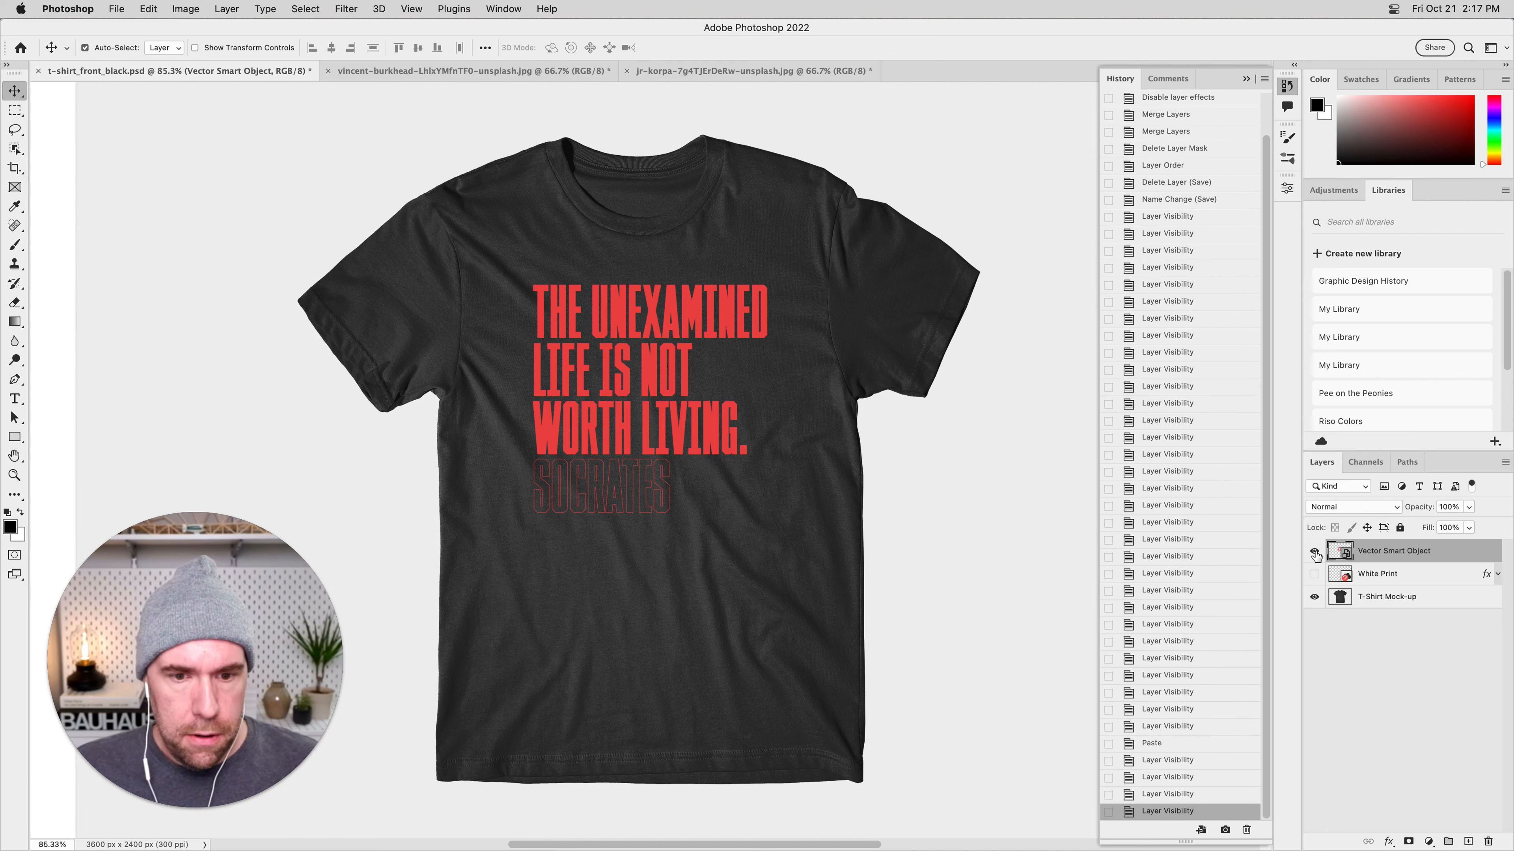
# Open the contents of the Vector Smart Object layer in Illustrator and locate the quote outside the artboard.
pyautogui.click(1315, 552)
pyautogui.click(1315, 552)
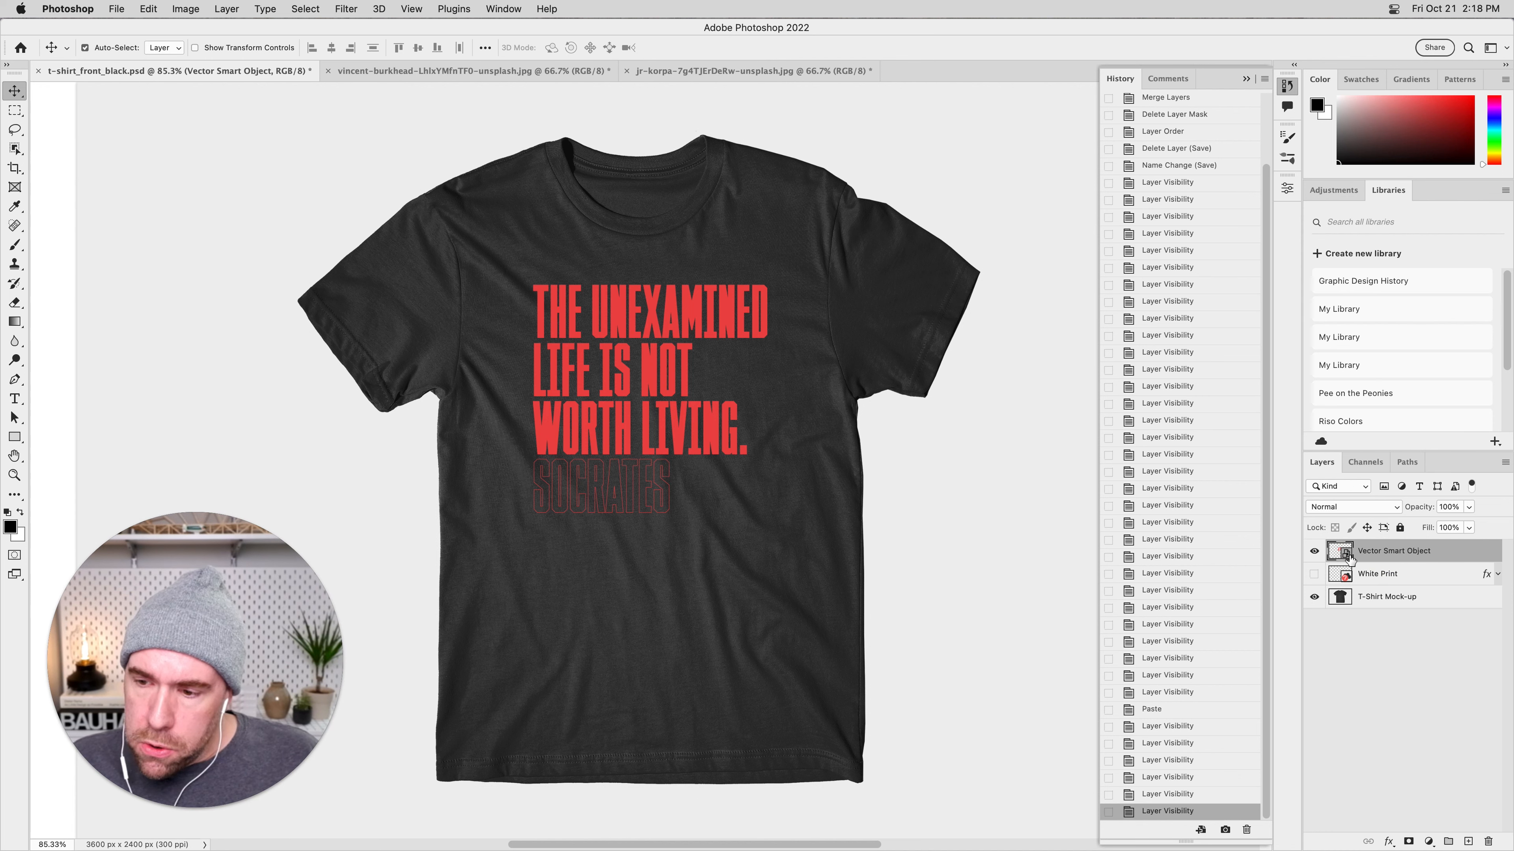
pyautogui.doubleClick(1341, 552)
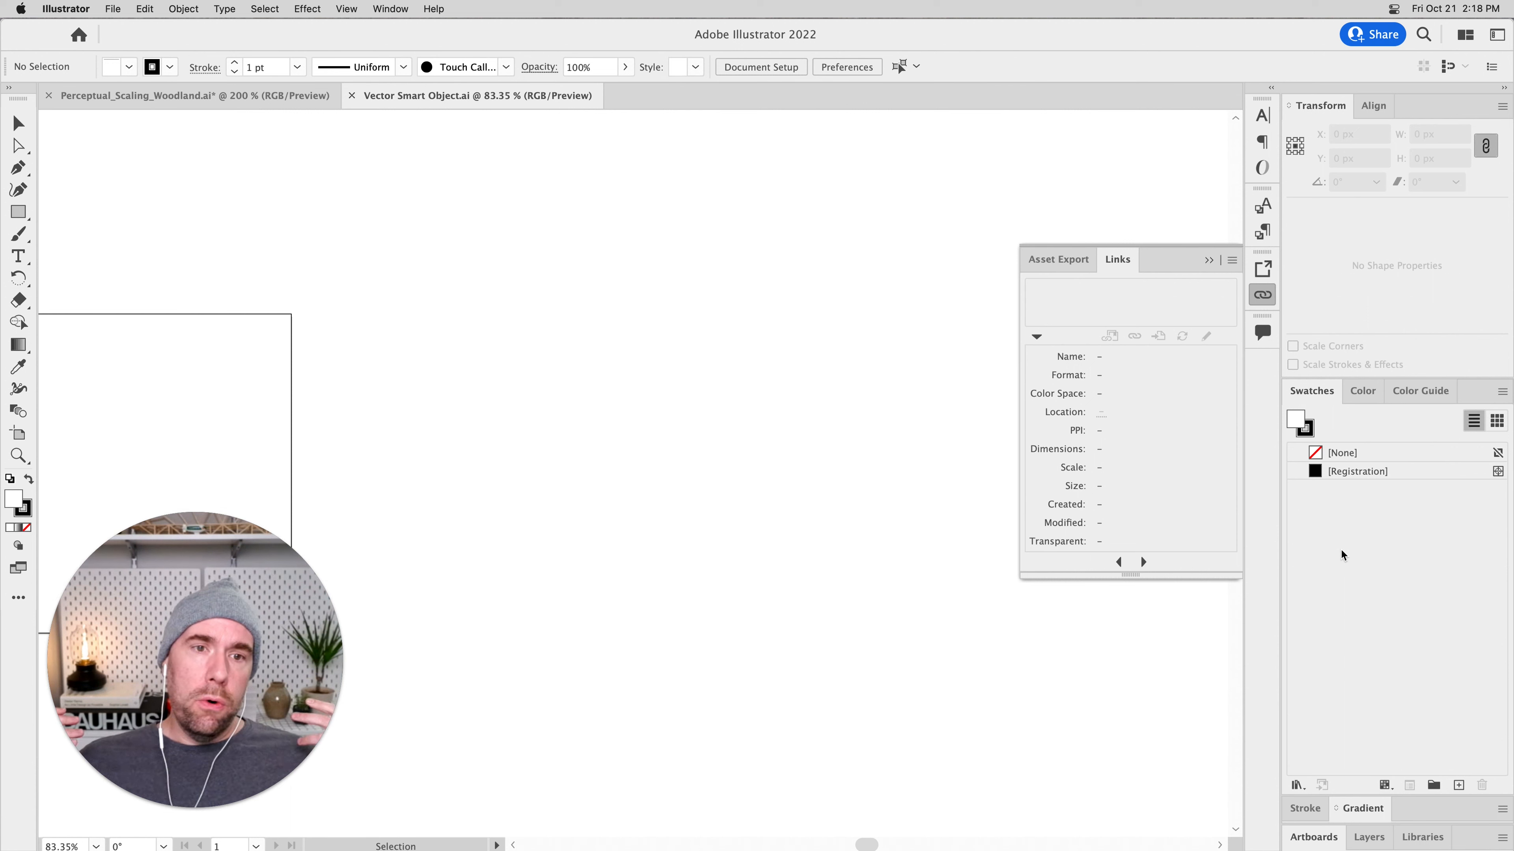
pyautogui.press('super+minus')
pyautogui.press('super+minus')
pyautogui.press('super+minus')
pyautogui.press('super+minus')
pyautogui.press('super+minus')
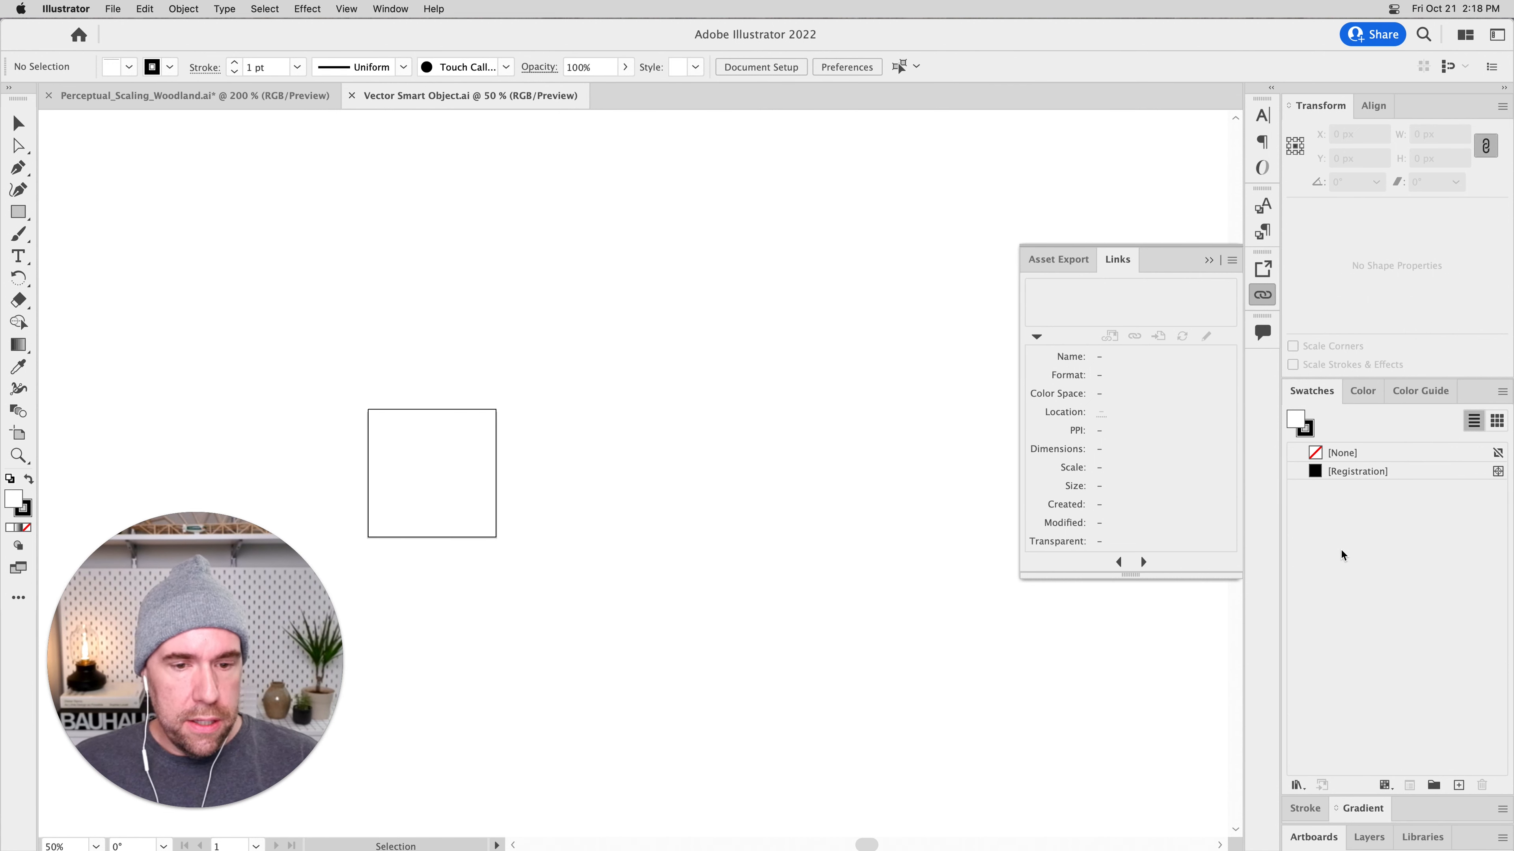
pyautogui.moveTo(590, 541); pyautogui.dragTo(751, 512)
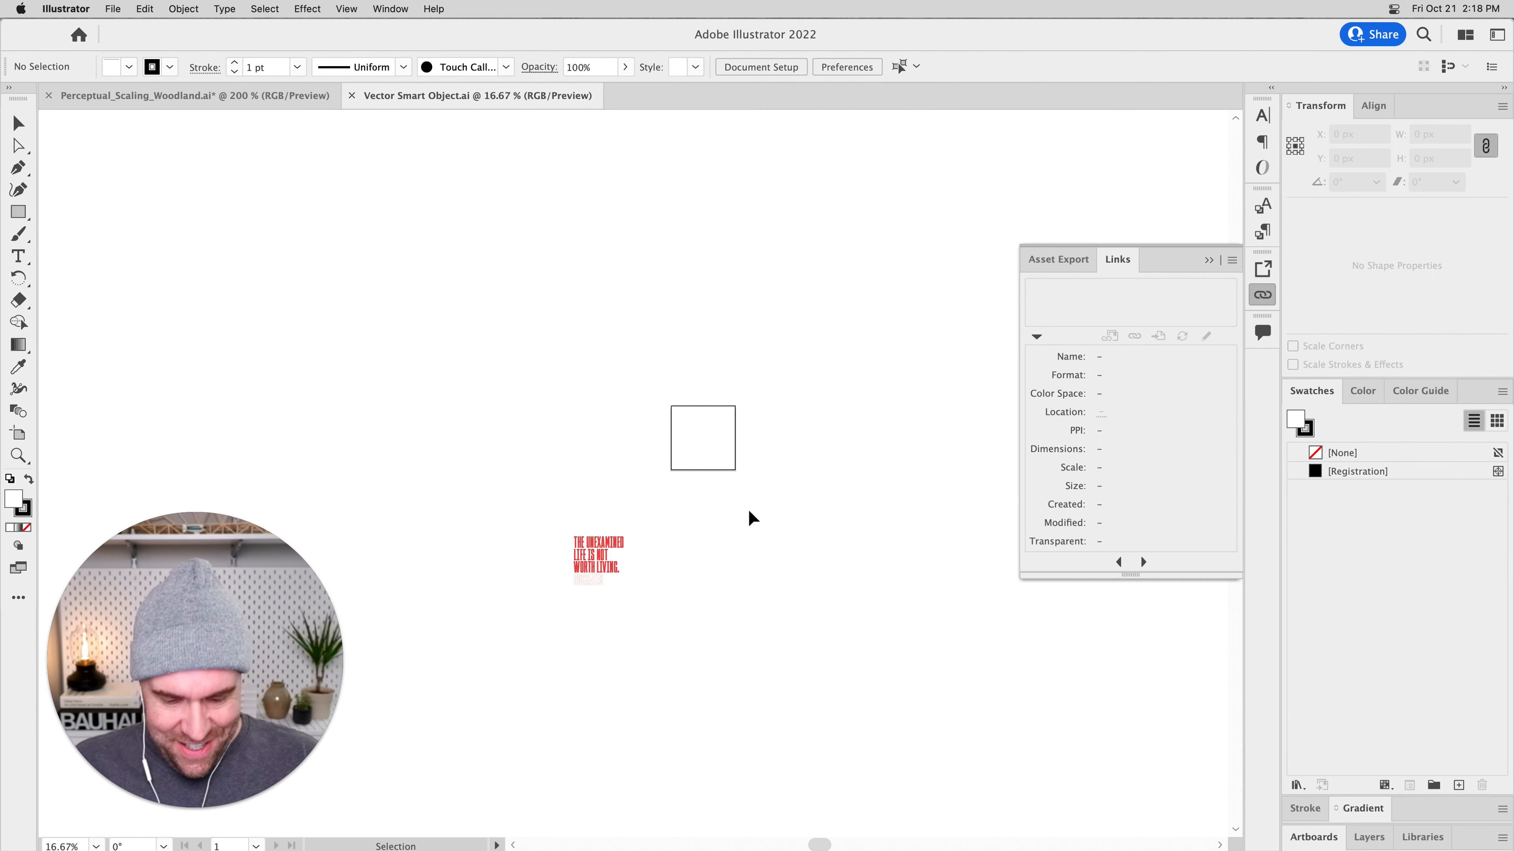
pyautogui.press('super+plus')
pyautogui.press('super+plus')
pyautogui.press('super+plus')
pyautogui.moveTo(636, 577); pyautogui.dragTo(764, 419)
pyautogui.press('super+plus')
pyautogui.press('super+plus')
pyautogui.moveTo(773, 507); pyautogui.dragTo(766, 327)
pyautogui.press('super+plus')
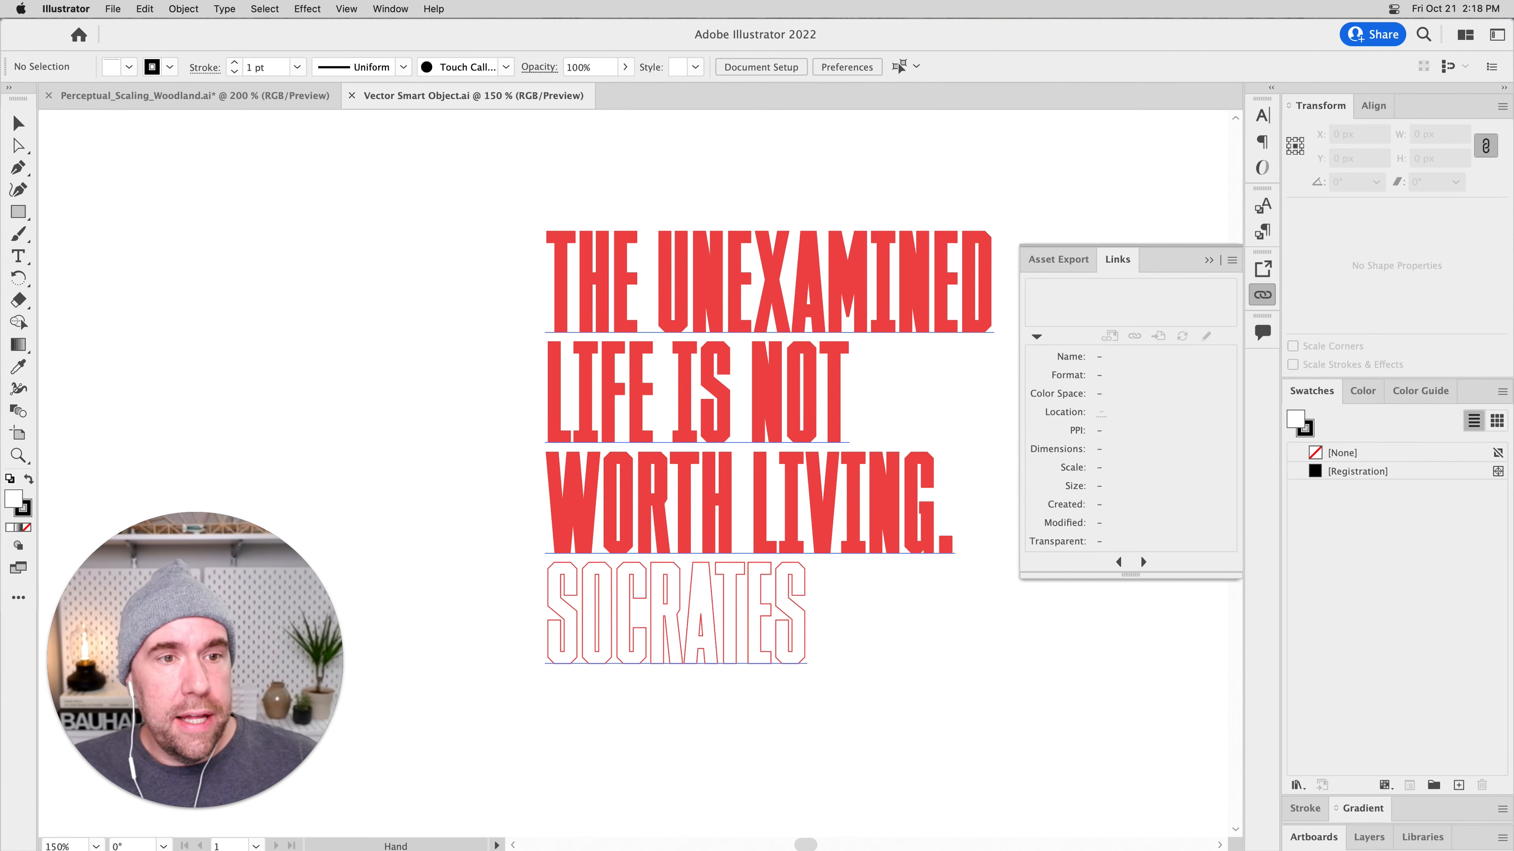
pyautogui.moveTo(650, 245); pyautogui.dragTo(494, 203)
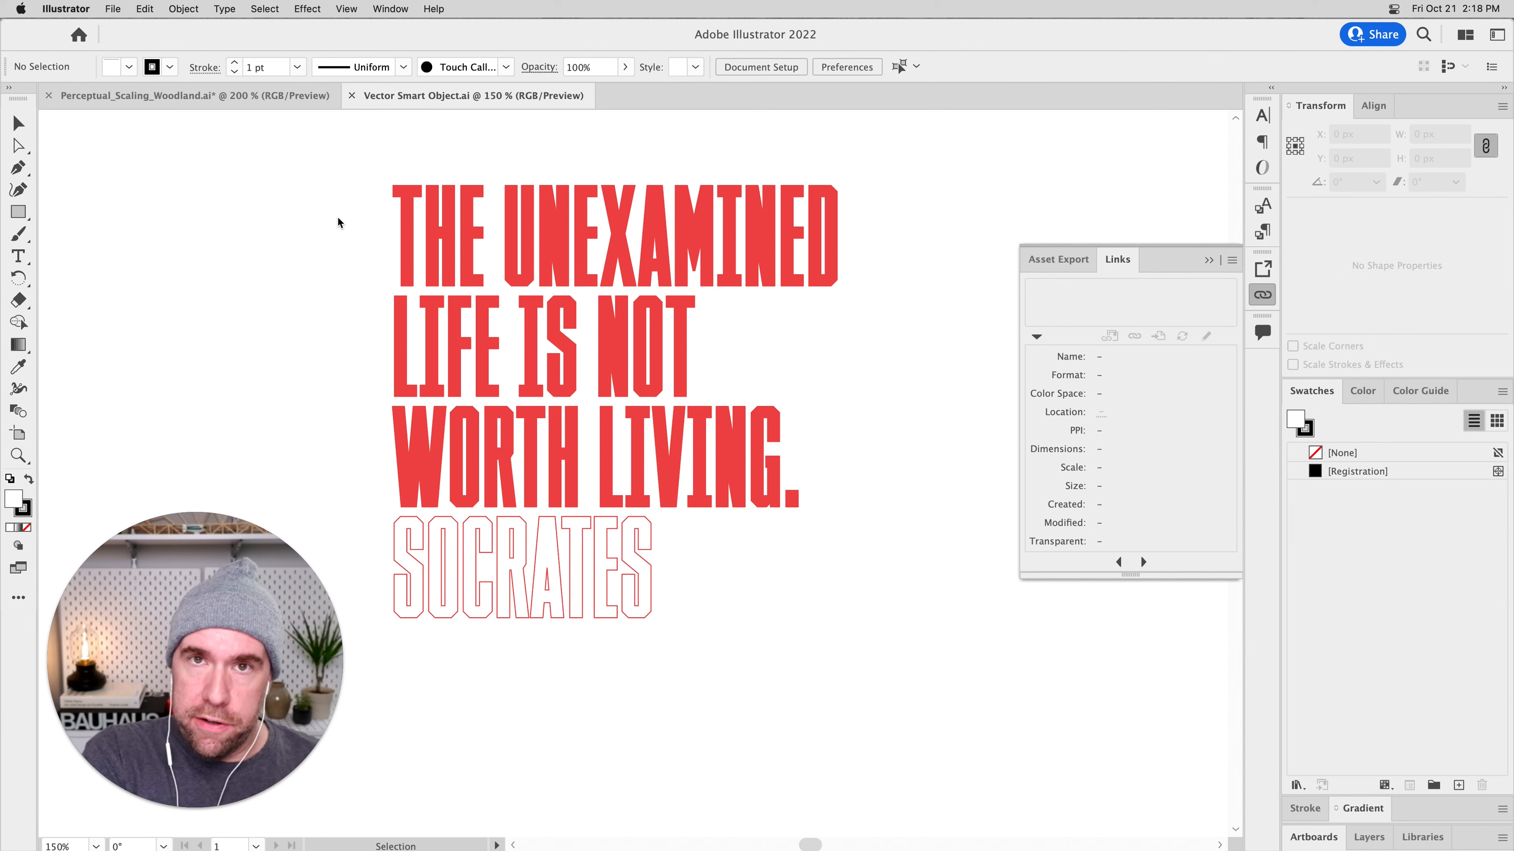
# Change the fill of the quote's three solid lines to turquoise in the Smart Object document.
pyautogui.moveTo(323, 189); pyautogui.dragTo(891, 699)
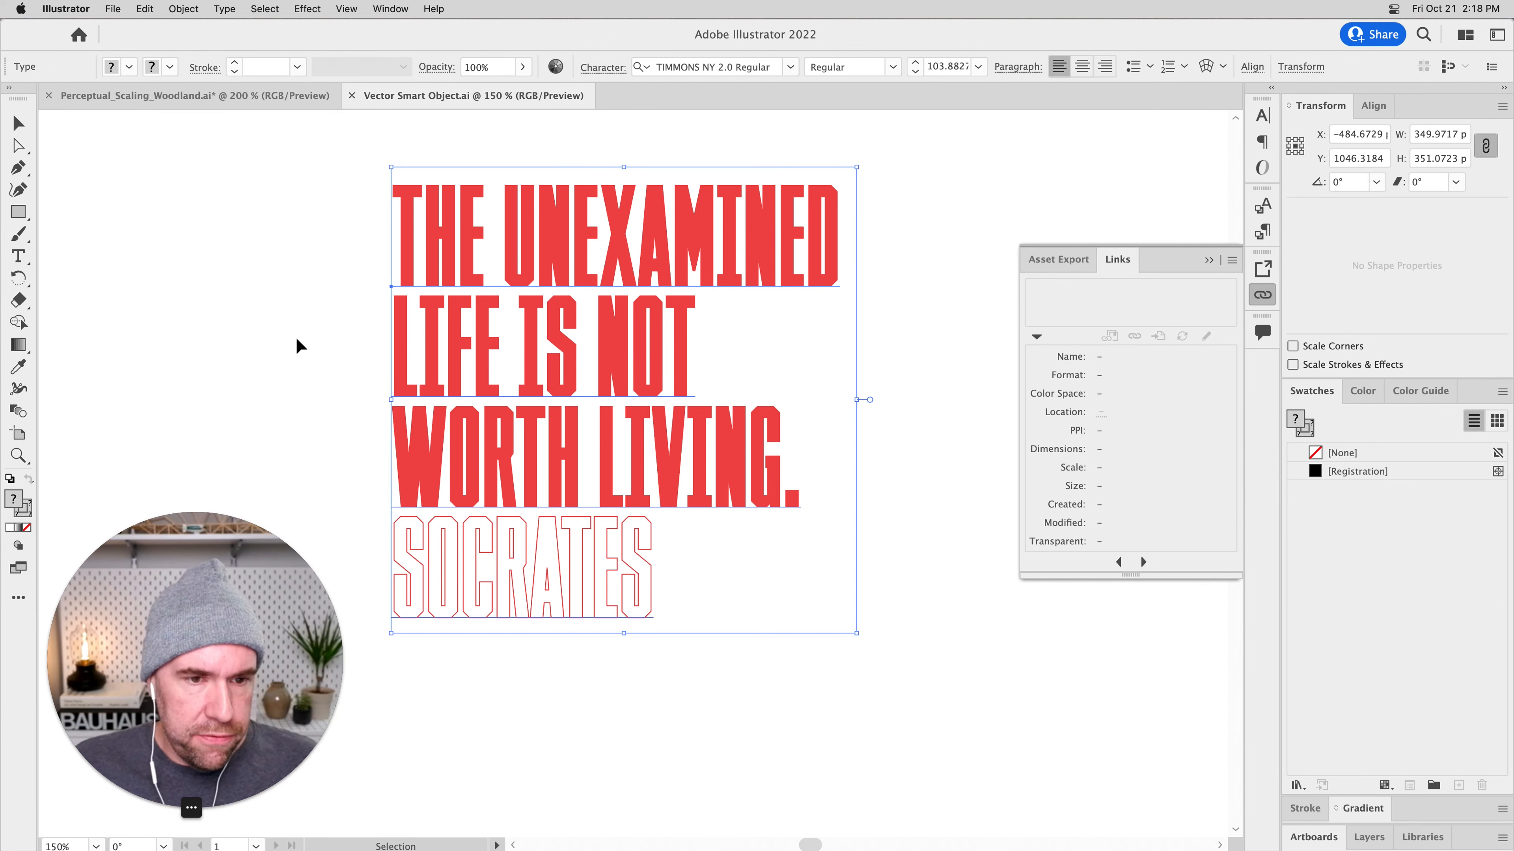
pyautogui.press('t')
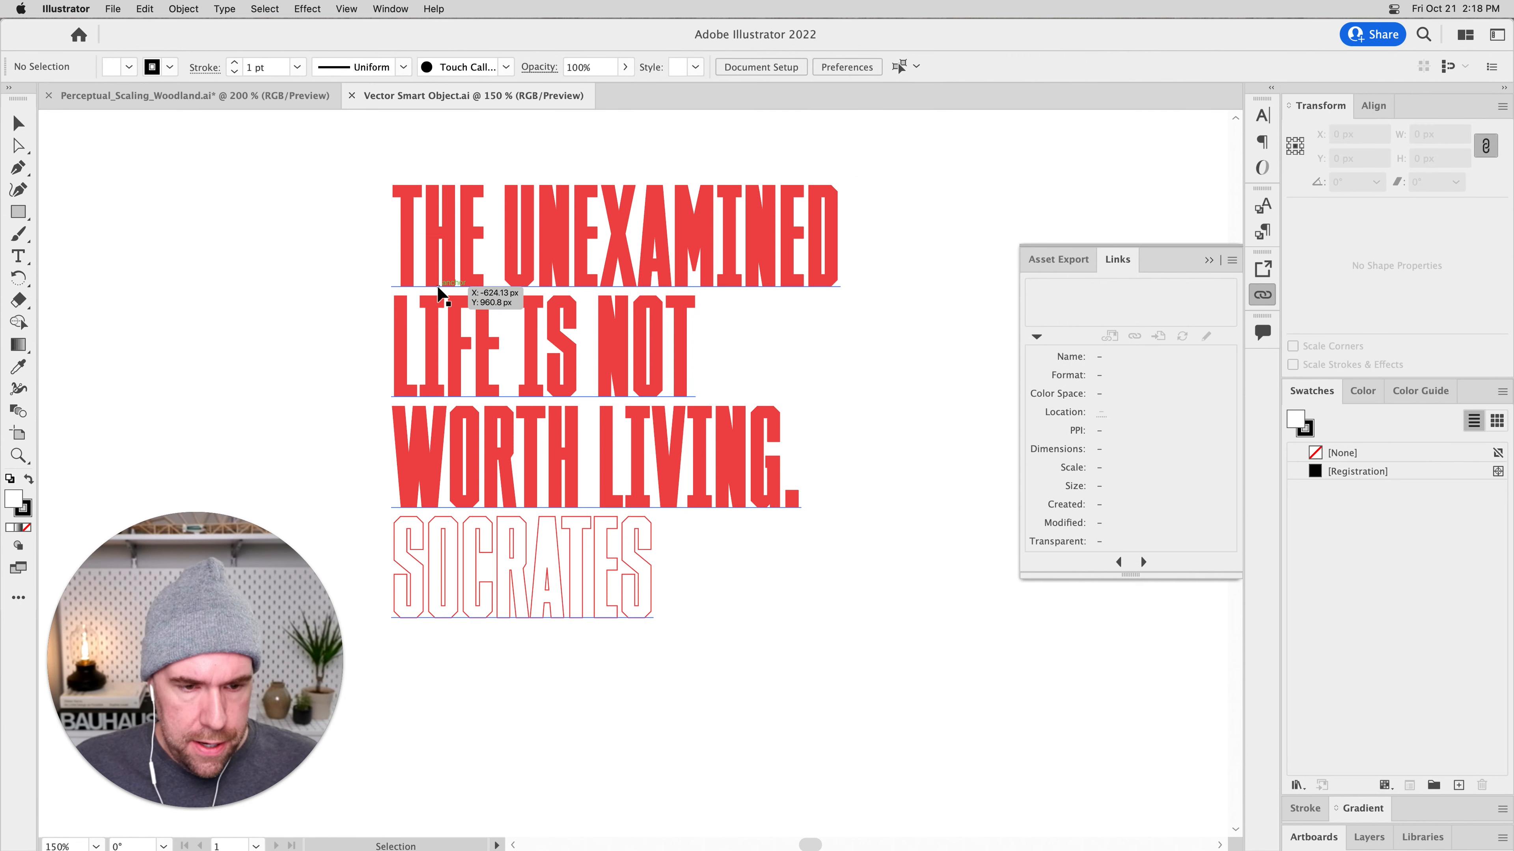
pyautogui.moveTo(395, 236); pyautogui.dragTo(815, 422)
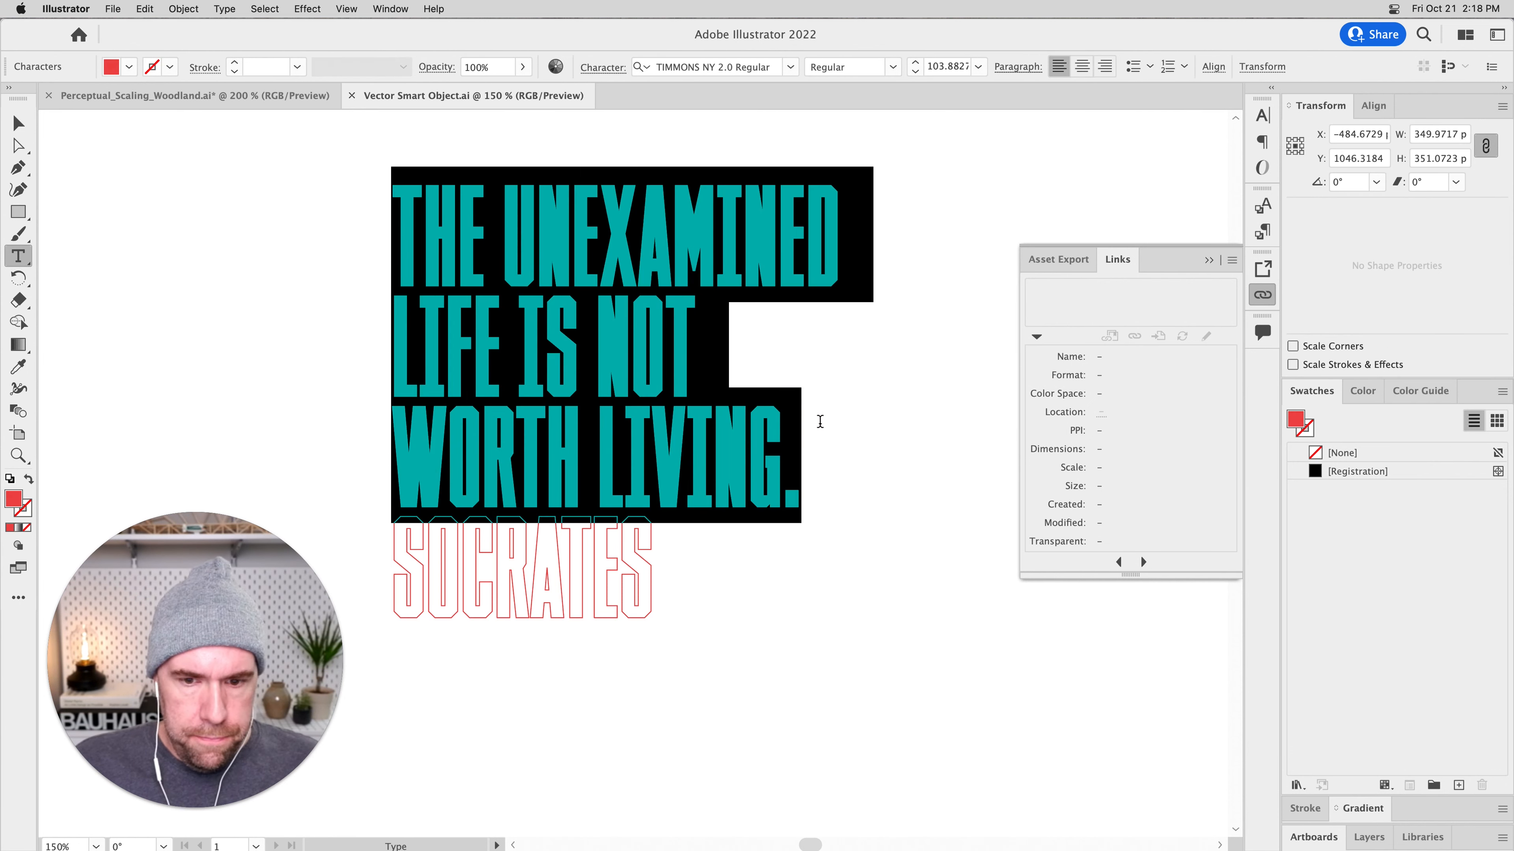
pyautogui.doubleClick(14, 499)
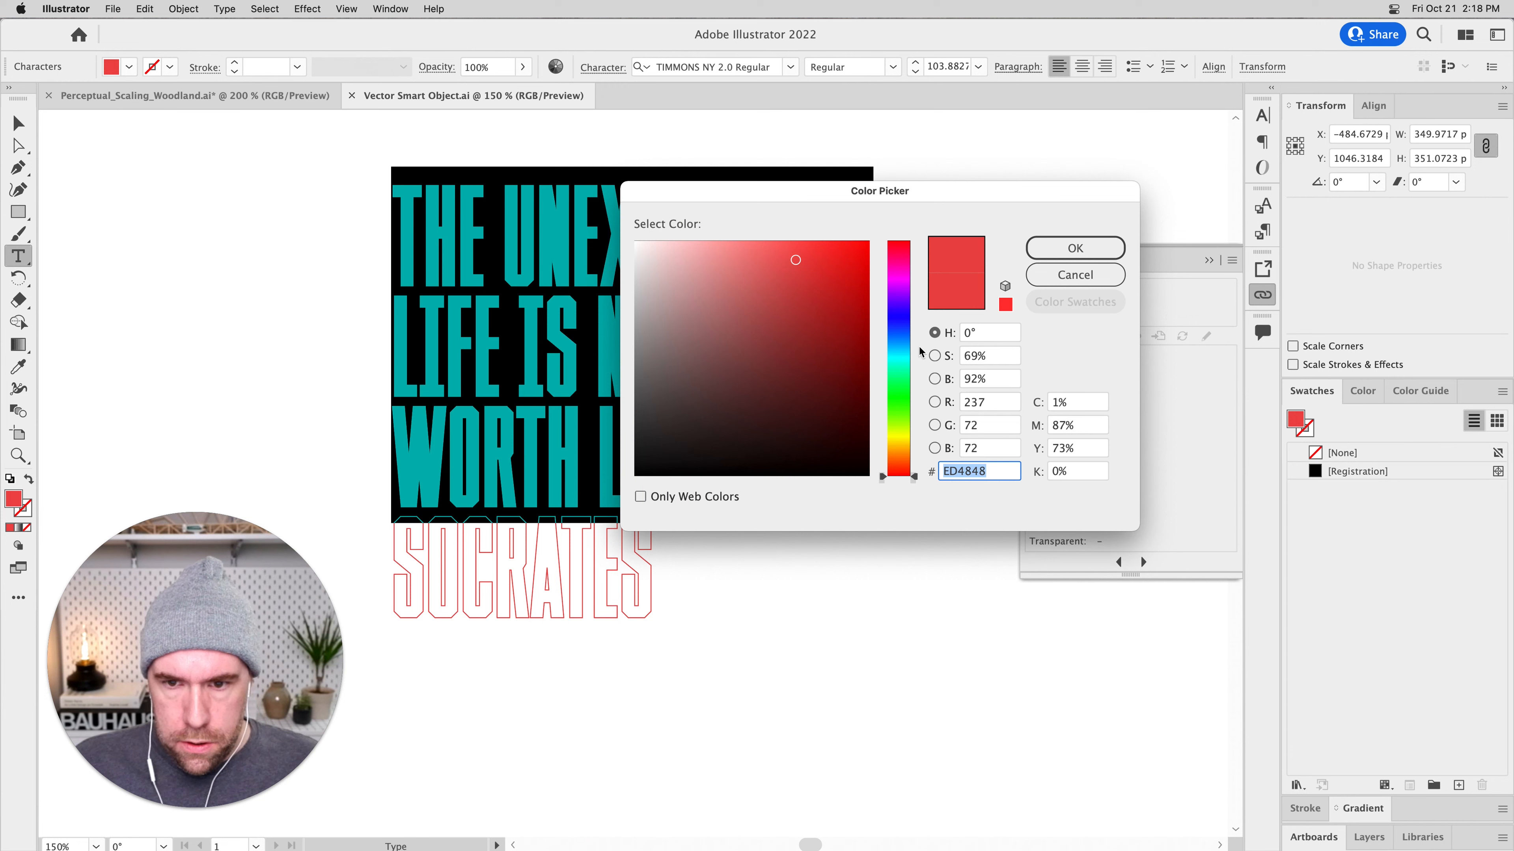
pyautogui.write('49EAD3')
pyautogui.moveTo(802, 278); pyautogui.dragTo(771, 279)
pyautogui.press('Return')
pyautogui.click(18, 123)
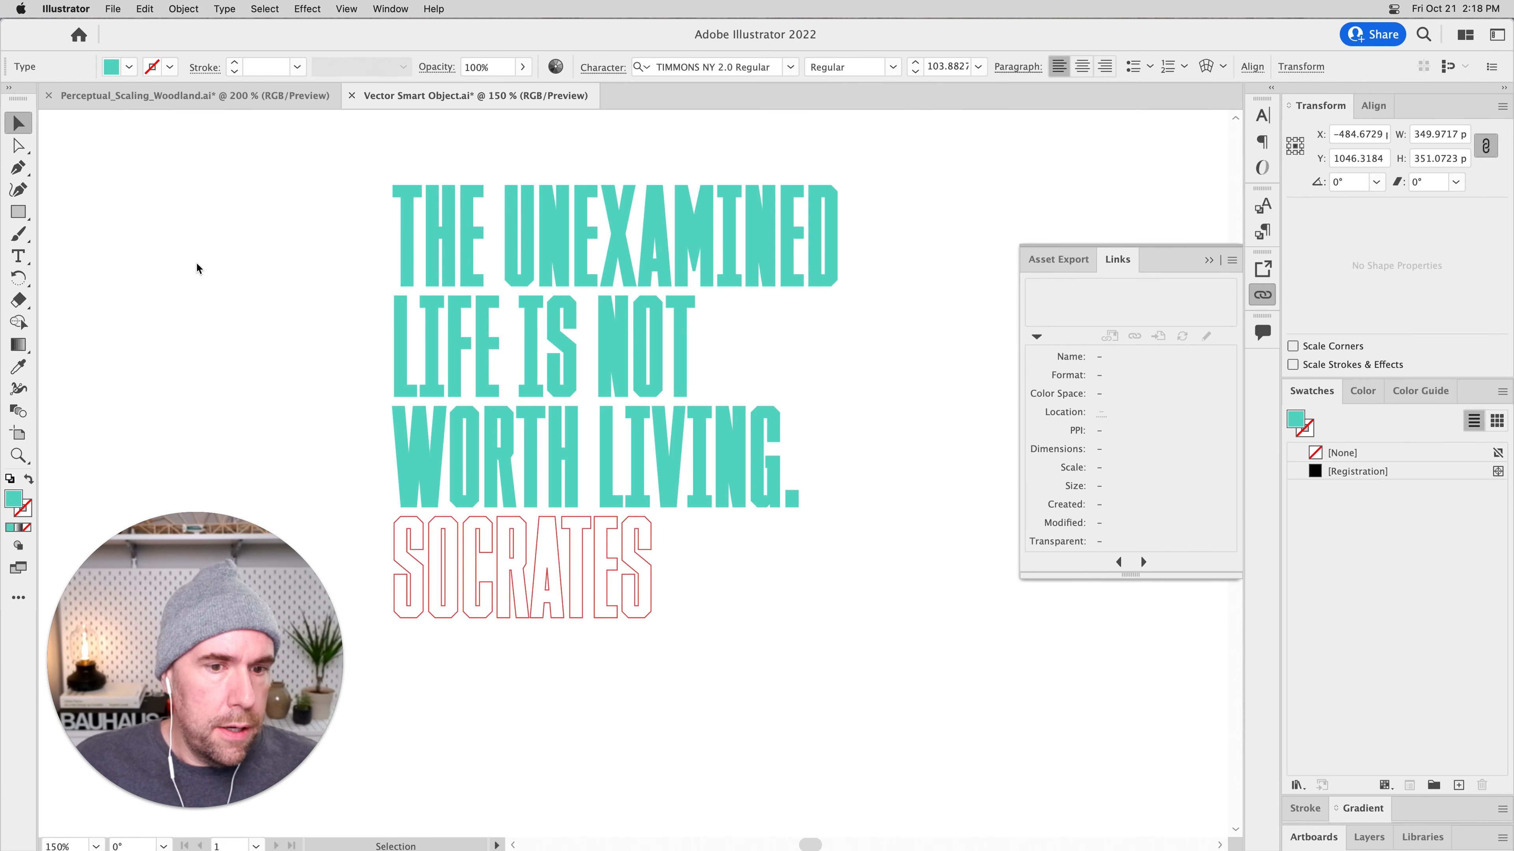
pyautogui.click(172, 289)
# Save the changes to Vector Smart Object.ai and close the document.
pyautogui.press('super+s')
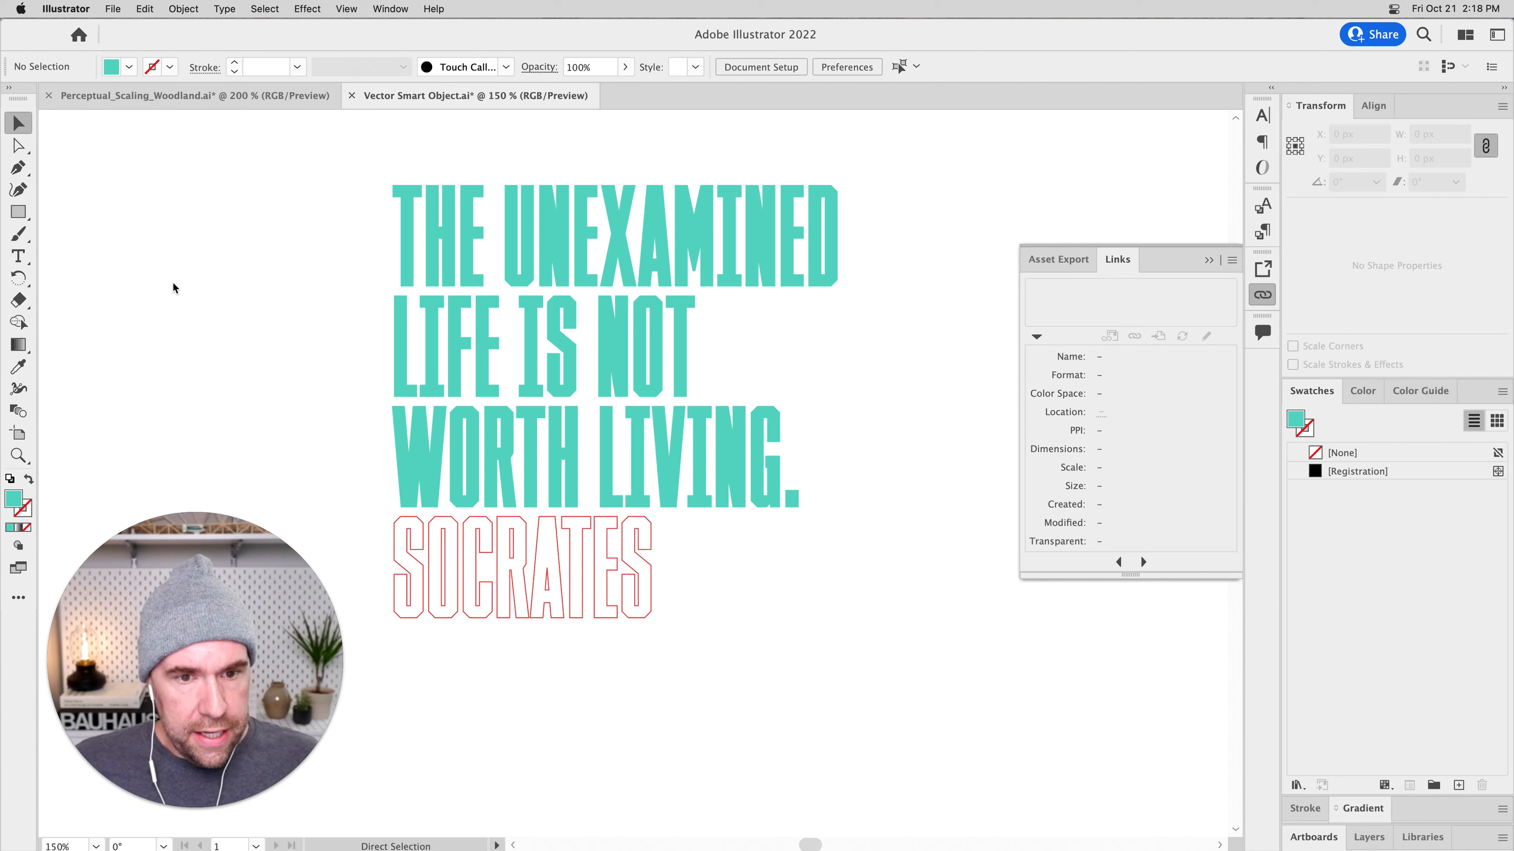
pyautogui.press('super+w')
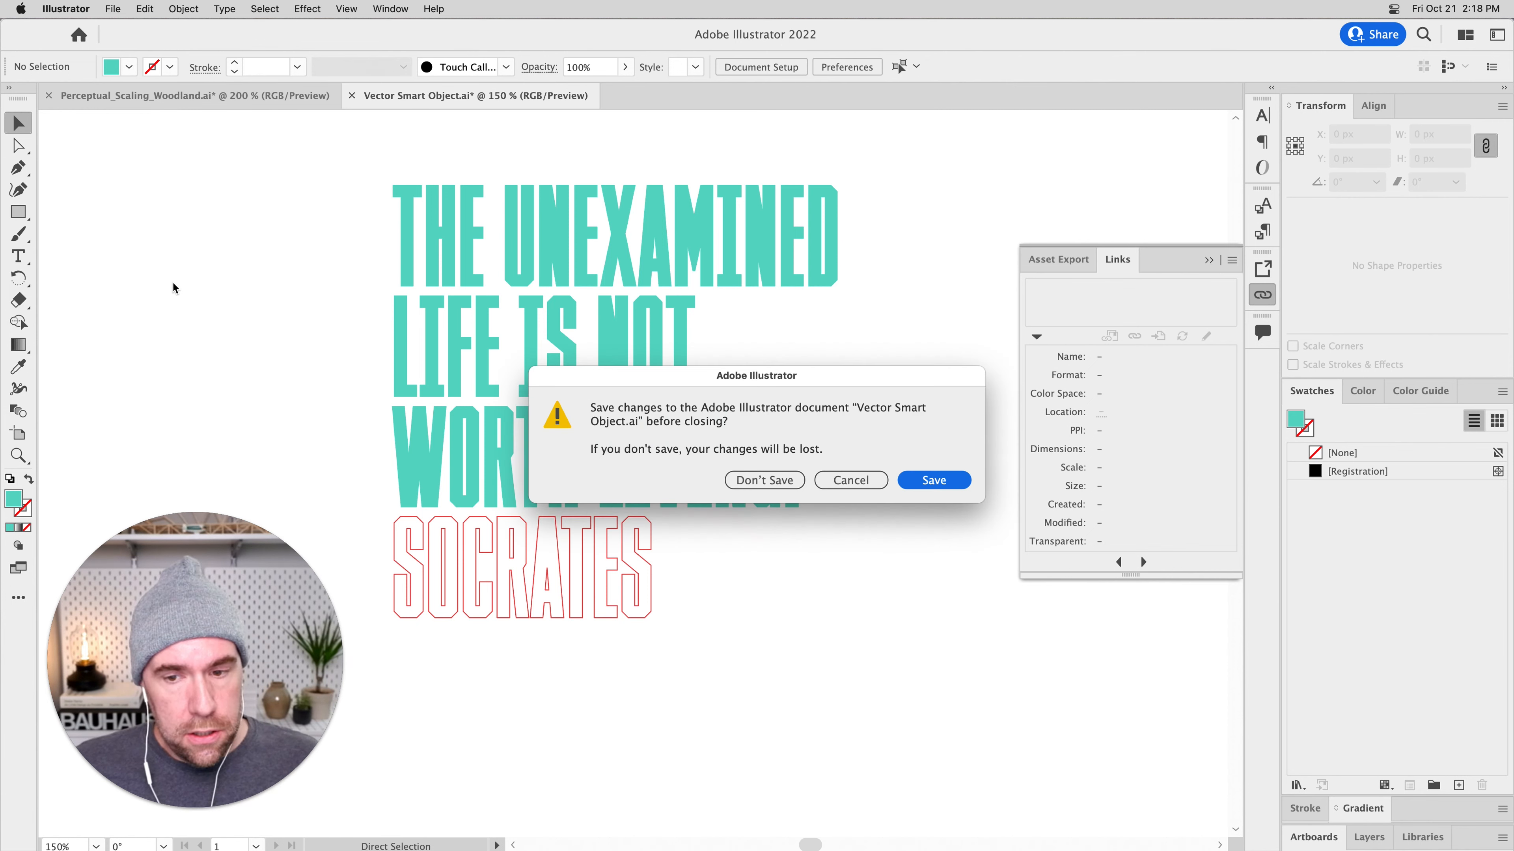
pyautogui.press('Return')
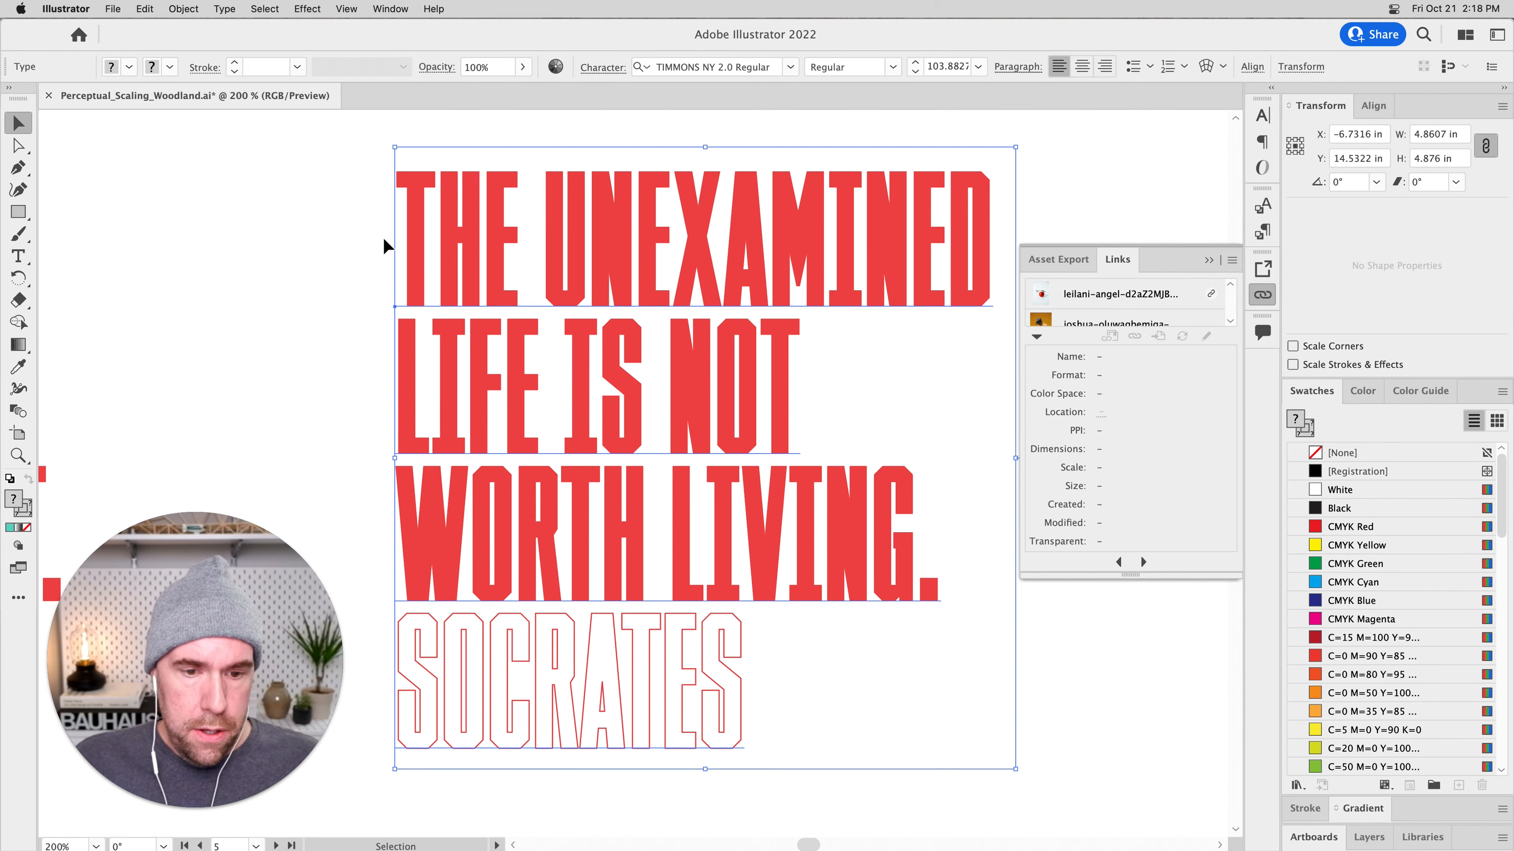
# Examine the original Socrates quote among the other artwork in Perceptual_Scaling_Woodland.ai.
pyautogui.press('super+minus')
pyautogui.press('super+minus')
pyautogui.press('super+minus')
pyautogui.press('super+minus')
pyautogui.press('super+minus')
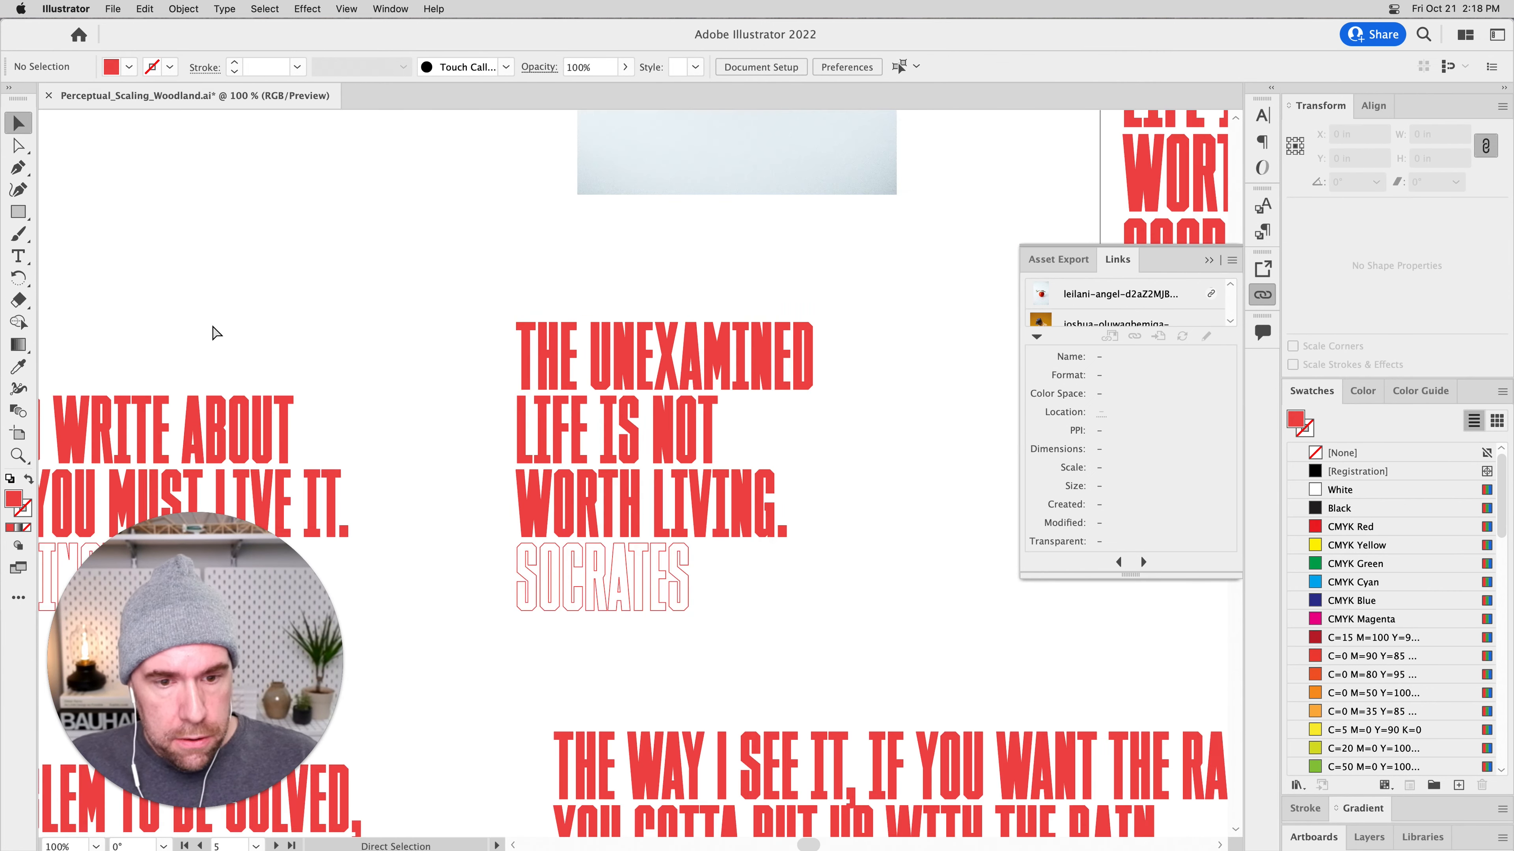
pyautogui.click(655, 480)
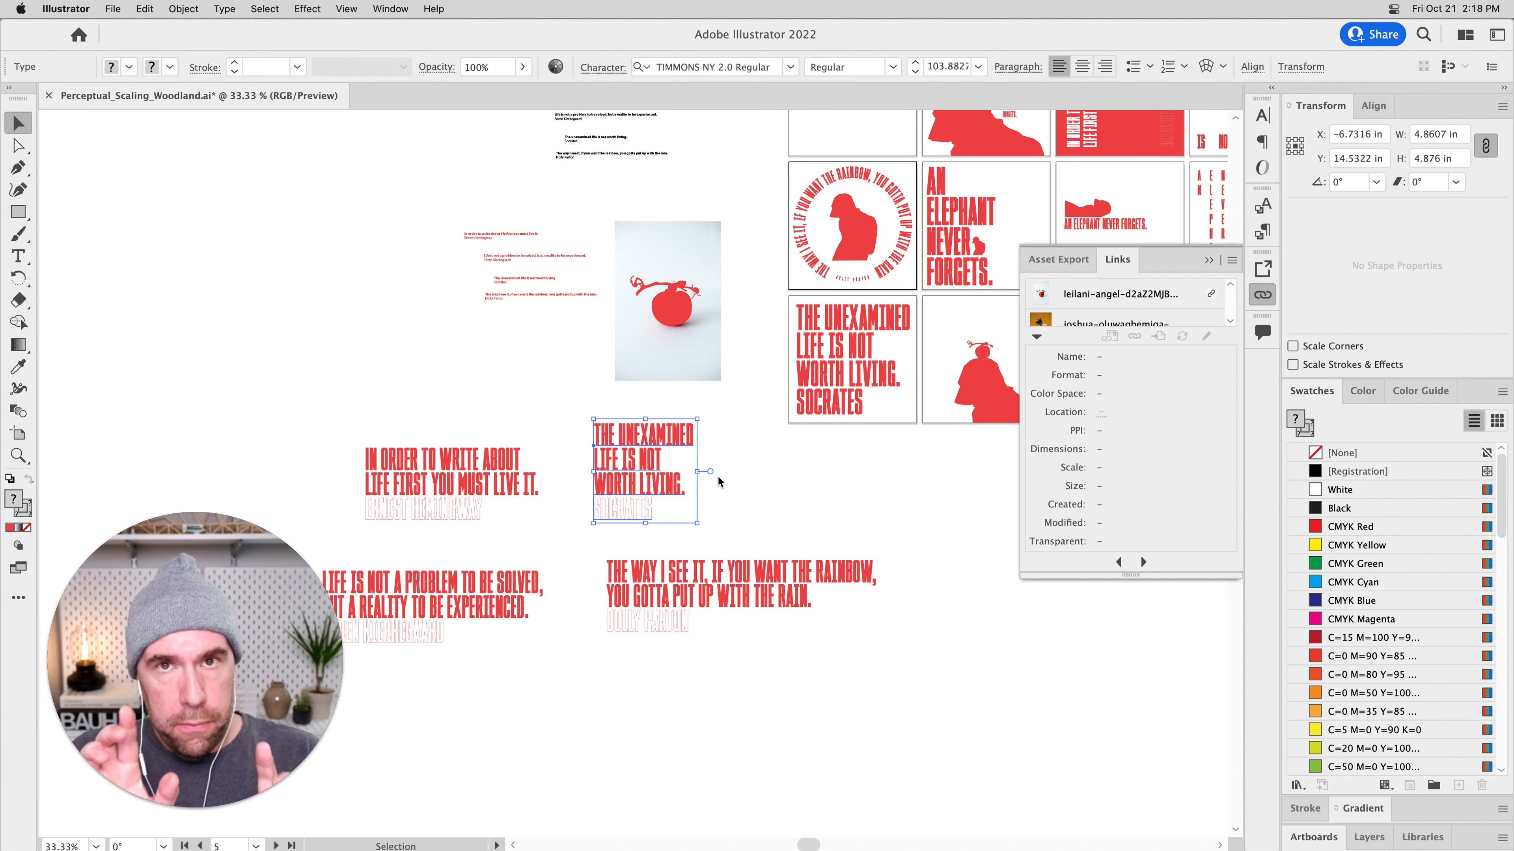
pyautogui.hscroll(5, 718, 482)
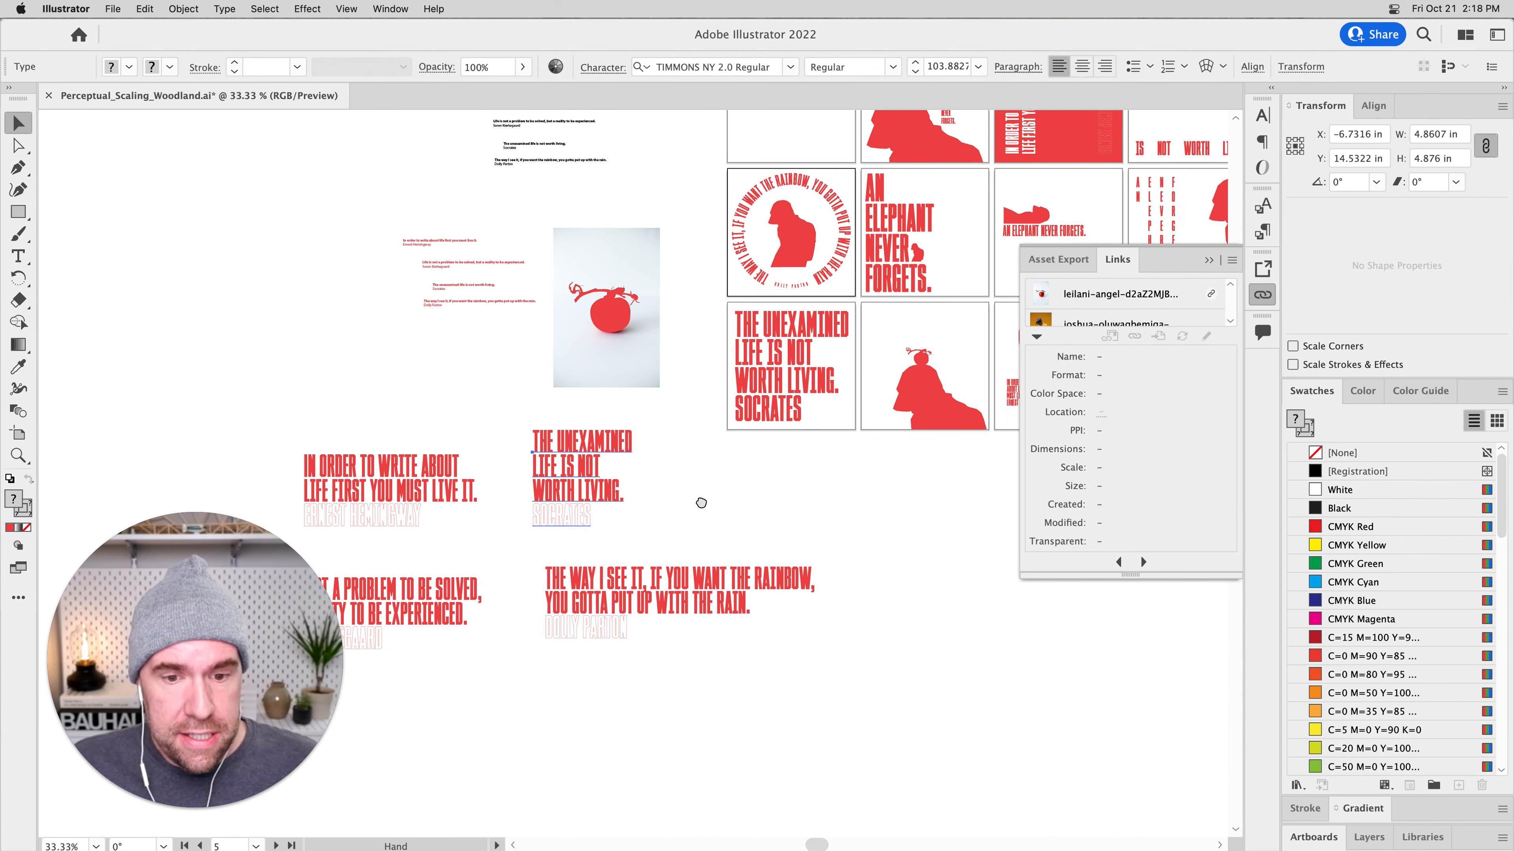
pyautogui.scroll(3, 718, 481)
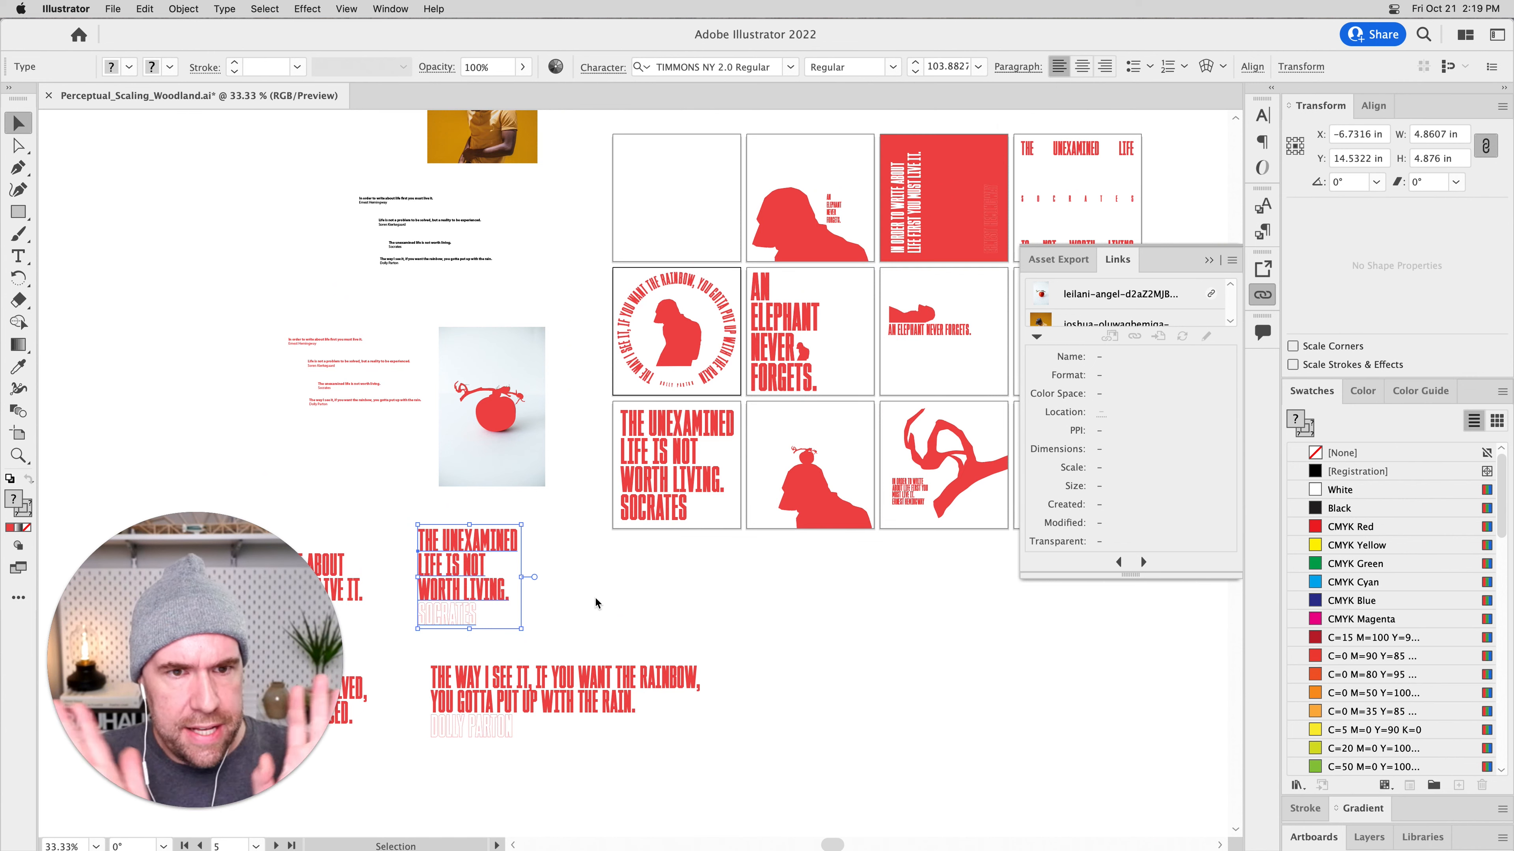
# Switch back to Photoshop to check the updated quote on the T-shirt, with no layer selected.
pyautogui.press('super+Tab')
pyautogui.press('super+Tab')
pyautogui.press('super+Tab')
pyautogui.press('super+Tab')
pyautogui.press('super+Tab')
pyautogui.press('super+Tab')
pyautogui.press('super+Tab')
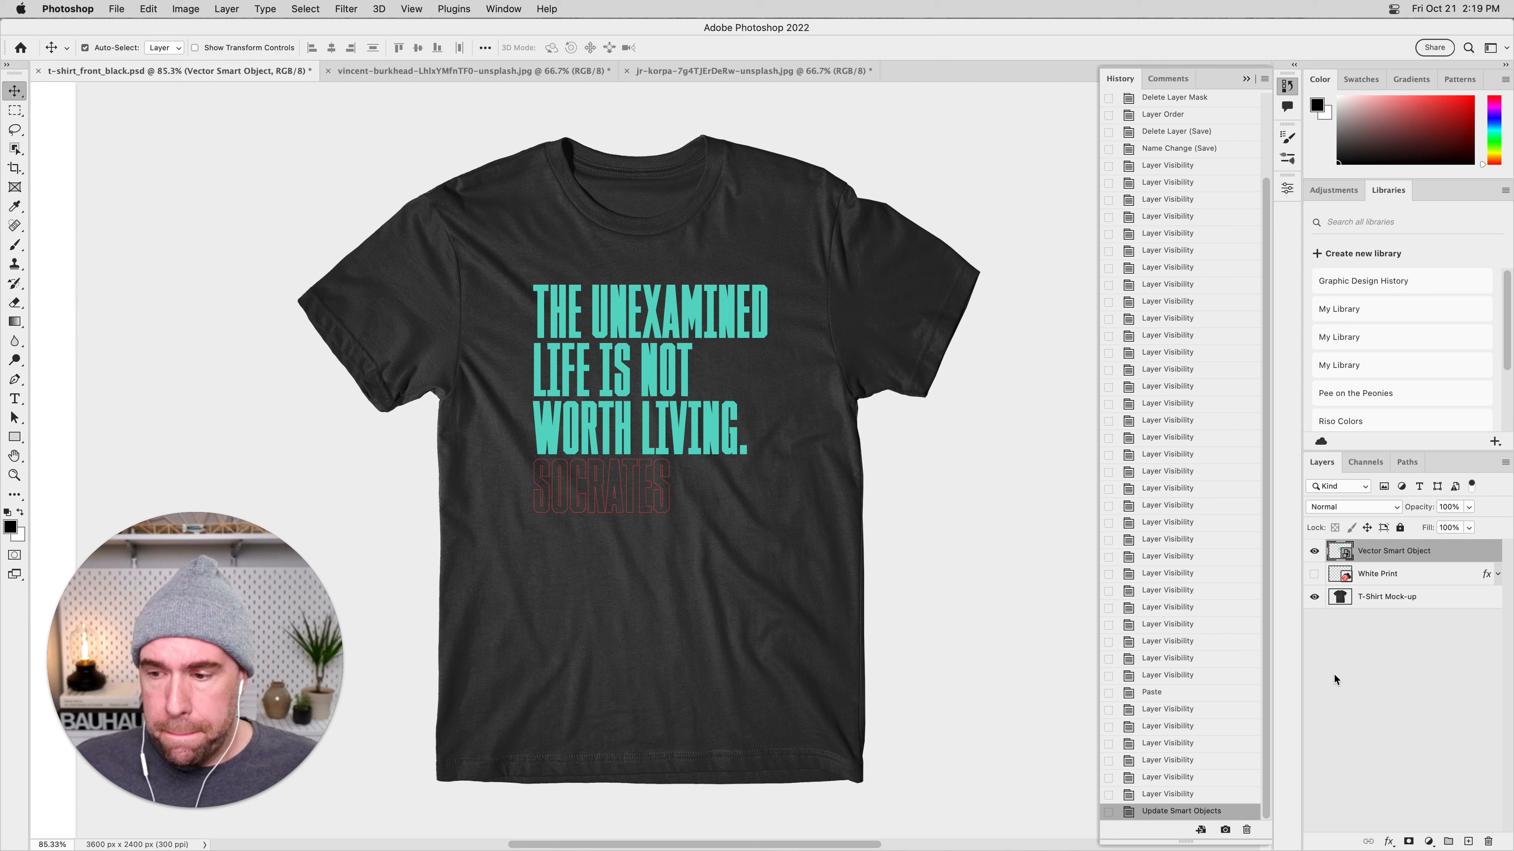
pyautogui.click(1382, 649)
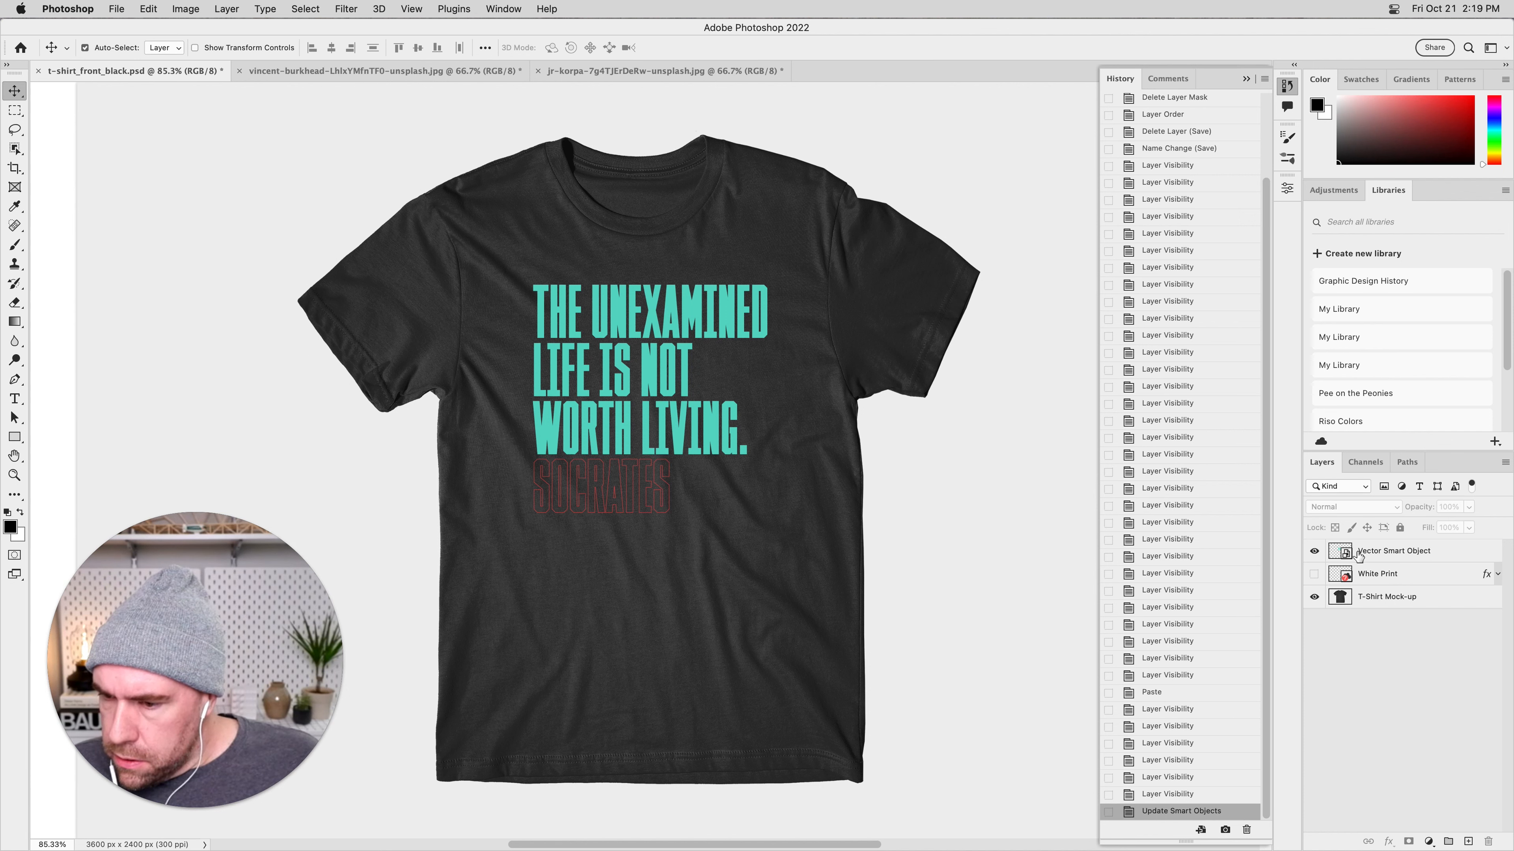
# Rename the Vector Smart Object layer as "Graphic Element (quote)".
pyautogui.click(1410, 559)
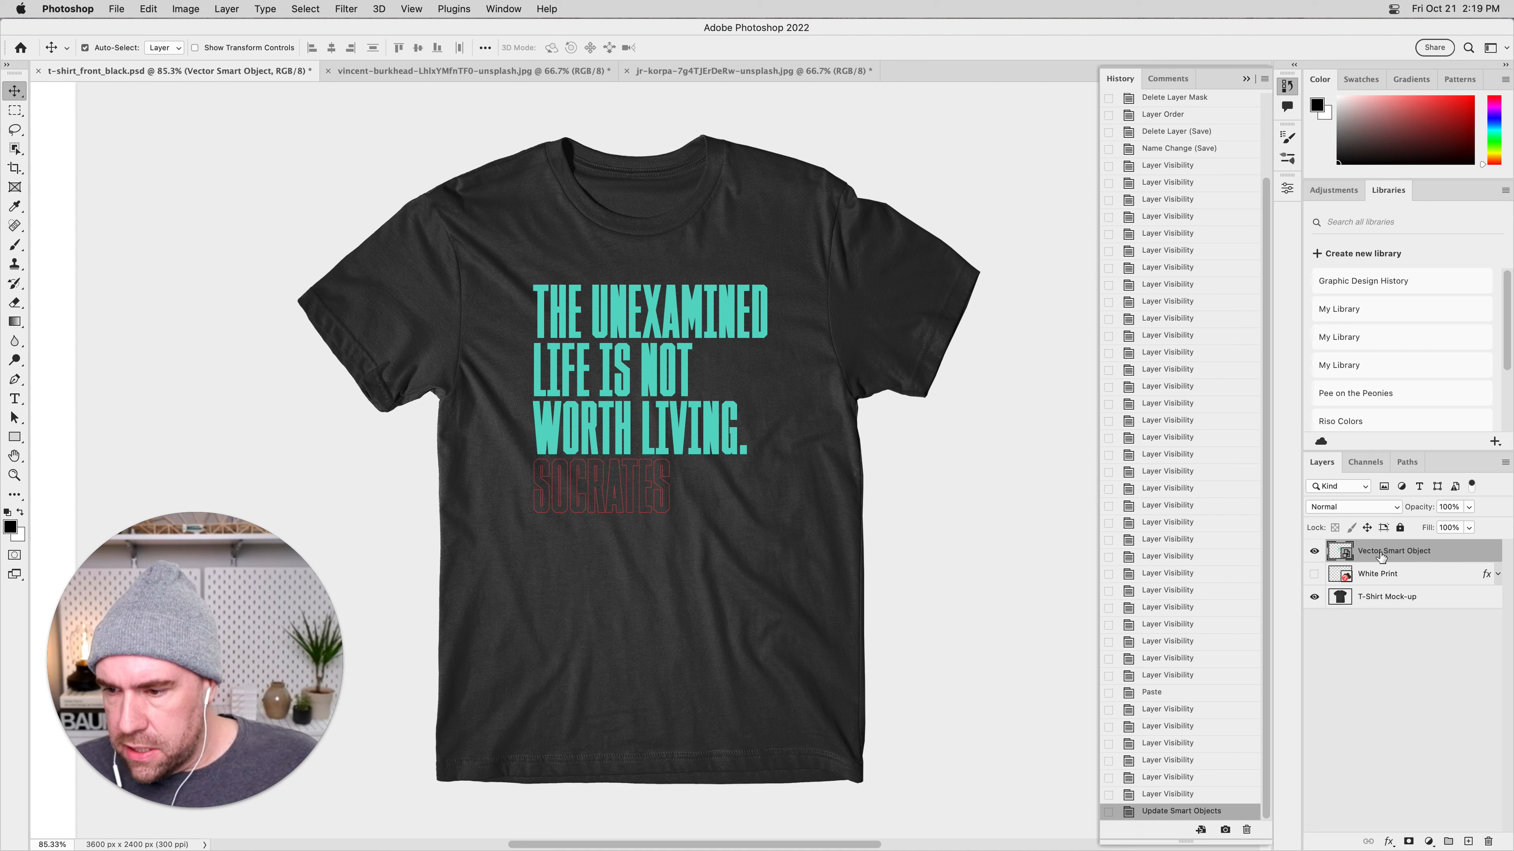
pyautogui.doubleClick(1398, 553)
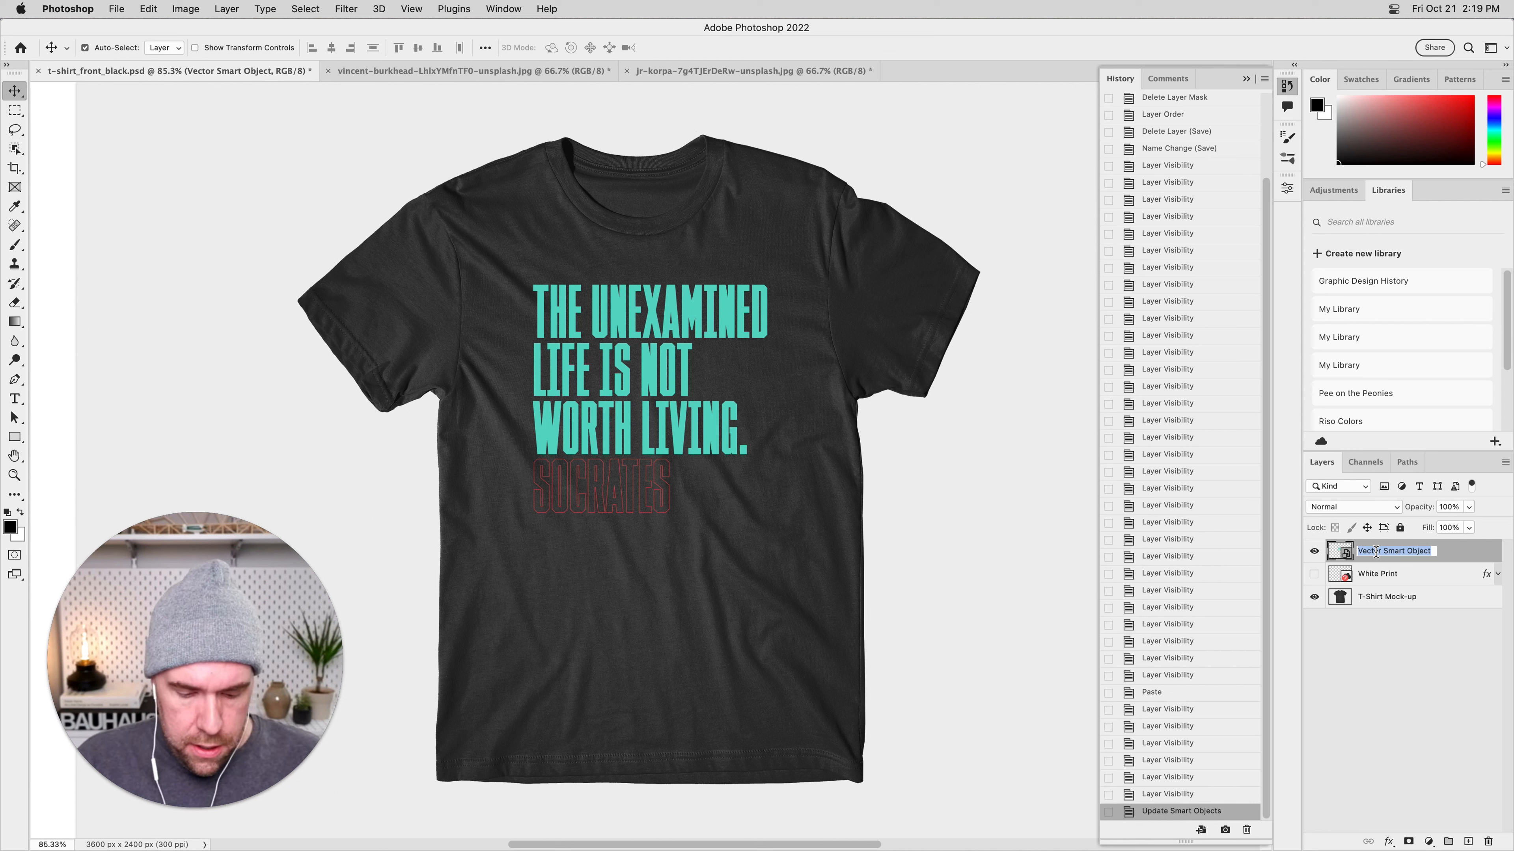
pyautogui.write('Gra')
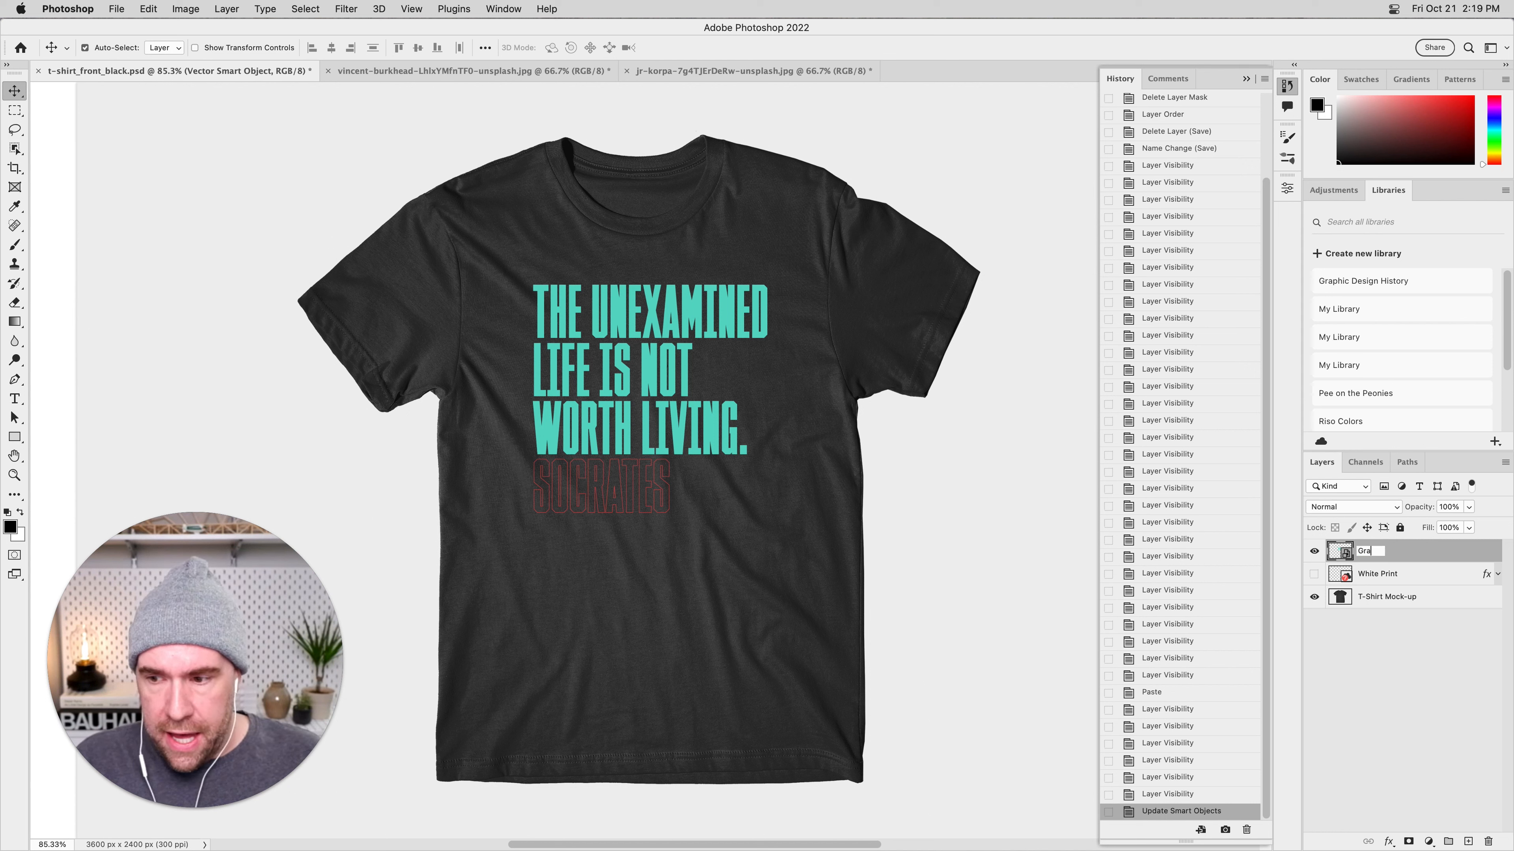
pyautogui.write('phic Element')
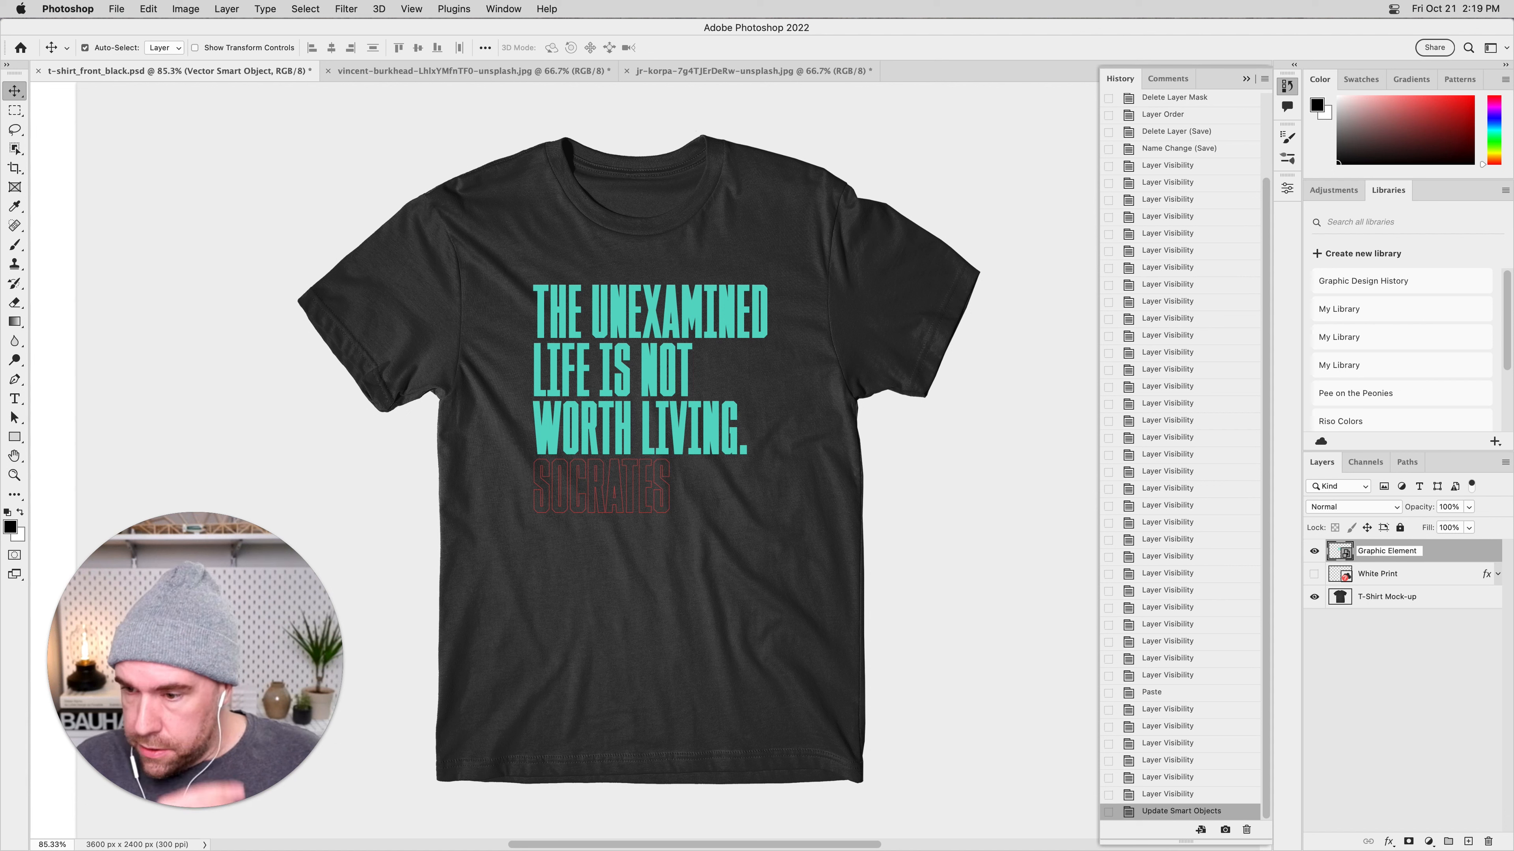
pyautogui.write(' ()quote')
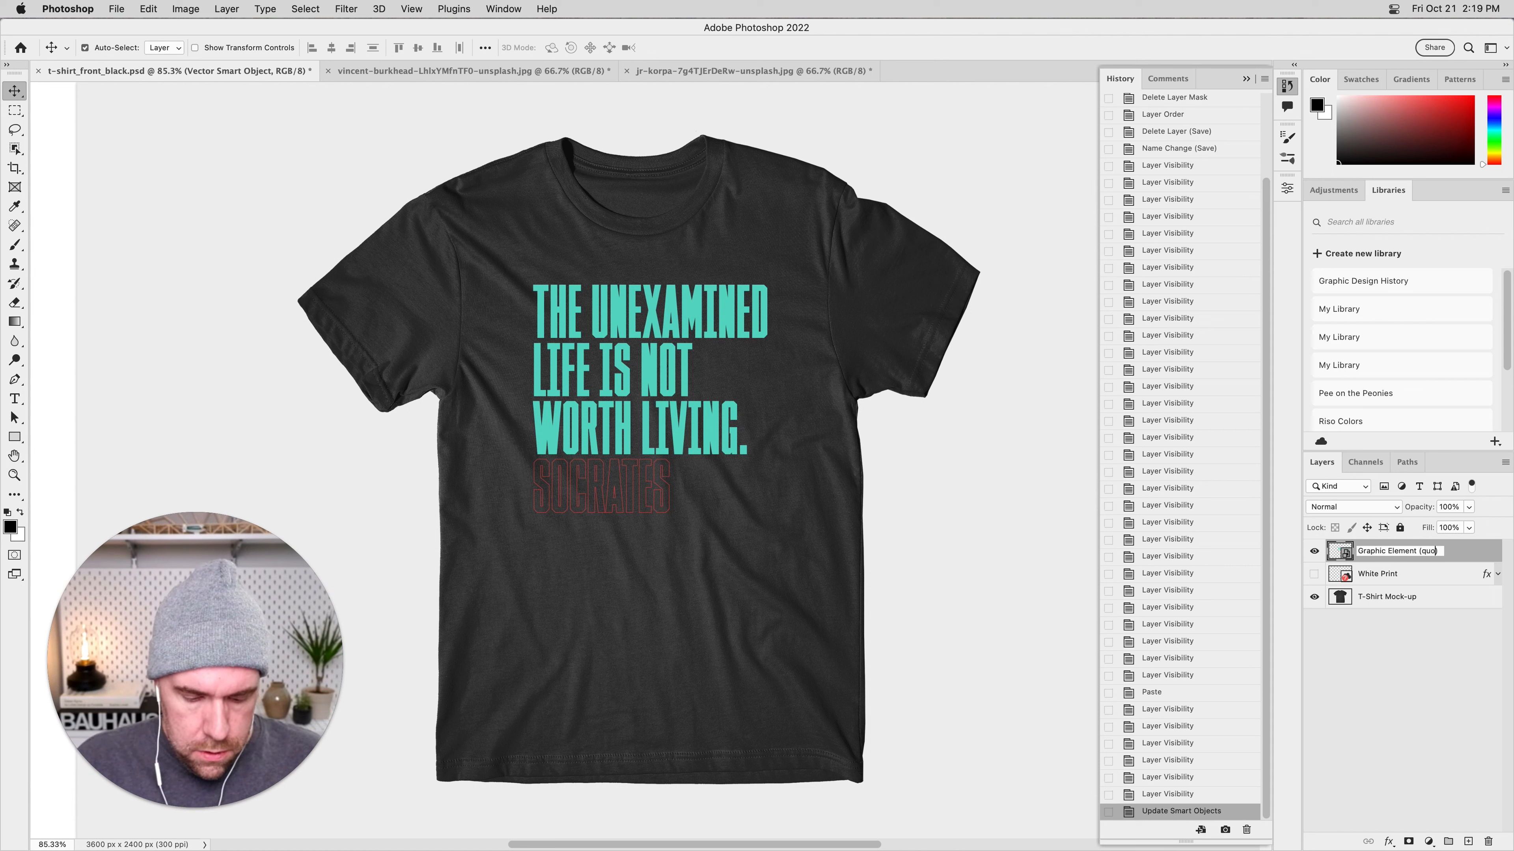
pyautogui.press('Return')
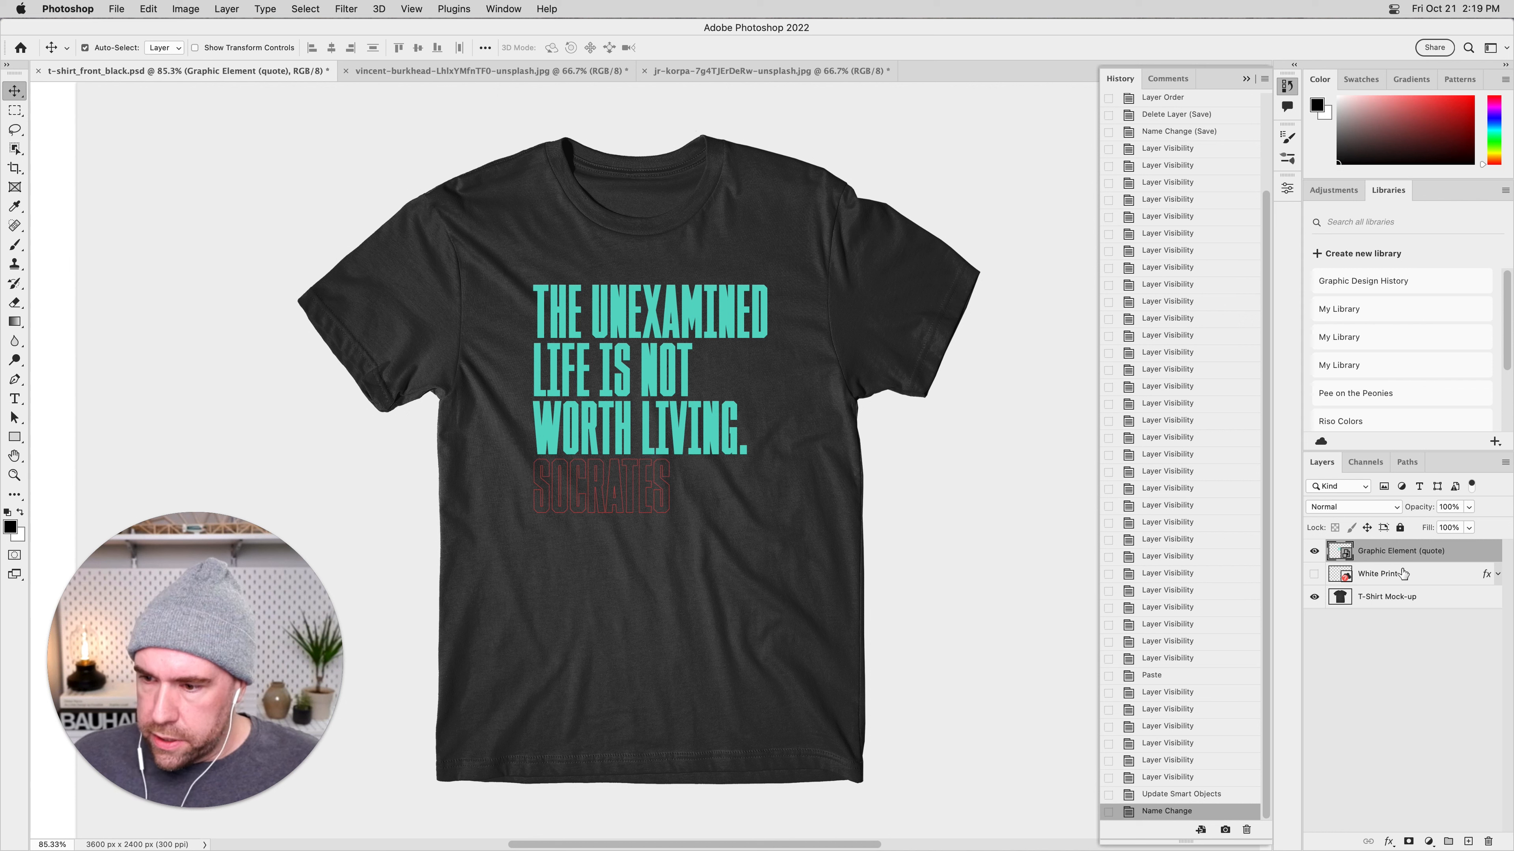
# Add a Color Overlay effect to the quote layer, keeping the layer style settings clear of most of the artwork.
pyautogui.doubleClick(1469, 552)
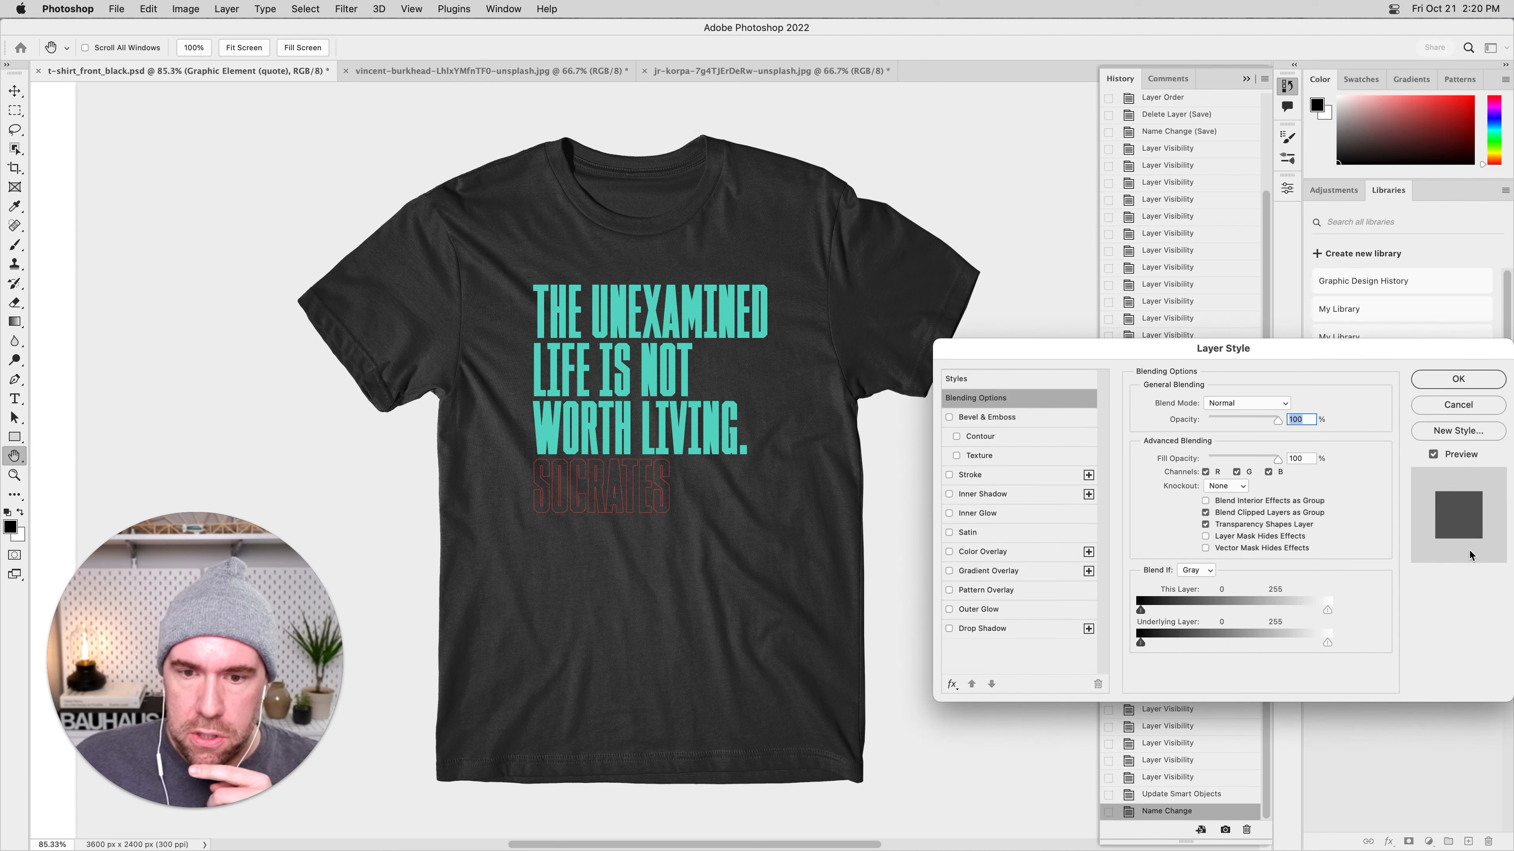
pyautogui.moveTo(1219, 352); pyautogui.dragTo(1048, 205)
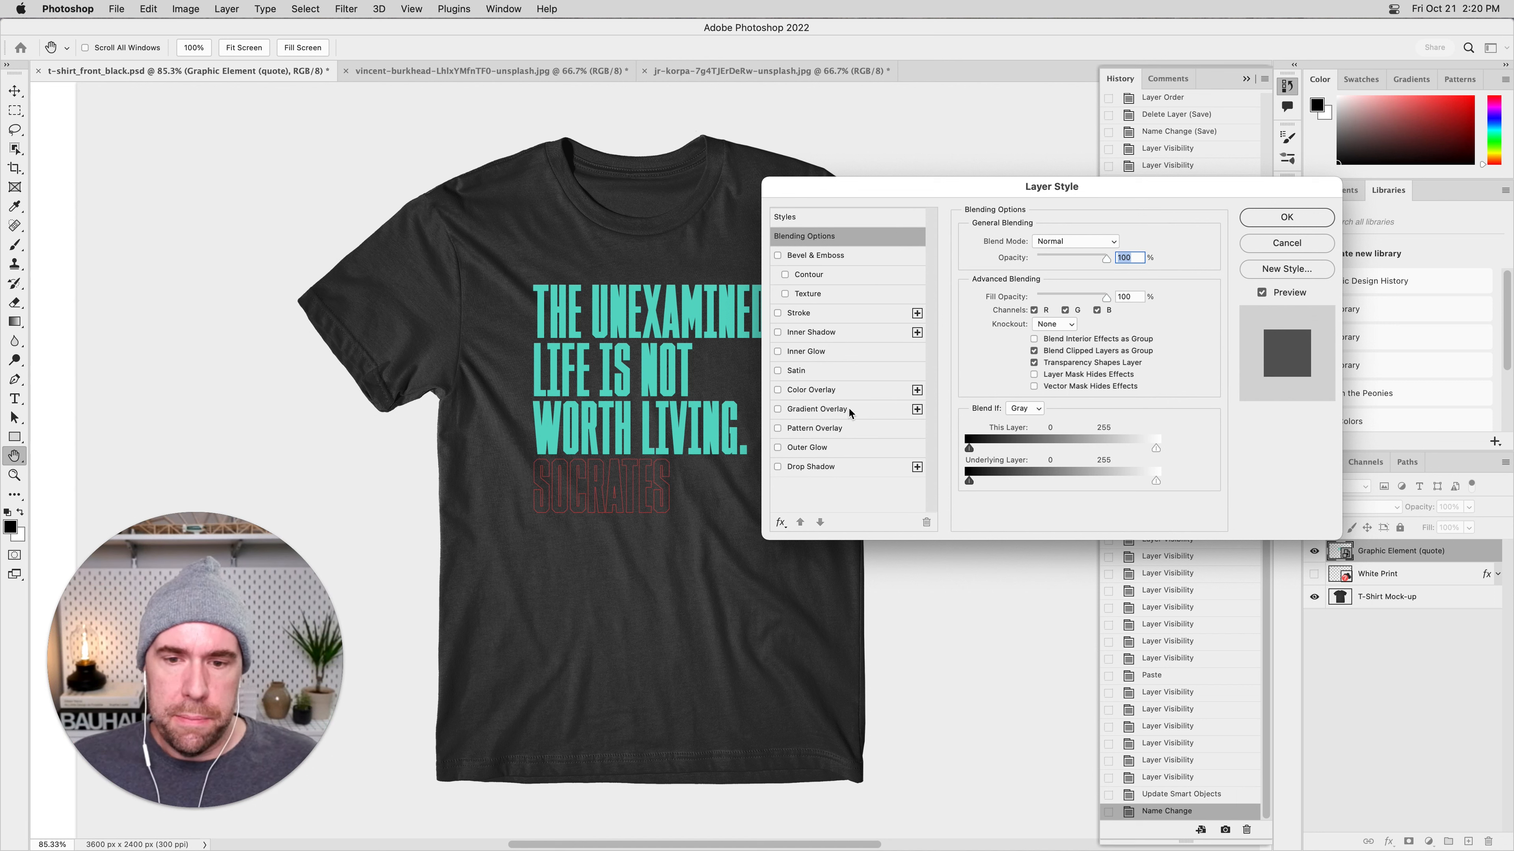
pyautogui.click(810, 393)
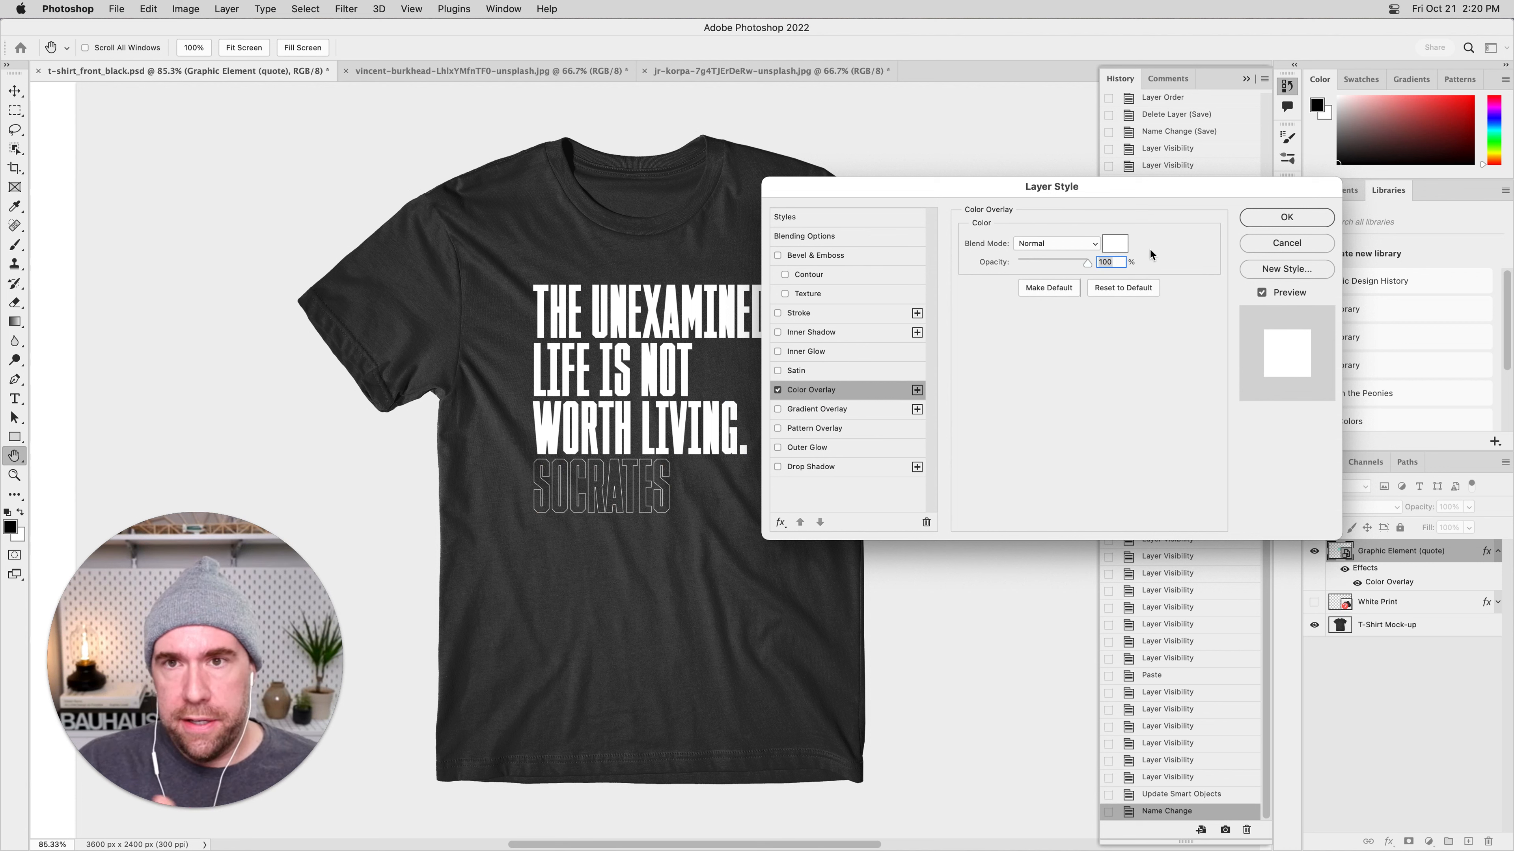
# Set the quote's Color Overlay to the warm off-white #e0dbd2.
pyautogui.click(1115, 243)
pyautogui.click(1171, 450)
pyautogui.moveTo(1229, 454)
pyautogui.mouseDown()
pyautogui.moveTo(1161, 554)
pyautogui.moveTo(1145, 520)
pyautogui.moveTo(1219, 432)
pyautogui.moveTo(1243, 462)
pyautogui.moveTo(1190, 438)
pyautogui.moveTo(1239, 435)
pyautogui.moveTo(1188, 549)
pyautogui.moveTo(1126, 477)
pyautogui.moveTo(1120, 436)
pyautogui.moveTo(1112, 461)
pyautogui.mouseUp()
pyautogui.click(1289, 536)
pyautogui.click(1291, 594)
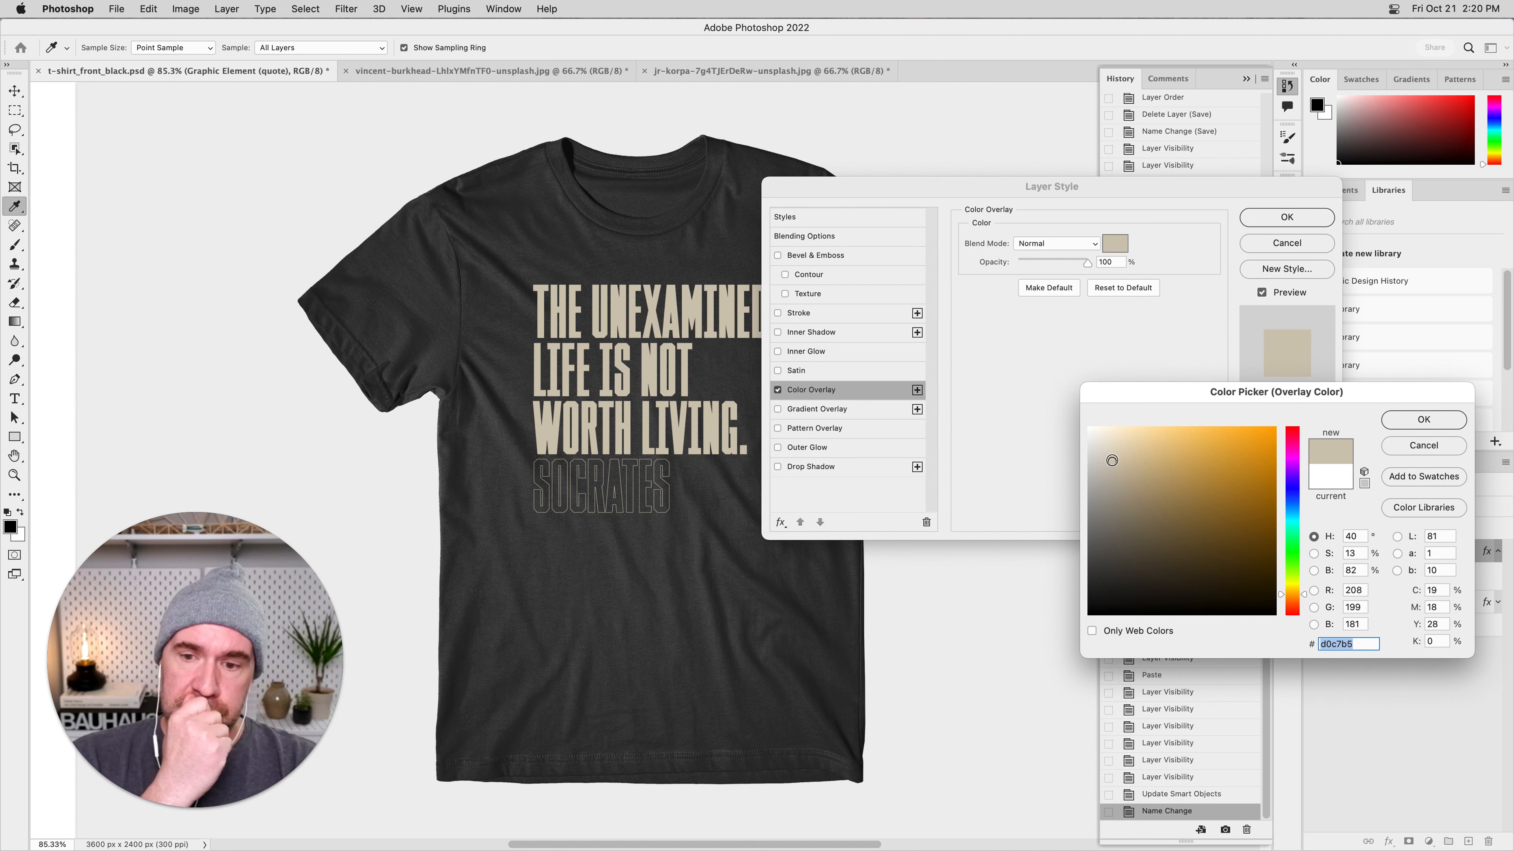
pyautogui.moveTo(1112, 461); pyautogui.dragTo(1099, 448)
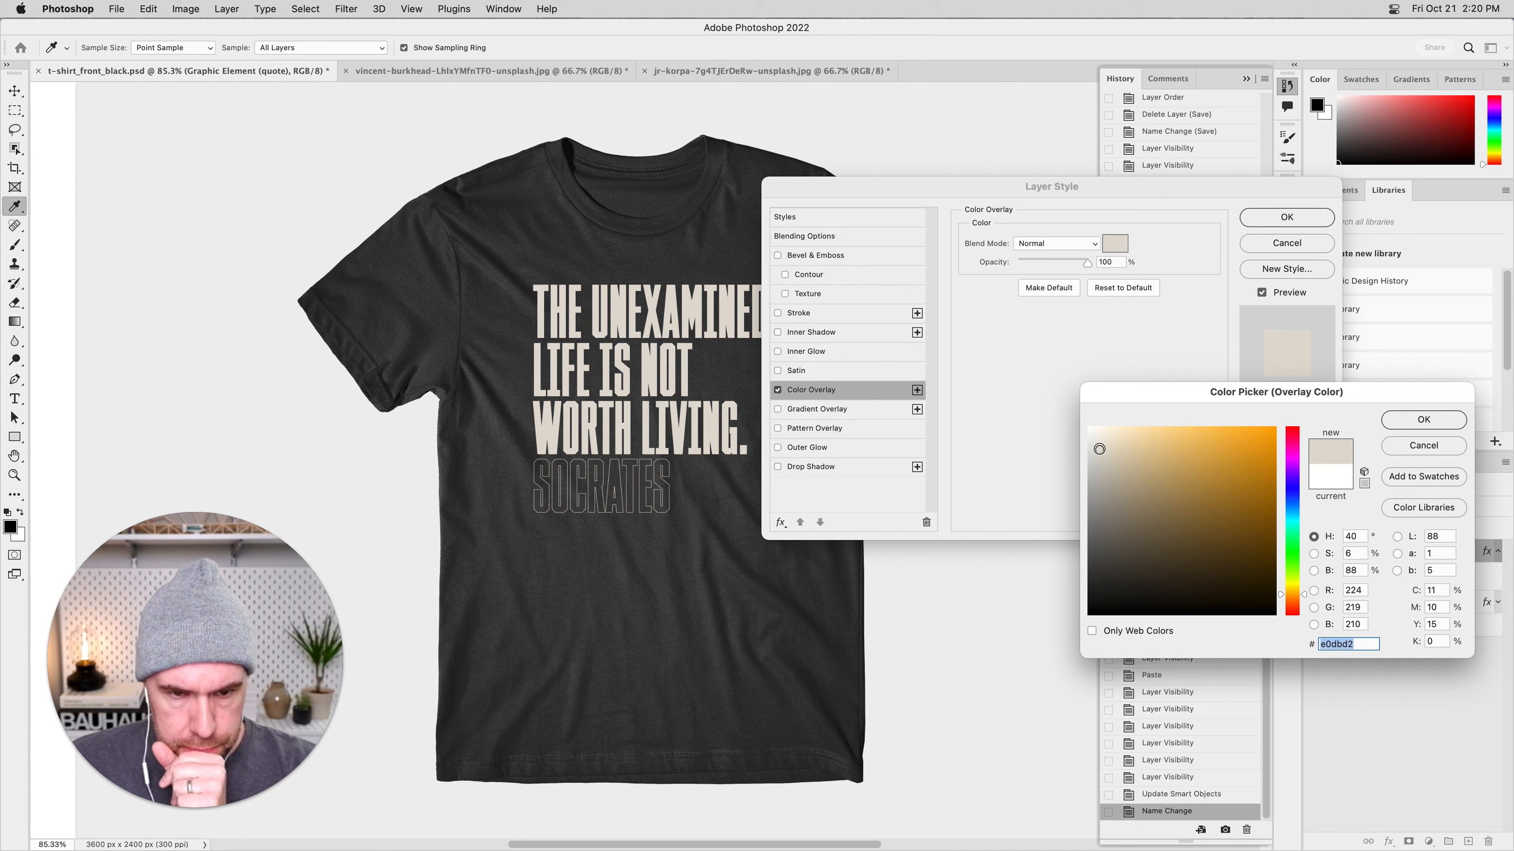
pyautogui.press('Return')
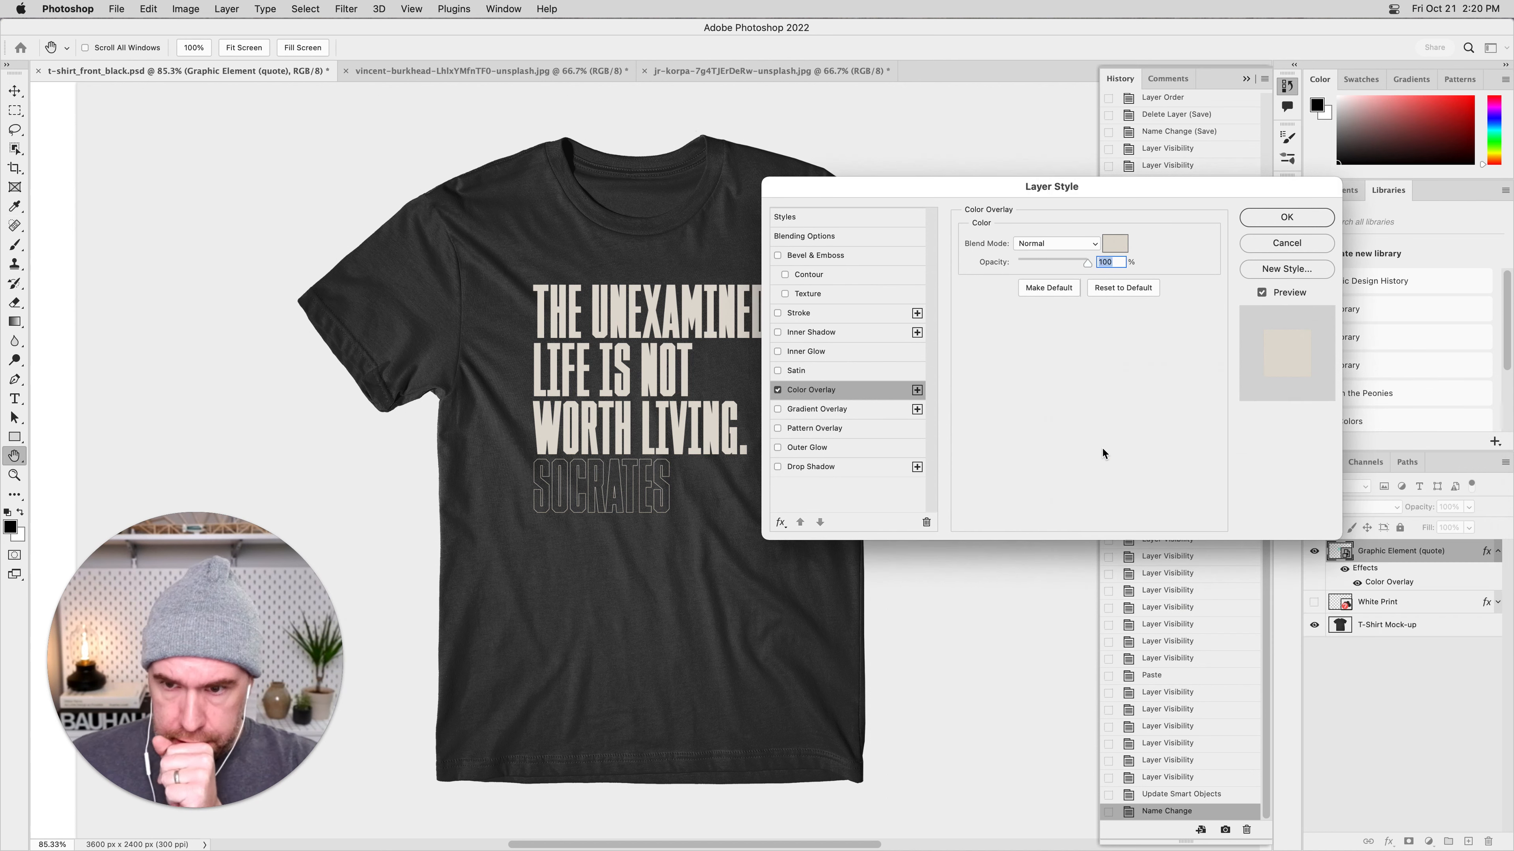
# Try the Linear Burn, Soft Light, Subtract and Vivid Light blend modes on the quote's Color Overlay.
pyautogui.click(1083, 244)
pyautogui.click(1059, 324)
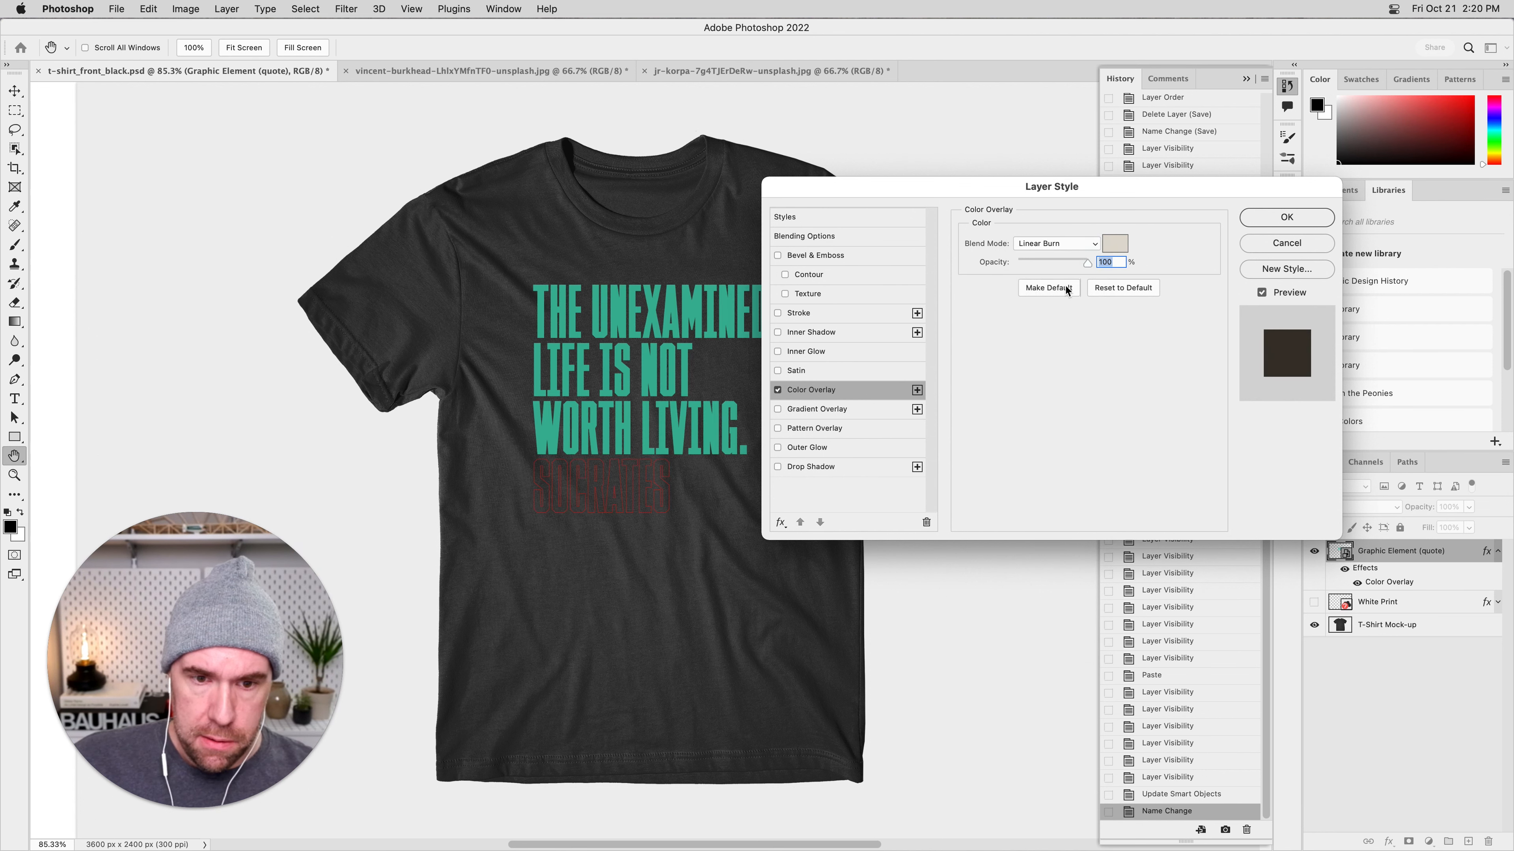
pyautogui.click(1067, 244)
pyautogui.click(1057, 373)
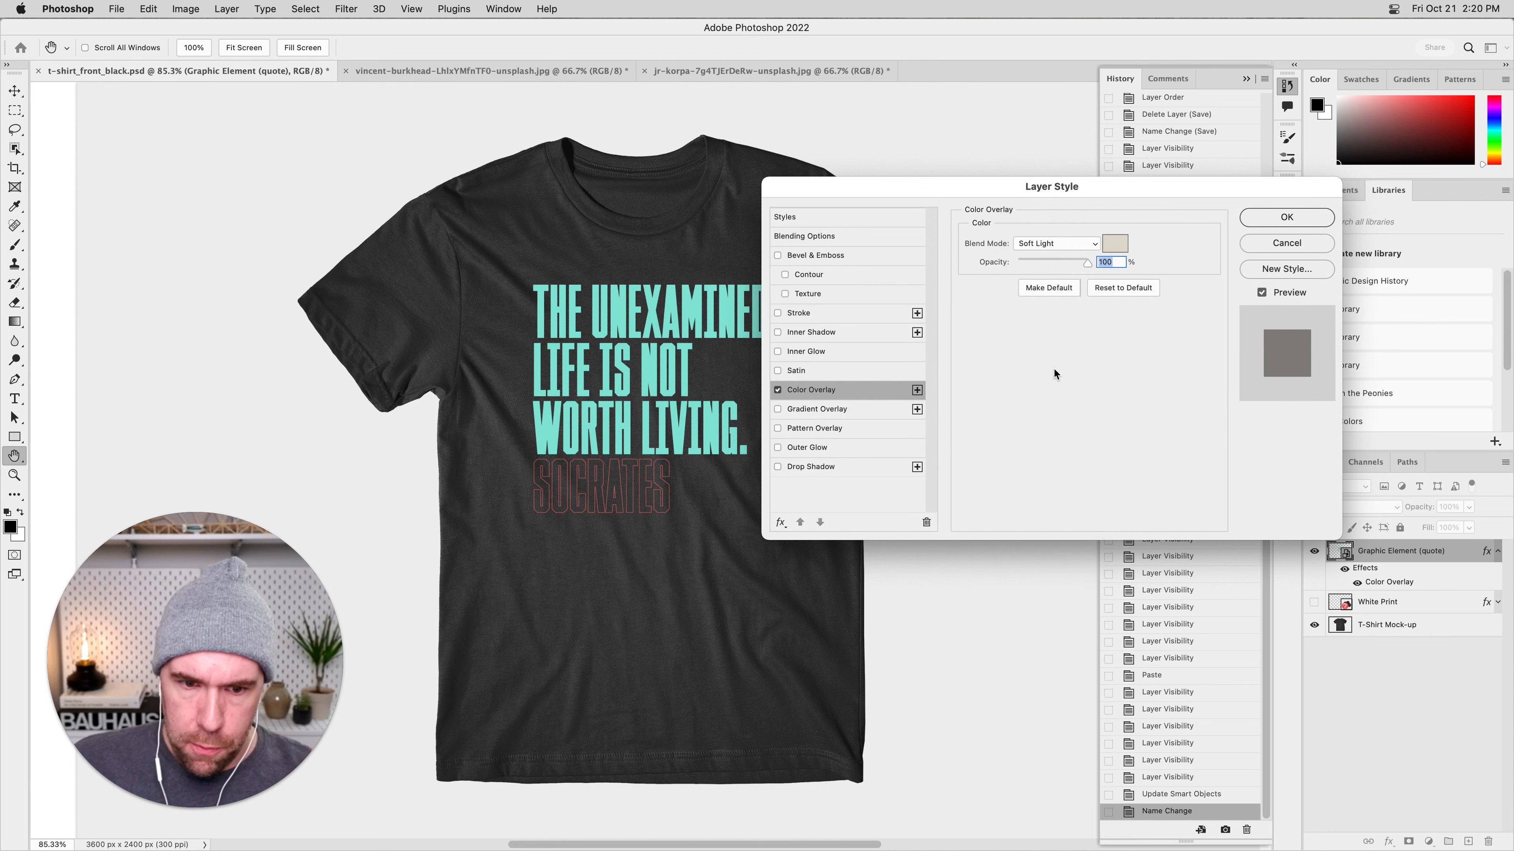
pyautogui.click(1082, 244)
pyautogui.click(1049, 365)
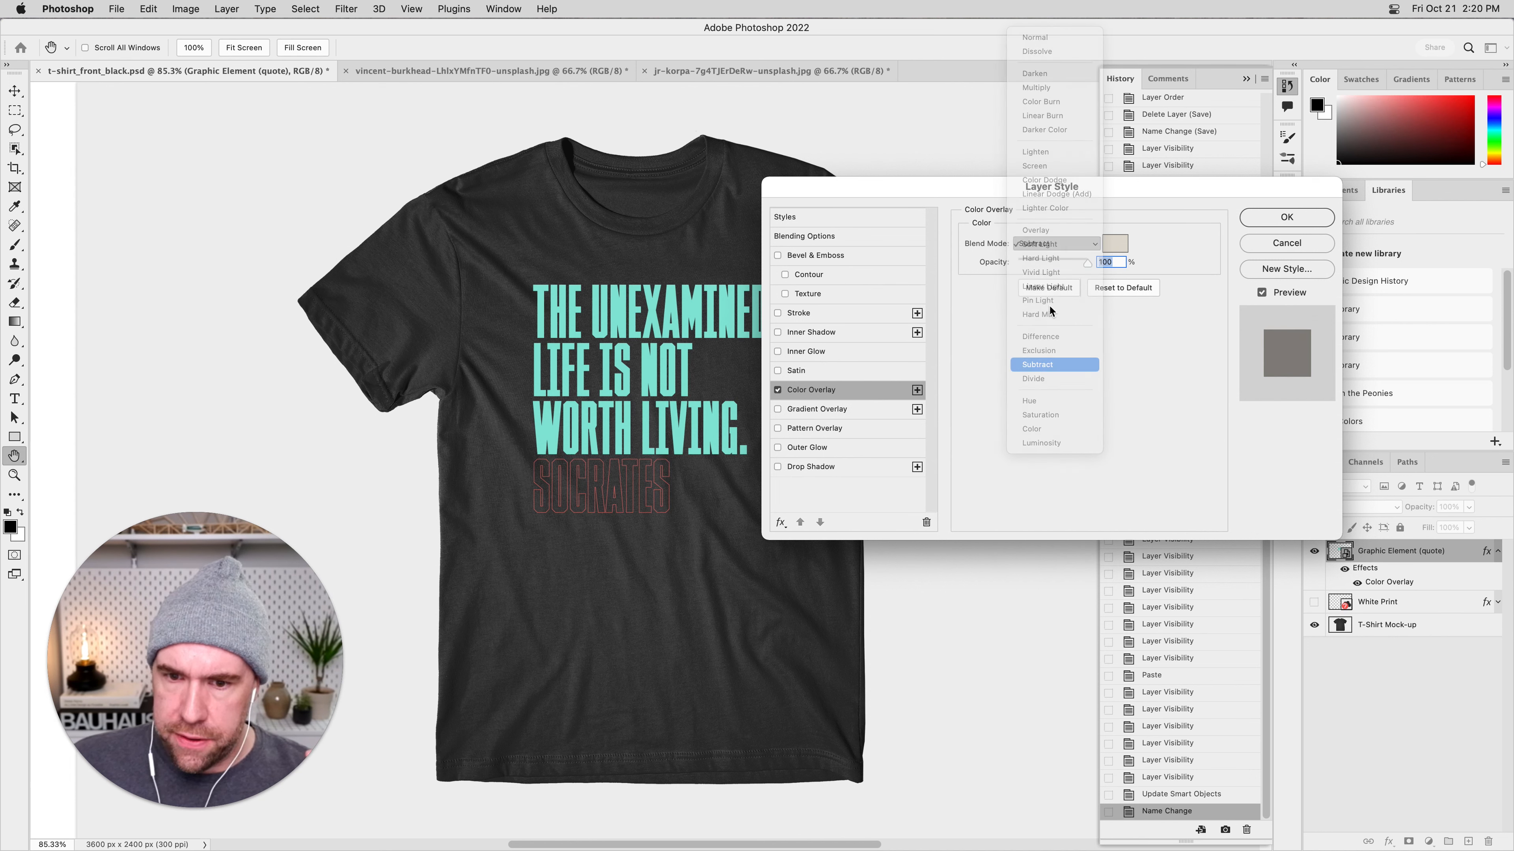
pyautogui.click(1068, 246)
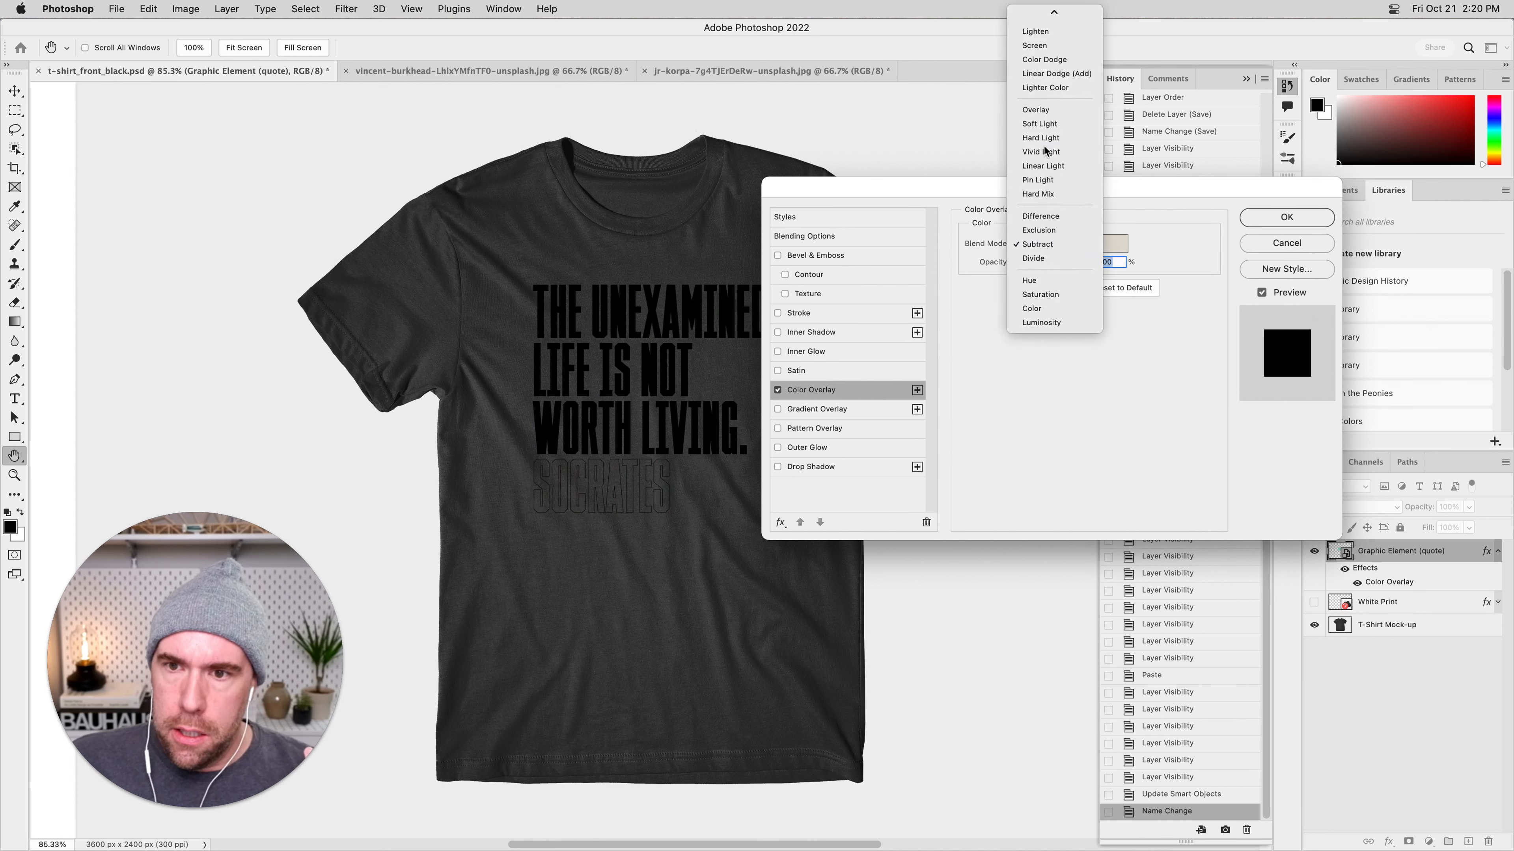
pyautogui.click(1048, 152)
# Try the Darker Color, Lighten and Color Dodge modes on the Color Overlay, and return its blend mode to Normal.
pyautogui.click(1059, 245)
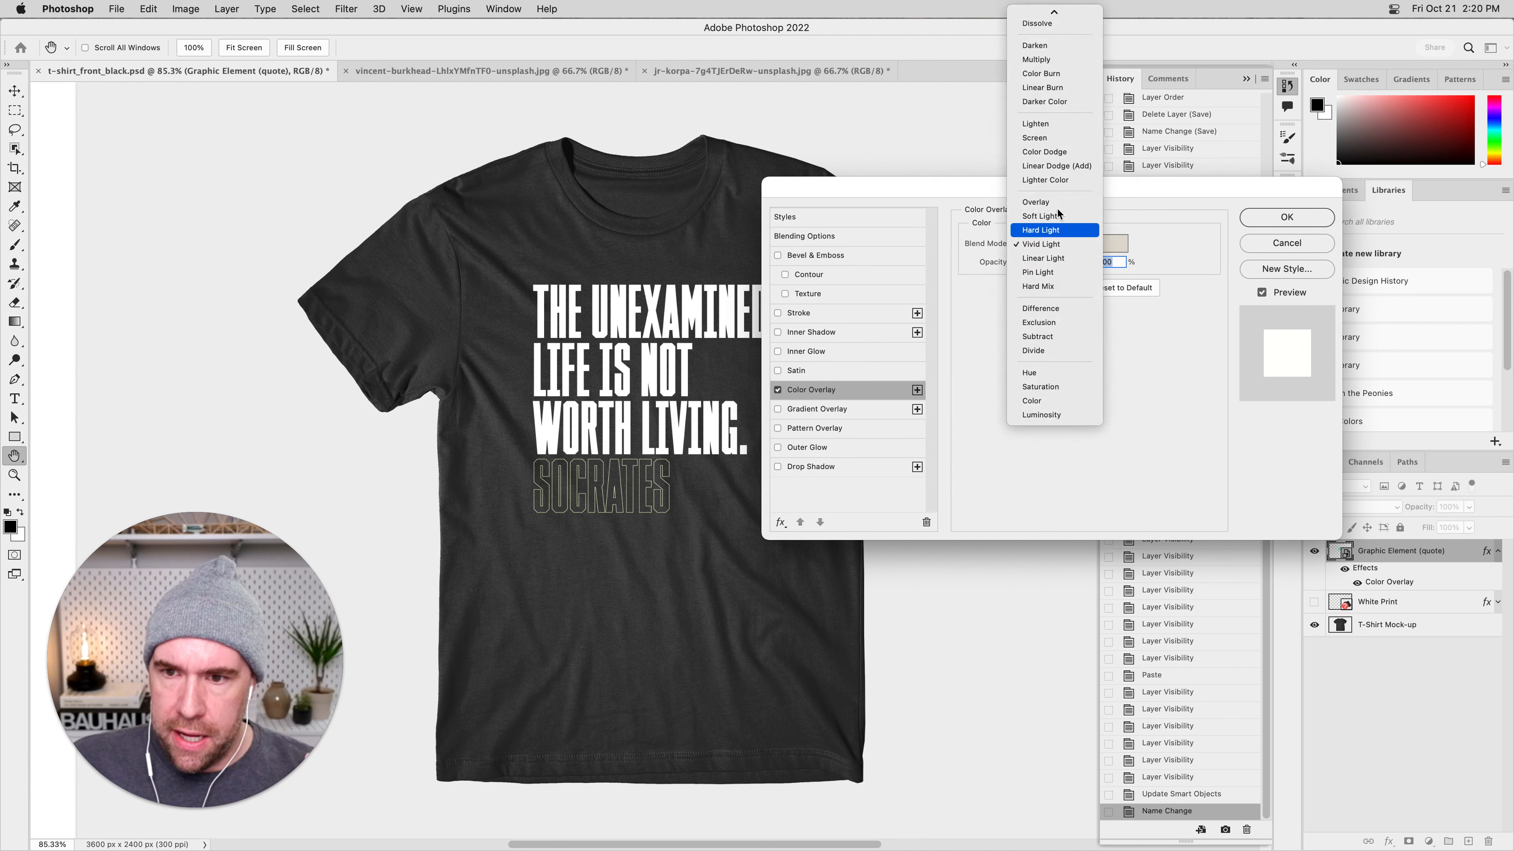
pyautogui.click(1042, 101)
pyautogui.click(1070, 245)
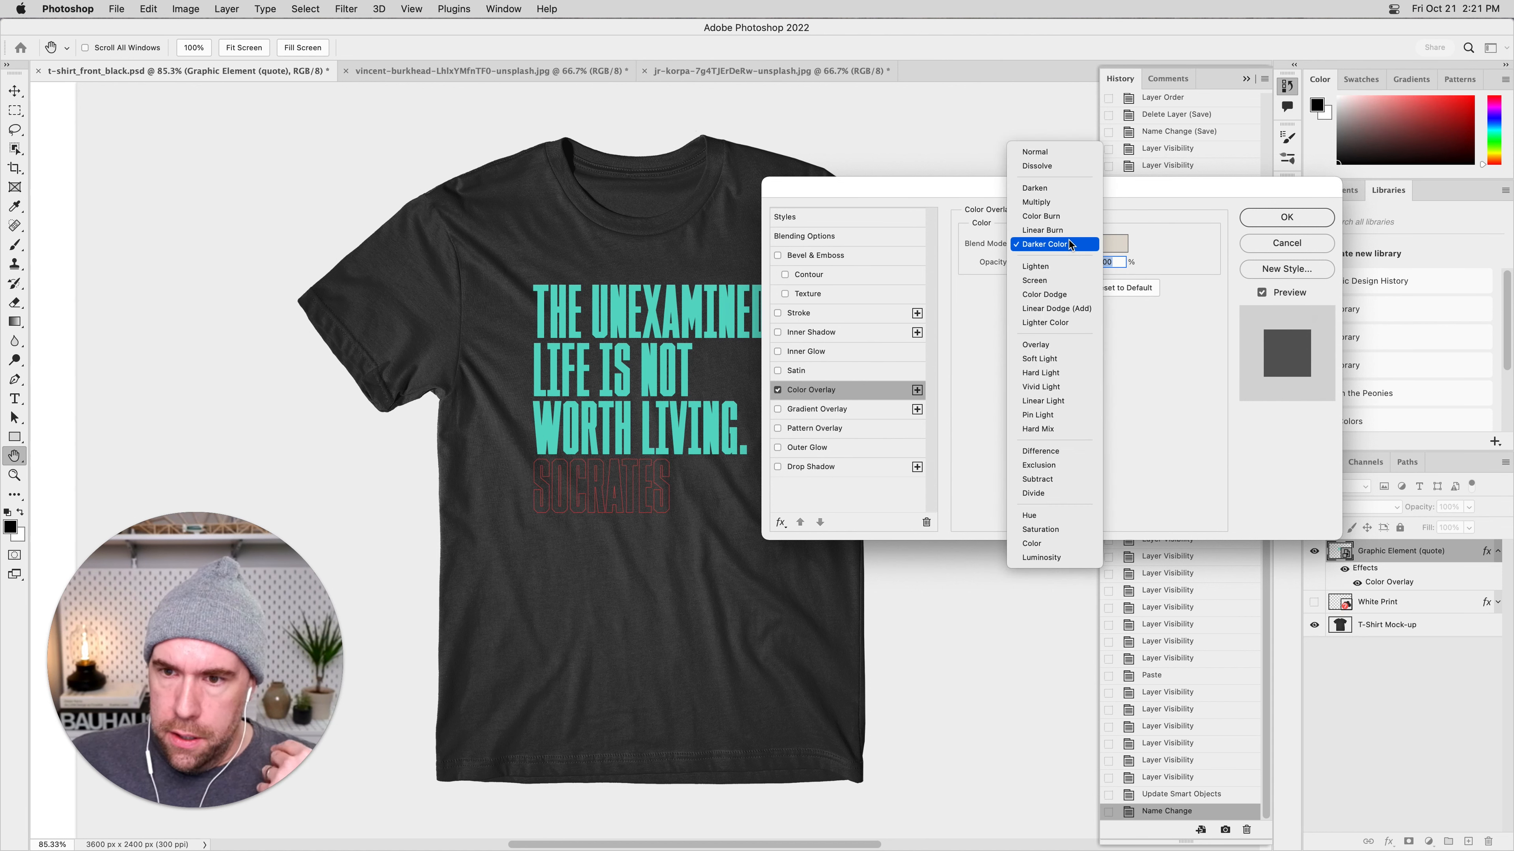
pyautogui.click(1058, 263)
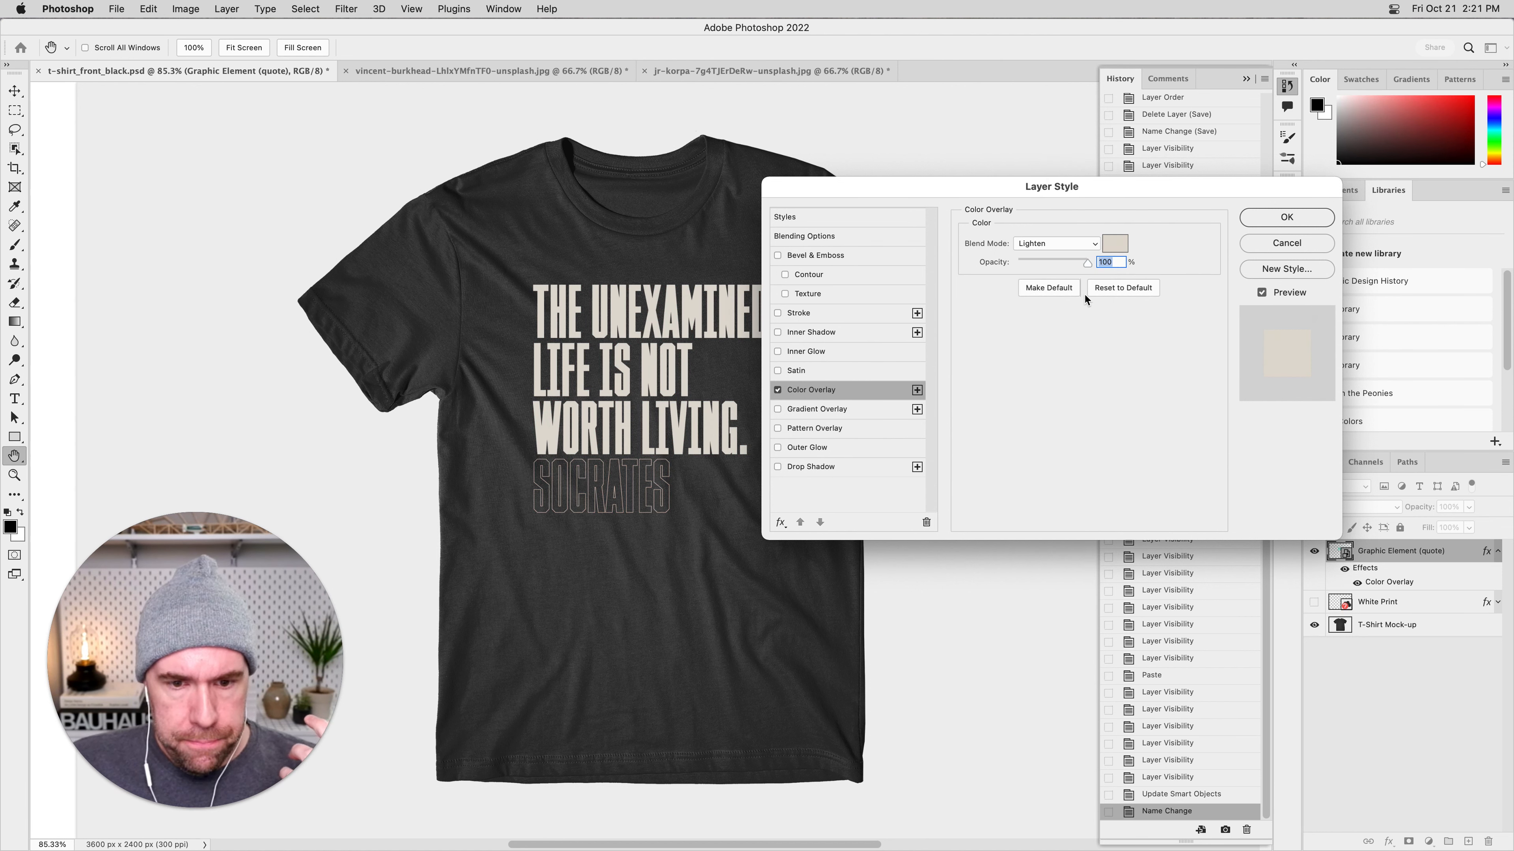
pyautogui.click(1077, 243)
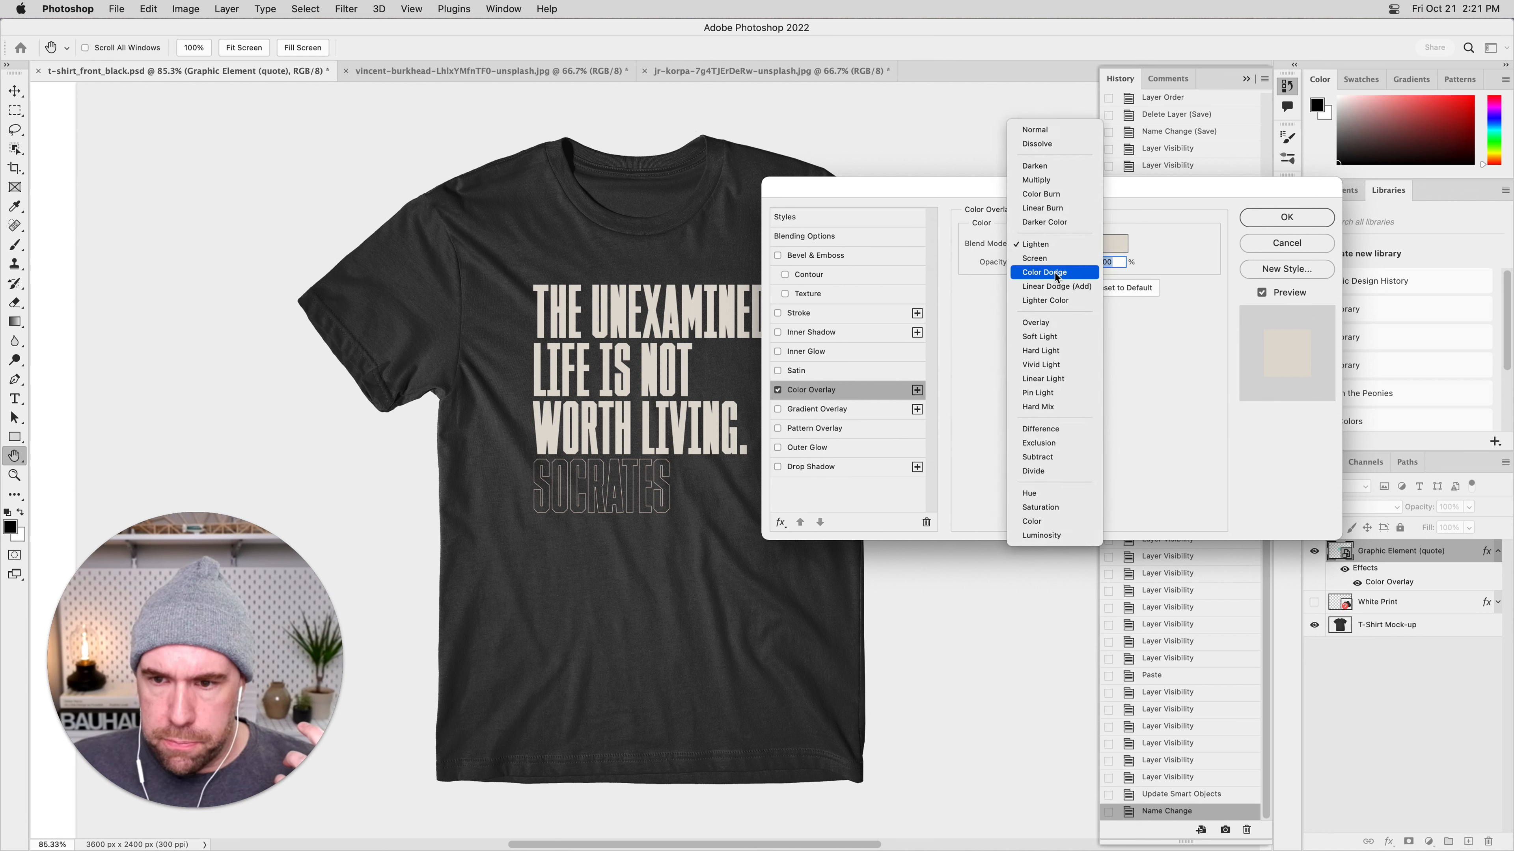
pyautogui.click(1051, 275)
pyautogui.click(1057, 244)
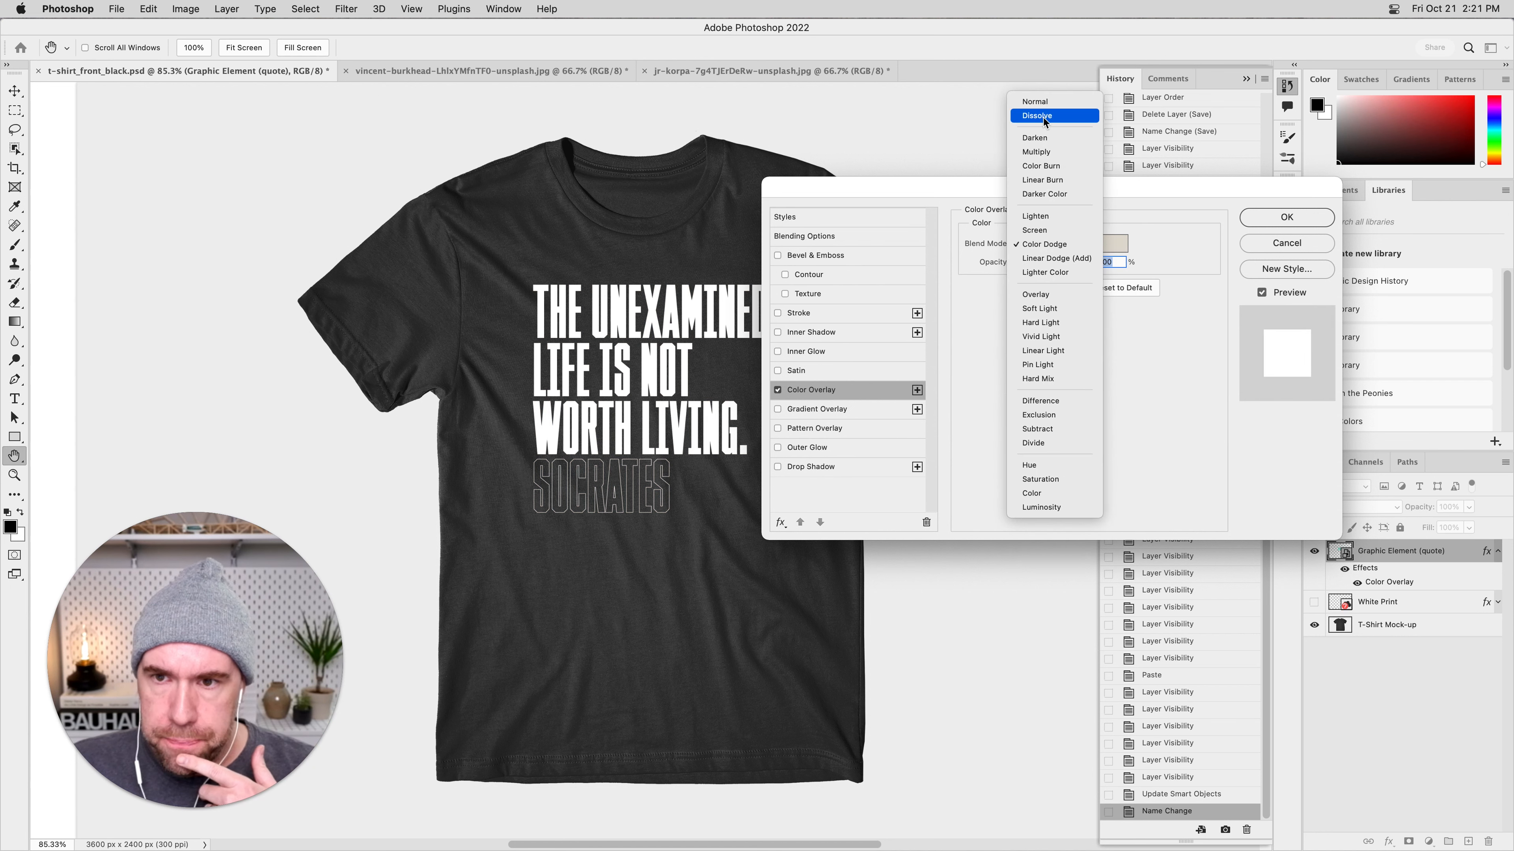
pyautogui.click(1037, 101)
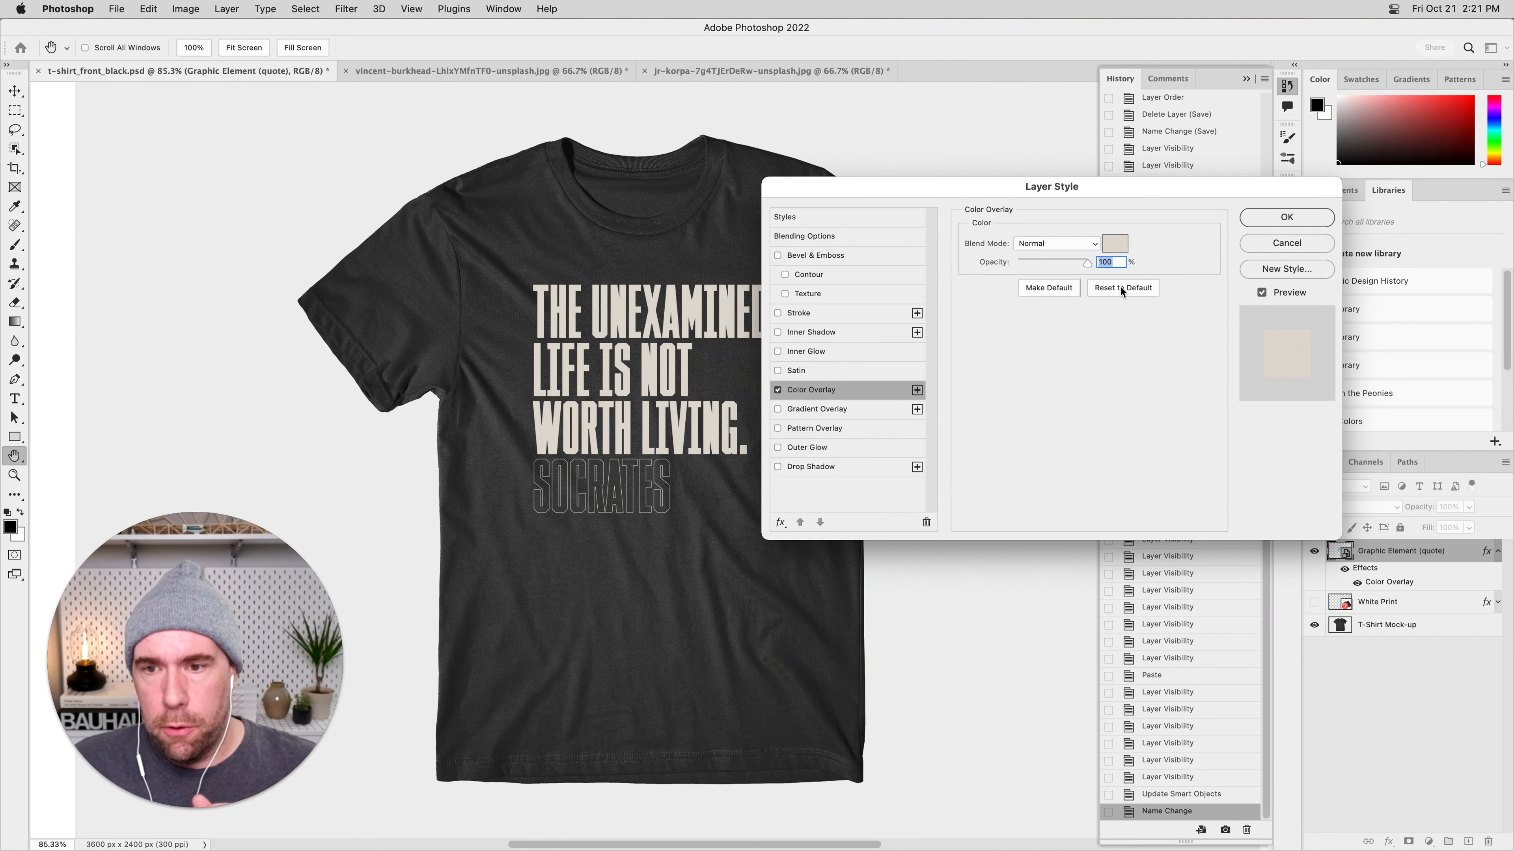
pyautogui.click(1037, 243)
pyautogui.click(1037, 243)
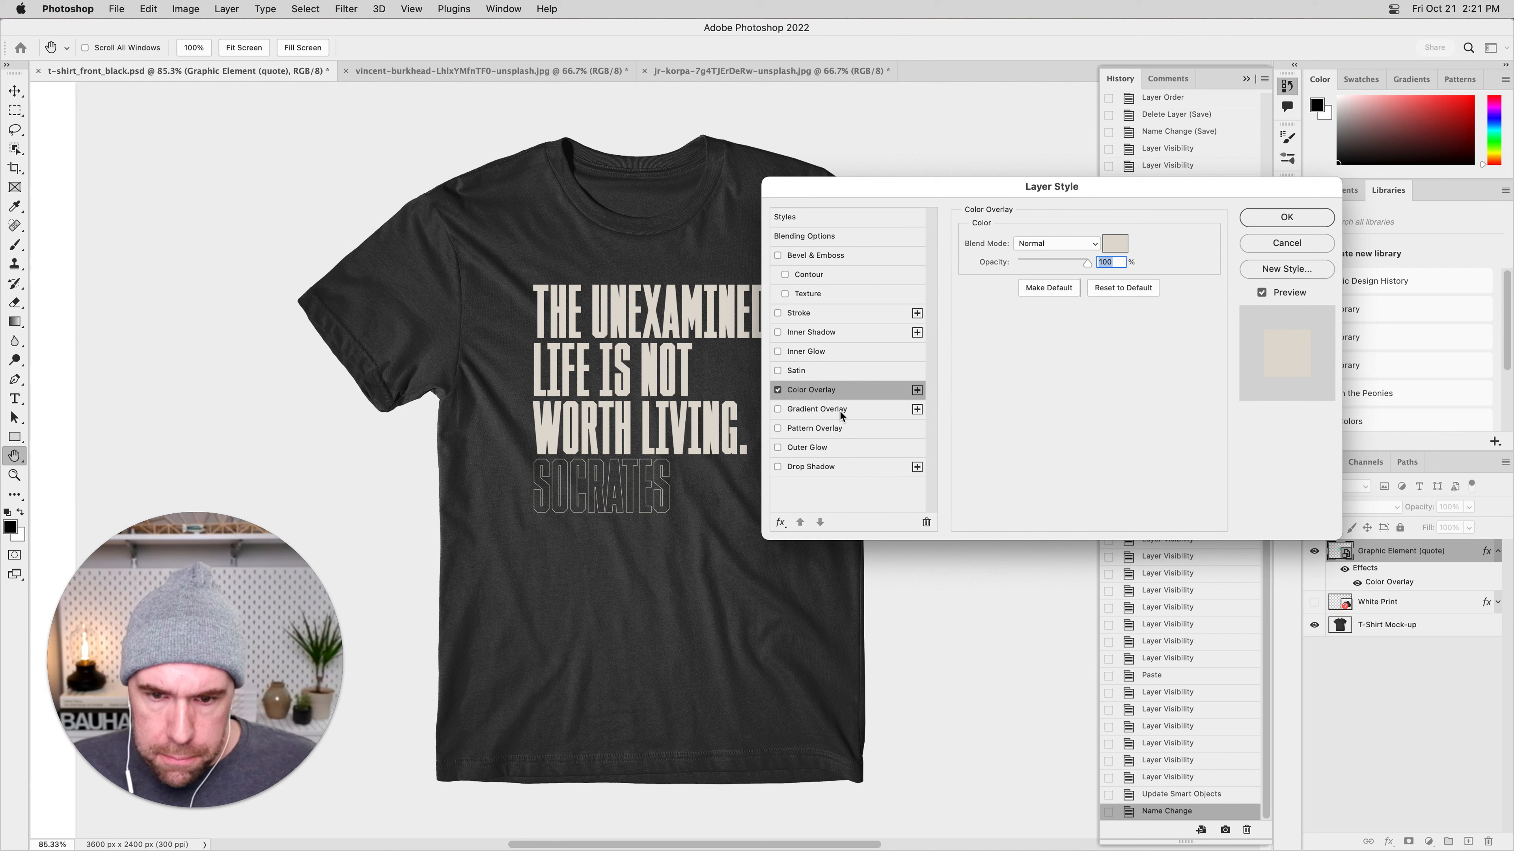
# Replace the active Color Overlay with a Gradient Overlay using the second Blues preset, at a 127° angle and 65% scale.
pyautogui.click(855, 411)
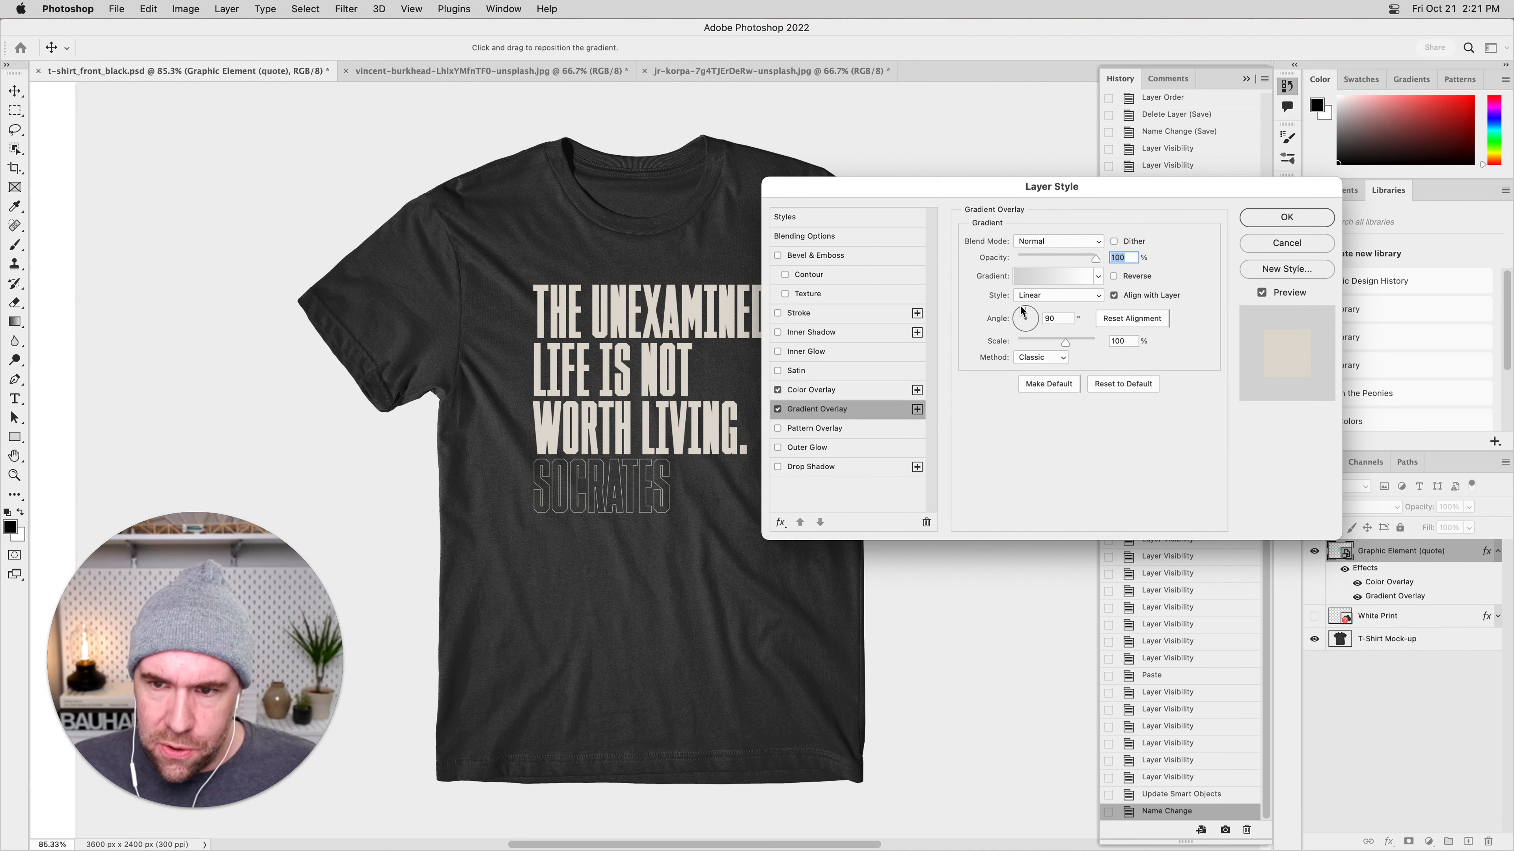
pyautogui.click(1100, 276)
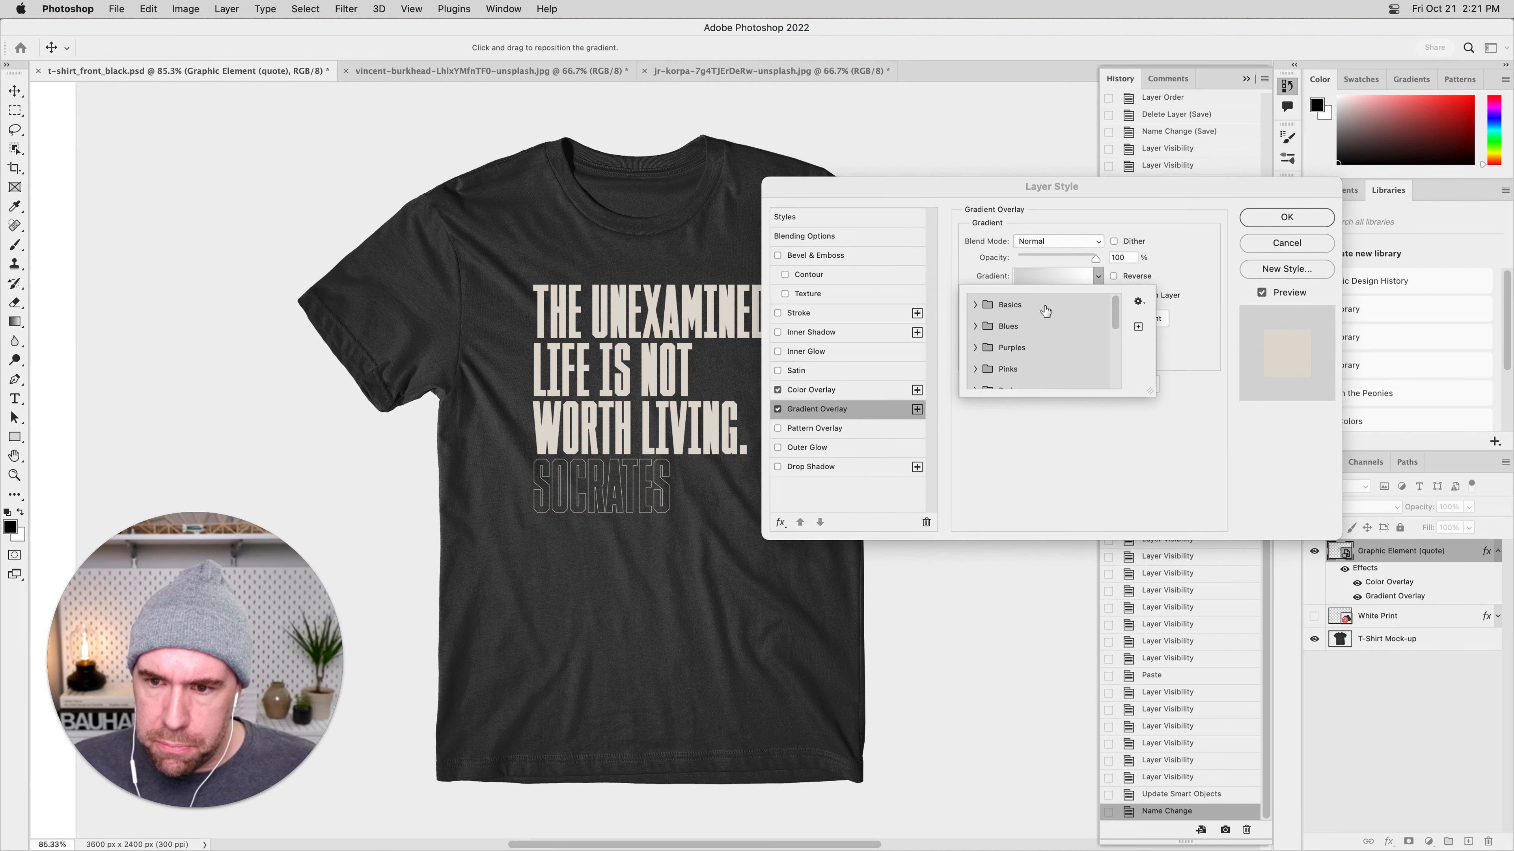
pyautogui.click(979, 327)
pyautogui.click(1010, 360)
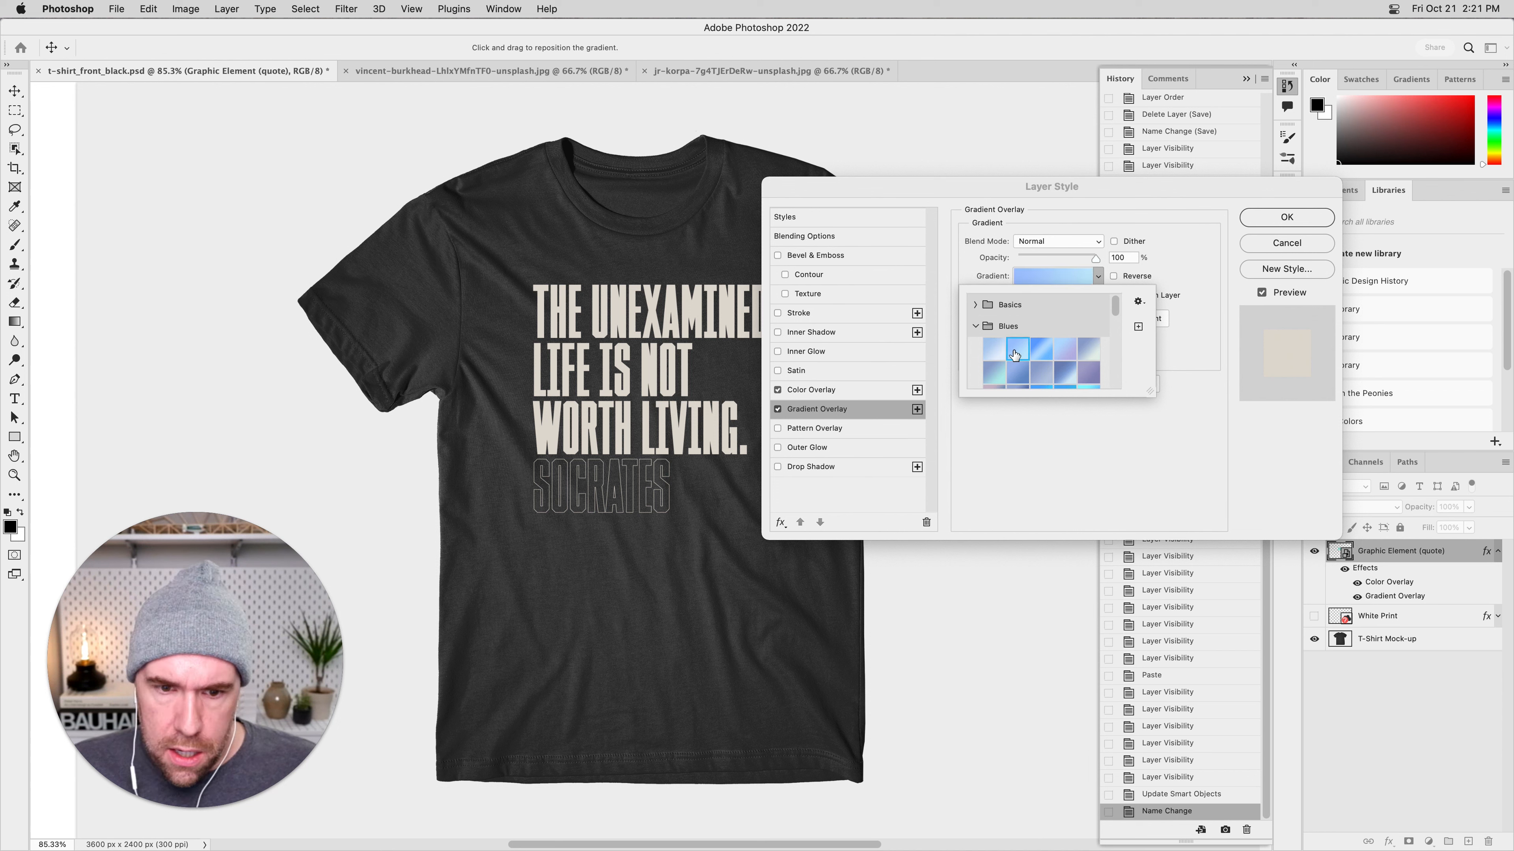
pyautogui.click(1084, 230)
pyautogui.click(777, 392)
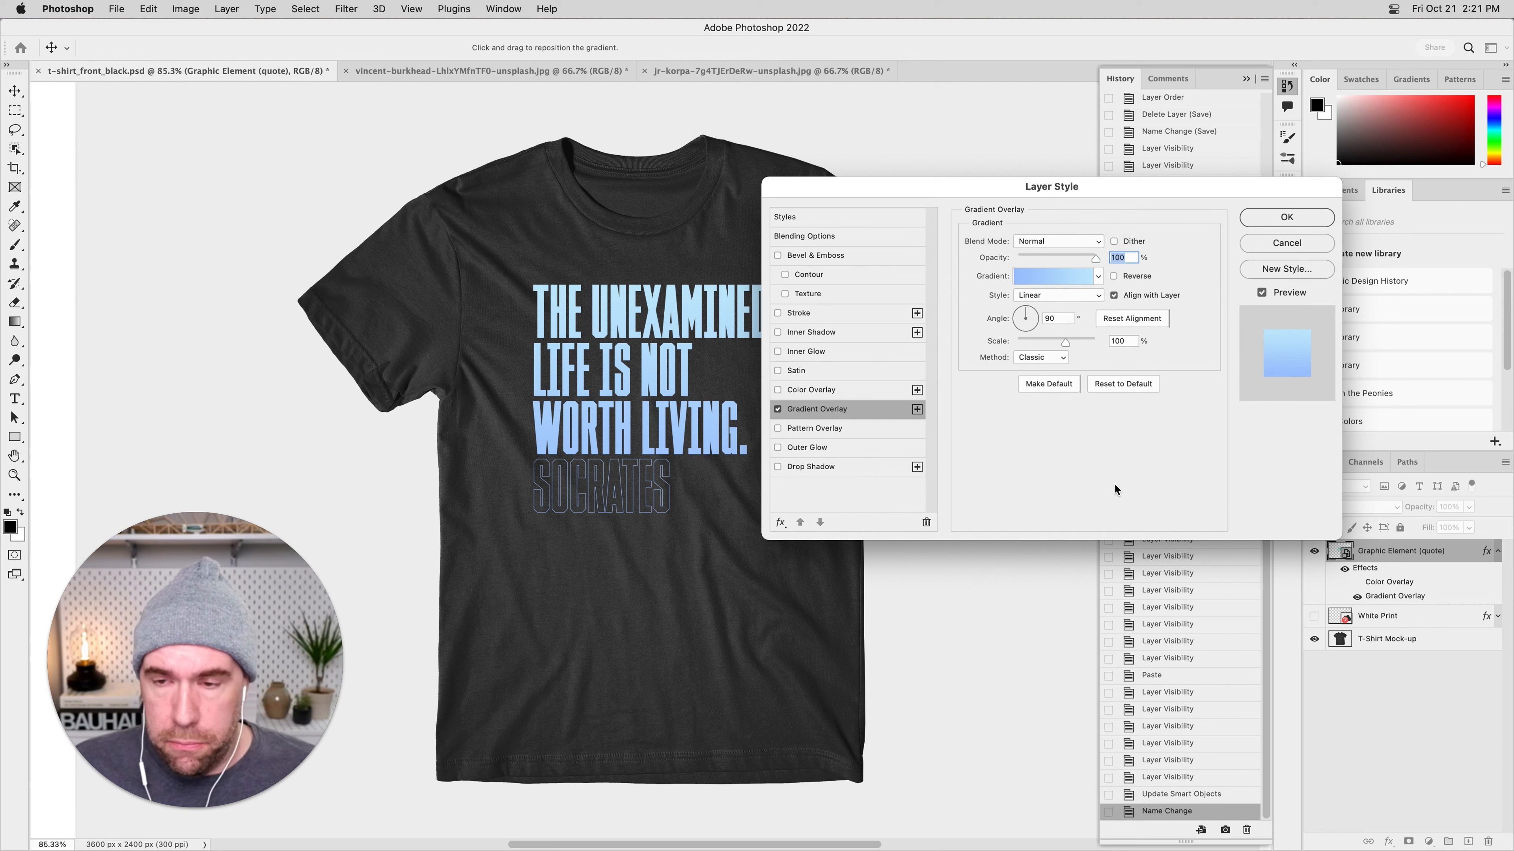
pyautogui.moveTo(1027, 315); pyautogui.dragTo(1020, 311)
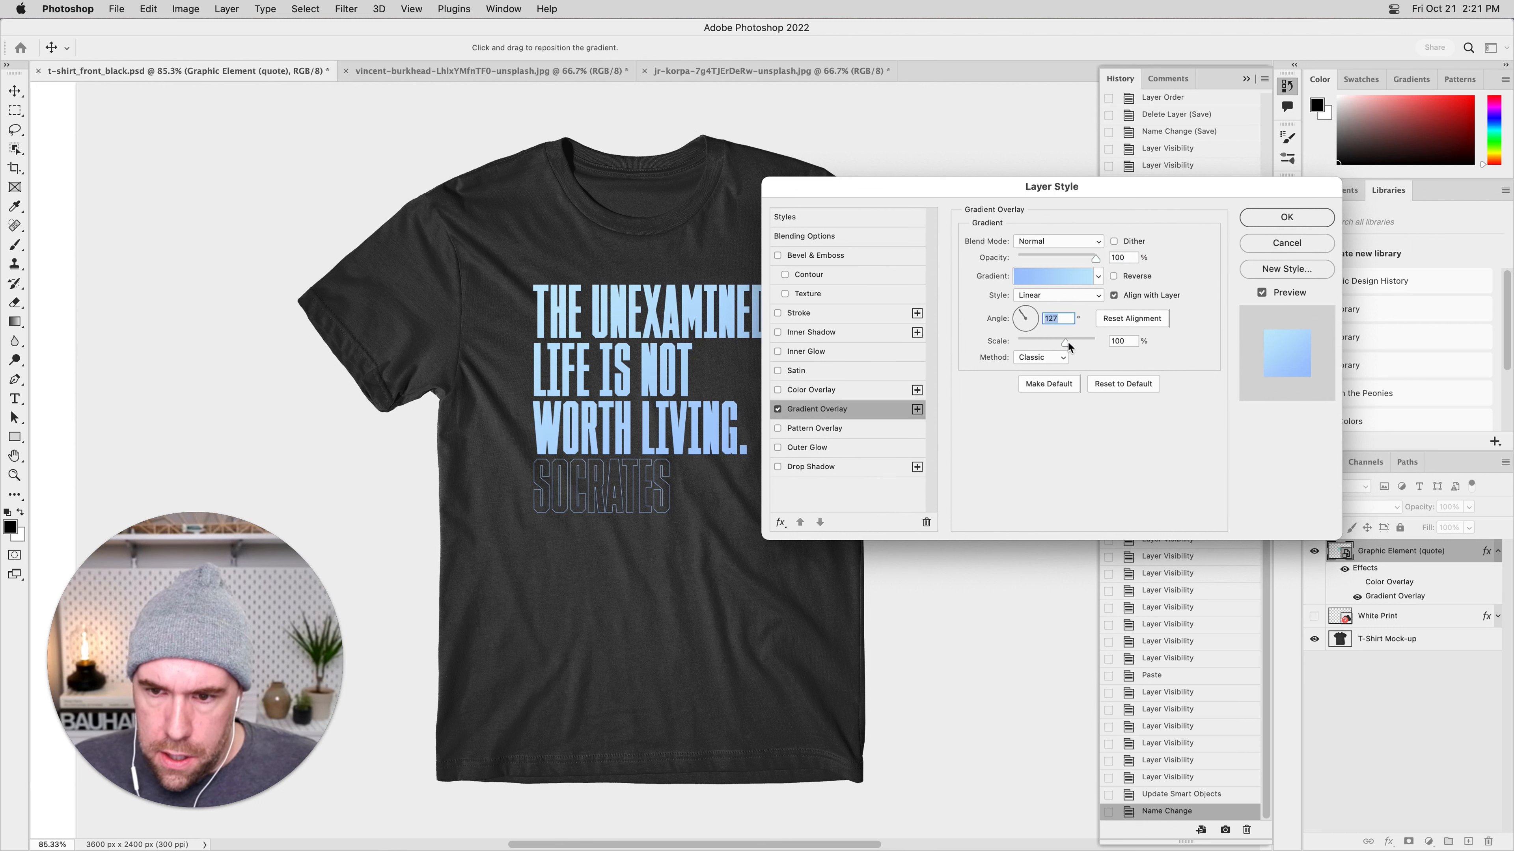
pyautogui.moveTo(1065, 343); pyautogui.dragTo(1045, 339)
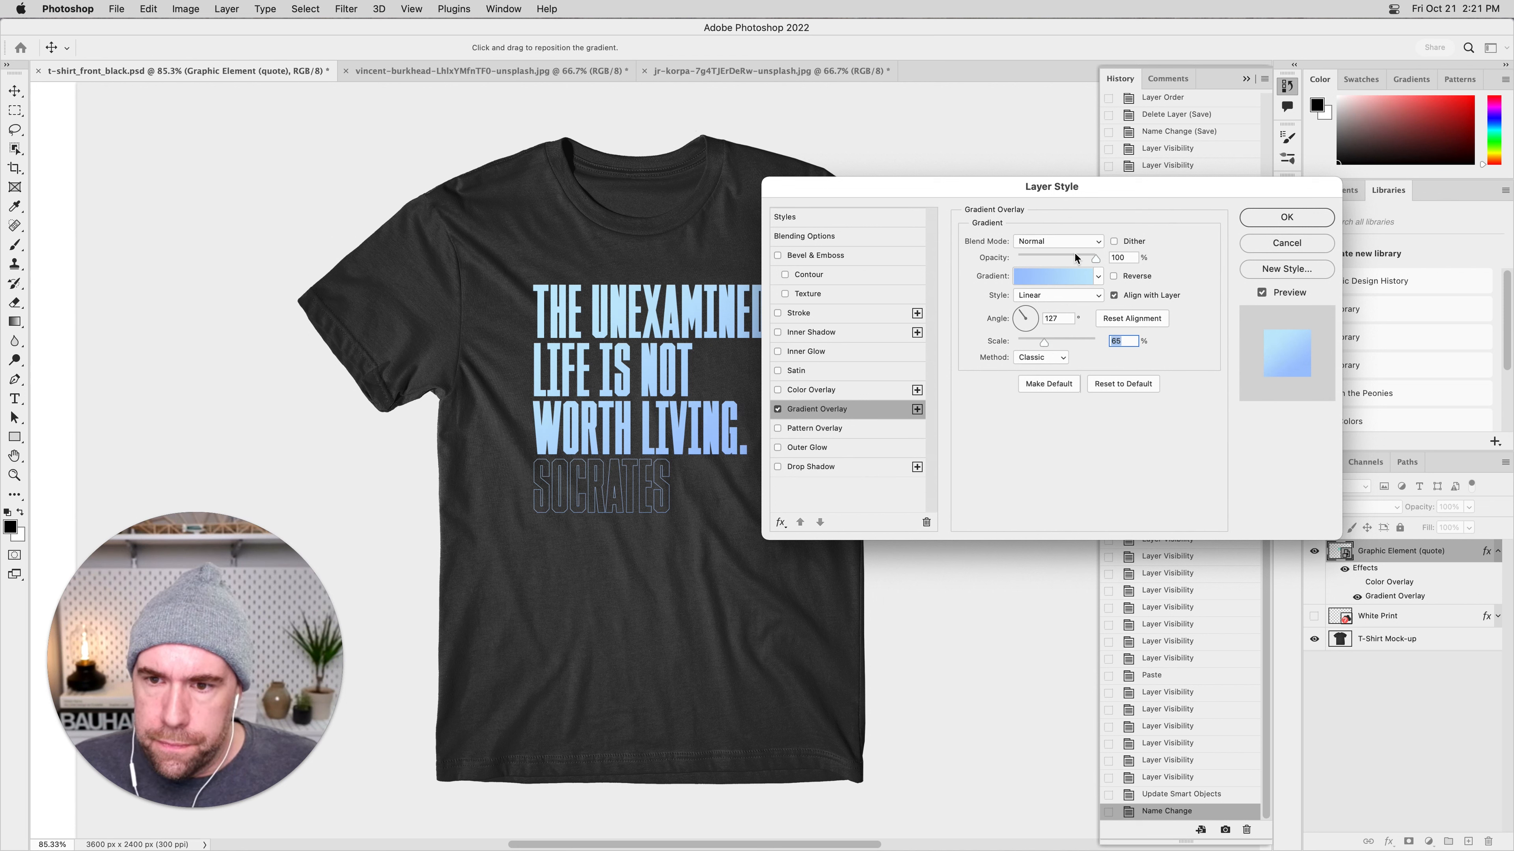
# Try Linear Burn on the Gradient Overlay and restore Normal, and switch a Pattern Overlay on and off again.
pyautogui.click(1072, 241)
pyautogui.click(1059, 325)
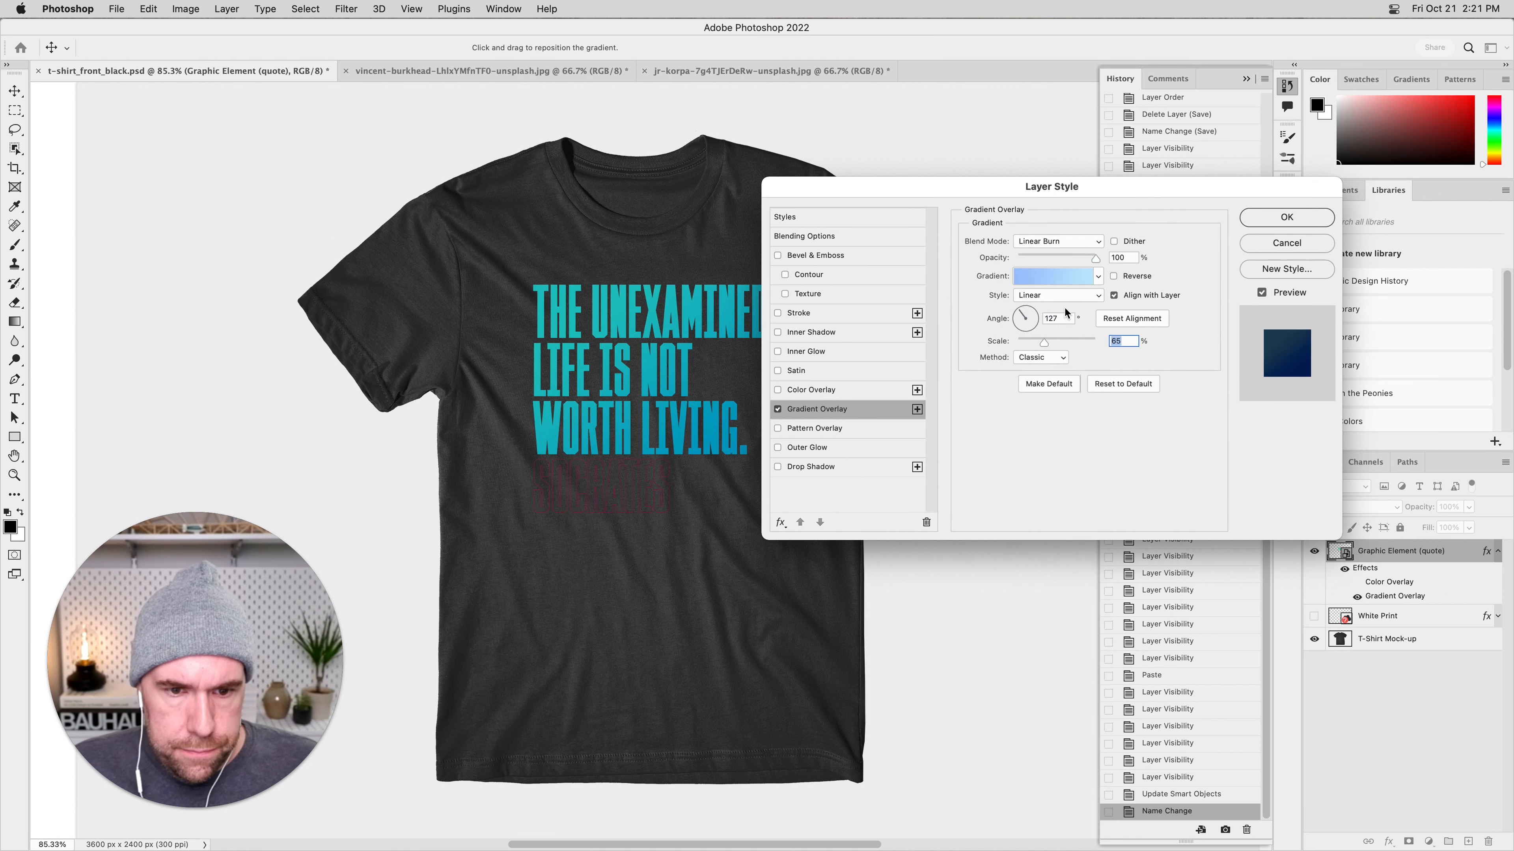
pyautogui.click(1057, 242)
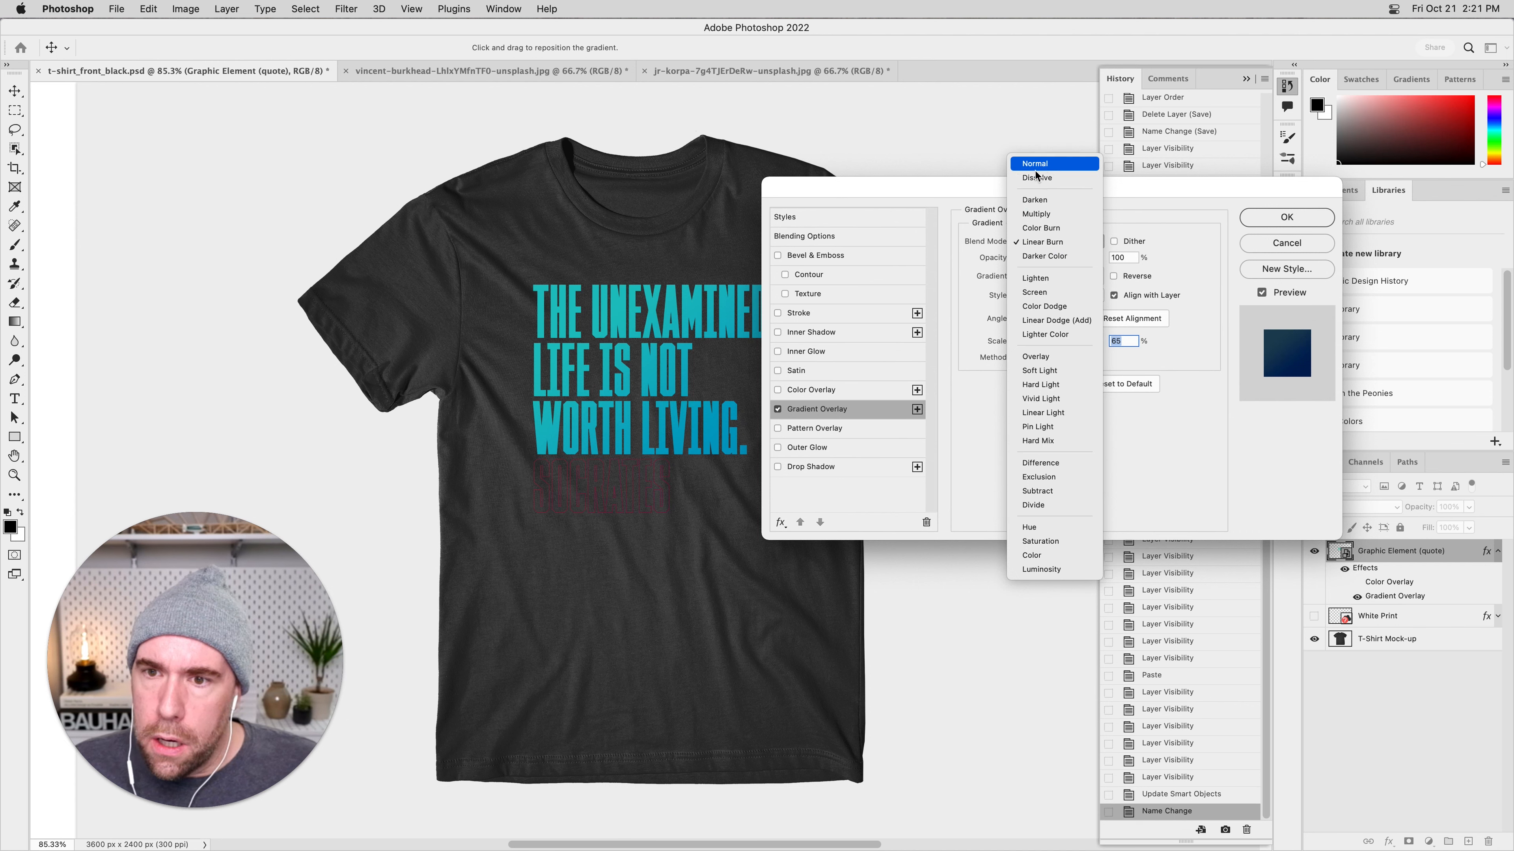
pyautogui.click(1039, 164)
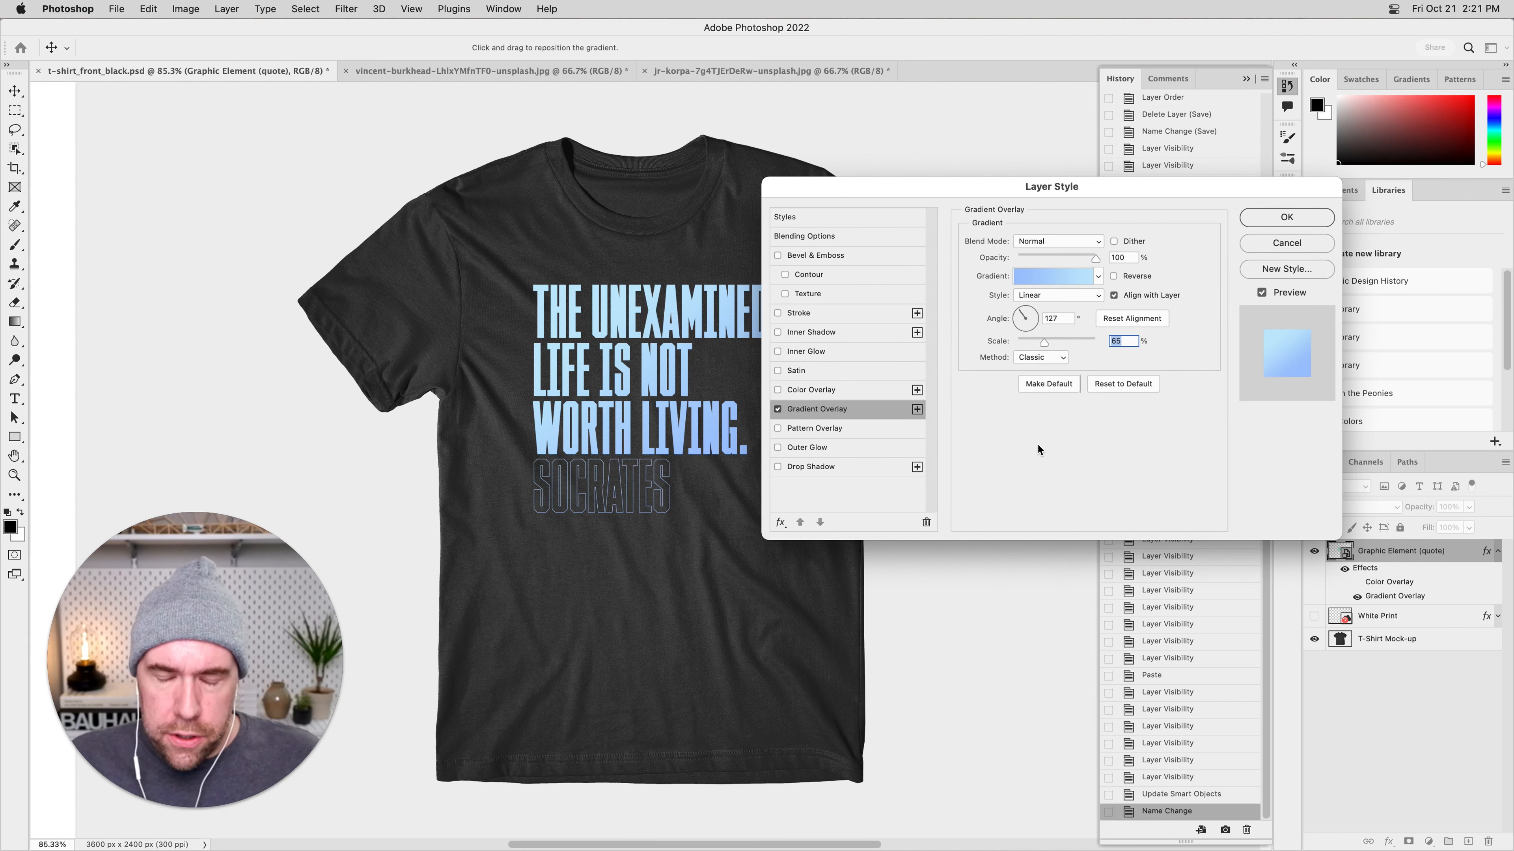
pyautogui.click(902, 428)
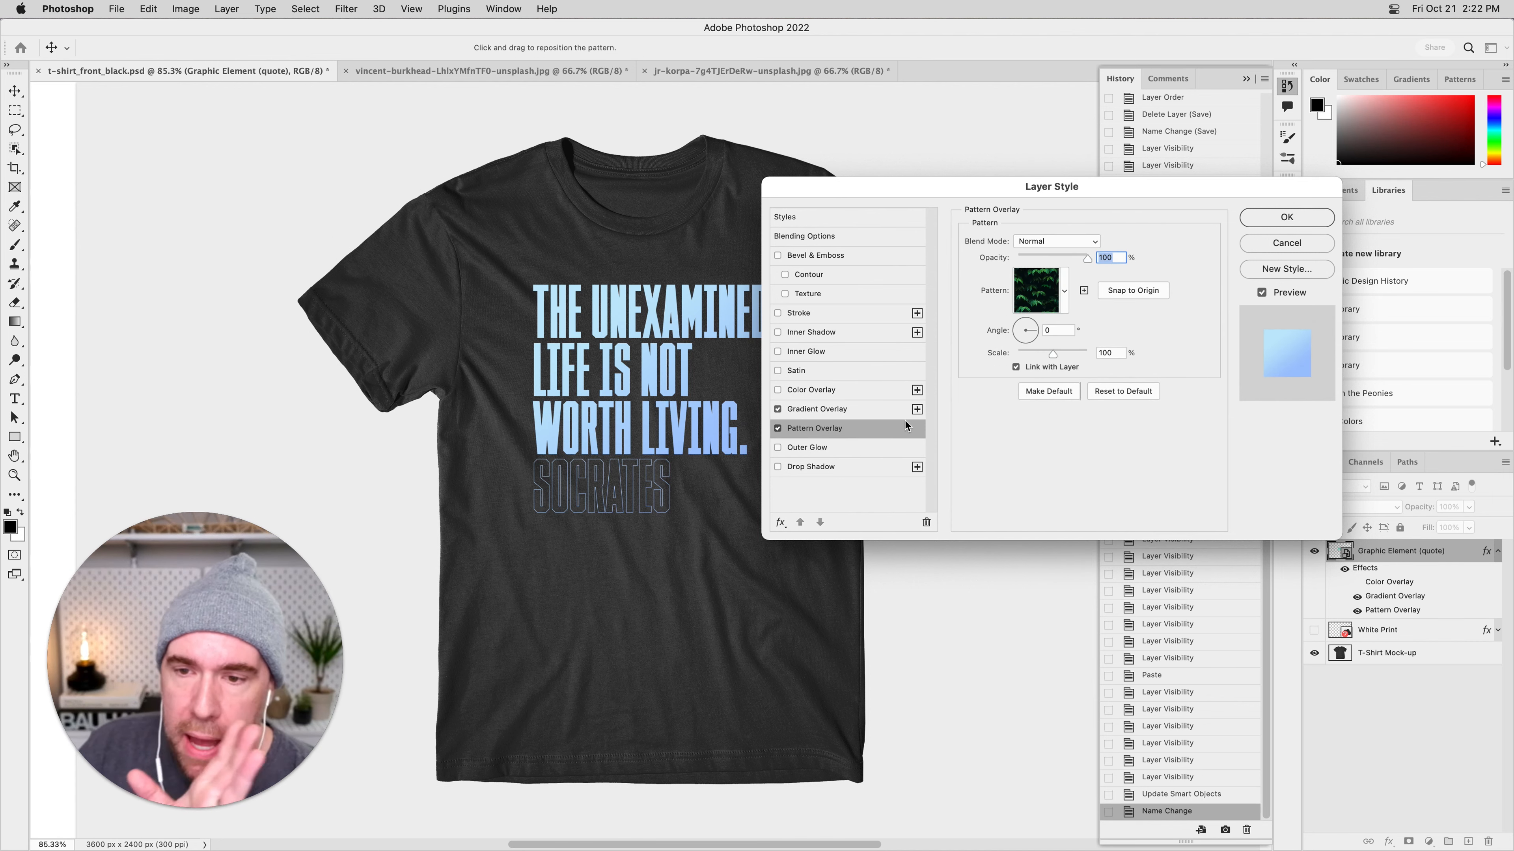
pyautogui.click(778, 429)
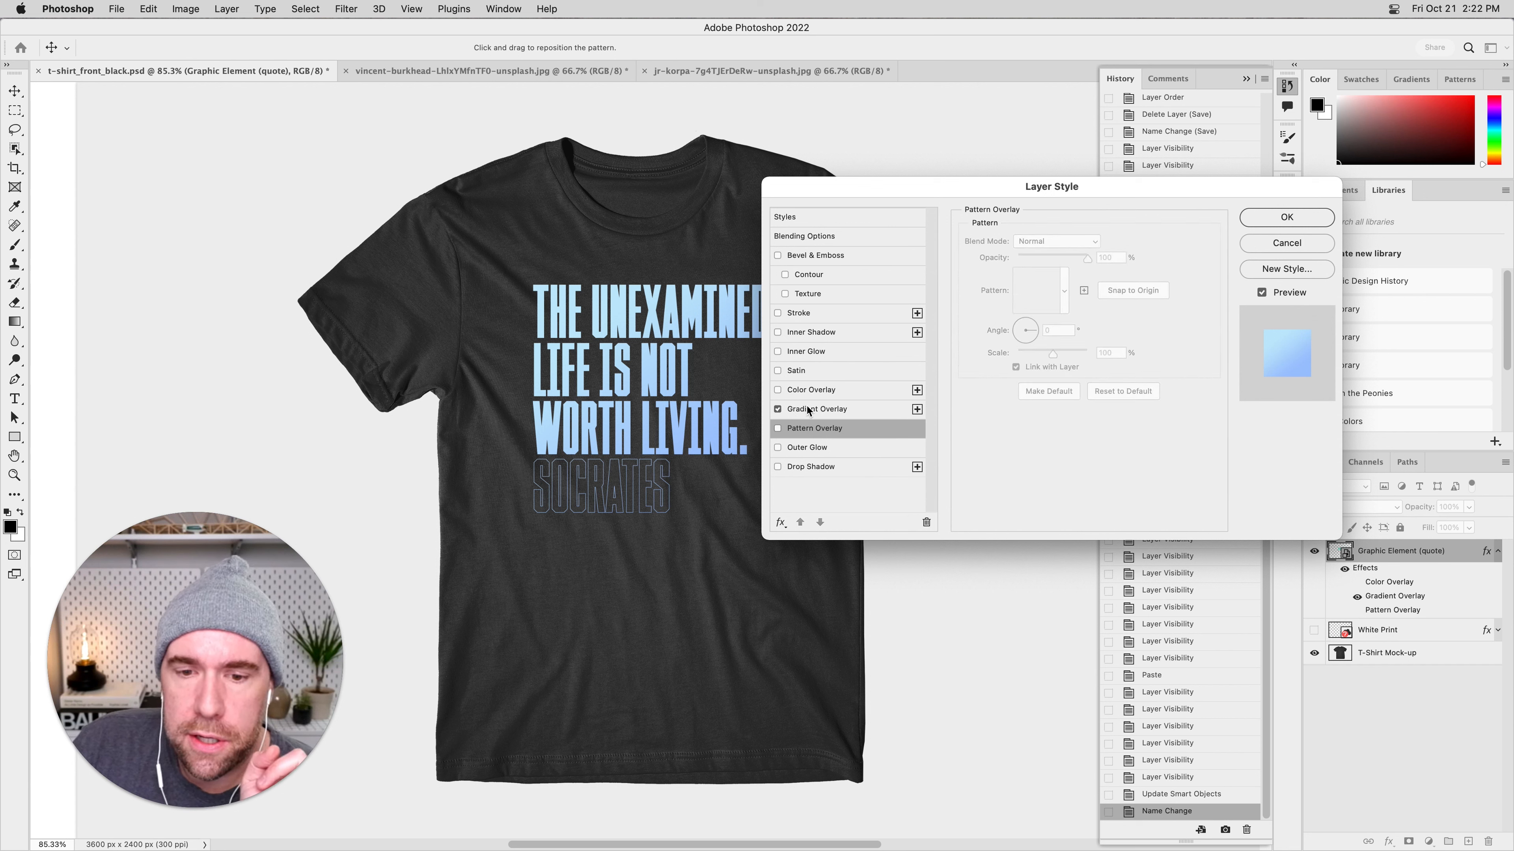
# Turn the Color Overlay back on alongside the Gradient Overlay and review the settings of both effects.
pyautogui.click(833, 393)
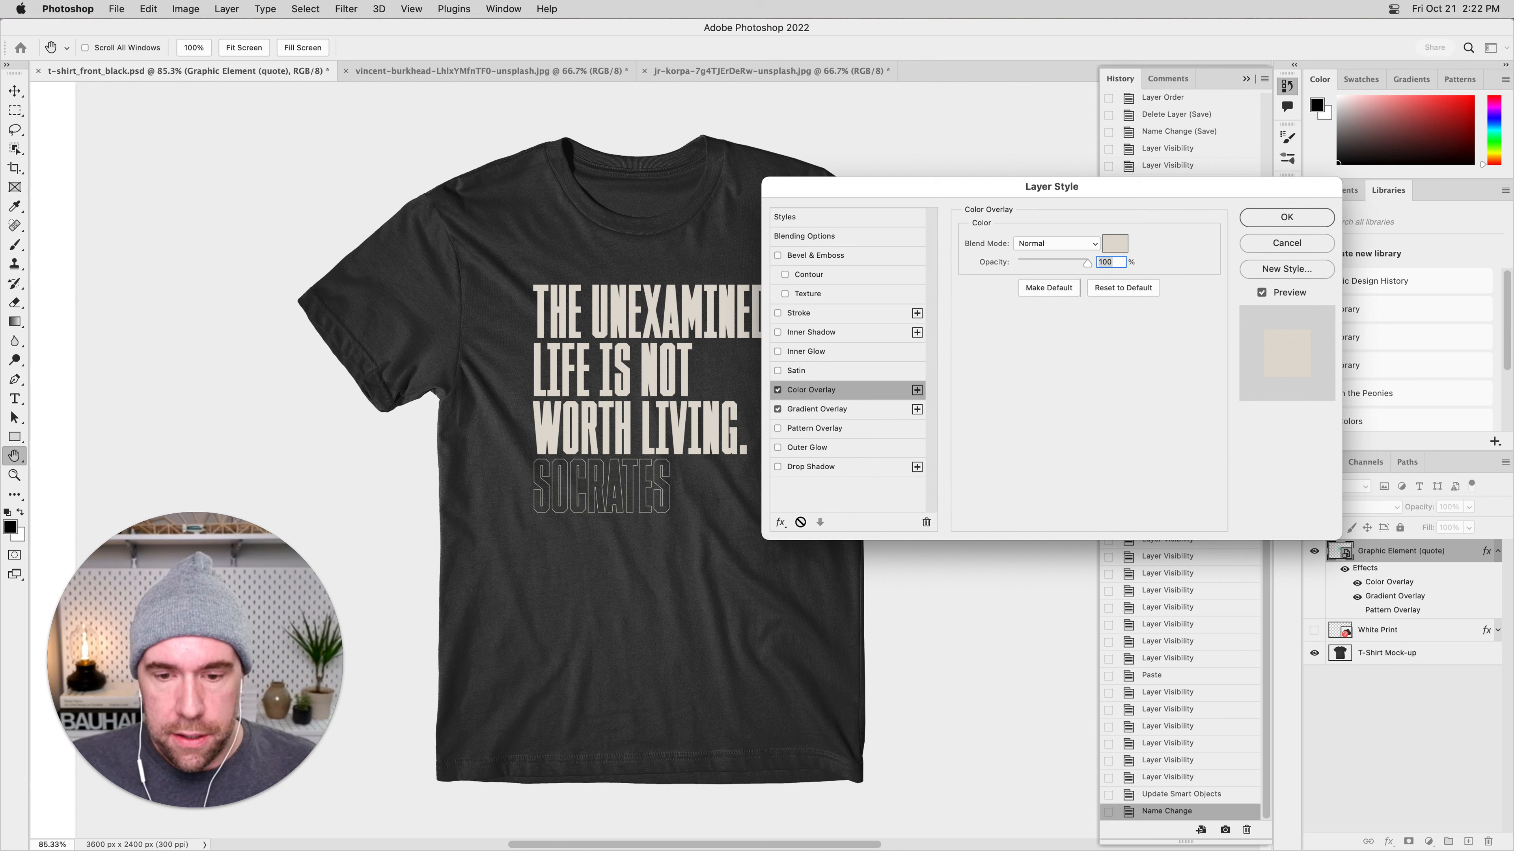
pyautogui.click(852, 411)
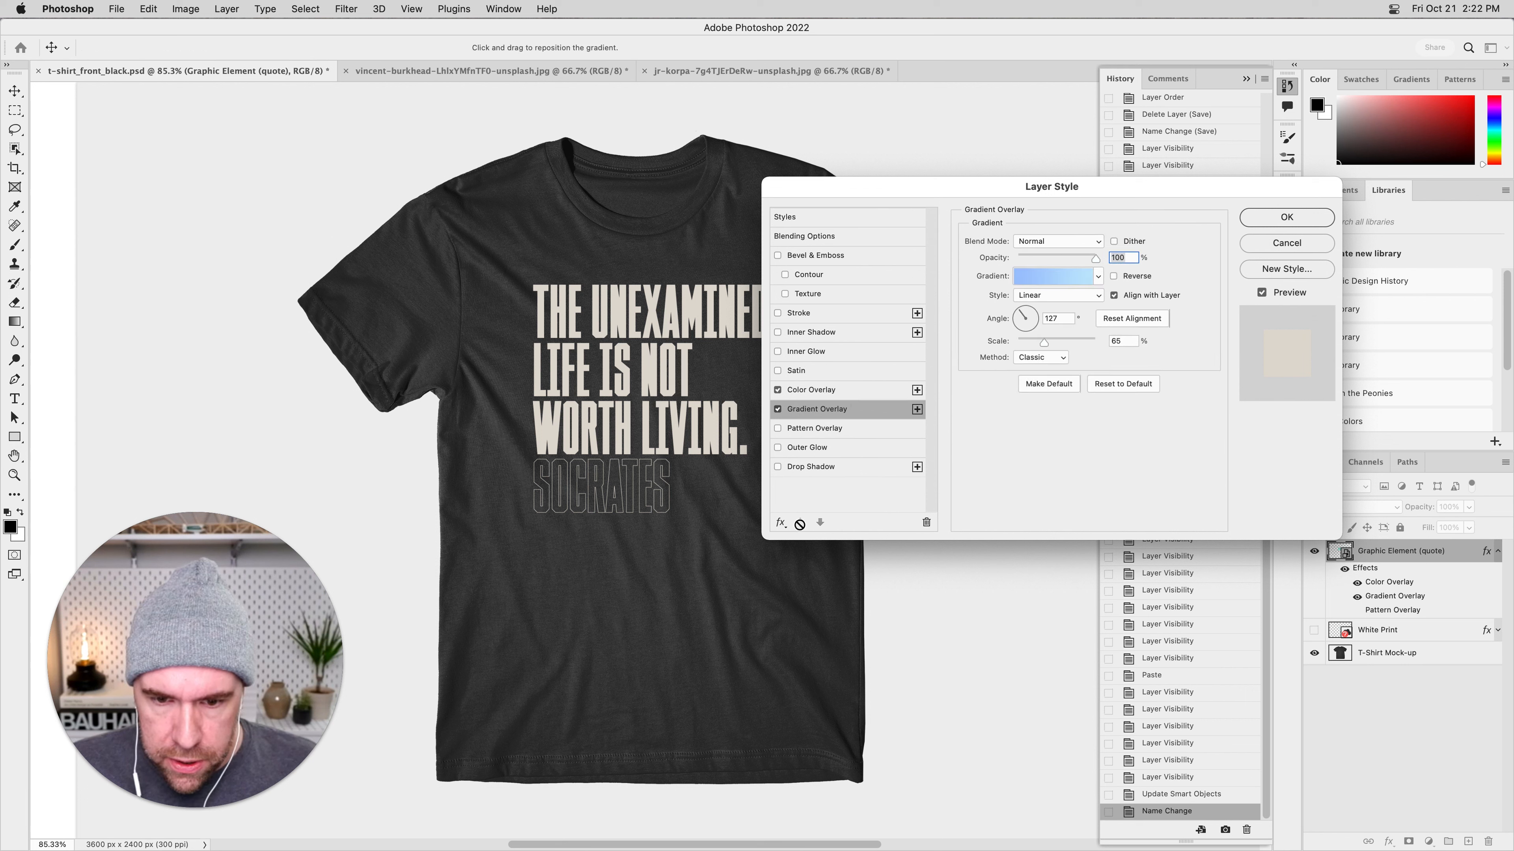
pyautogui.click(782, 523)
pyautogui.click(787, 541)
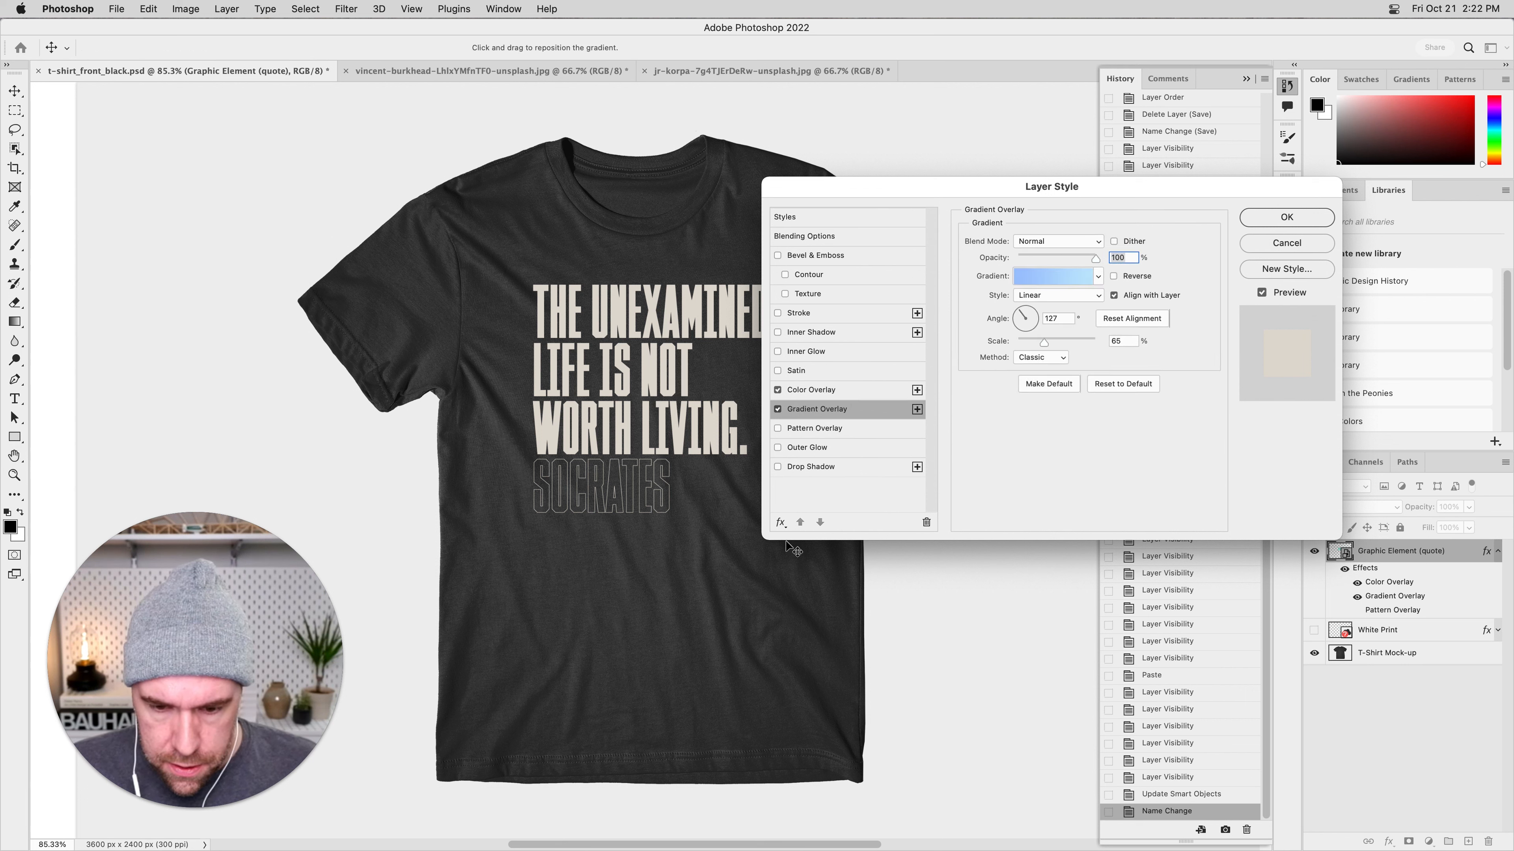
pyautogui.click(859, 392)
pyautogui.click(859, 410)
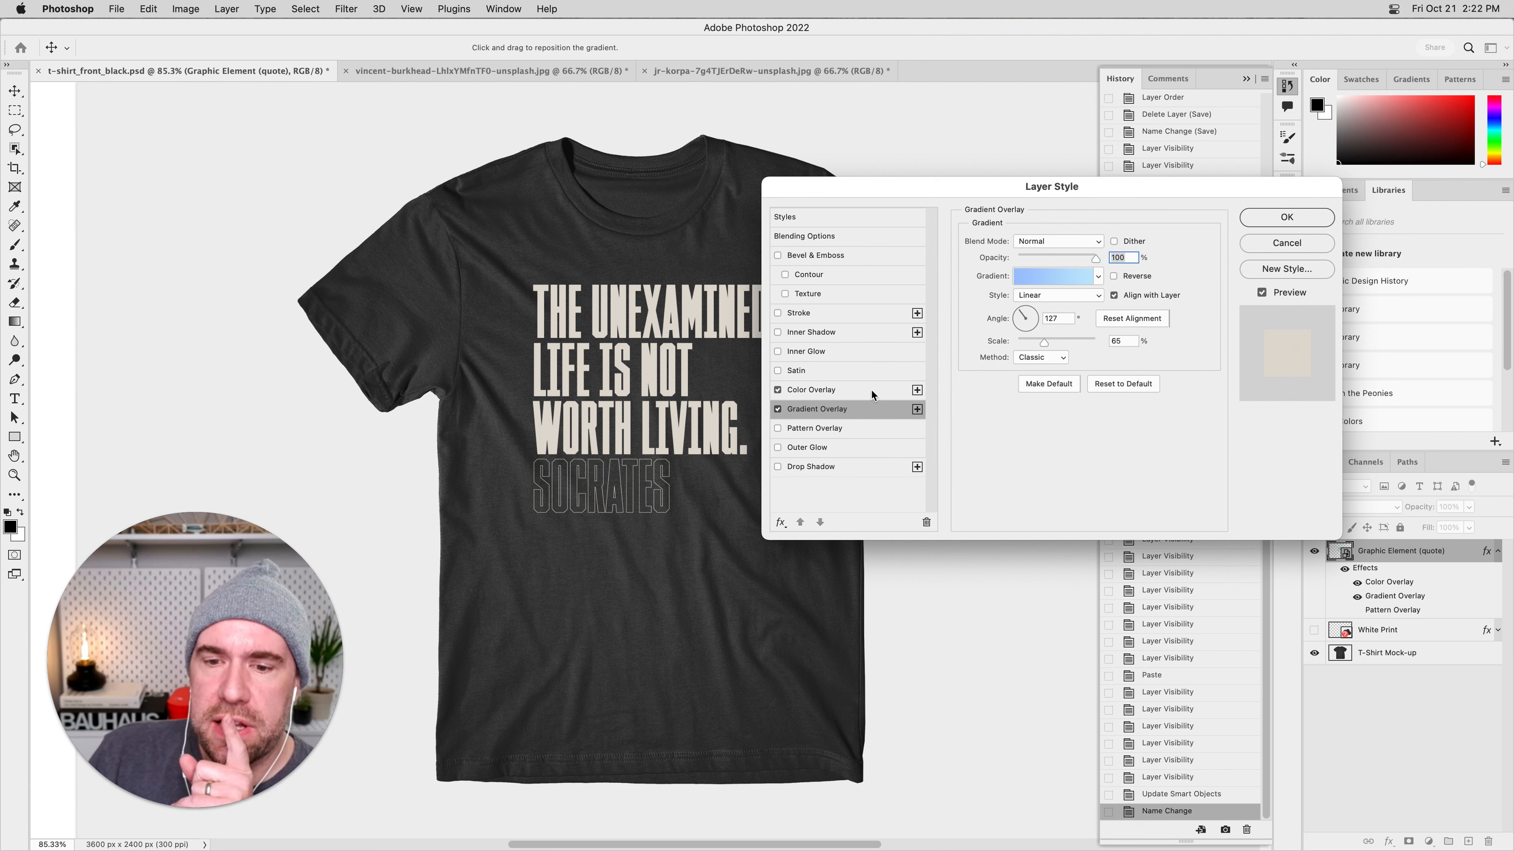
# Switch the Gradient Overlay off and on again to compare its effect beneath the Color Overlay.
pyautogui.click(778, 411)
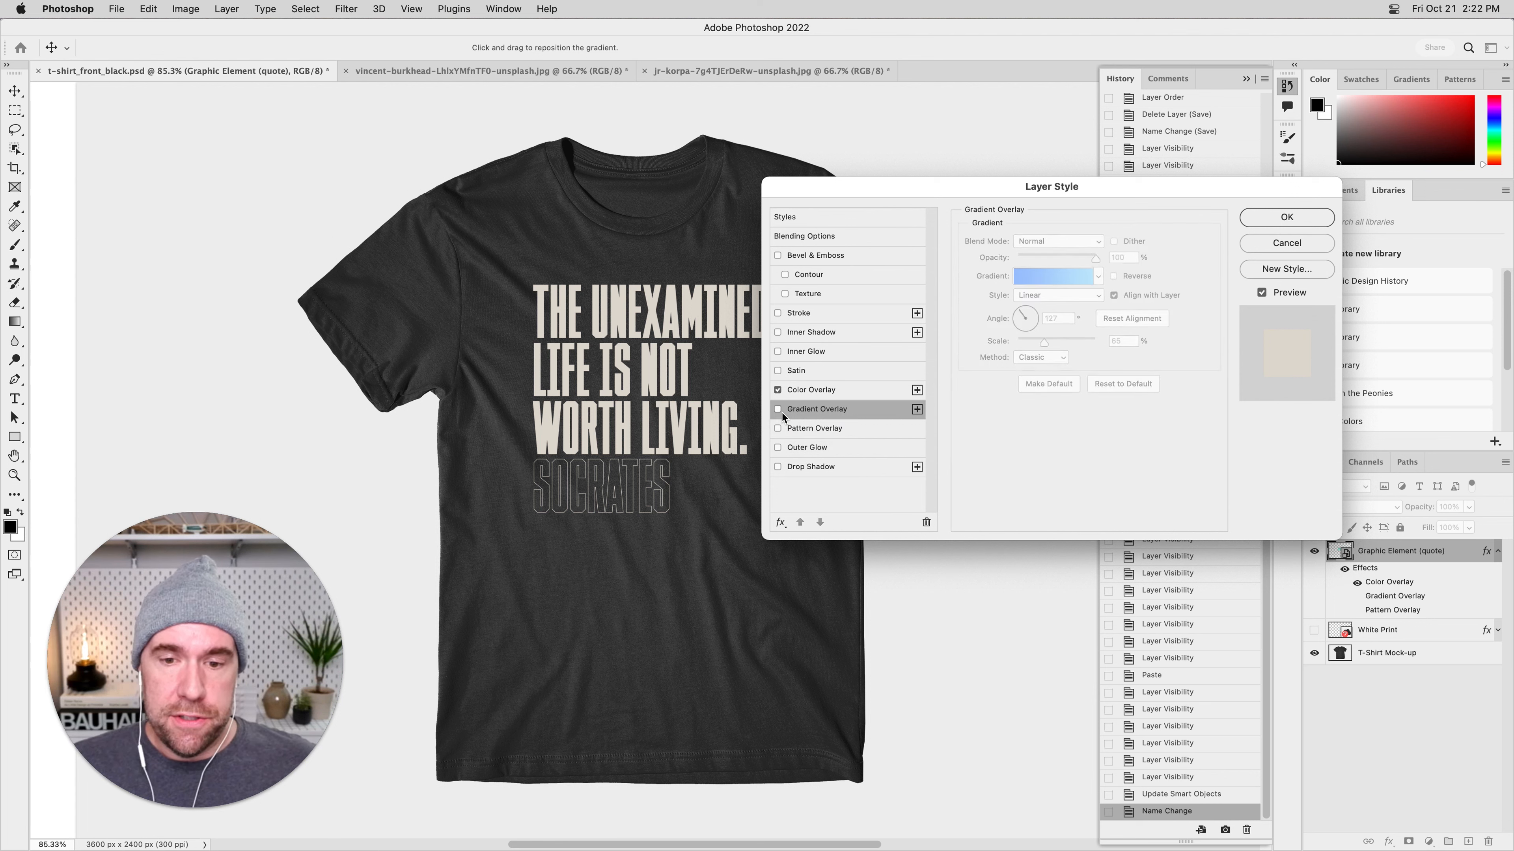
pyautogui.click(778, 409)
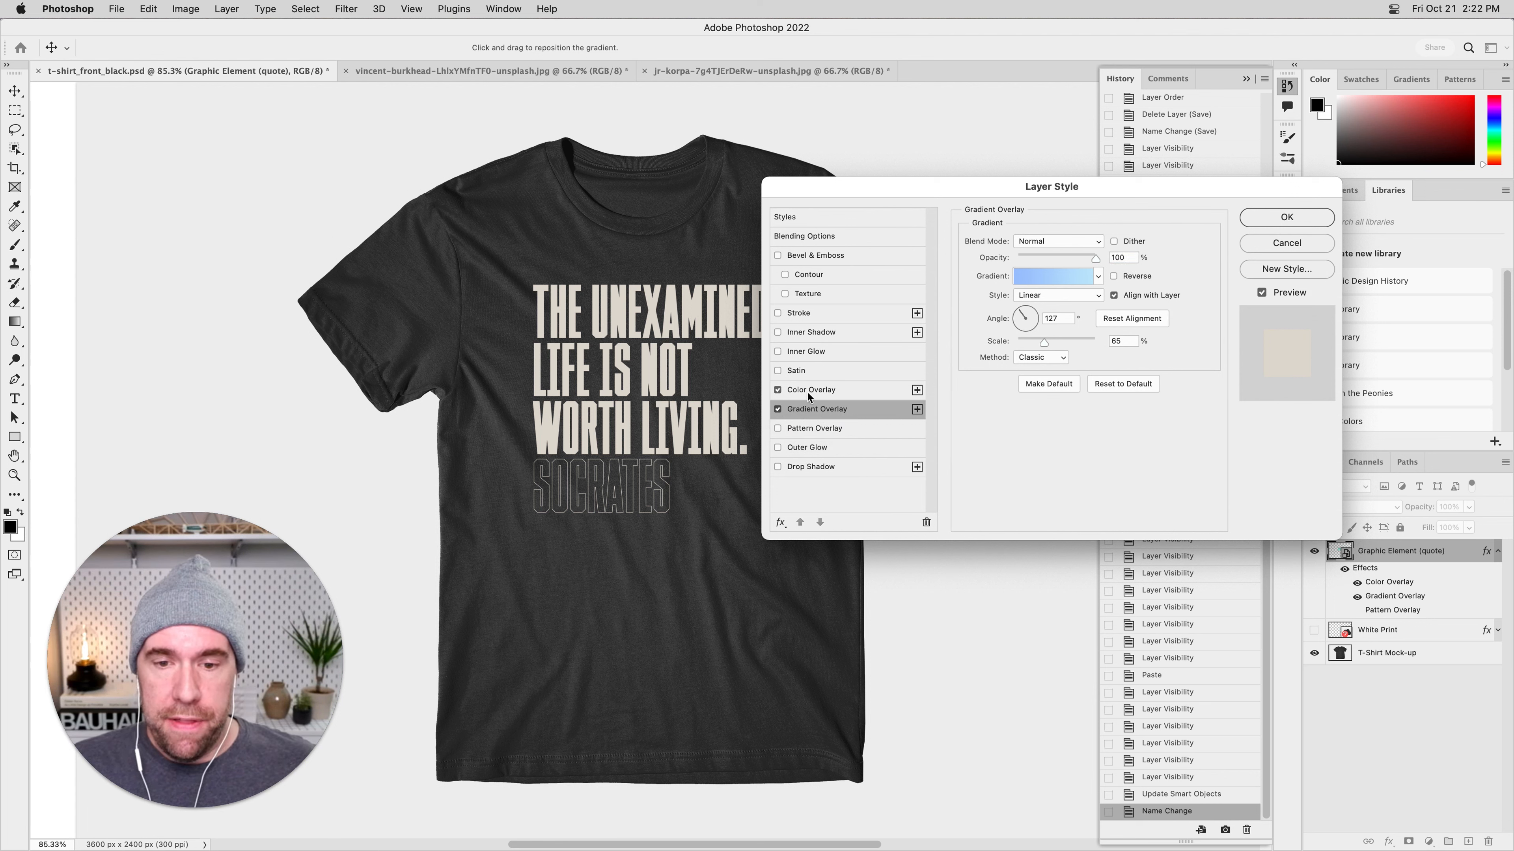
pyautogui.click(849, 392)
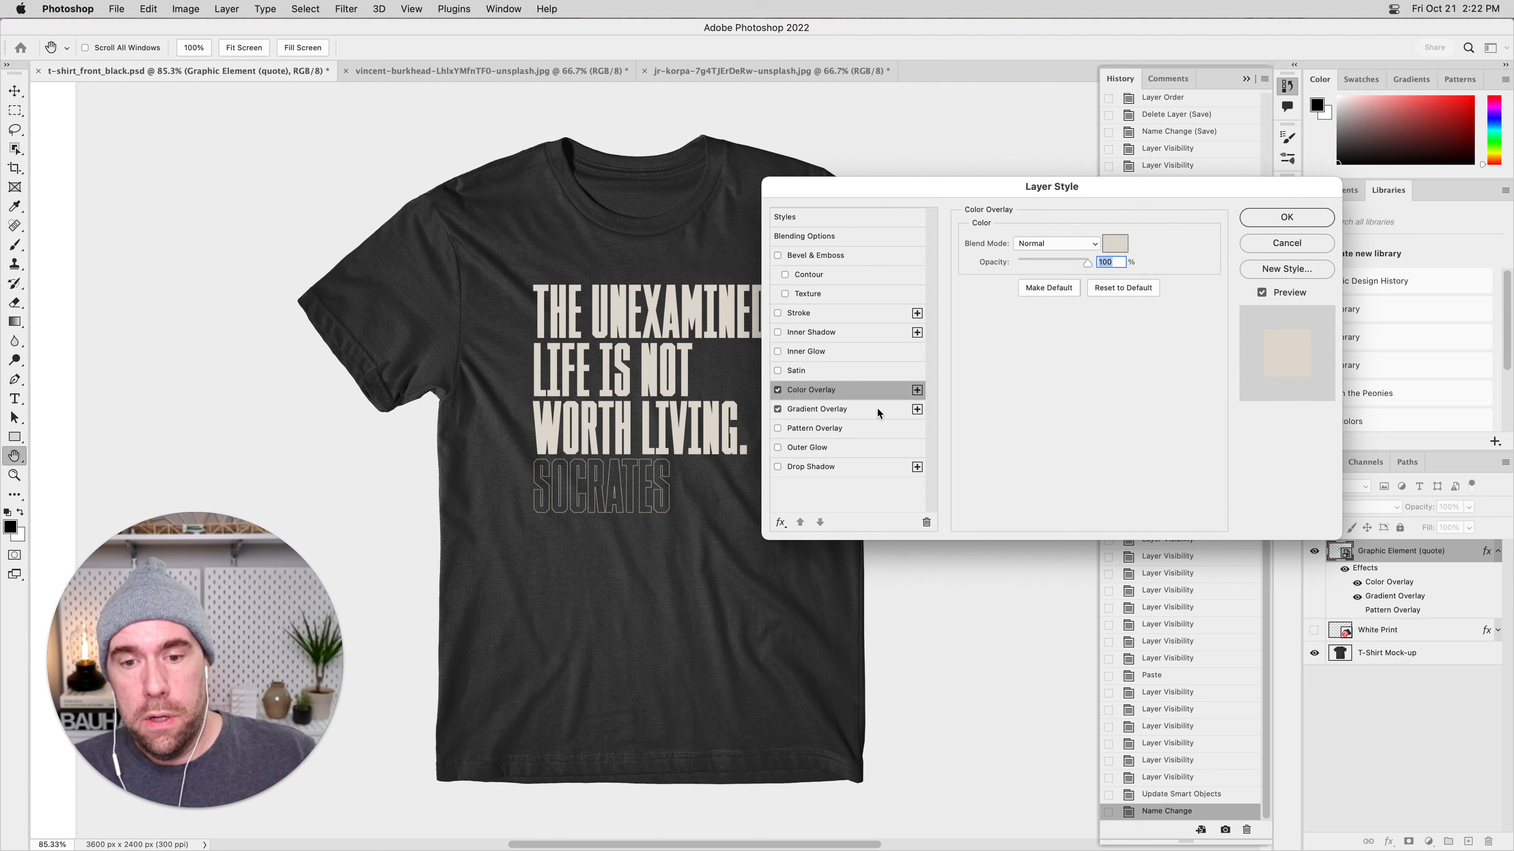
pyautogui.click(878, 412)
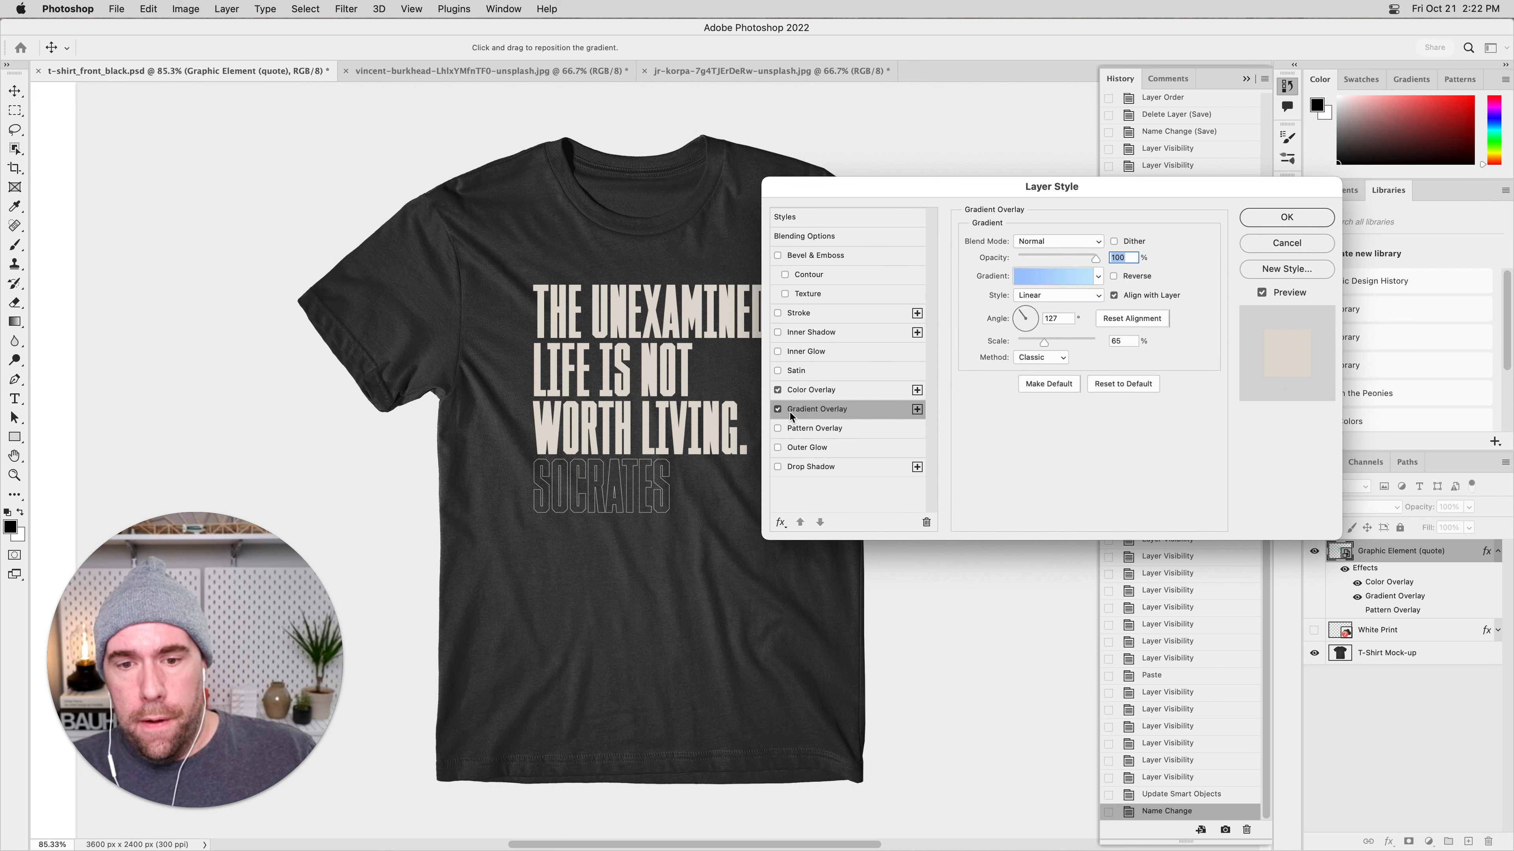
# Set the Color Overlay's blend mode to Multiply so it blends with the gradient, and apply the layer style.
pyautogui.click(861, 392)
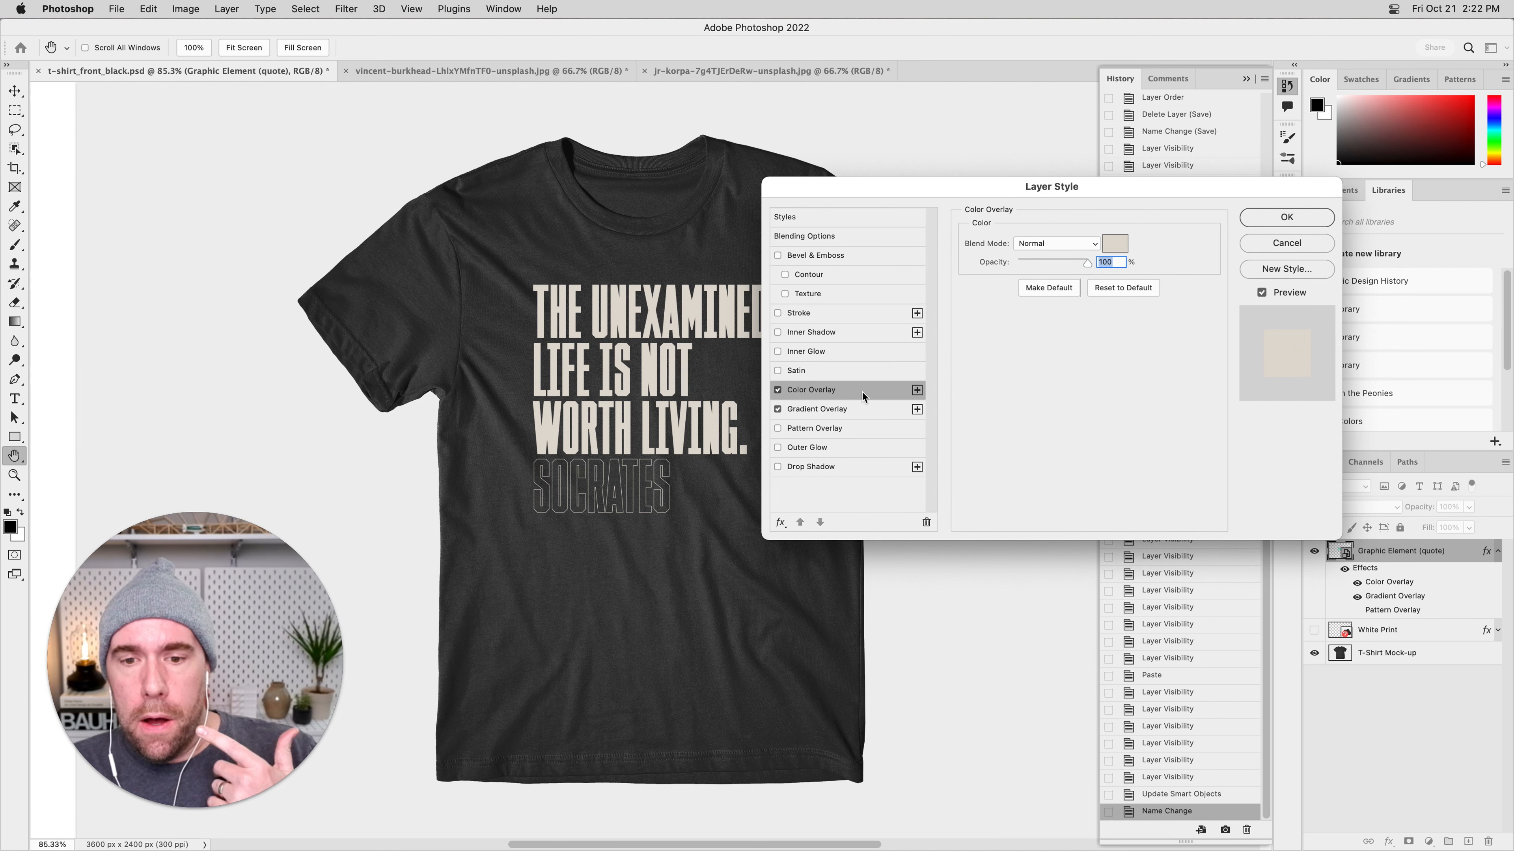
pyautogui.click(1046, 246)
pyautogui.click(1048, 297)
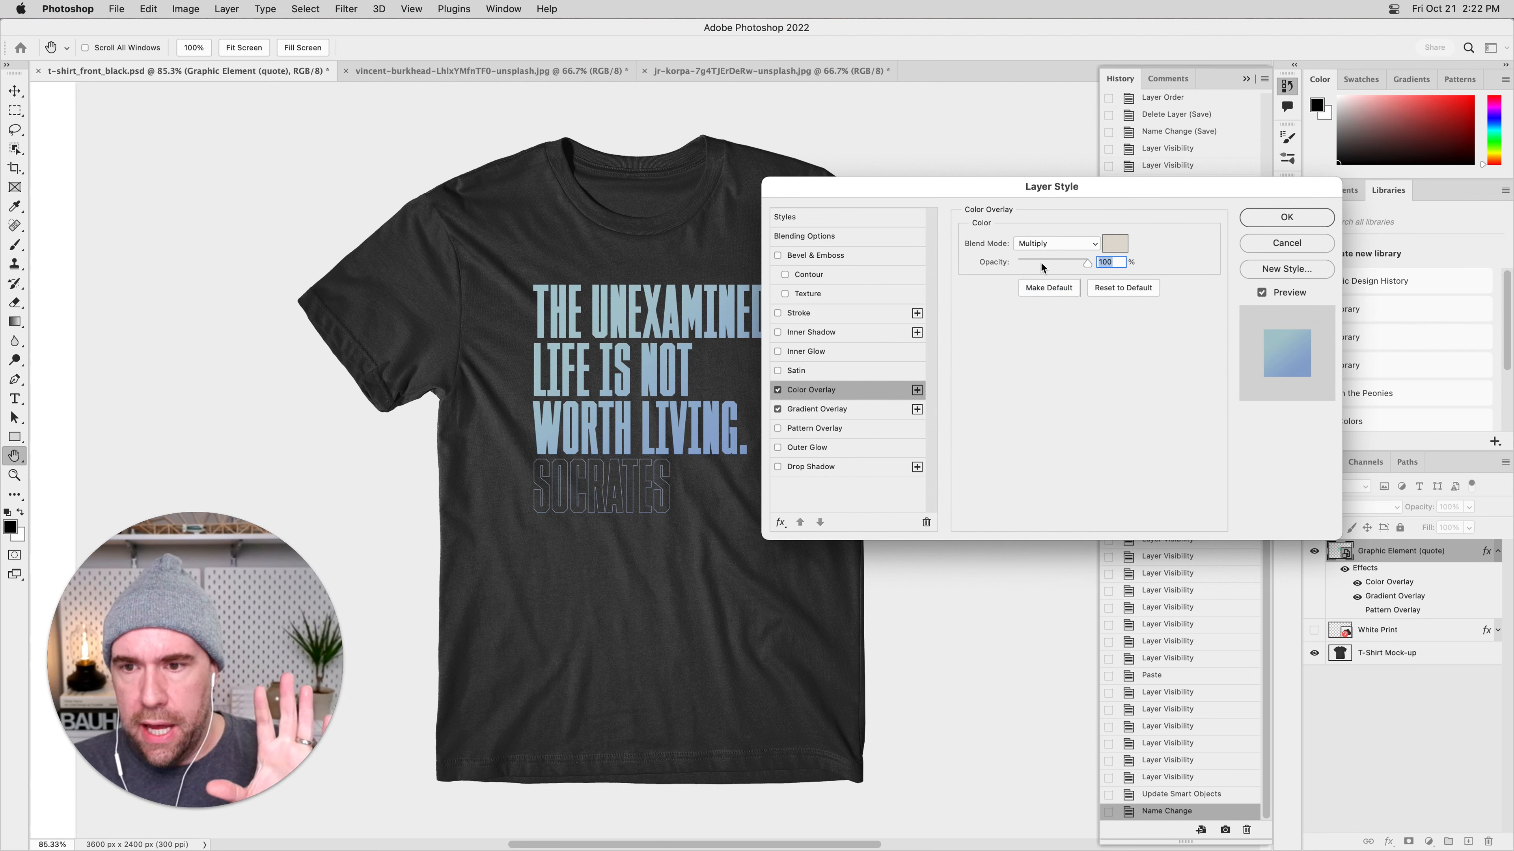
pyautogui.click(860, 412)
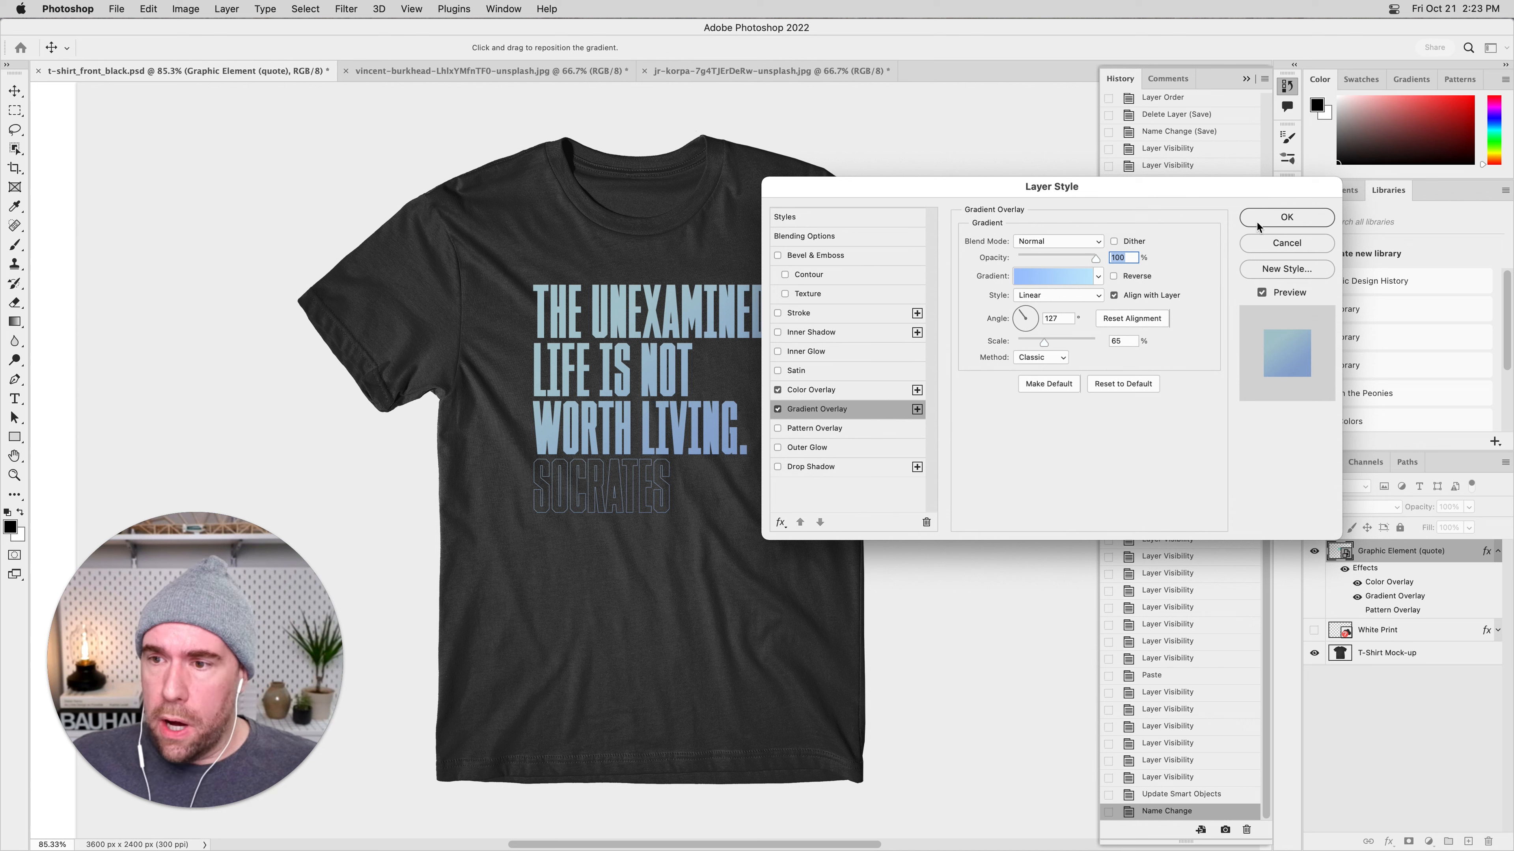
pyautogui.click(1286, 217)
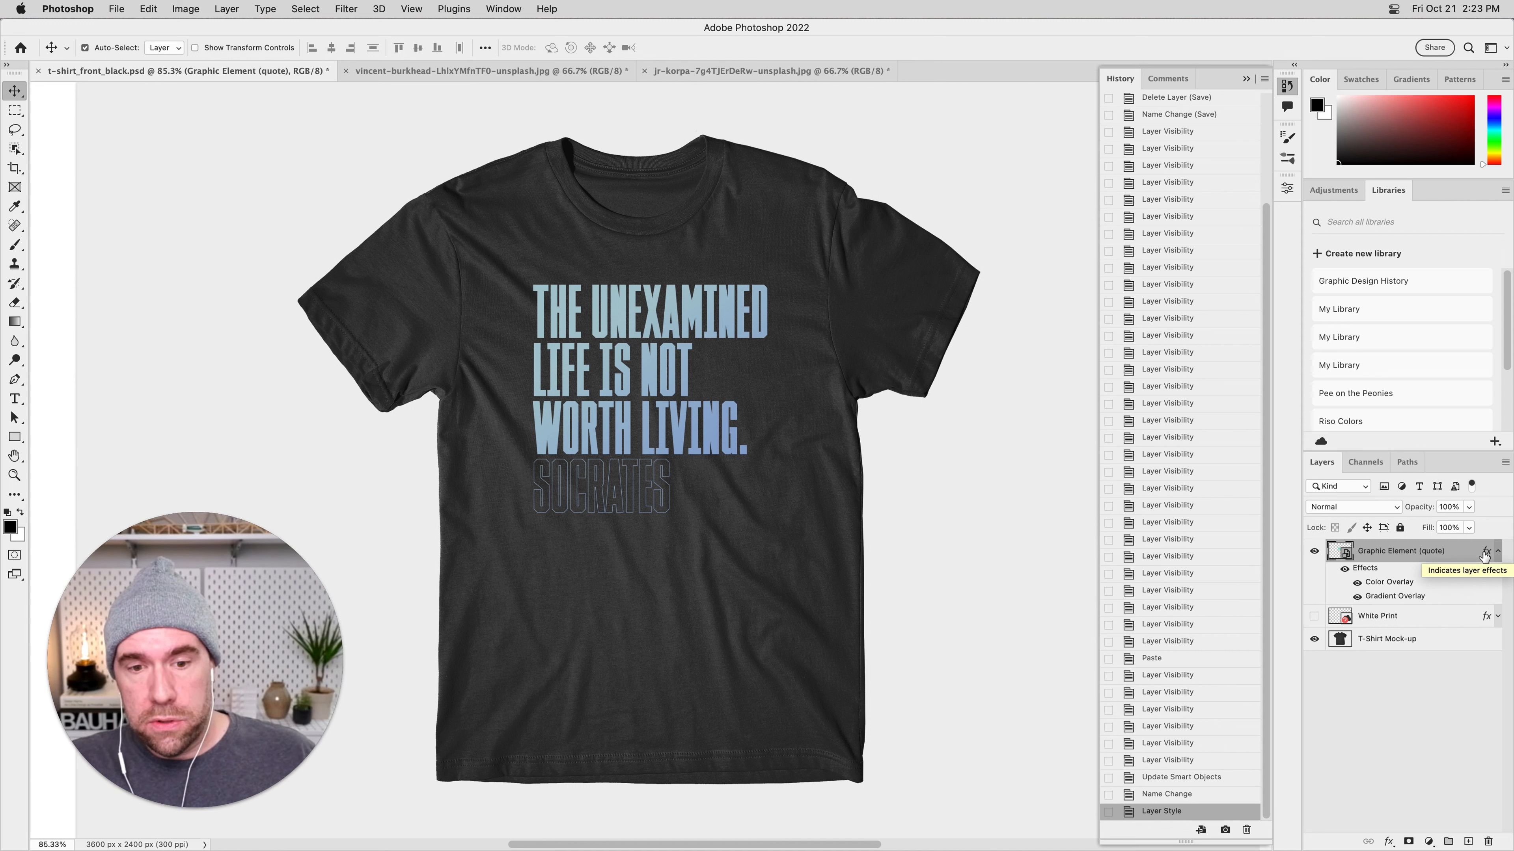
# Hide and show all effects of the quote layer twice to compare the artwork with and without them.
pyautogui.click(1344, 569)
pyautogui.click(1344, 569)
pyautogui.click(1345, 570)
pyautogui.click(1345, 569)
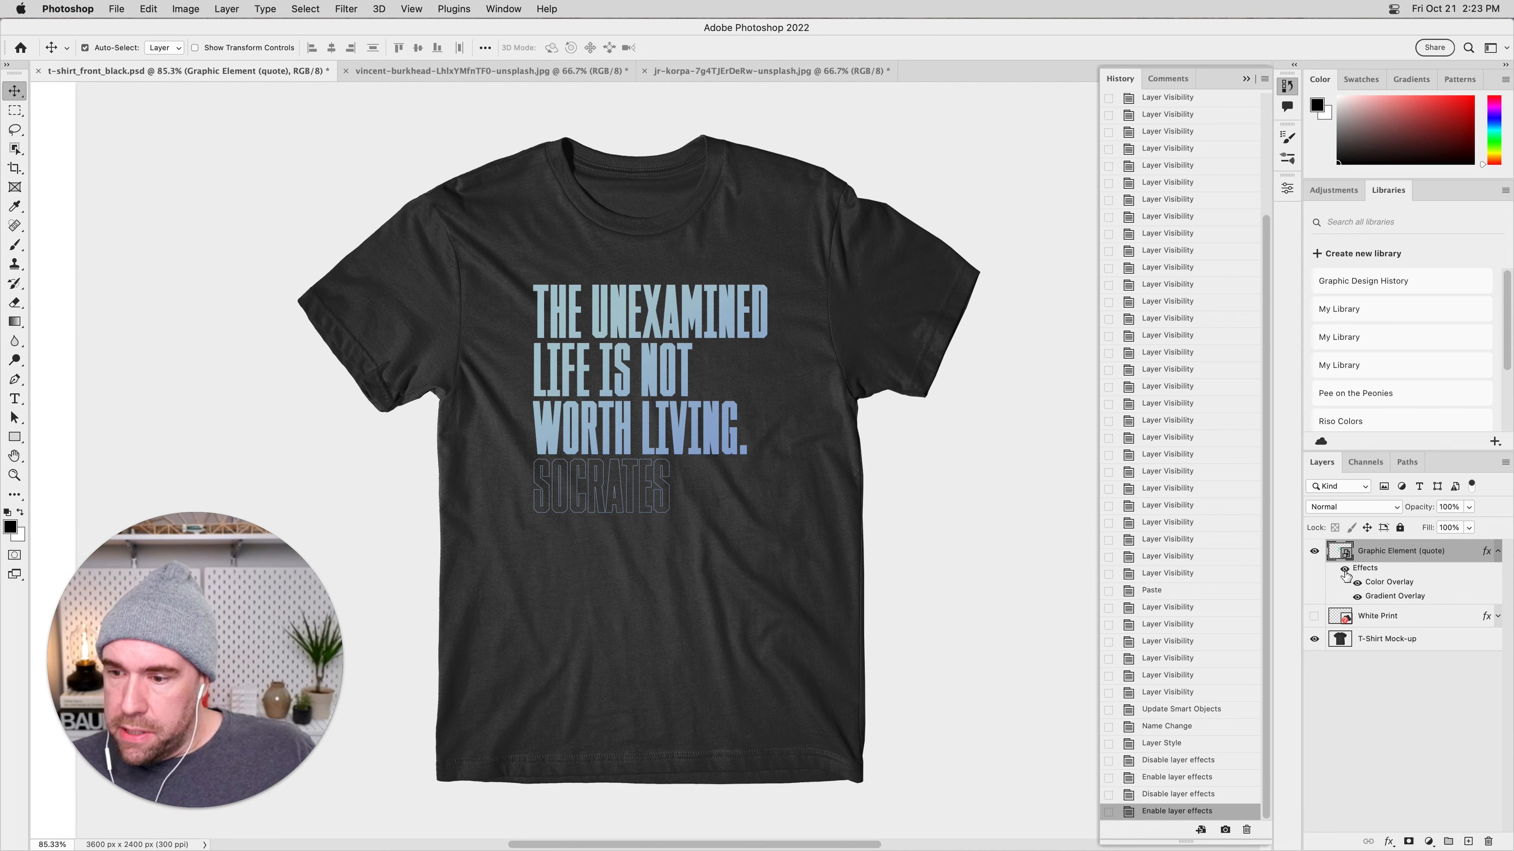
# Toggle all effects of the quote layer off and on again to compare the original and recolored artwork.
pyautogui.click(1344, 569)
pyautogui.click(1344, 569)
pyautogui.click(1345, 570)
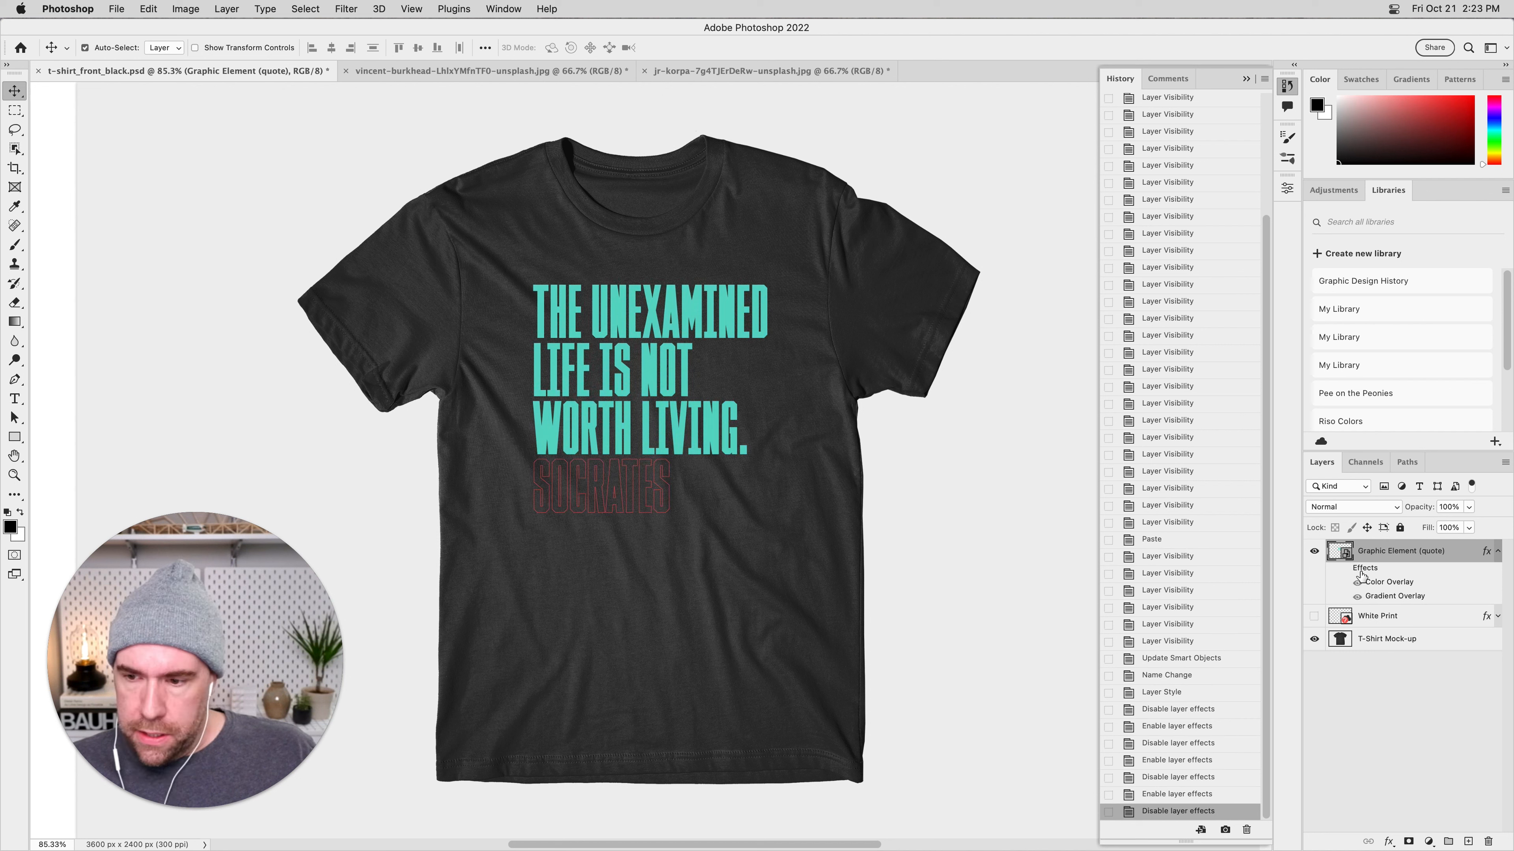
pyautogui.click(1345, 569)
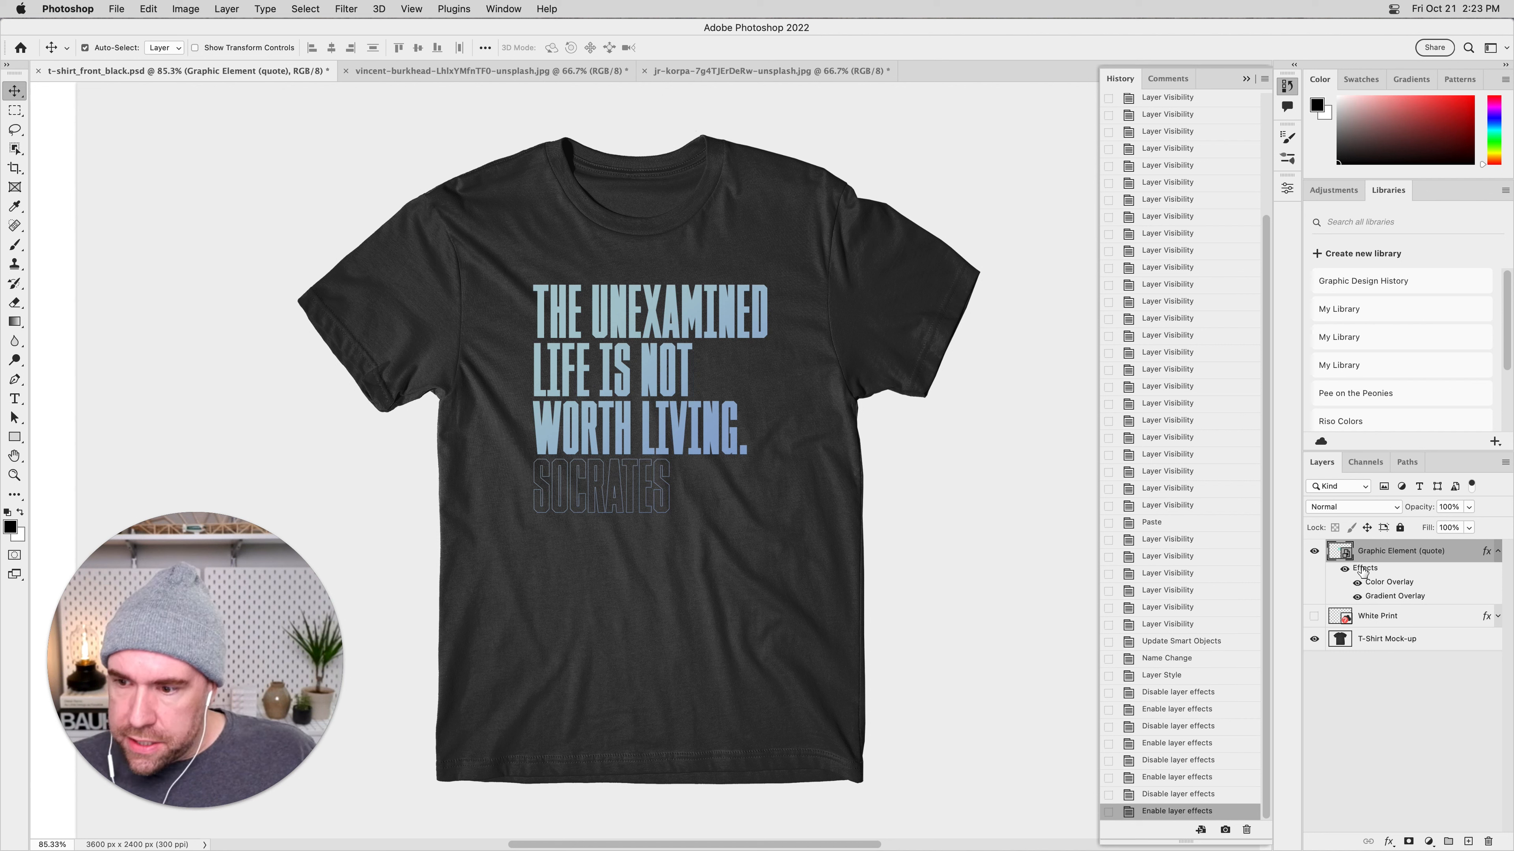
# Toggle the quote layer's Color Overlay and Gradient Overlay individually to compare what each effect contributes to the artwork.
pyautogui.click(1357, 583)
pyautogui.click(1356, 583)
pyautogui.click(1358, 596)
pyautogui.click(1358, 596)
pyautogui.click(1356, 583)
pyautogui.click(1357, 583)
pyautogui.click(1357, 597)
pyautogui.click(1358, 597)
pyautogui.click(1357, 583)
pyautogui.click(1356, 583)
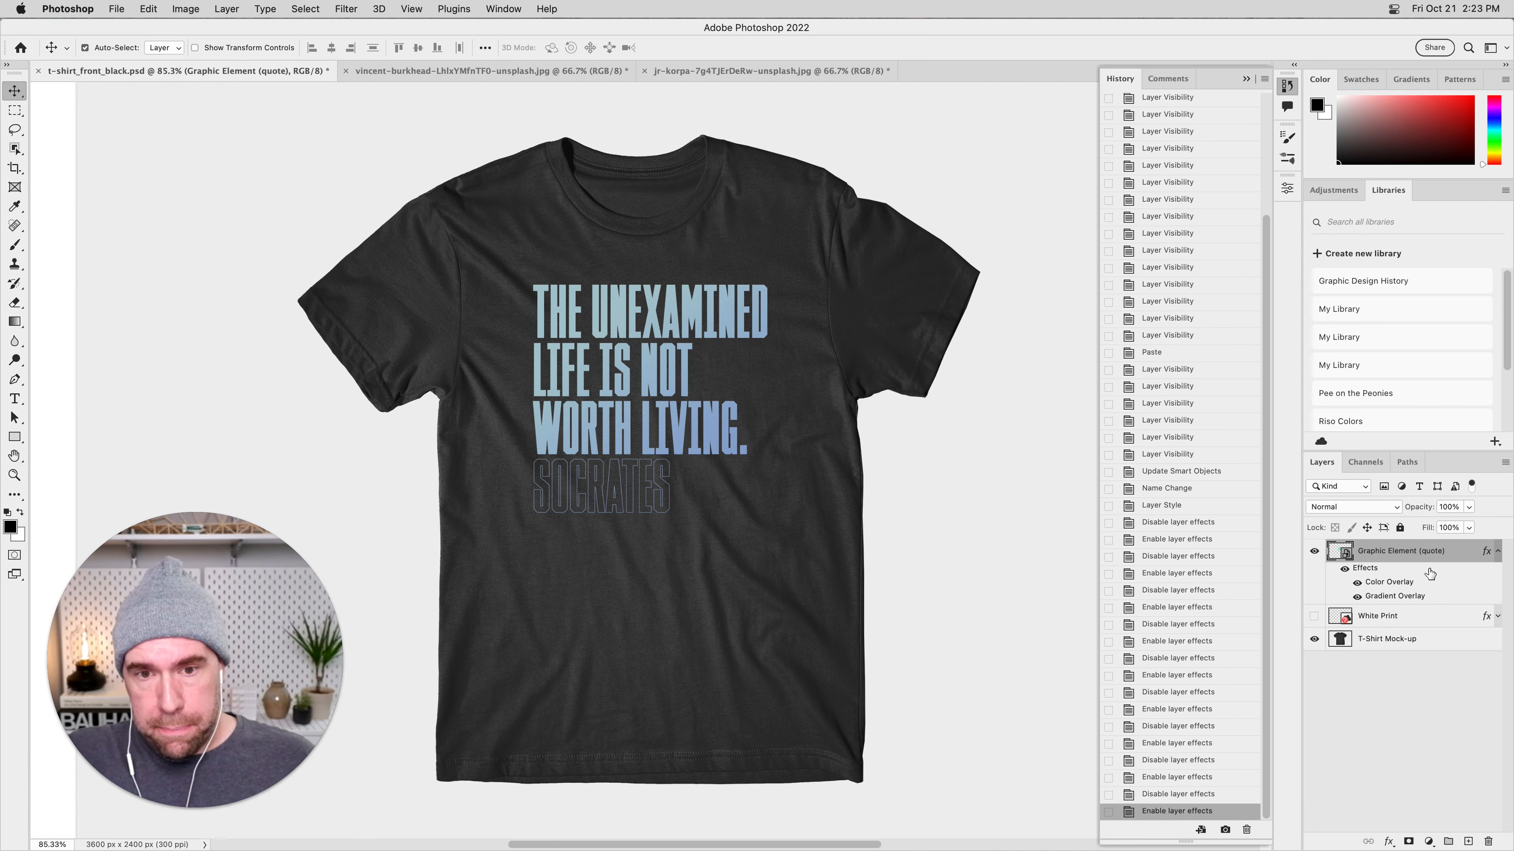
# Deselect all layers and collapse the quote layer's effects list.
pyautogui.click(1498, 552)
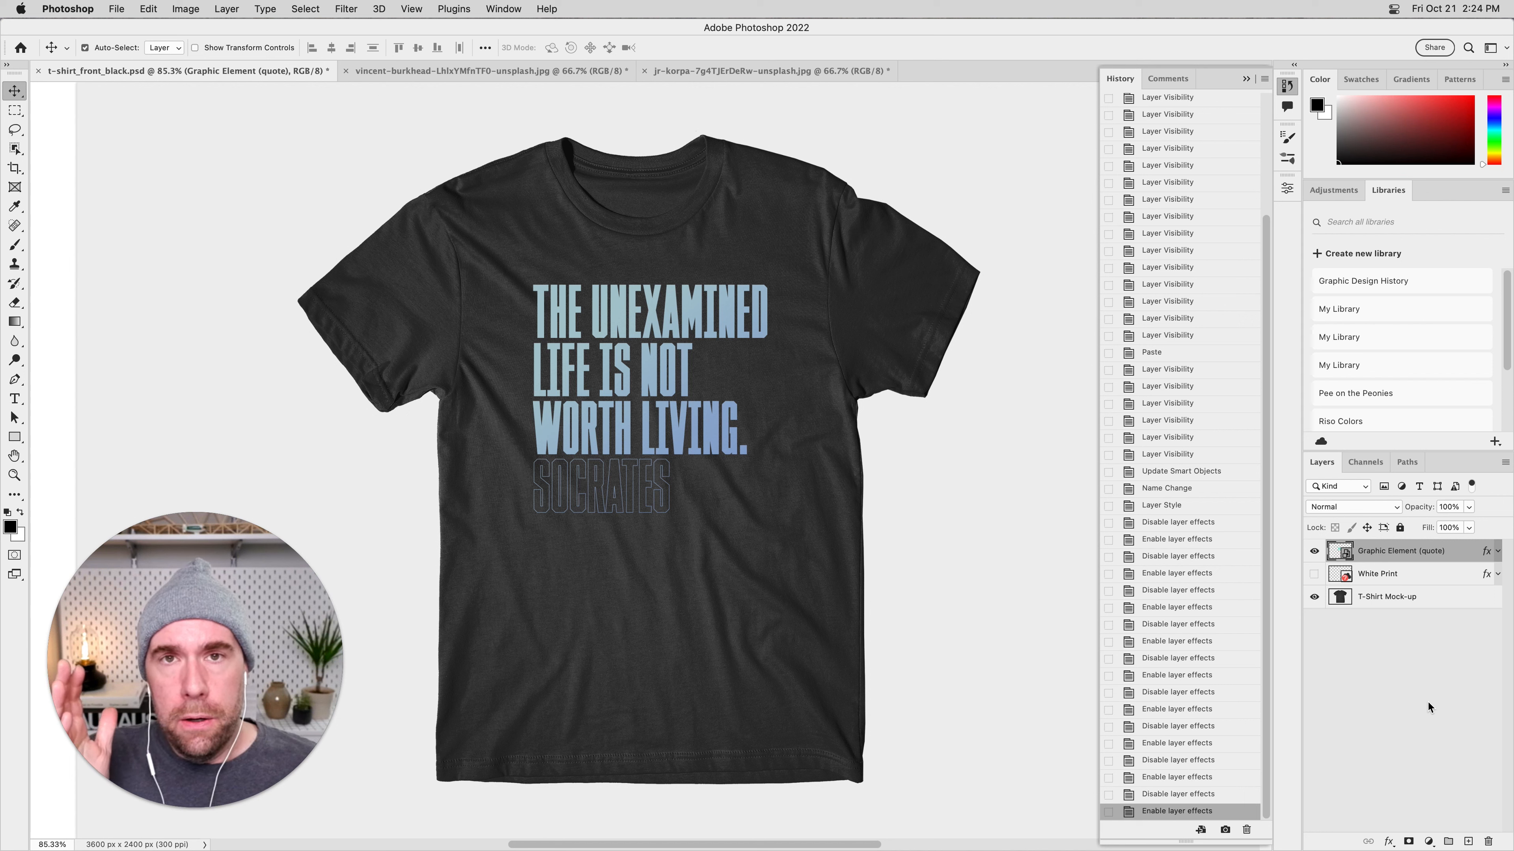
pyautogui.click(1419, 716)
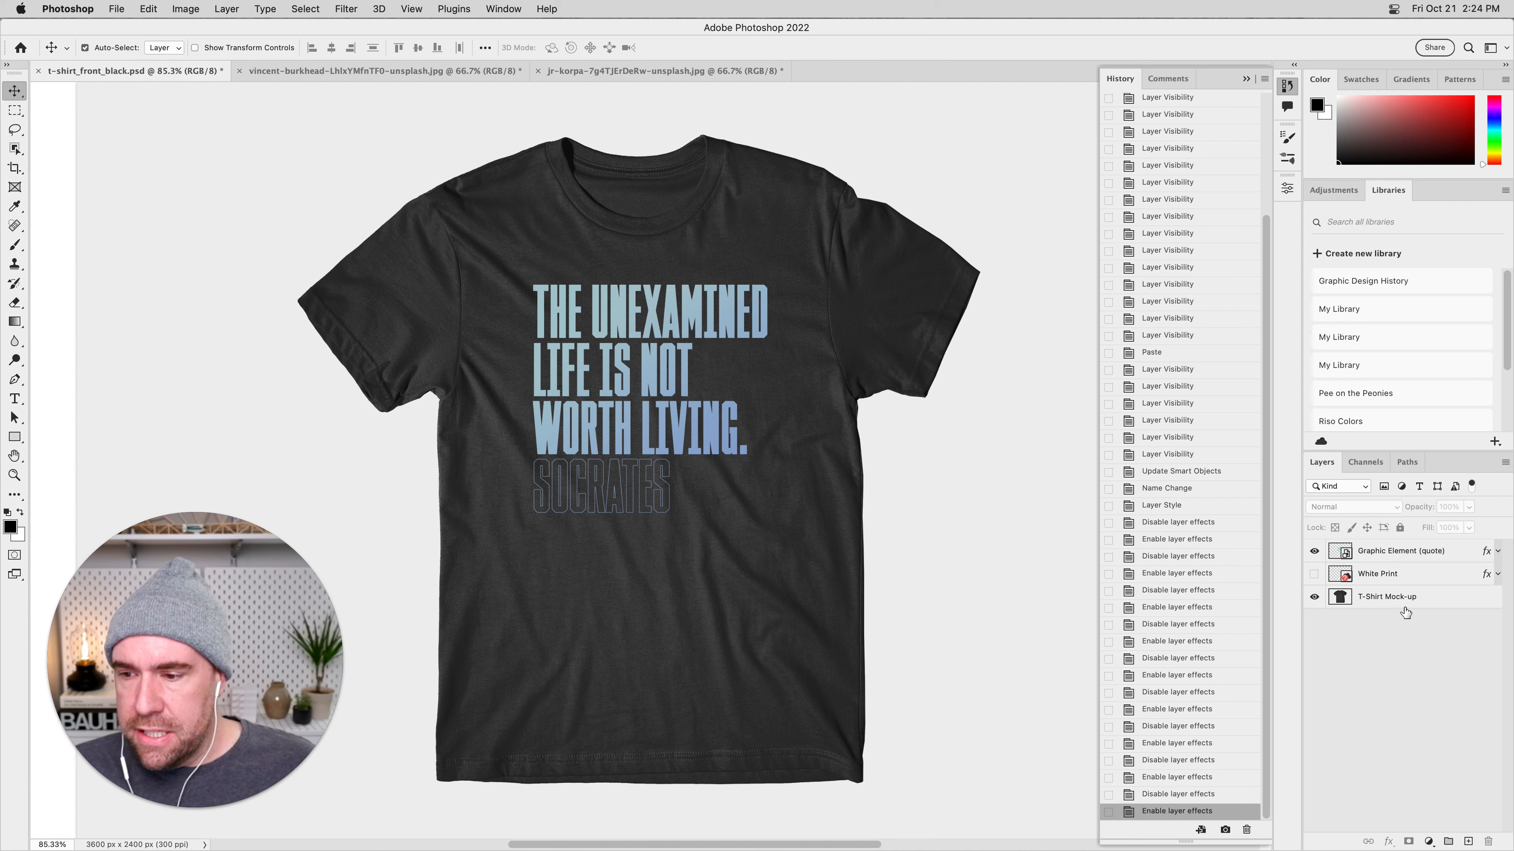
pyautogui.click(1498, 551)
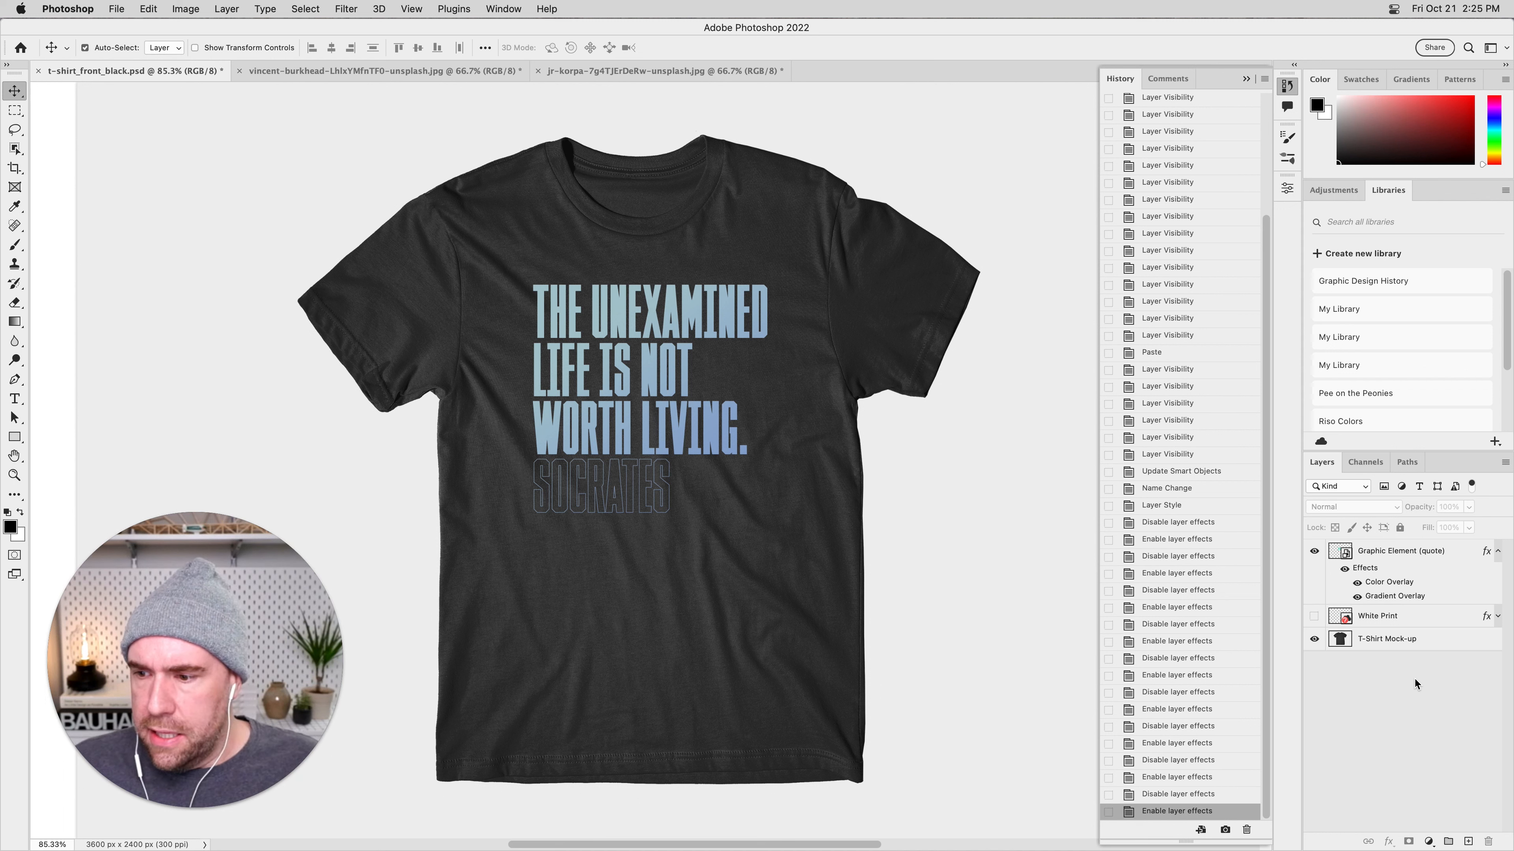
pyautogui.click(1498, 551)
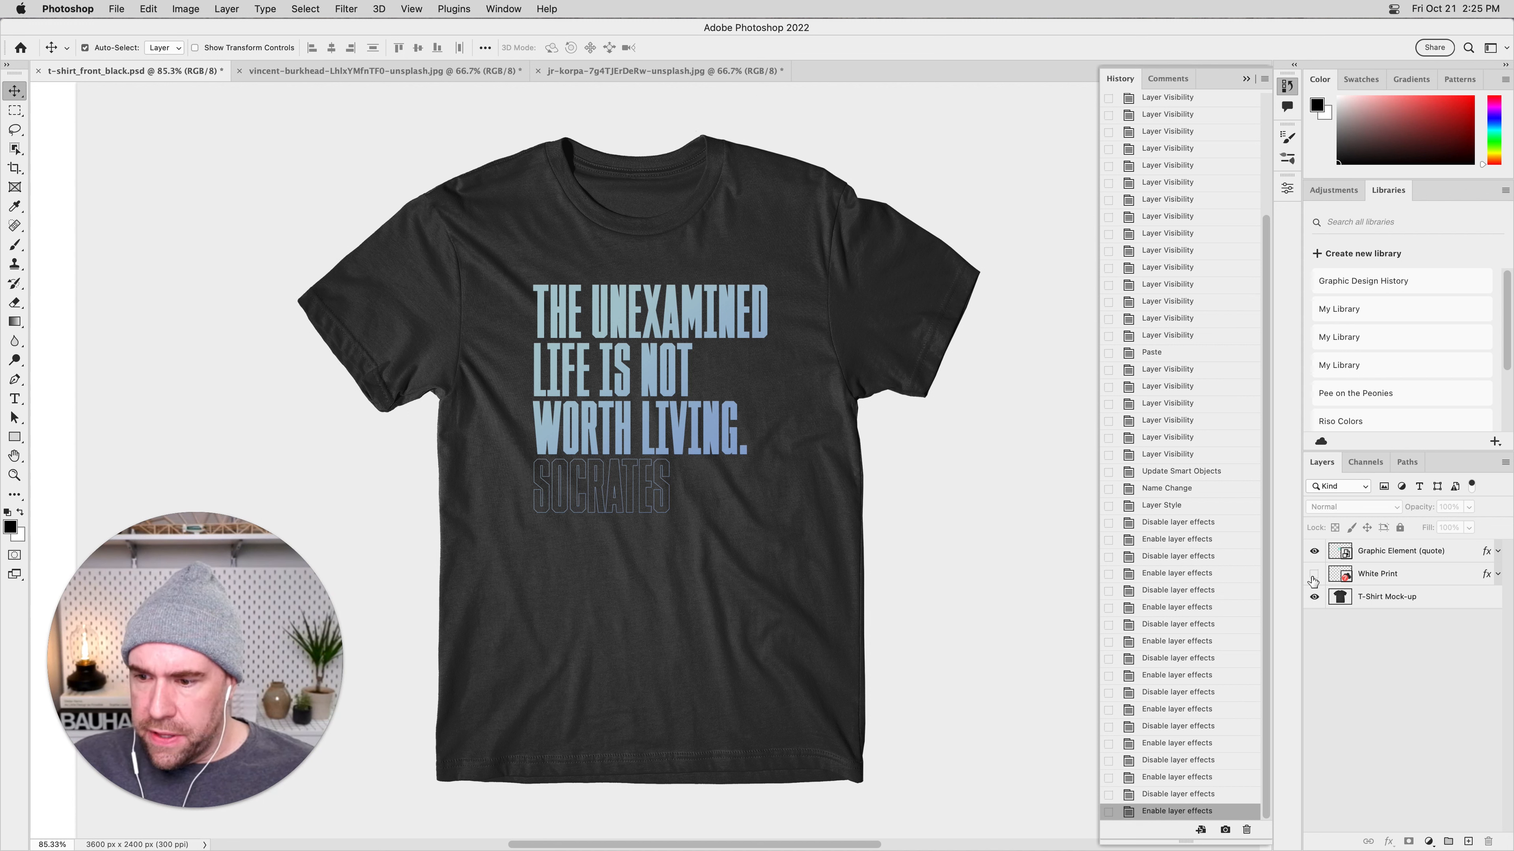
# Expand the effects lists of the quote and White Print layers, hide the quote and show White Print instead.
pyautogui.click(1497, 552)
pyautogui.click(1498, 618)
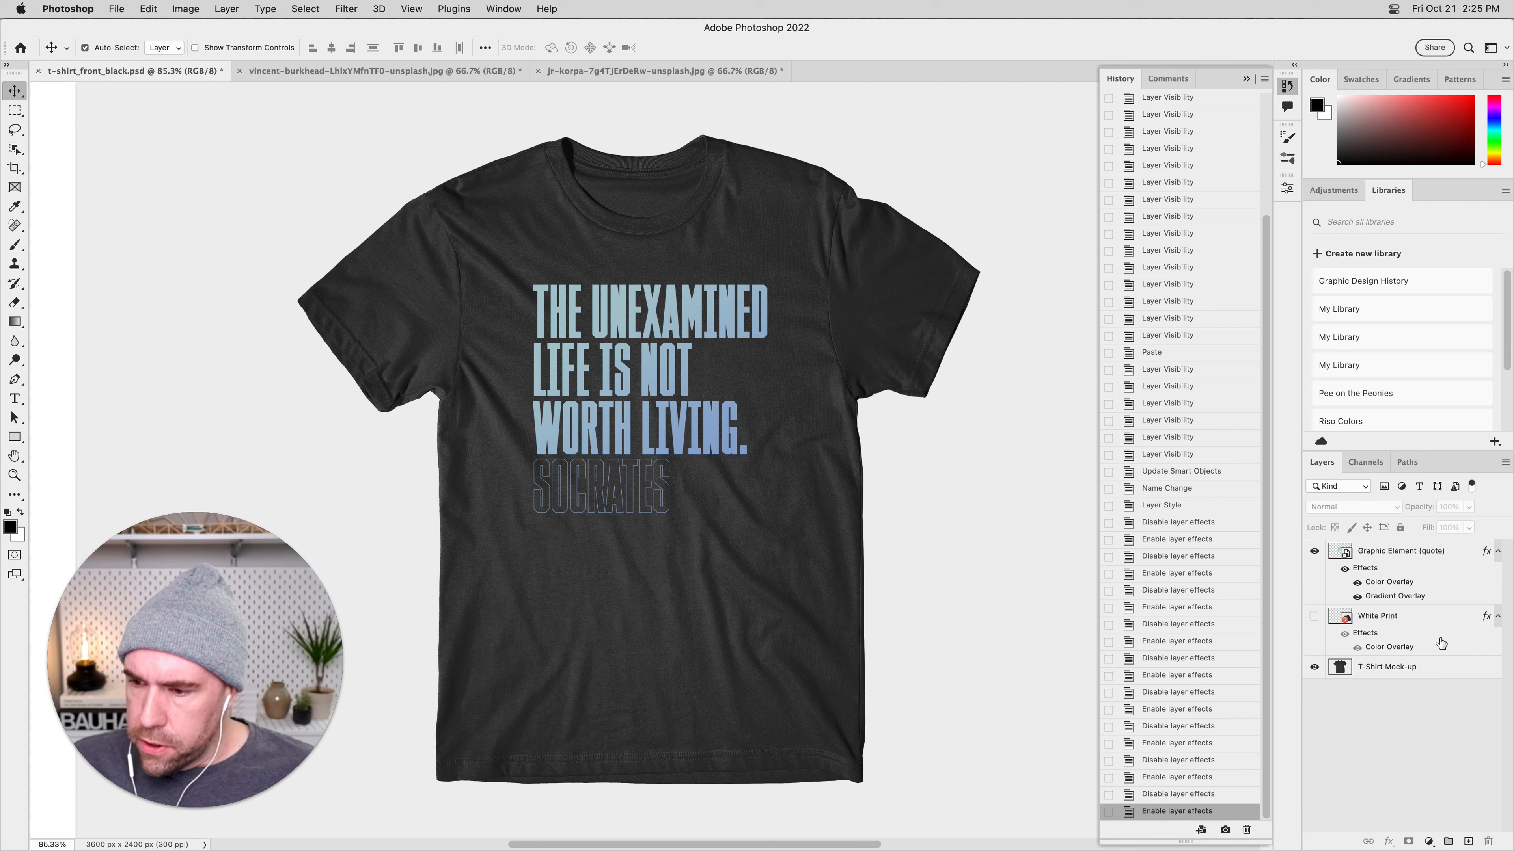
pyautogui.click(1314, 551)
pyautogui.click(1314, 617)
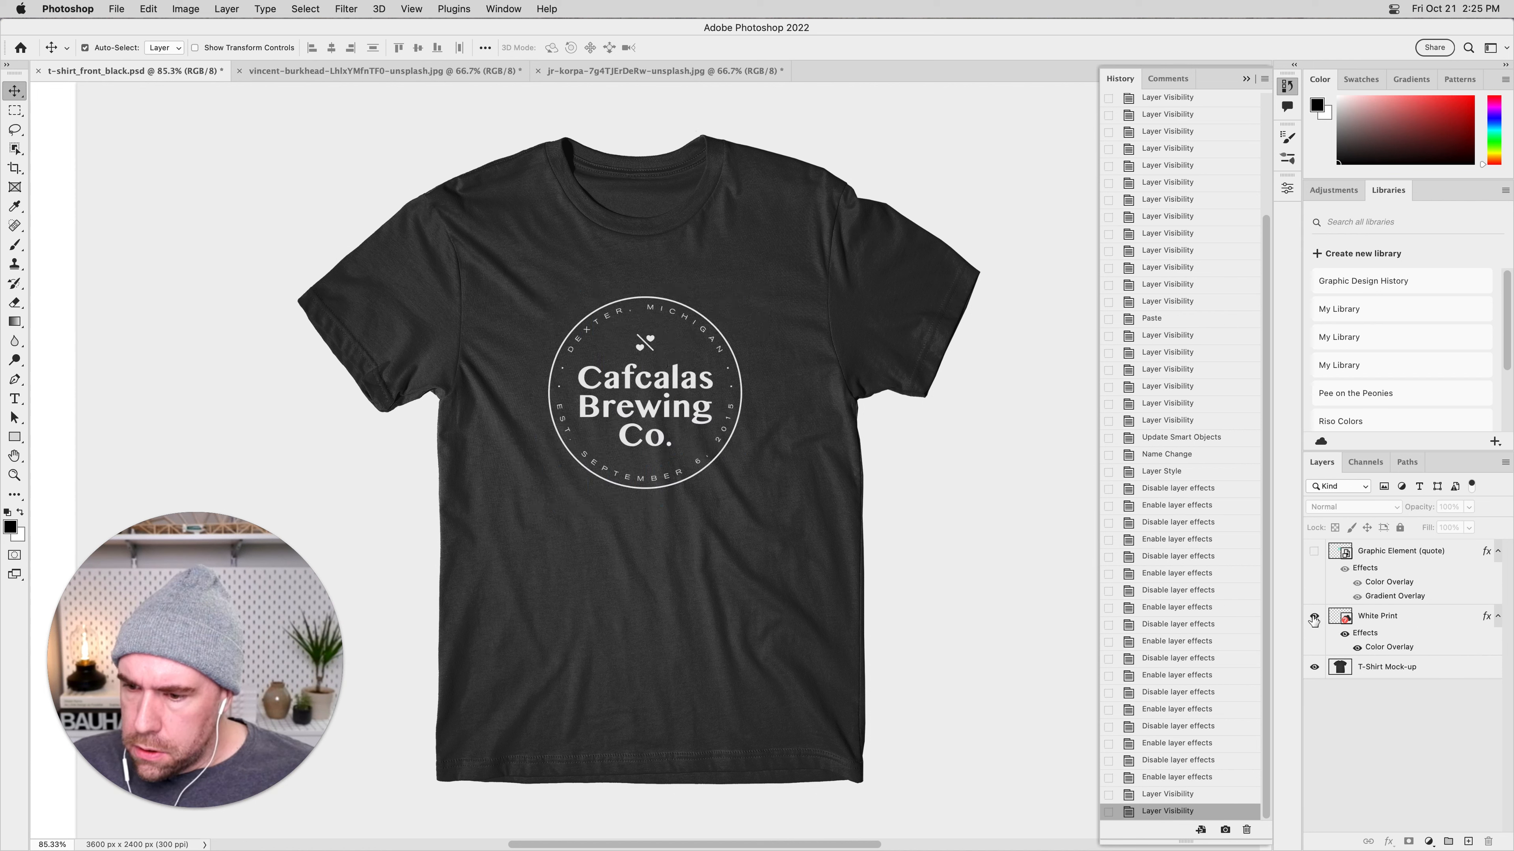
# Check White Print's Color Overlay by switching it off and on in the layer style, and delete the layer's effects.
pyautogui.click(1369, 636)
pyautogui.doubleClick(1369, 635)
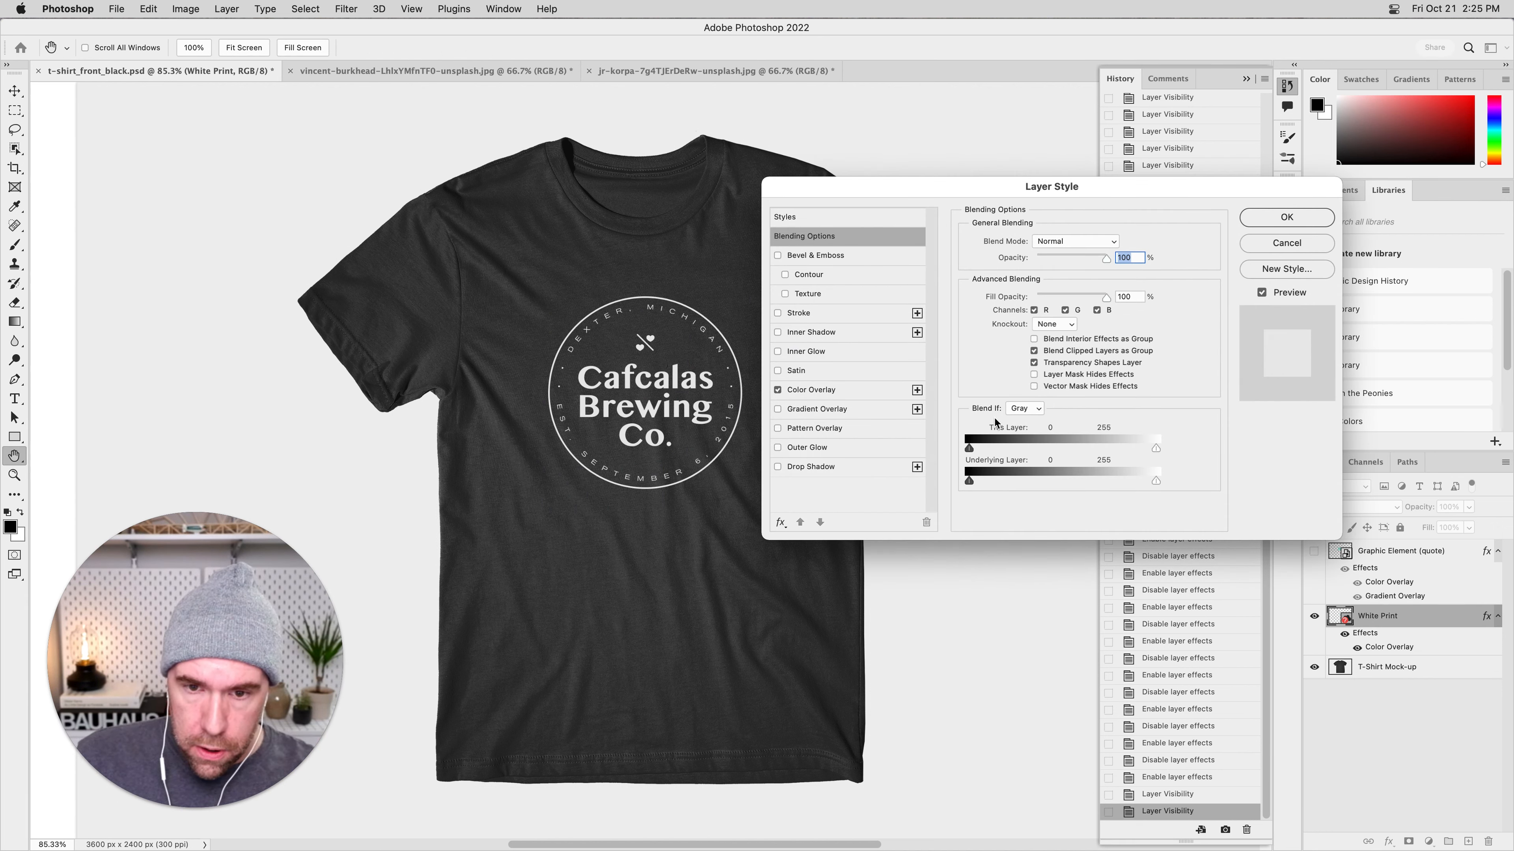
pyautogui.click(876, 391)
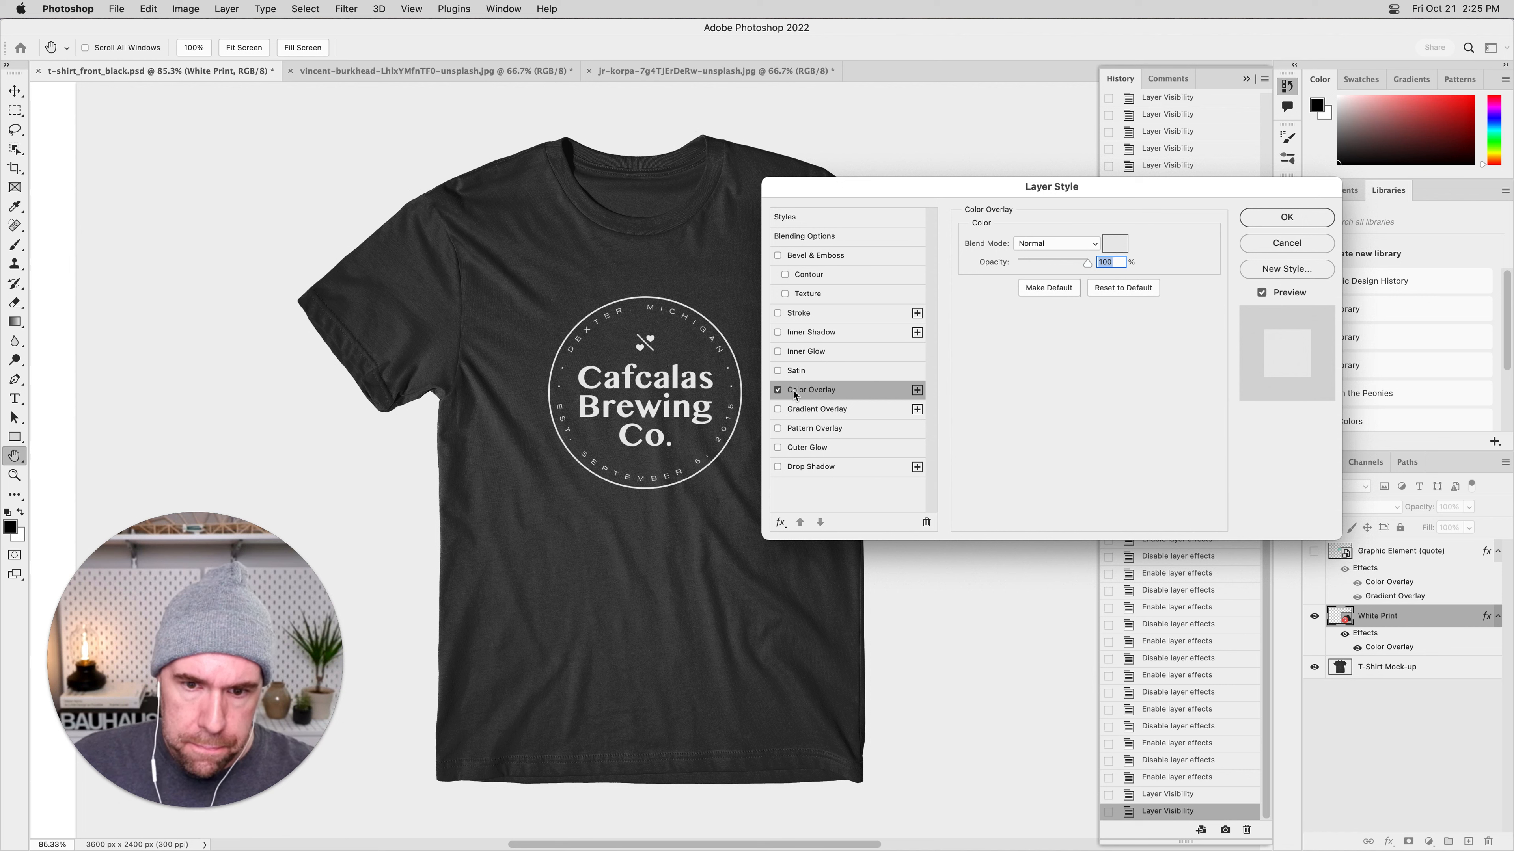
pyautogui.click(778, 391)
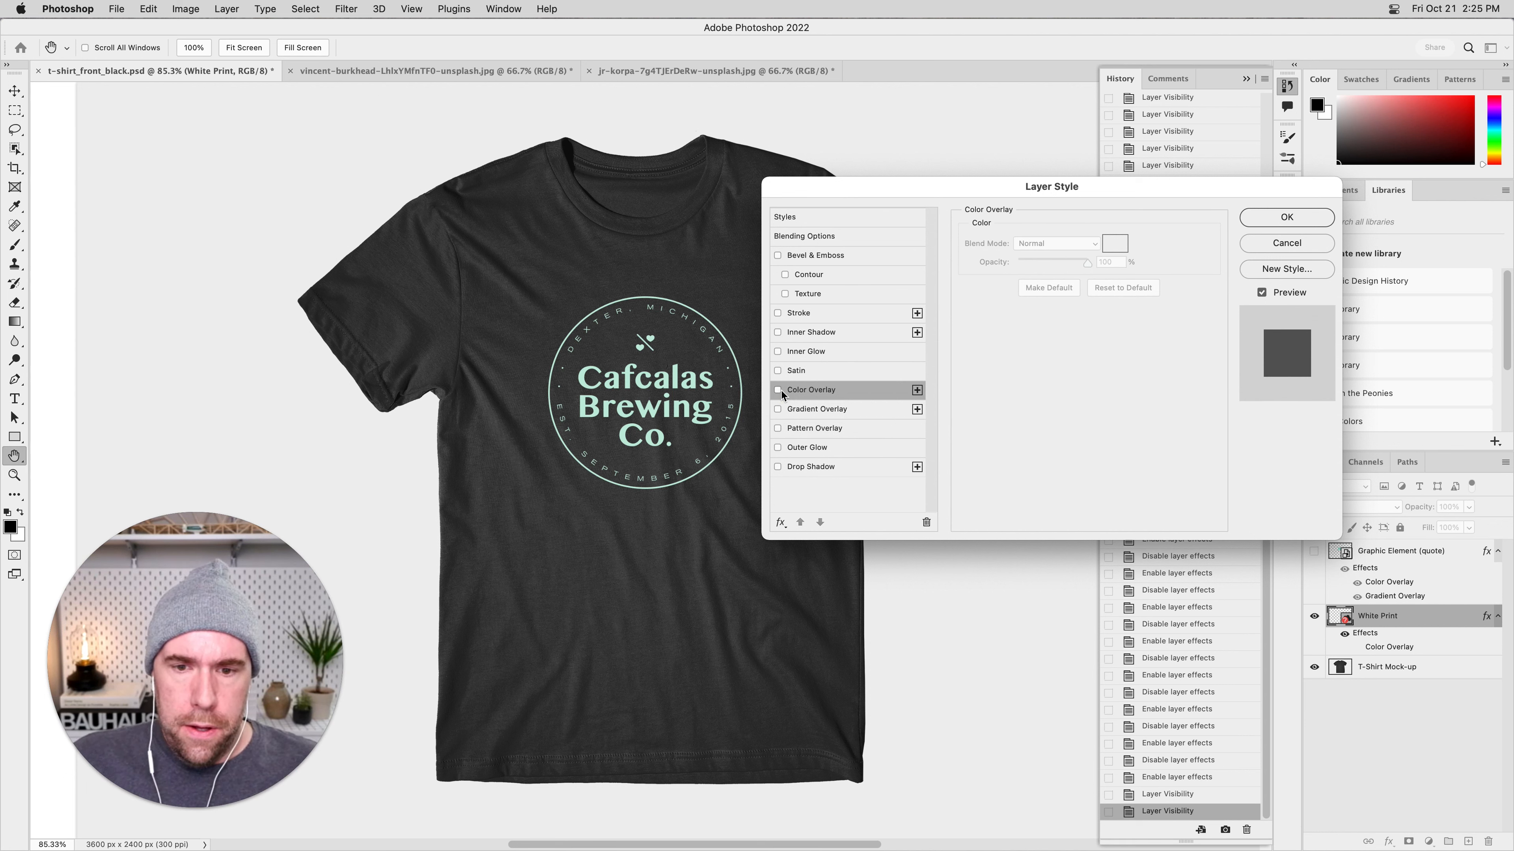
pyautogui.click(778, 391)
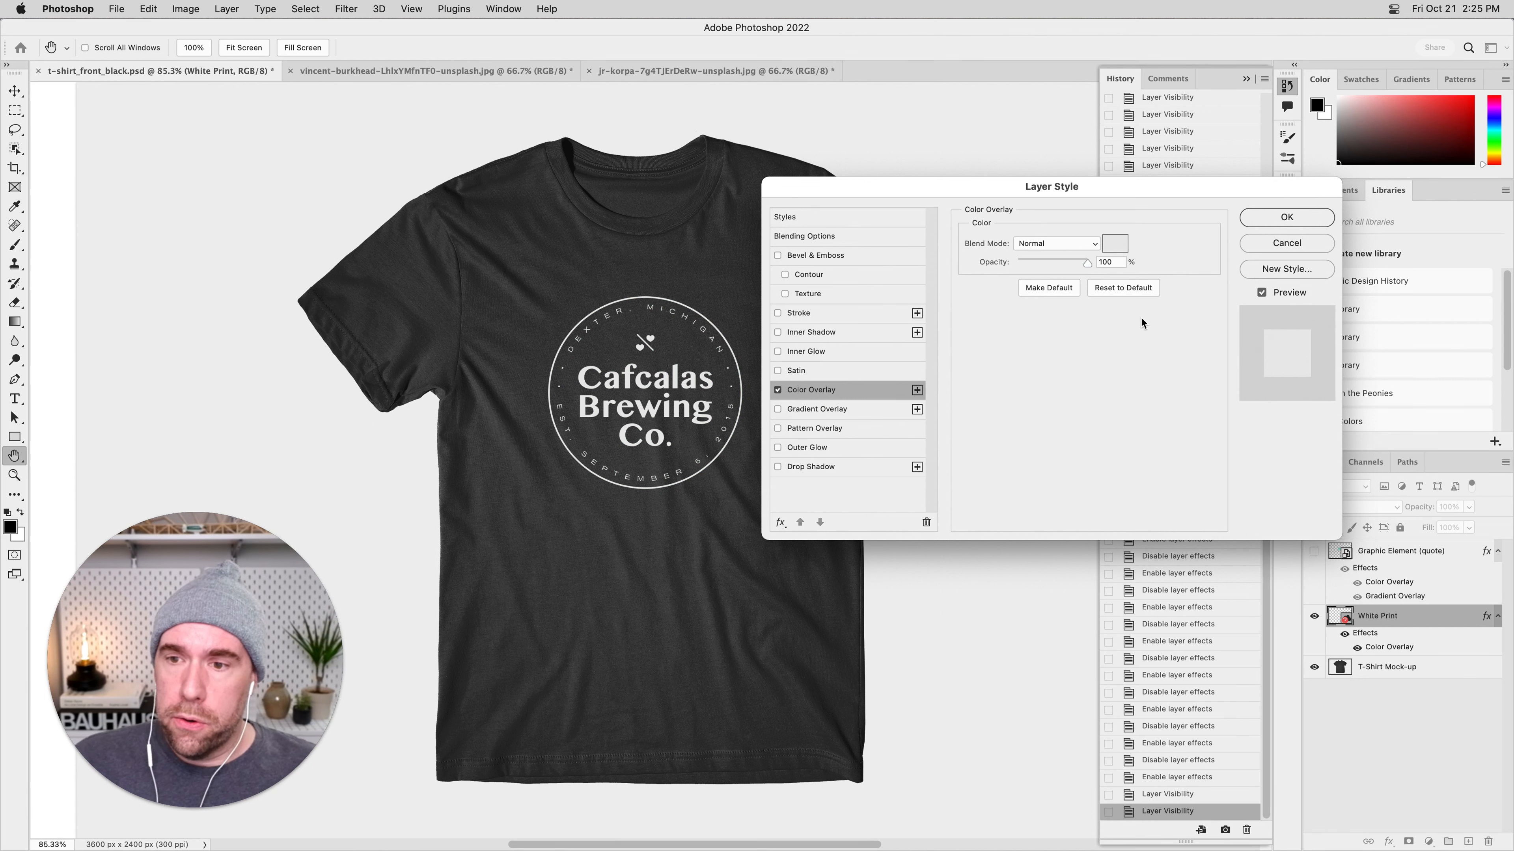
pyautogui.click(1287, 217)
pyautogui.moveTo(1364, 633); pyautogui.dragTo(1487, 841)
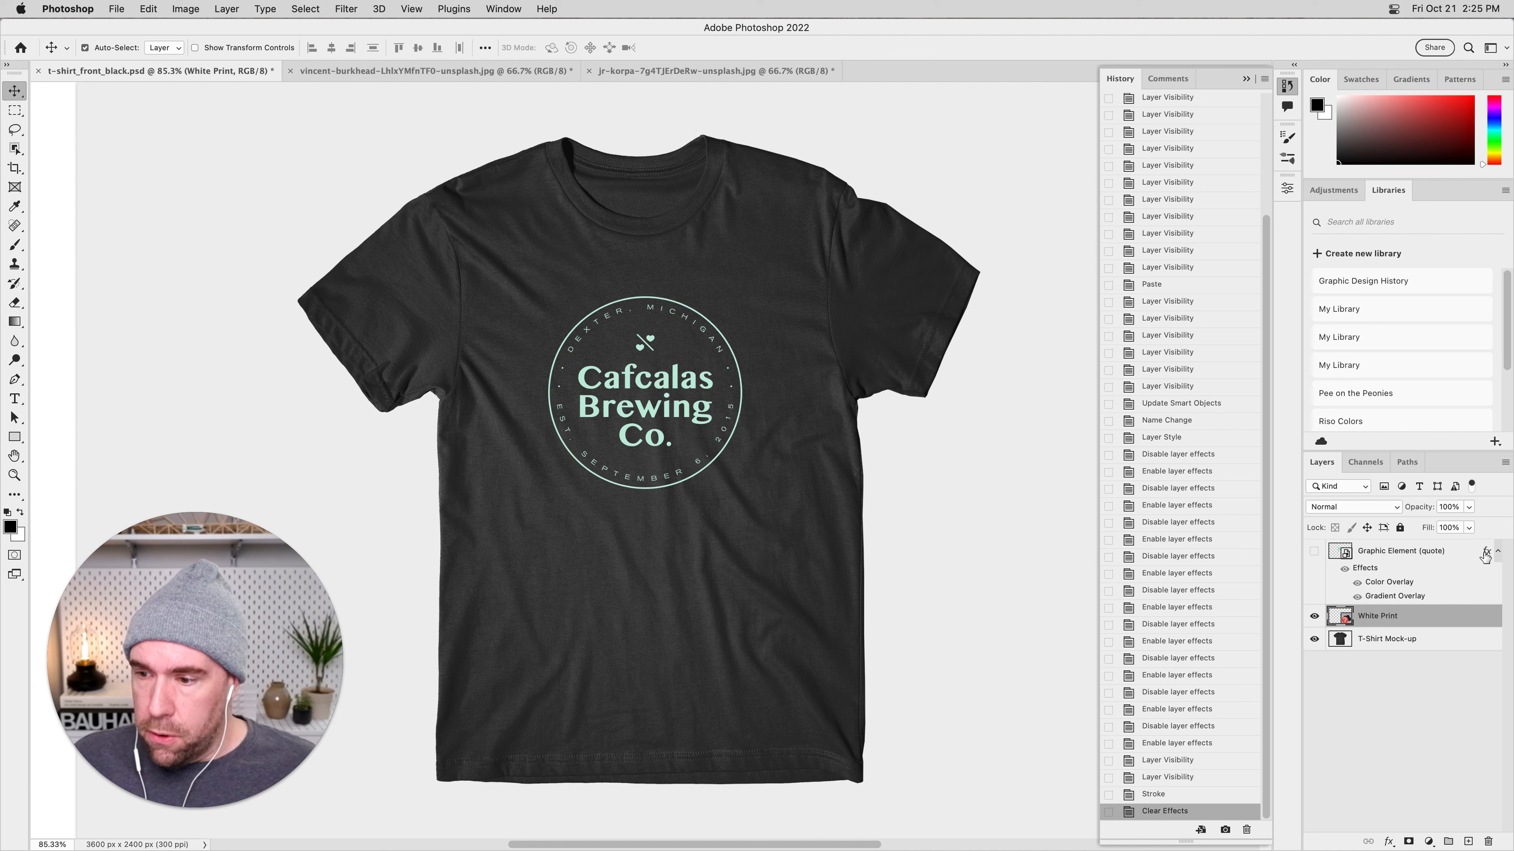
# Copy the quote layer's effects onto the White Print layer, and undo the copy.
pyautogui.moveTo(1486, 553); pyautogui.dragTo(1478, 610)
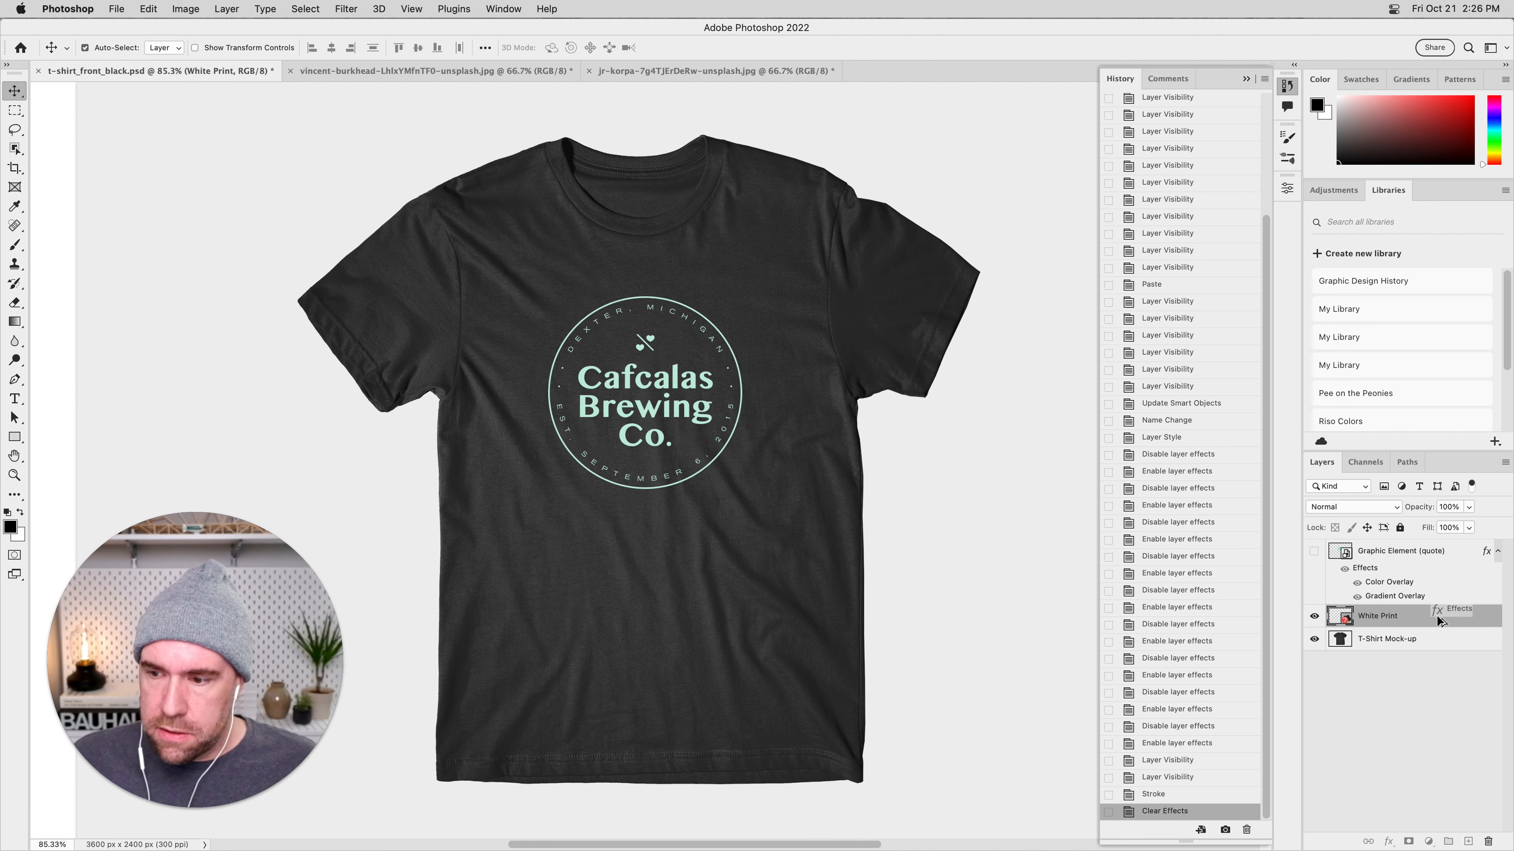
pyautogui.moveTo(1439, 620); pyautogui.dragTo(1438, 622)
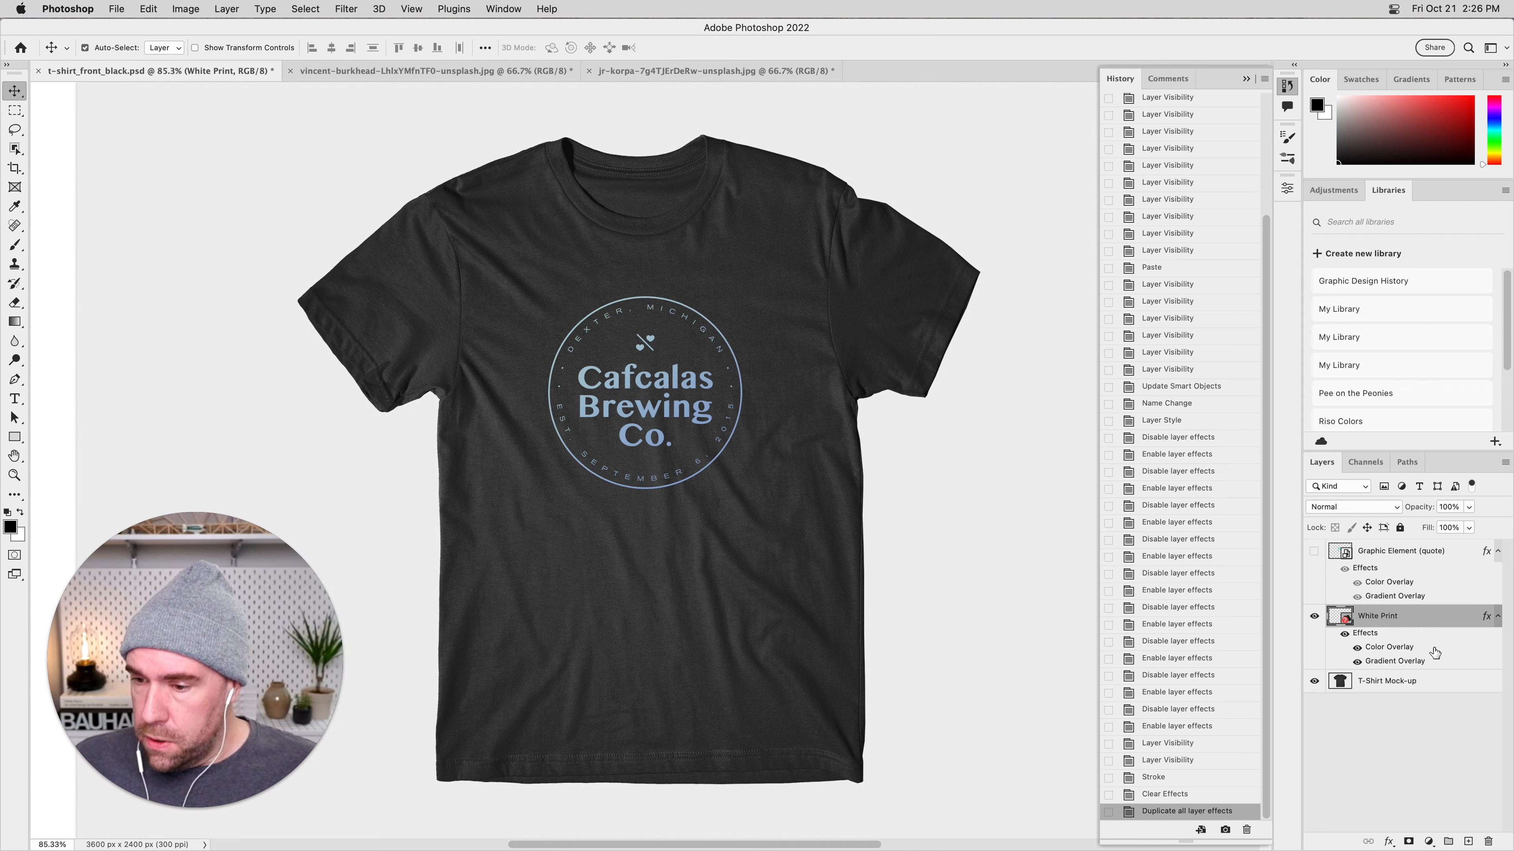
pyautogui.press('super+z')
pyautogui.rightClick(1486, 552)
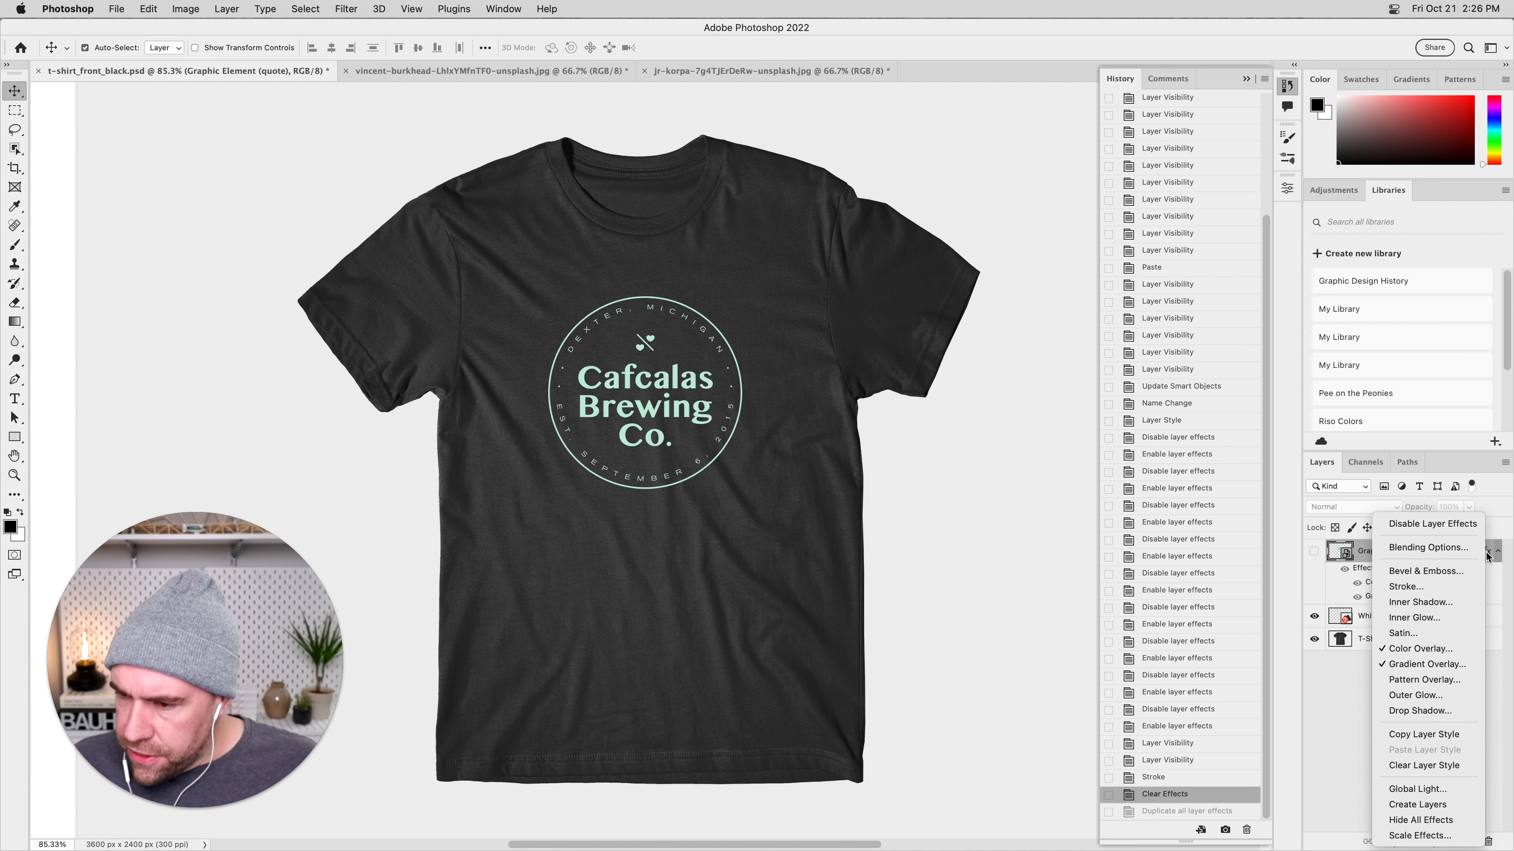
pyautogui.click(1343, 735)
pyautogui.click(1342, 735)
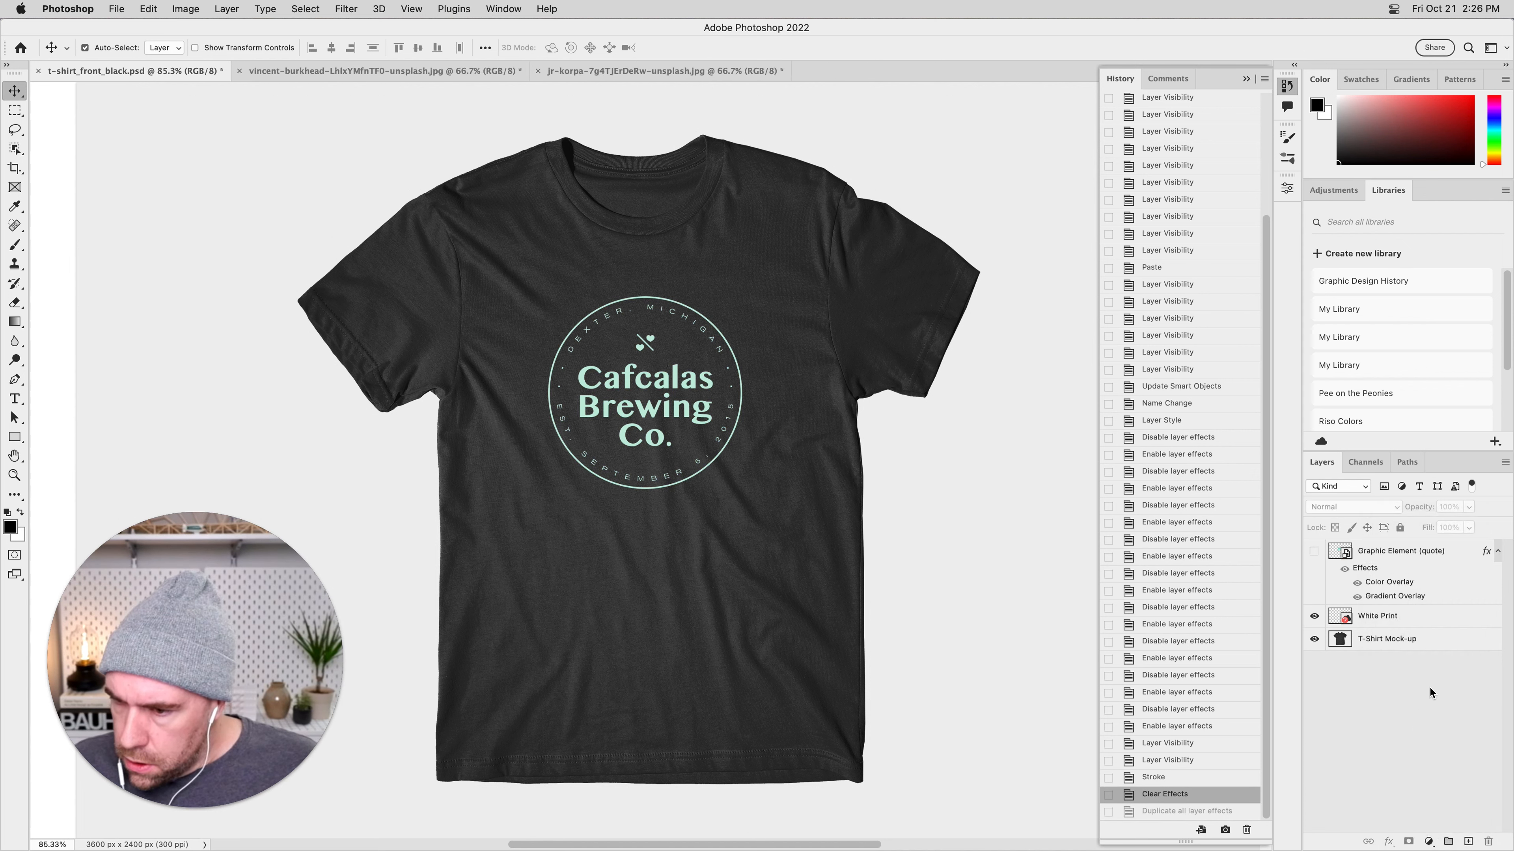
pyautogui.click(1459, 553)
pyautogui.rightClick(1459, 553)
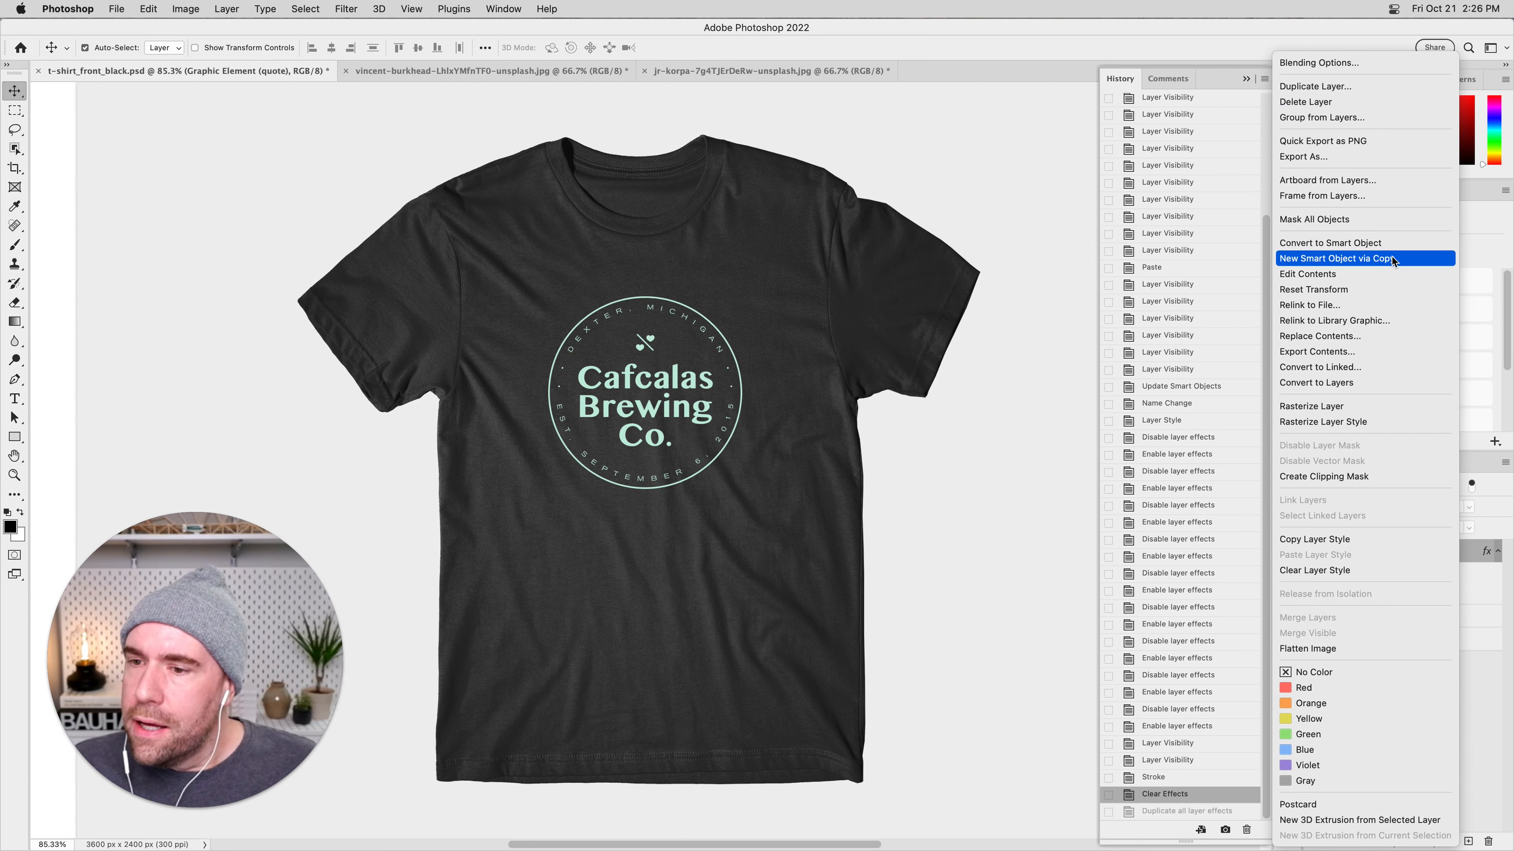
pyautogui.press('Escape')
pyautogui.click(1385, 704)
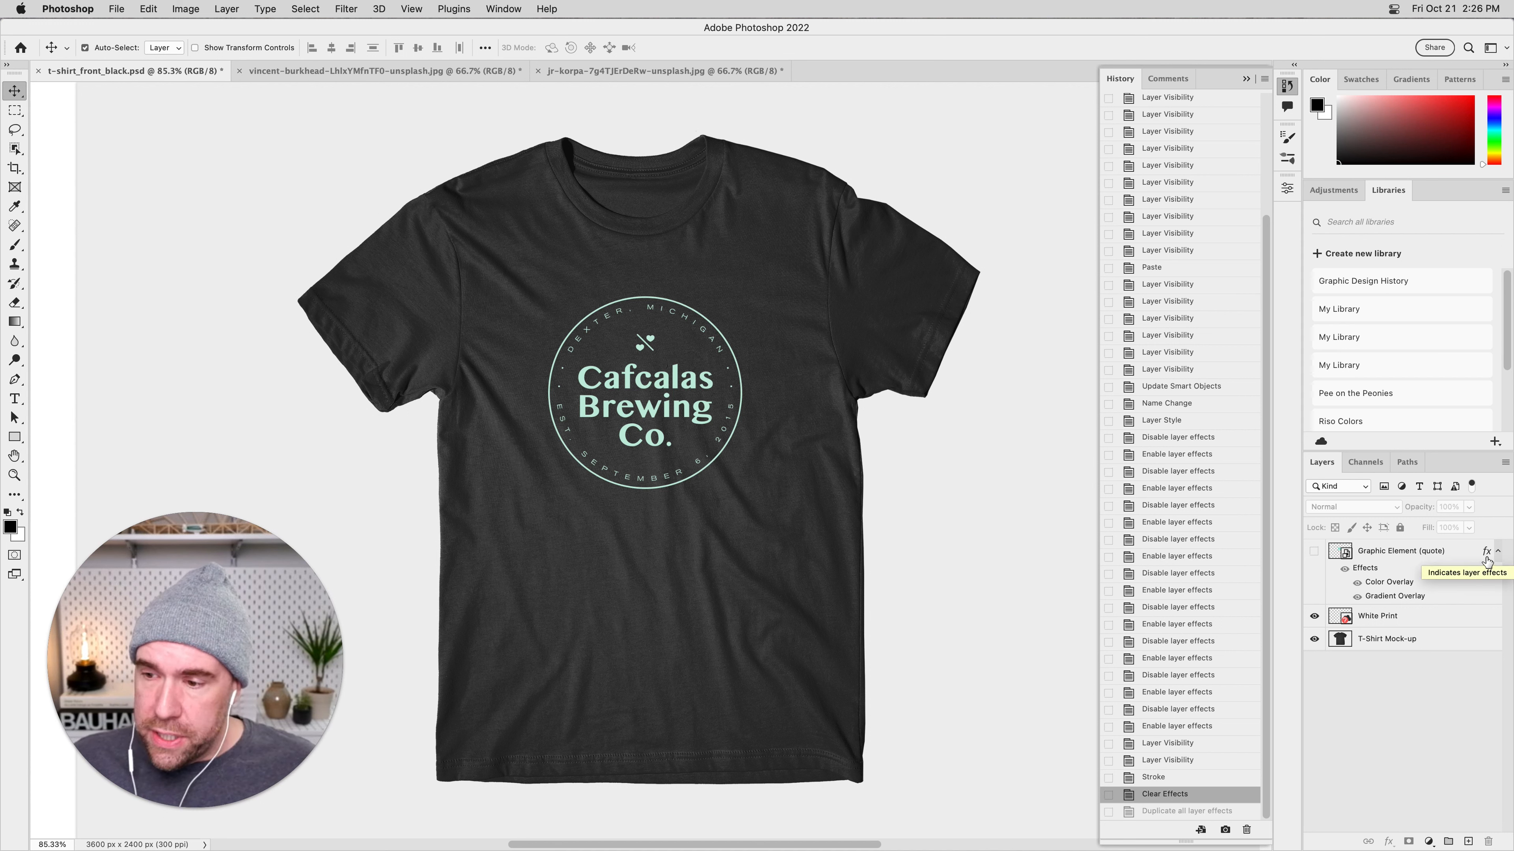
# Copy the quote layer's Color Overlay and Gradient Overlay onto White Print, and show the quote again in place of White Print.
pyautogui.moveTo(1486, 561); pyautogui.dragTo(1488, 618)
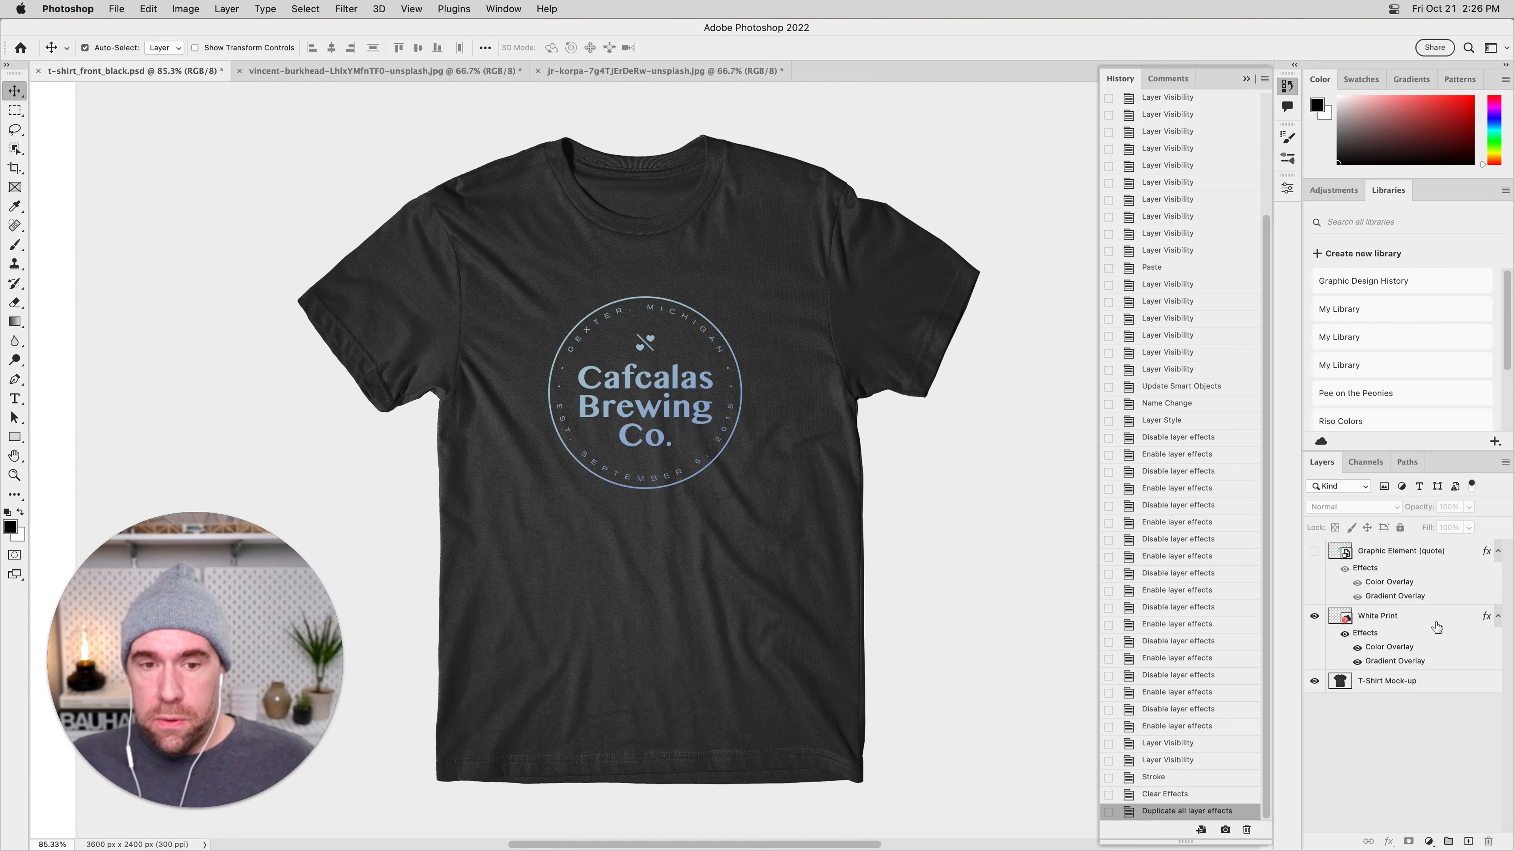
pyautogui.click(1314, 617)
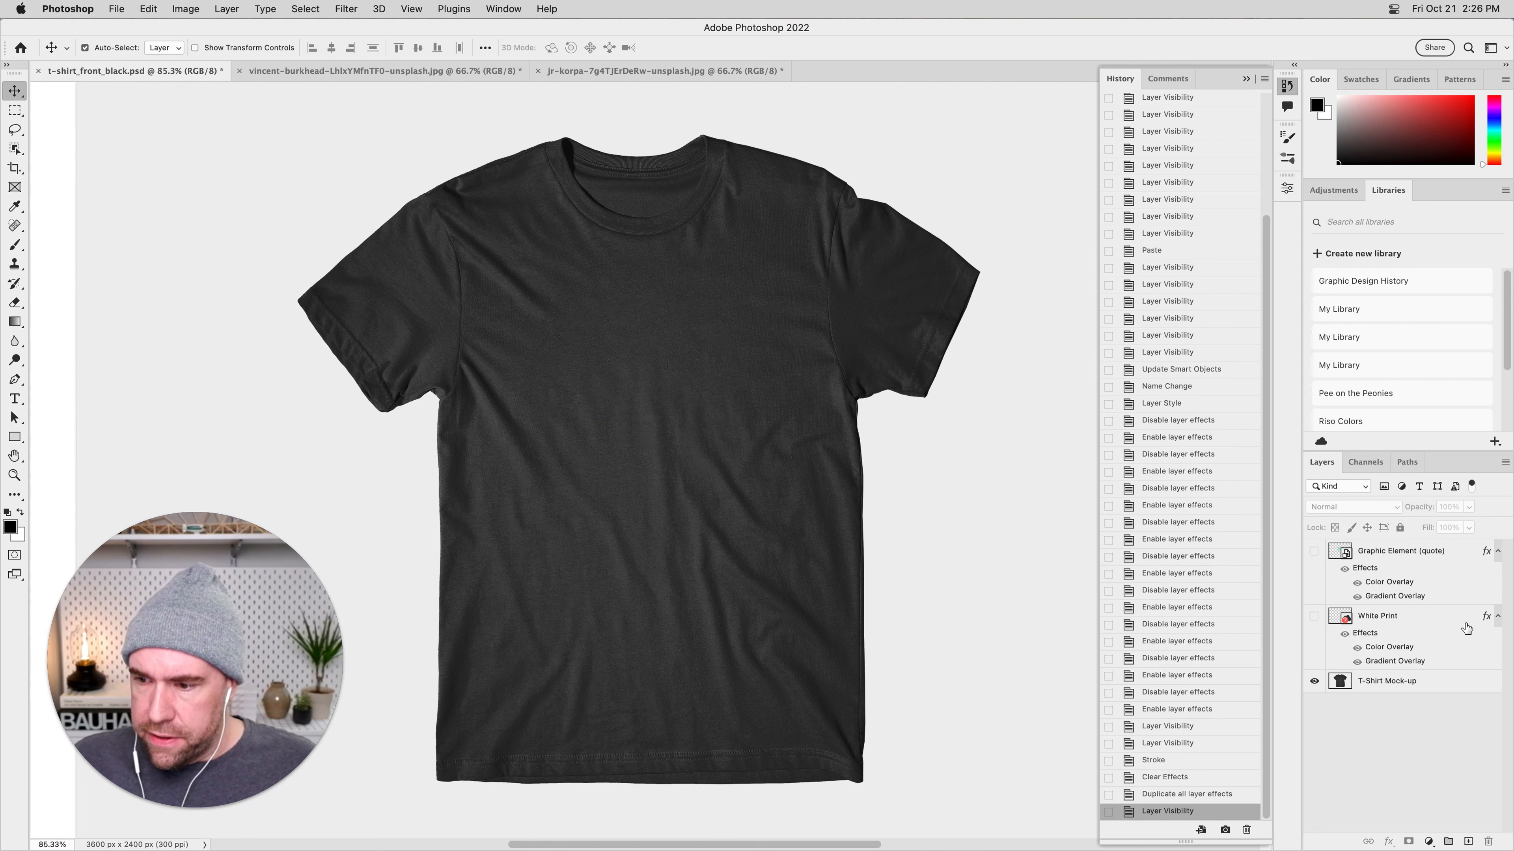
pyautogui.click(1498, 616)
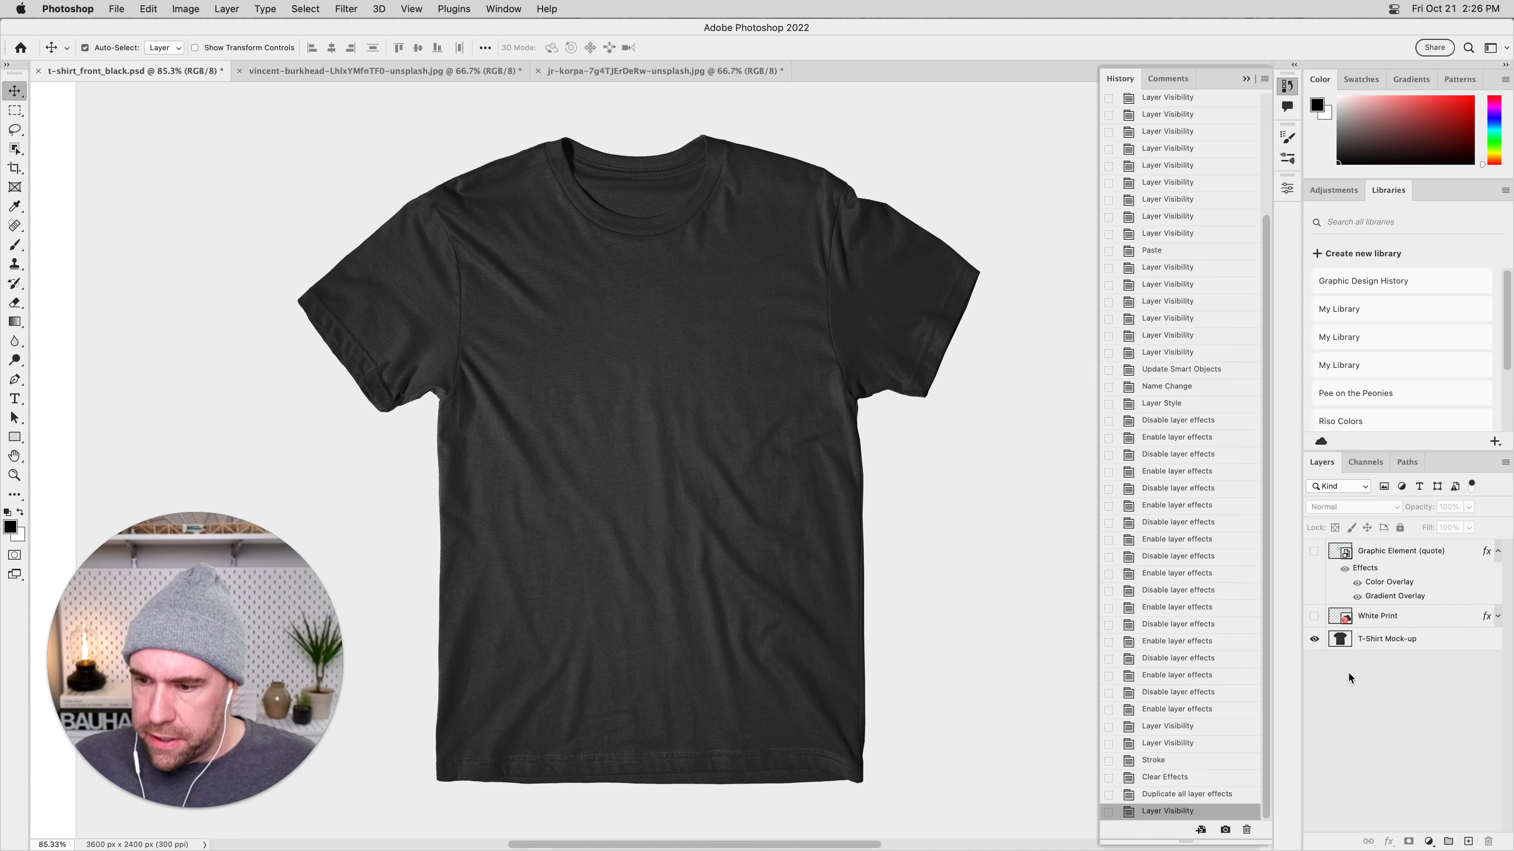
pyautogui.click(1314, 551)
pyautogui.click(1497, 551)
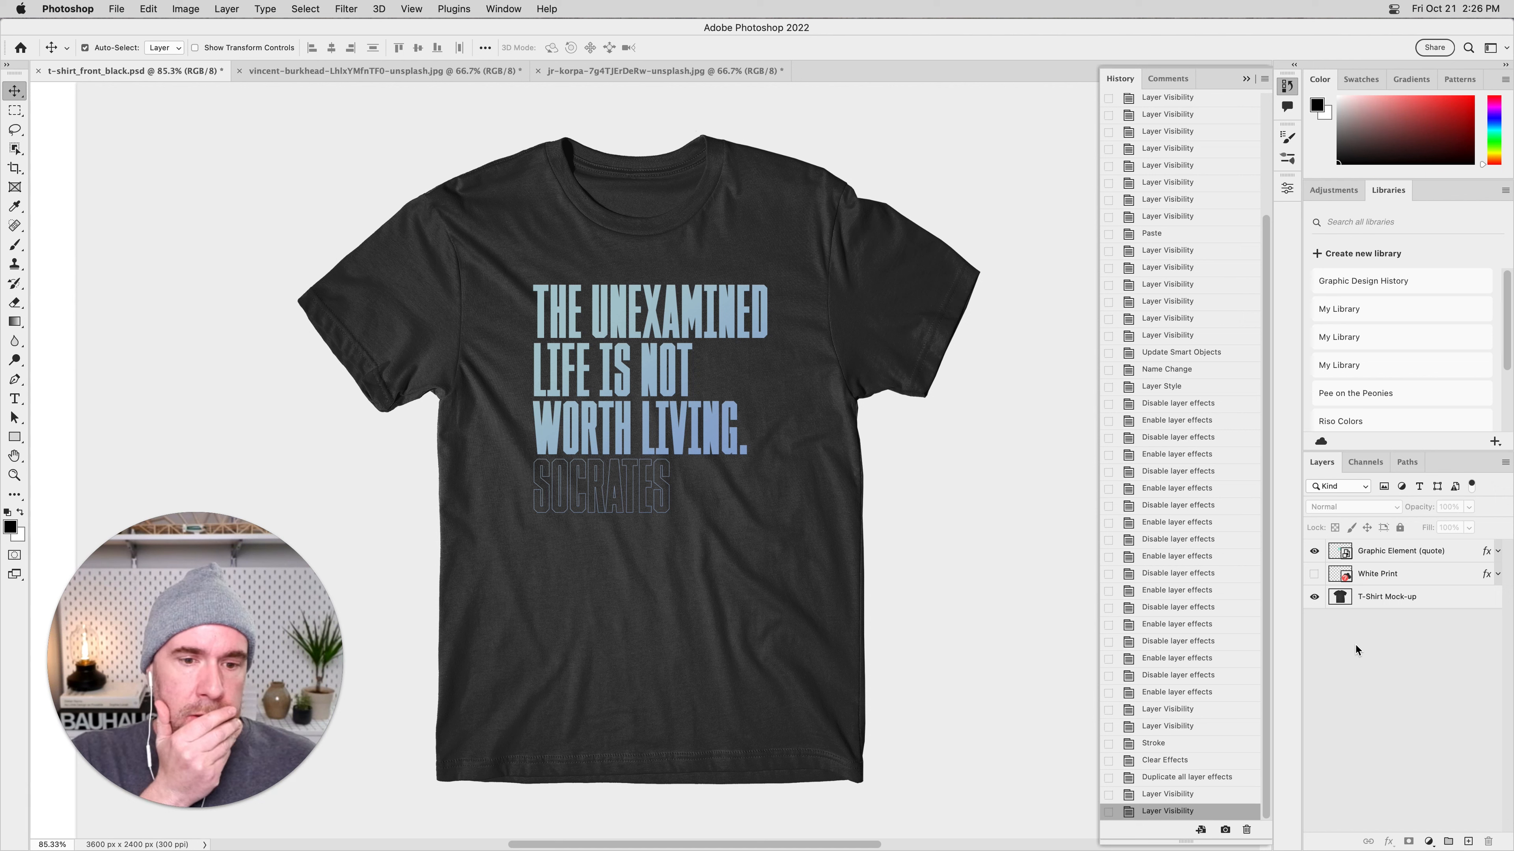
# Switch to Chrome and browse the Unsplash Texture collection for textures suited to the T-shirt print.
pyautogui.press('super+Tab')
pyautogui.press('super+Tab')
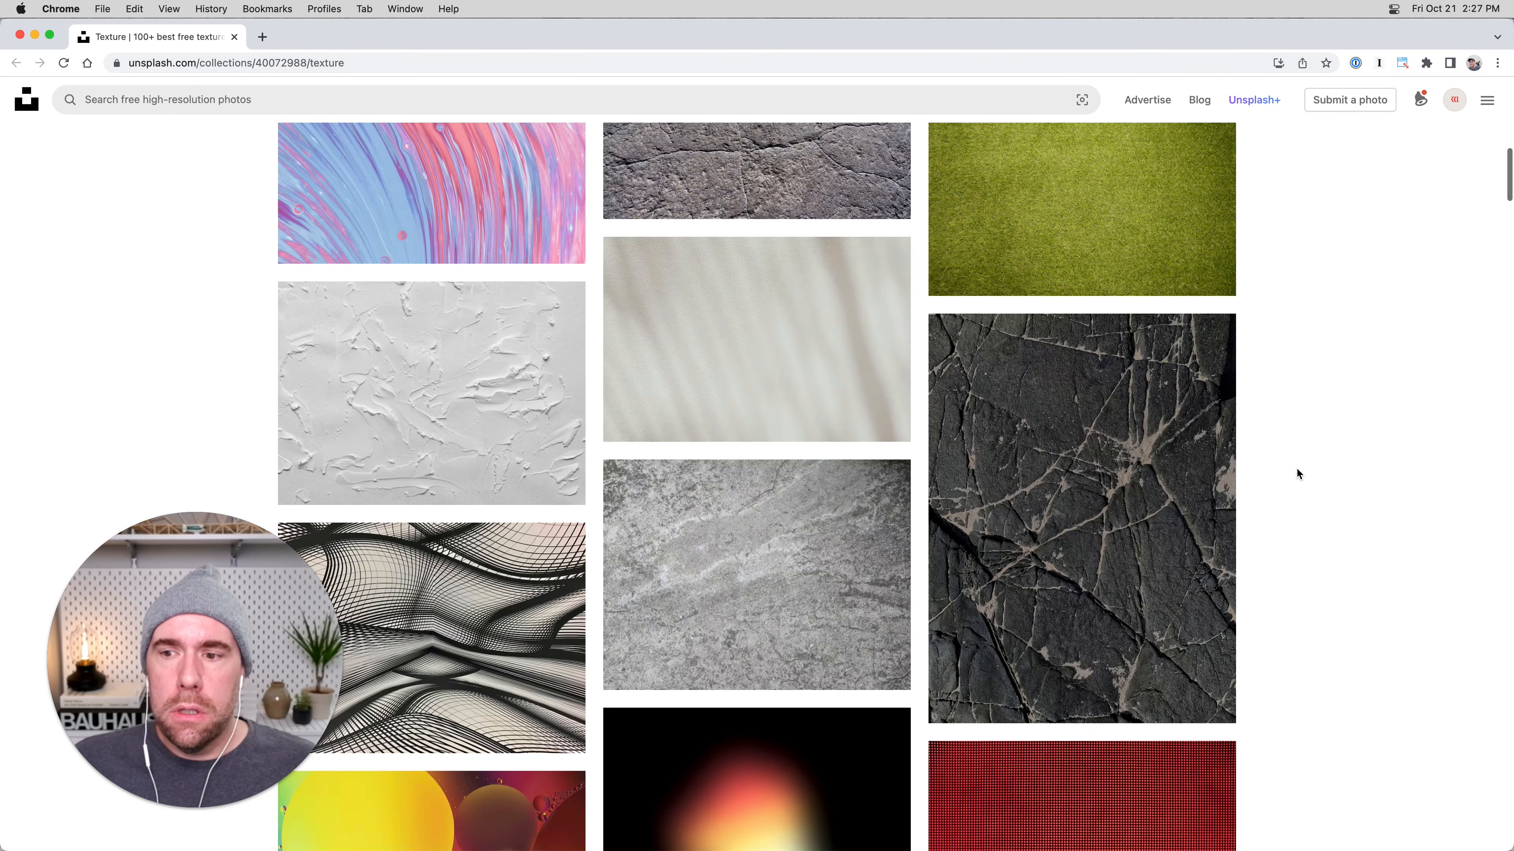
pyautogui.scroll(3, 1311, 474)
pyautogui.scroll(5, 1323, 473)
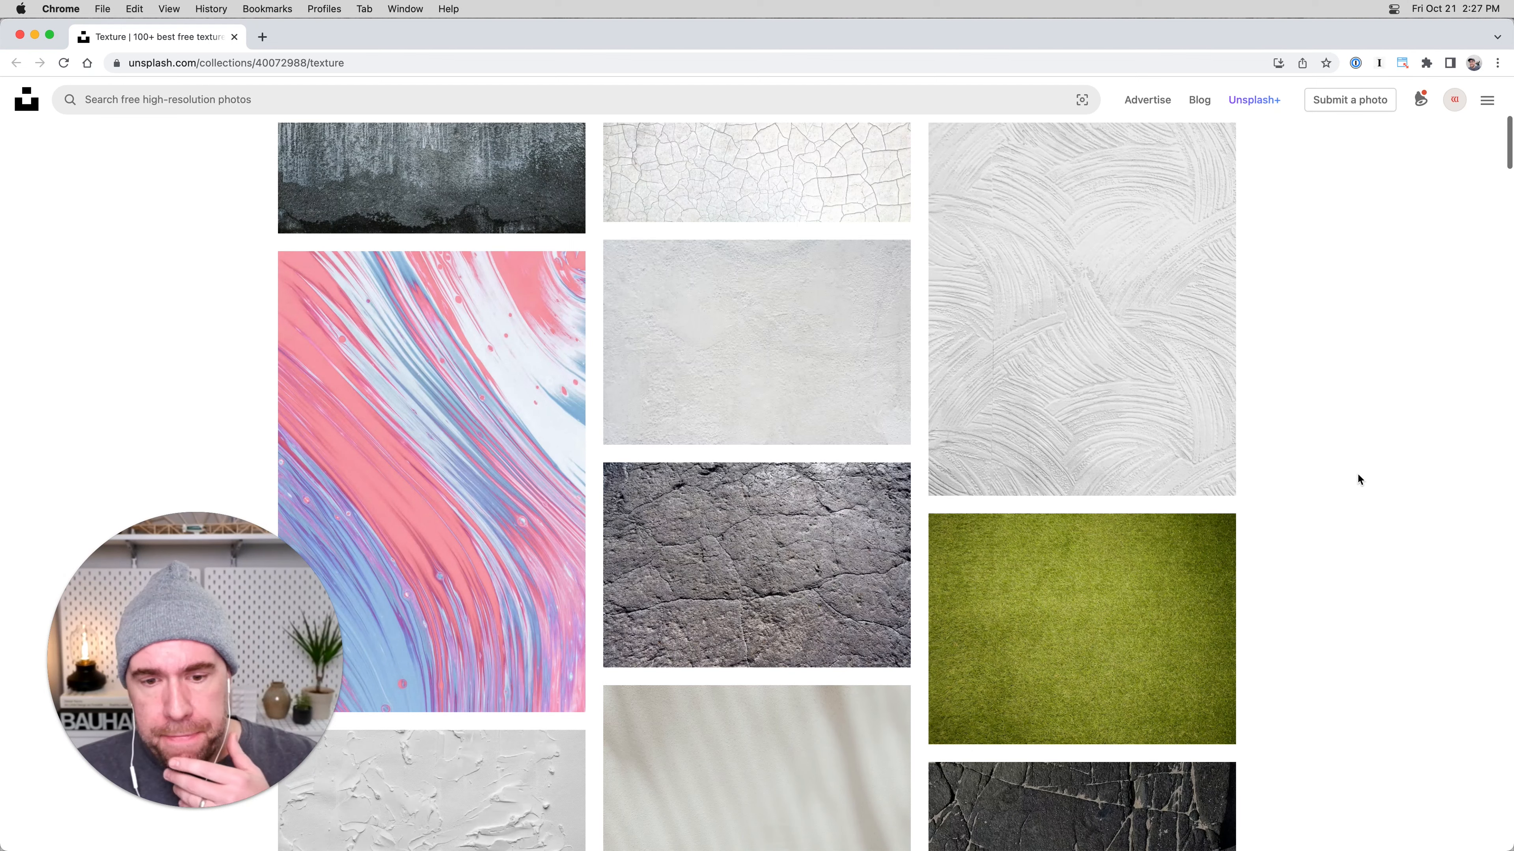
pyautogui.scroll(3, 1356, 477)
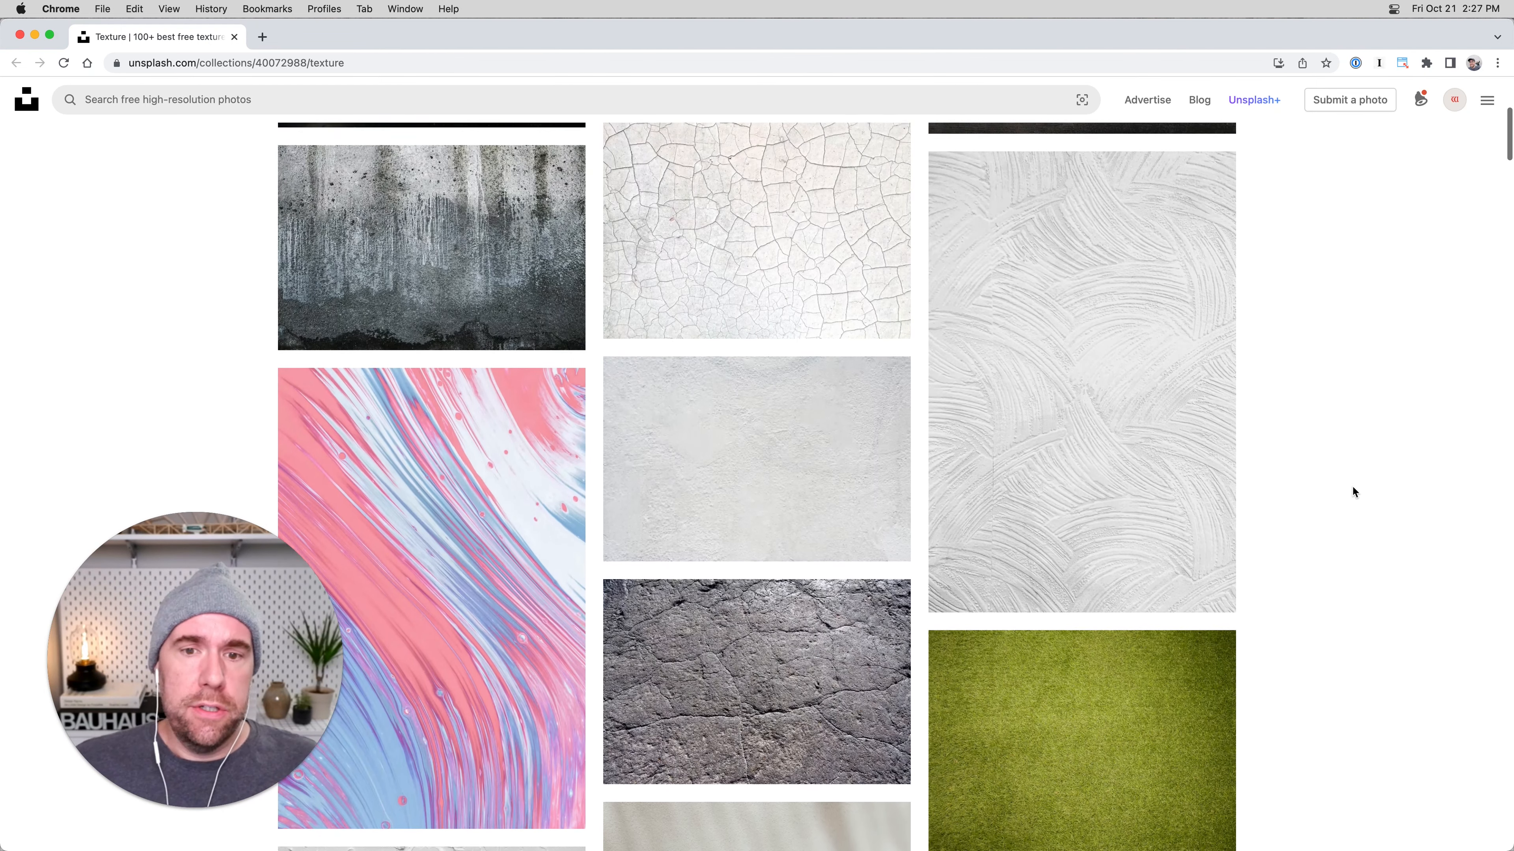
pyautogui.scroll(-9, 1352, 493)
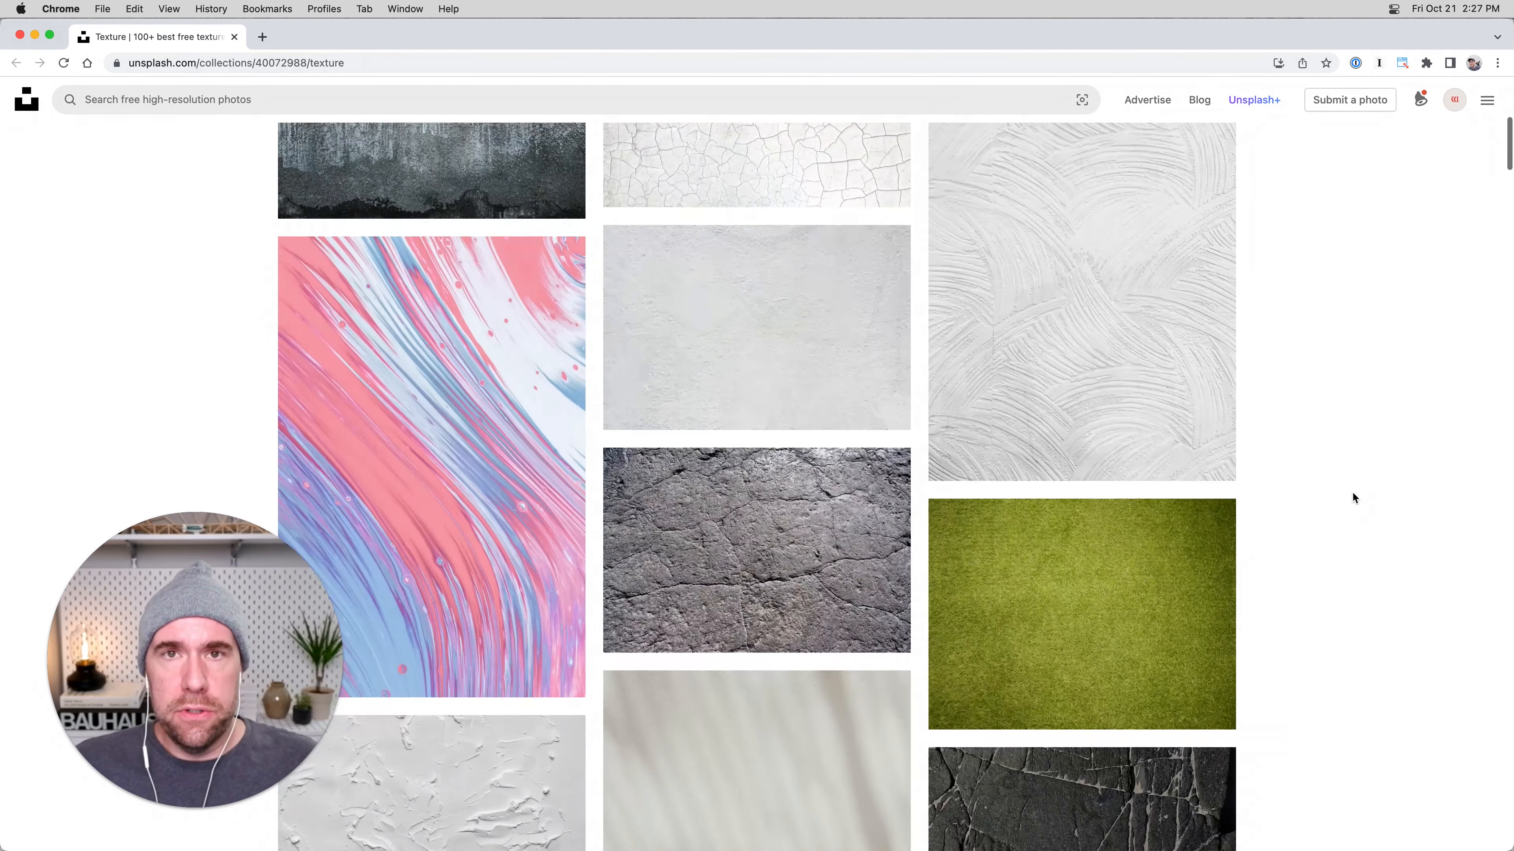
pyautogui.scroll(-8, 1353, 495)
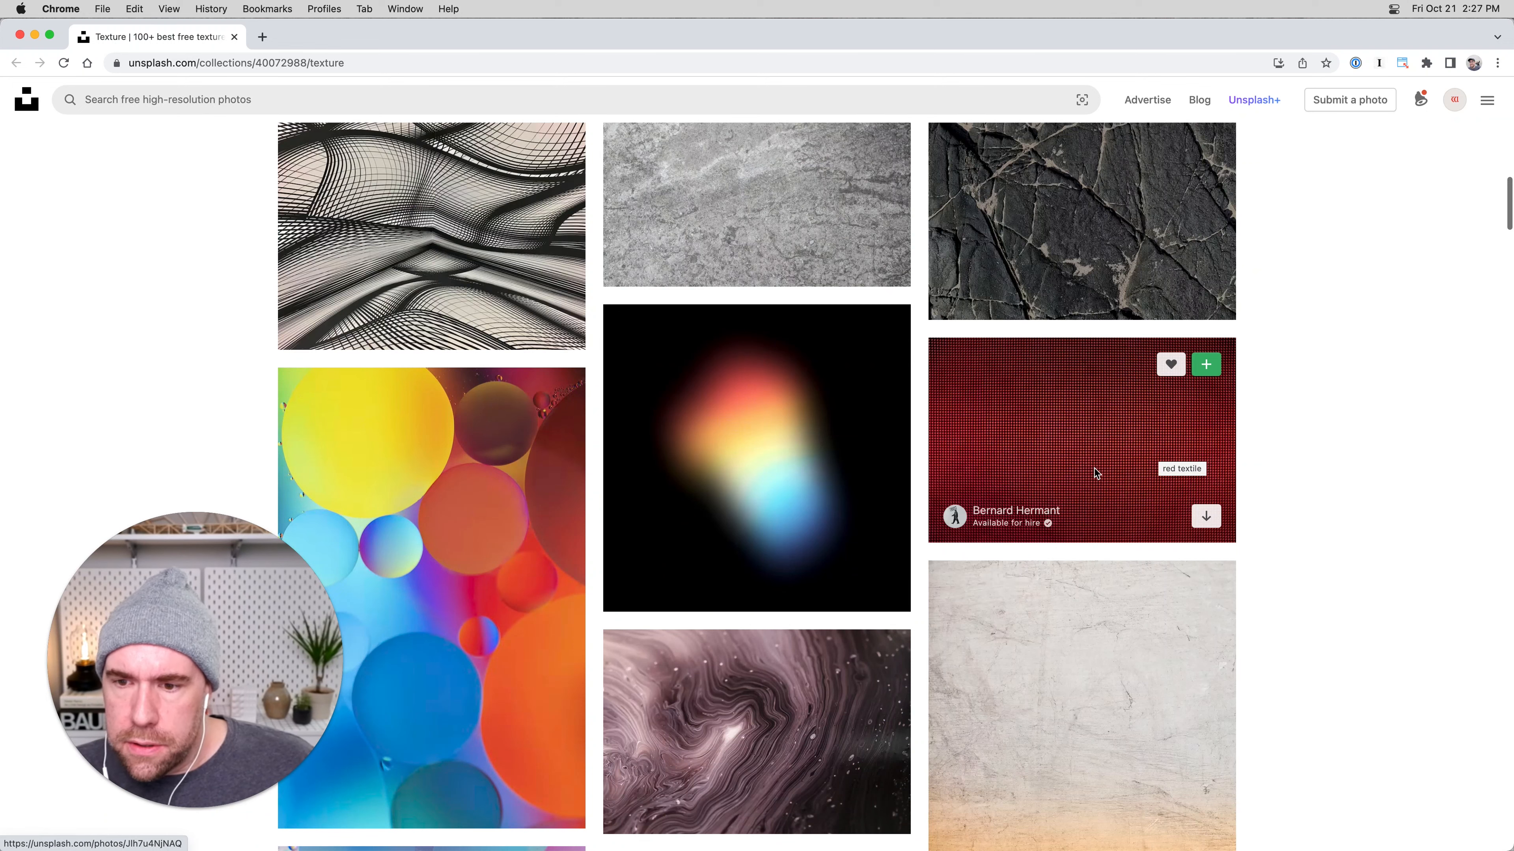
pyautogui.scroll(-1, 1095, 454)
pyautogui.scroll(-8, 1097, 435)
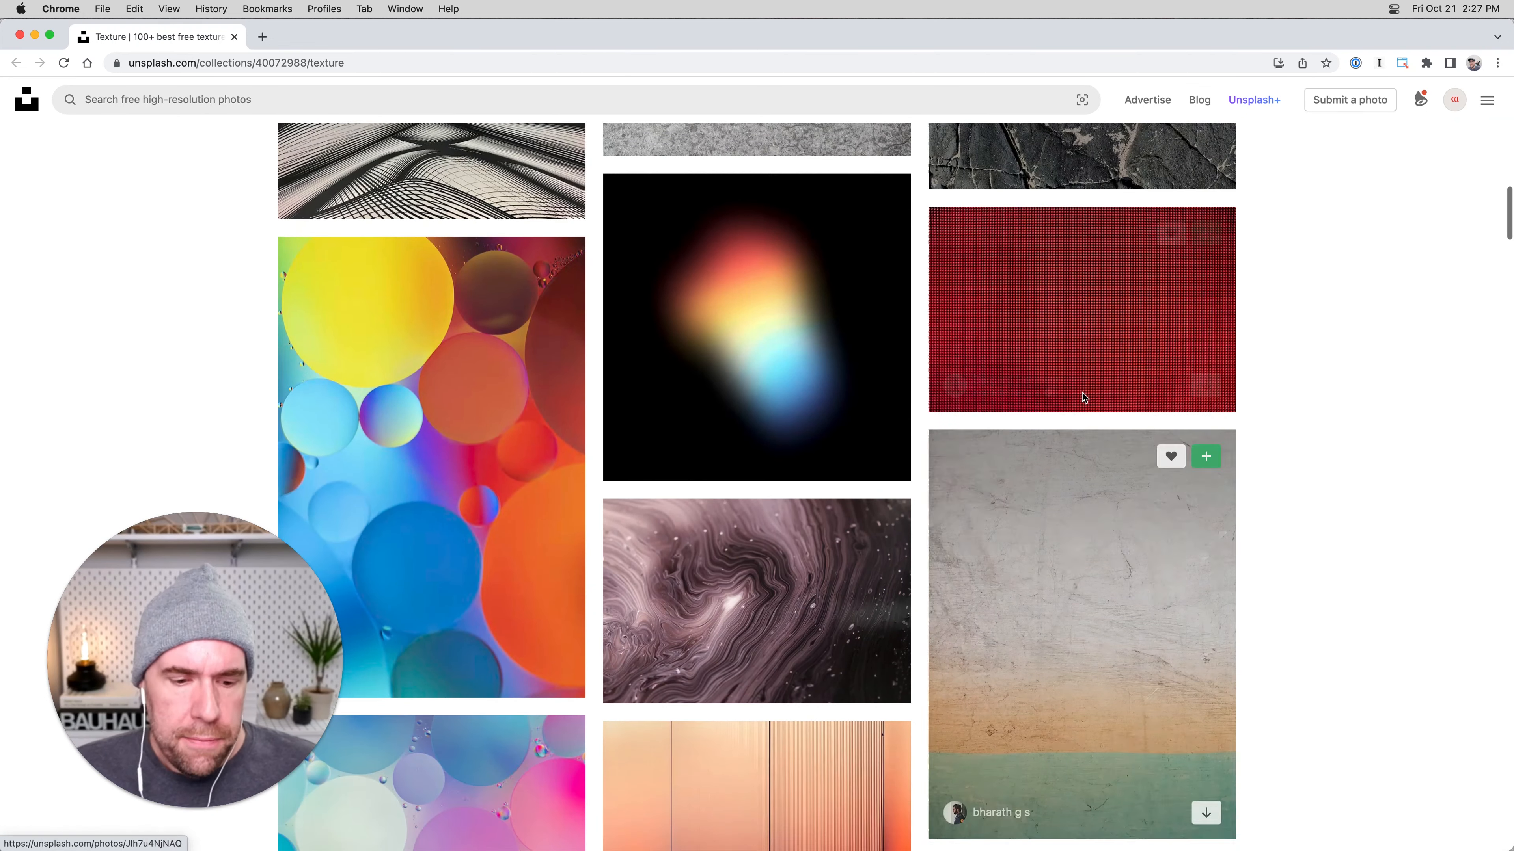
pyautogui.scroll(-10, 1079, 410)
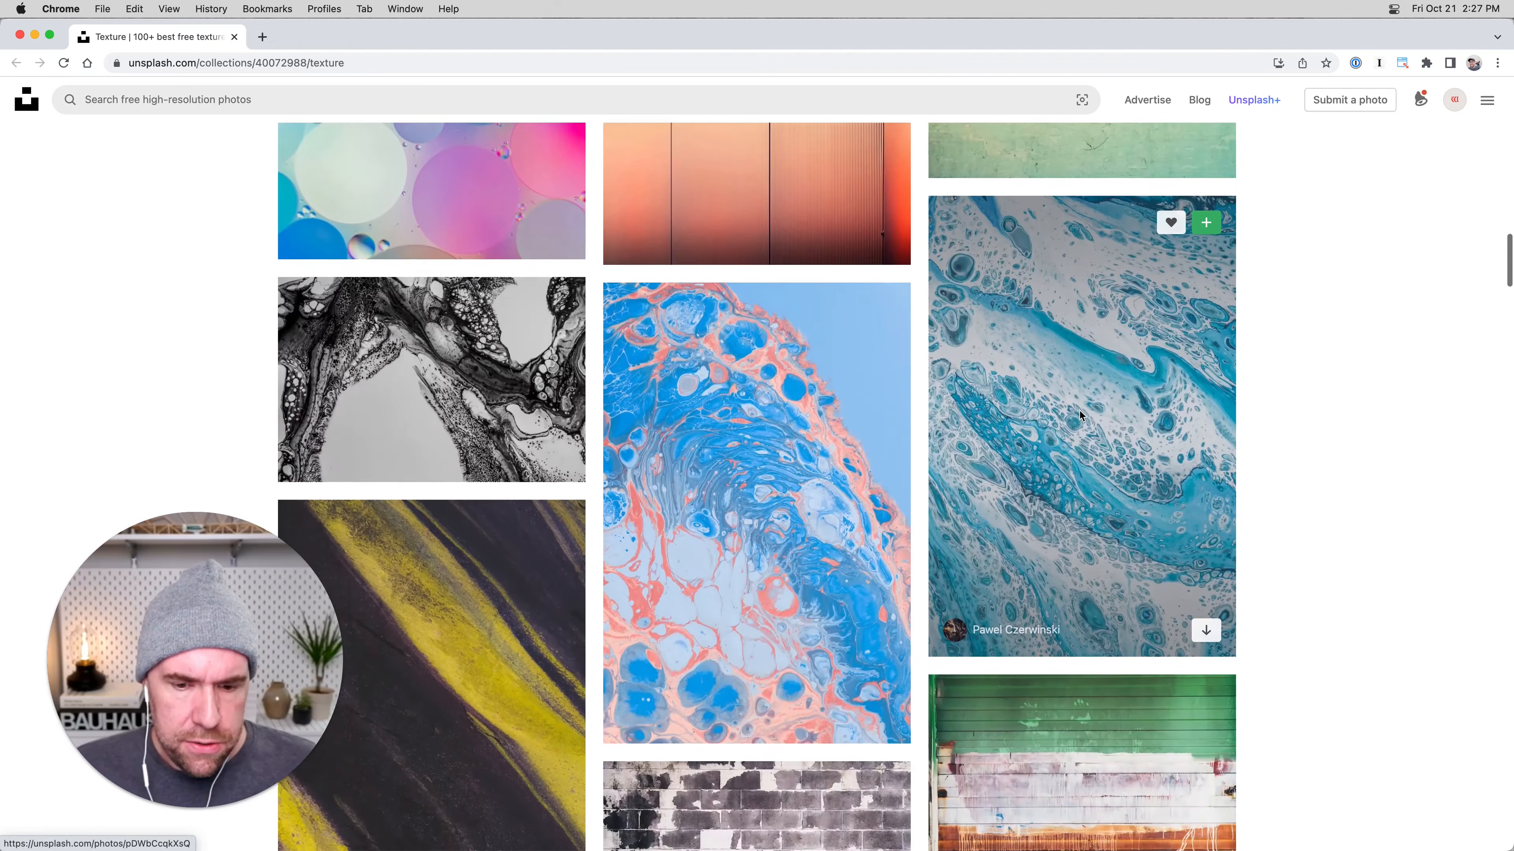
pyautogui.scroll(-8, 1268, 418)
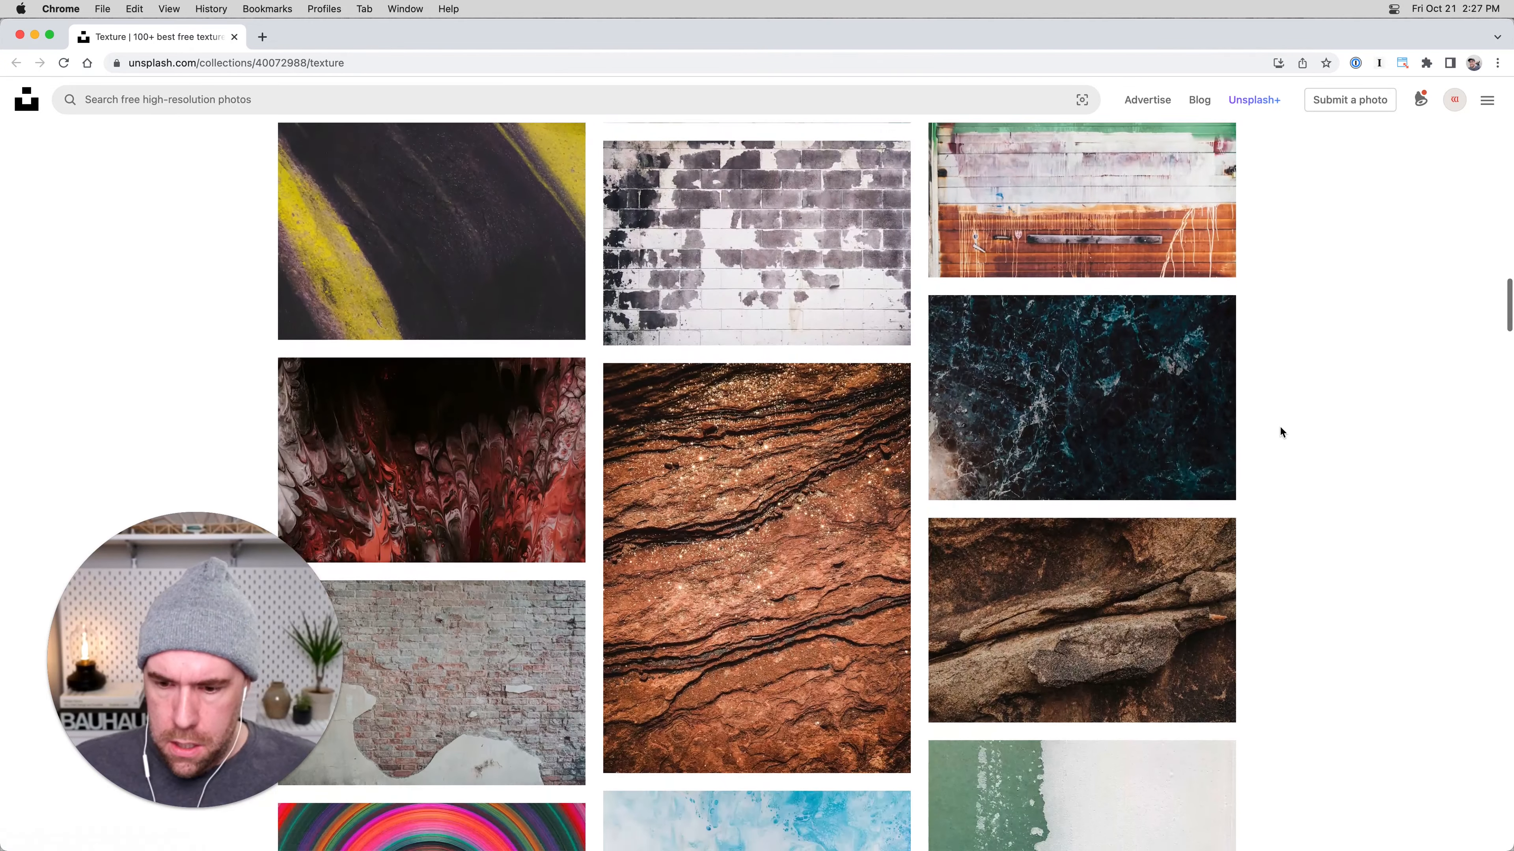
pyautogui.scroll(-10, 1289, 431)
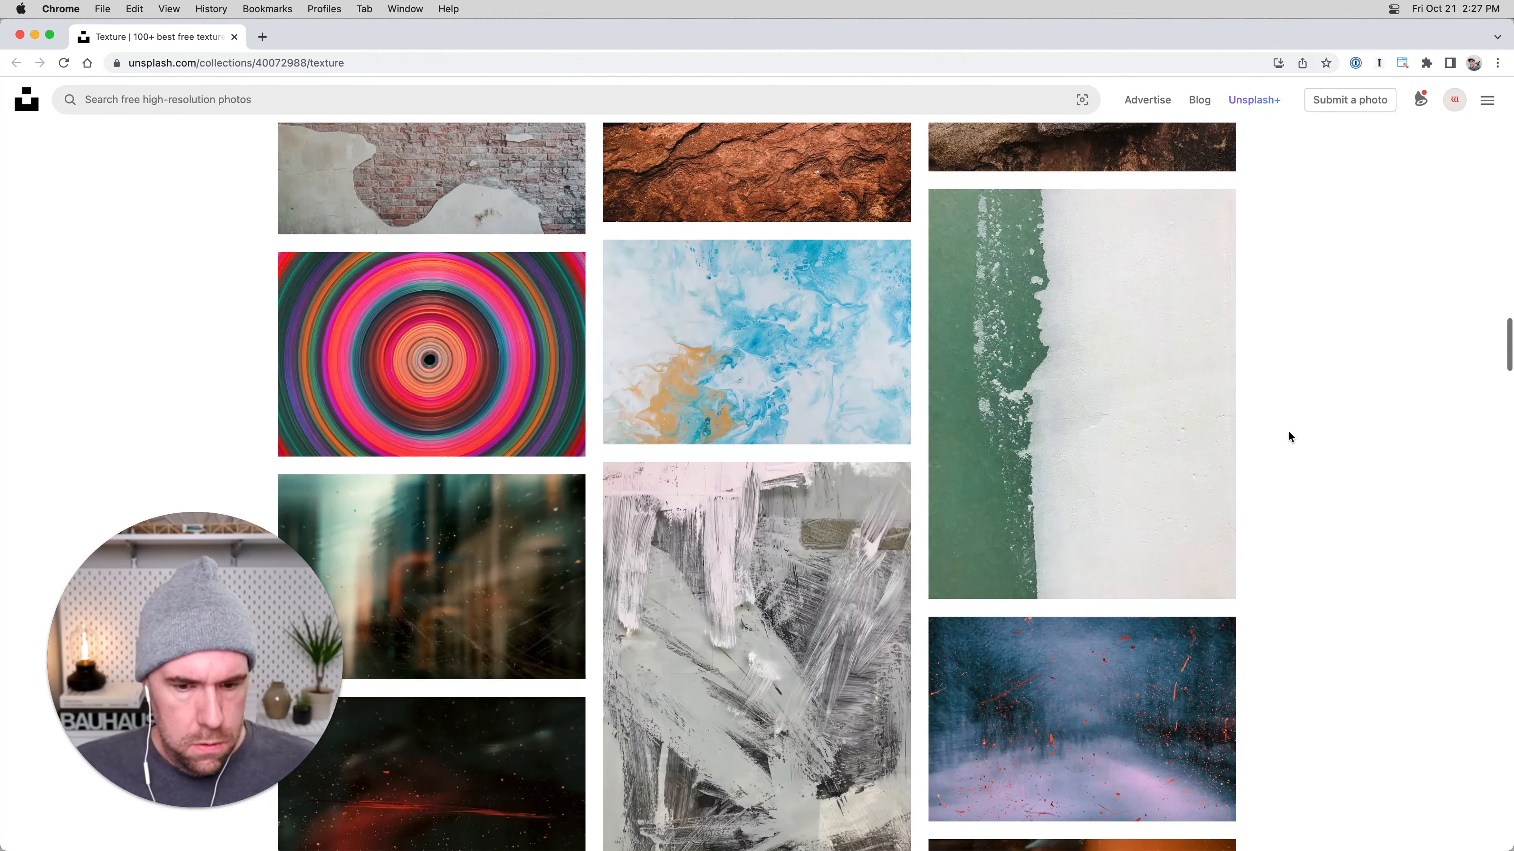
pyautogui.scroll(-14, 1290, 432)
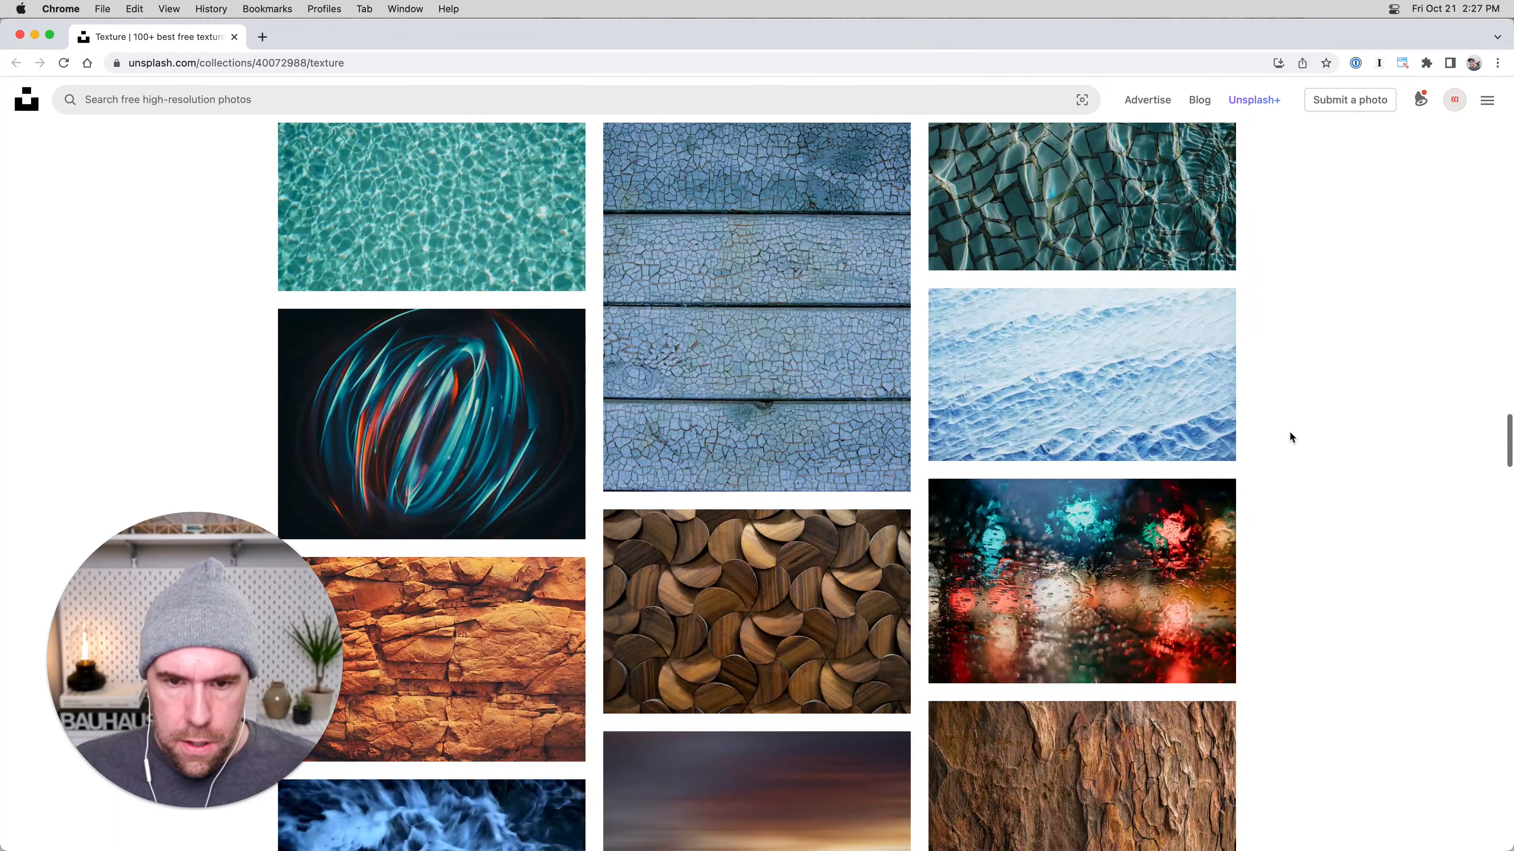
pyautogui.scroll(-2, 1290, 432)
pyautogui.scroll(-4, 1290, 437)
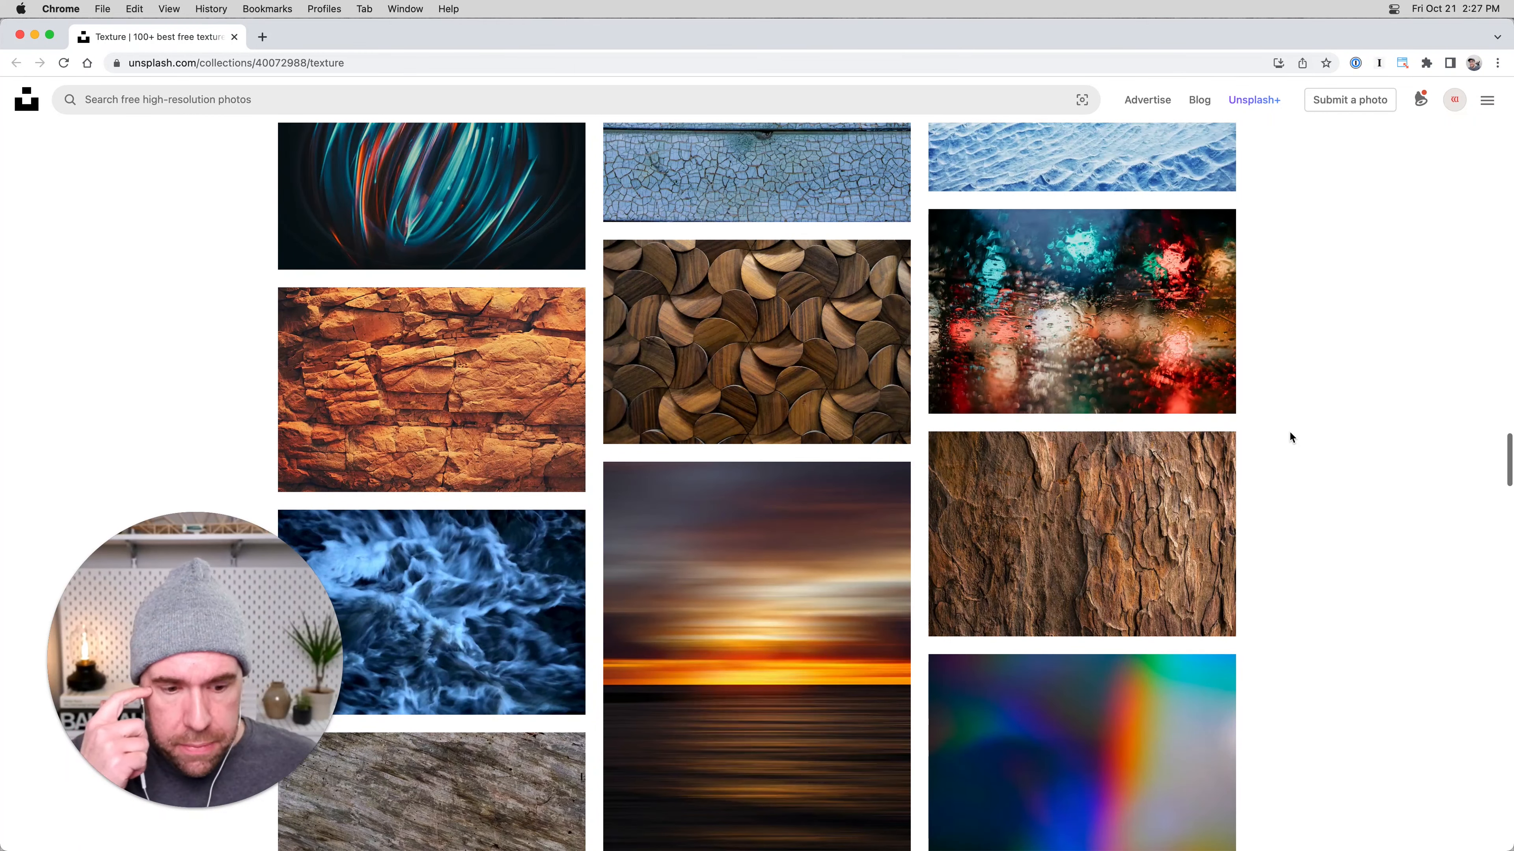
pyautogui.scroll(-2, 1115, 440)
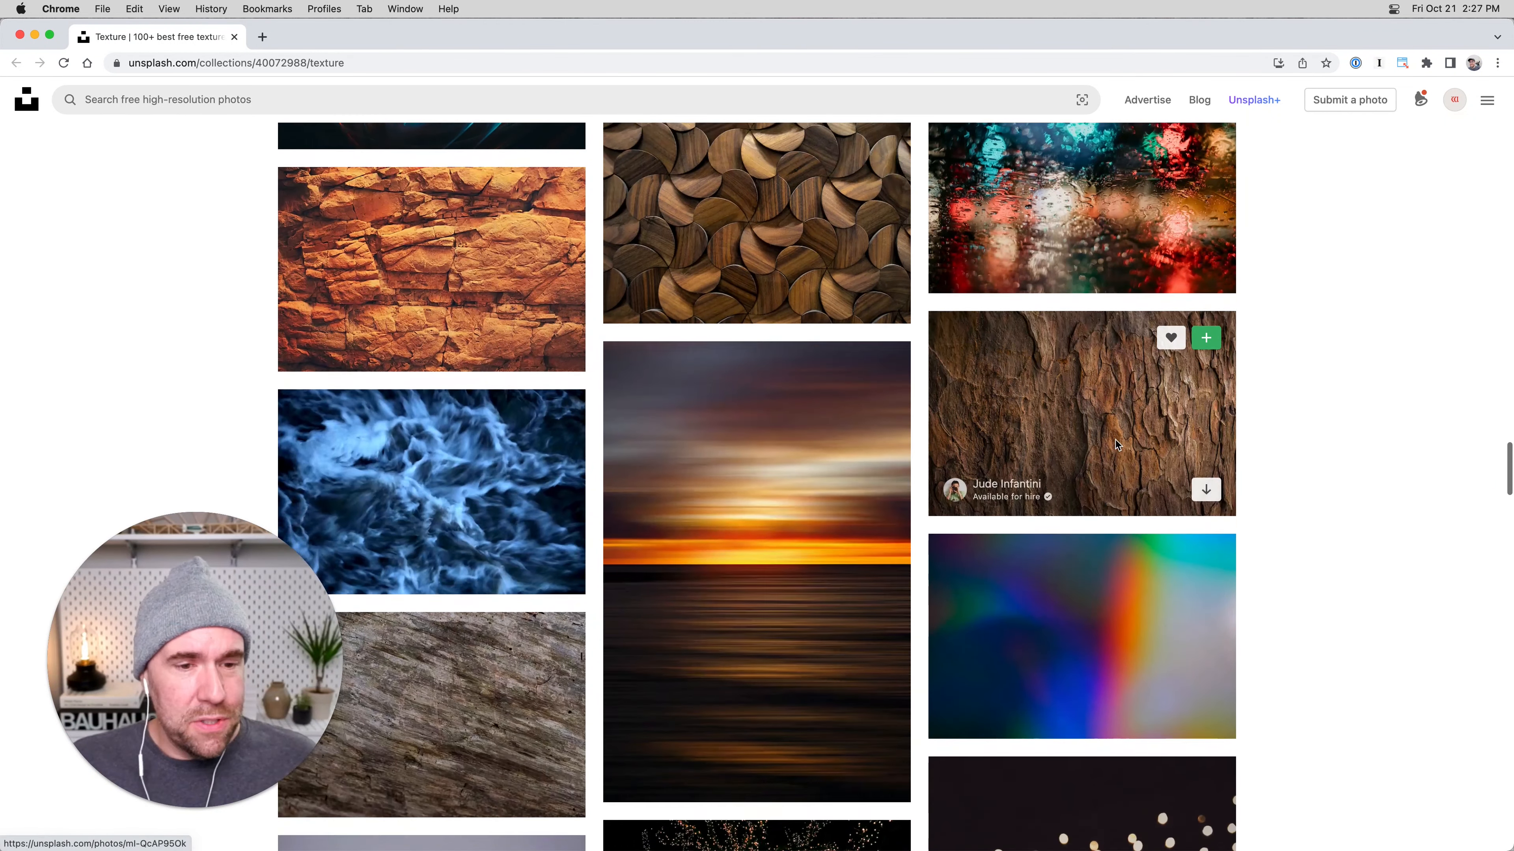
pyautogui.scroll(-6, 1115, 440)
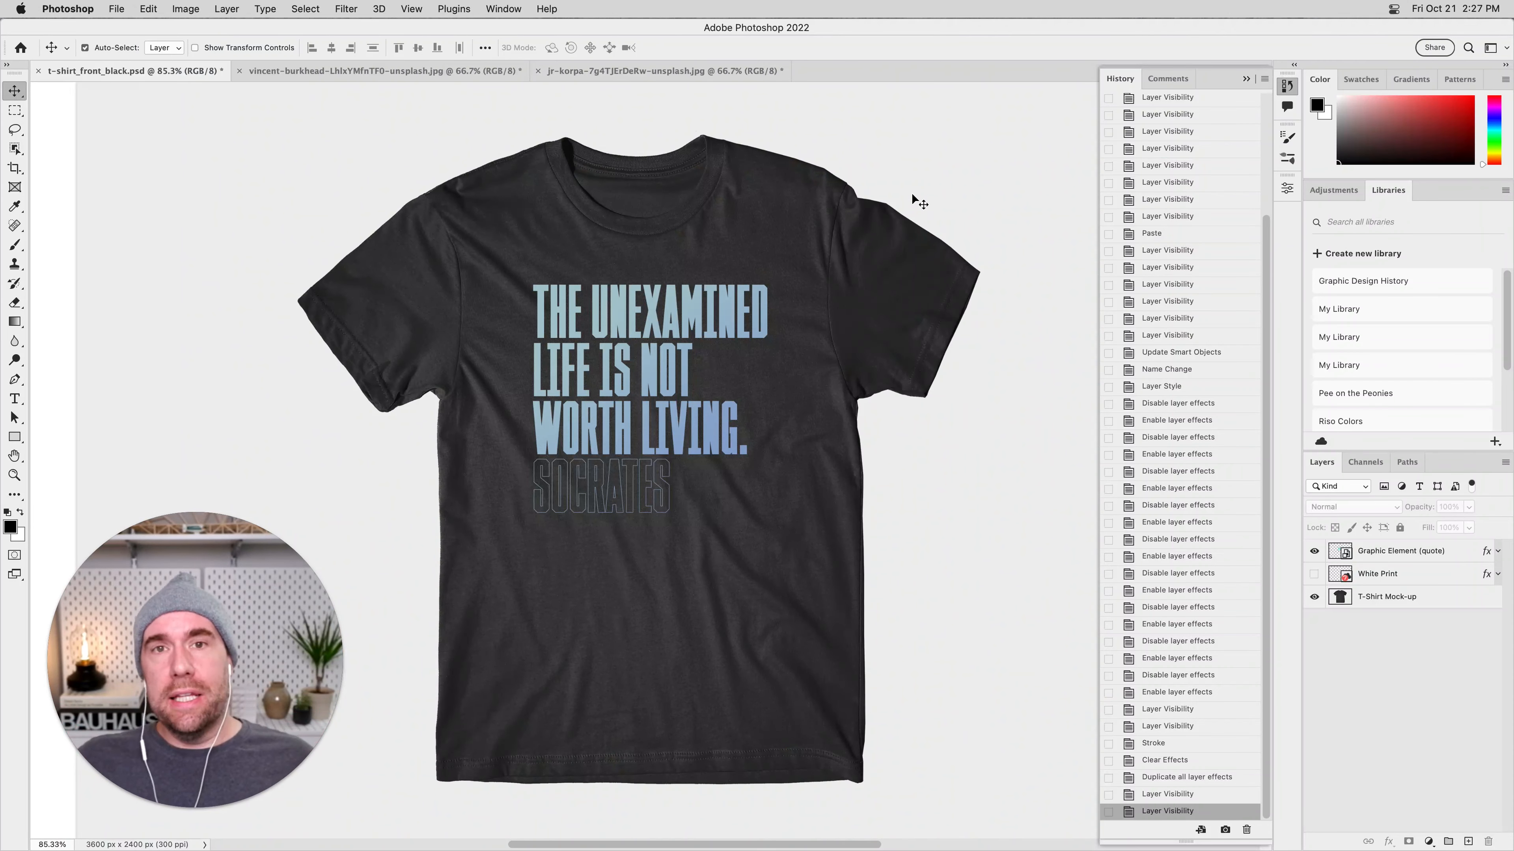
# Search further through the Texture collection, view the dark blue scratched texture photo enlarged and close it.
pyautogui.press('super+Tab')
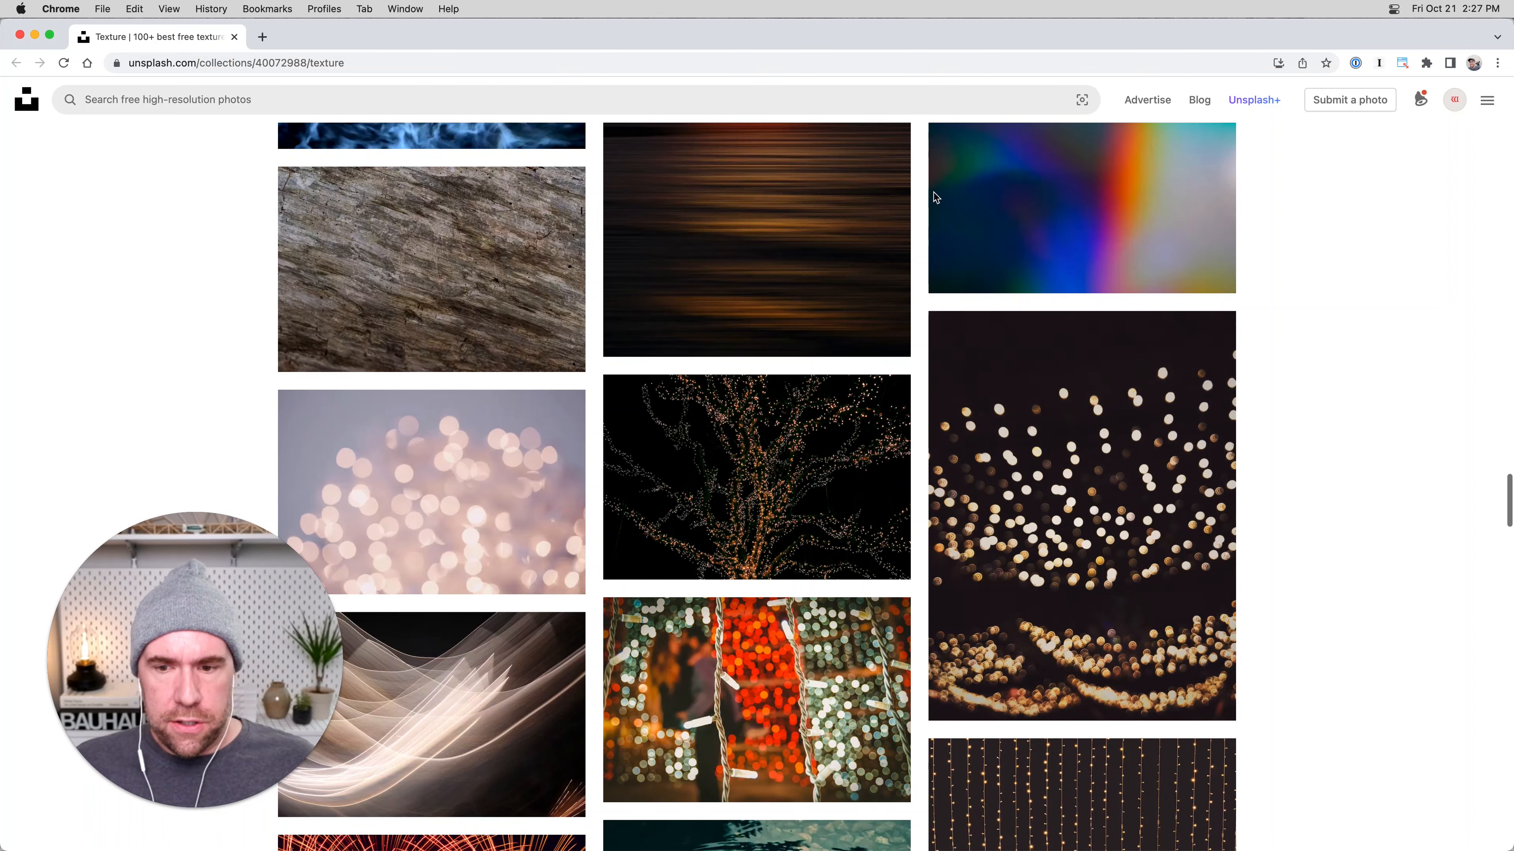
pyautogui.scroll(-4, 1073, 522)
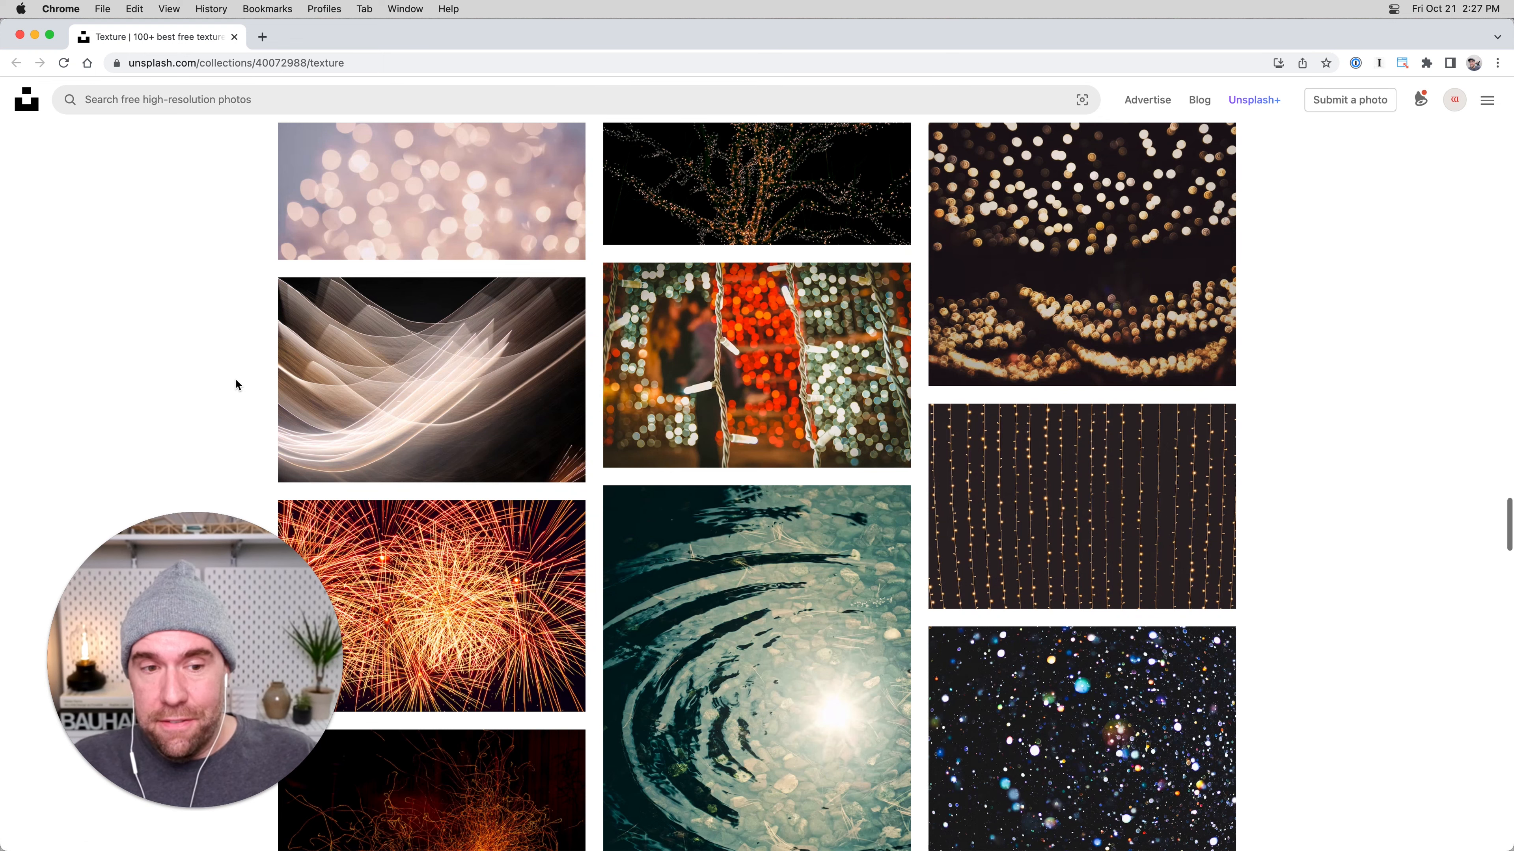
pyautogui.scroll(-6, 235, 380)
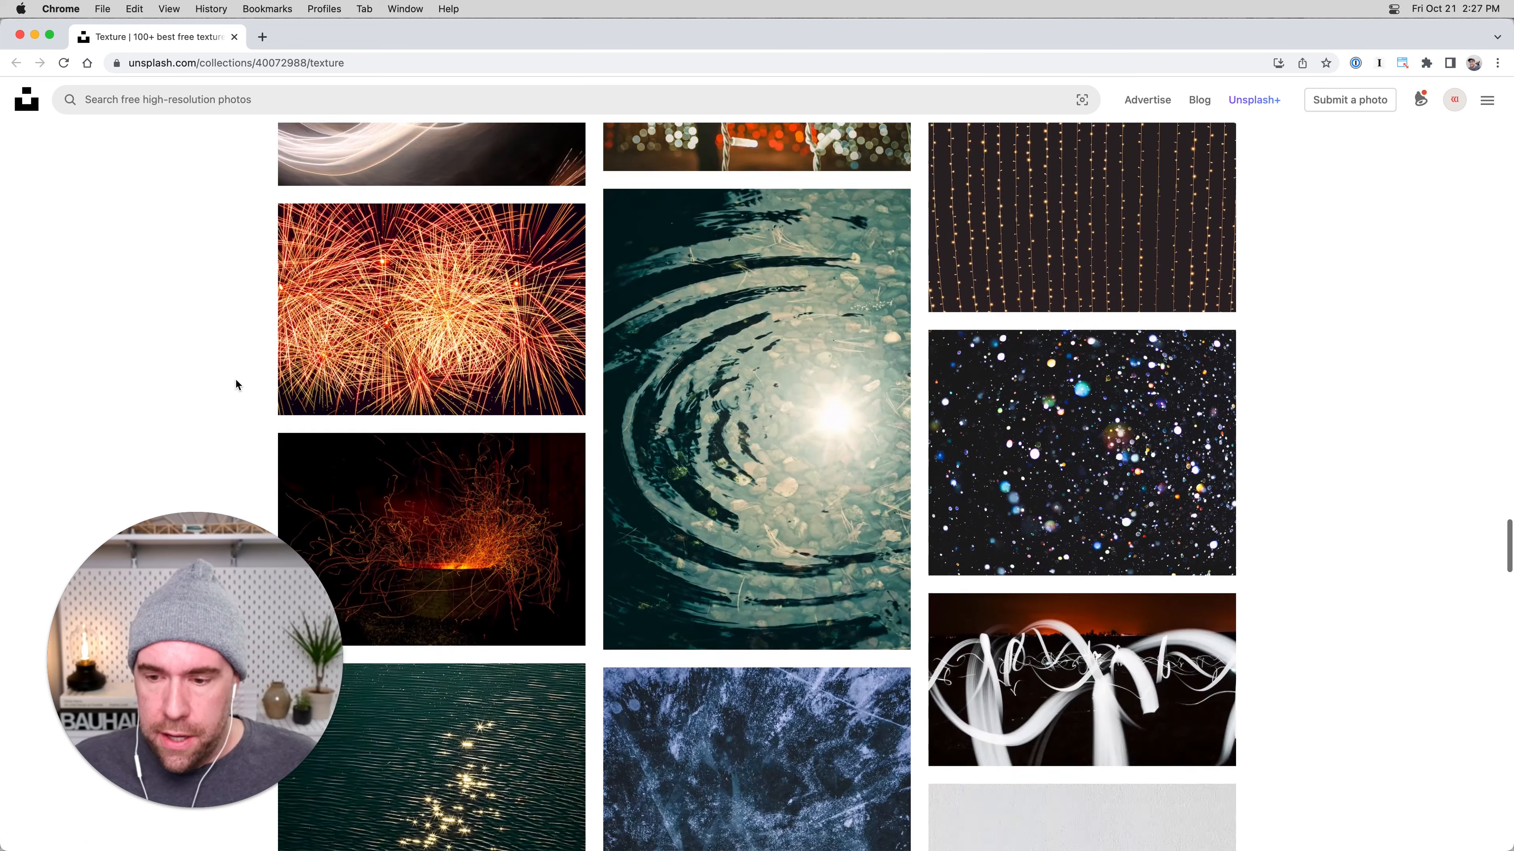
pyautogui.scroll(-5, 179, 316)
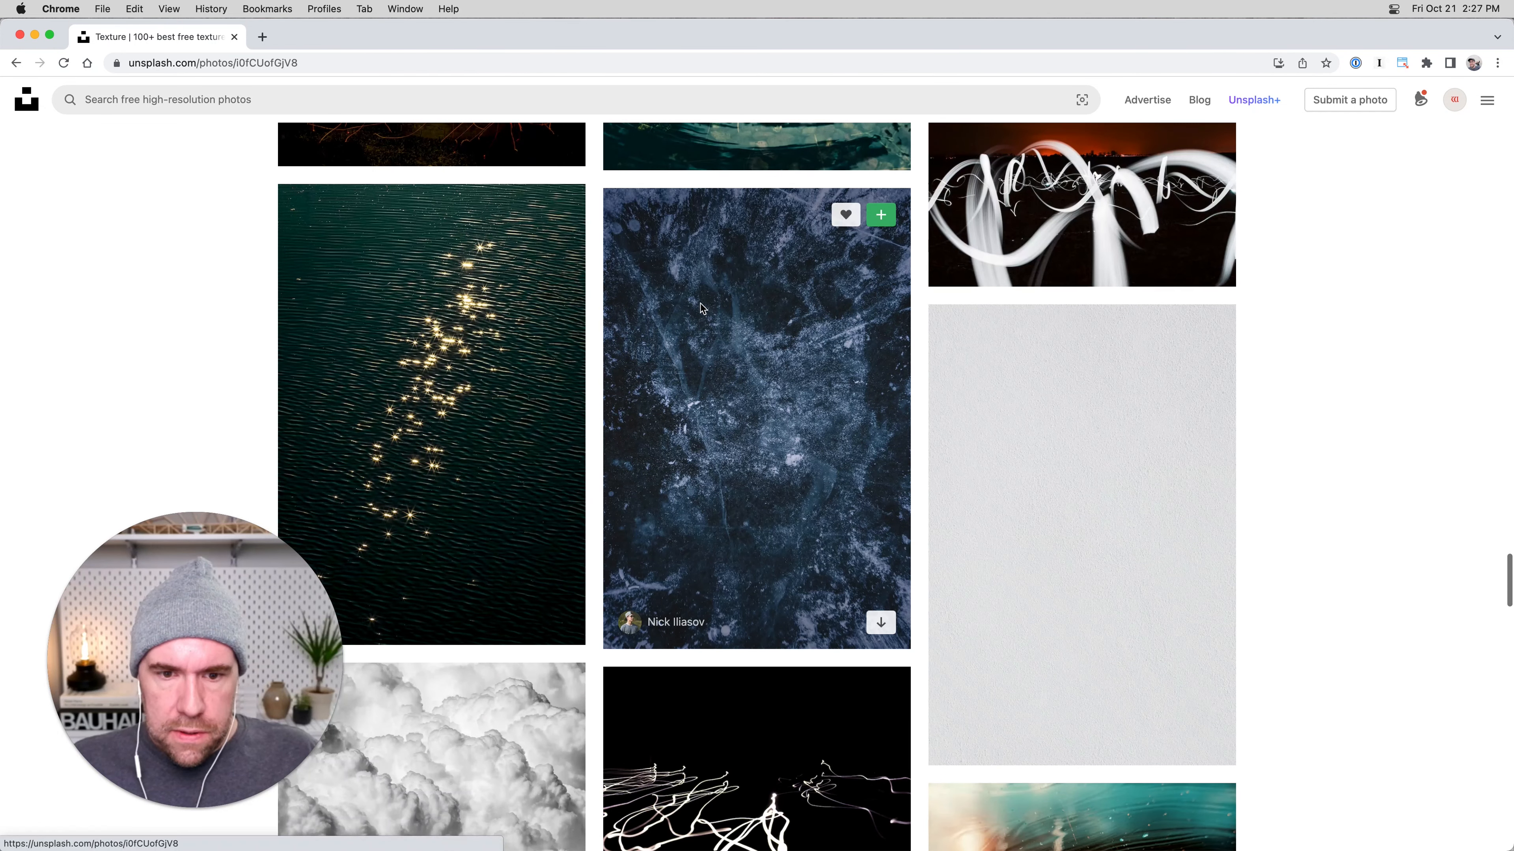
pyautogui.click(744, 438)
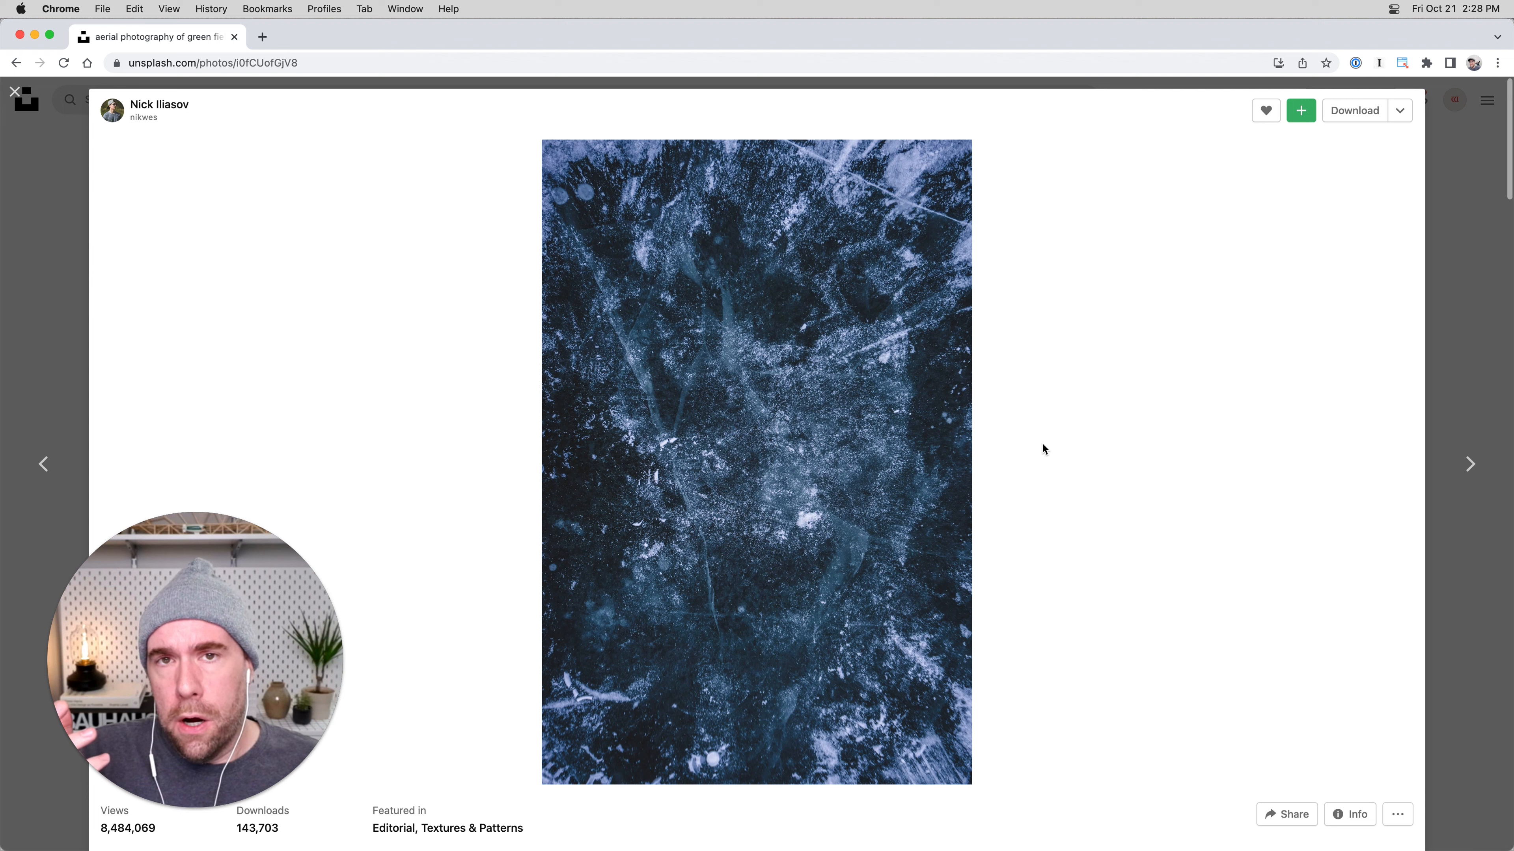
pyautogui.click(15, 92)
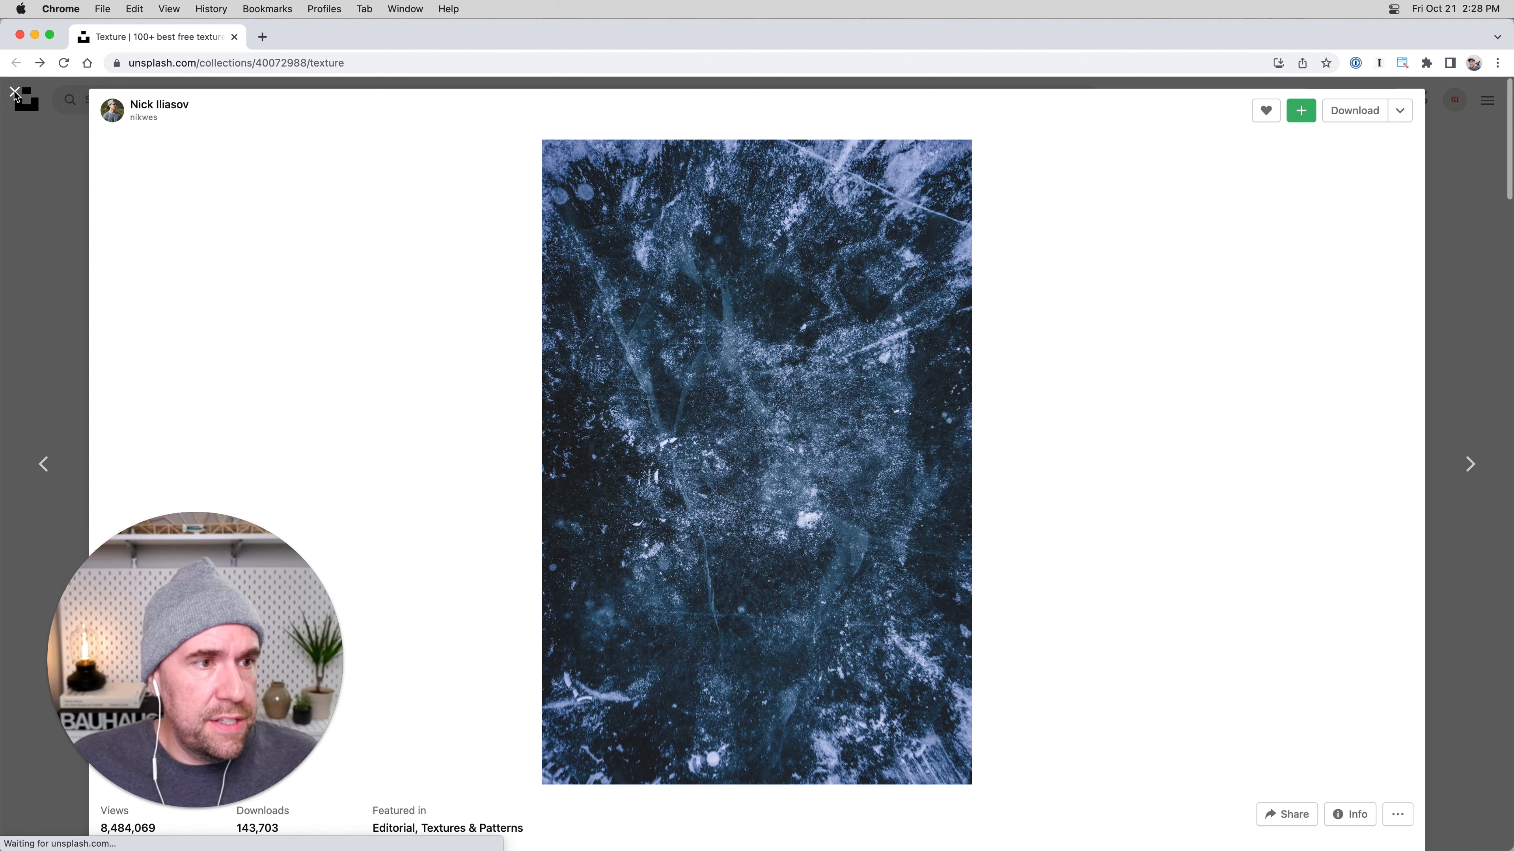
# Compare the collection with the T-shirt mock-up in Photoshop, and view the dark blue scratched texture enlarged again.
pyautogui.scroll(-6, 204, 320)
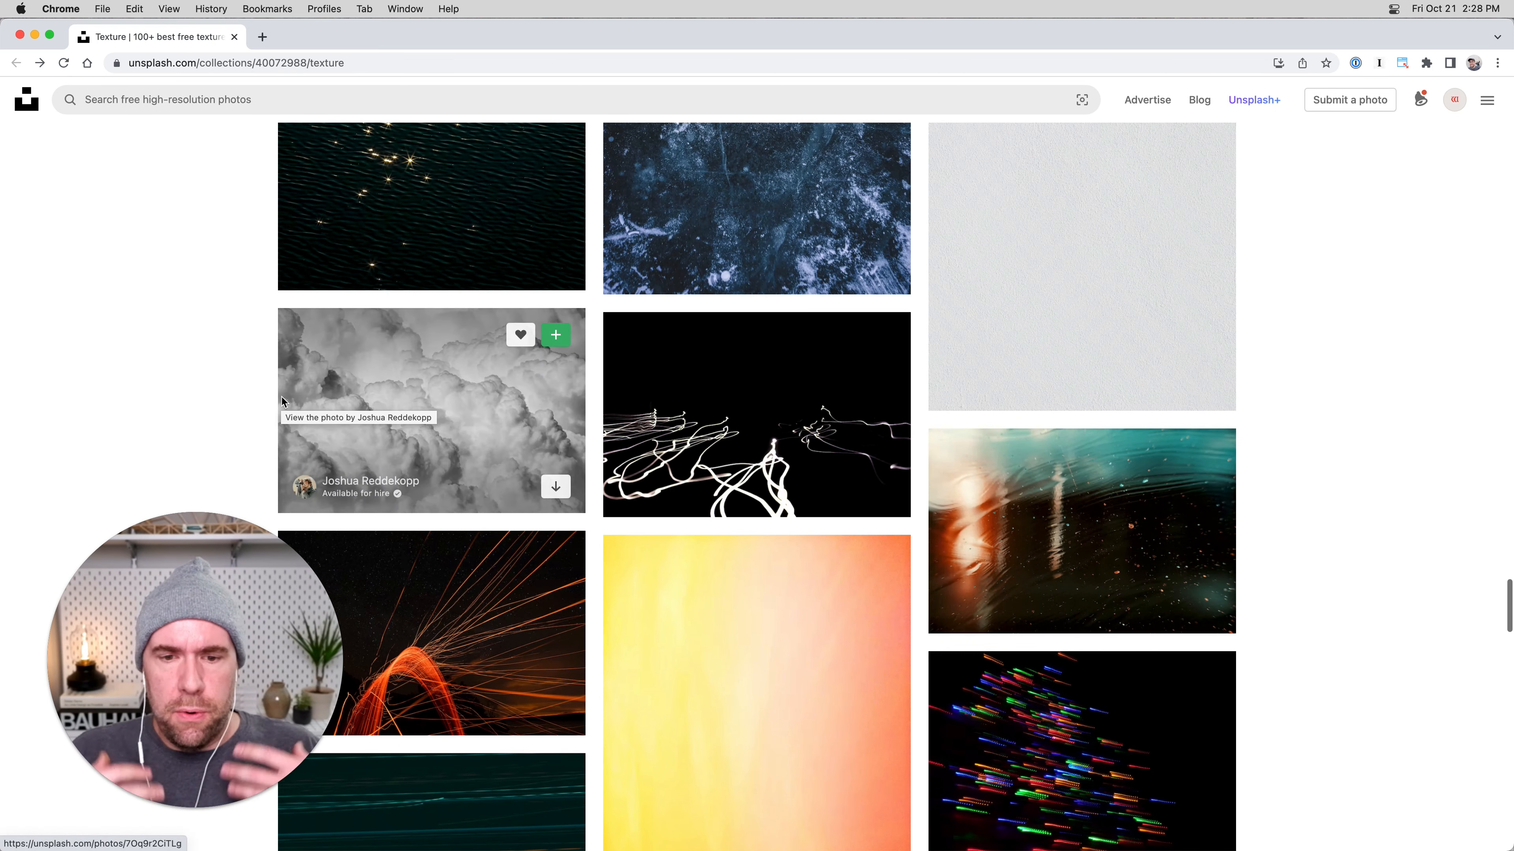
pyautogui.press('super+Tab')
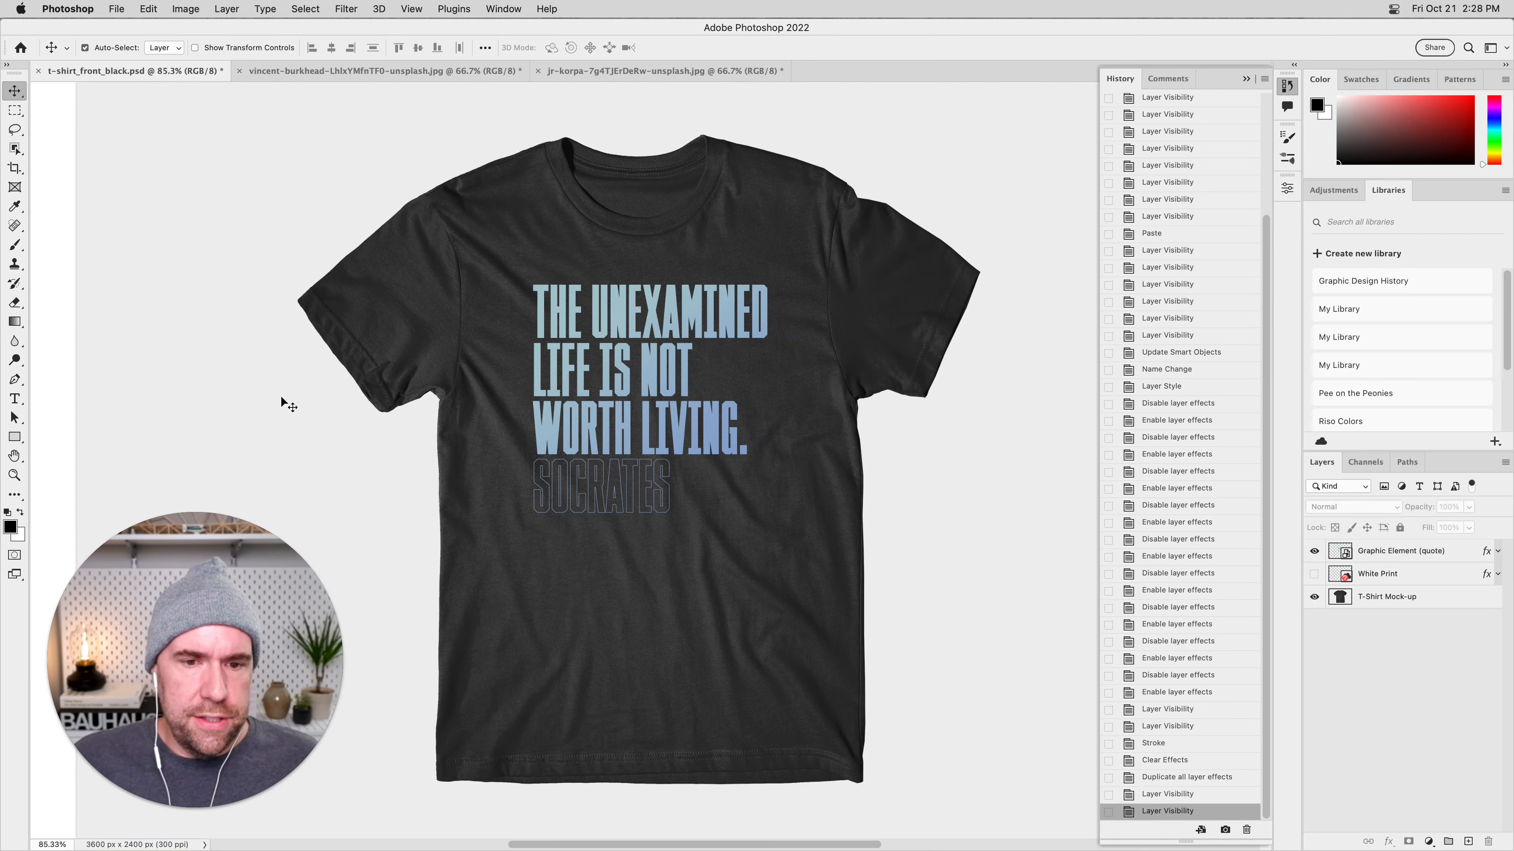
pyautogui.press('super+Tab')
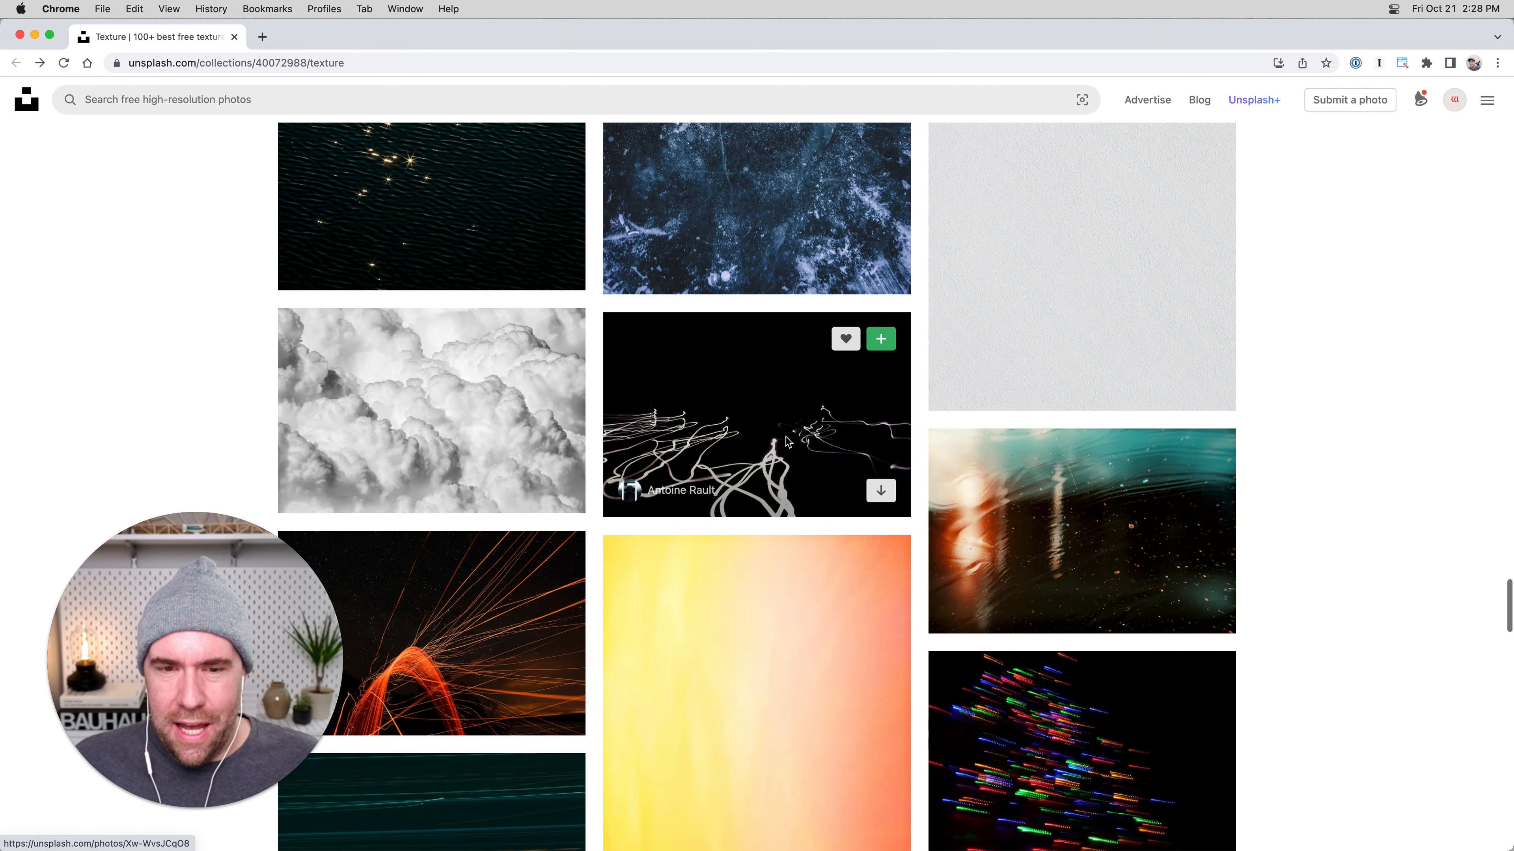
pyautogui.scroll(5, 793, 434)
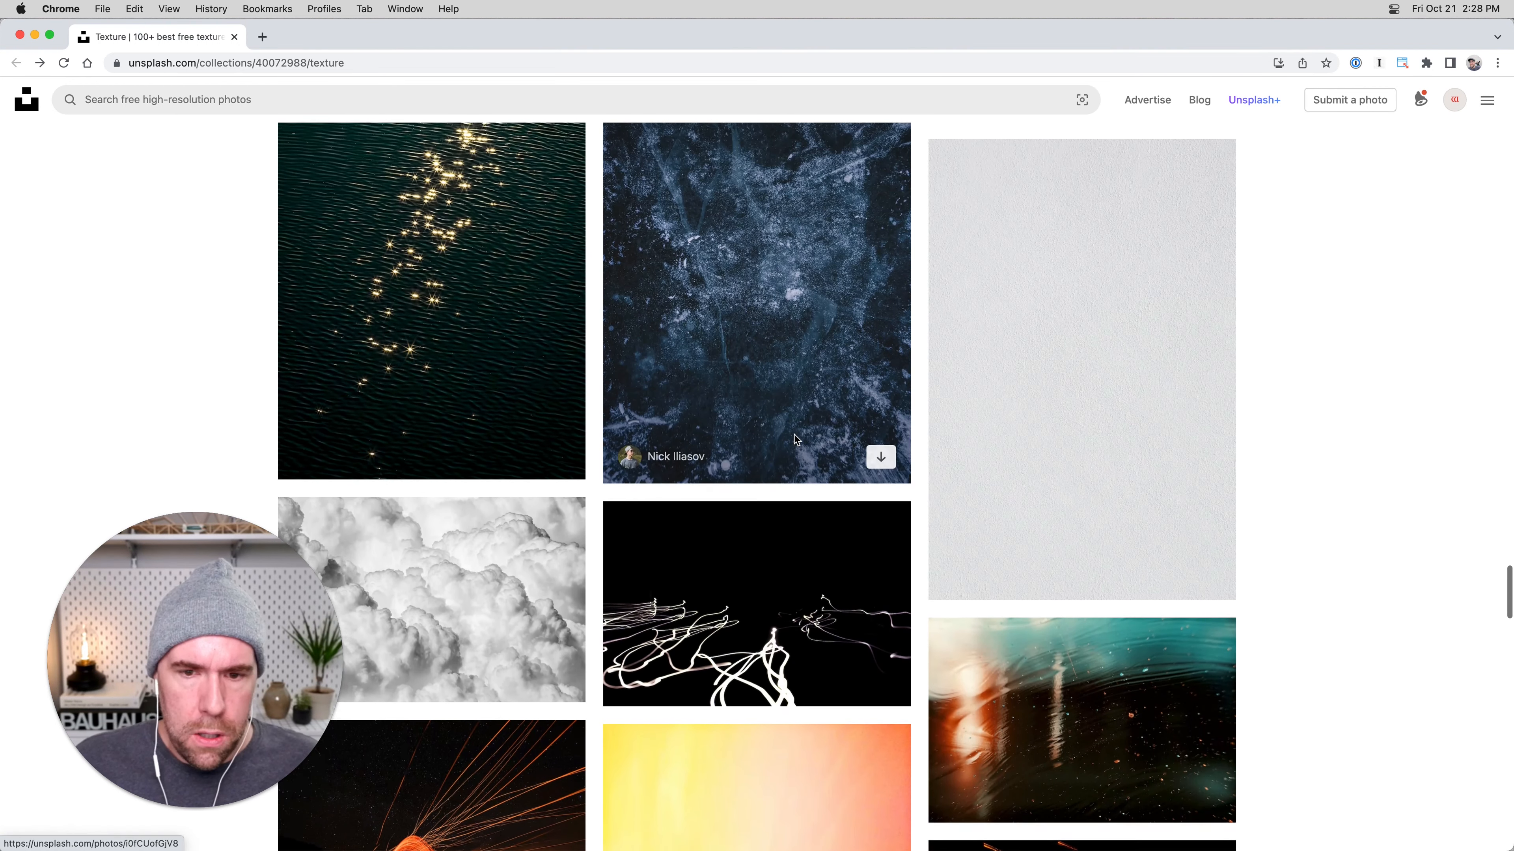
pyautogui.click(805, 373)
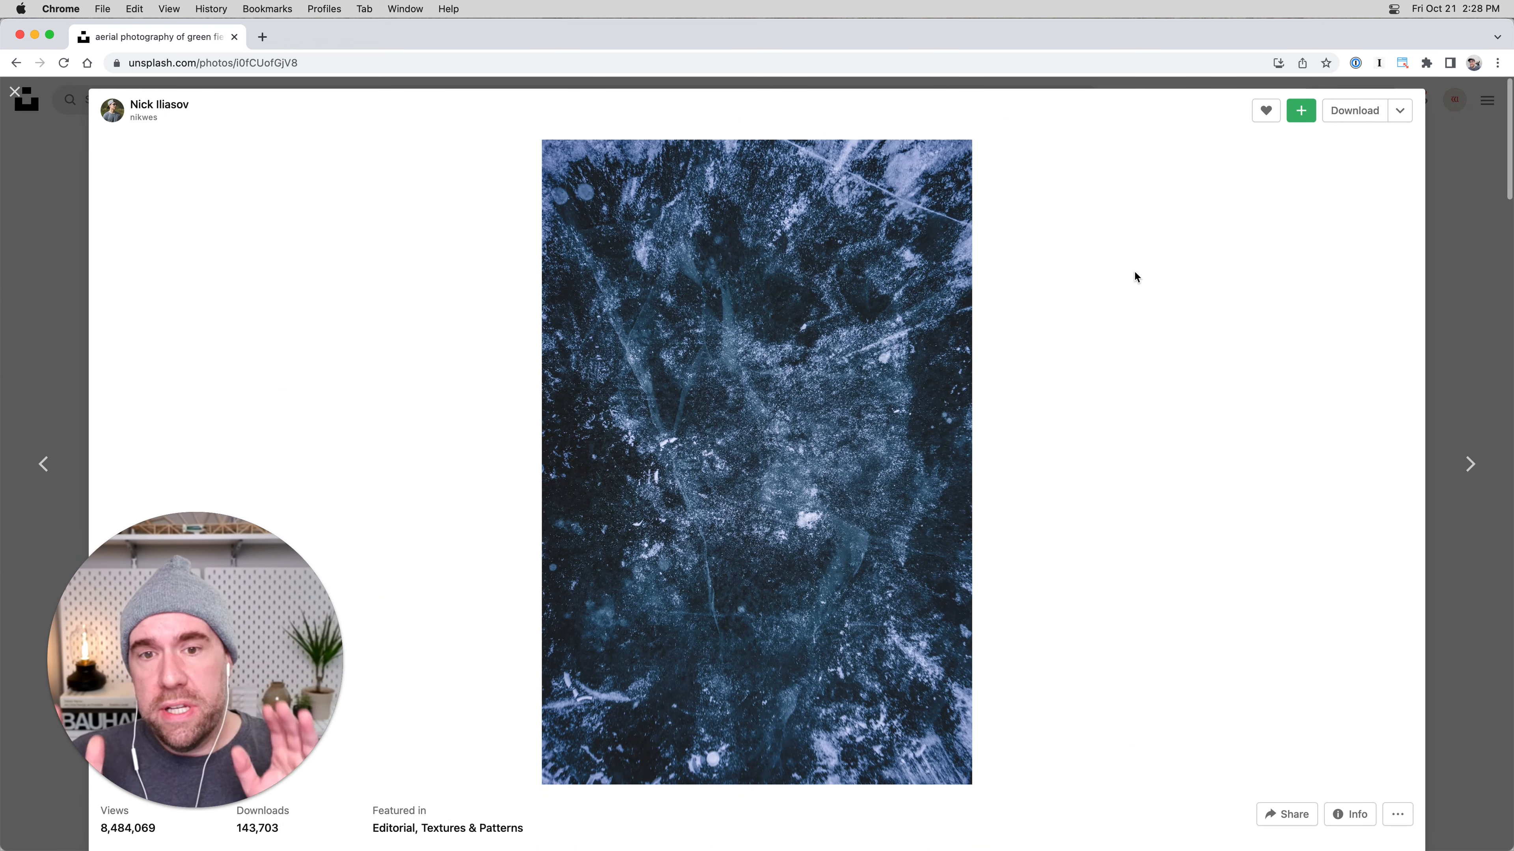
pyautogui.click(83, 242)
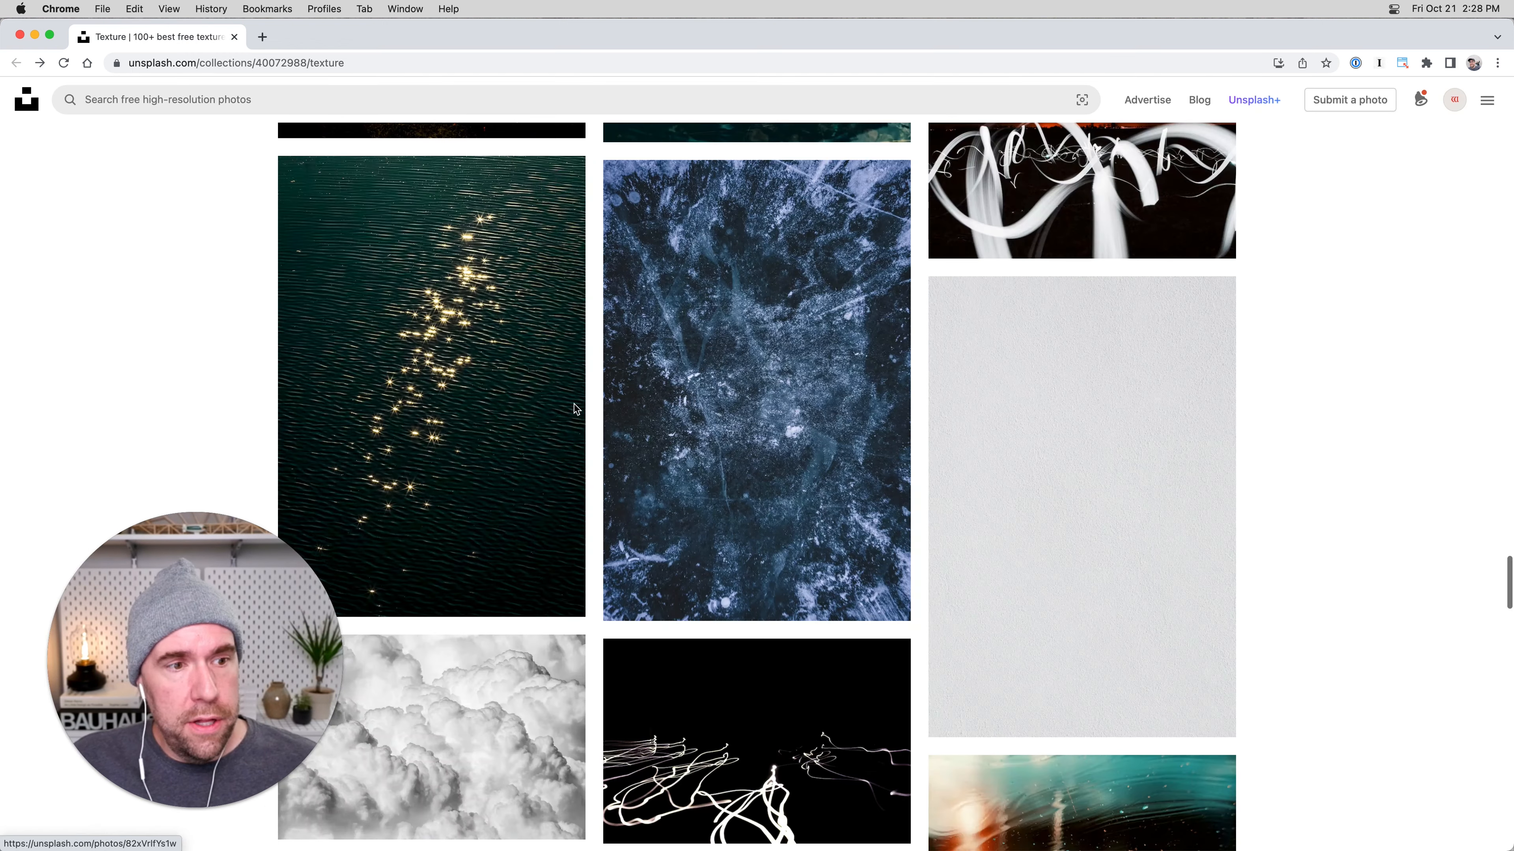
# Try to copy the dark blue texture preview straight from the web page into the Demo folder in Finder.
pyautogui.press('super+Tab')
pyautogui.press('super+Tab')
pyautogui.press('super+Tab')
pyautogui.press('super+Tab')
pyautogui.press('super+Tab')
pyautogui.moveTo(768, 384); pyautogui.dragTo(1226, 323)
pyautogui.press('super+Tab')
pyautogui.press('super+Tab')
pyautogui.press('super+Tab')
pyautogui.press('super+Tab')
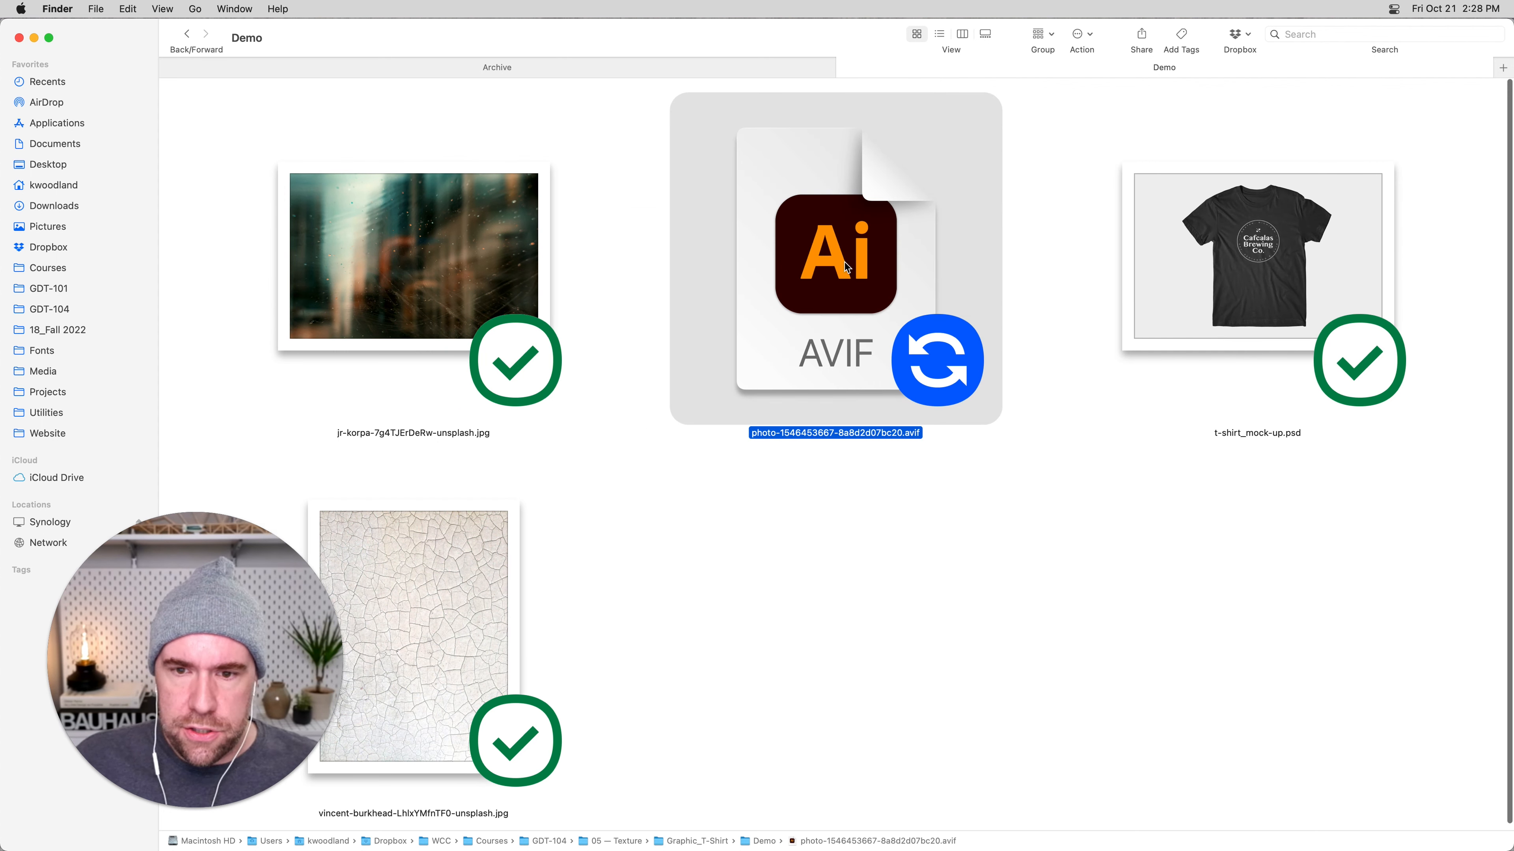
# Check the extension of the copied AVIF file and delete the file from the Demo folder.
pyautogui.click(912, 435)
pyautogui.doubleClick(908, 434)
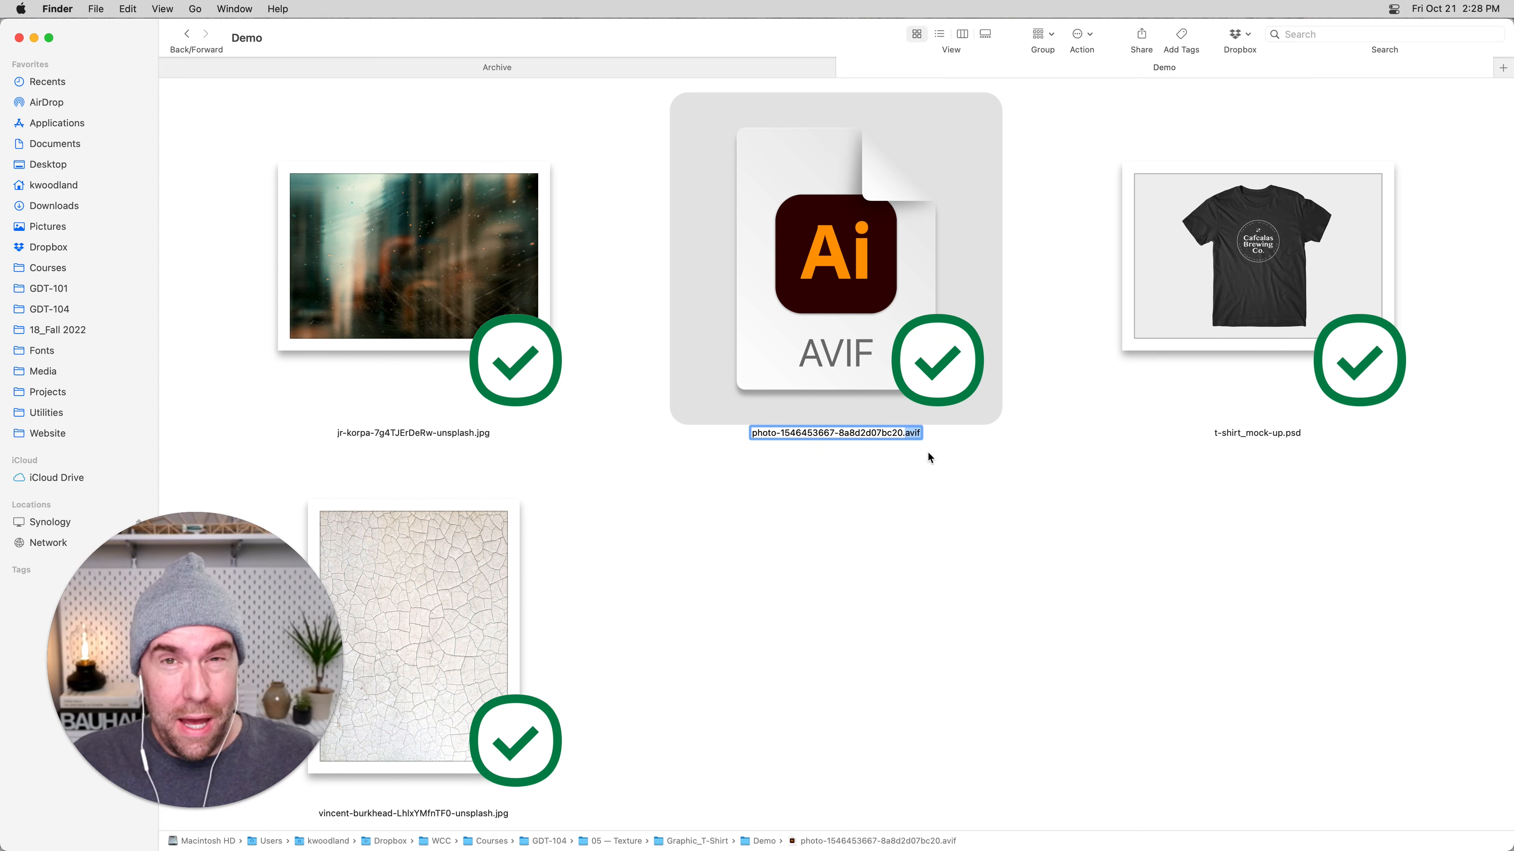
pyautogui.click(834, 286)
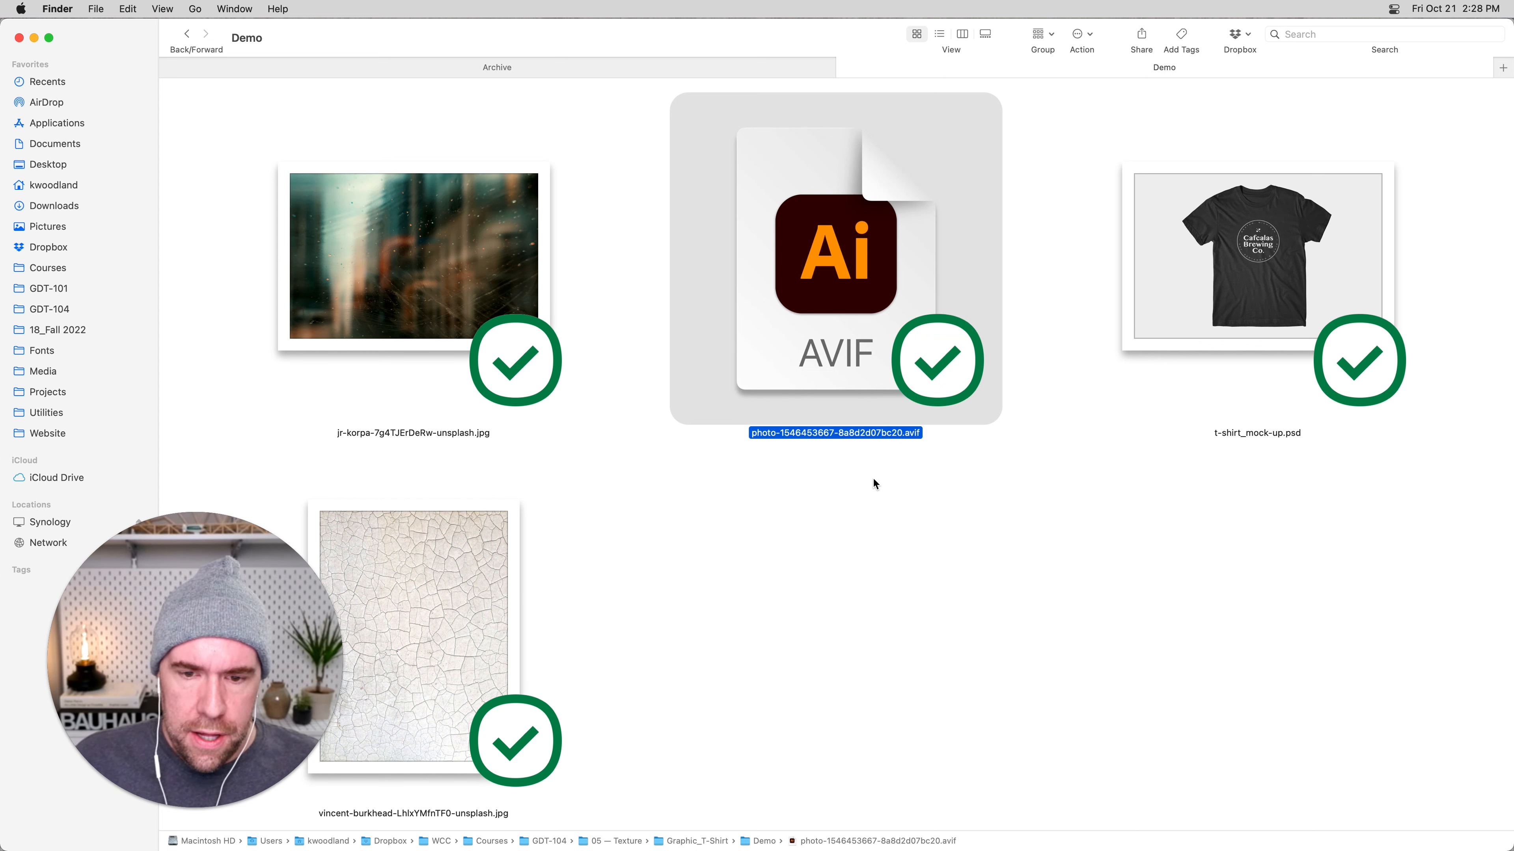
pyautogui.press('super+BackSpace')
# Return to Chrome and download the dark blue texture at Original Size (3589 x 5384) into the Demo folder.
pyautogui.press('super+Tab')
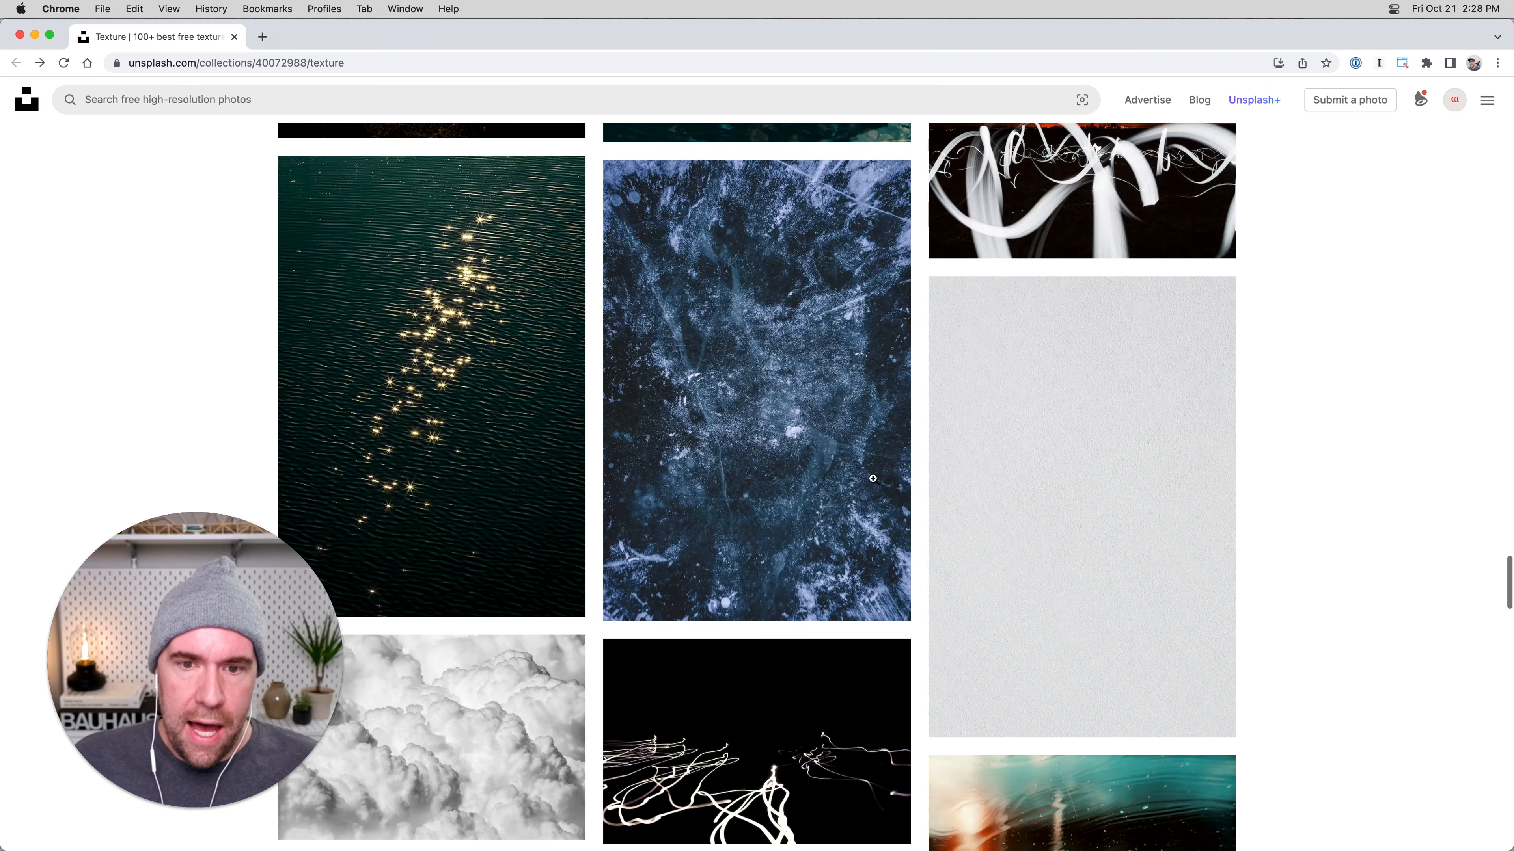
pyautogui.click(819, 472)
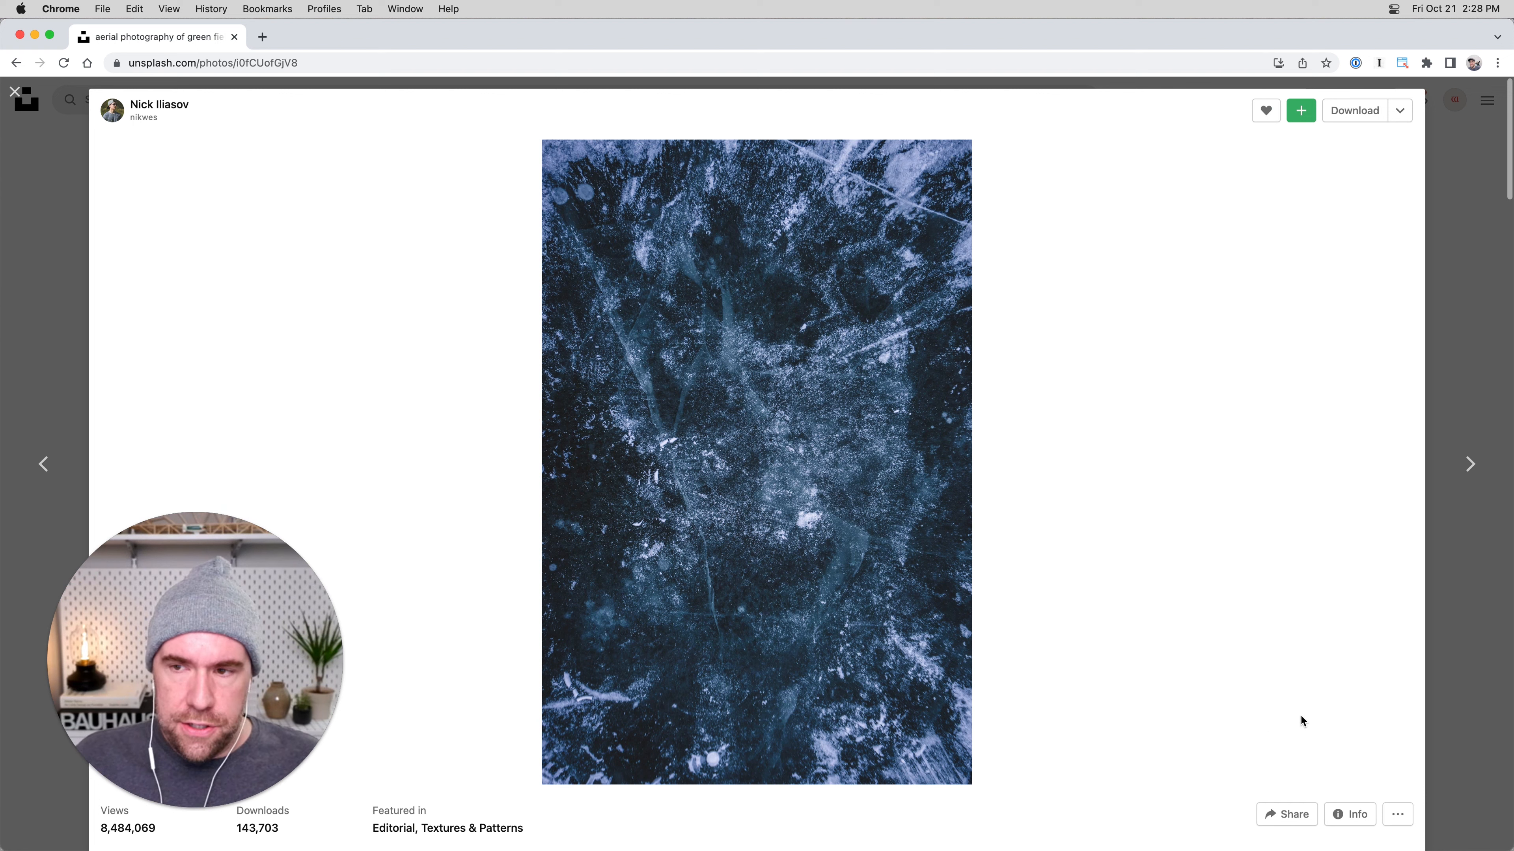
pyautogui.click(1399, 112)
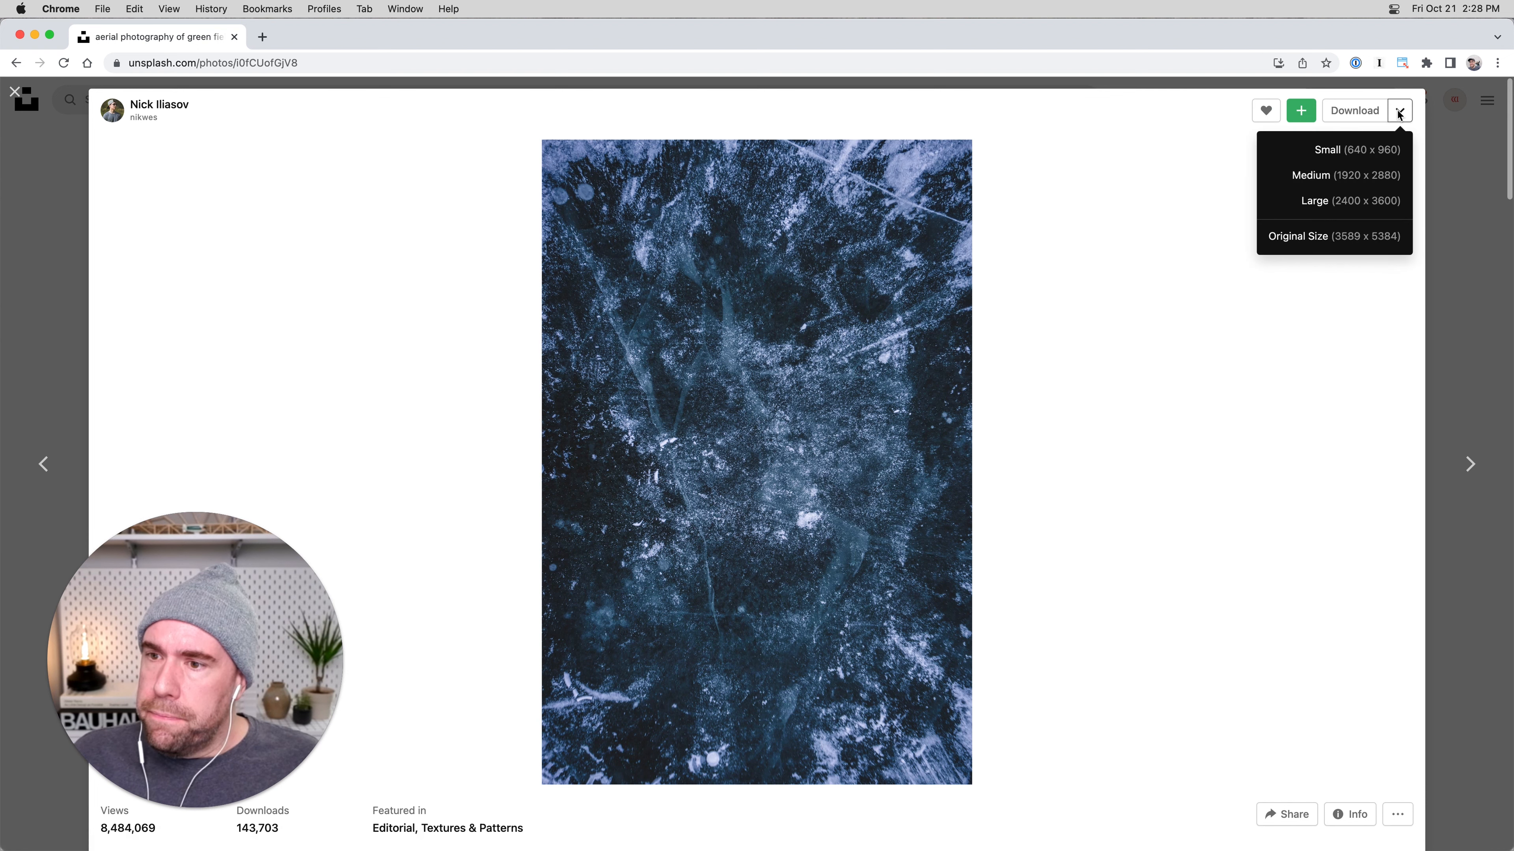
pyautogui.click(1308, 239)
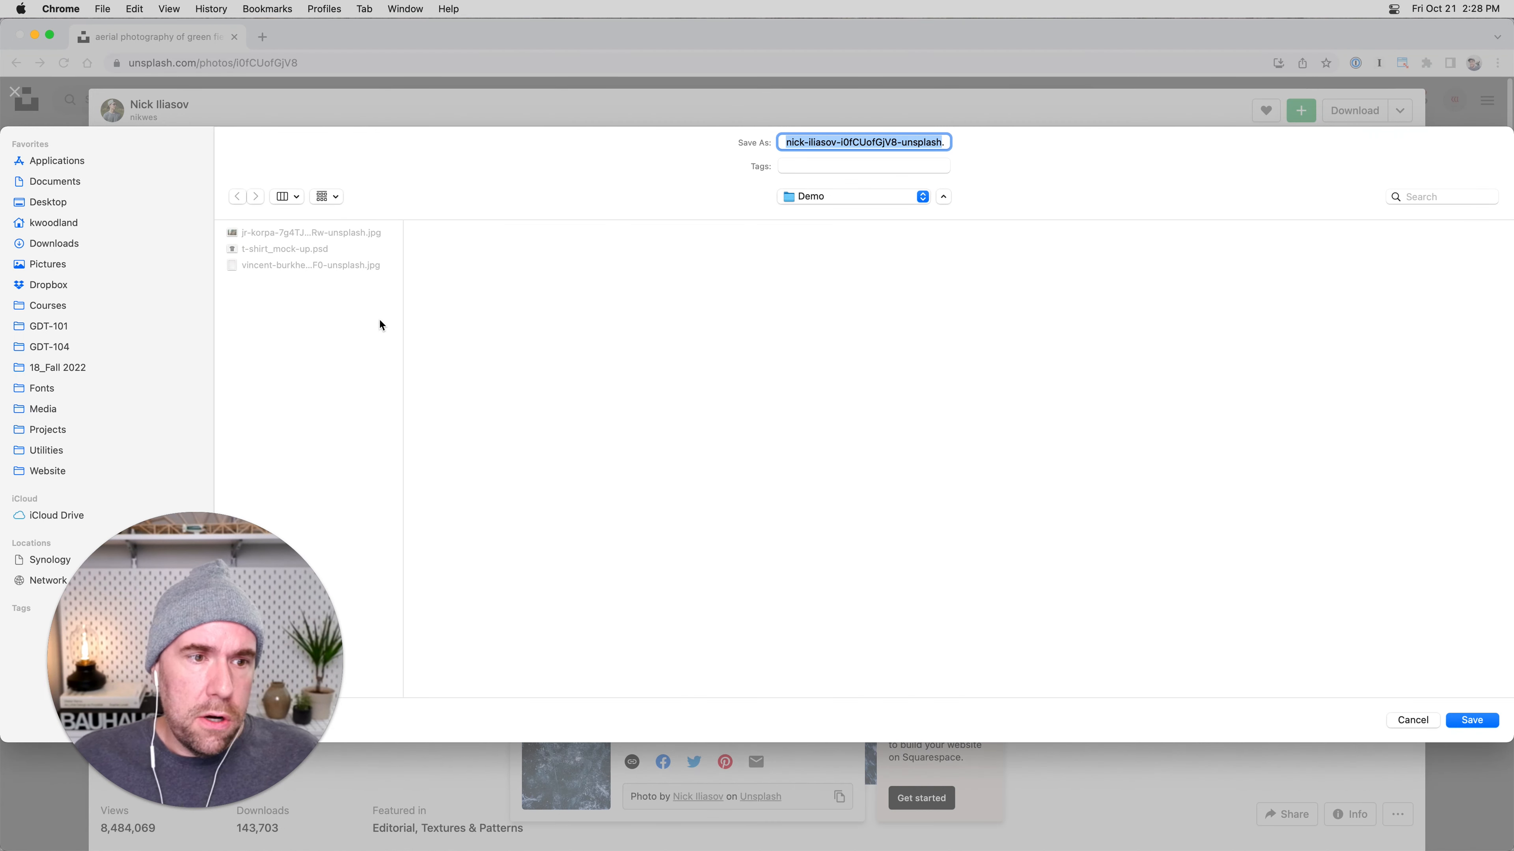
pyautogui.press('Return')
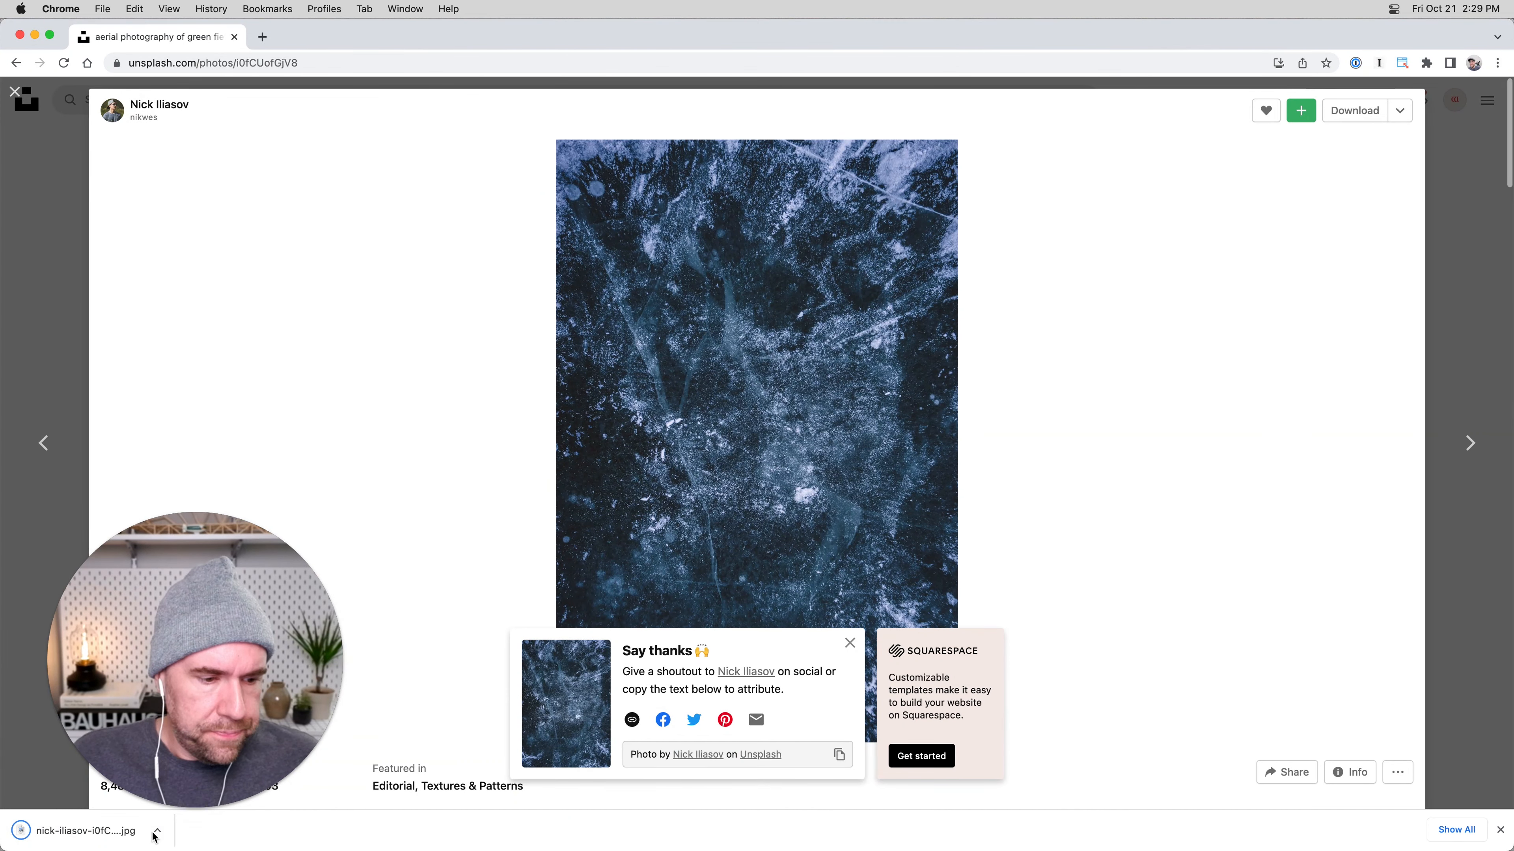
# Reveal the downloaded texture JPG in Finder and show the Demo folder in column view.
pyautogui.click(155, 840)
pyautogui.click(205, 812)
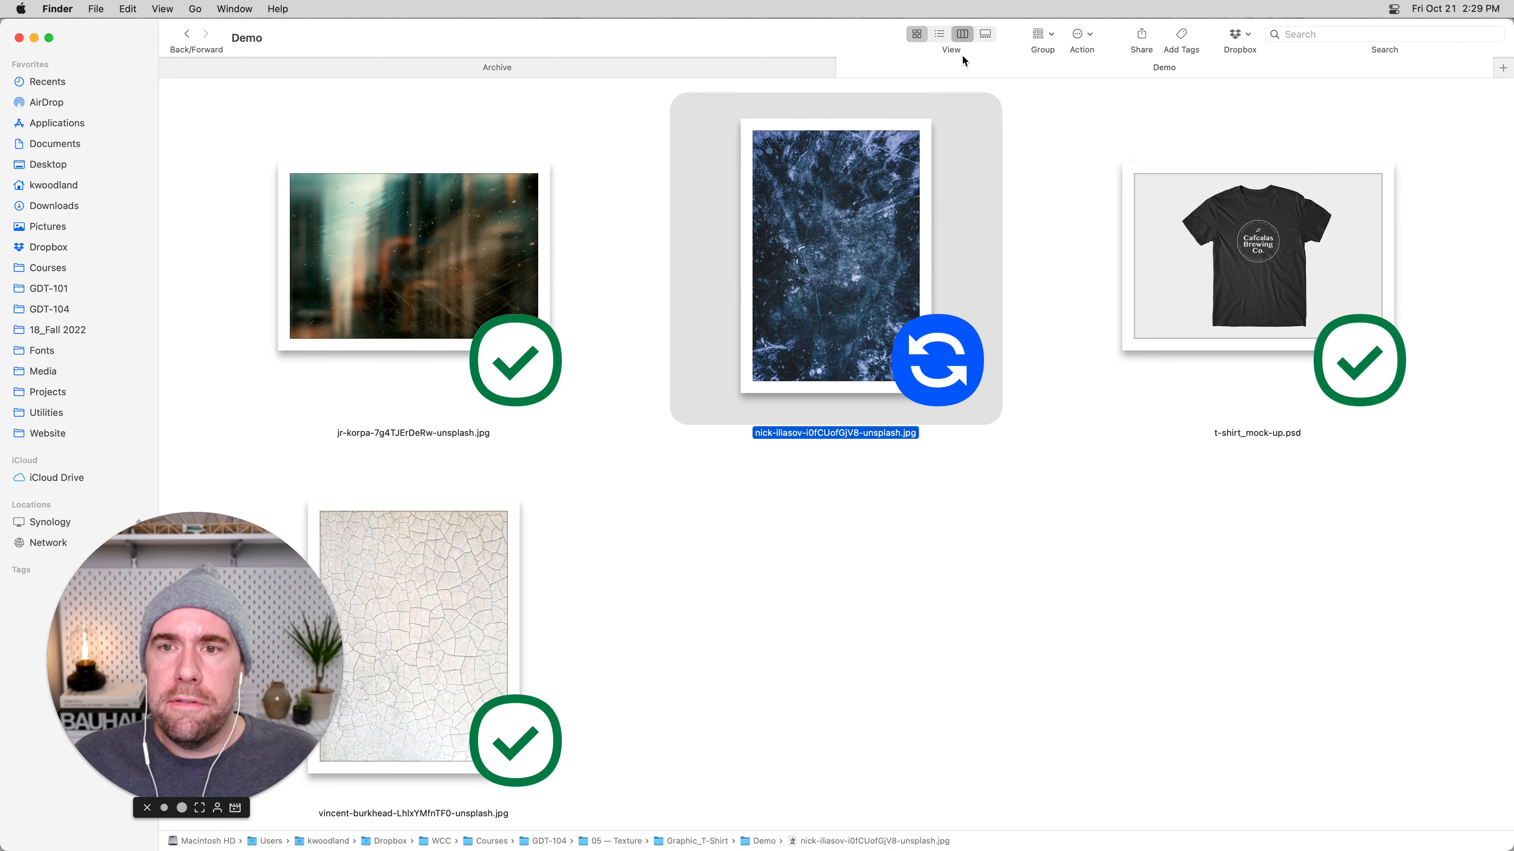
pyautogui.click(961, 34)
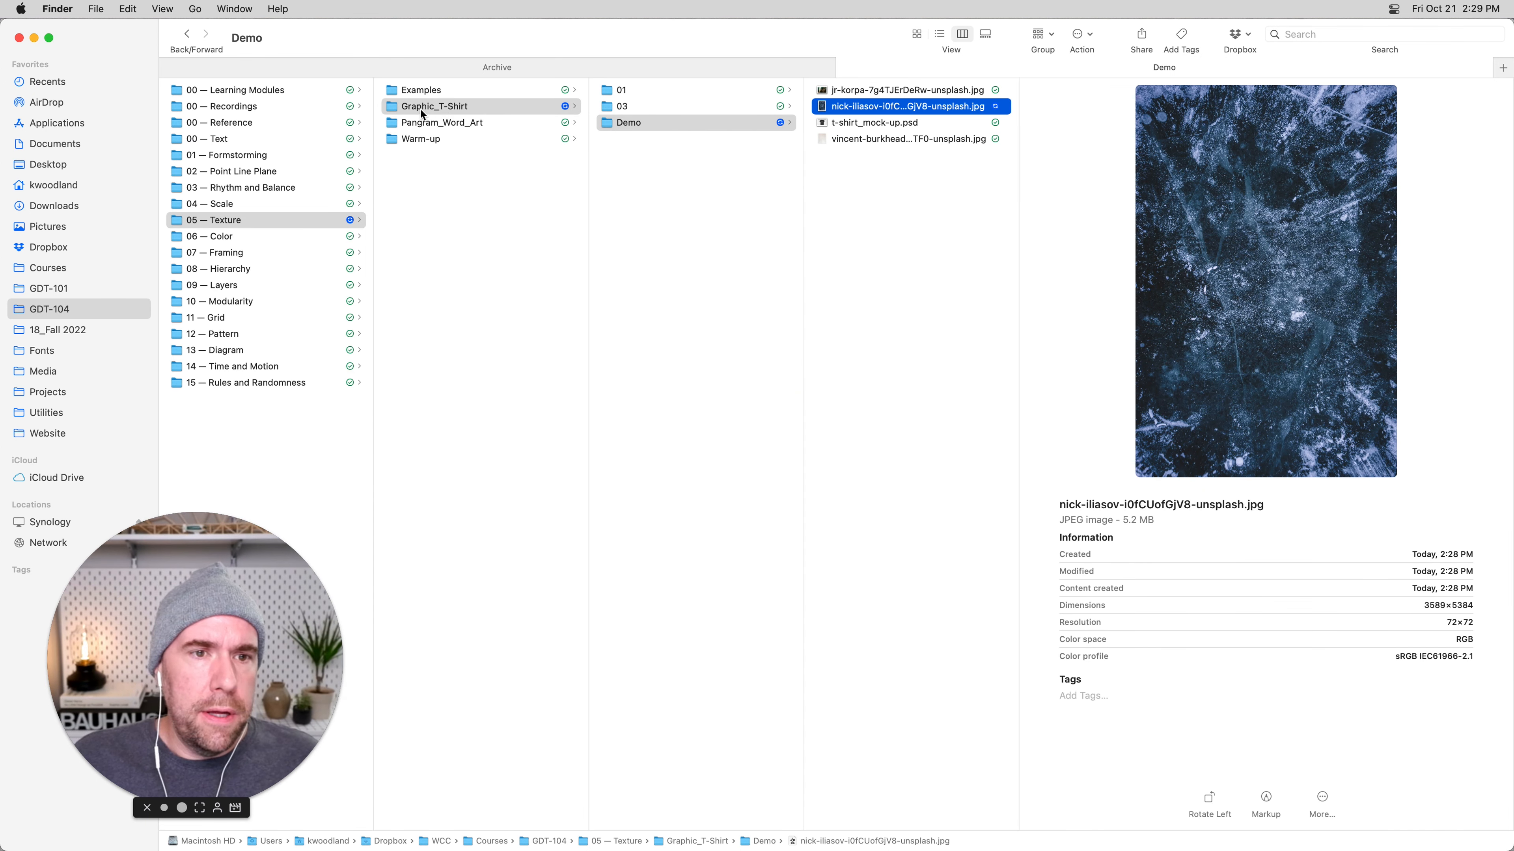
# Reopen the Demo folder inside 05 — Texture > Graphic_T-Shirt and display its files as icons.
pyautogui.click(434, 109)
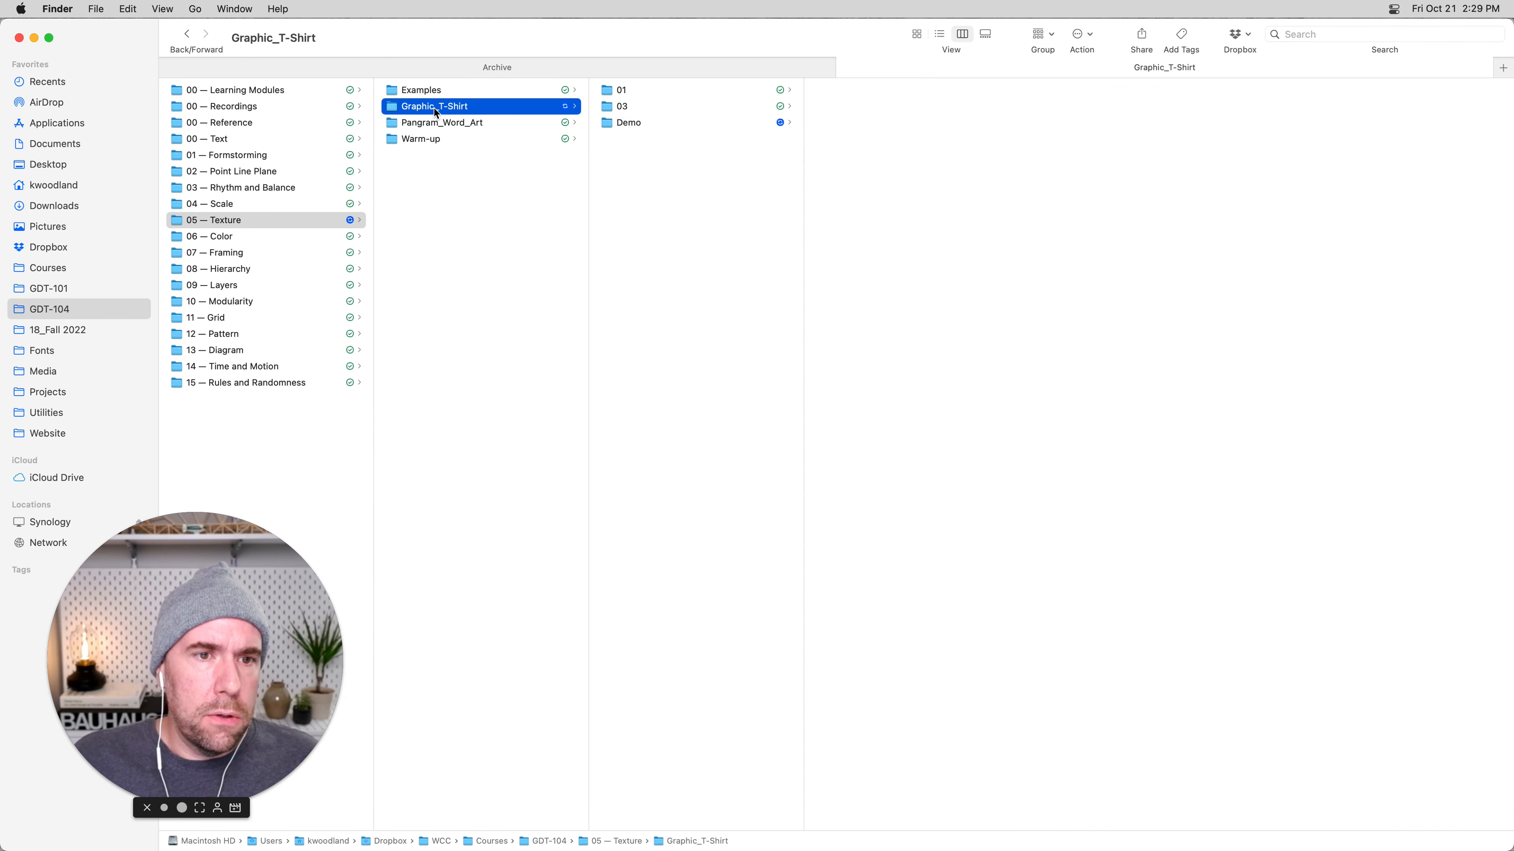
pyautogui.click(259, 222)
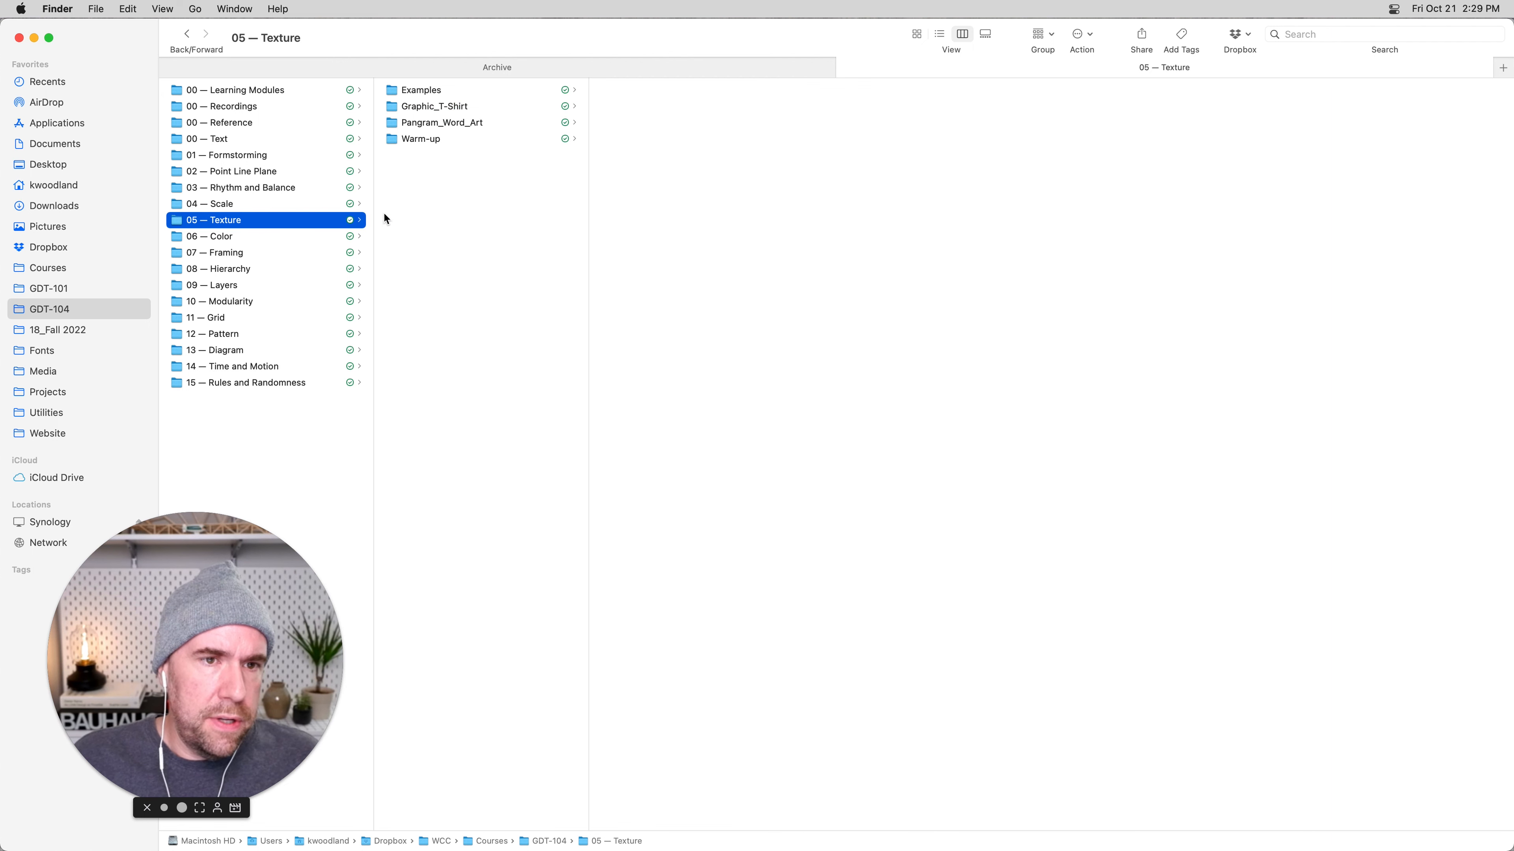
pyautogui.click(435, 108)
pyautogui.click(635, 124)
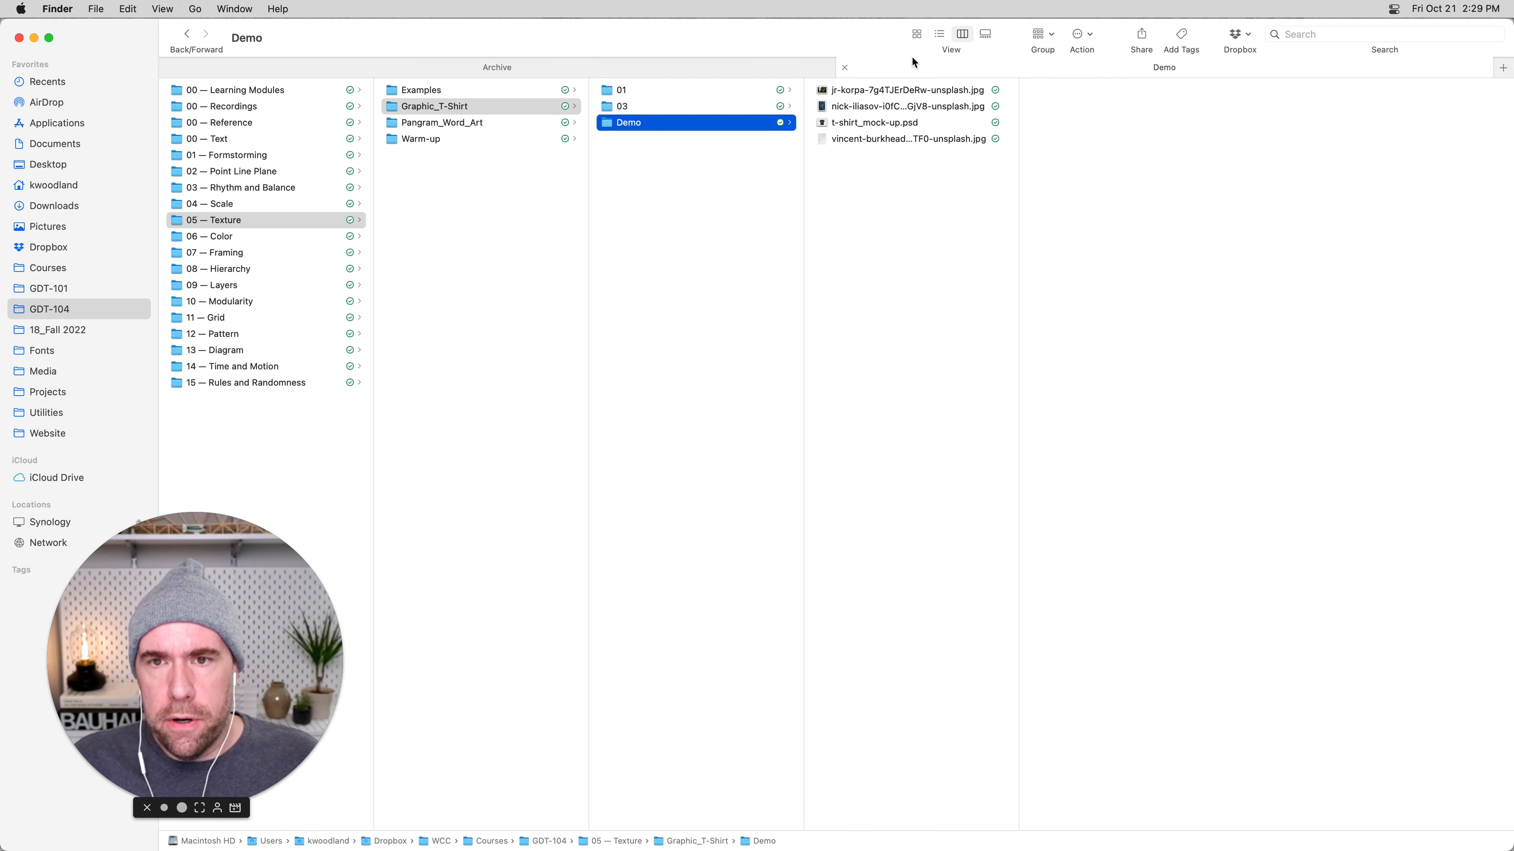
pyautogui.click(912, 39)
# Examine the T-shirt mock-up and the three texture photos in the Demo folder, leaving no file selected.
pyautogui.click(1151, 325)
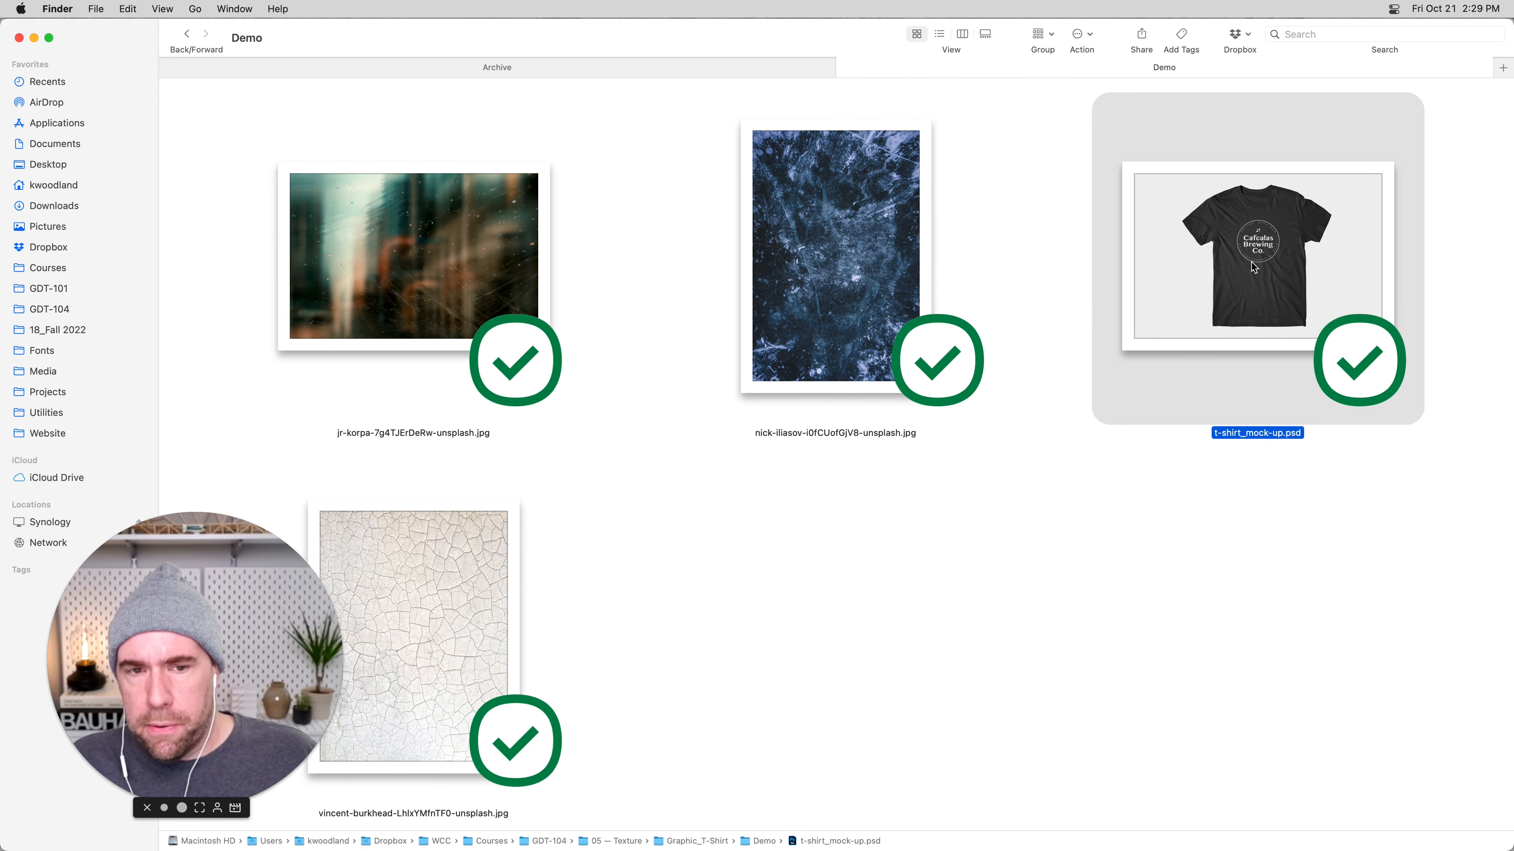
pyautogui.click(420, 267)
pyautogui.click(466, 605)
pyautogui.click(470, 266)
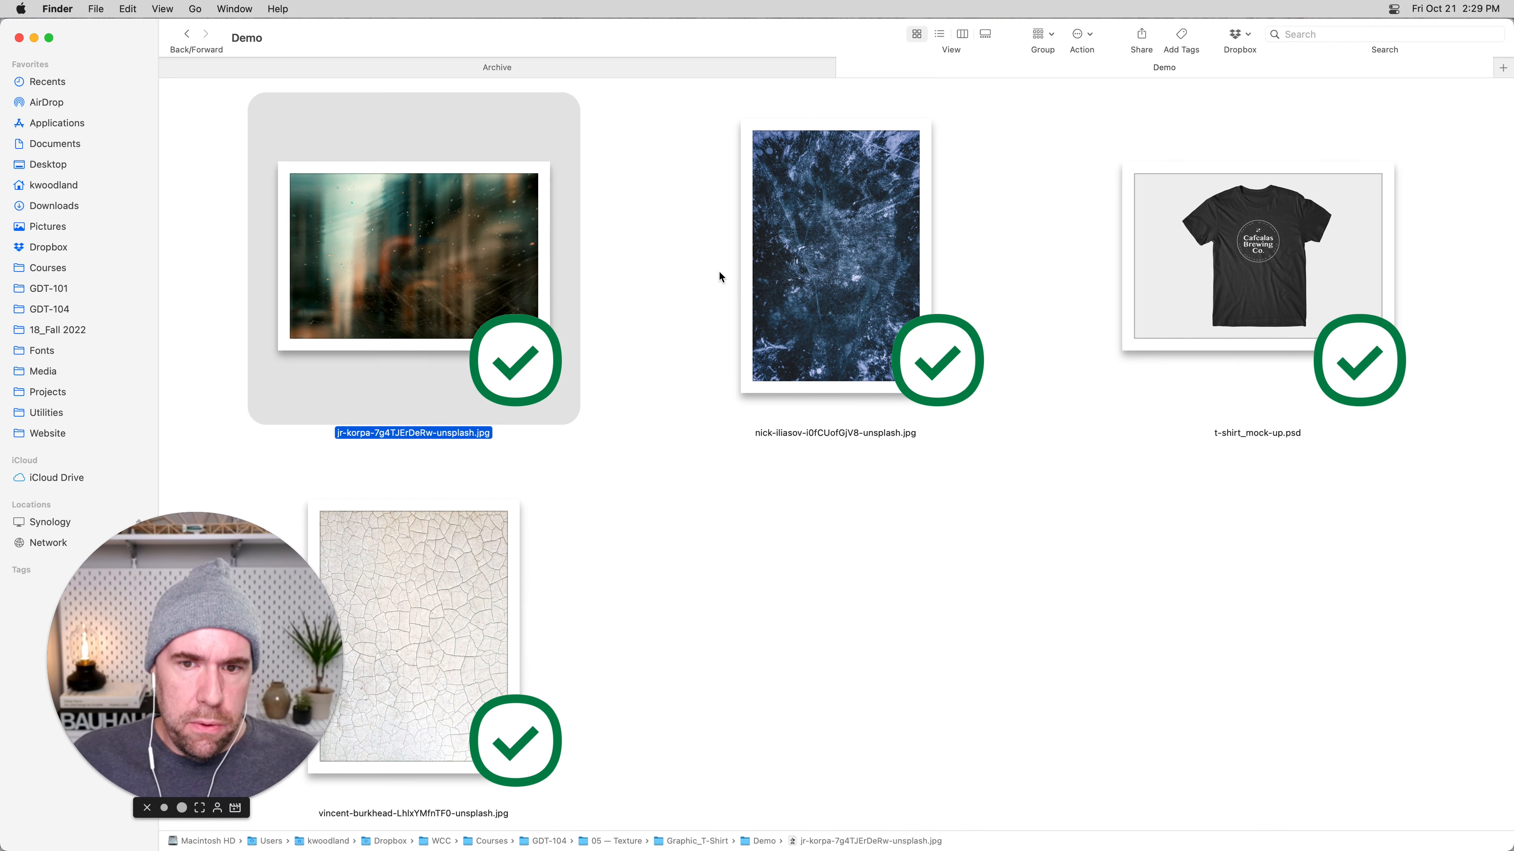
pyautogui.click(848, 267)
pyautogui.click(817, 611)
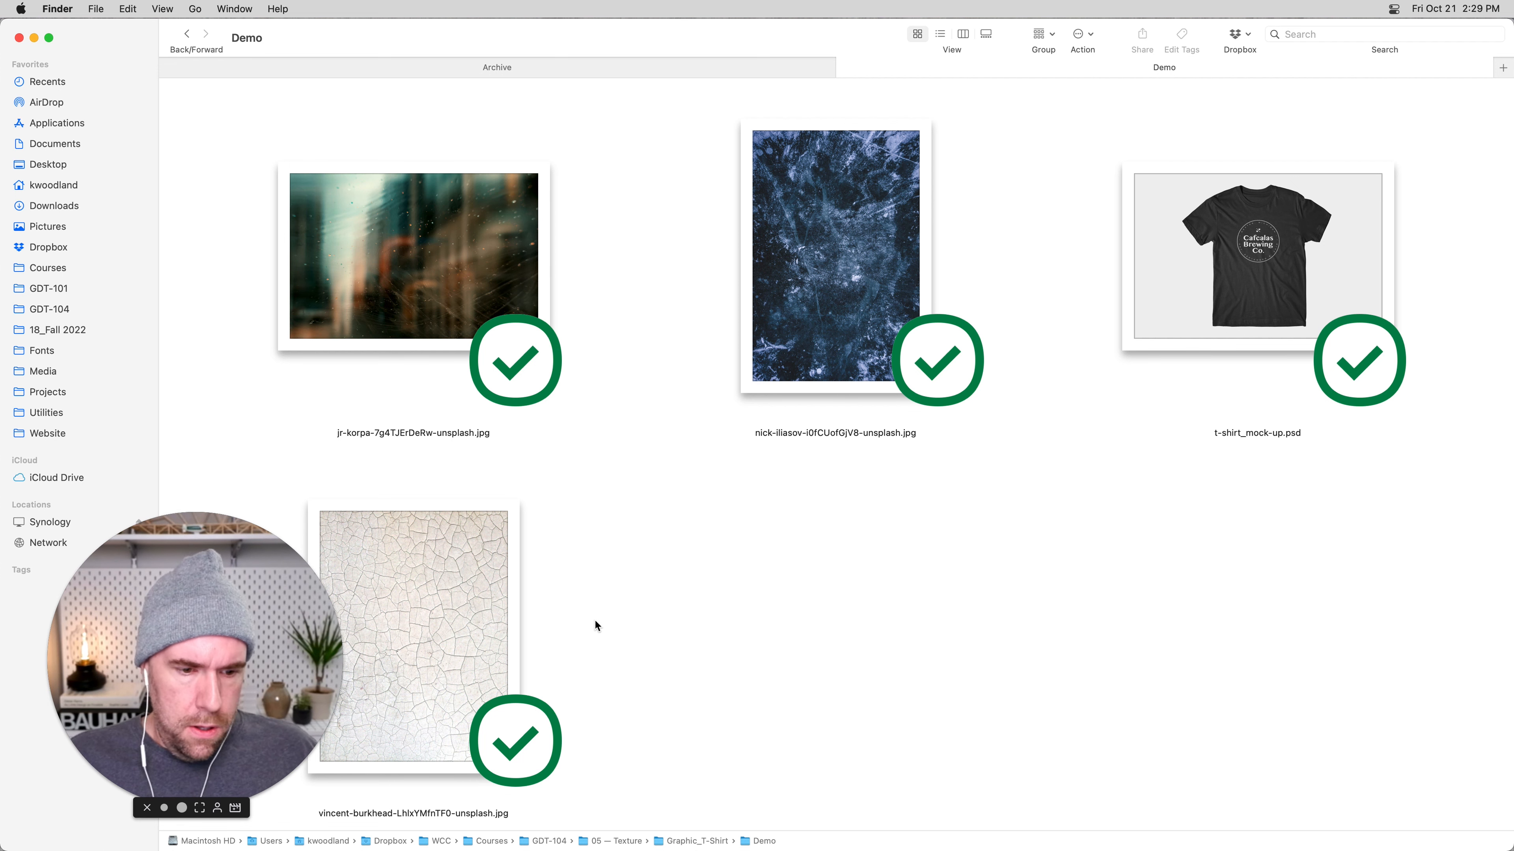
pyautogui.click(471, 616)
pyautogui.press('super+Tab')
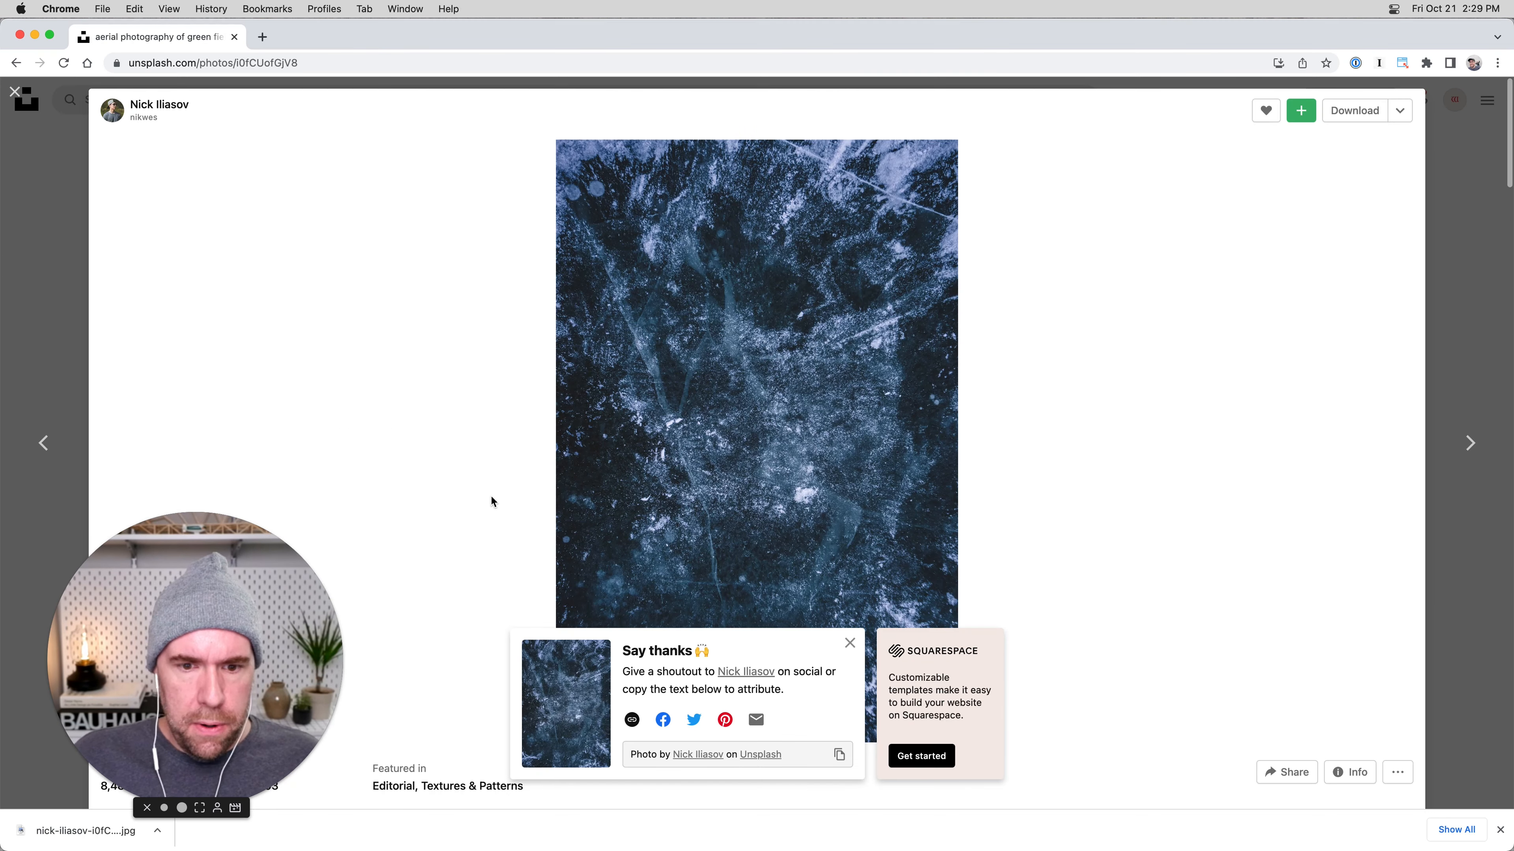
pyautogui.press('super+Tab')
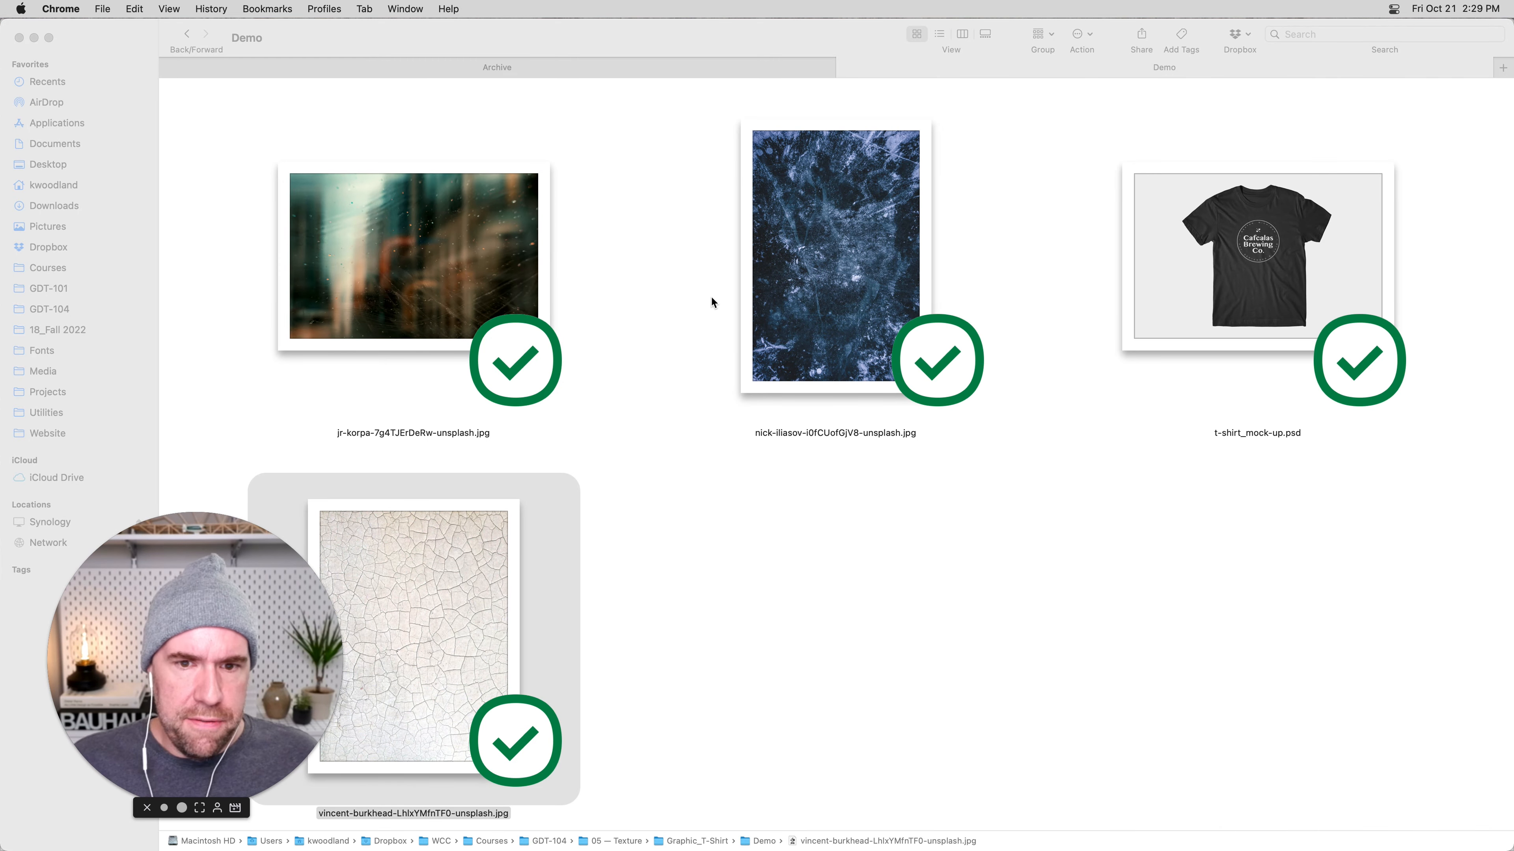
pyautogui.click(694, 274)
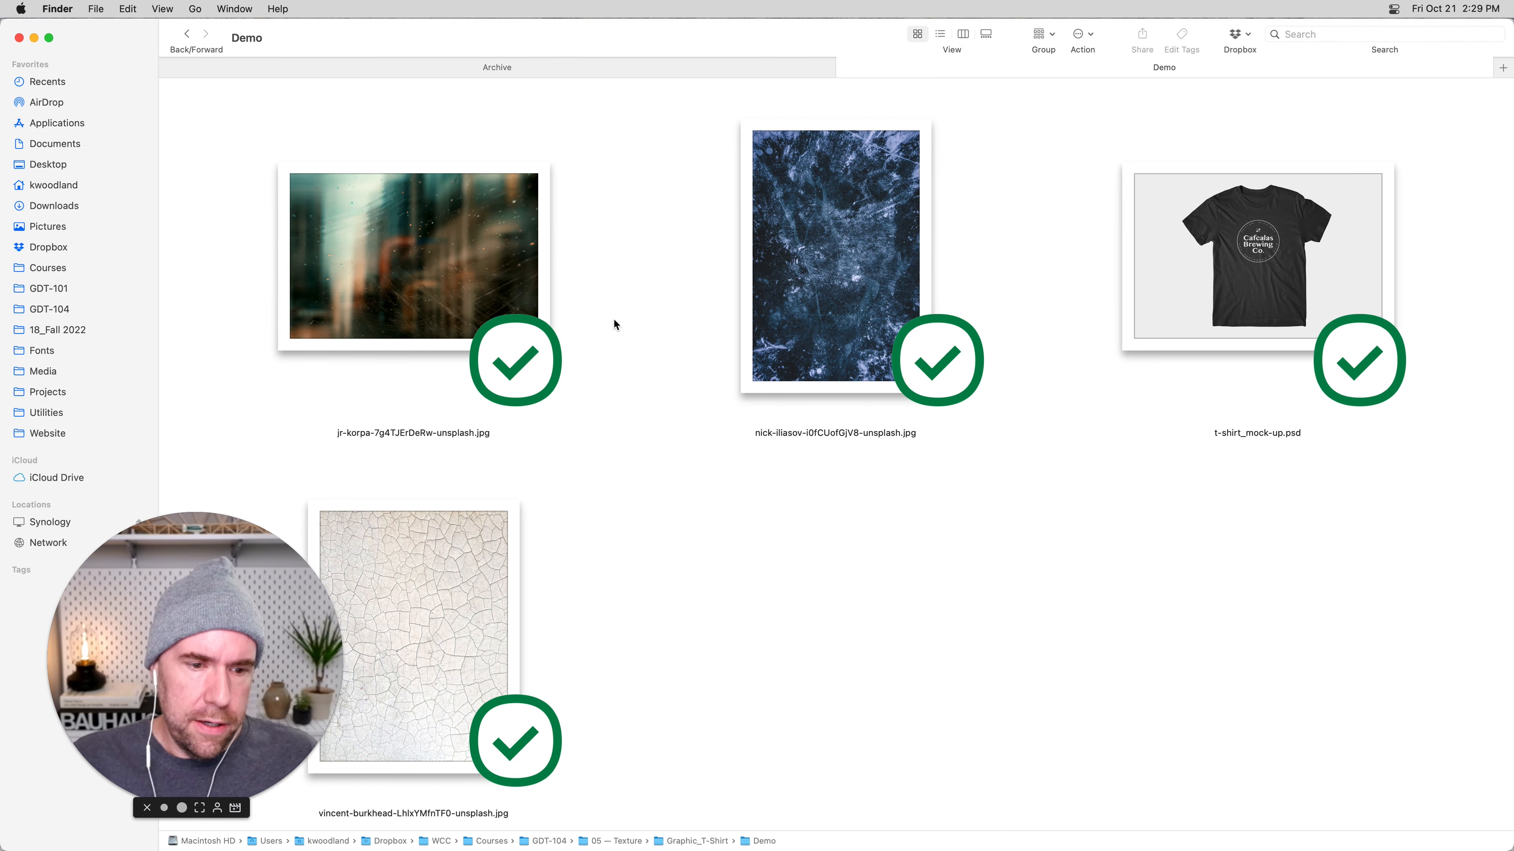
# Switch to Photoshop, review the two open texture photos, and bring the whole cracked-surface image into view.
pyautogui.press('super+Tab')
pyautogui.press('super+Tab')
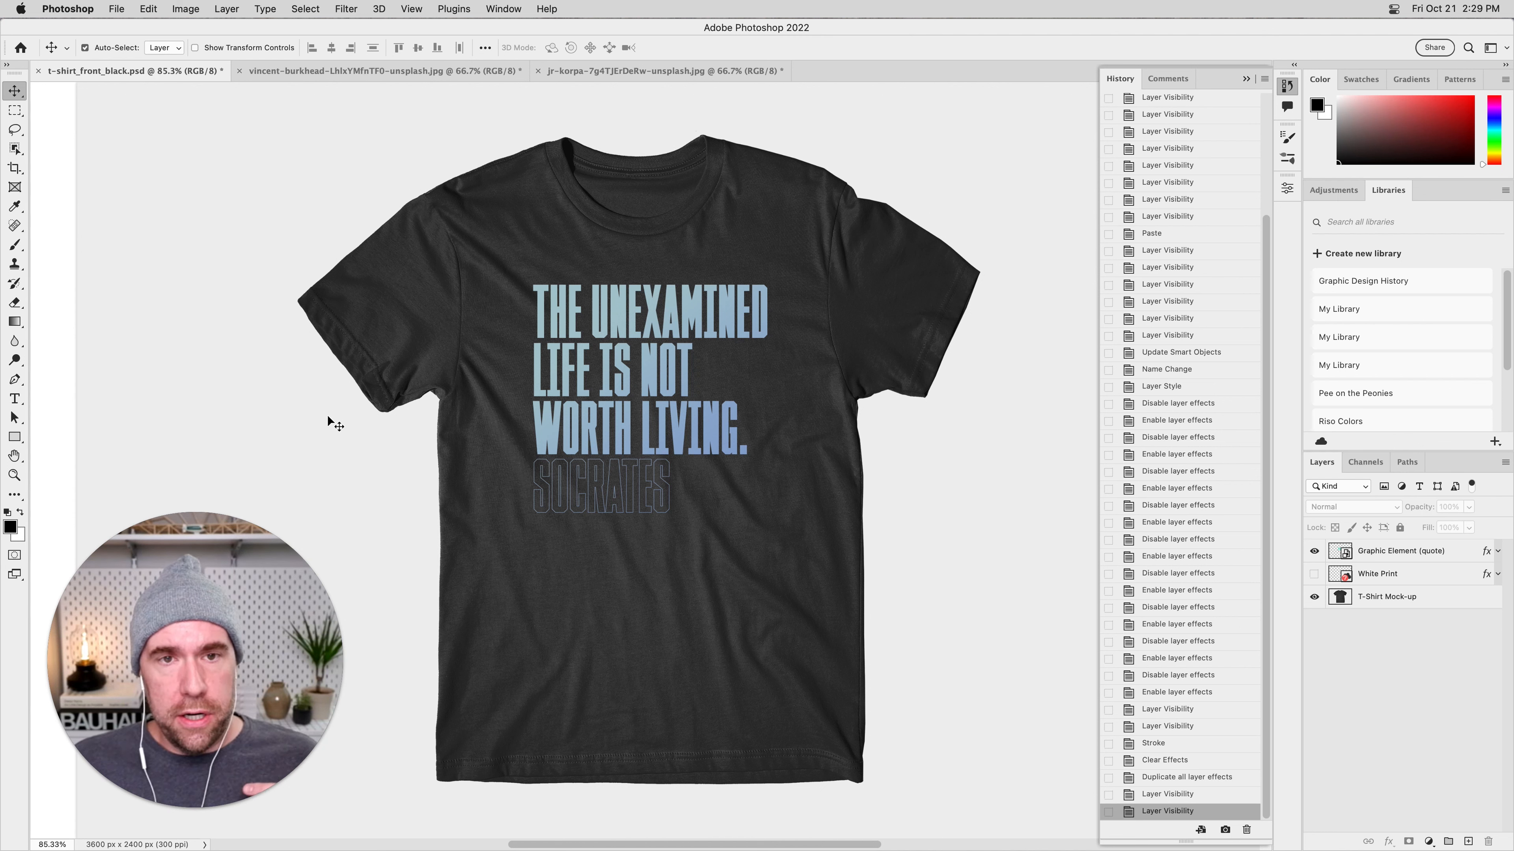
pyautogui.click(349, 70)
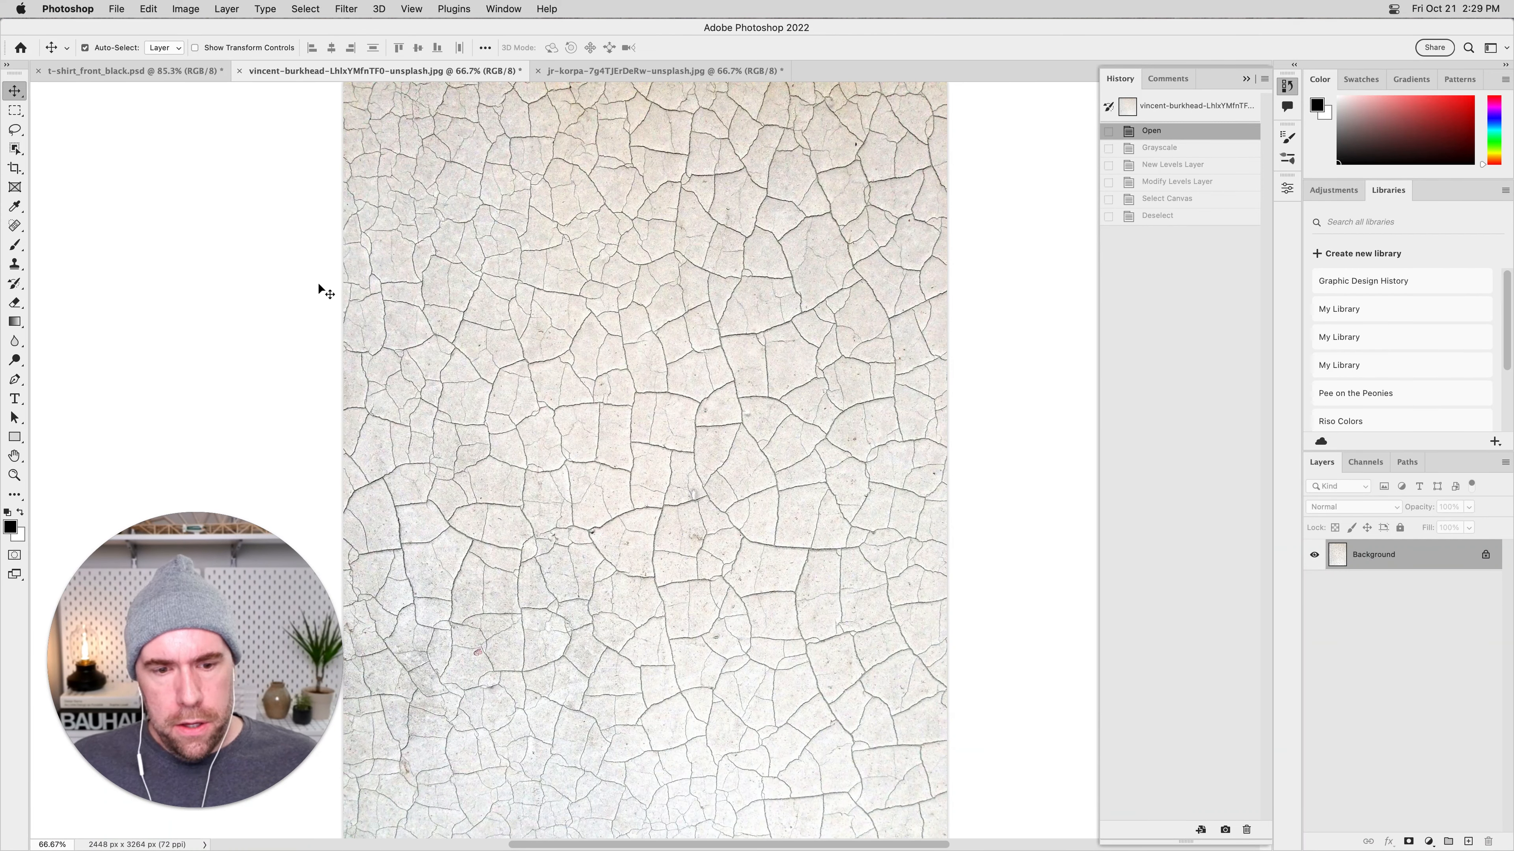
pyautogui.click(612, 73)
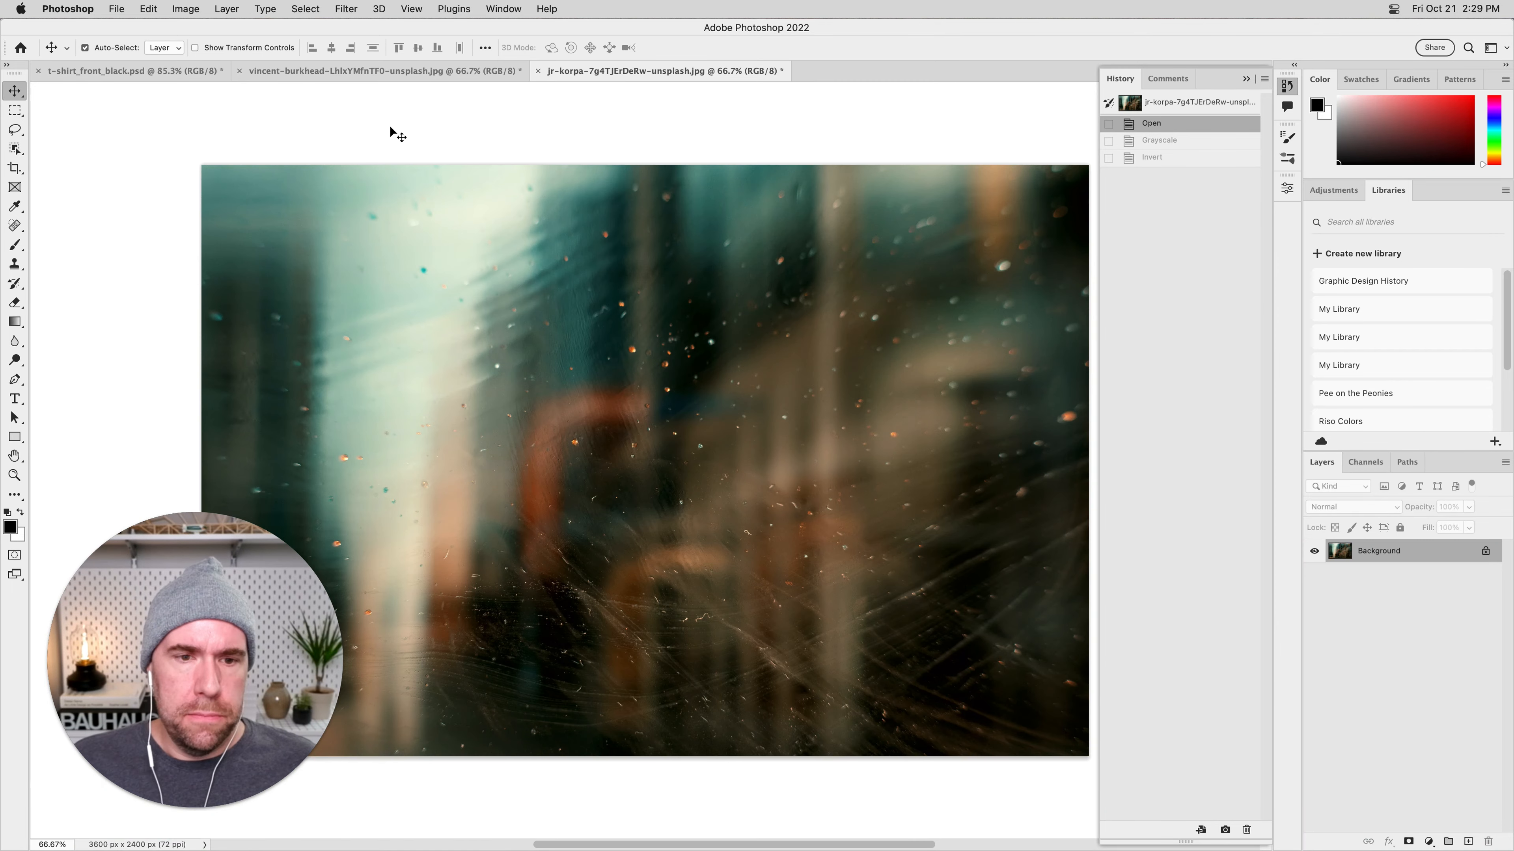
pyautogui.click(362, 75)
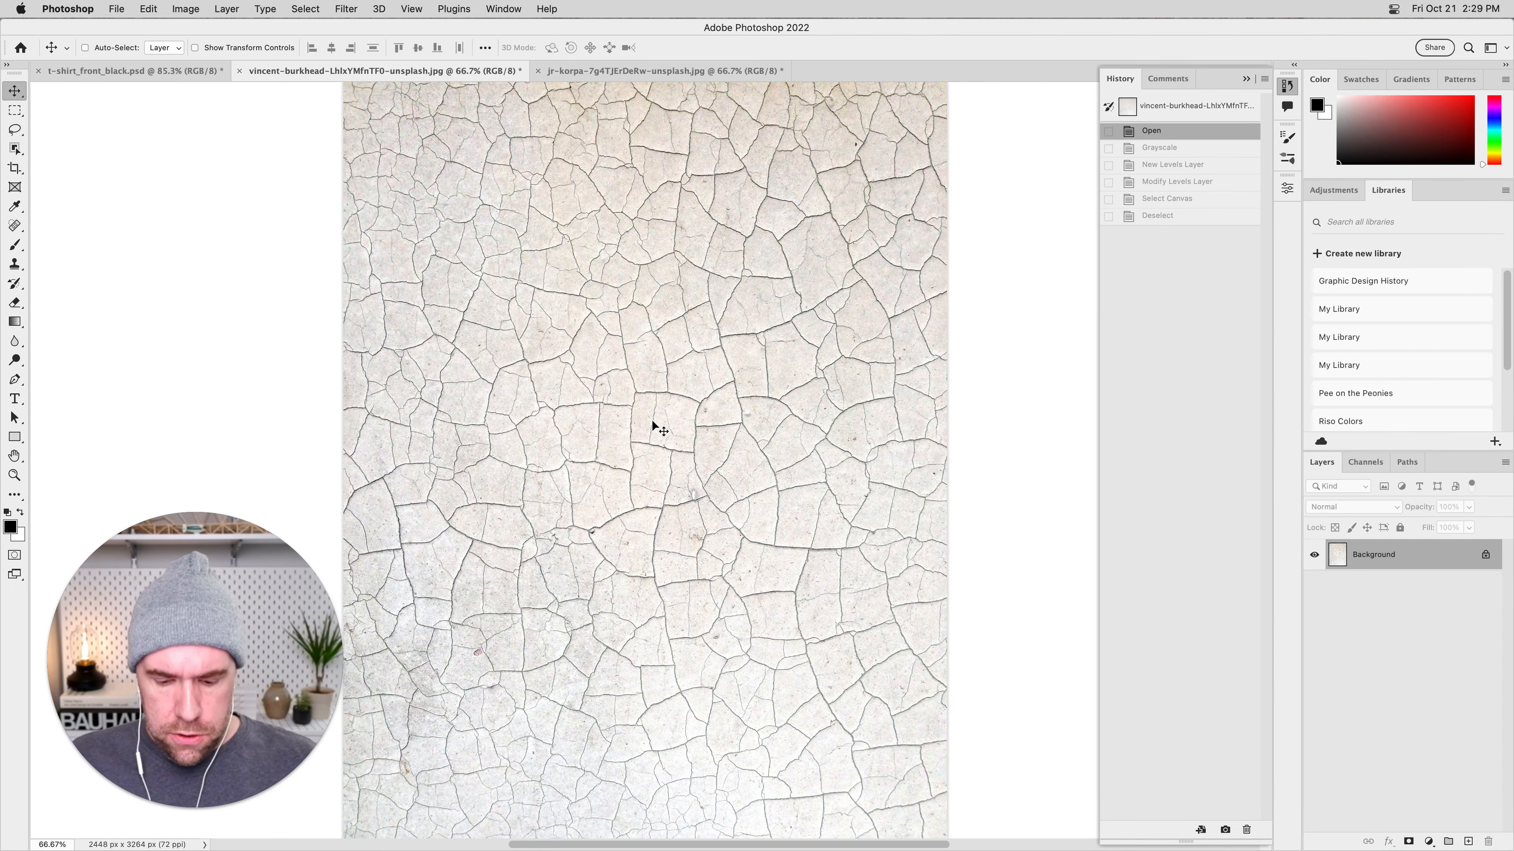
pyautogui.press('super+minus')
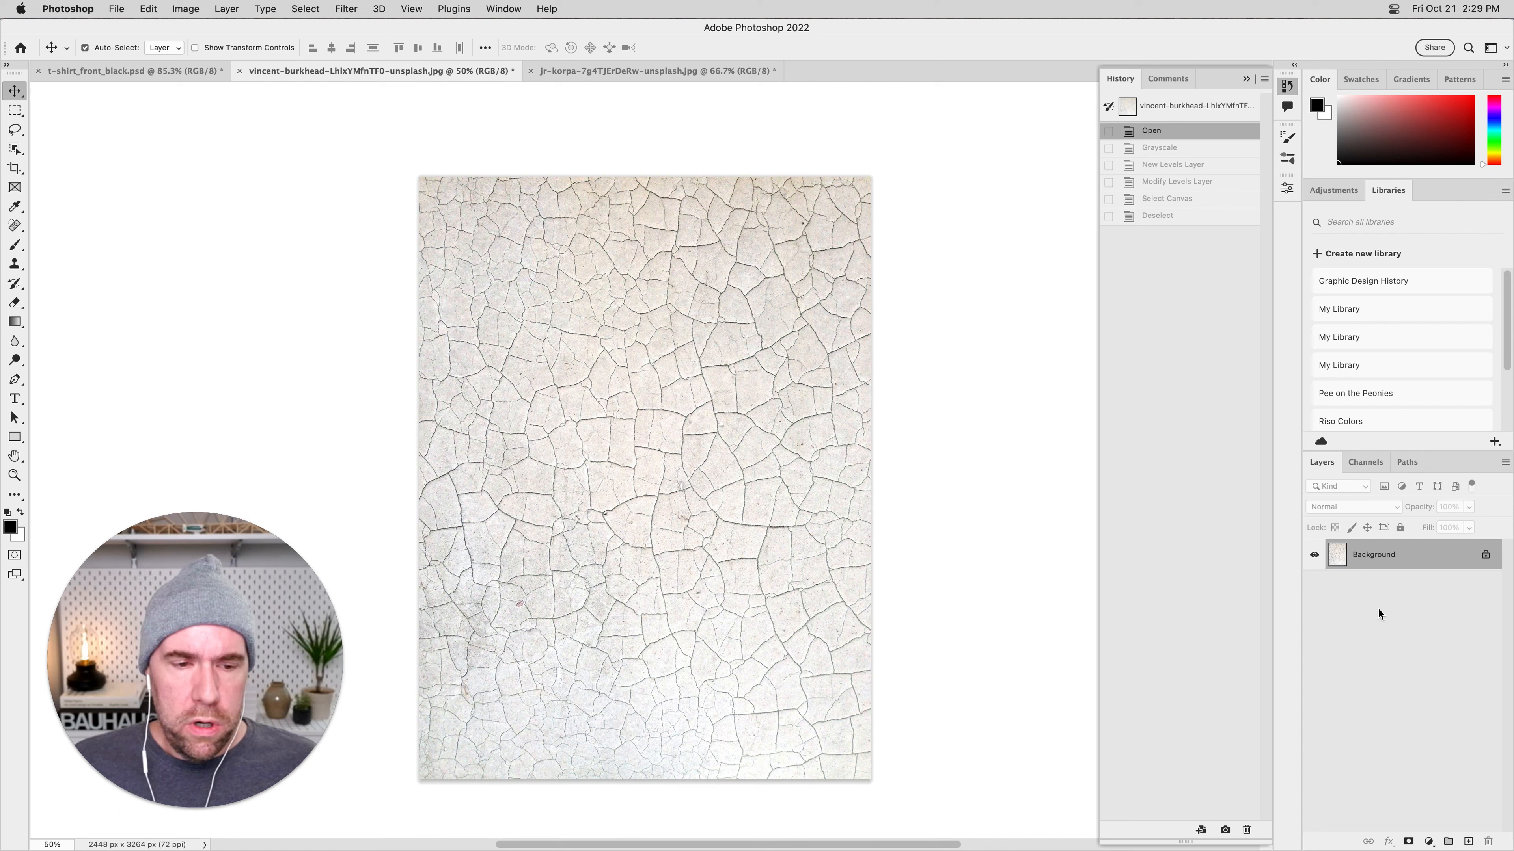
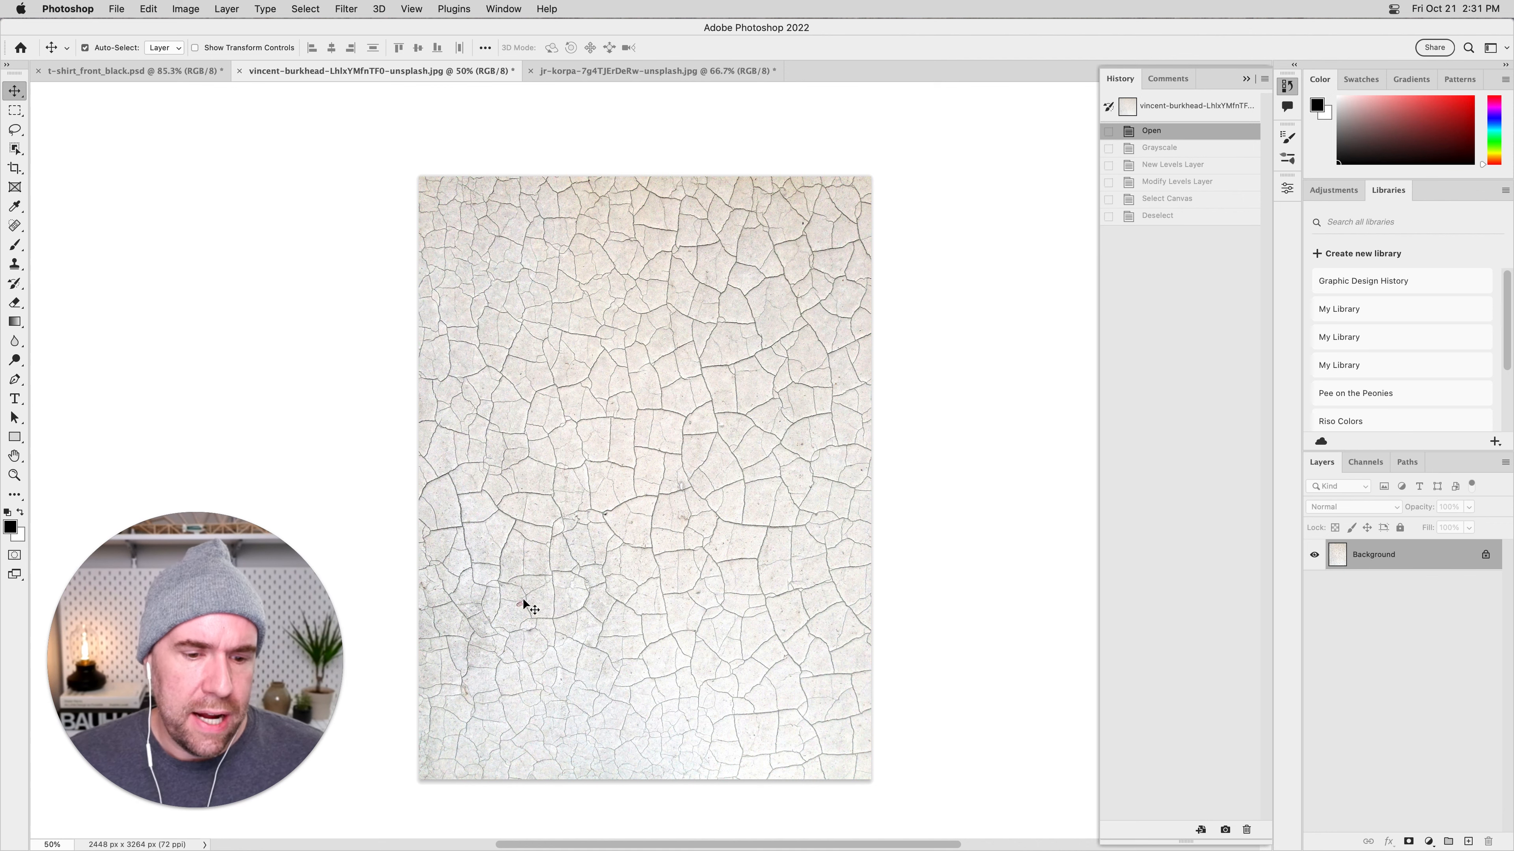
# Check the T-shirt mock-up, return to the cracked-surface photo and convert it to Grayscale, discarding its color information.
pyautogui.click(118, 73)
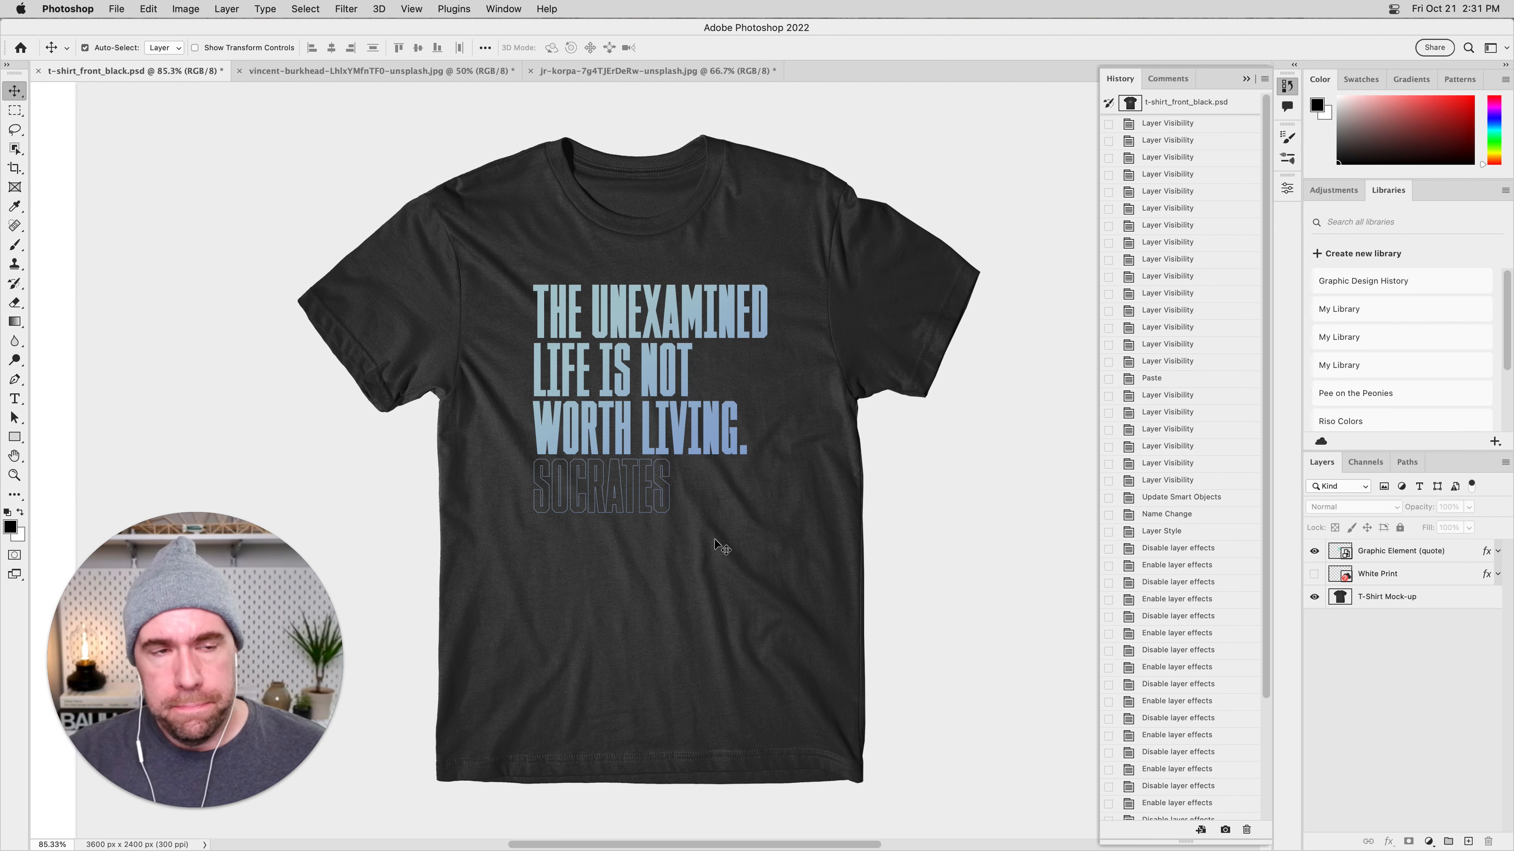
pyautogui.click(385, 78)
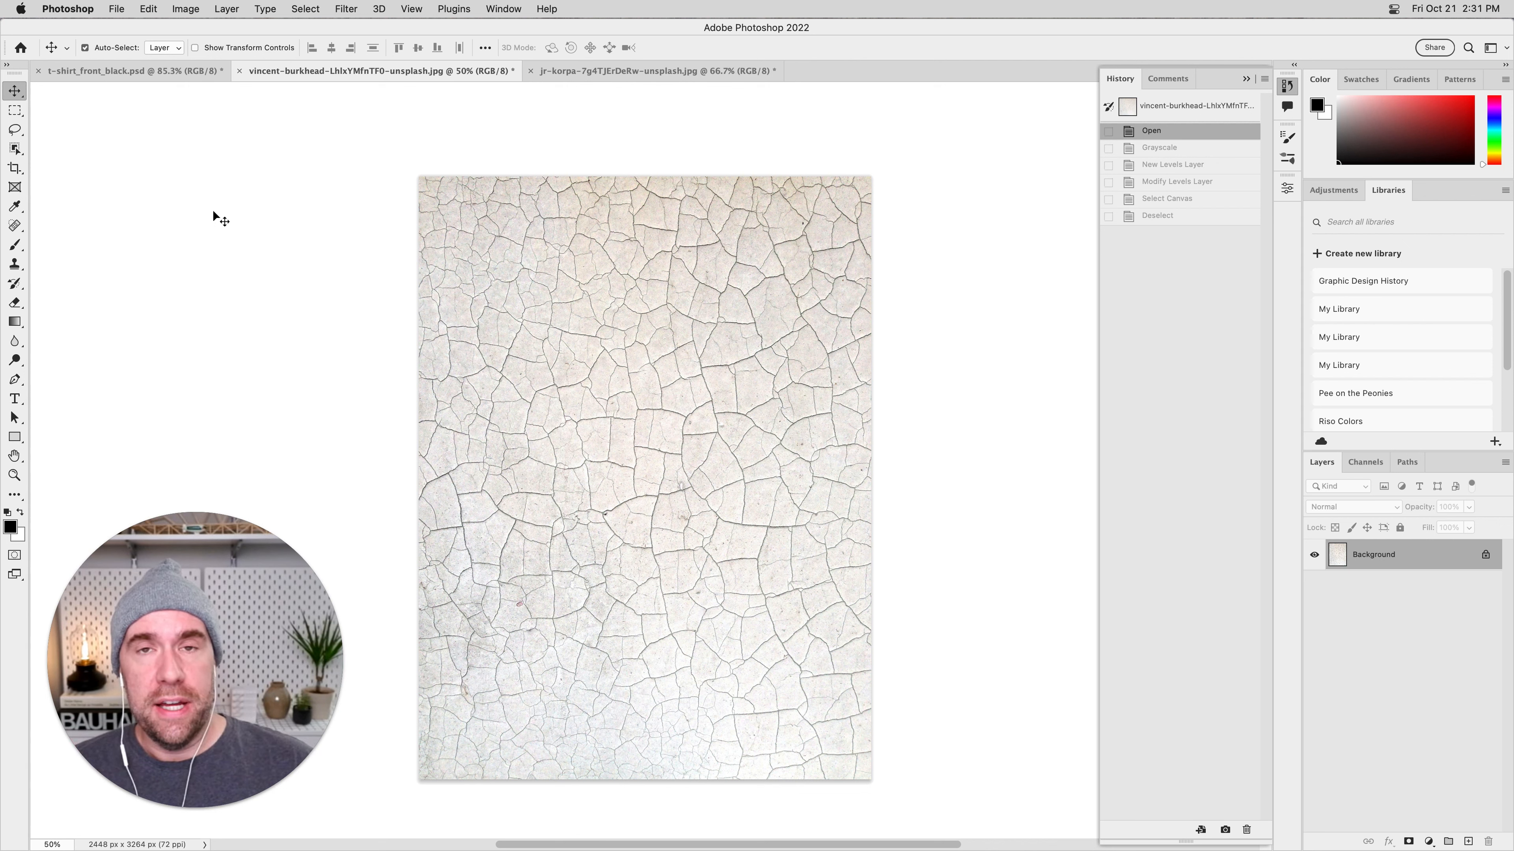
pyautogui.click(185, 10)
pyautogui.moveTo(197, 28)
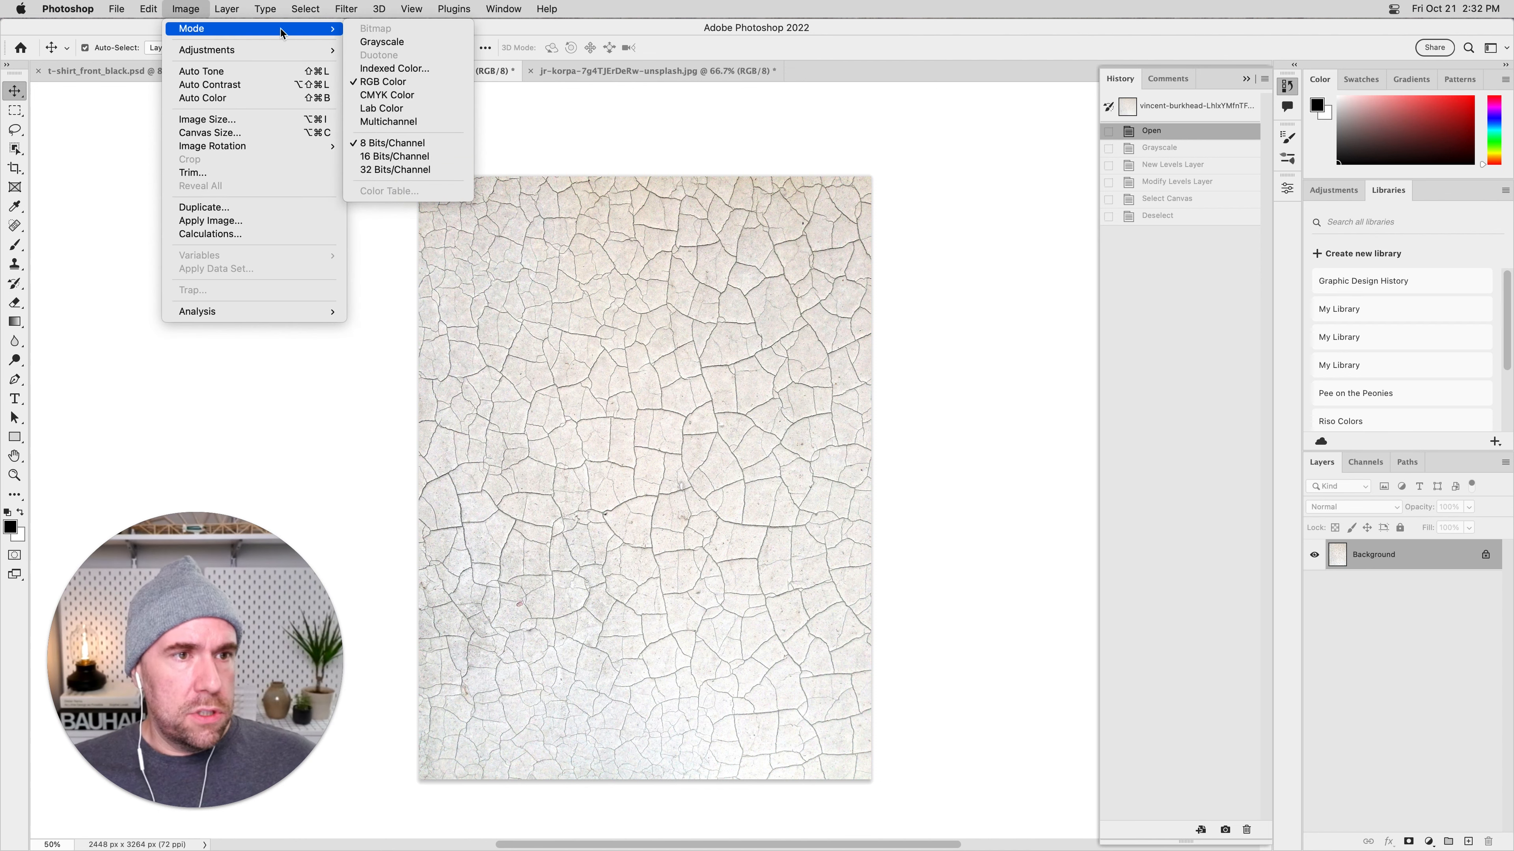
pyautogui.click(424, 43)
pyautogui.click(761, 328)
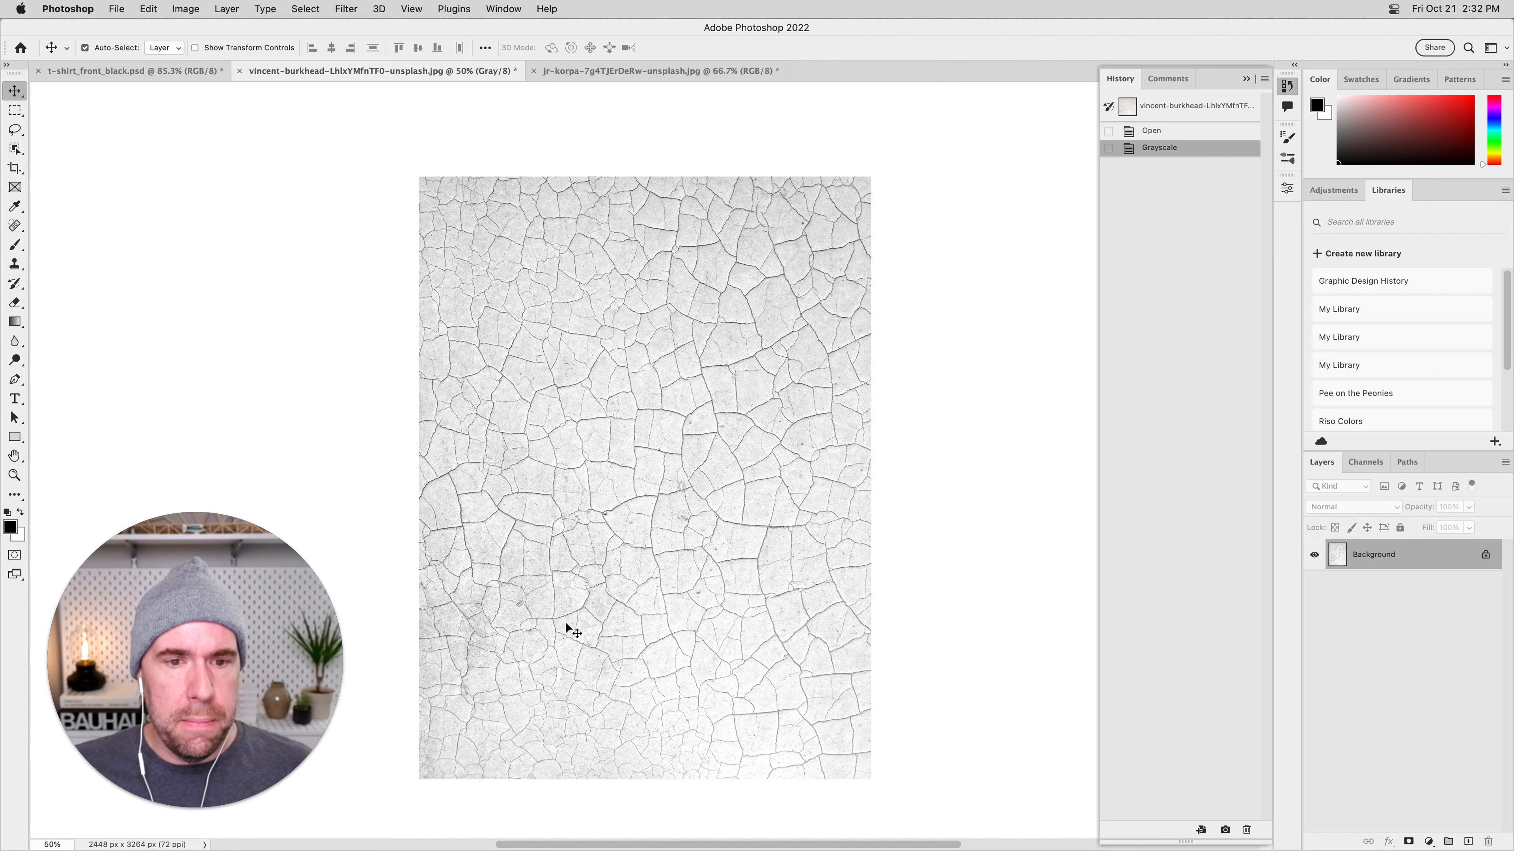
# Start a Levels adjustment on the grayscale crack photo and set its input levels to 94, 1.37 and 209.
pyautogui.click(190, 9)
pyautogui.moveTo(250, 50)
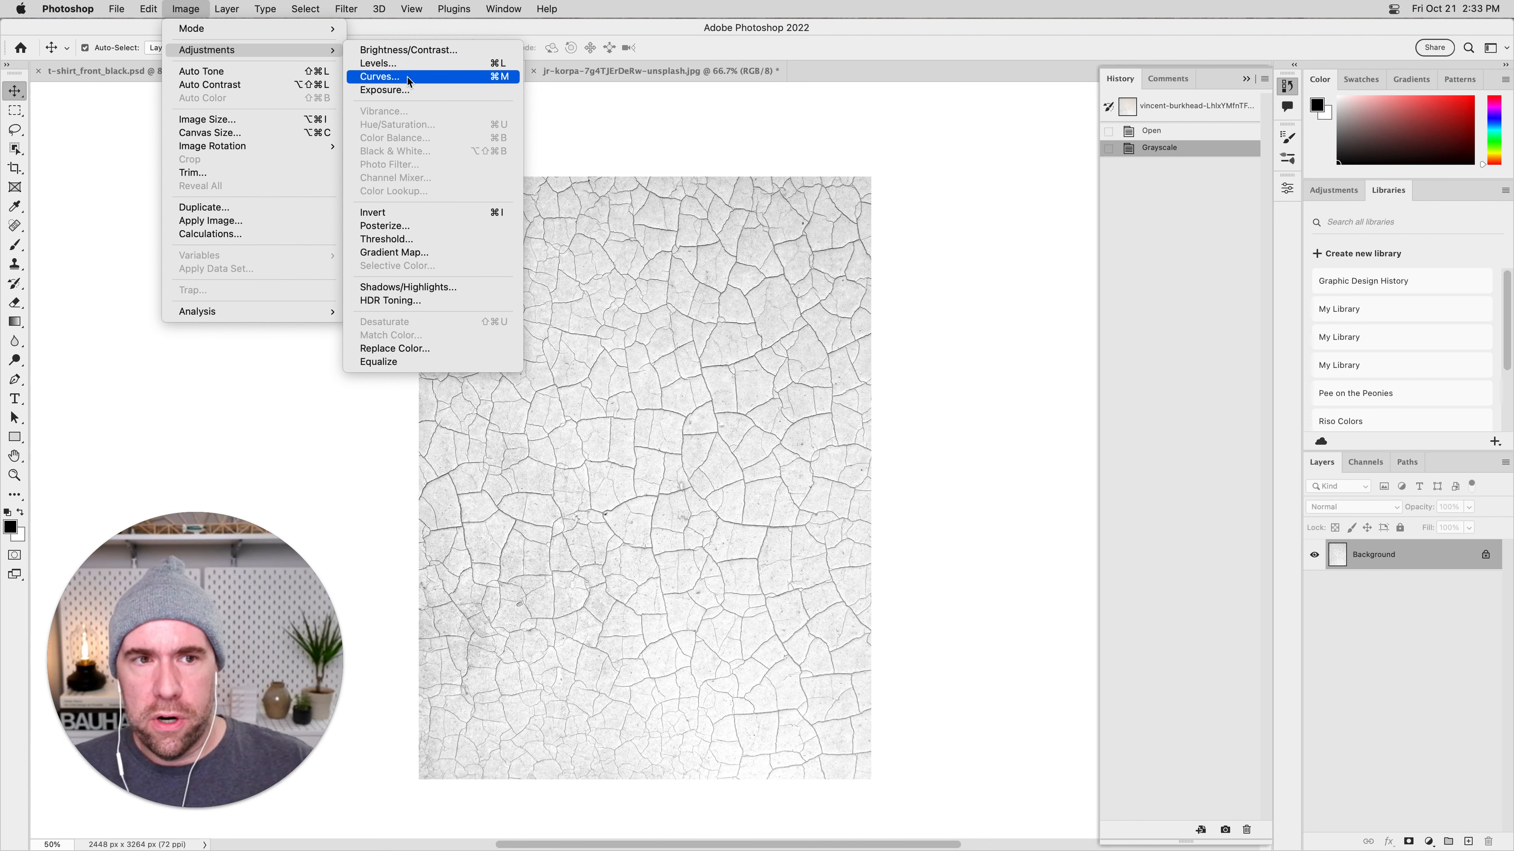
pyautogui.click(421, 65)
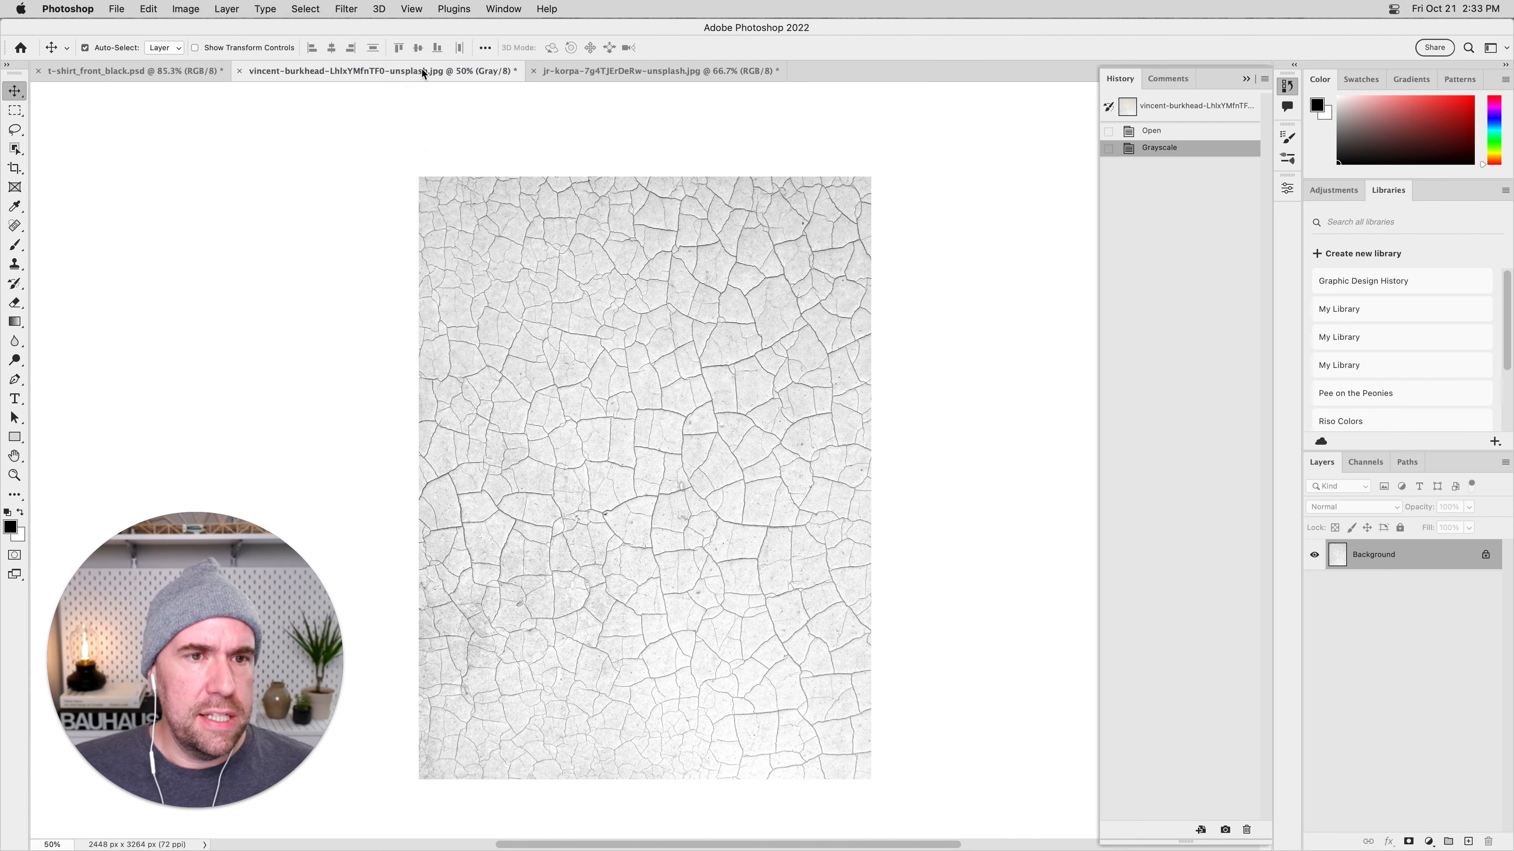
pyautogui.moveTo(703, 211); pyautogui.dragTo(967, 275)
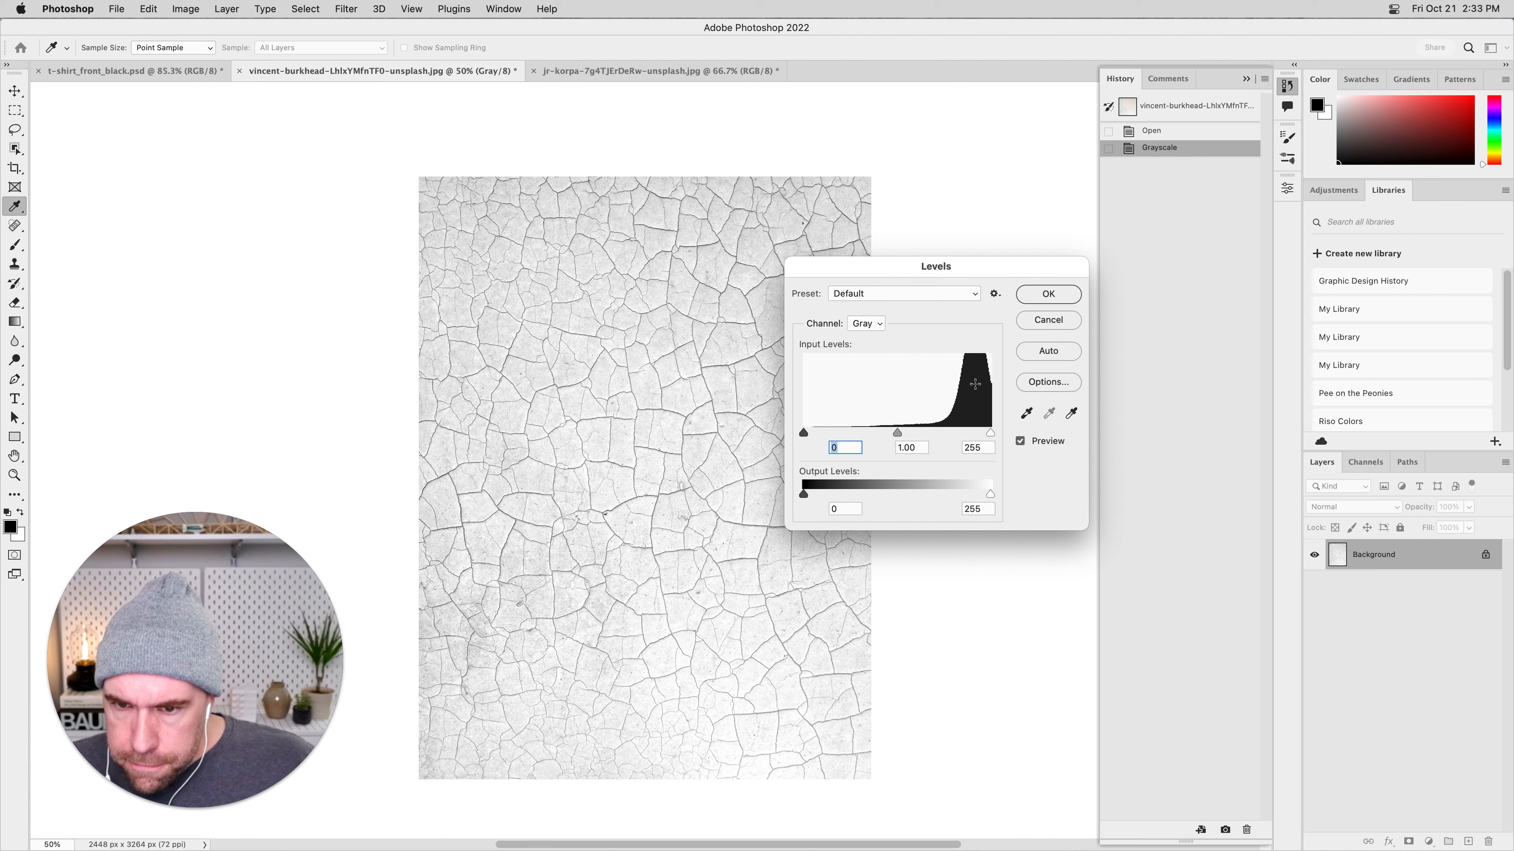
pyautogui.moveTo(802, 433); pyautogui.dragTo(805, 433)
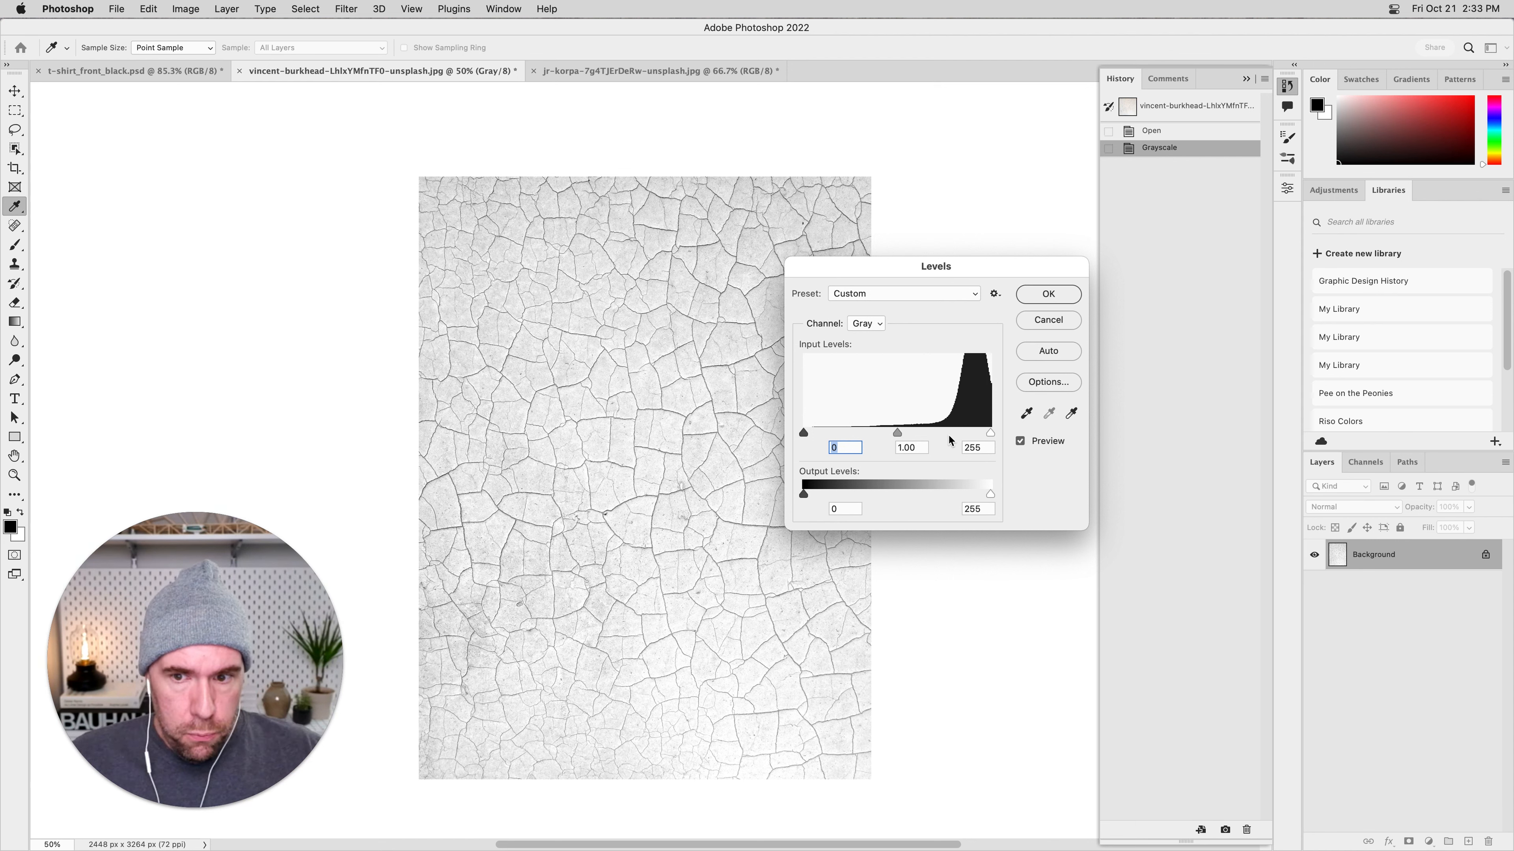
pyautogui.moveTo(990, 434); pyautogui.dragTo(972, 436)
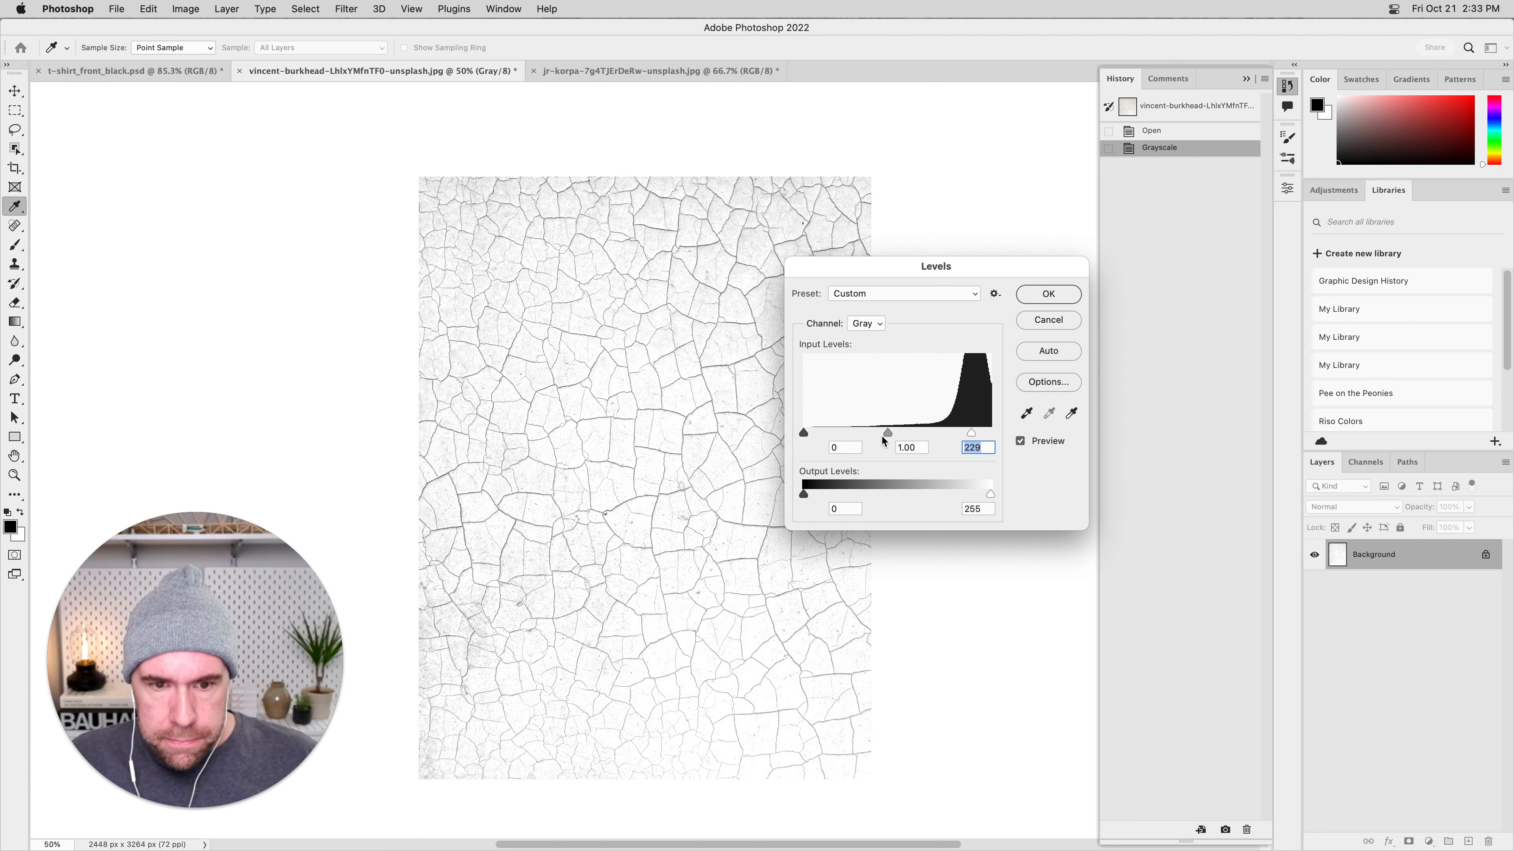
pyautogui.moveTo(807, 434); pyautogui.dragTo(957, 435)
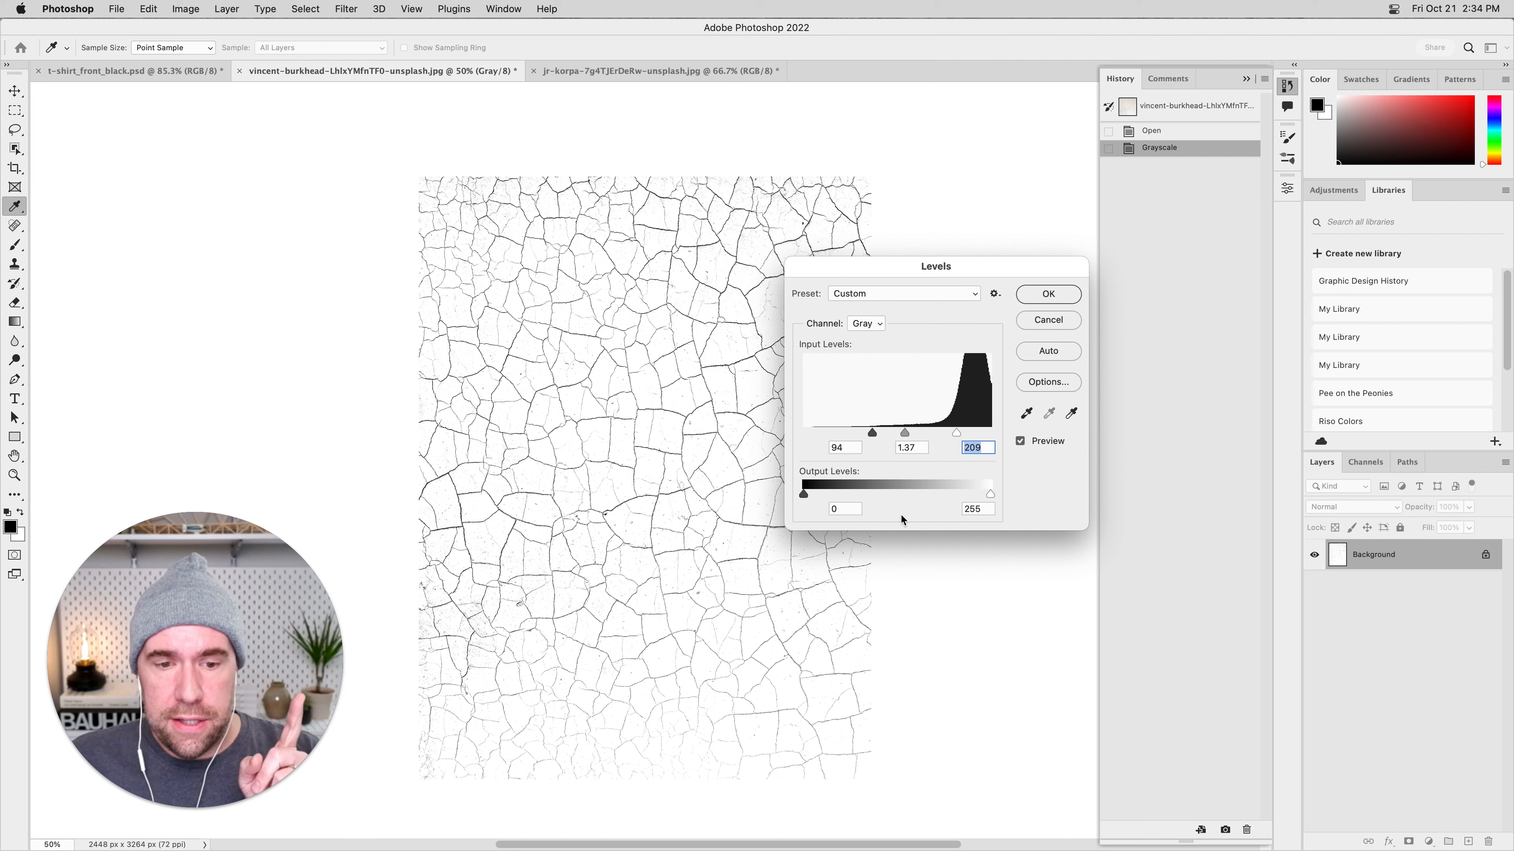
# Try output levels of 17 and 230 on the crack texture, and restore them to 0 and 255.
pyautogui.moveTo(990, 494)
pyautogui.mouseDown()
pyautogui.moveTo(971, 494)
pyautogui.moveTo(989, 494)
pyautogui.mouseUp()
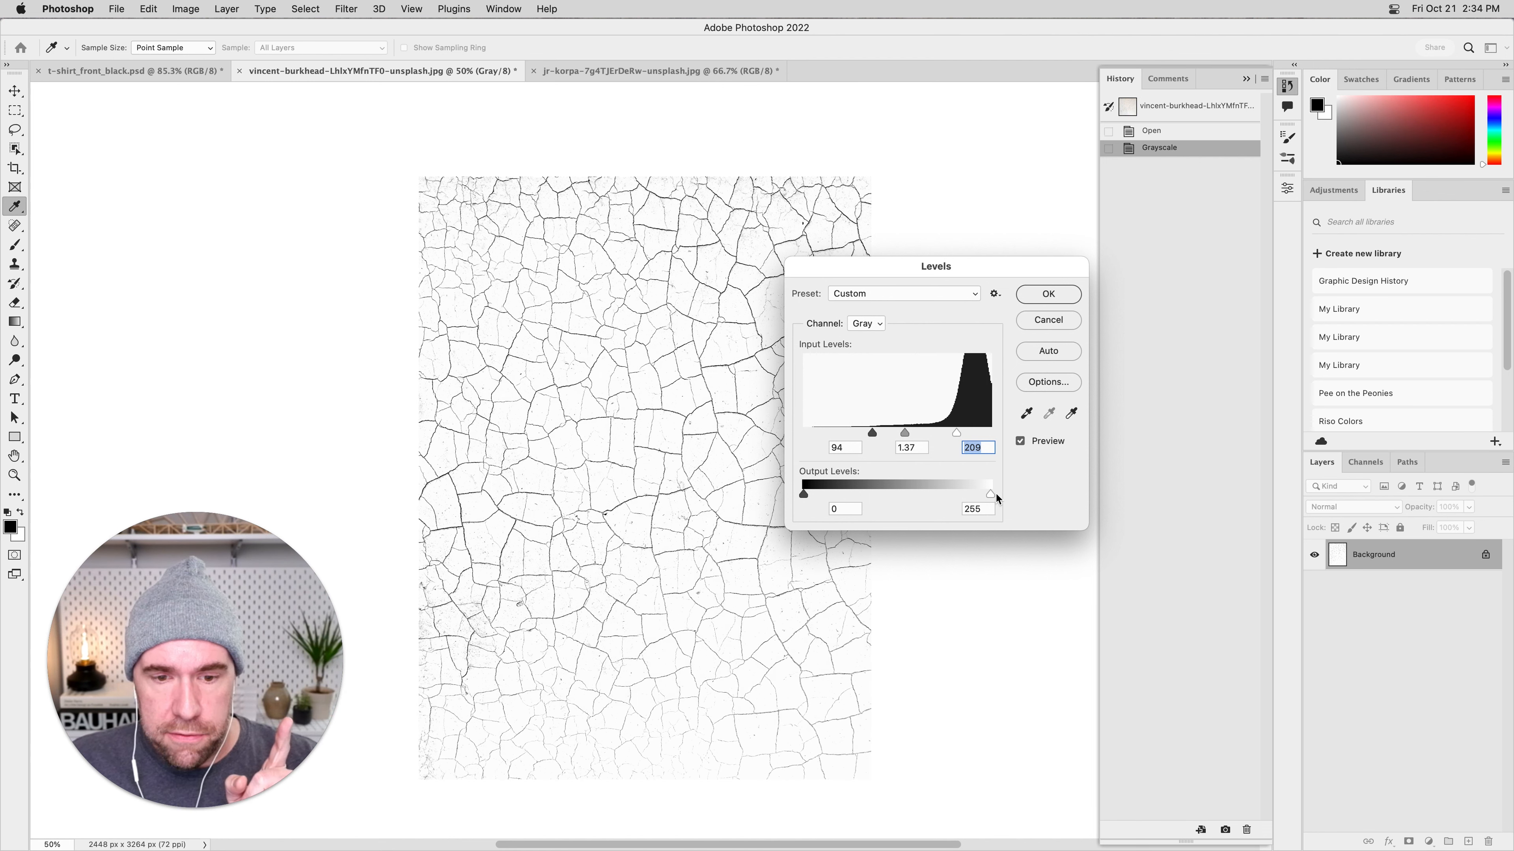
pyautogui.moveTo(818, 495); pyautogui.dragTo(804, 494)
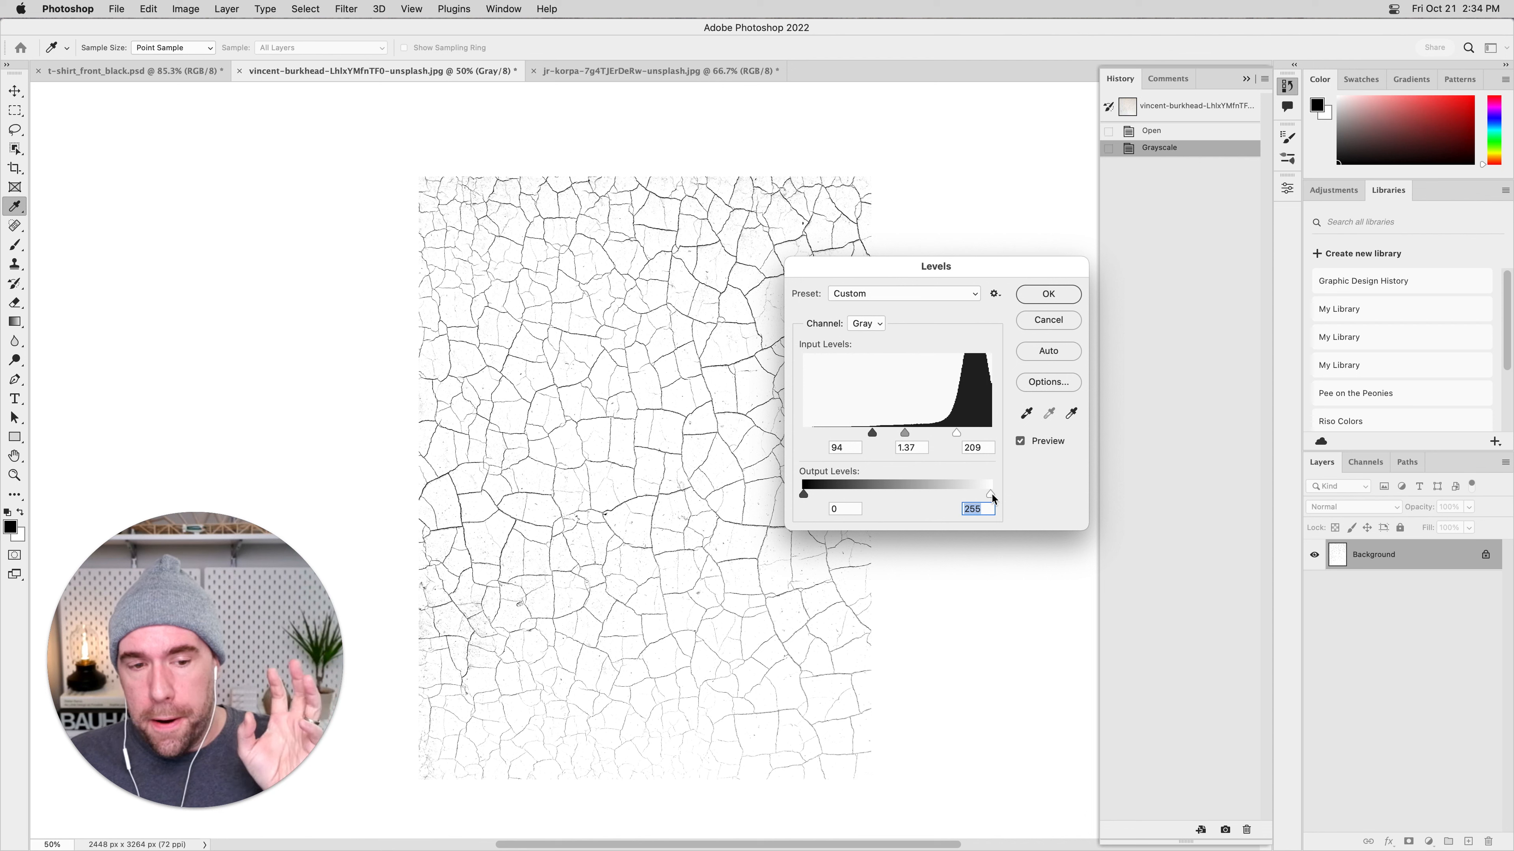
pyautogui.moveTo(991, 497); pyautogui.dragTo(974, 501)
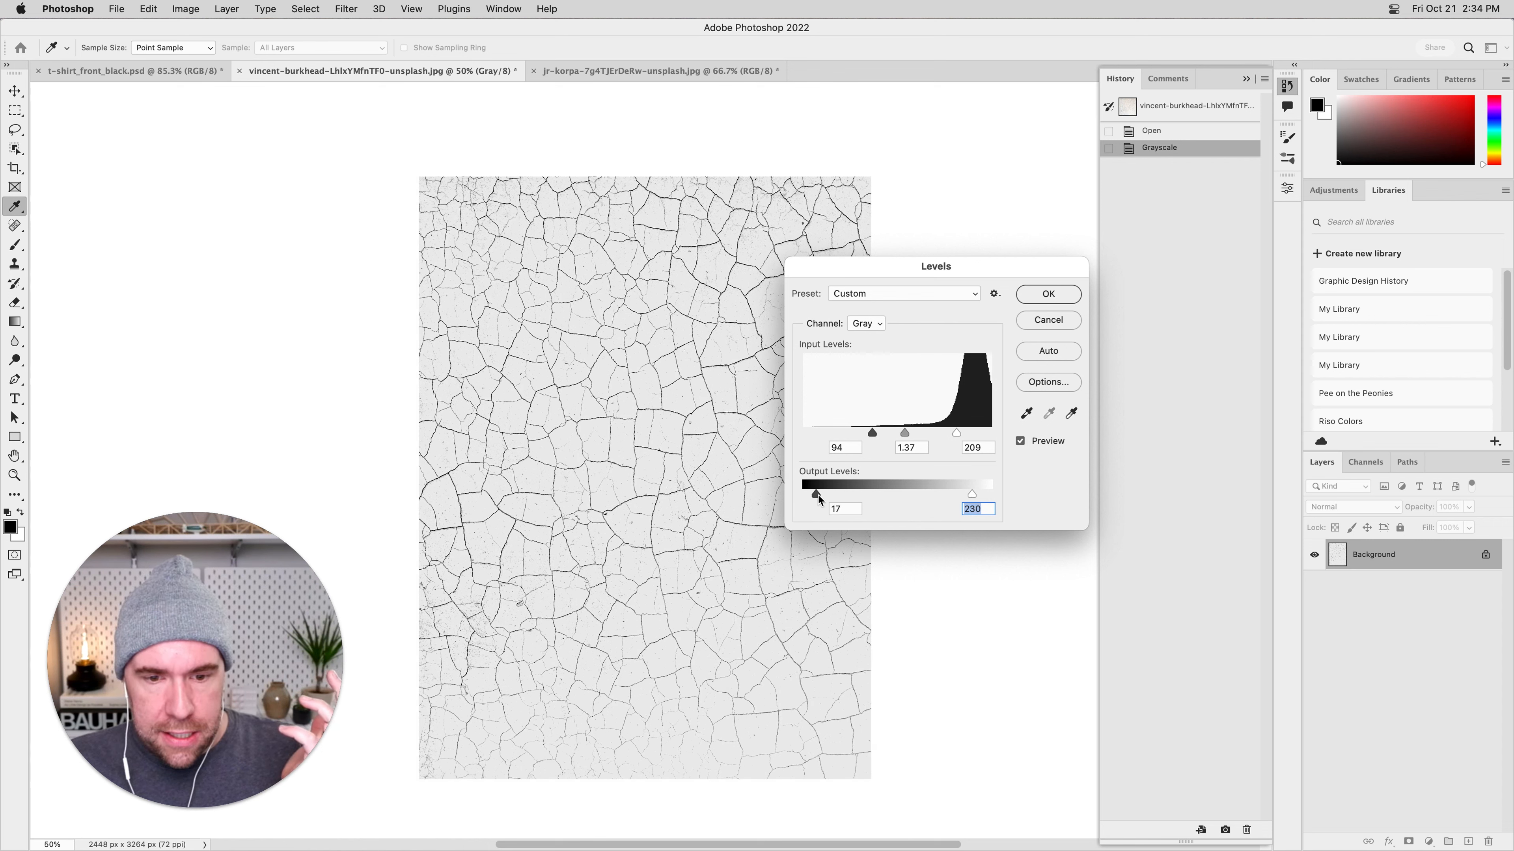
pyautogui.moveTo(901, 495); pyautogui.dragTo(793, 495)
pyautogui.moveTo(972, 500); pyautogui.dragTo(1037, 495)
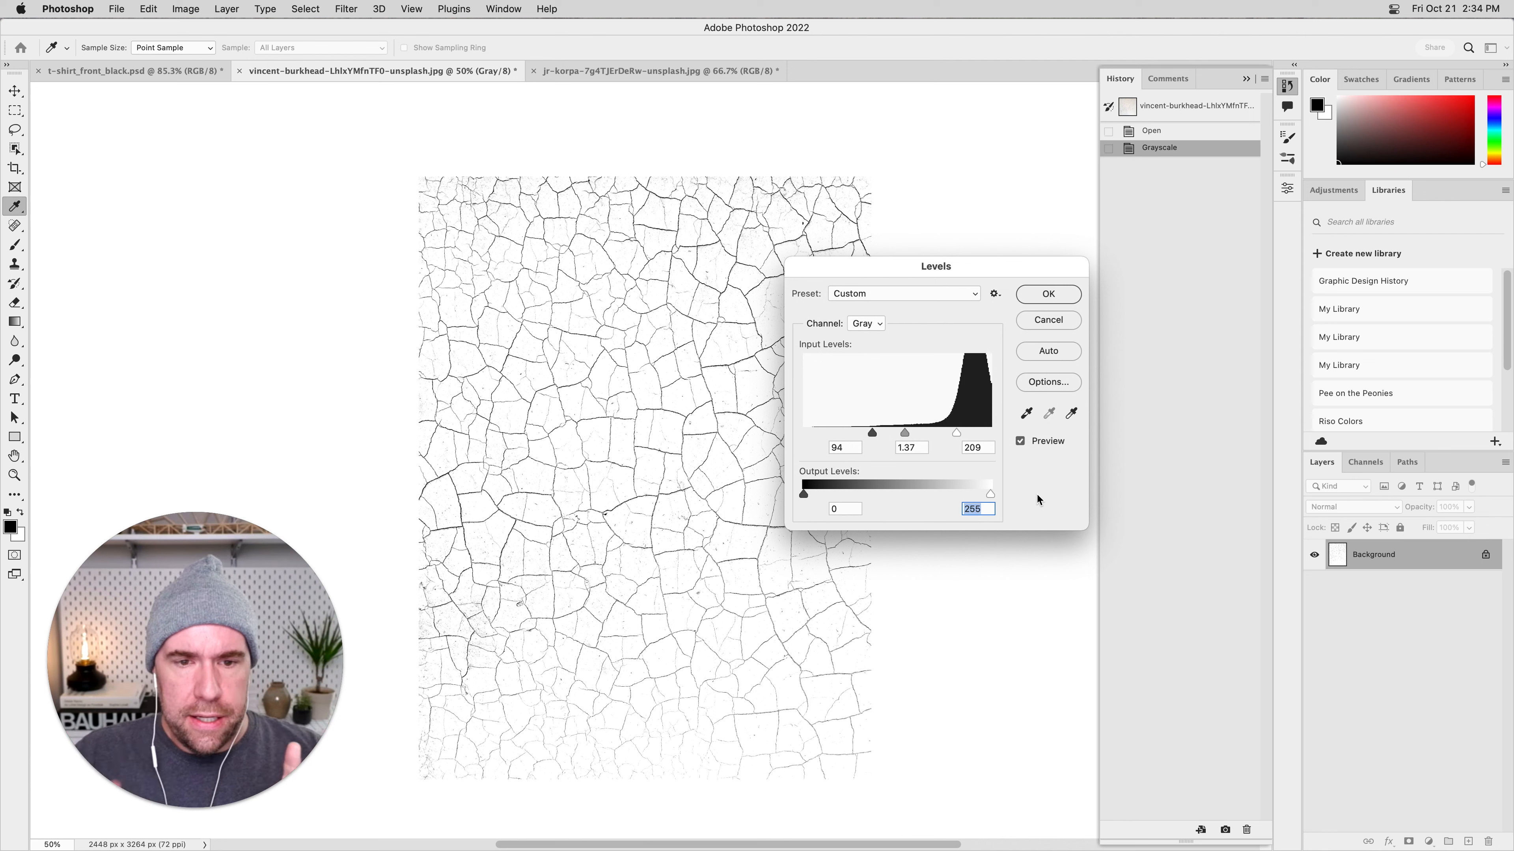
# Refine the midtone input level to 0.85 and the white input level to 202, compare before and after, and apply the Levels adjustment.
pyautogui.moveTo(905, 434)
pyautogui.mouseDown()
pyautogui.moveTo(936, 437)
pyautogui.moveTo(922, 439)
pyautogui.mouseUp()
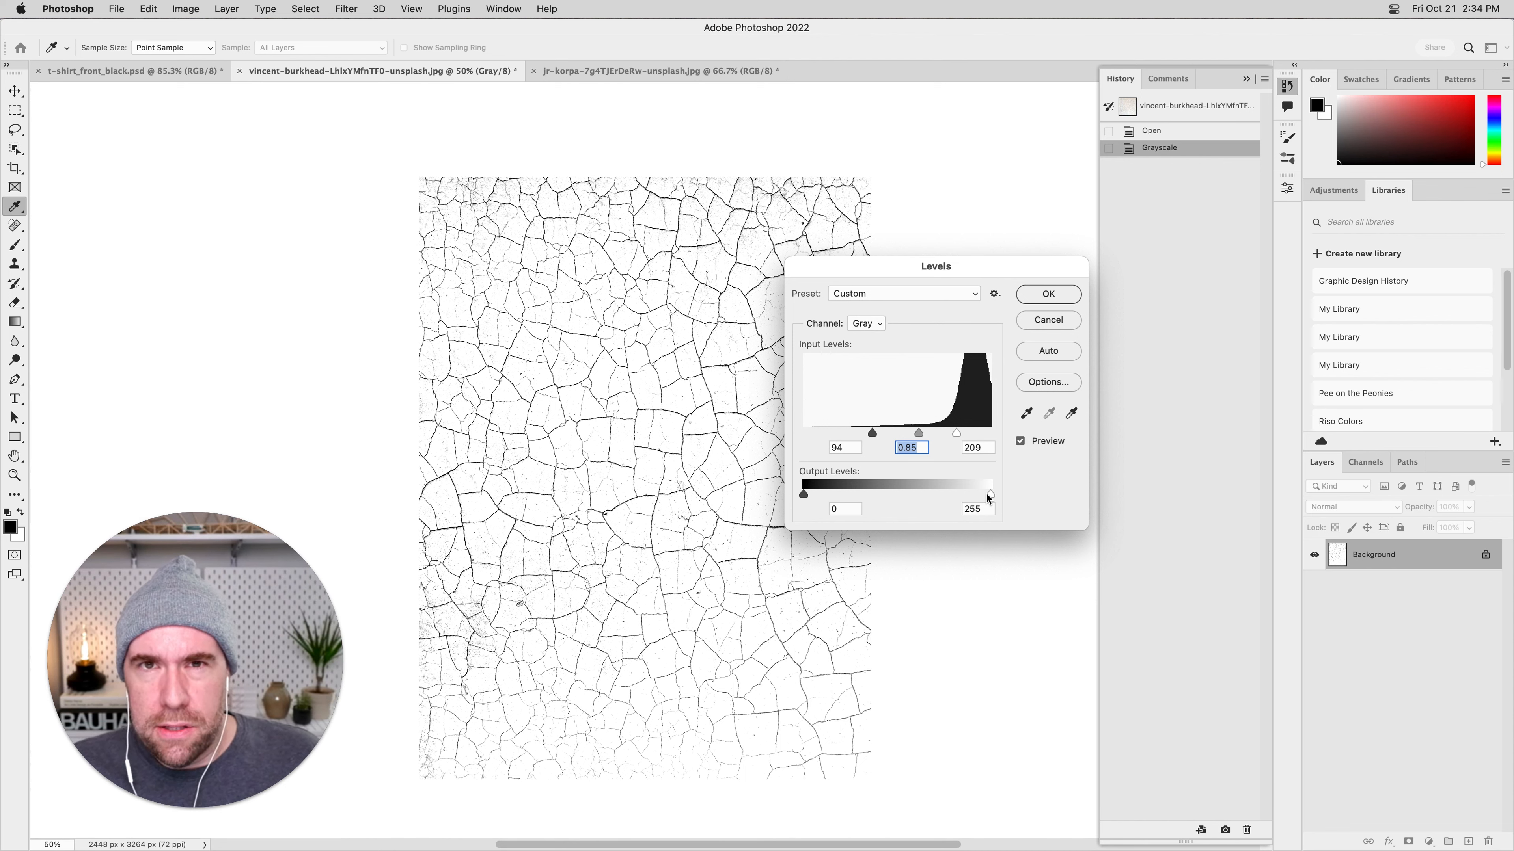
pyautogui.moveTo(956, 433); pyautogui.dragTo(954, 437)
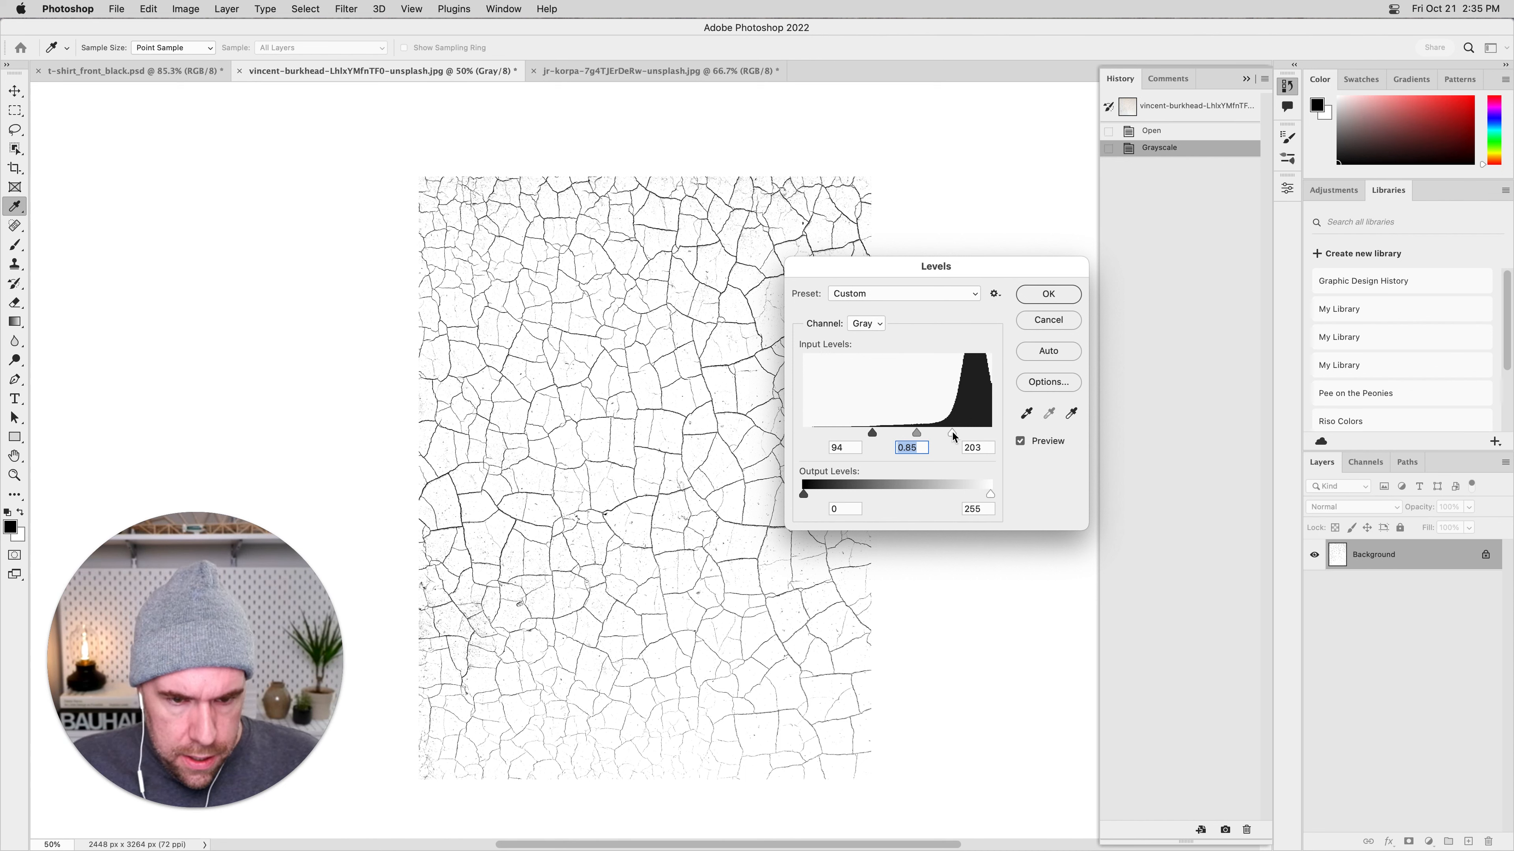
pyautogui.click(1020, 442)
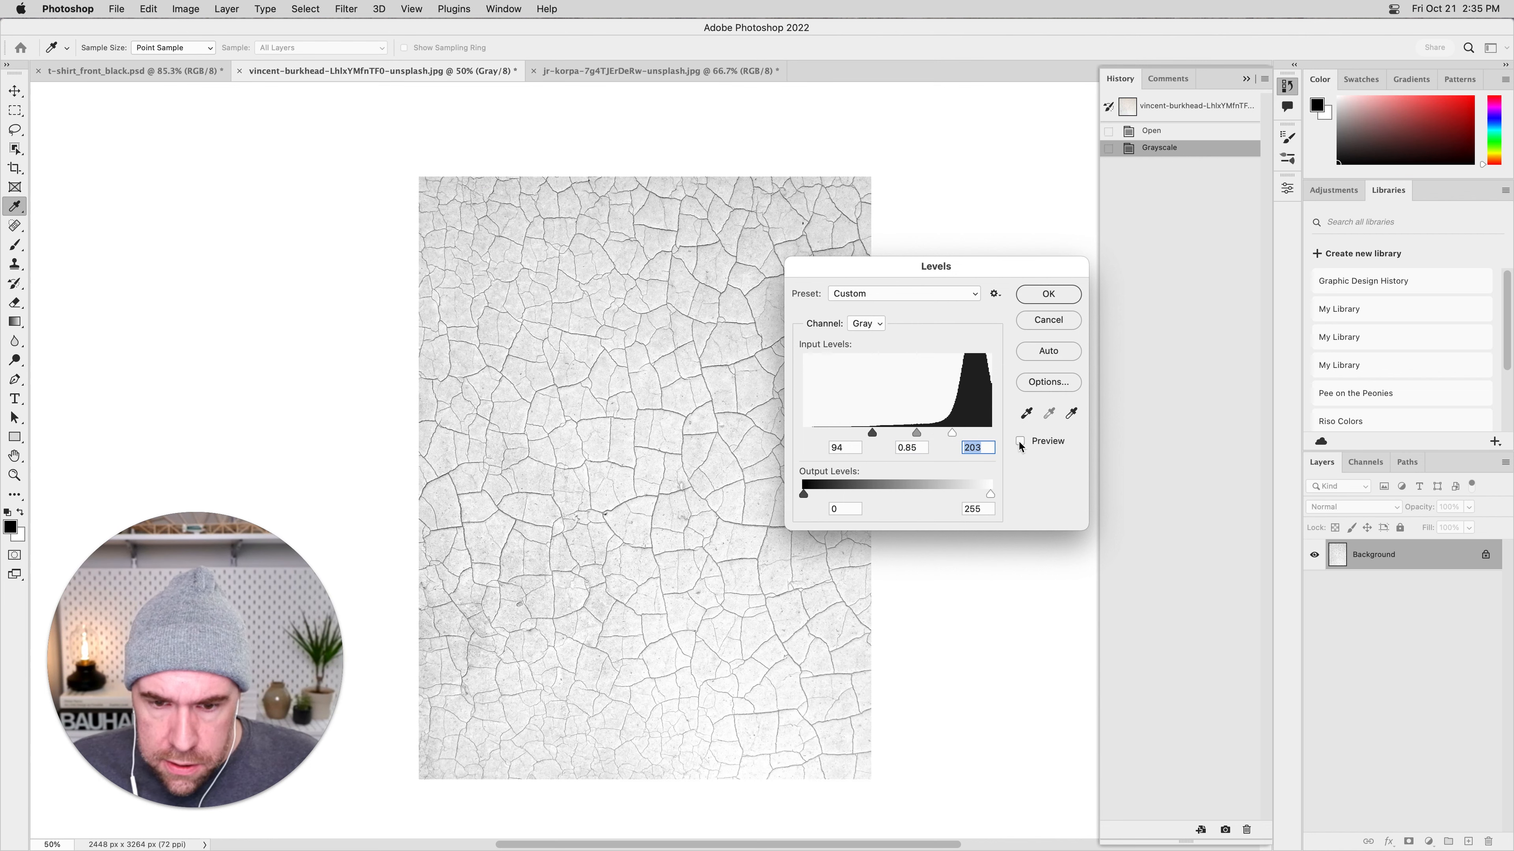
pyautogui.click(1020, 442)
pyautogui.click(1019, 442)
pyautogui.click(1020, 442)
pyautogui.click(1019, 442)
pyautogui.click(1019, 442)
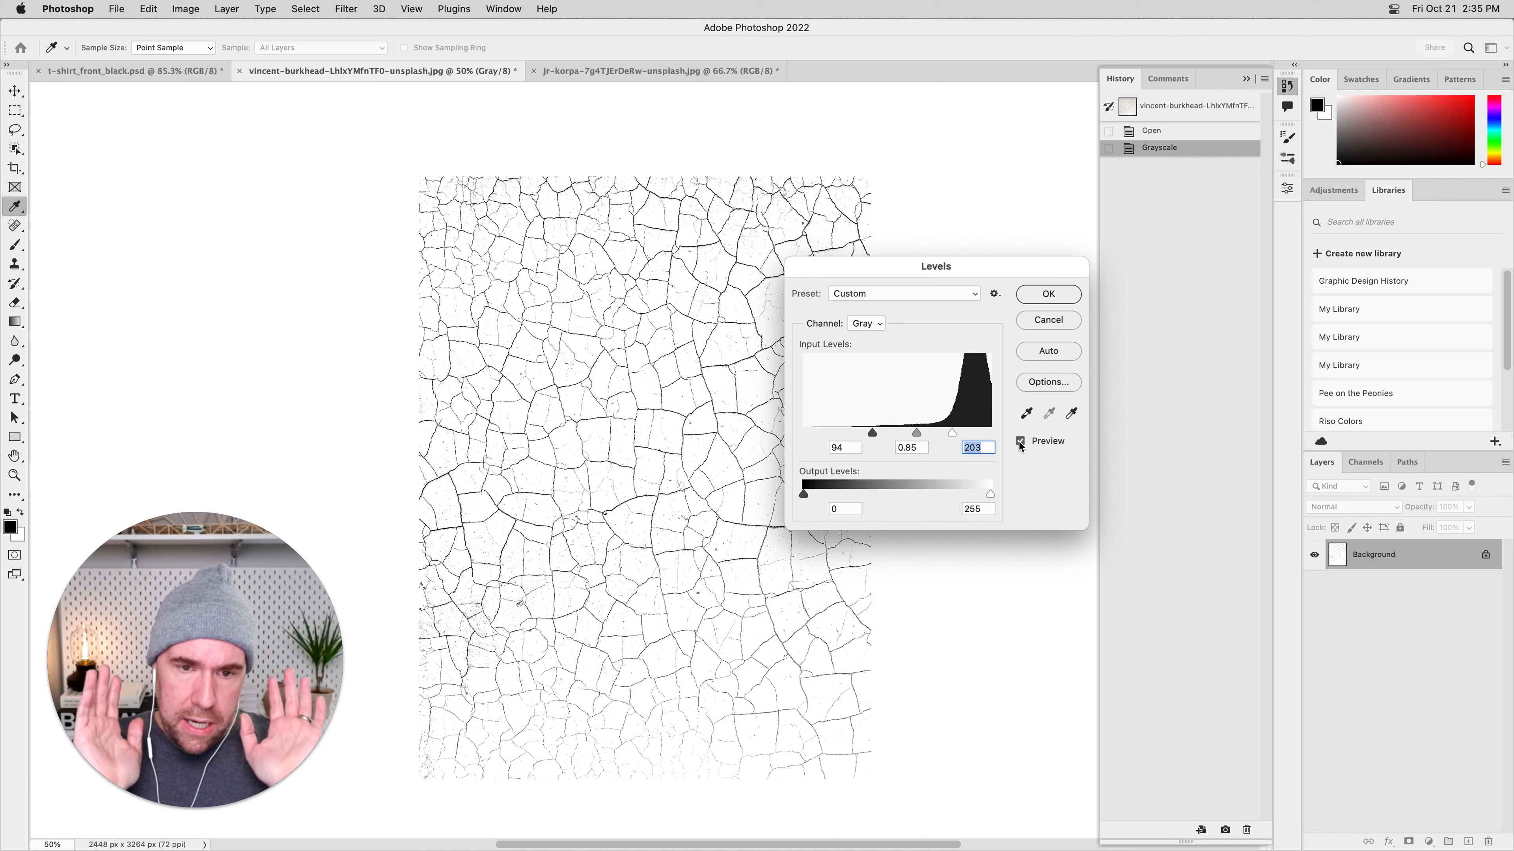
pyautogui.press('Down')
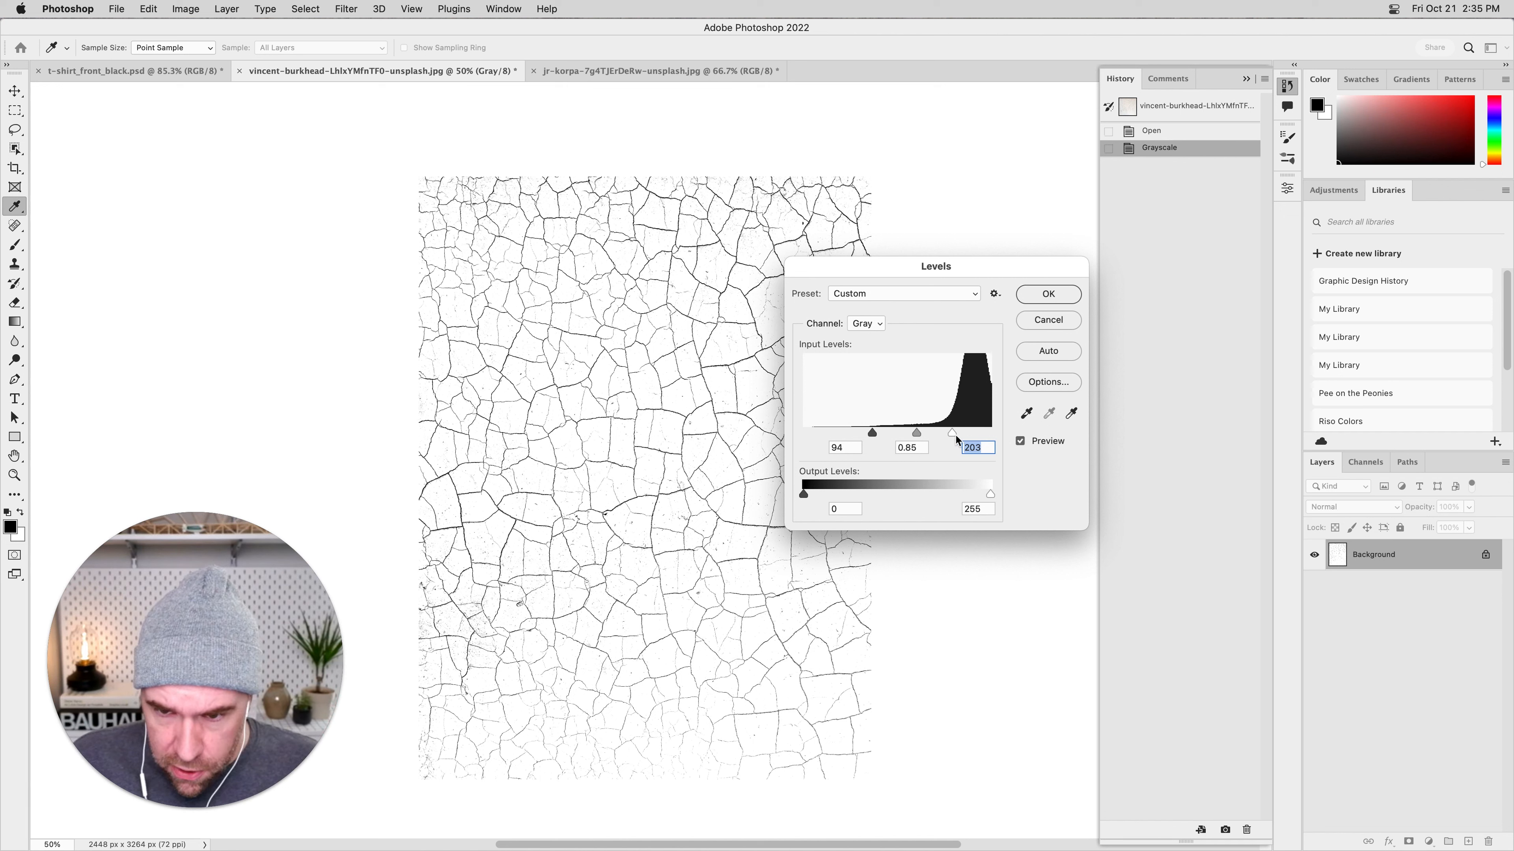
pyautogui.click(1047, 294)
pyautogui.press('v')
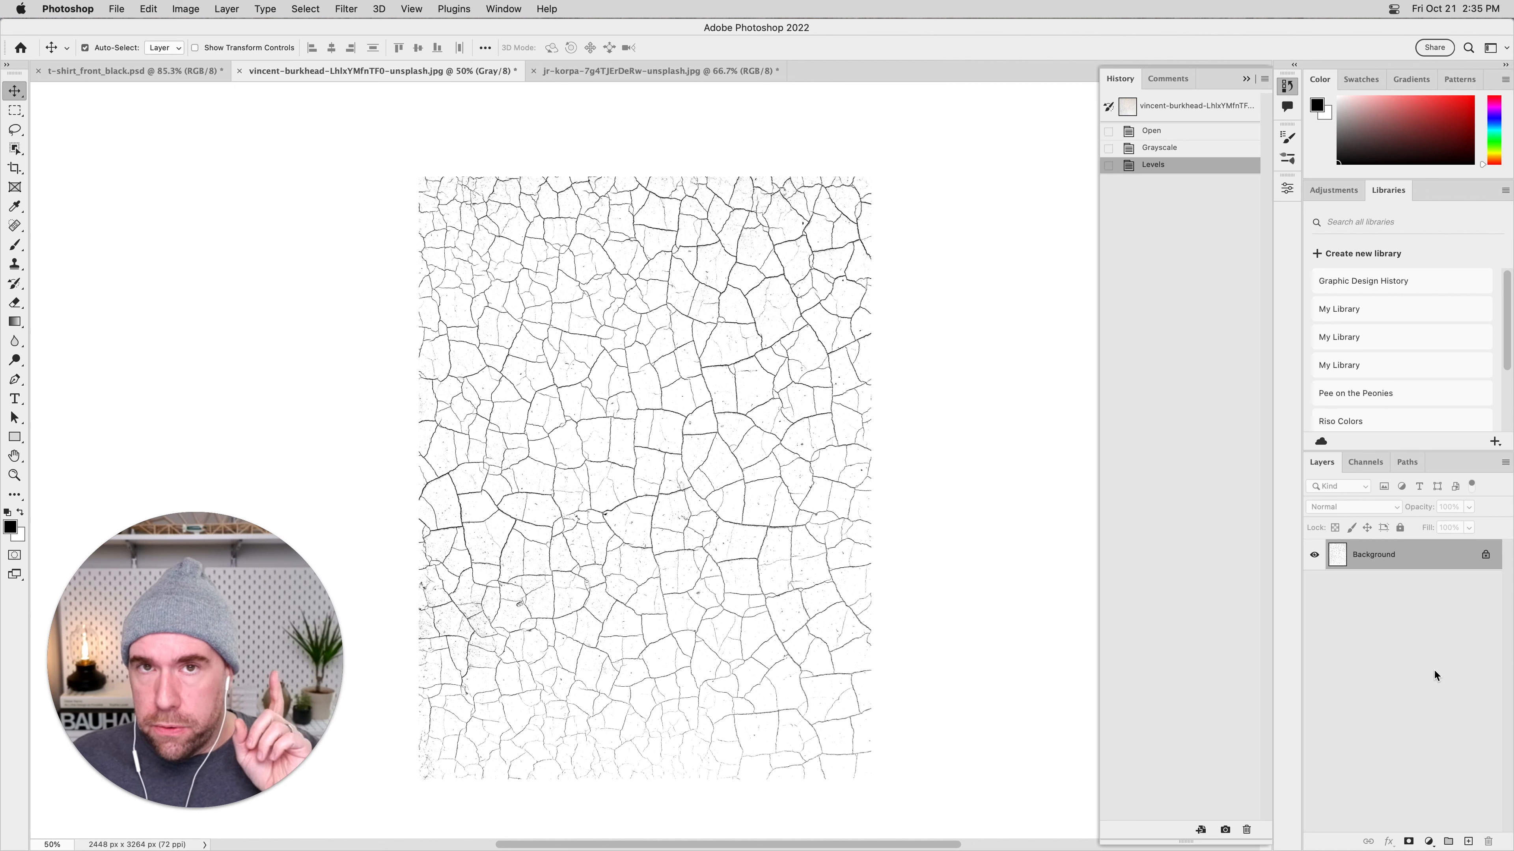
# Select the entire crack texture canvas and start defining it as a brush preset.
pyautogui.click(148, 8)
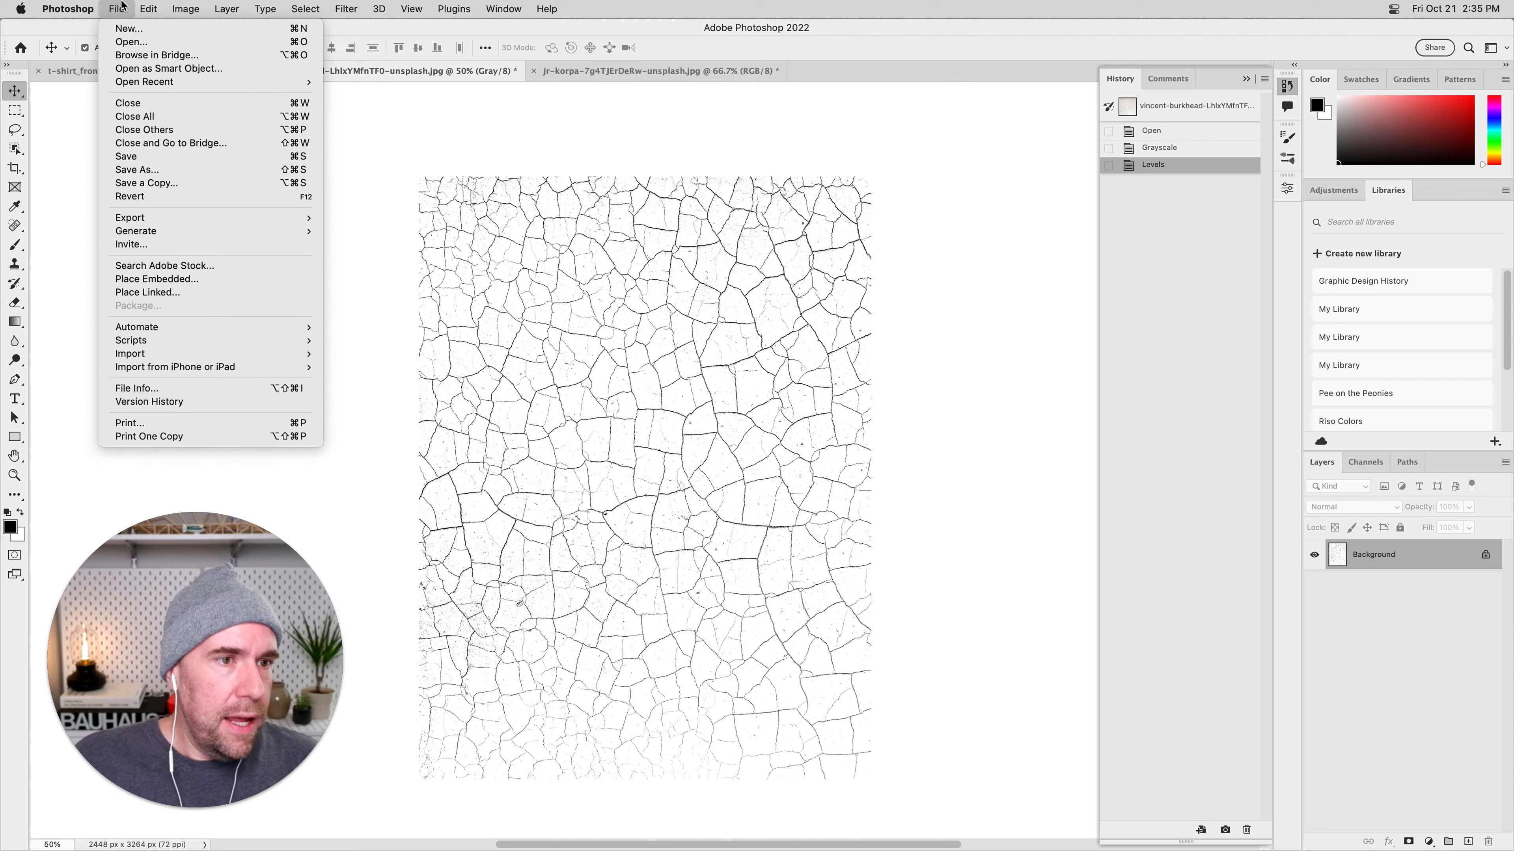
pyautogui.click(182, 7)
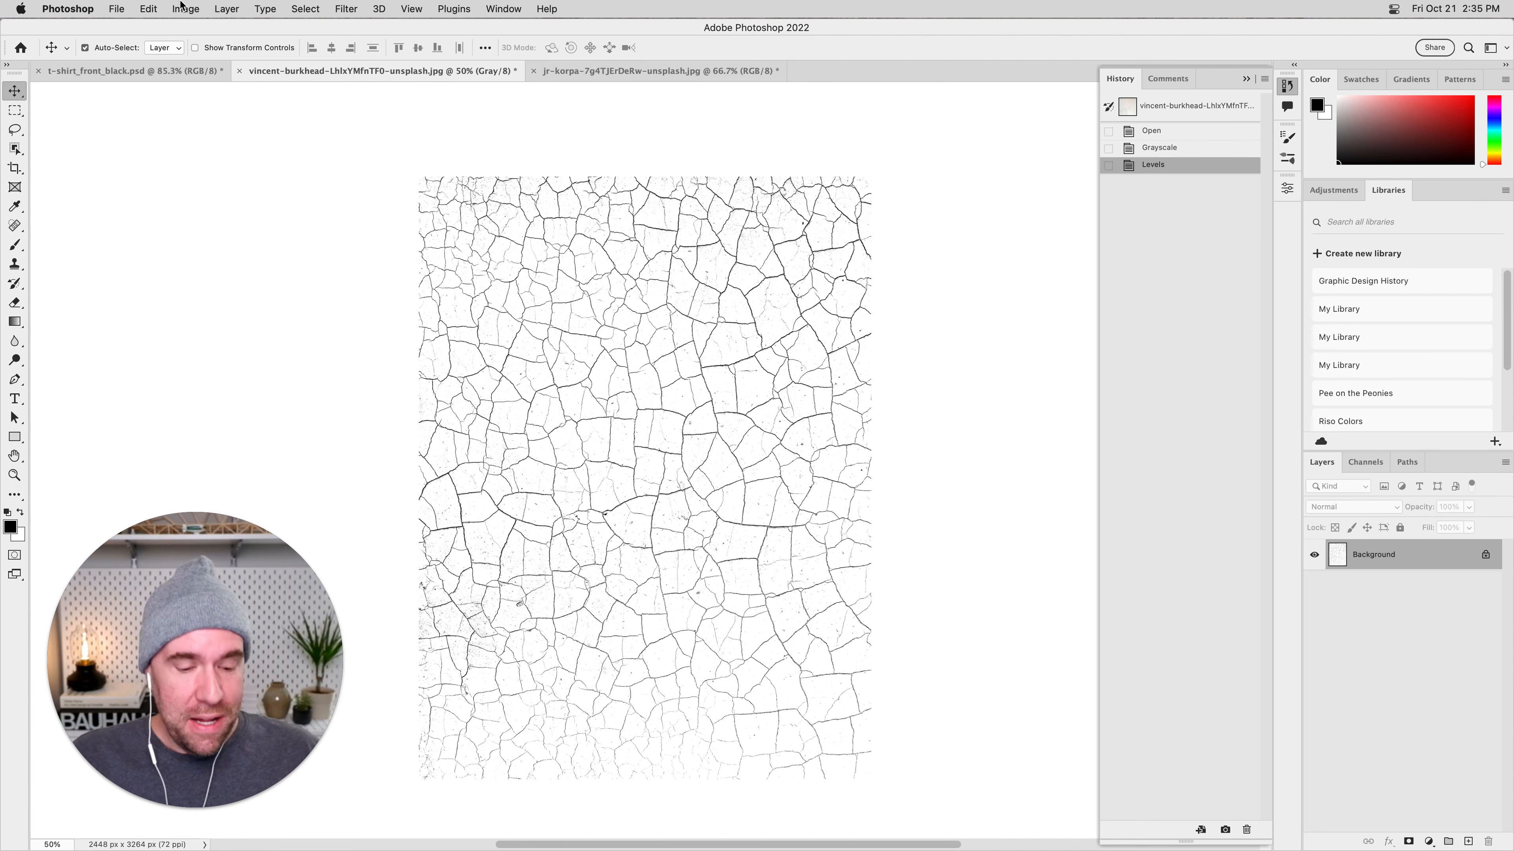
pyautogui.press('super+a')
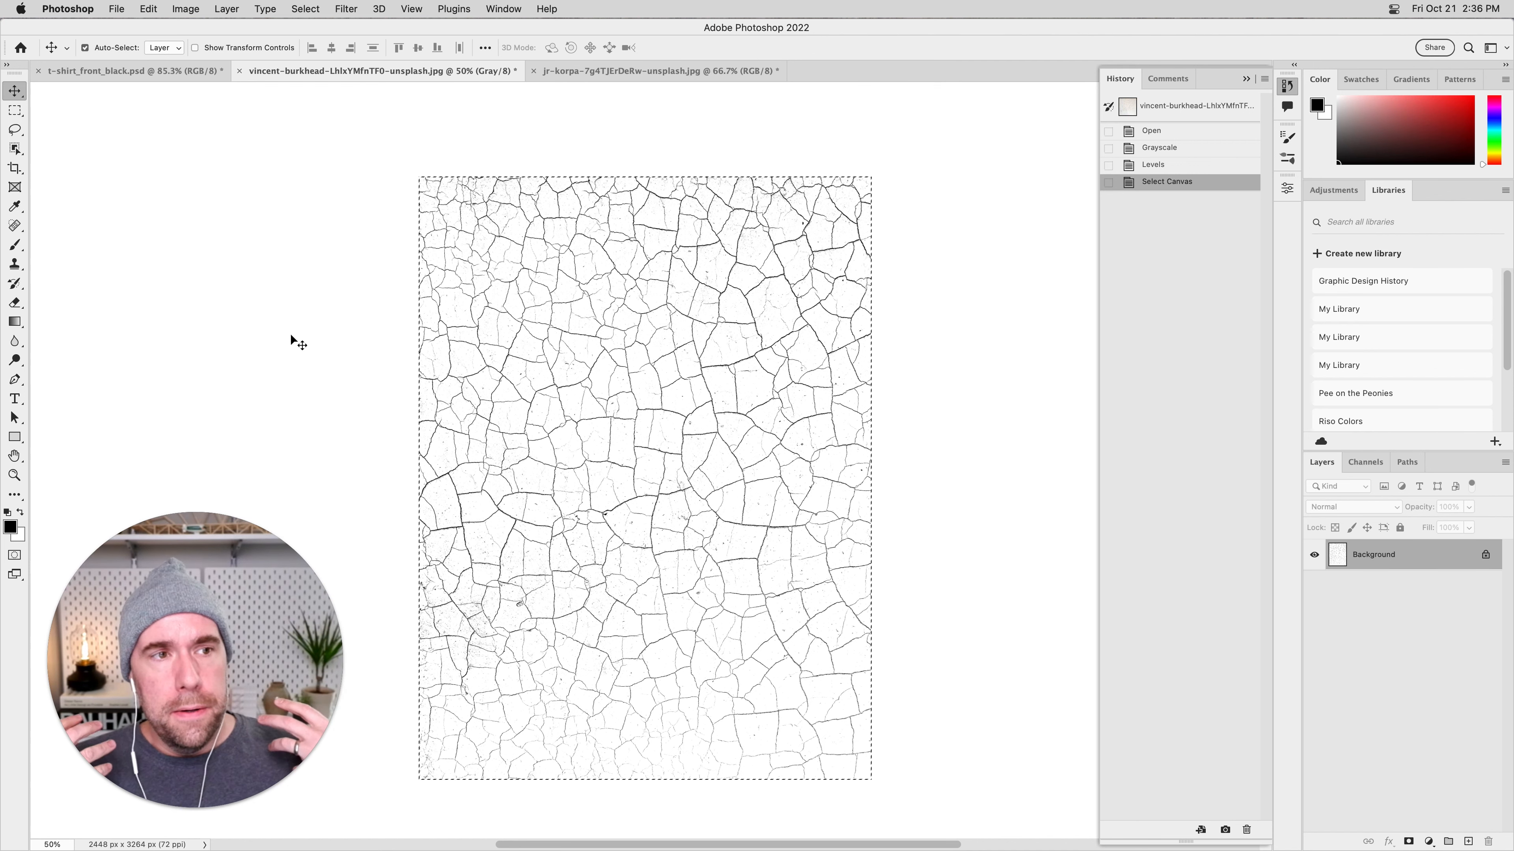
pyautogui.click(149, 8)
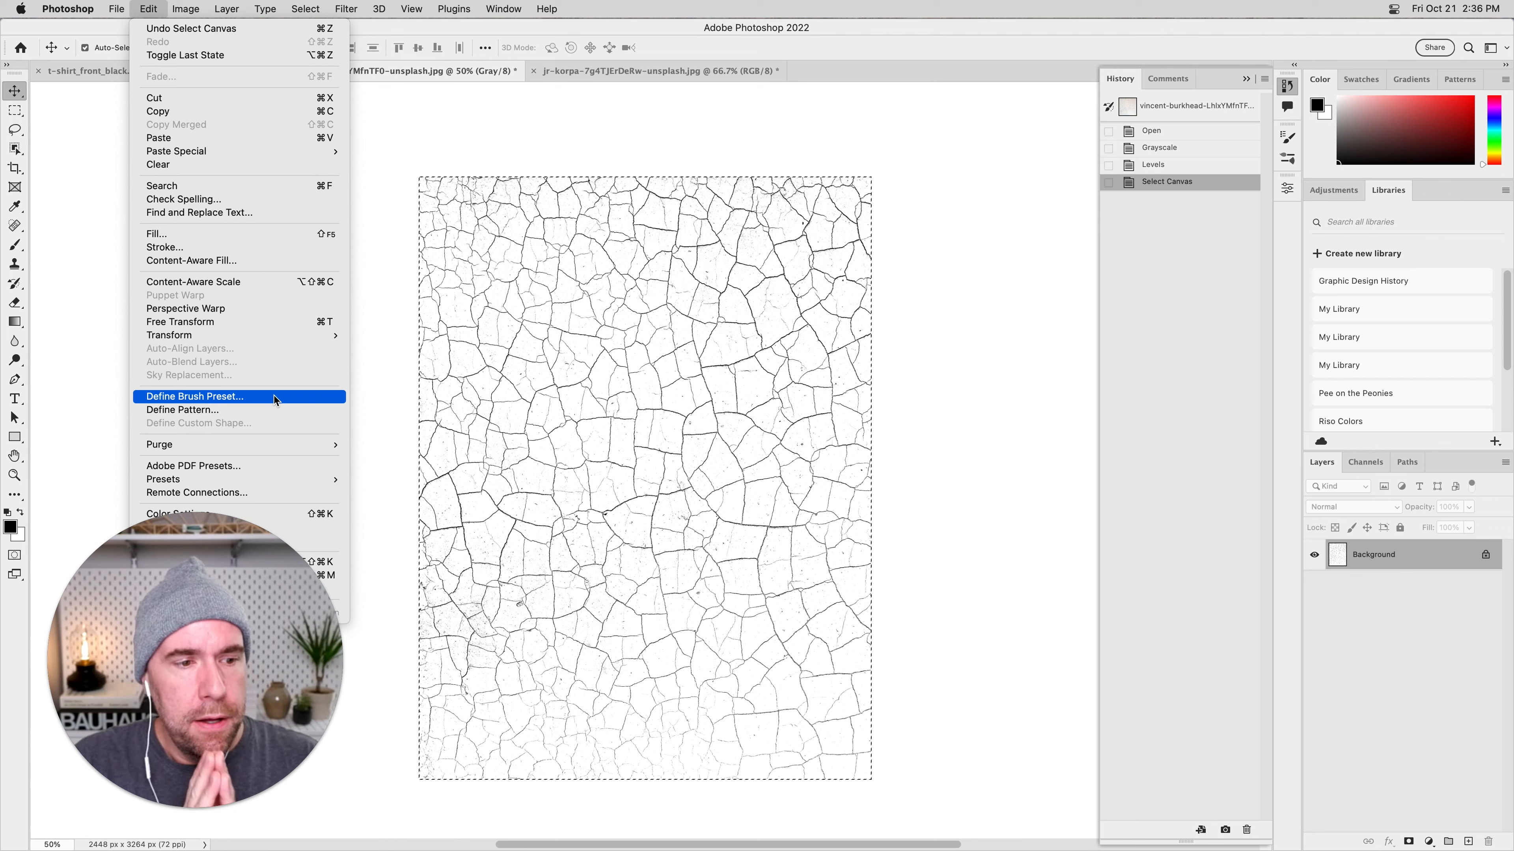
pyautogui.click(235, 397)
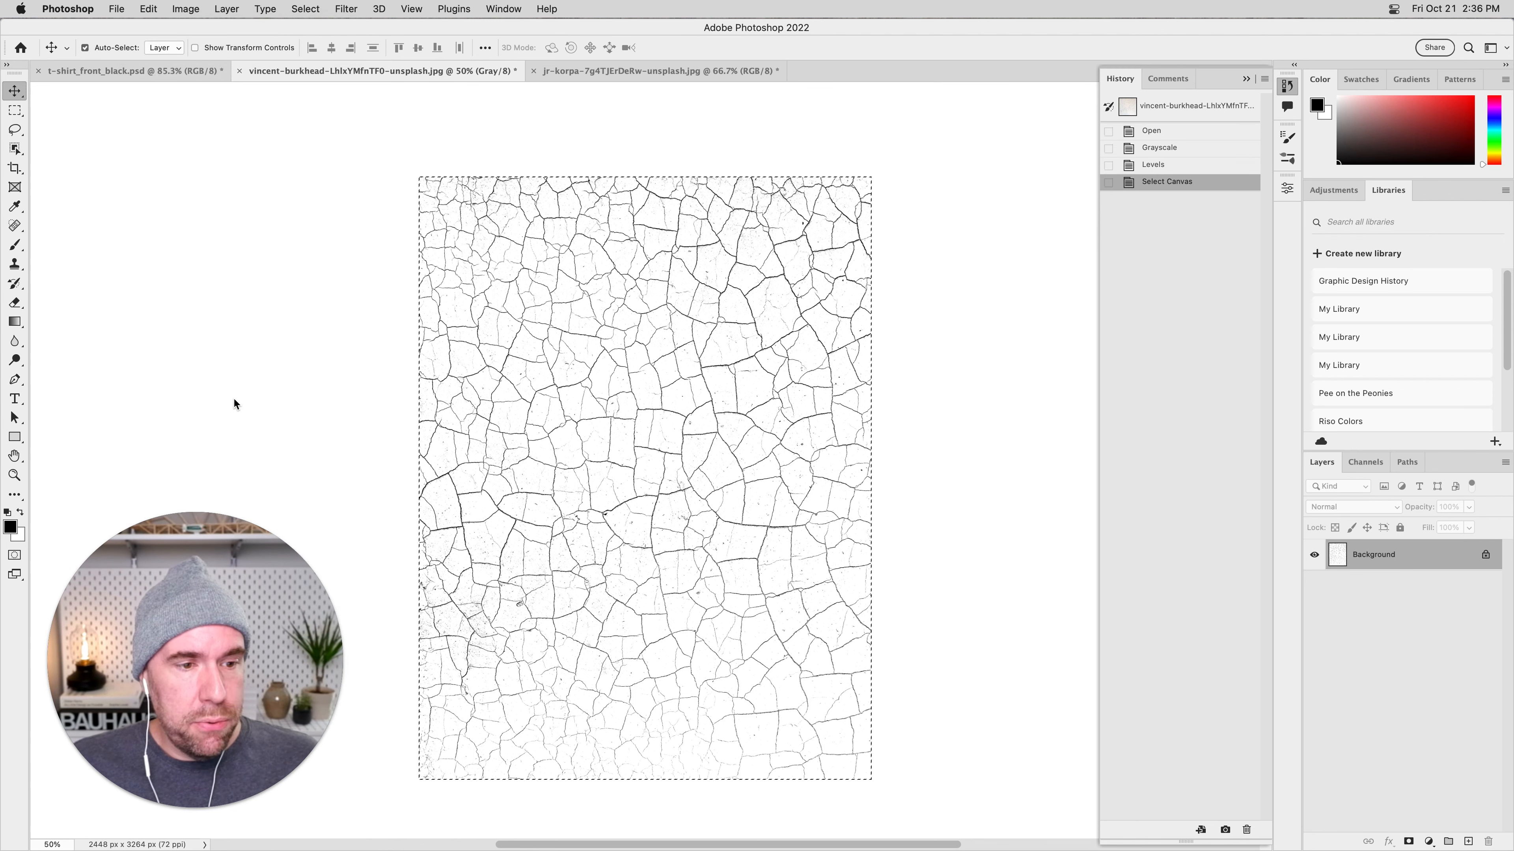
pyautogui.moveTo(852, 506)
pyautogui.mouseDown()
pyautogui.moveTo(842, 316)
pyautogui.moveTo(806, 143)
pyautogui.mouseUp()
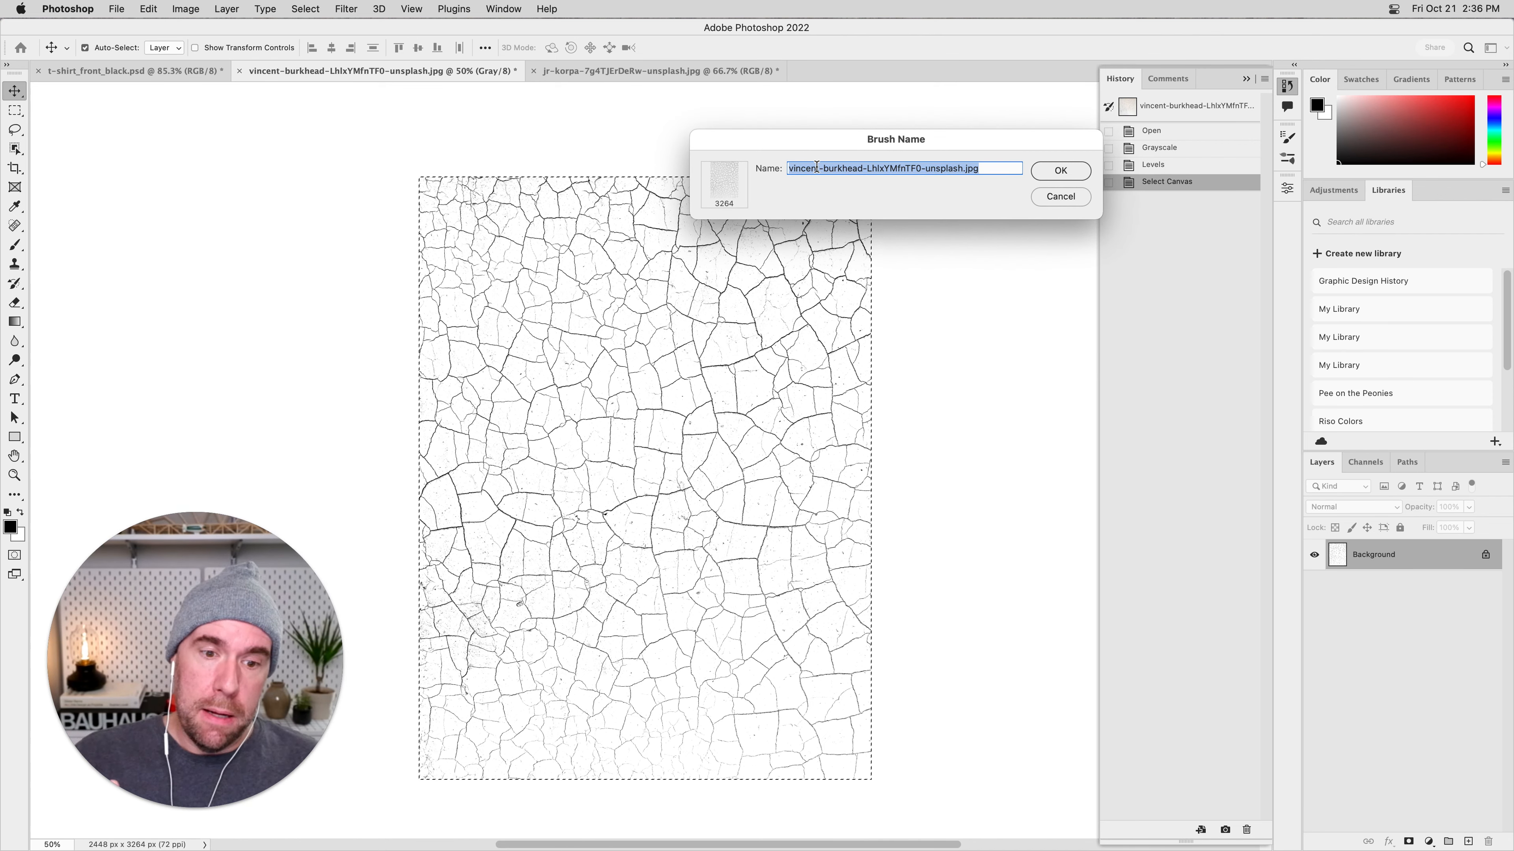
# Name the new brush preset Crackle_Lines_01 and save it.
pyautogui.click(864, 170)
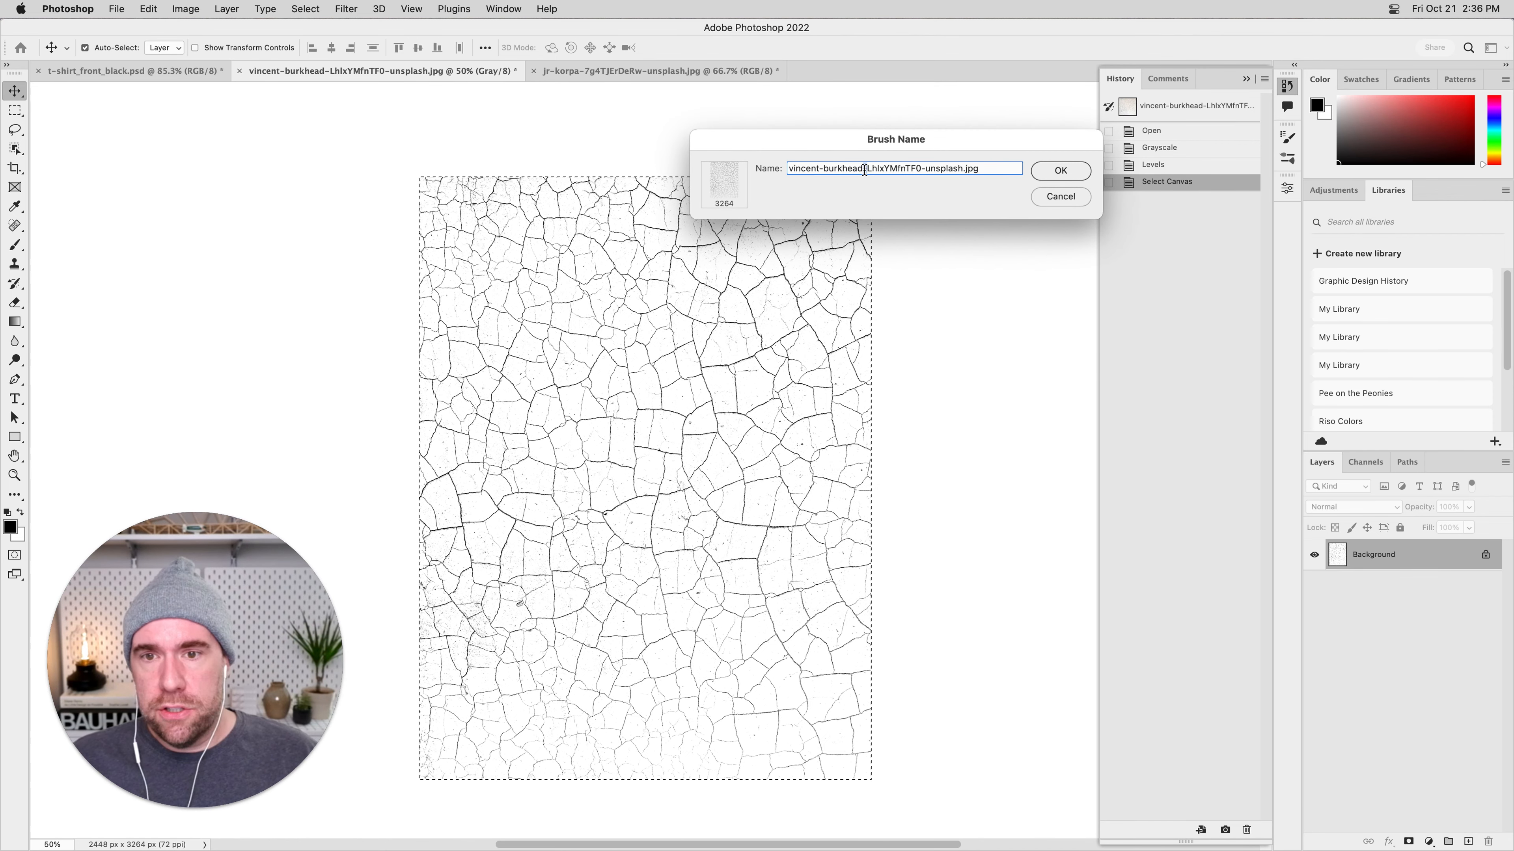
pyautogui.tripleClick(864, 170)
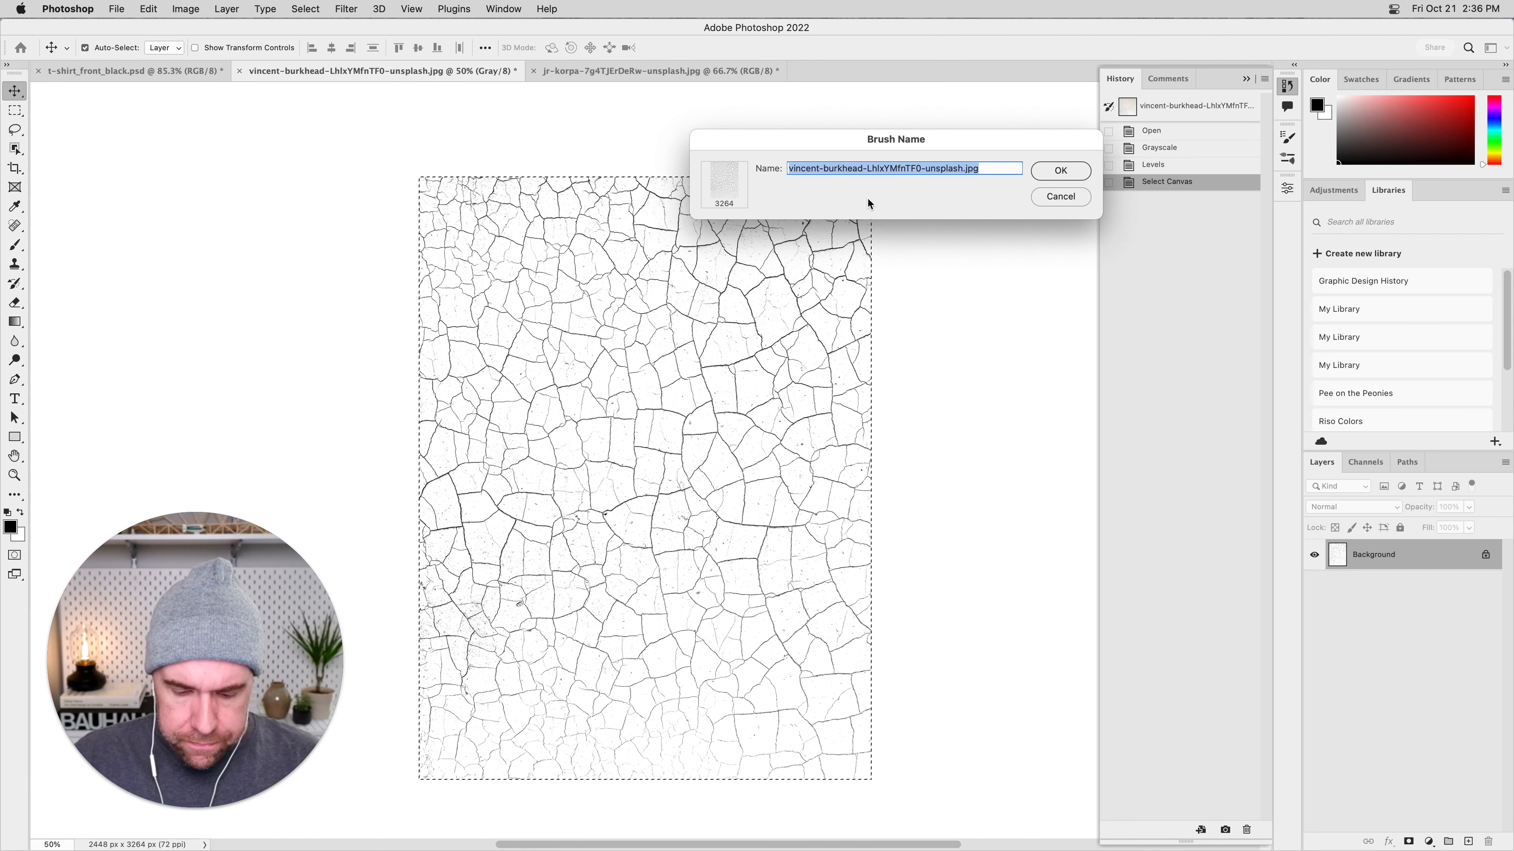
pyautogui.write('Crackle Lines_01')
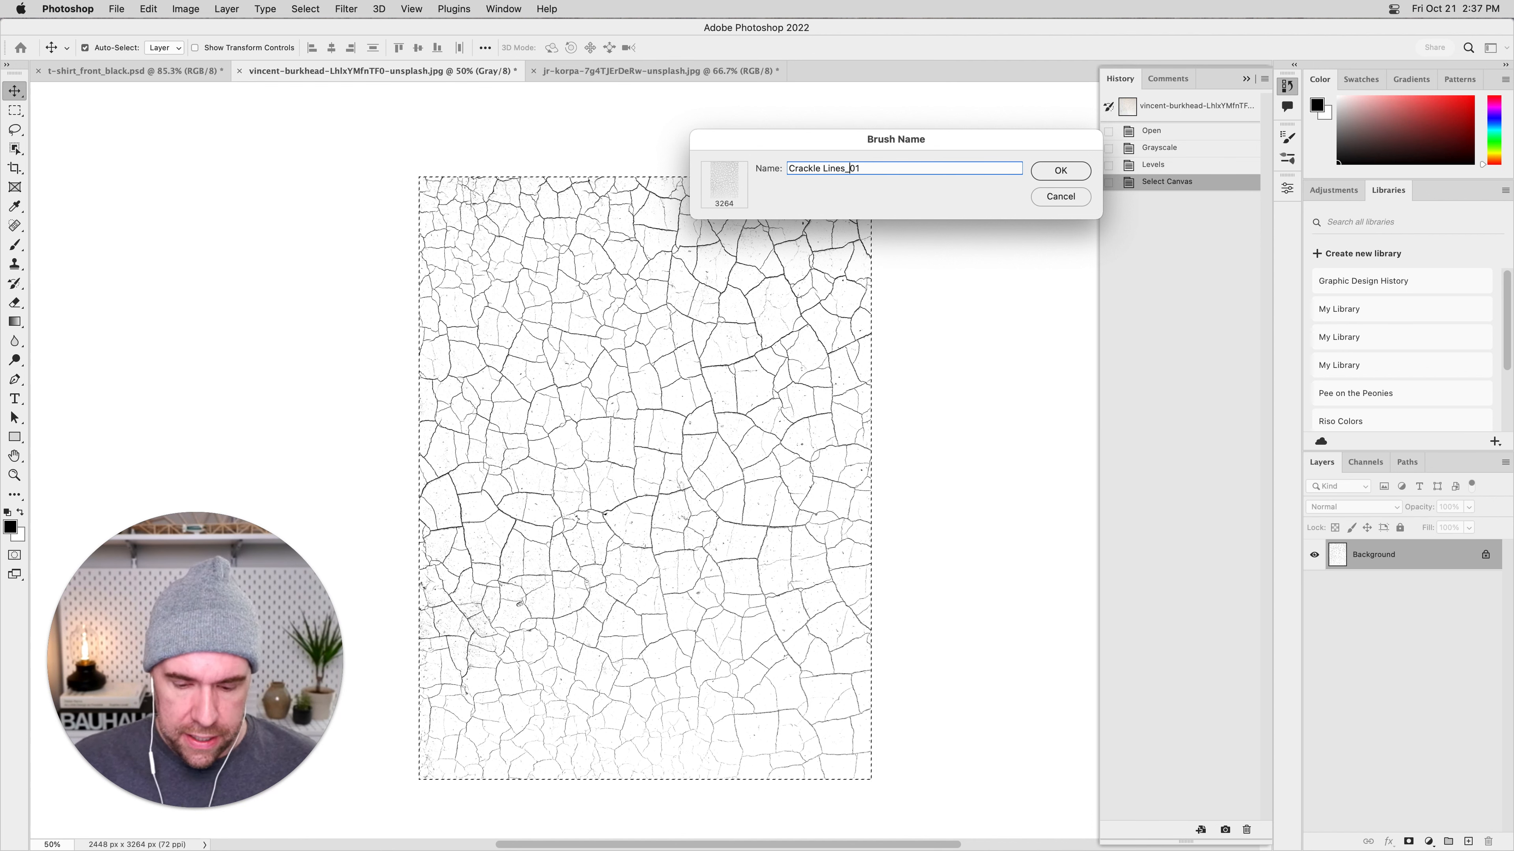
pyautogui.press('super+Left')
pyautogui.hotkey('alt', 'Right')
pyautogui.hotkey('shift', 'Right')
pyautogui.write('_')
pyautogui.press('shift+super+Right')
pyautogui.press('super+Right')
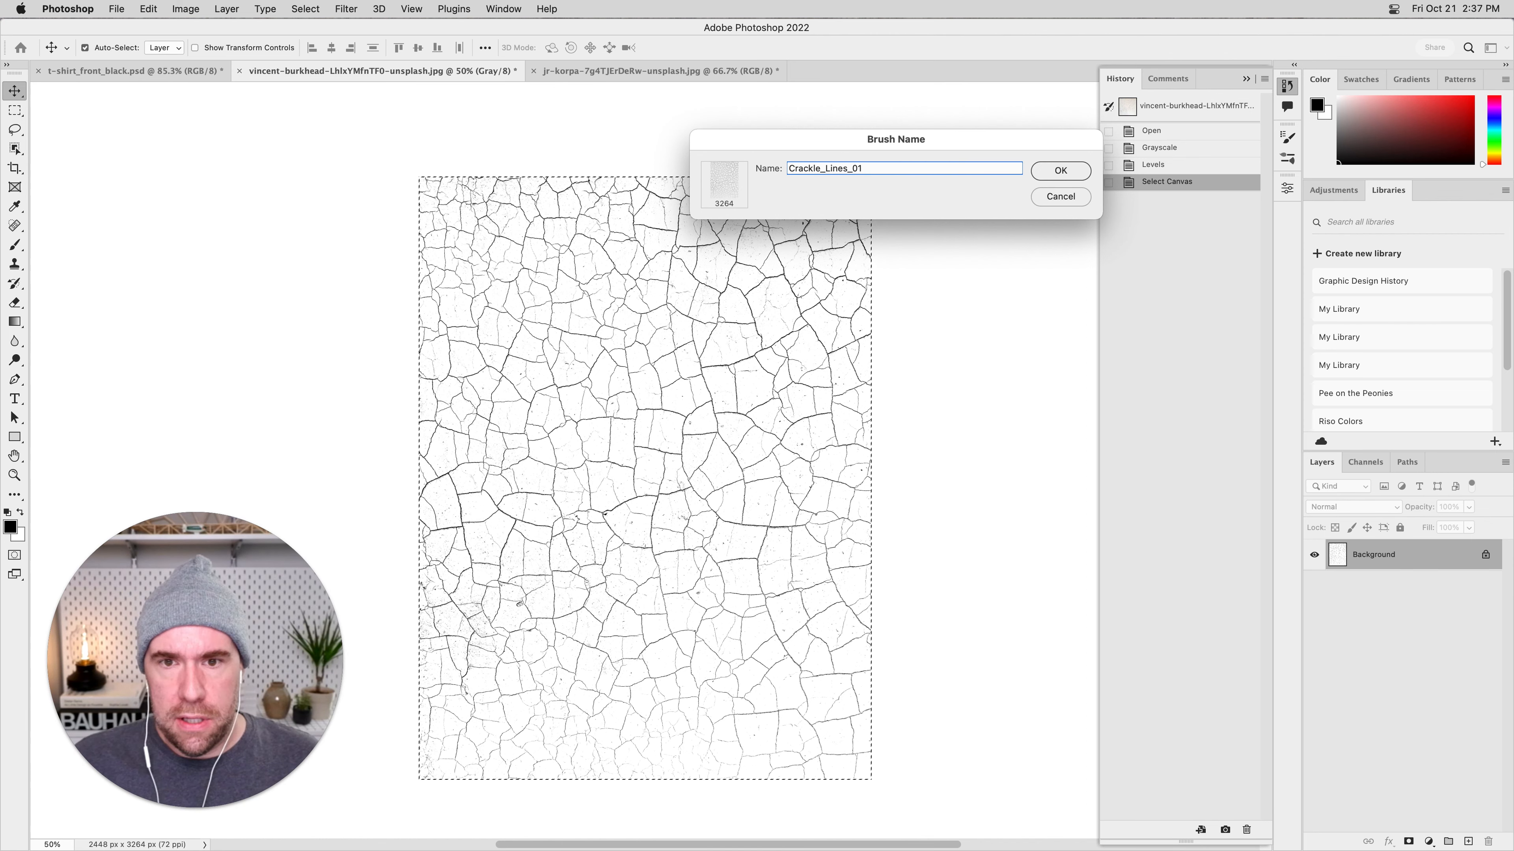
pyautogui.press('Return')
# Preview the new crackle brush with the Brush tool, return to the Move tool and deselect the canvas.
pyautogui.press('b')
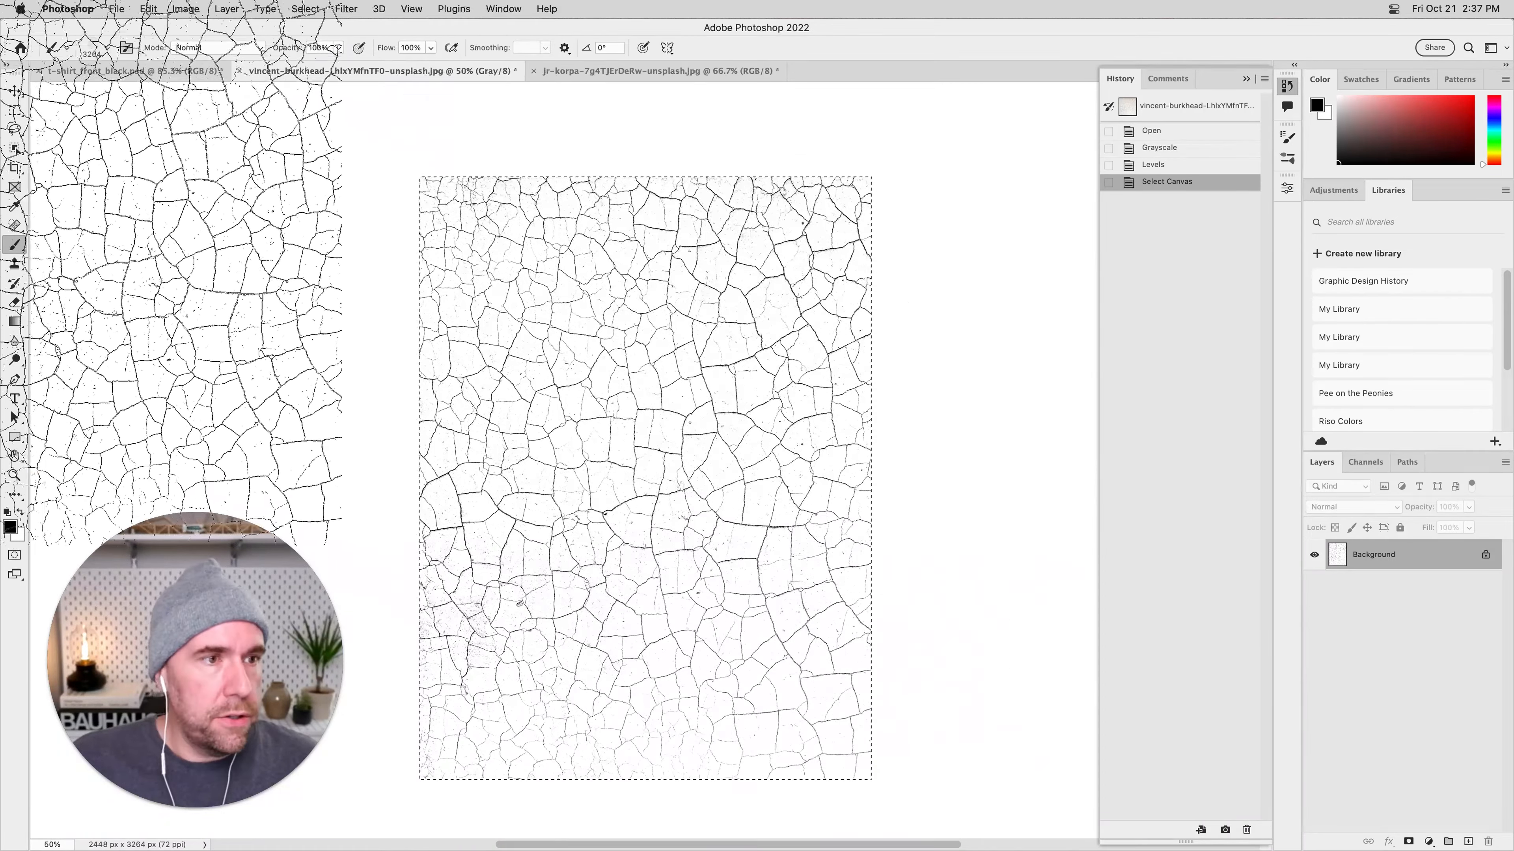
pyautogui.click(15, 90)
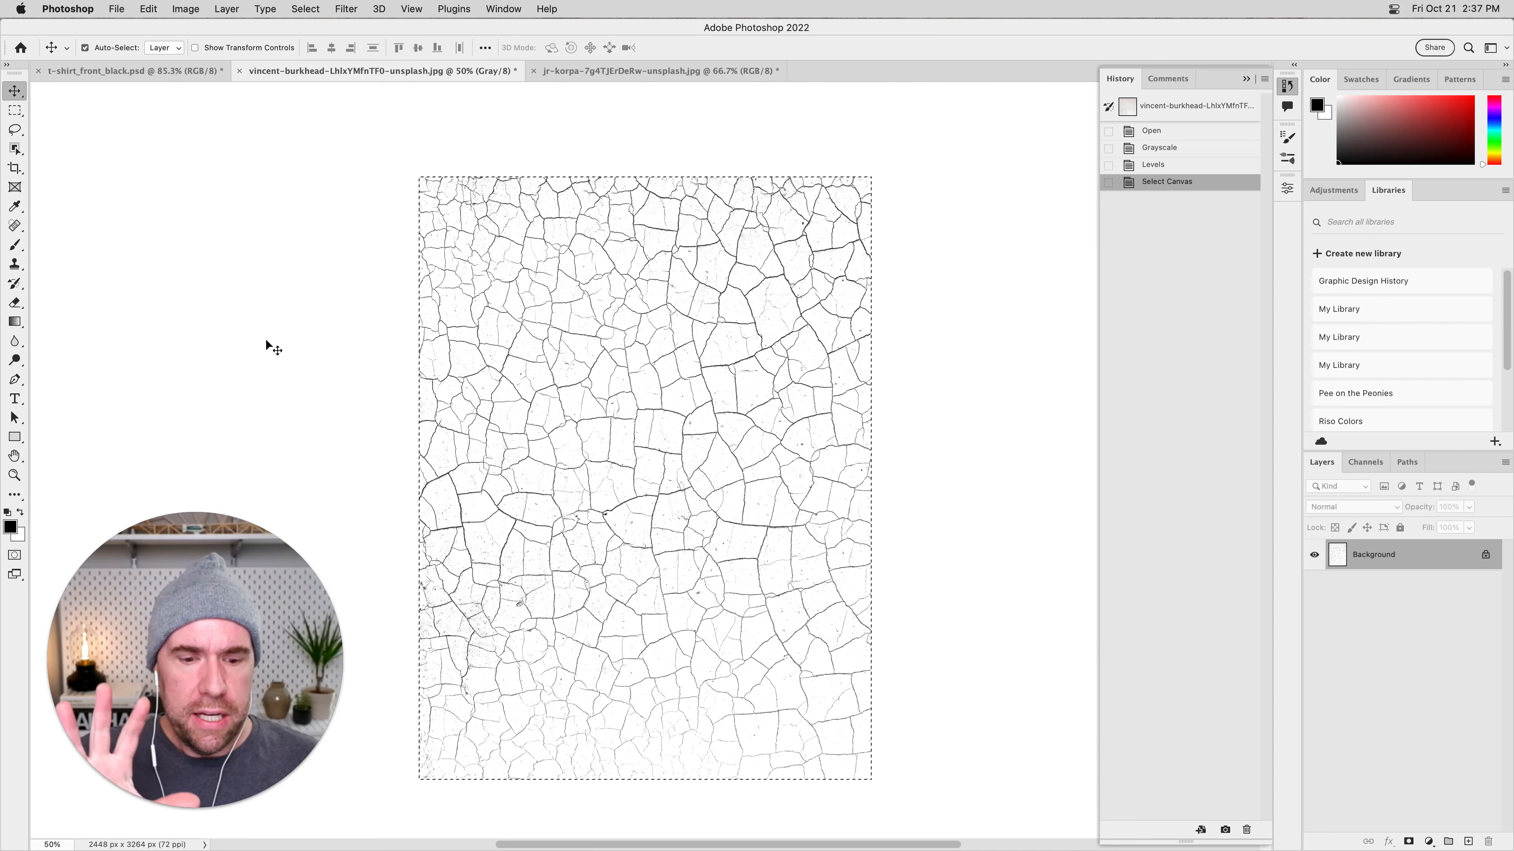
pyautogui.press('super+d')
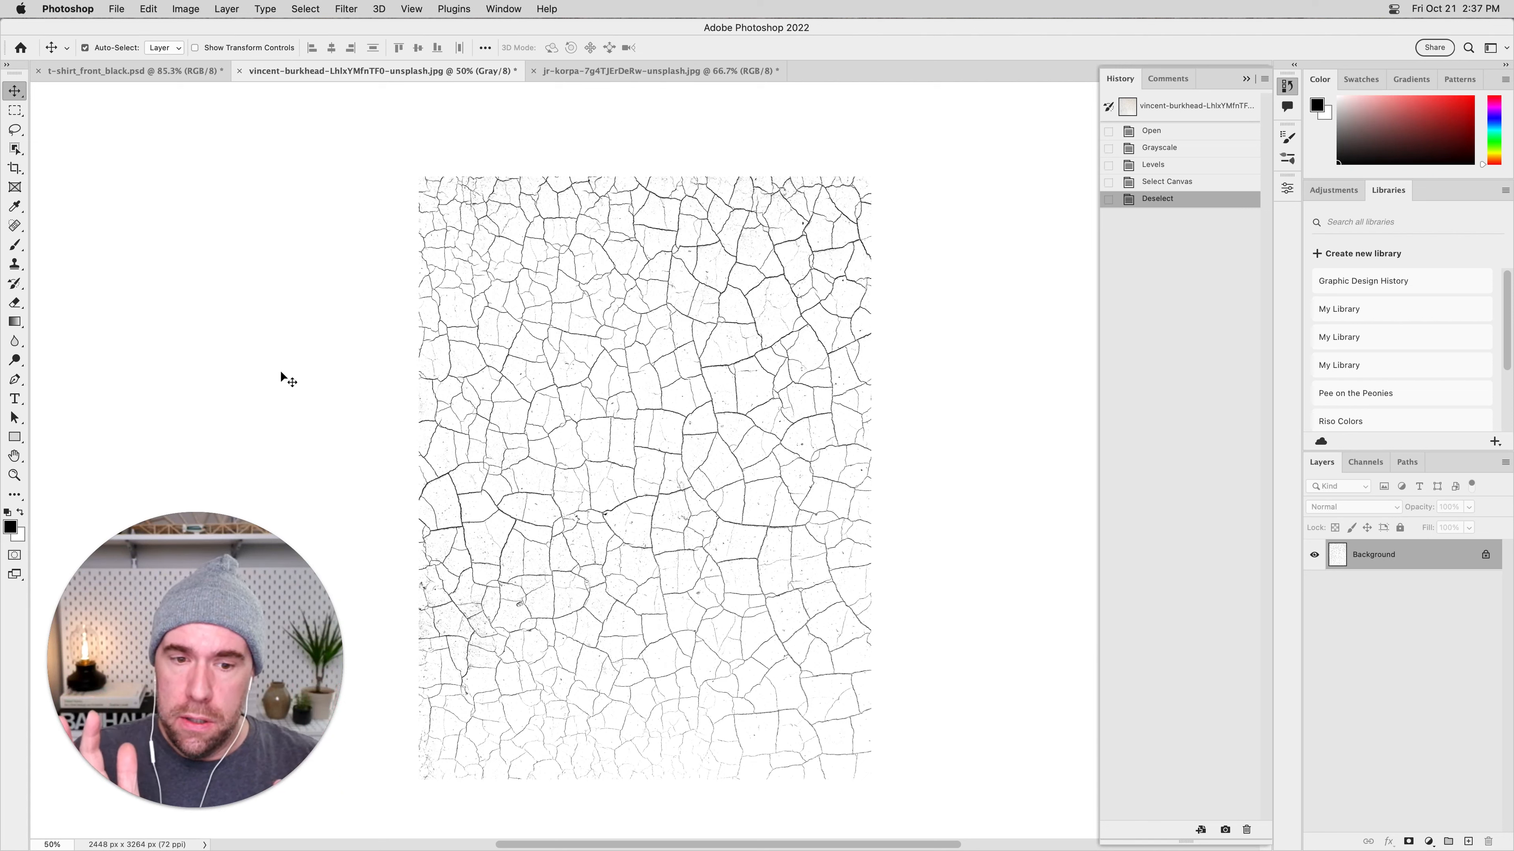
# Switch from the Rectangular Marquee to the Elliptical Marquee tool.
pyautogui.click(17, 116)
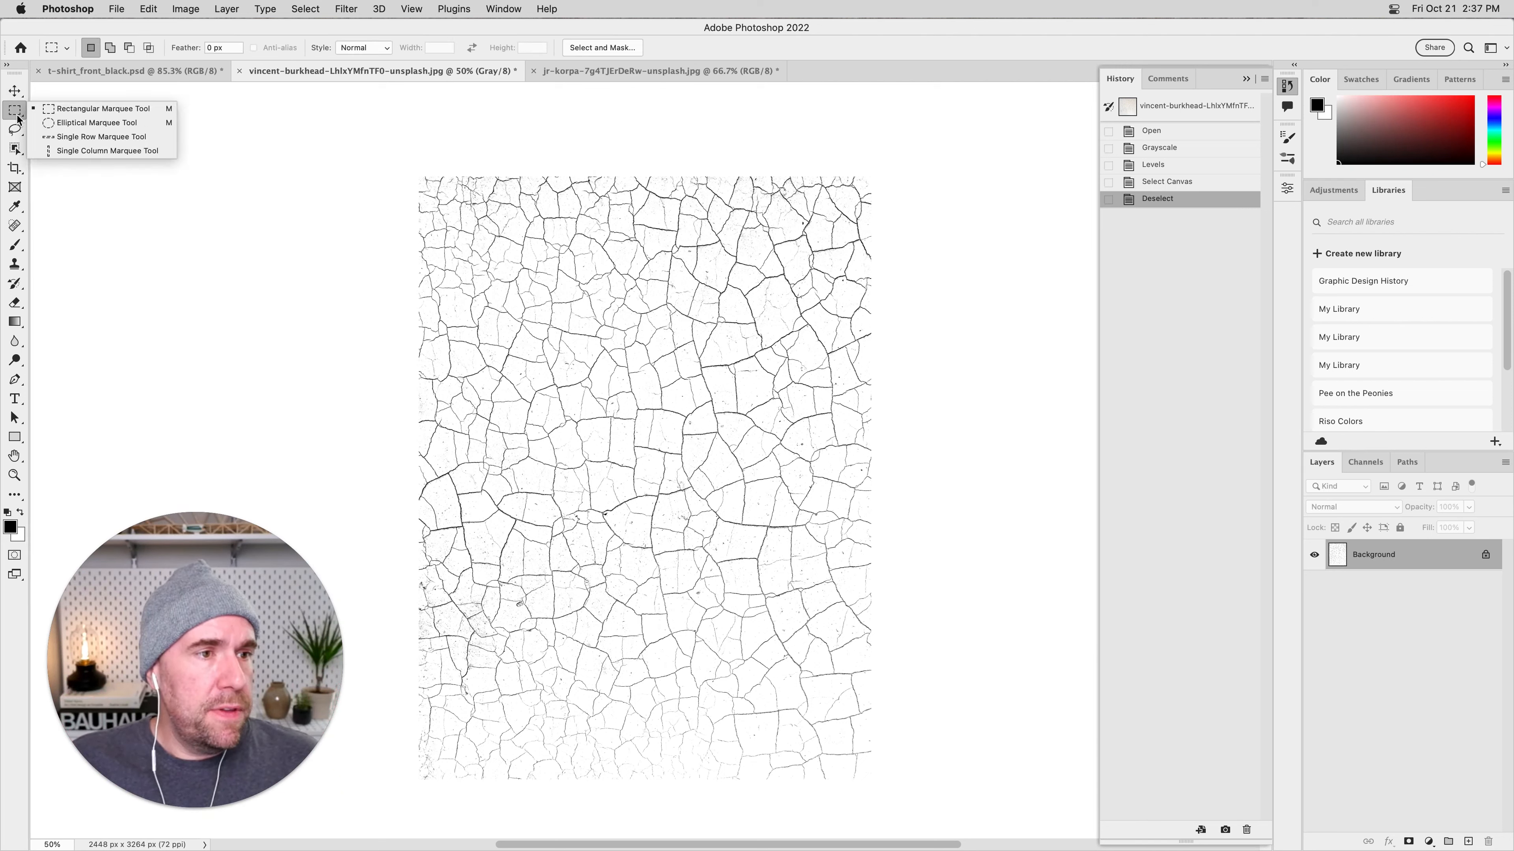
pyautogui.click(14, 131)
pyautogui.click(15, 113)
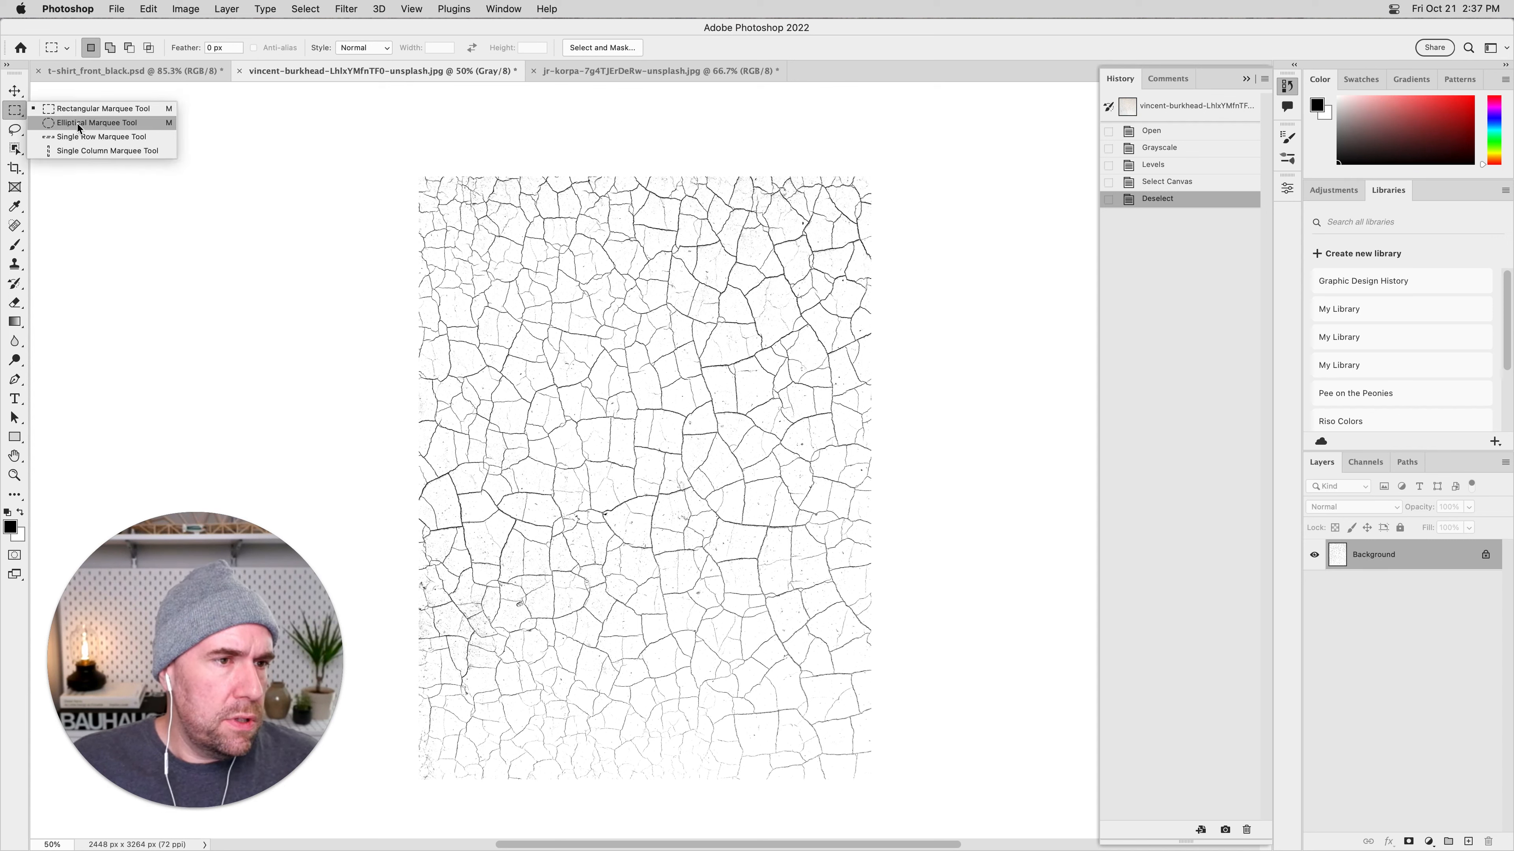
pyautogui.click(79, 123)
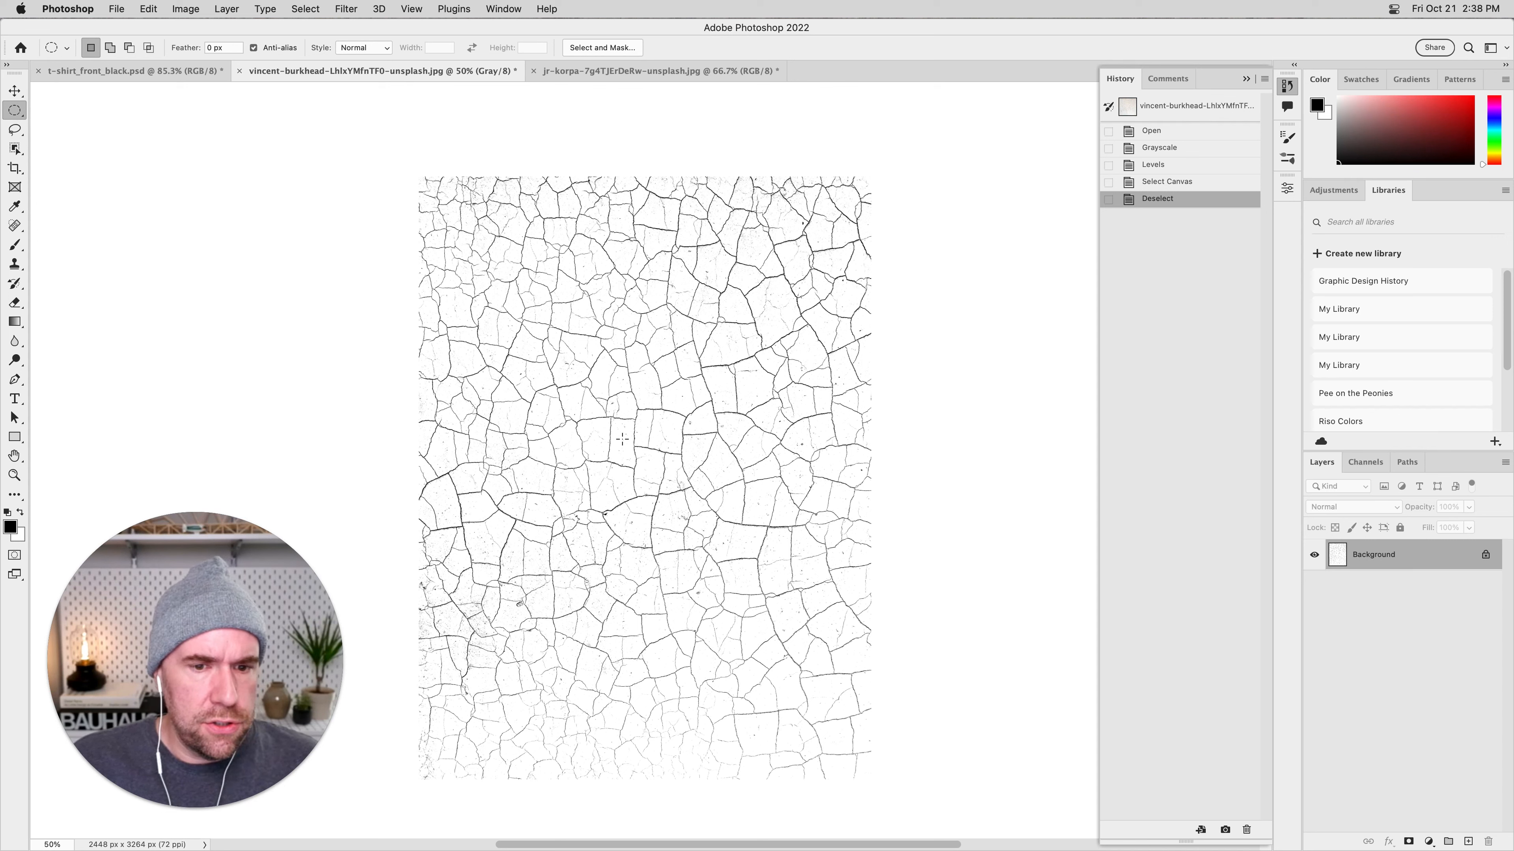
pyautogui.rightClick(16, 111)
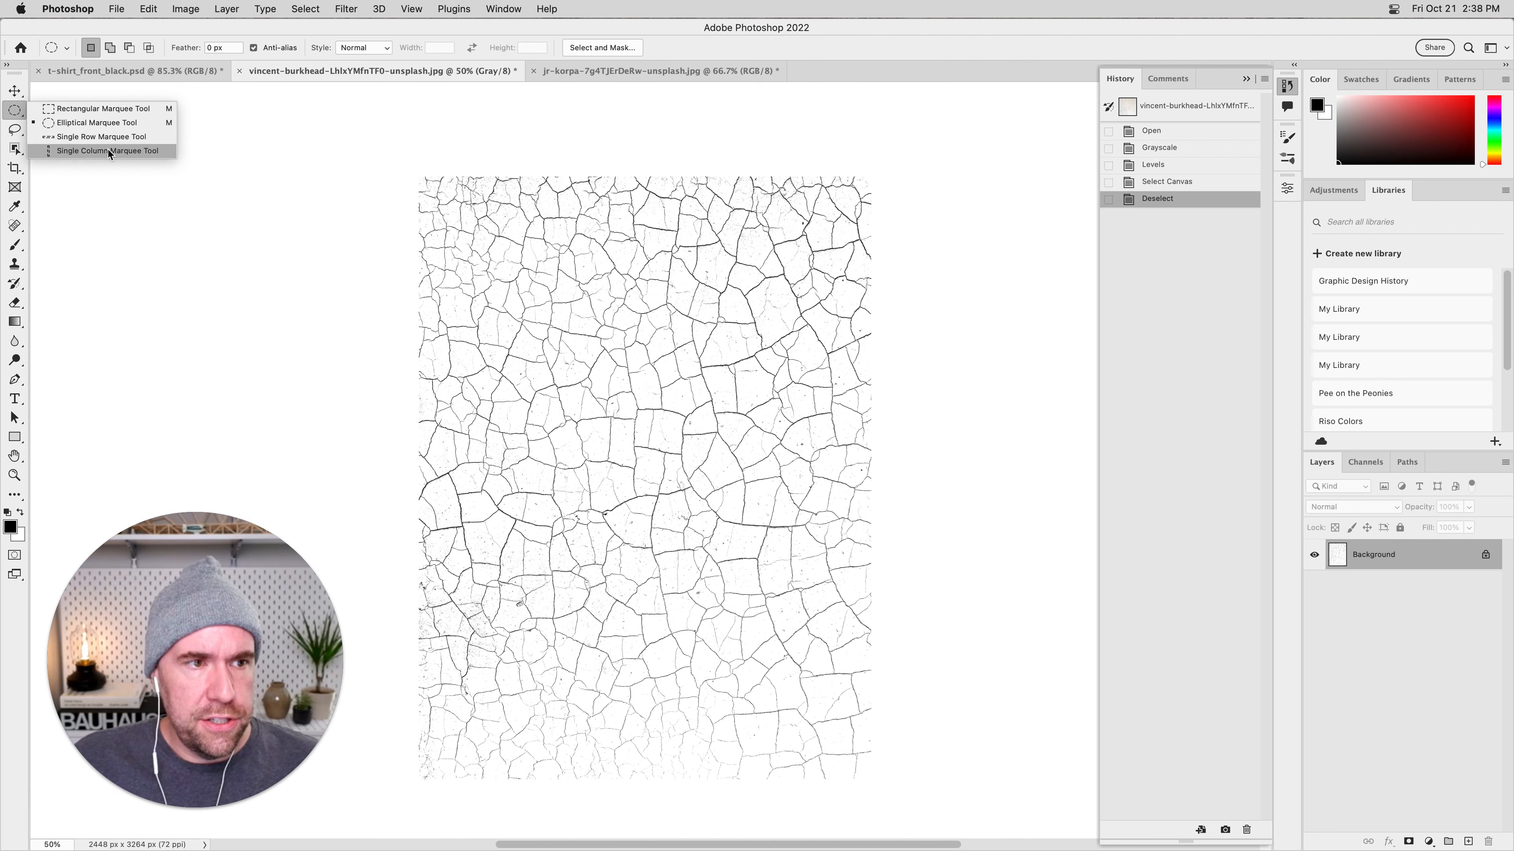
pyautogui.click(117, 124)
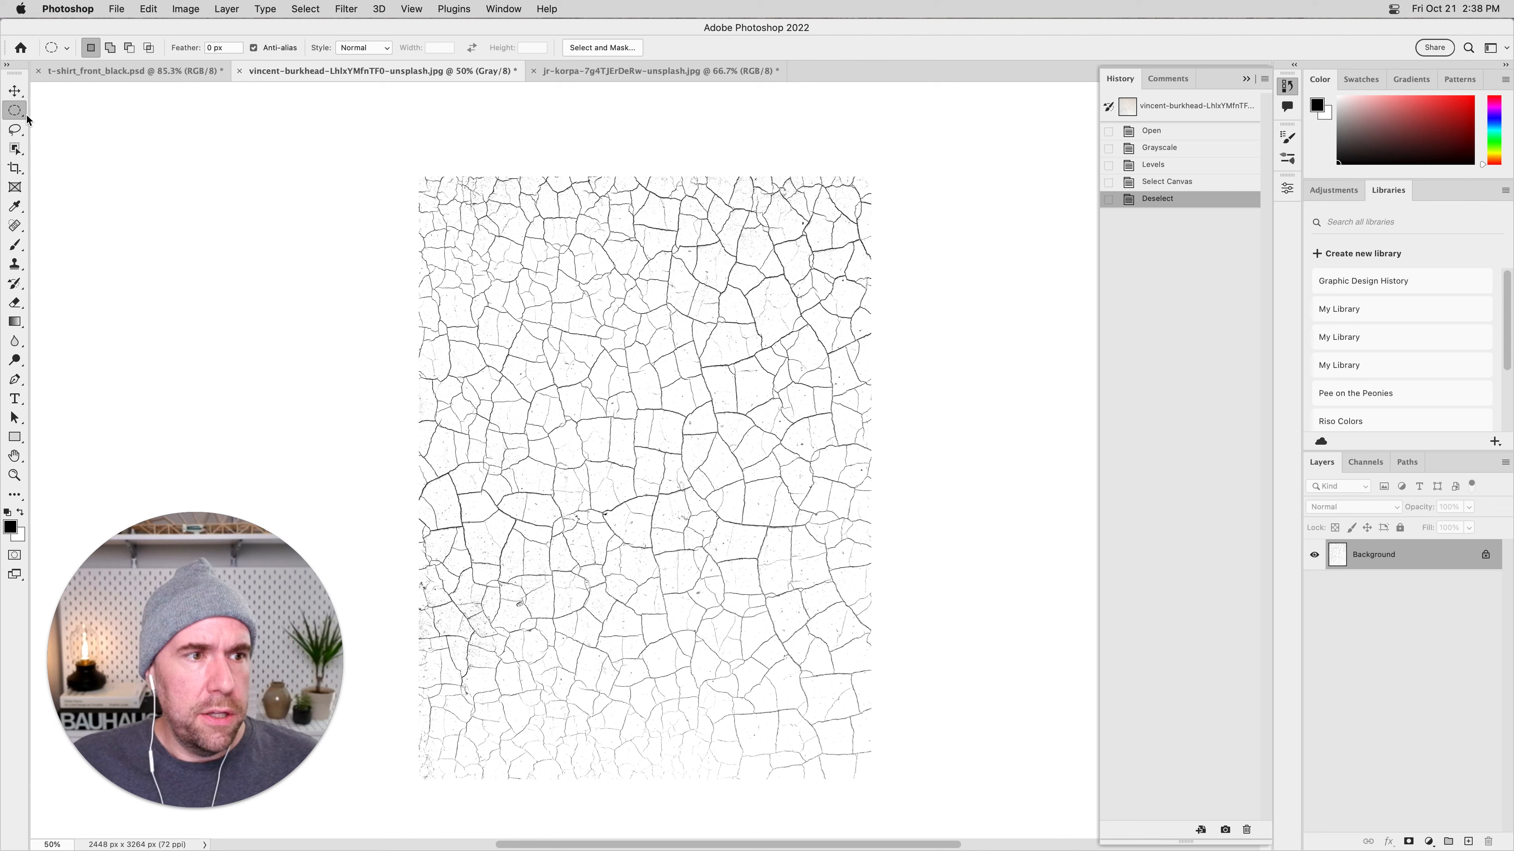
pyautogui.moveTo(638, 419); pyautogui.dragTo(623, 492)
pyautogui.scroll(5, 817, 692)
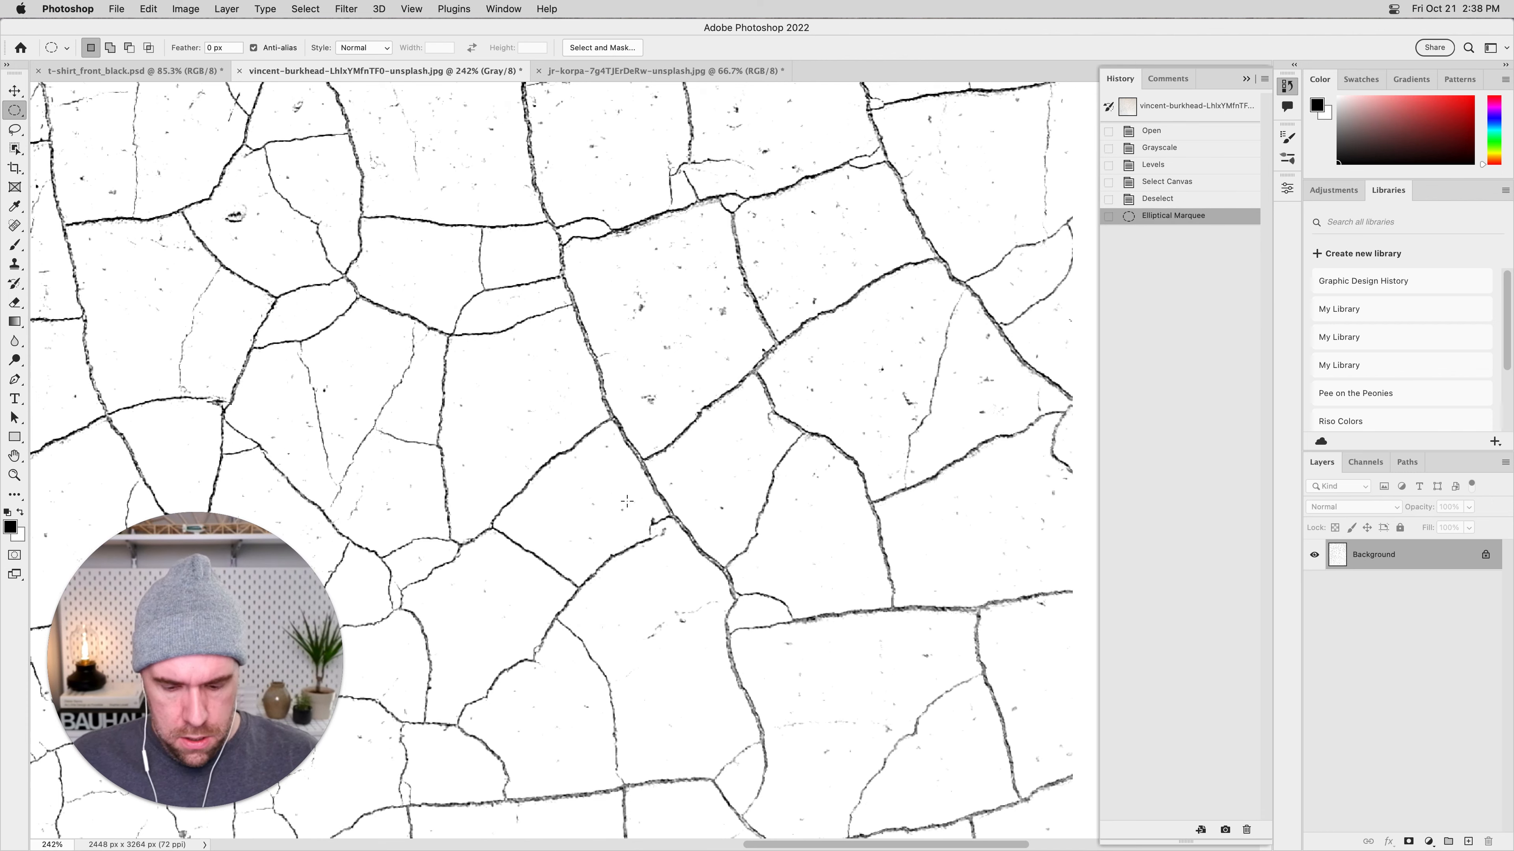
pyautogui.scroll(-5, 628, 500)
pyautogui.press('super+z')
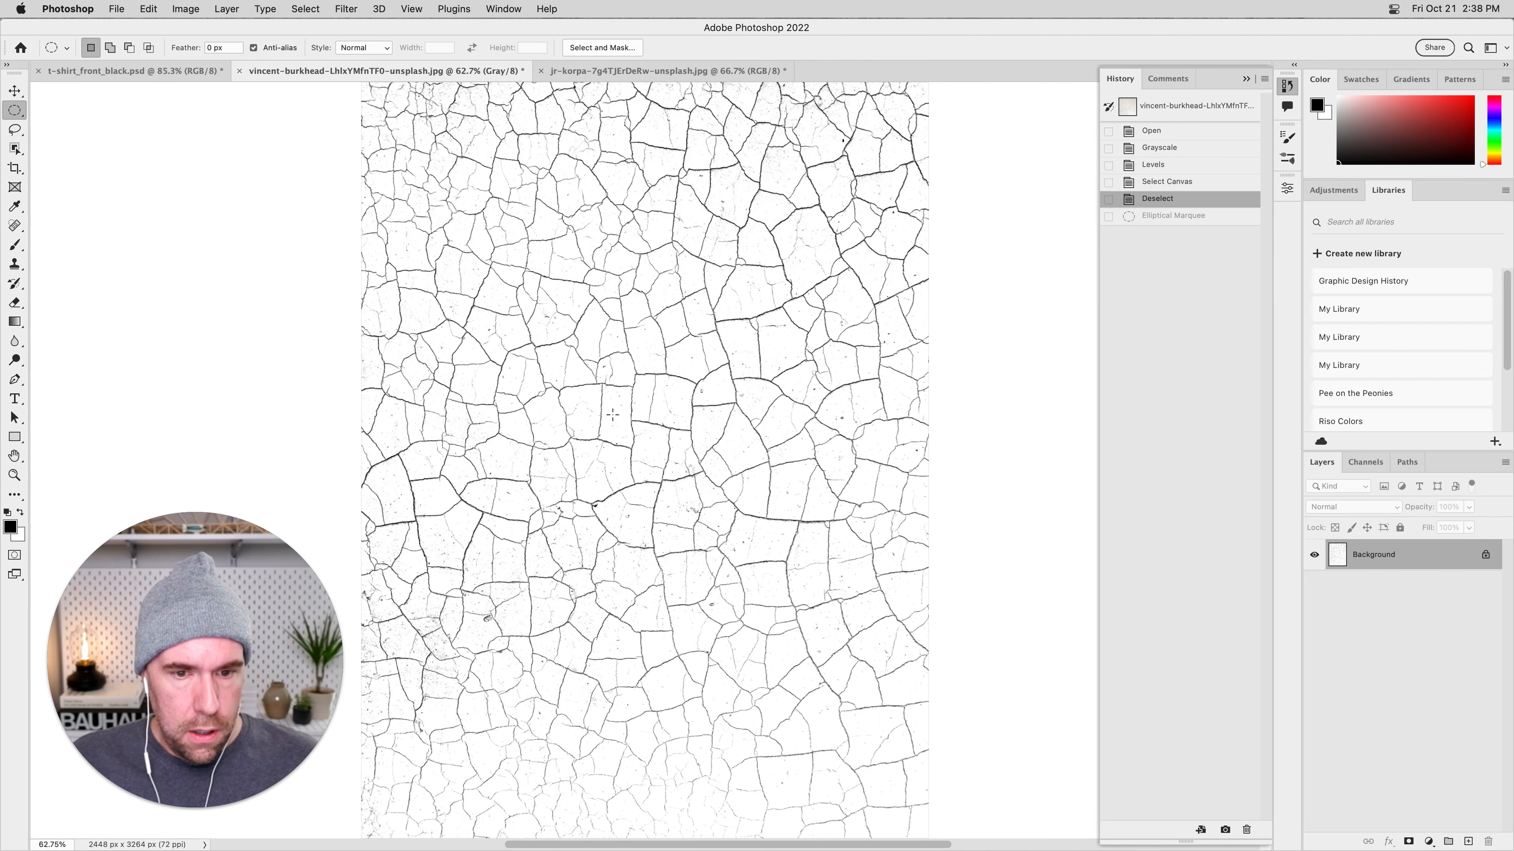
# Select a circle about 2310 px across in the upper part of the crack texture and start defining it as a brush preset.
pyautogui.press('super+minus')
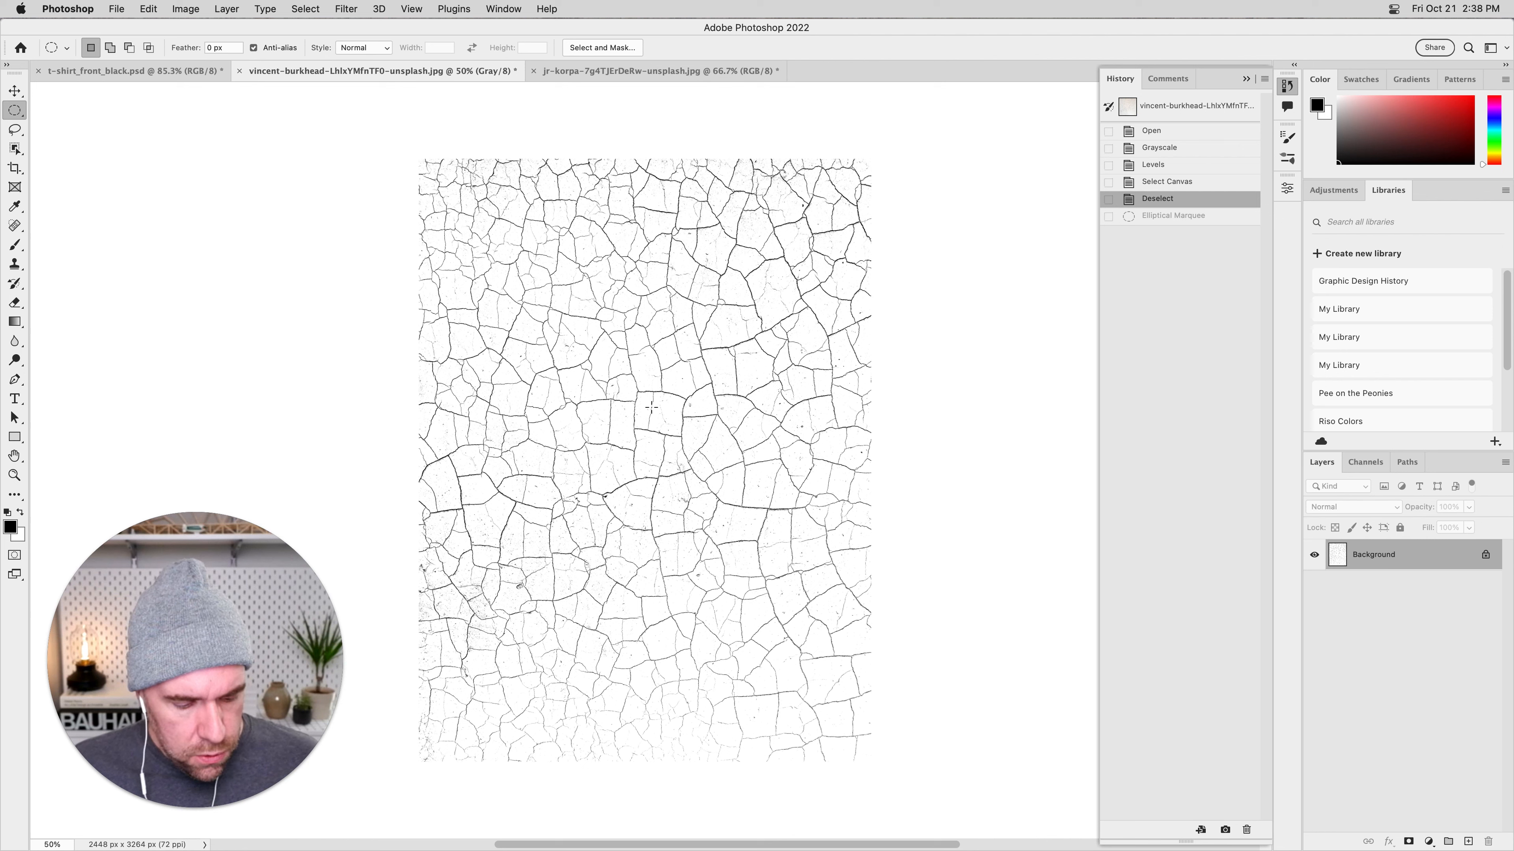
pyautogui.moveTo(650, 407); pyautogui.dragTo(864, 639)
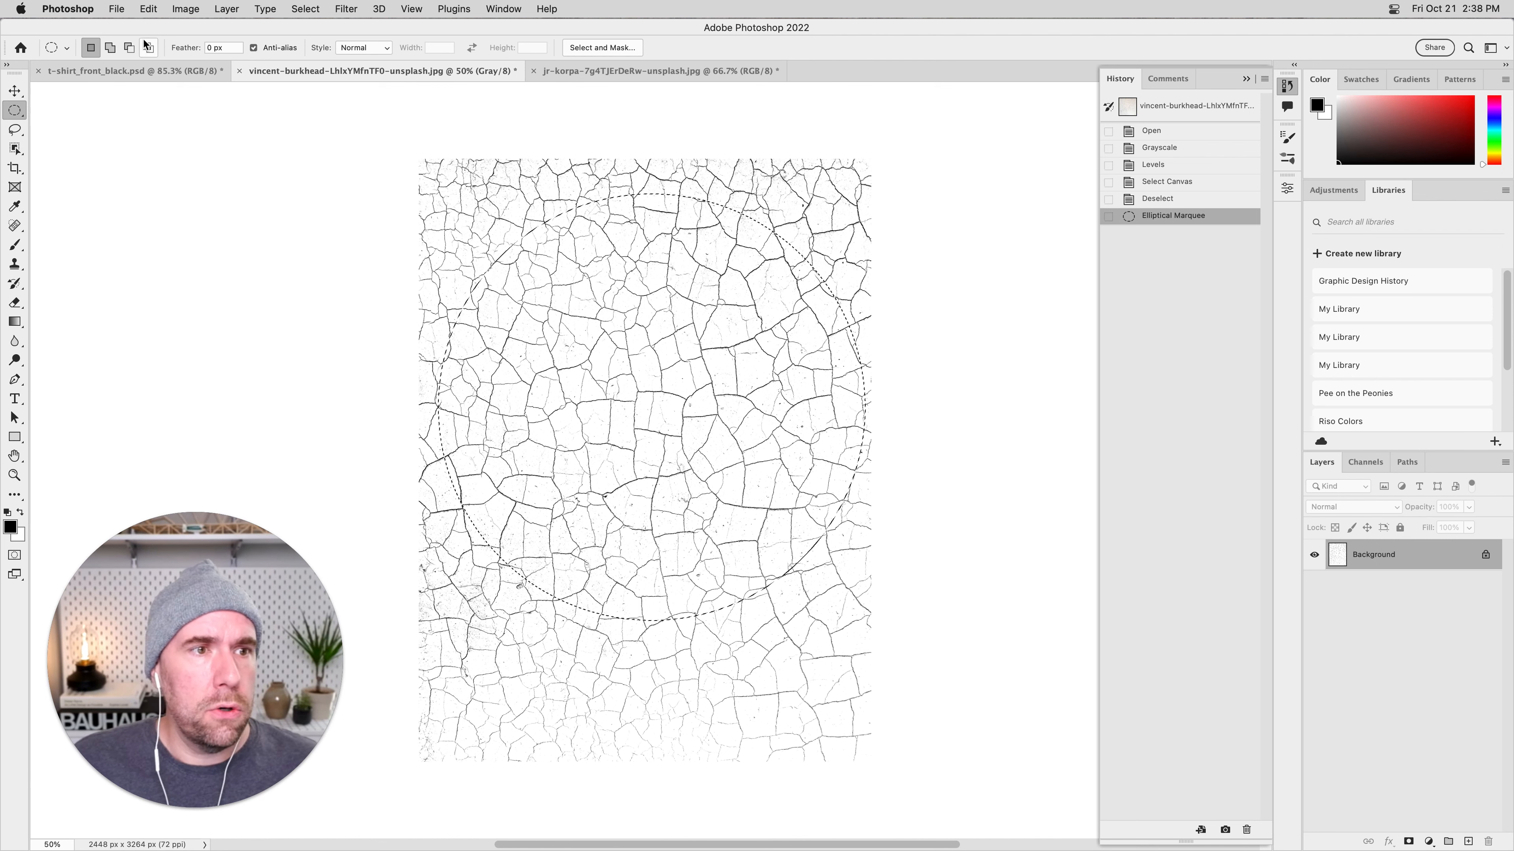
pyautogui.click(148, 8)
pyautogui.click(210, 401)
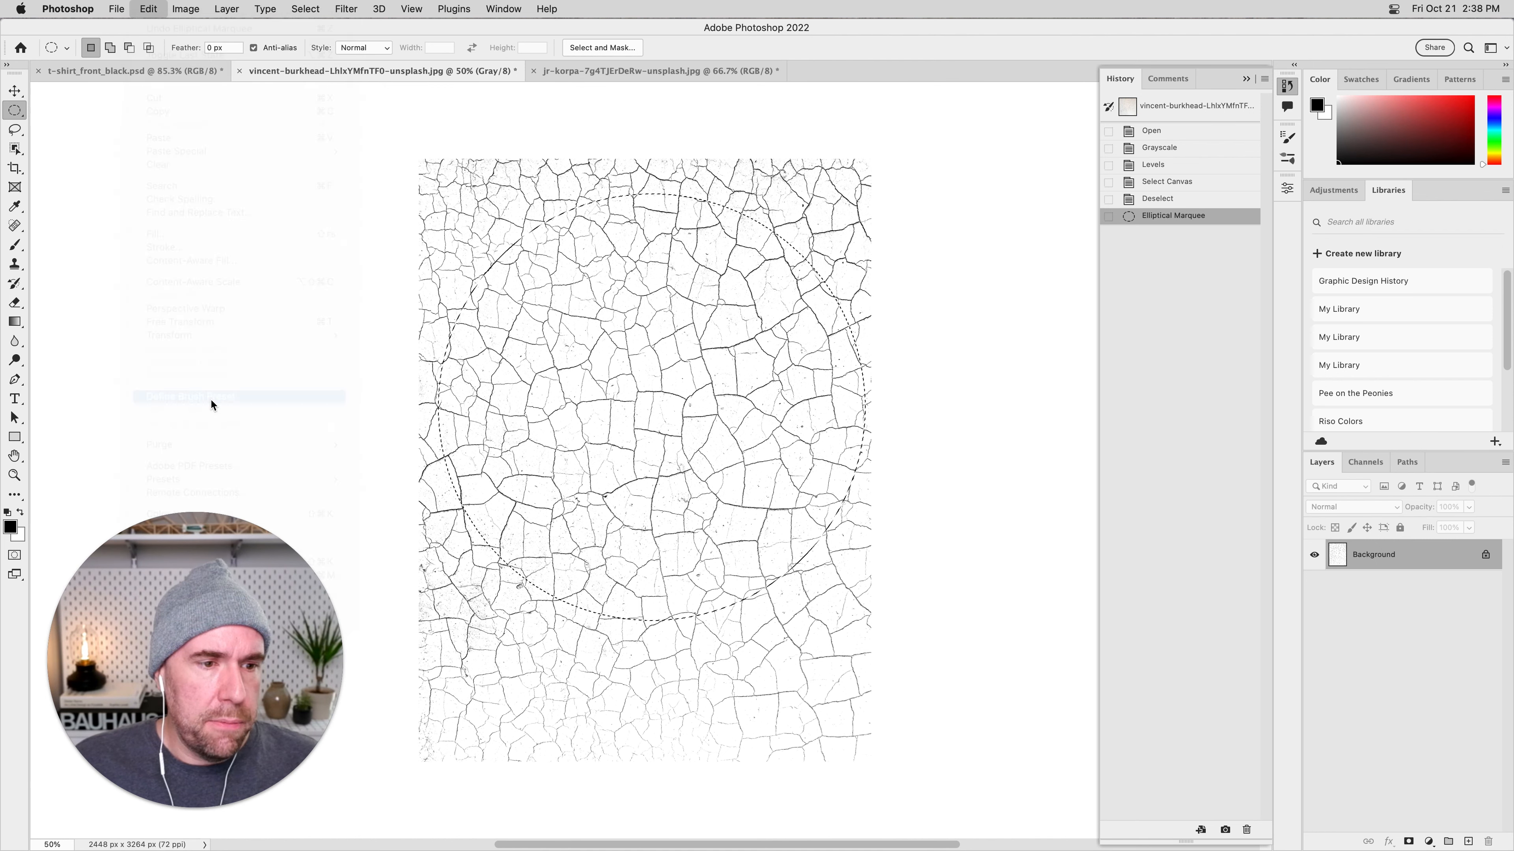
# Name the circular brush preset Crackle_Lines_02 and save it.
pyautogui.moveTo(753, 146); pyautogui.dragTo(731, 123)
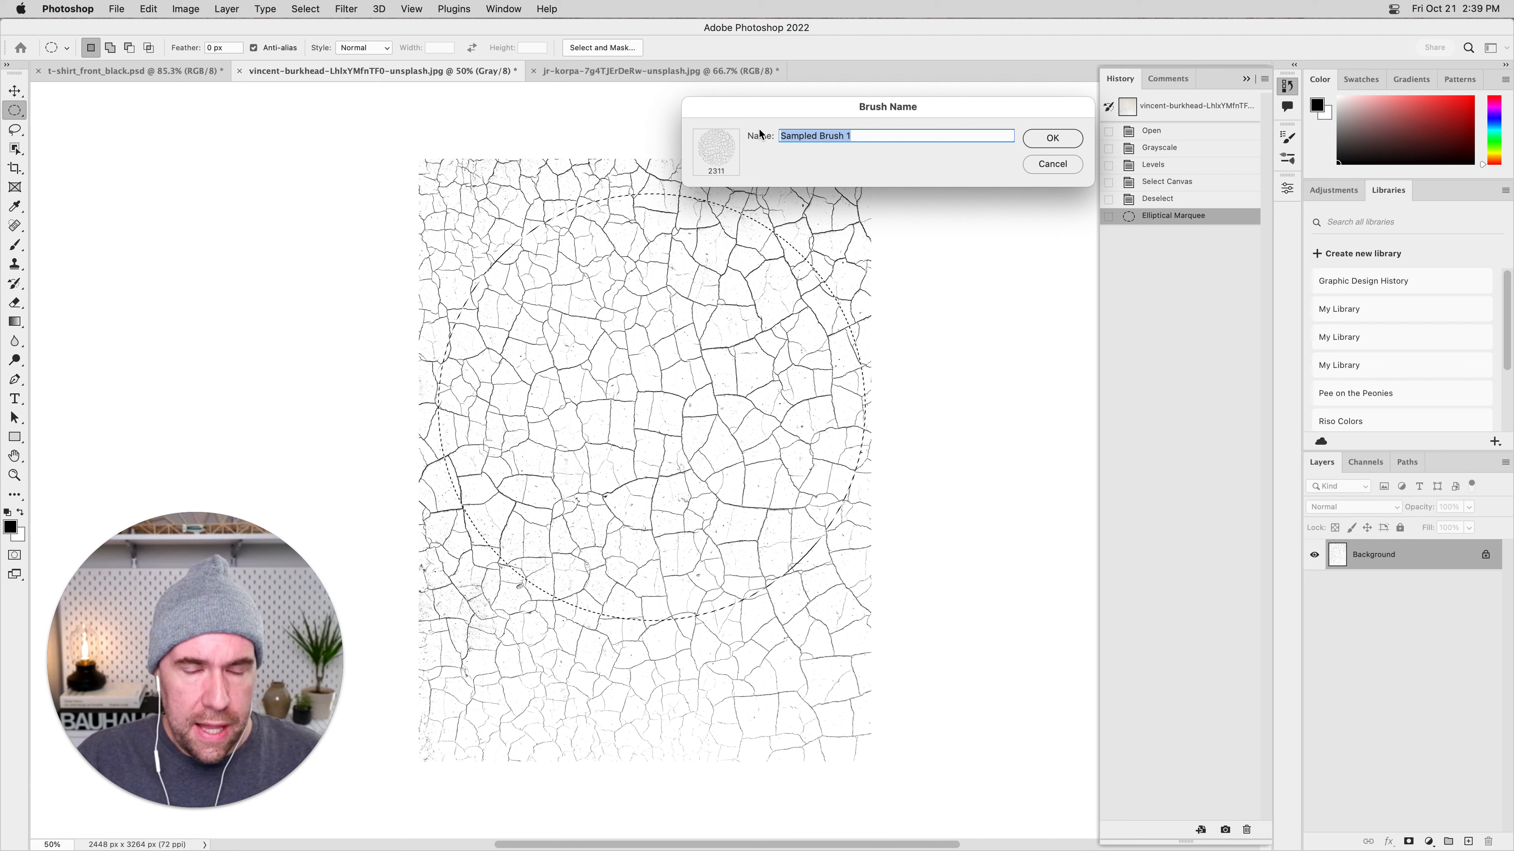
pyautogui.write('Crackle_Lines_02')
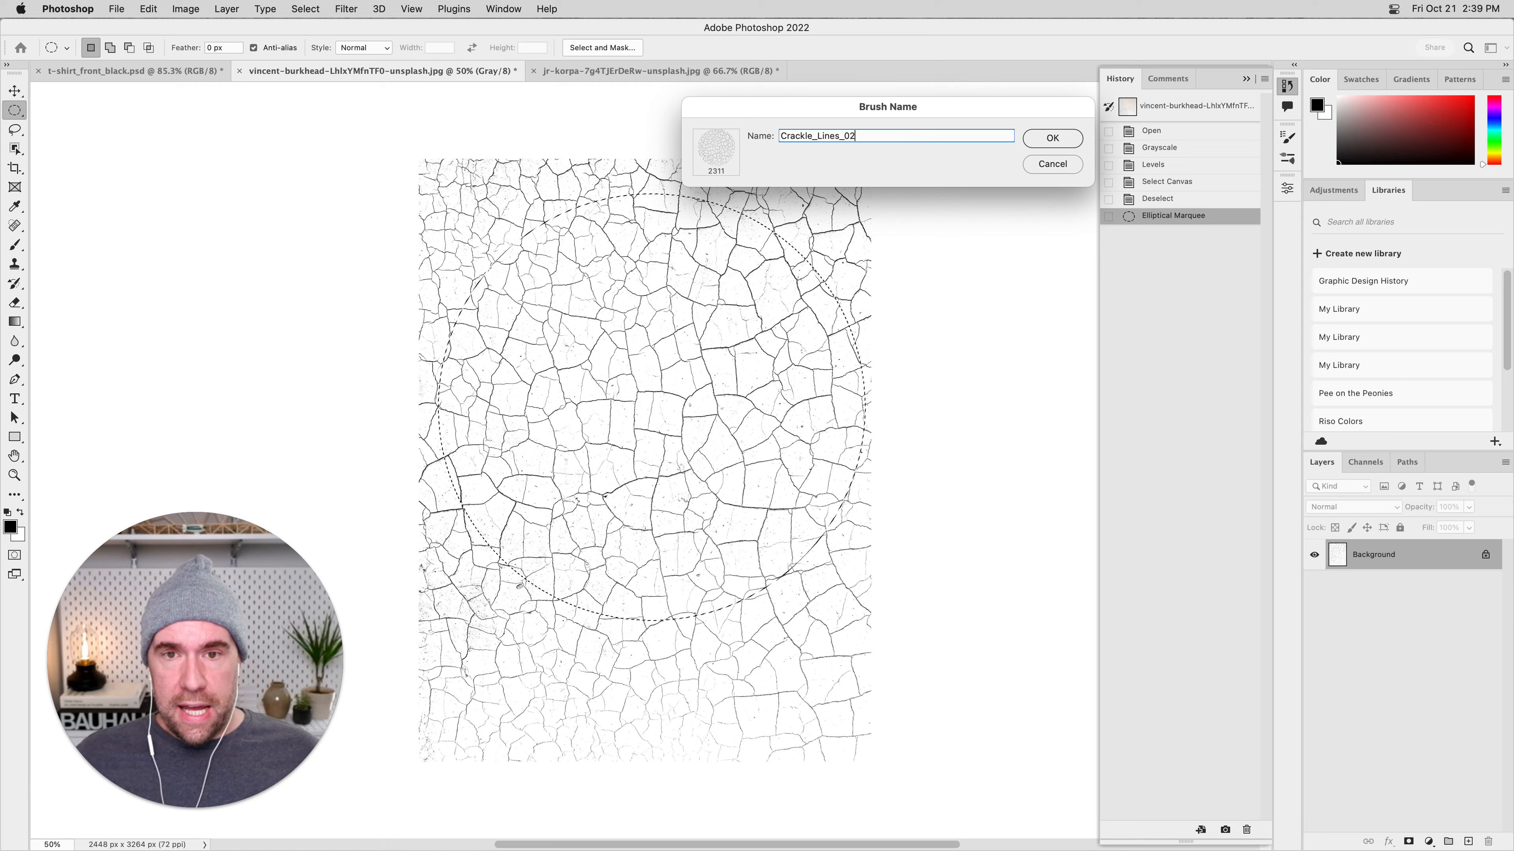
pyautogui.press('Return')
# Preview the circular crackle brush with the Brush tool, return to the Move tool and clear the elliptical selection.
pyautogui.press('b')
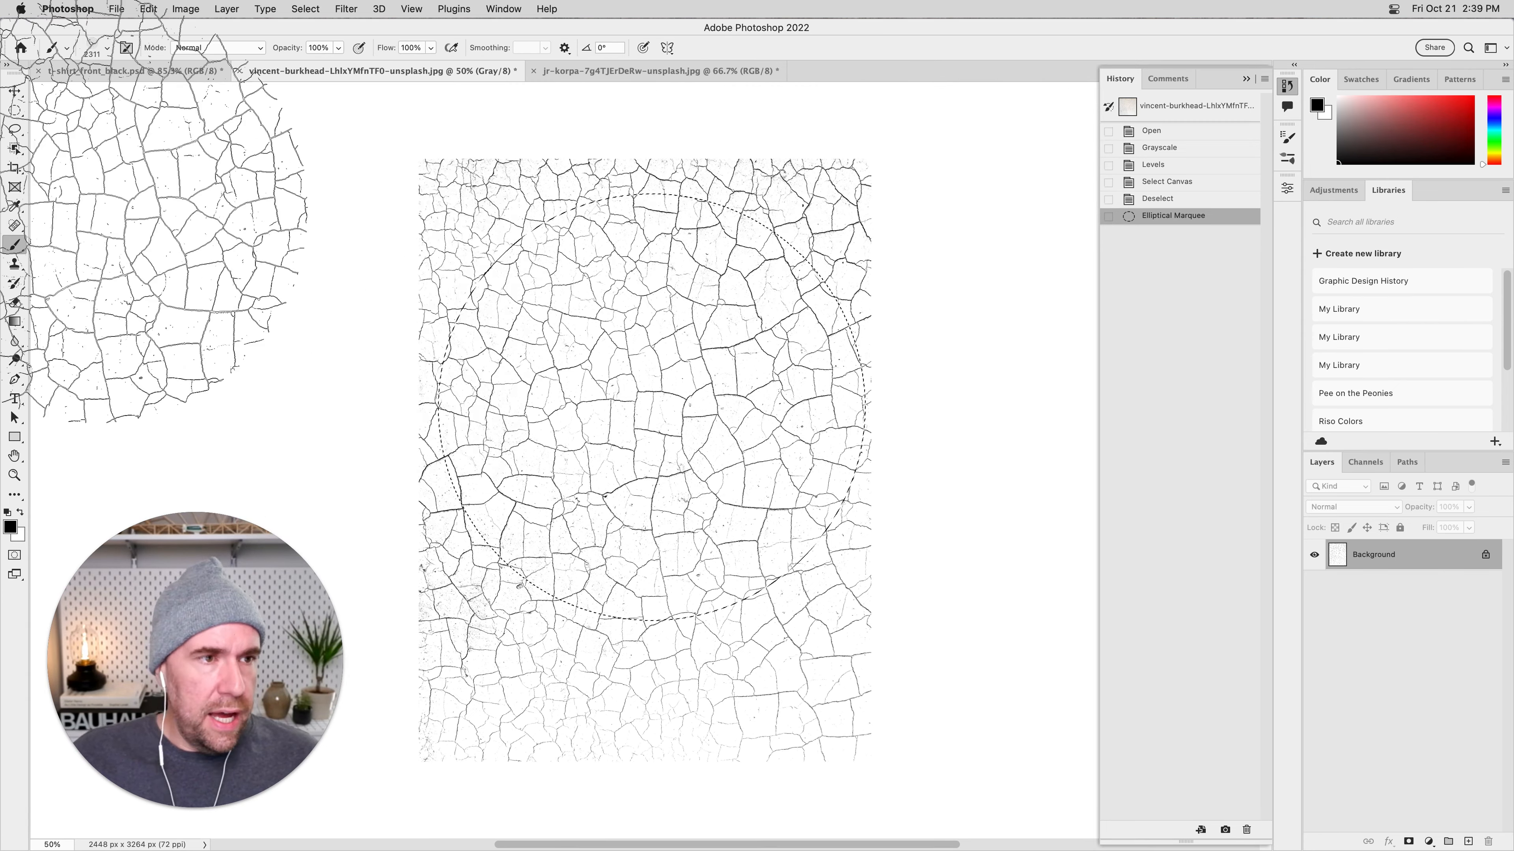
pyautogui.press('v')
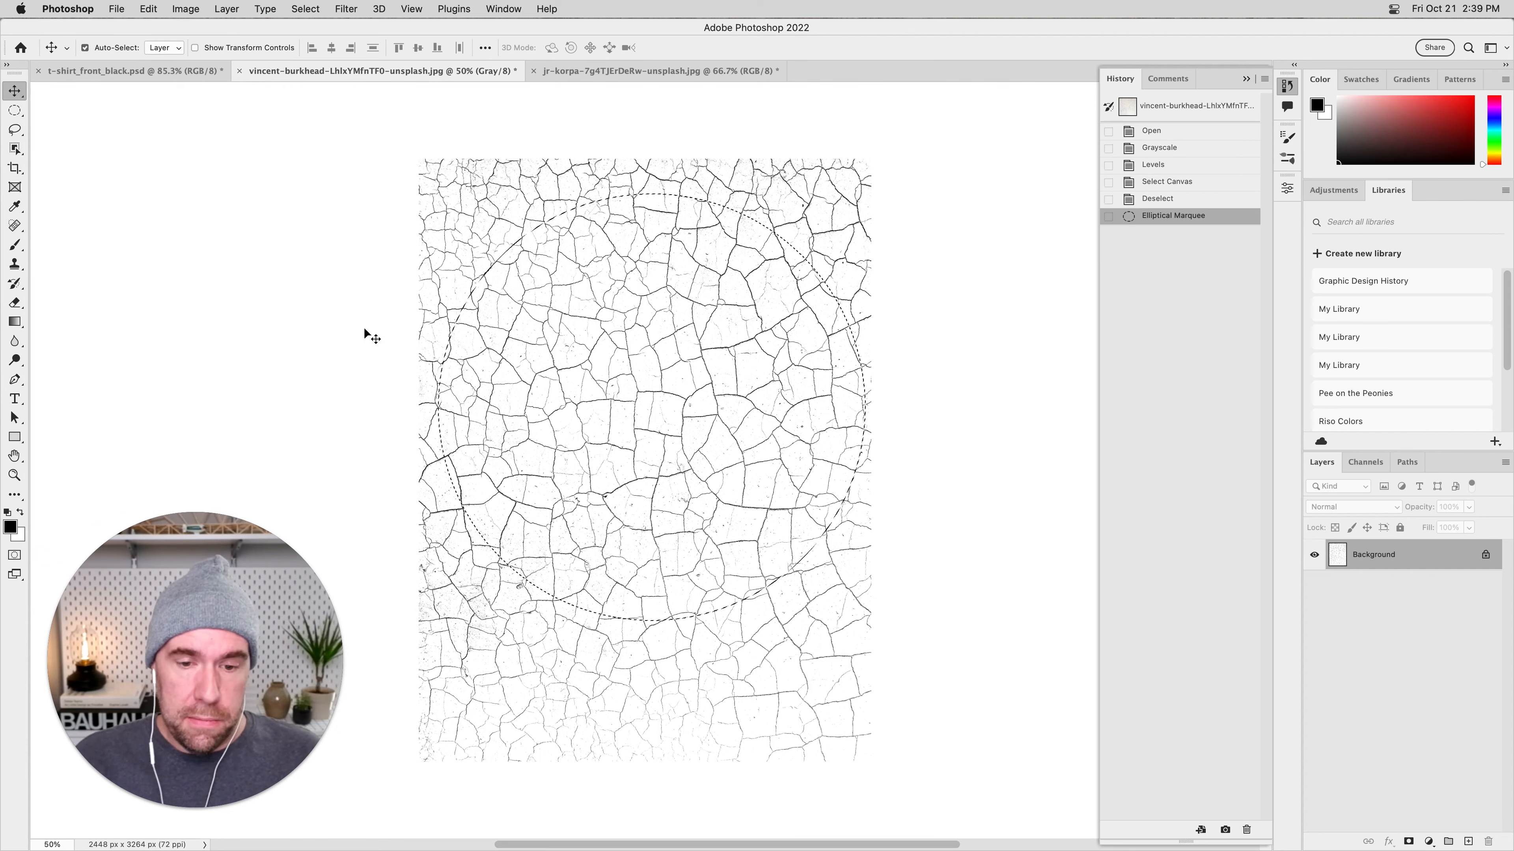
pyautogui.press('super+d')
pyautogui.press('super+z')
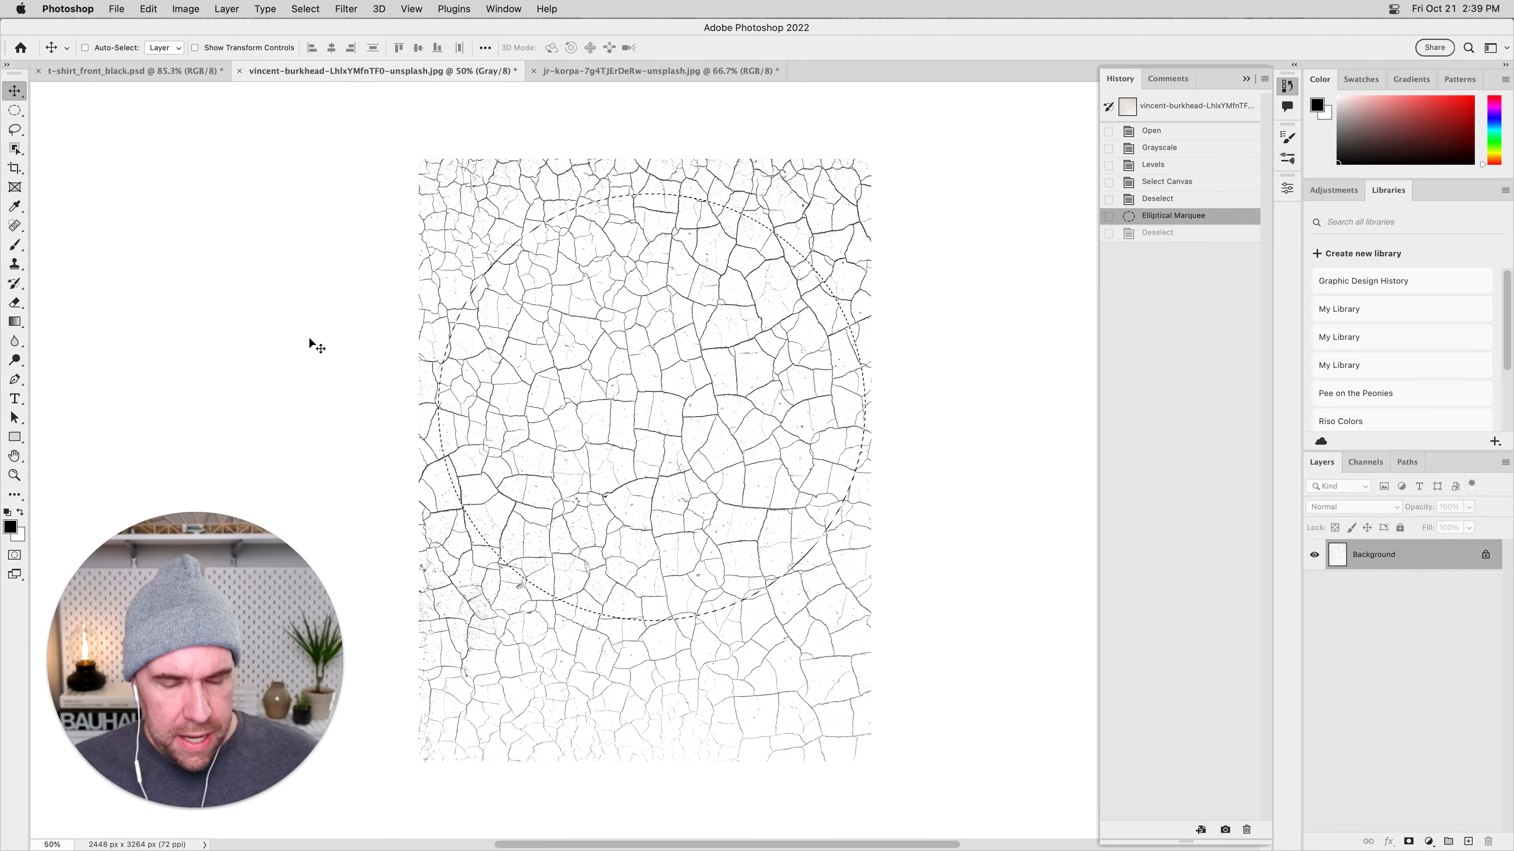
pyautogui.press('super+d')
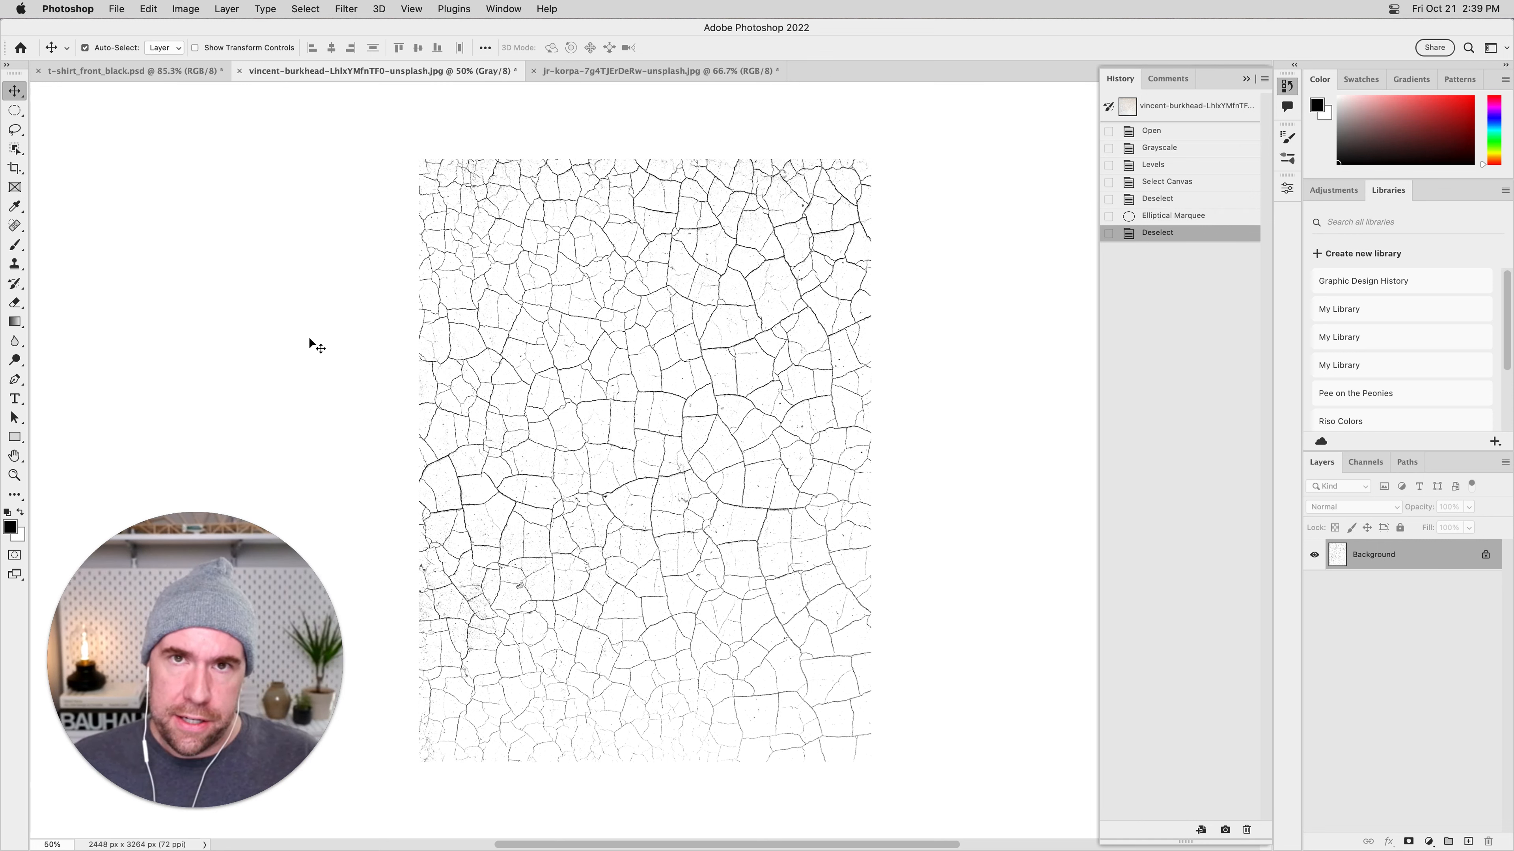
pyautogui.click(305, 8)
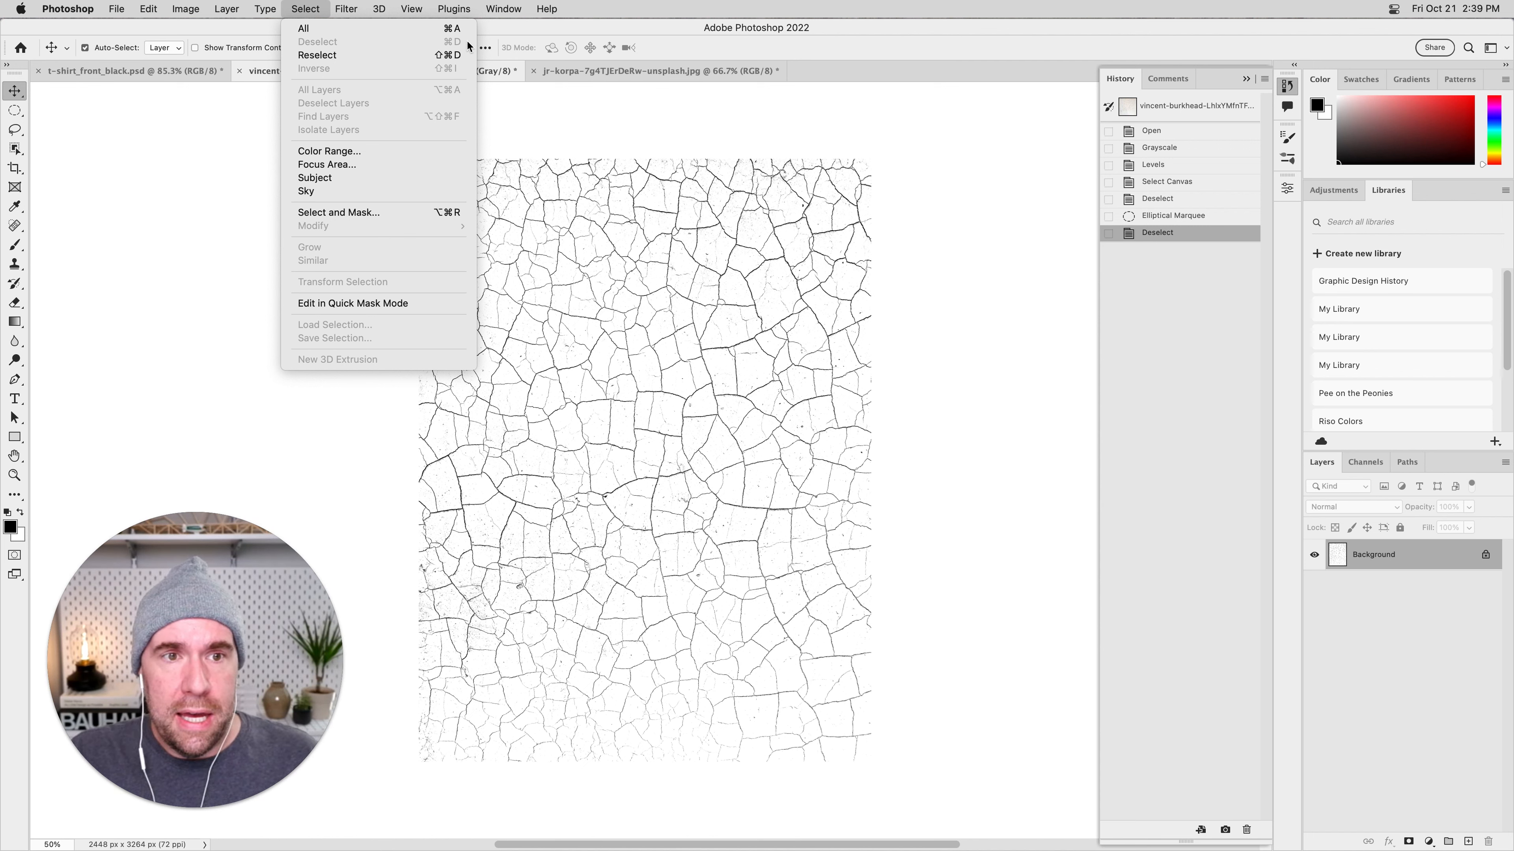
pyautogui.press('Escape')
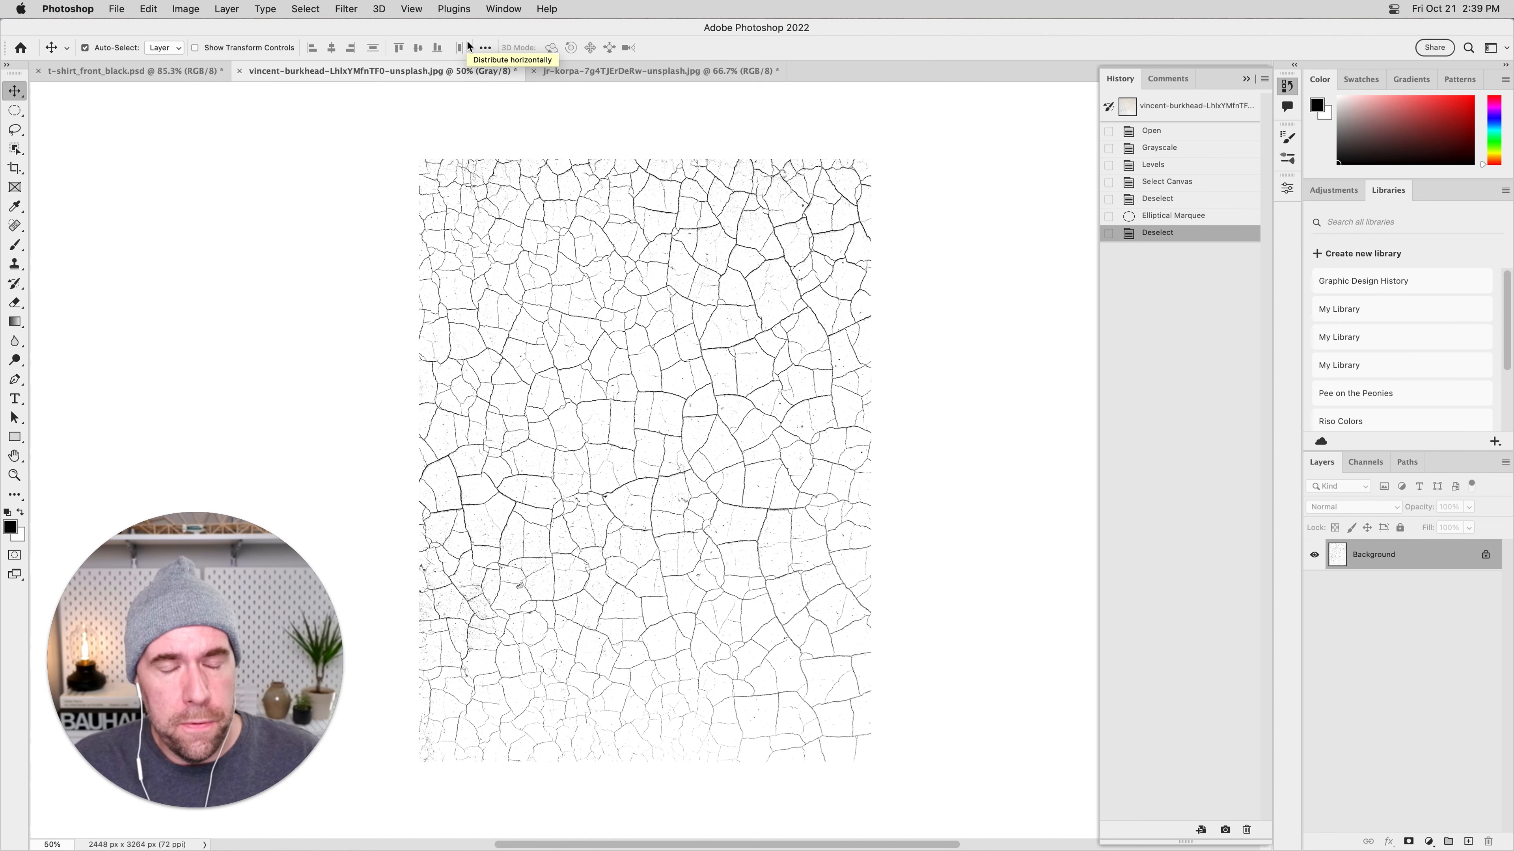
# In t-shirt_front_black.psd, select the T-Shirt Mock-up layer and hide the Graphic Element (quote) layer.
pyautogui.click(148, 71)
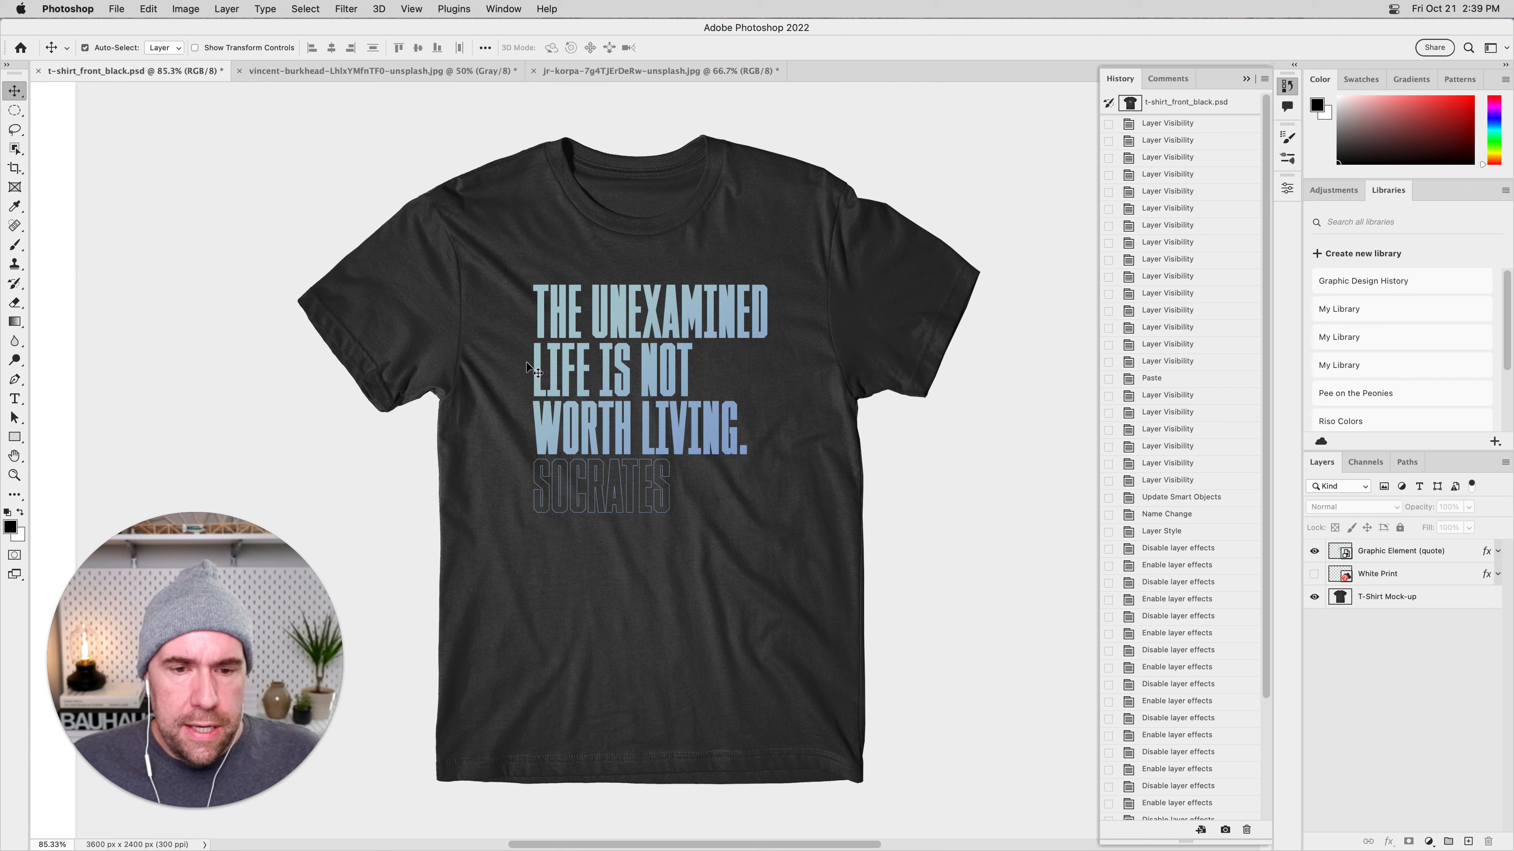
pyautogui.click(1389, 560)
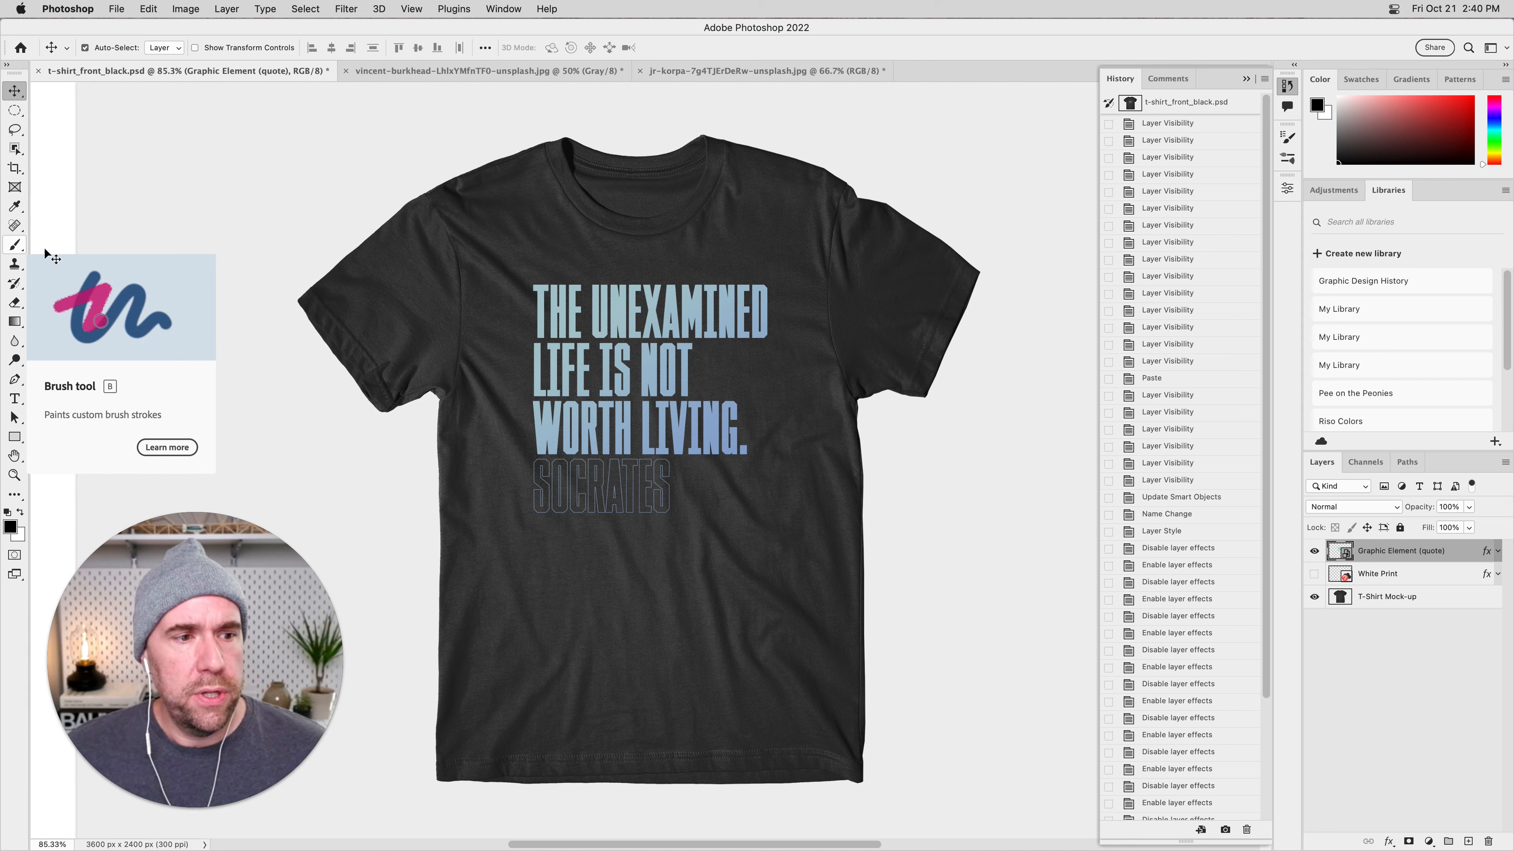
pyautogui.click(1421, 680)
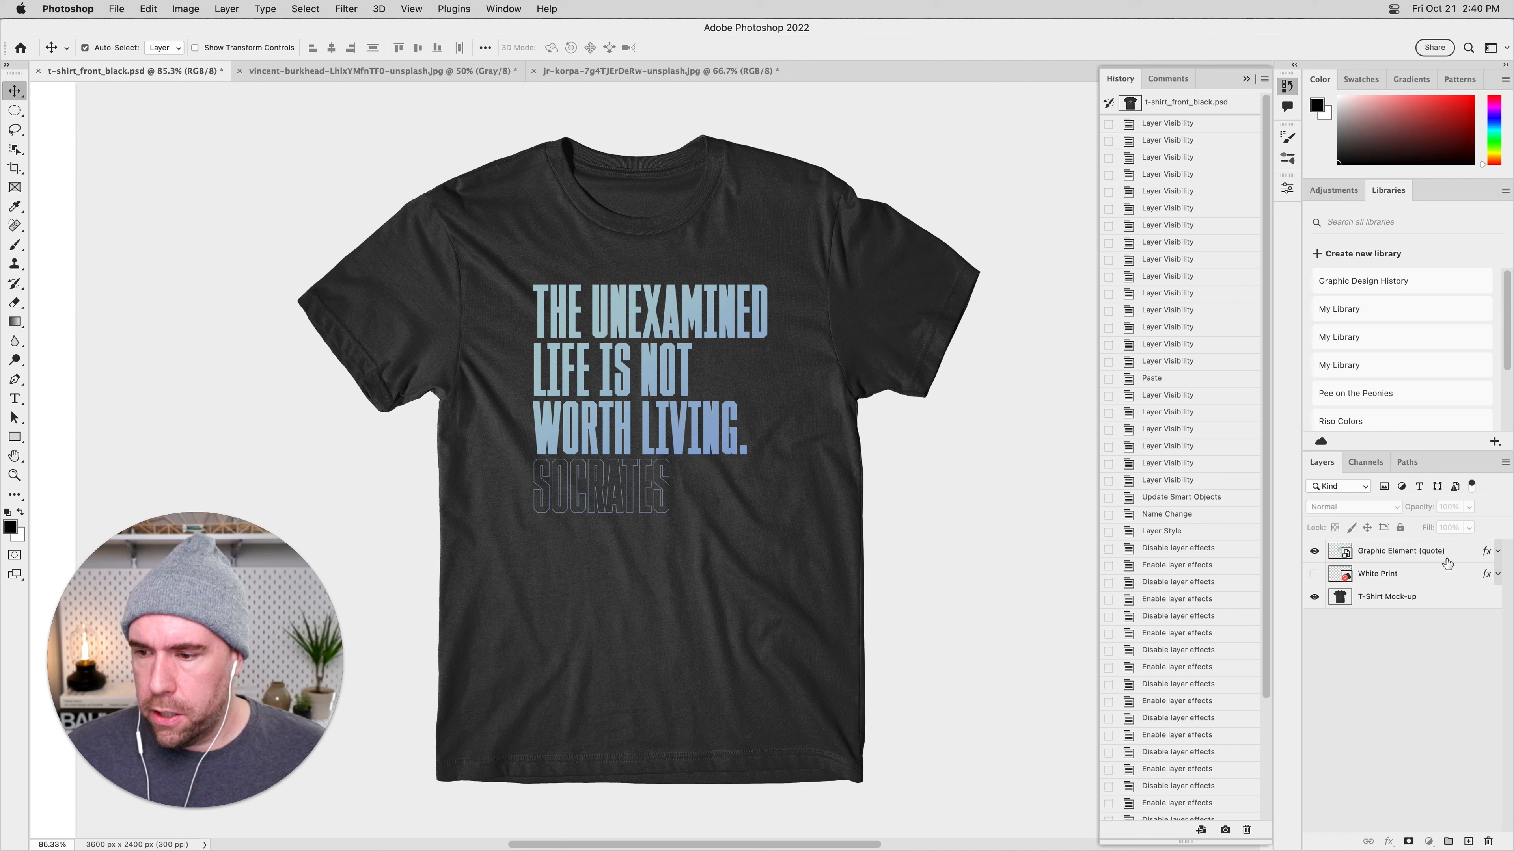
pyautogui.click(1467, 564)
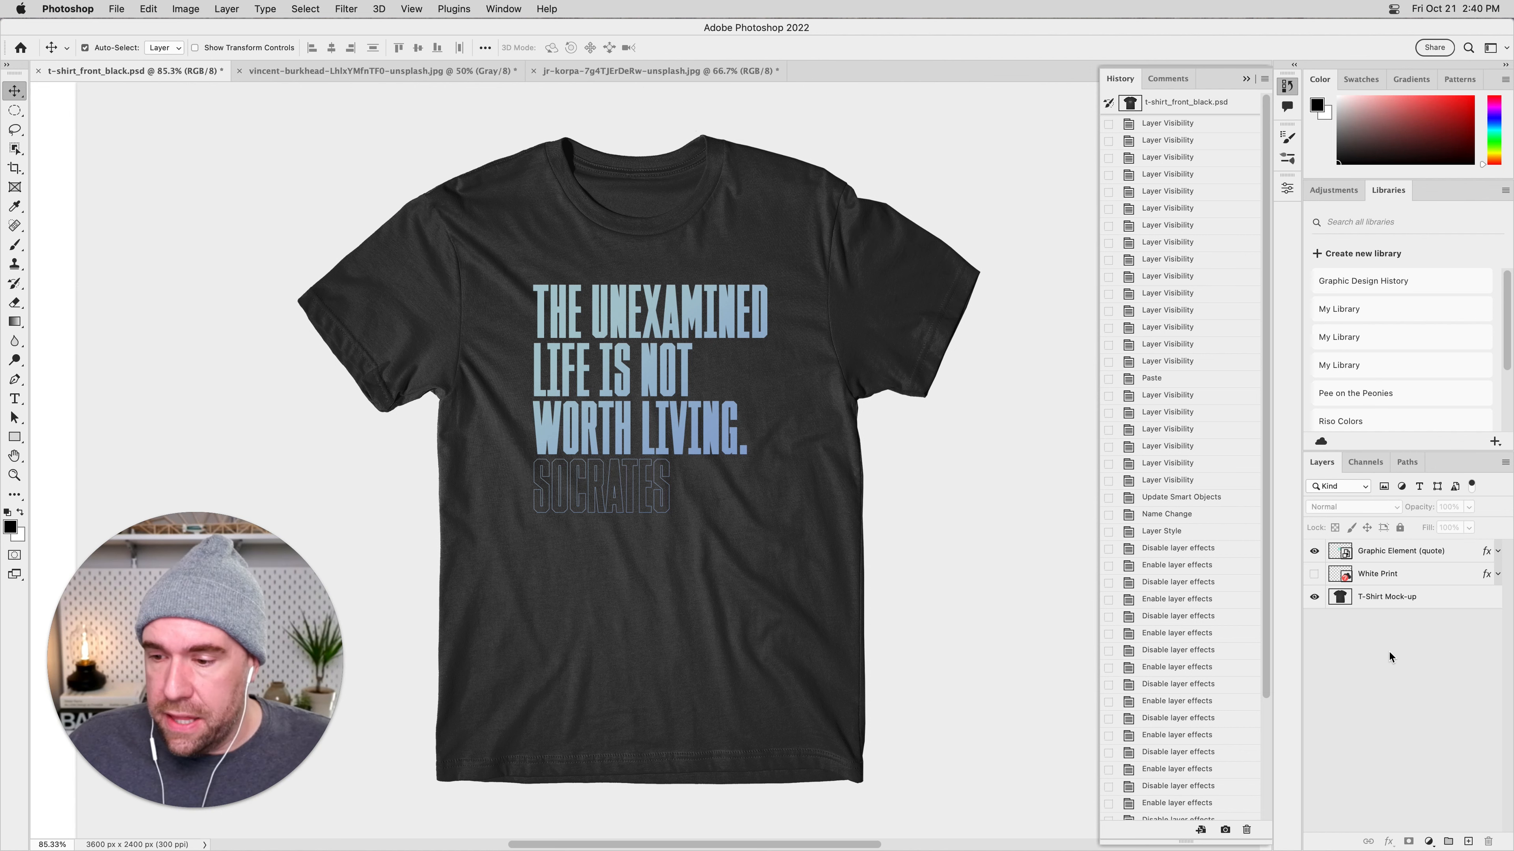
pyautogui.click(1436, 598)
pyautogui.click(1314, 552)
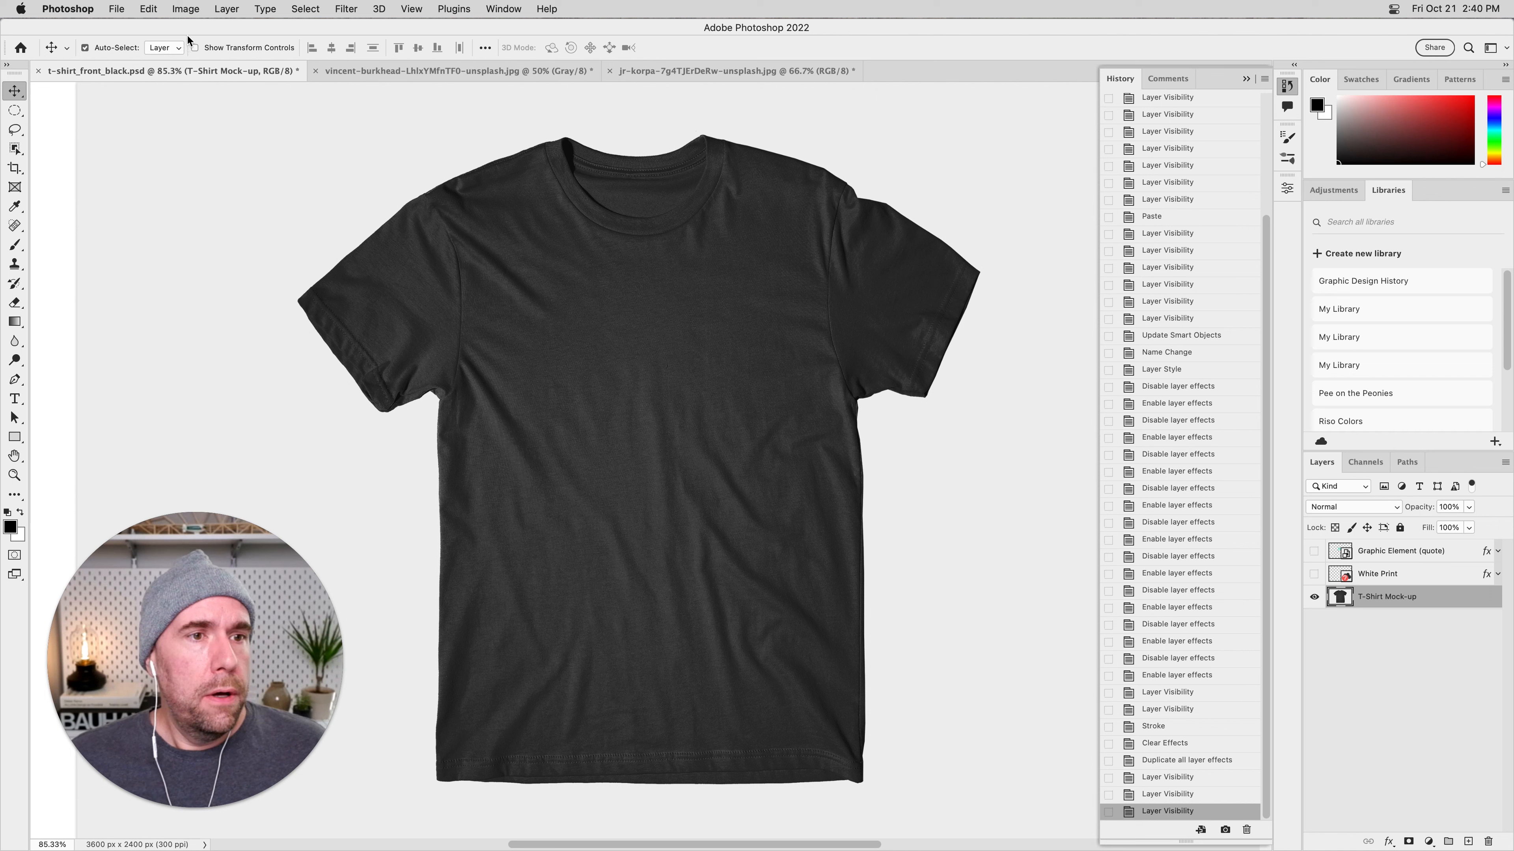
# Start a Curves adjustment on the T-Shirt Mock-up layer and bend the green channel, mapping input 70 to output 60.
pyautogui.click(185, 8)
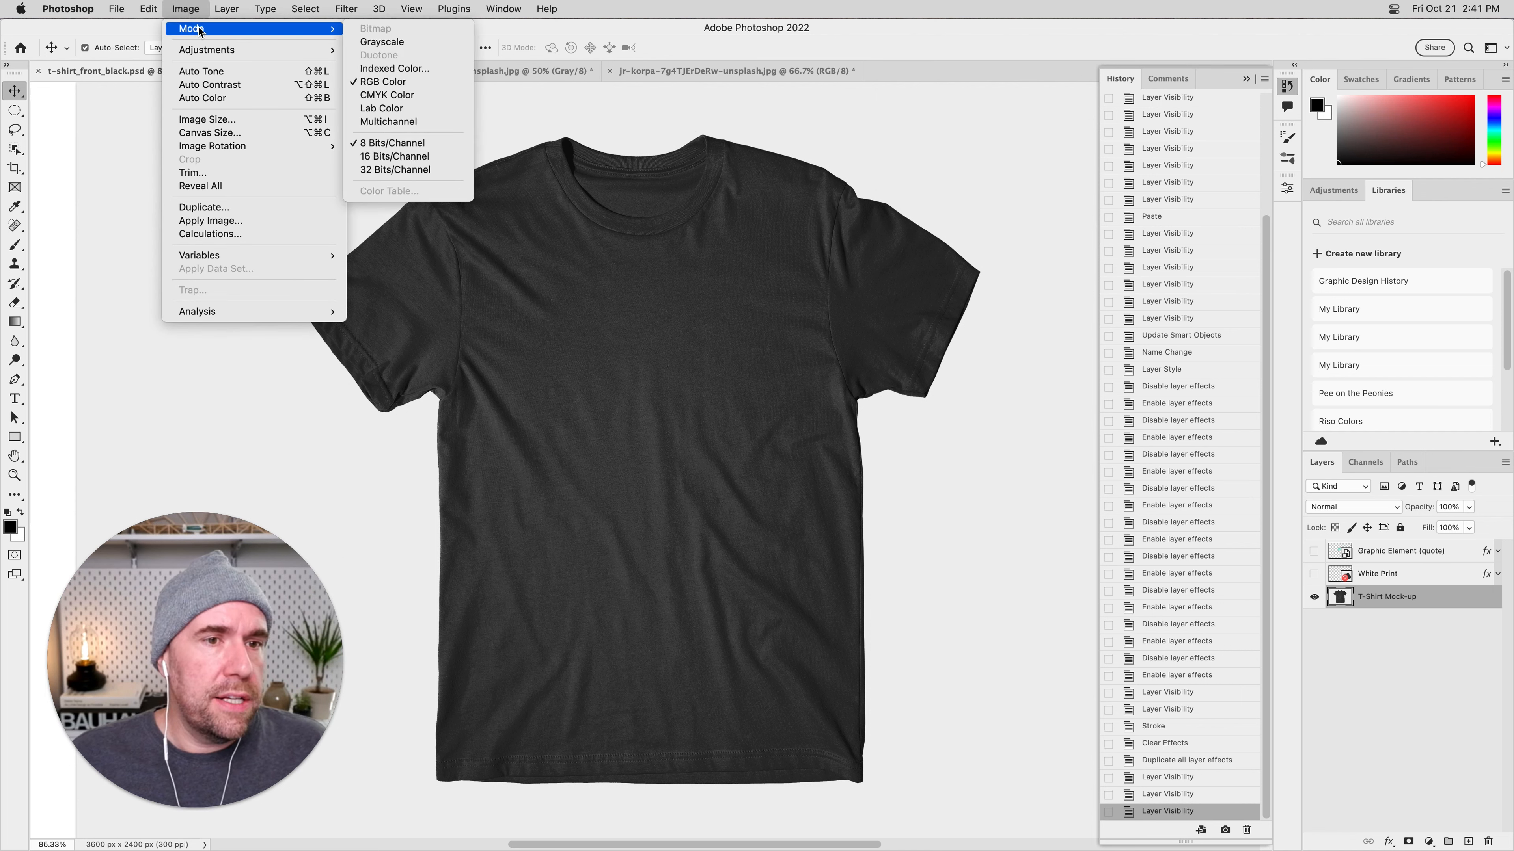
pyautogui.moveTo(286, 50)
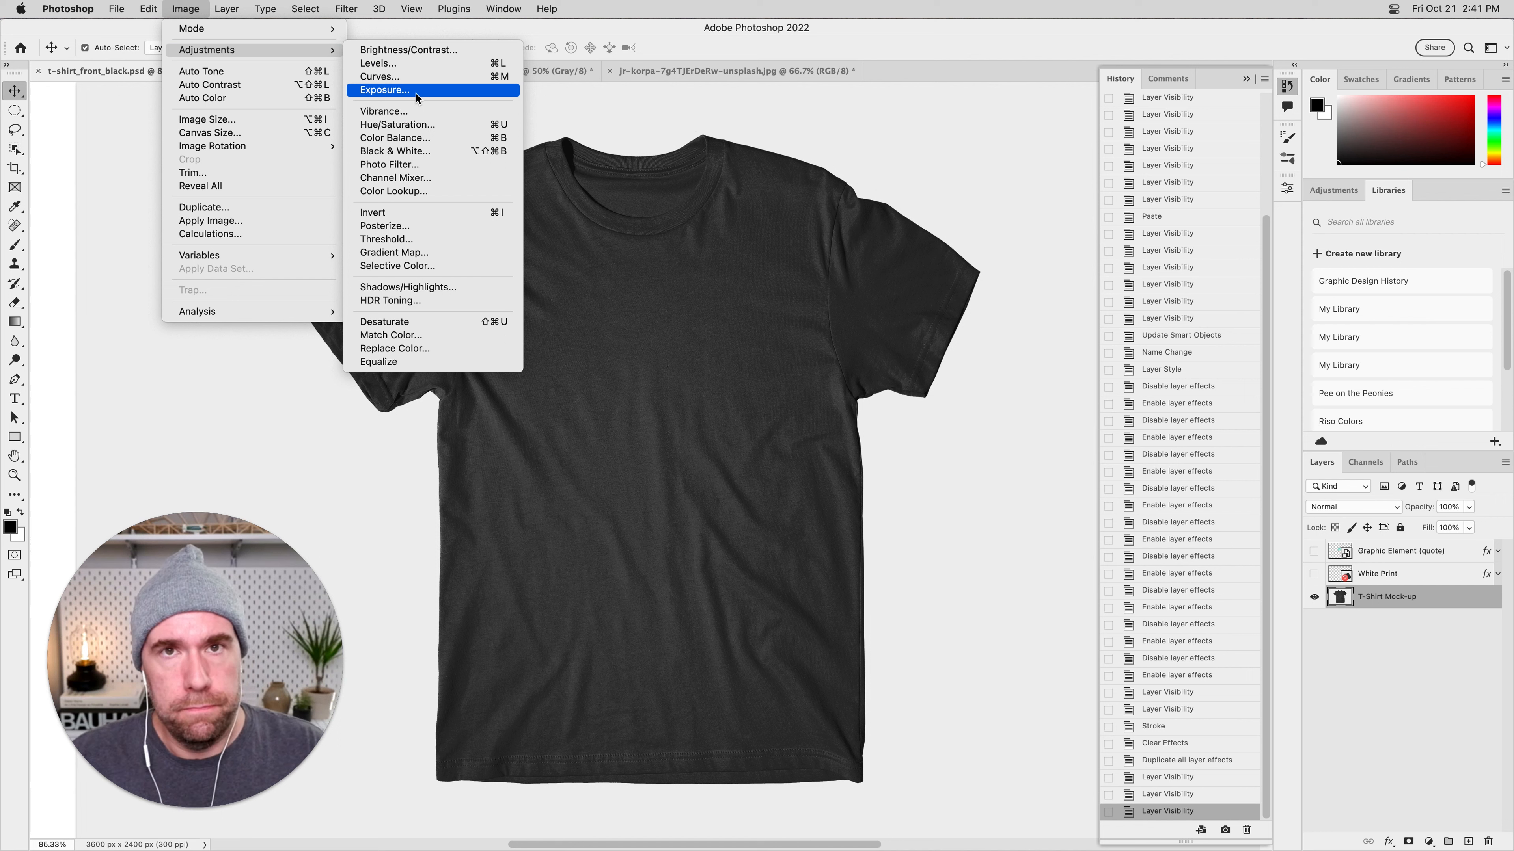
pyautogui.click(399, 78)
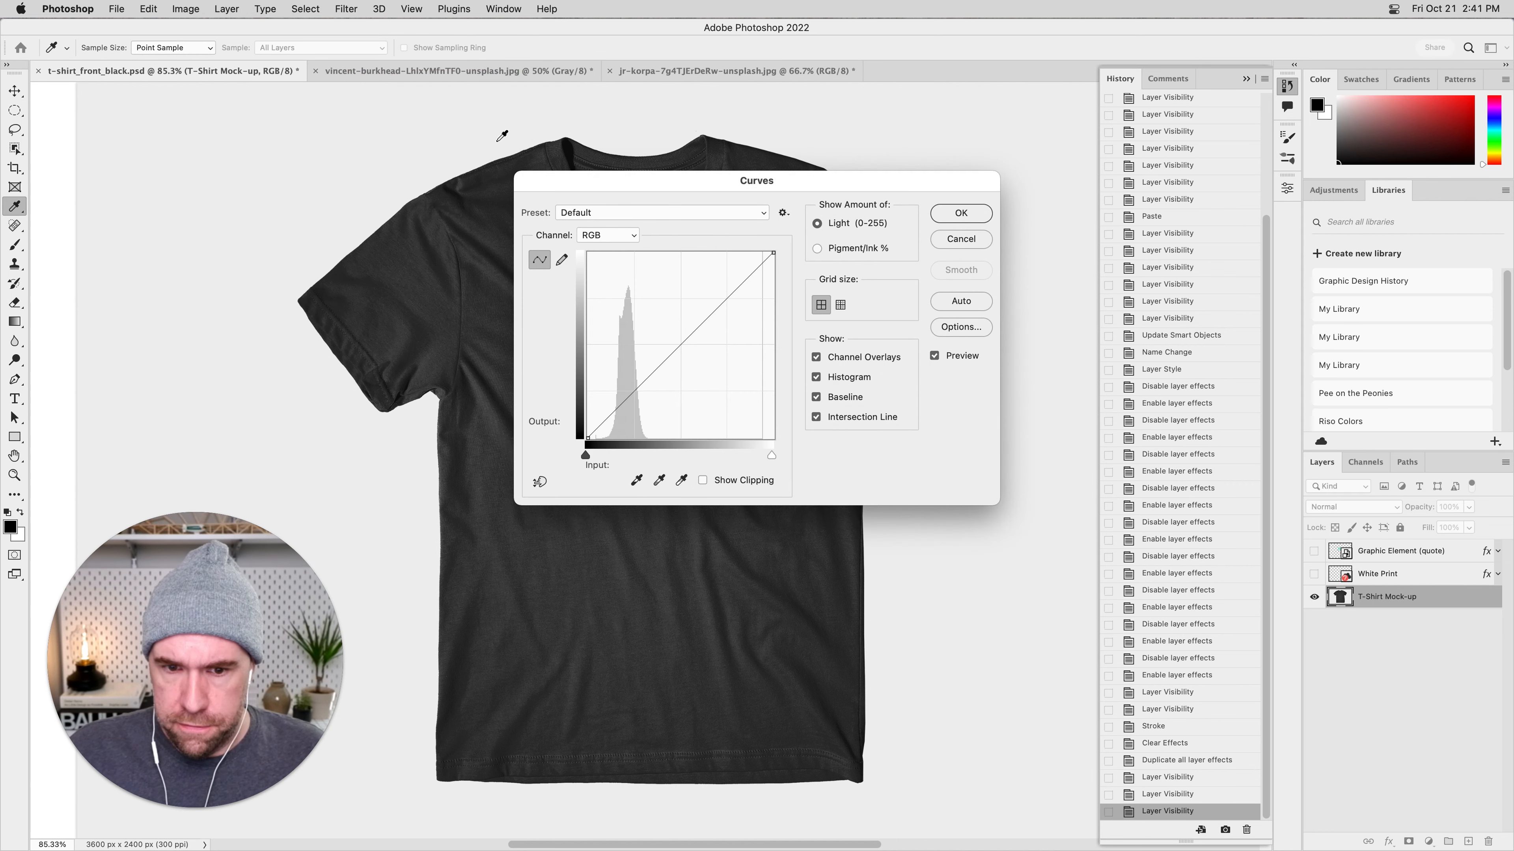
pyautogui.moveTo(696, 189); pyautogui.dragTo(1000, 230)
pyautogui.click(917, 277)
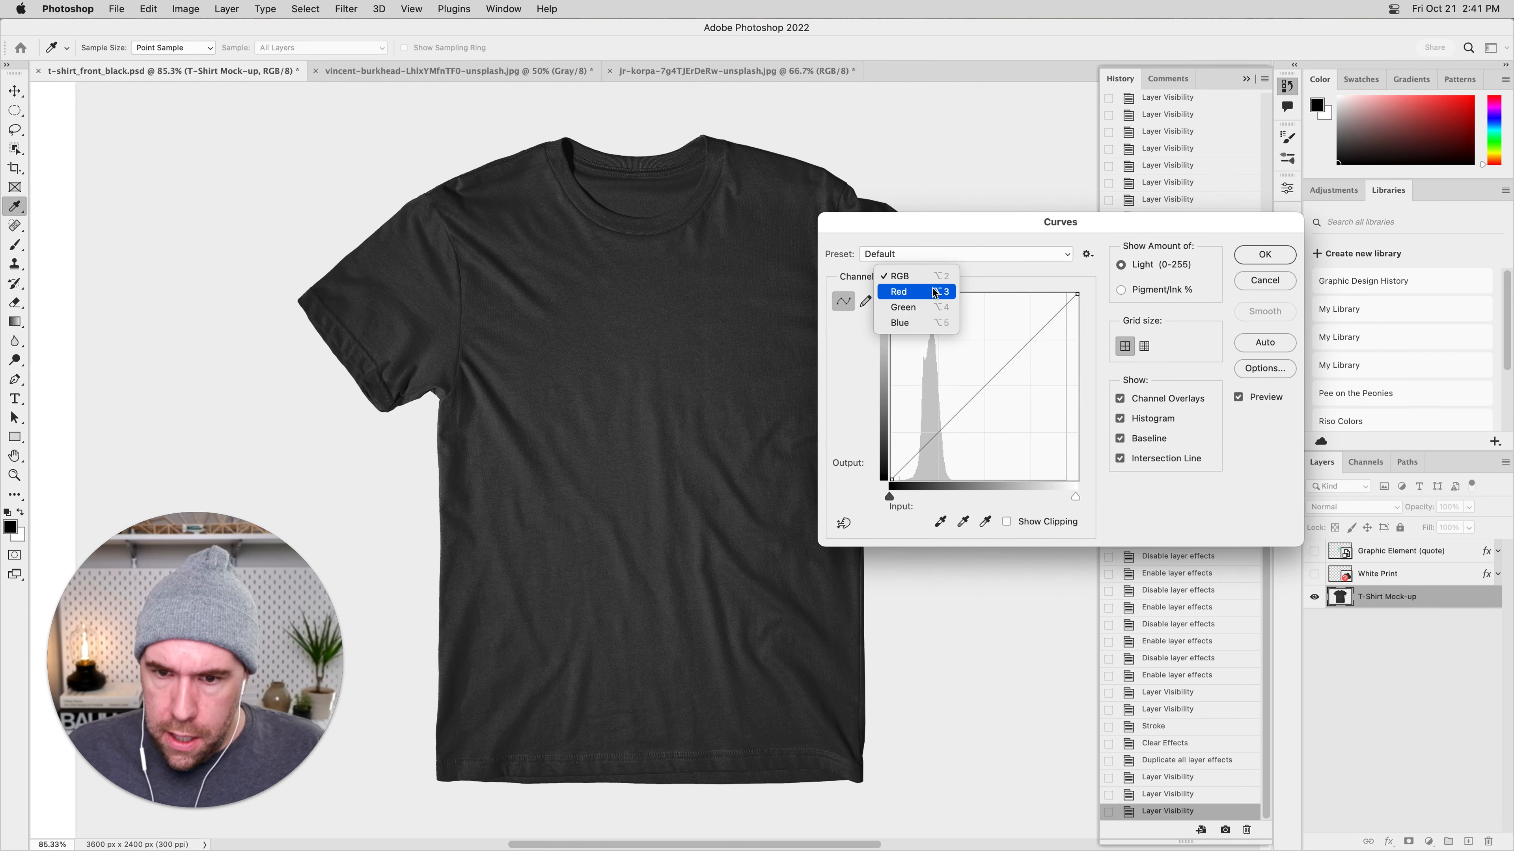
pyautogui.click(919, 309)
pyautogui.moveTo(1038, 336); pyautogui.dragTo(1034, 332)
pyautogui.moveTo(948, 423); pyautogui.dragTo(942, 436)
# Shape the red channel curve into an S, mapping input 62 to 50, 255 to about 234 and 0 to about 16.
pyautogui.click(921, 277)
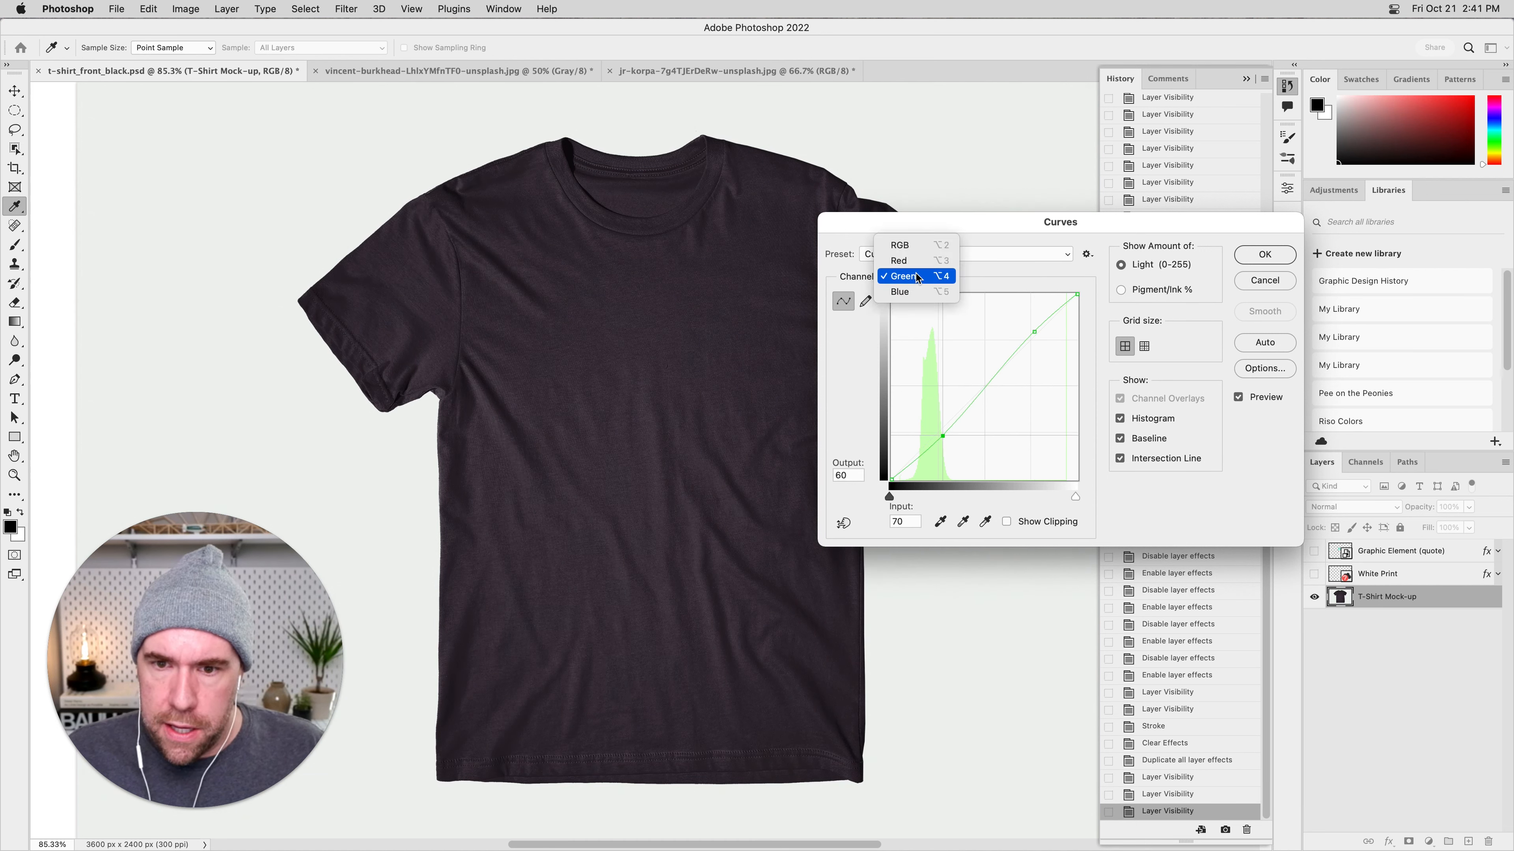
pyautogui.click(922, 267)
pyautogui.moveTo(987, 384); pyautogui.dragTo(987, 361)
pyautogui.moveTo(937, 423); pyautogui.dragTo(936, 444)
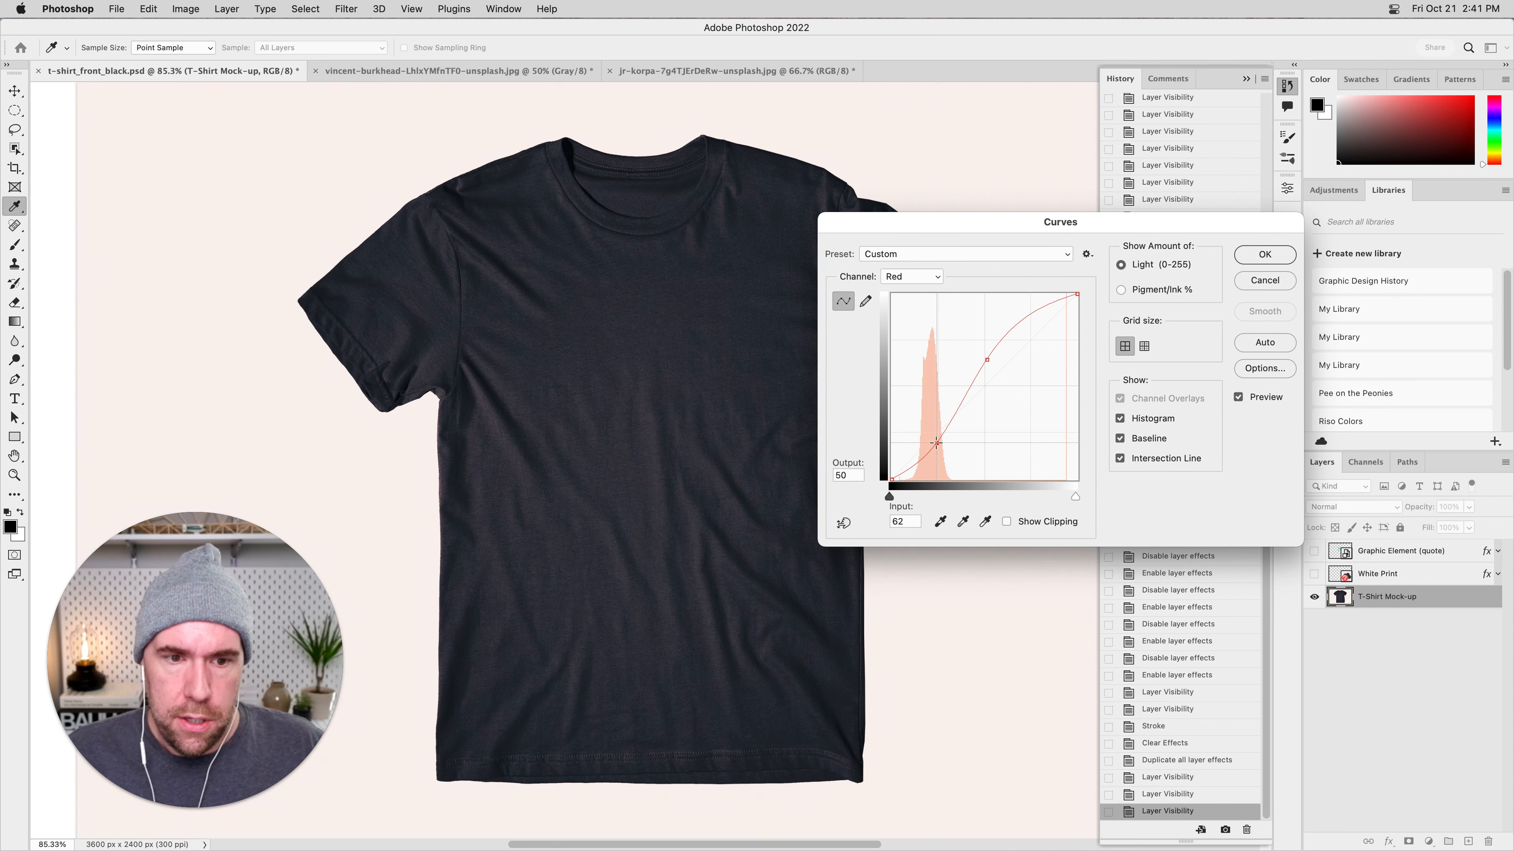
pyautogui.moveTo(1077, 294); pyautogui.dragTo(1077, 311)
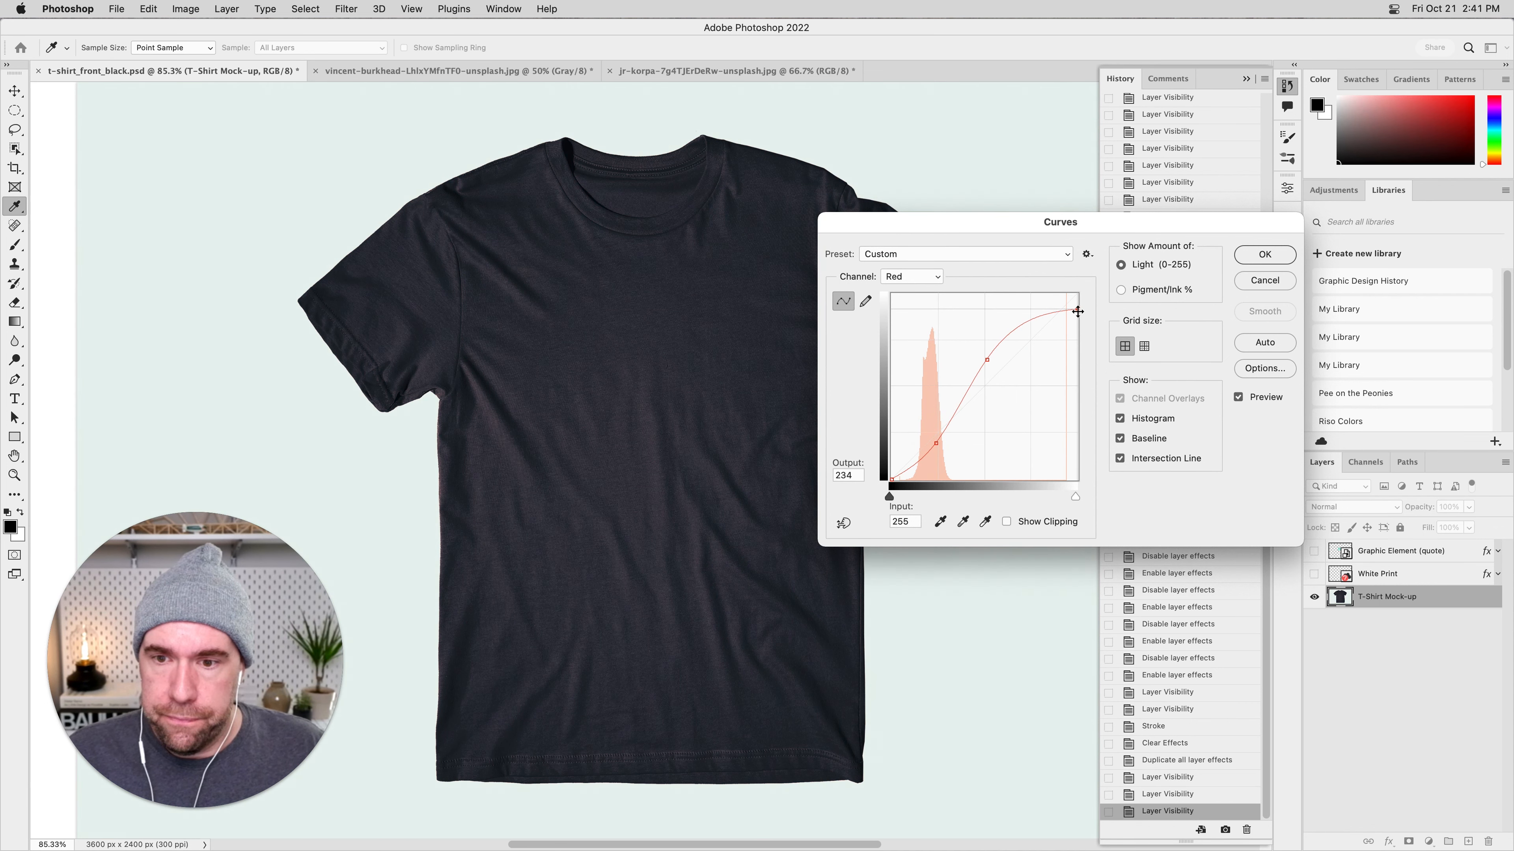
pyautogui.moveTo(892, 480); pyautogui.dragTo(877, 469)
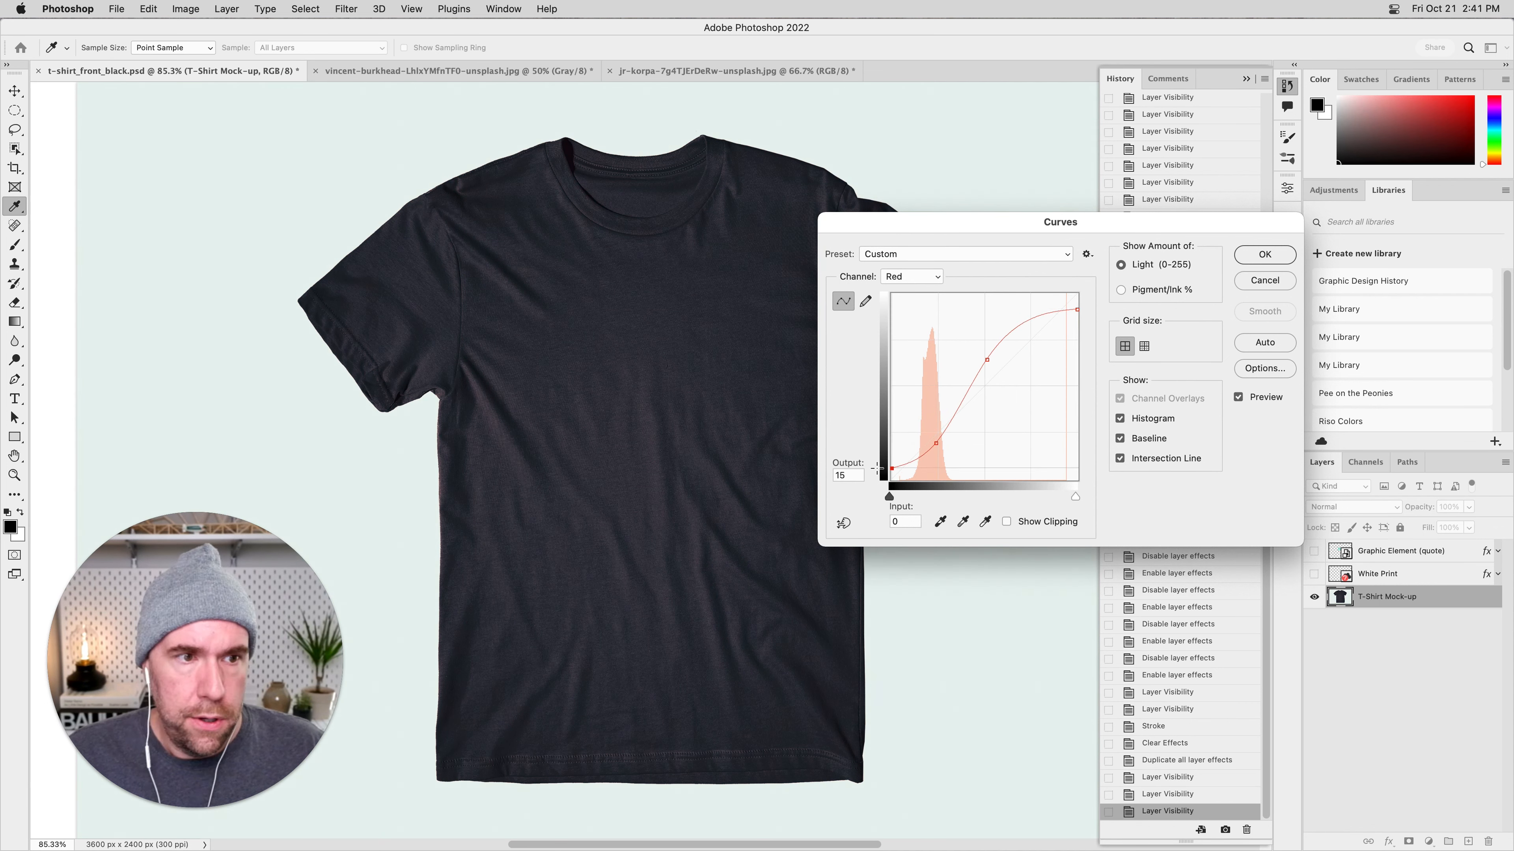
# Apply the Curves adjustment to the shirt, view the whole mock-up and undo the adjustment.
pyautogui.moveTo(998, 227); pyautogui.dragTo(823, 250)
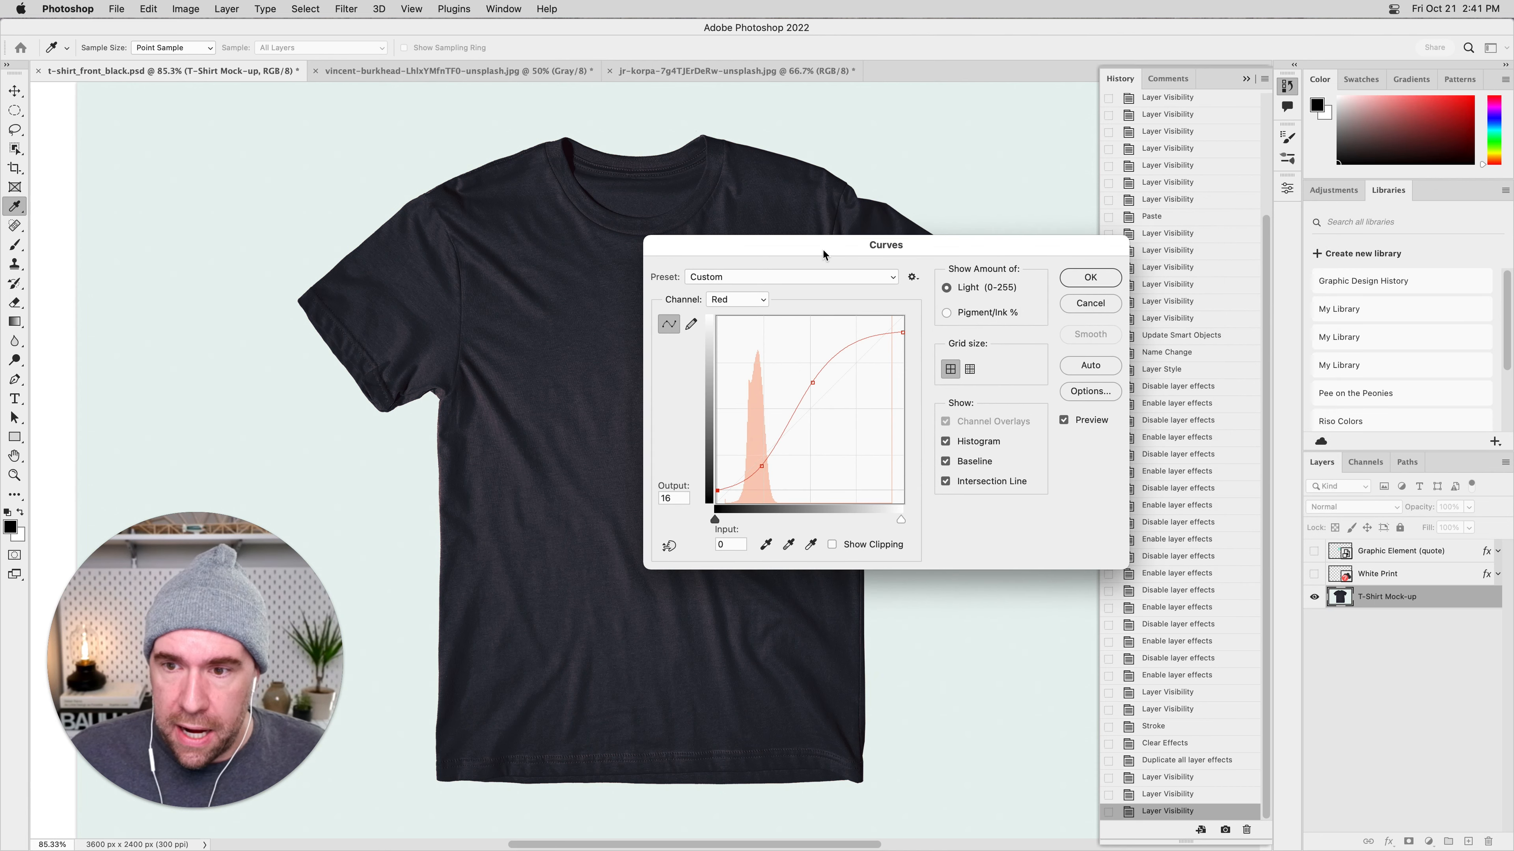
pyautogui.press('Return')
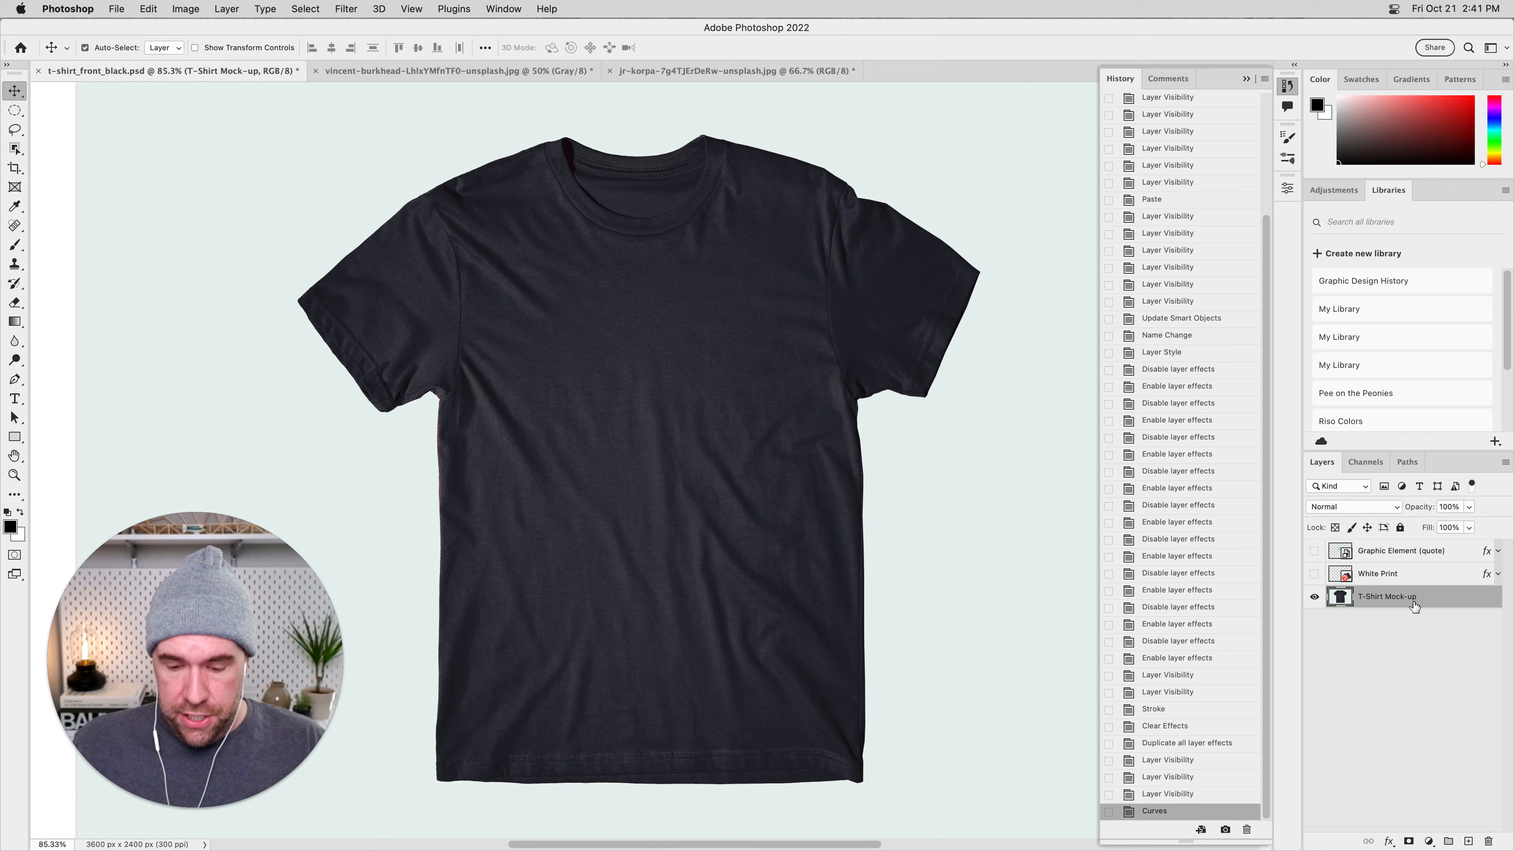
pyautogui.press('super+minus')
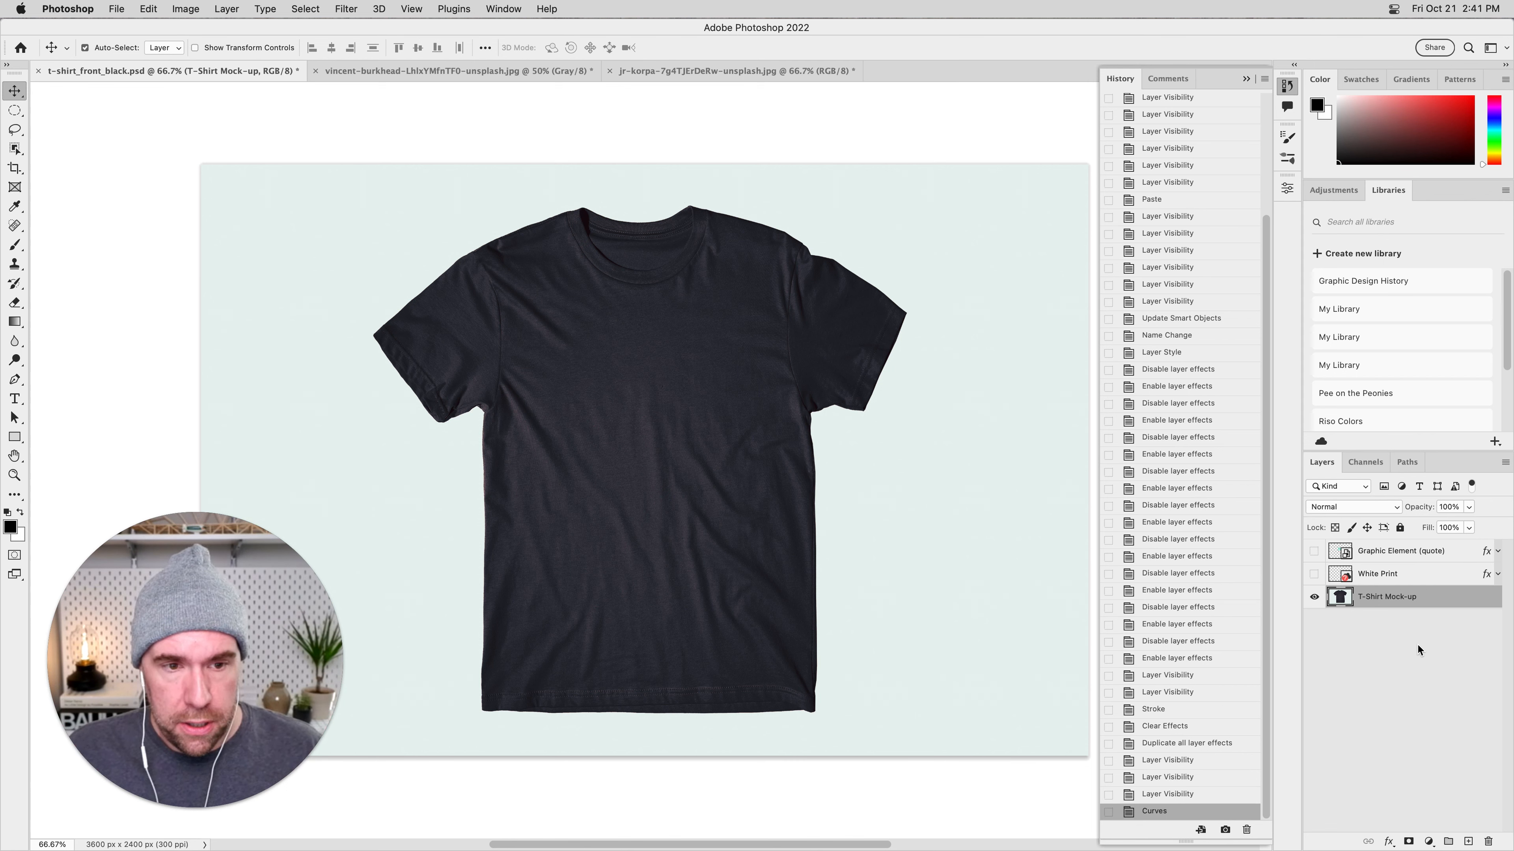
pyautogui.press('super+z')
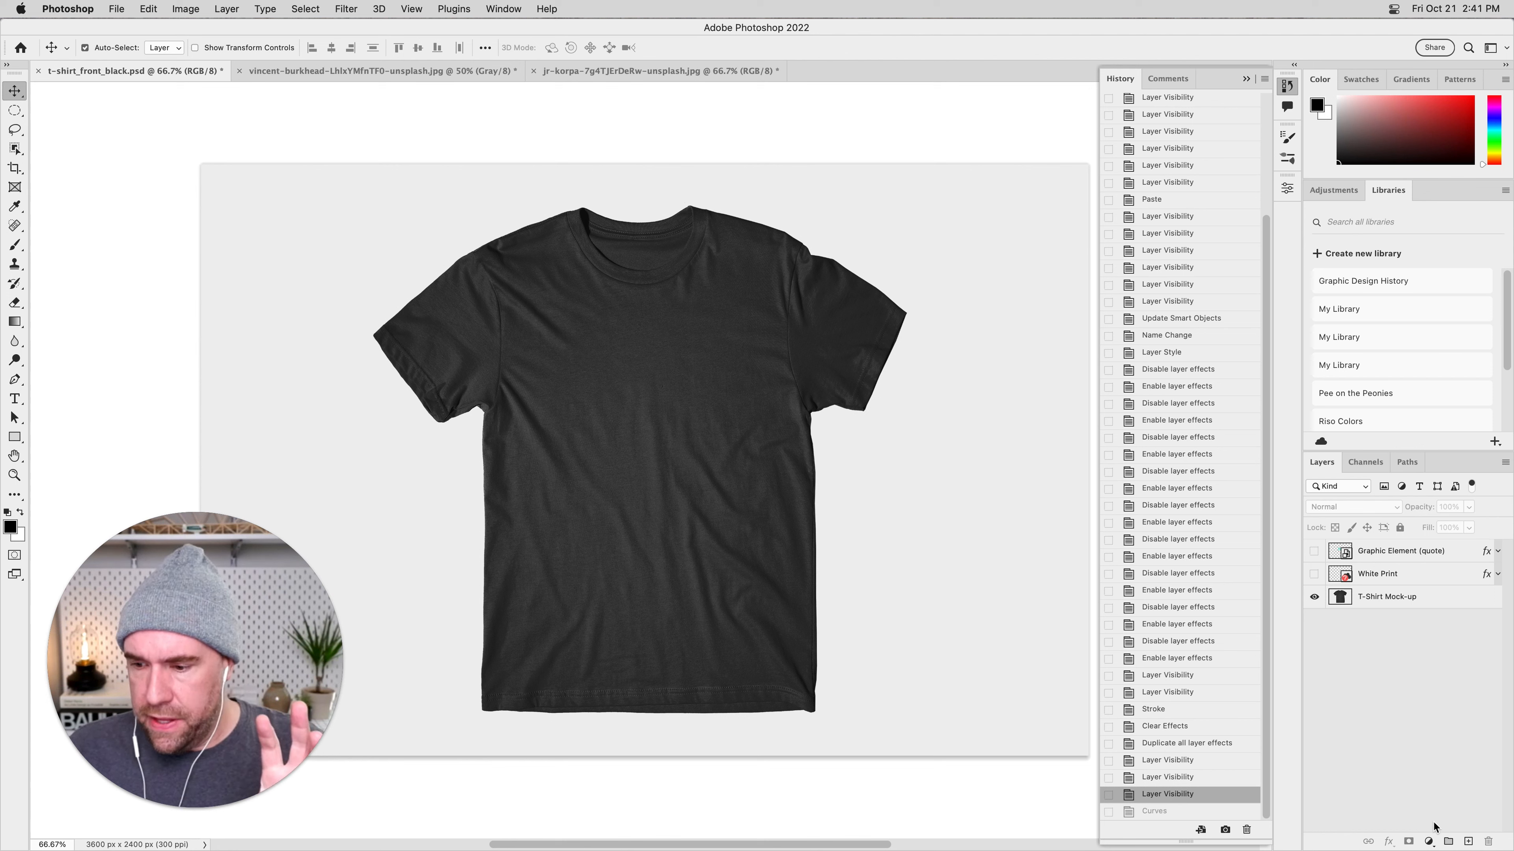
# Add a Curves adjustment layer and place it directly above the T-Shirt Mock-up layer.
pyautogui.click(1428, 841)
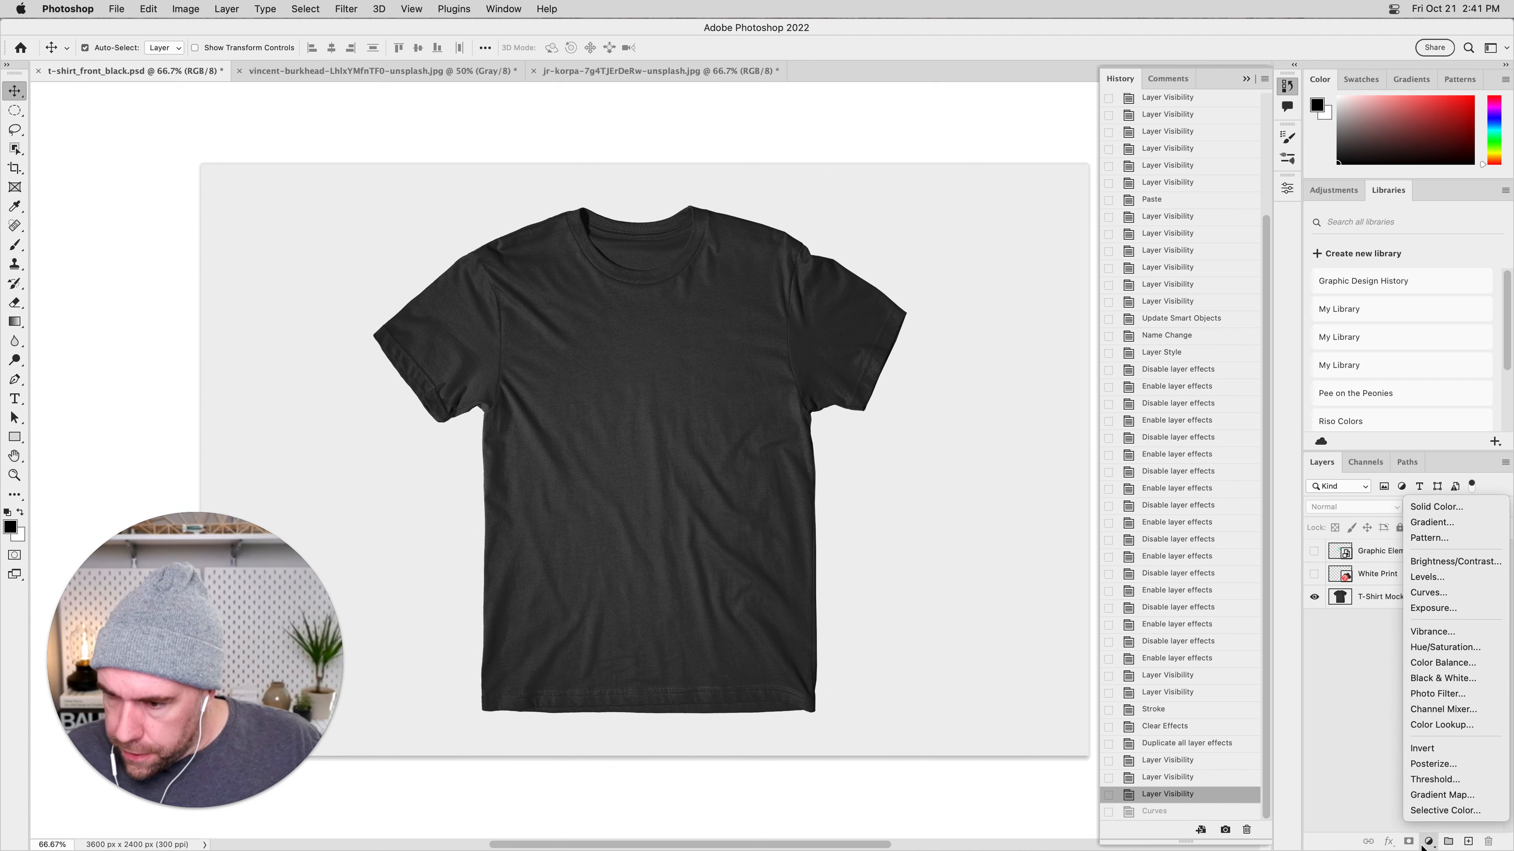
pyautogui.click(1428, 592)
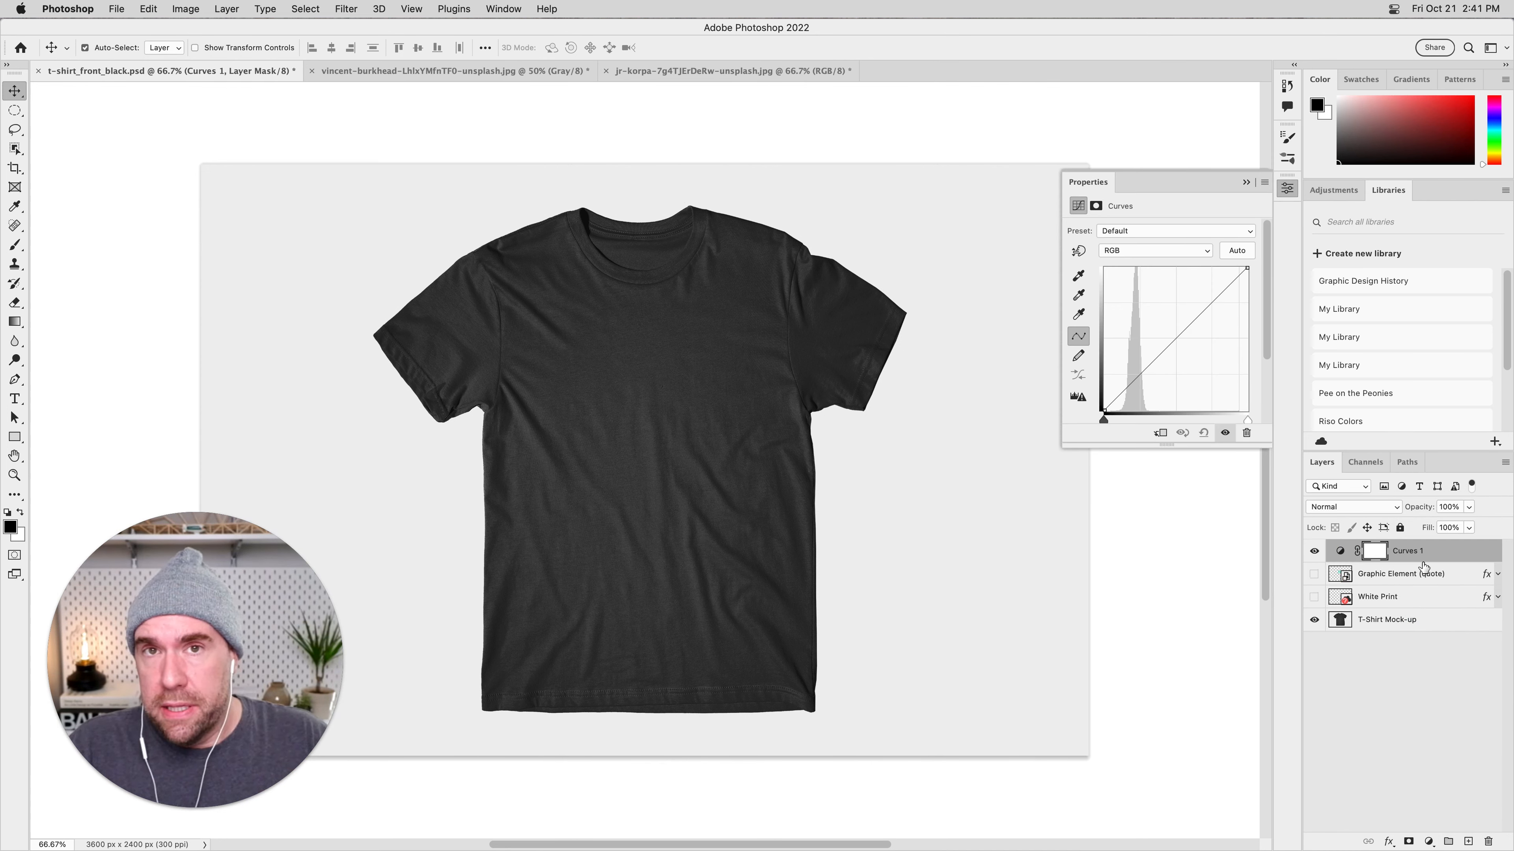
pyautogui.moveTo(1456, 555); pyautogui.dragTo(1442, 608)
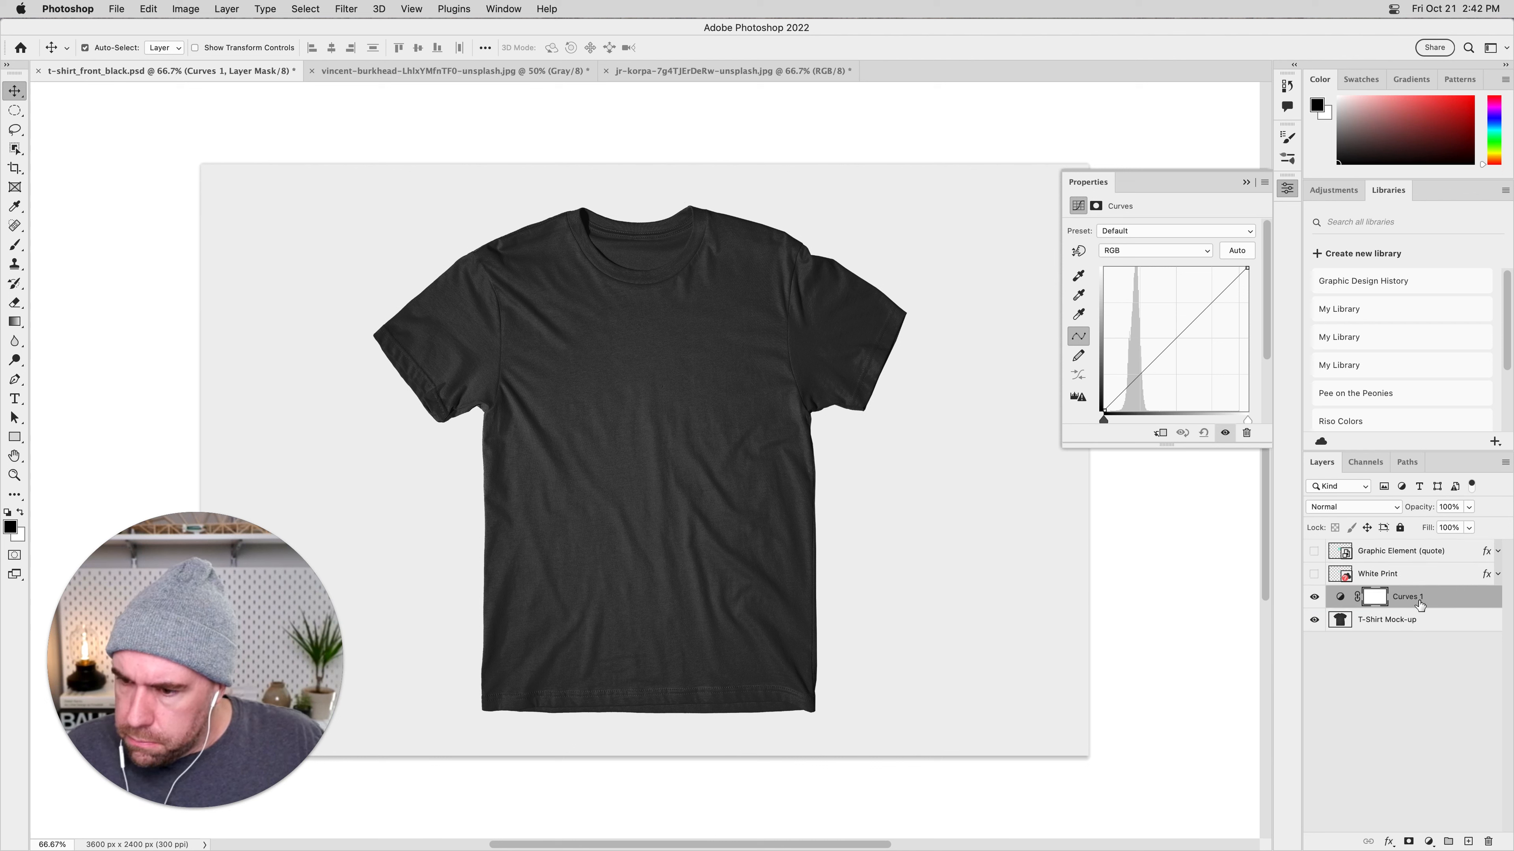
pyautogui.click(1450, 600)
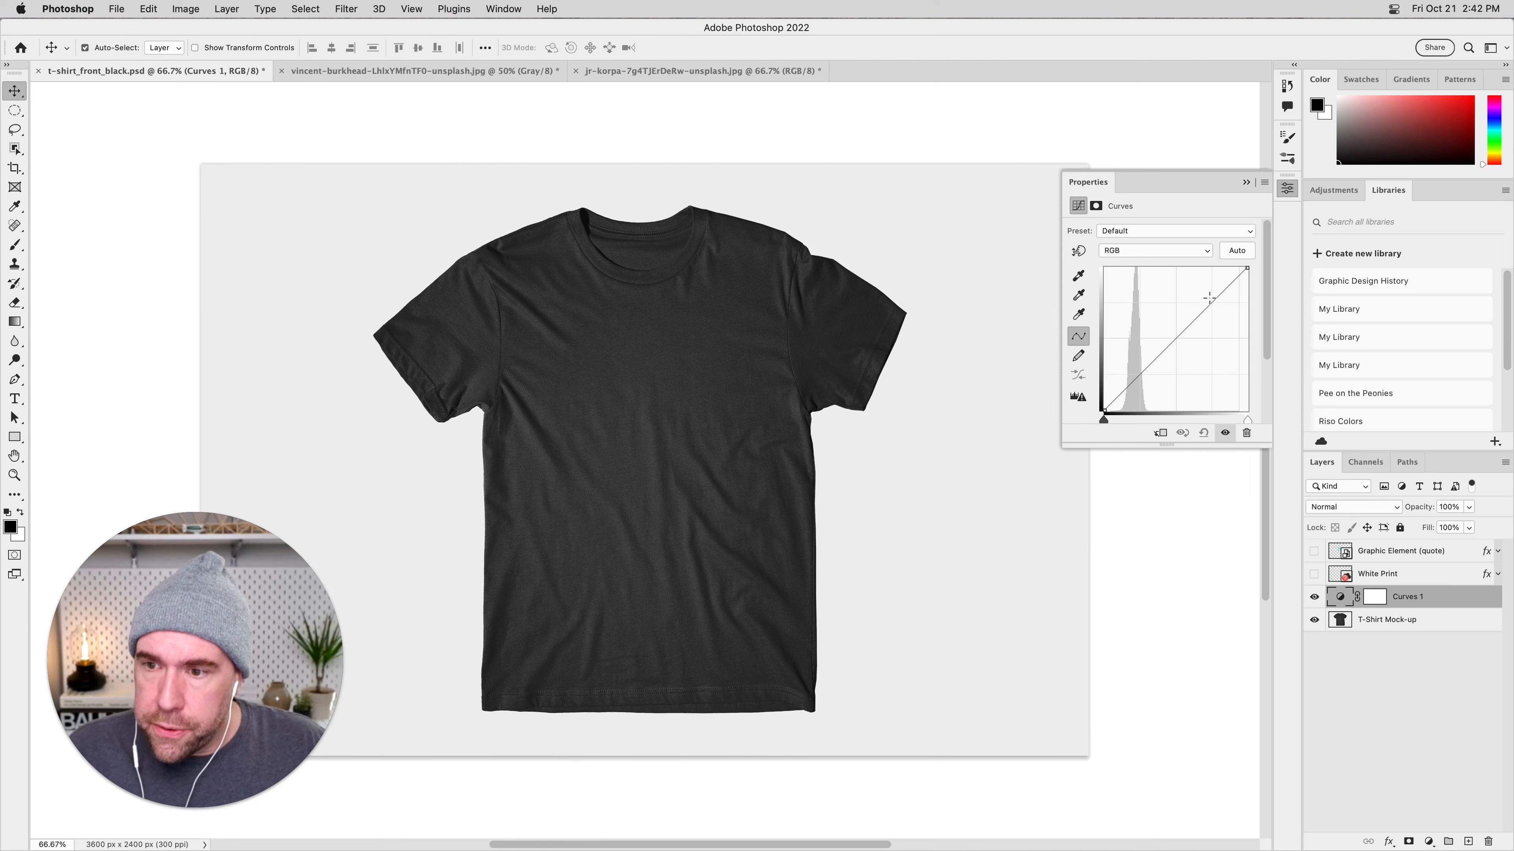
# Bend the Curves layer's RGB curve into an S, then raise the red channel's midtones and black point and lower its white point.
pyautogui.moveTo(1214, 300); pyautogui.dragTo(1209, 293)
pyautogui.moveTo(1147, 359); pyautogui.dragTo(1150, 372)
pyautogui.click(1134, 254)
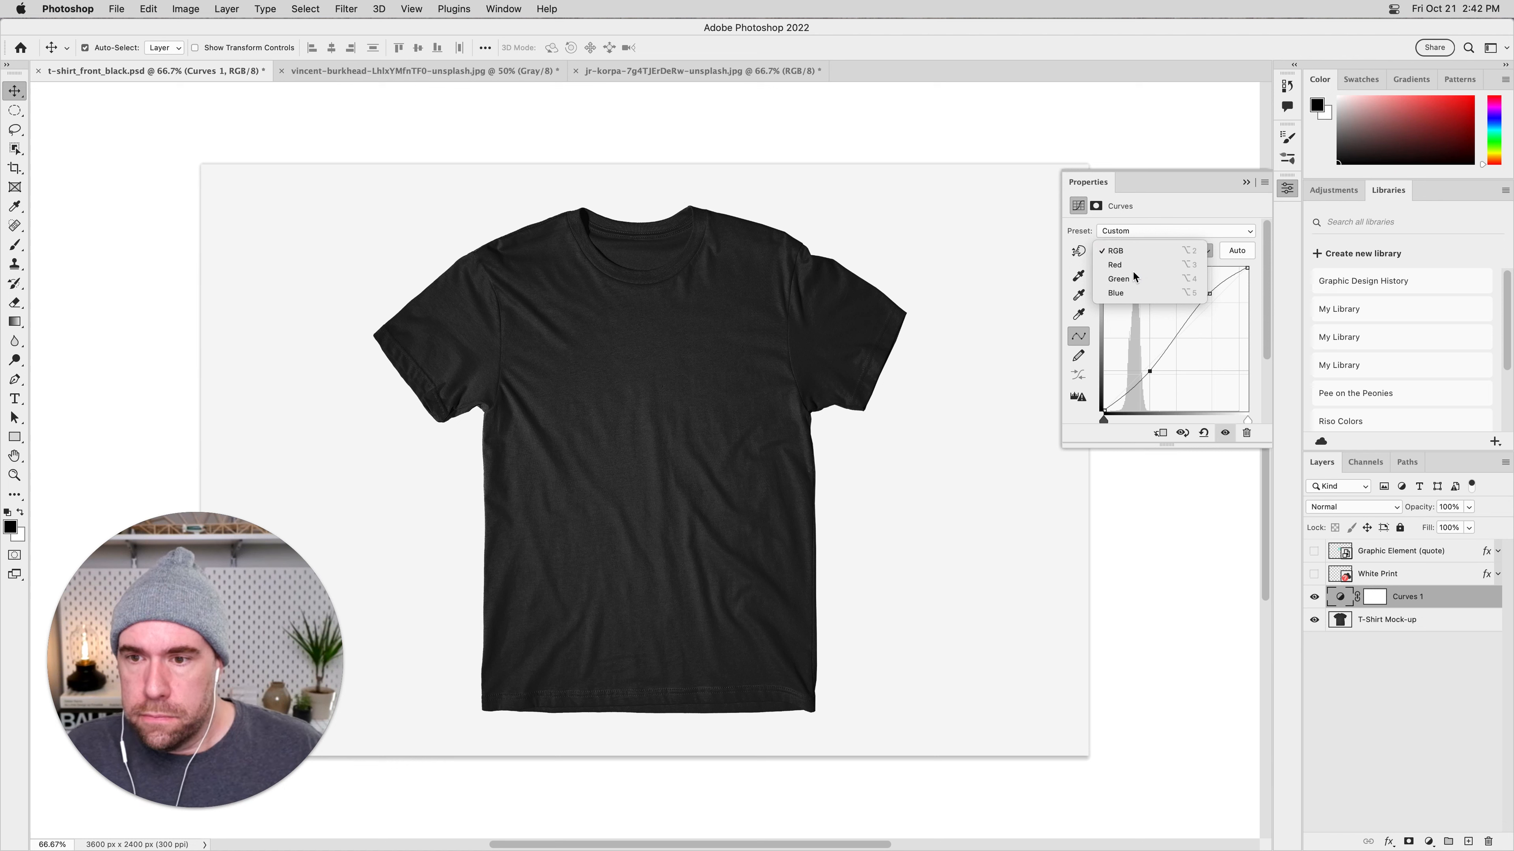
pyautogui.click(1133, 269)
pyautogui.moveTo(1200, 314); pyautogui.dragTo(1195, 301)
pyautogui.moveTo(1150, 351); pyautogui.dragTo(1152, 359)
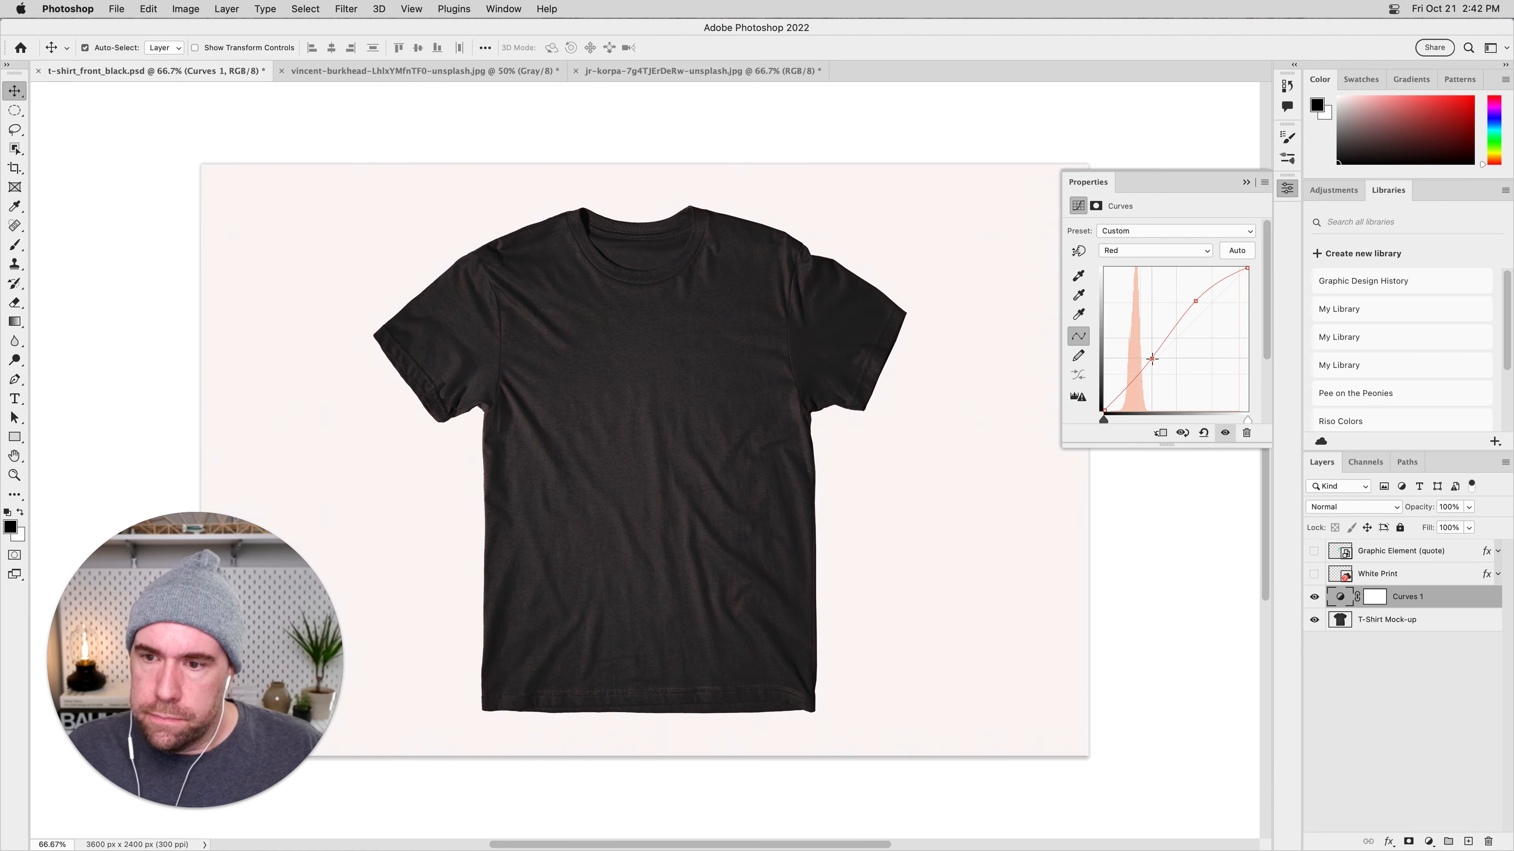
pyautogui.moveTo(1247, 270); pyautogui.dragTo(1250, 281)
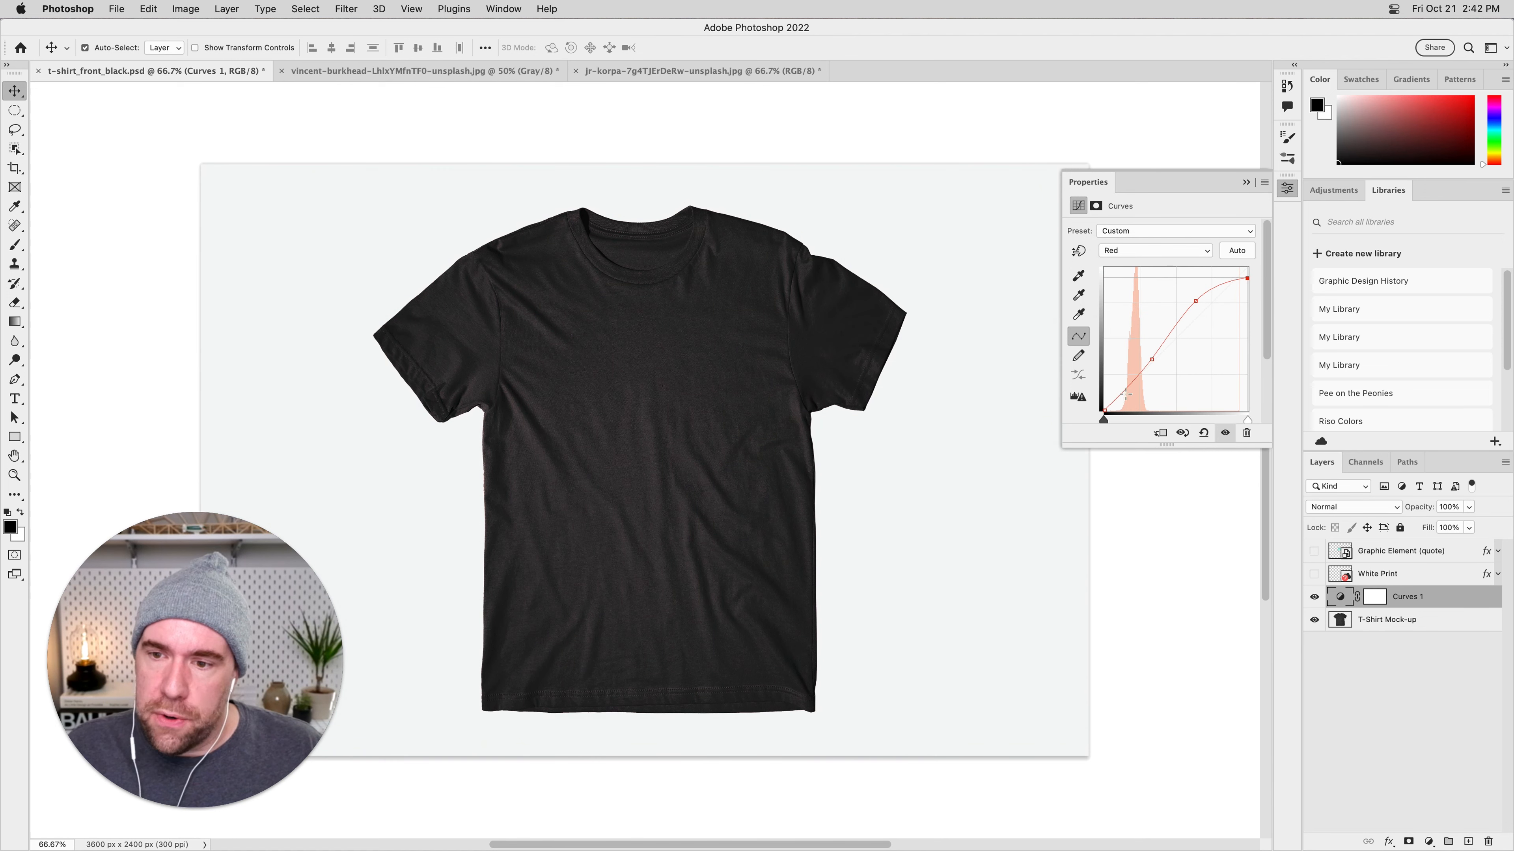
pyautogui.moveTo(1103, 410); pyautogui.dragTo(1179, 311)
# Raise the midtones of the blue channel in the Curves 1 adjustment and deselect the layer.
pyautogui.click(1154, 250)
pyautogui.click(1151, 276)
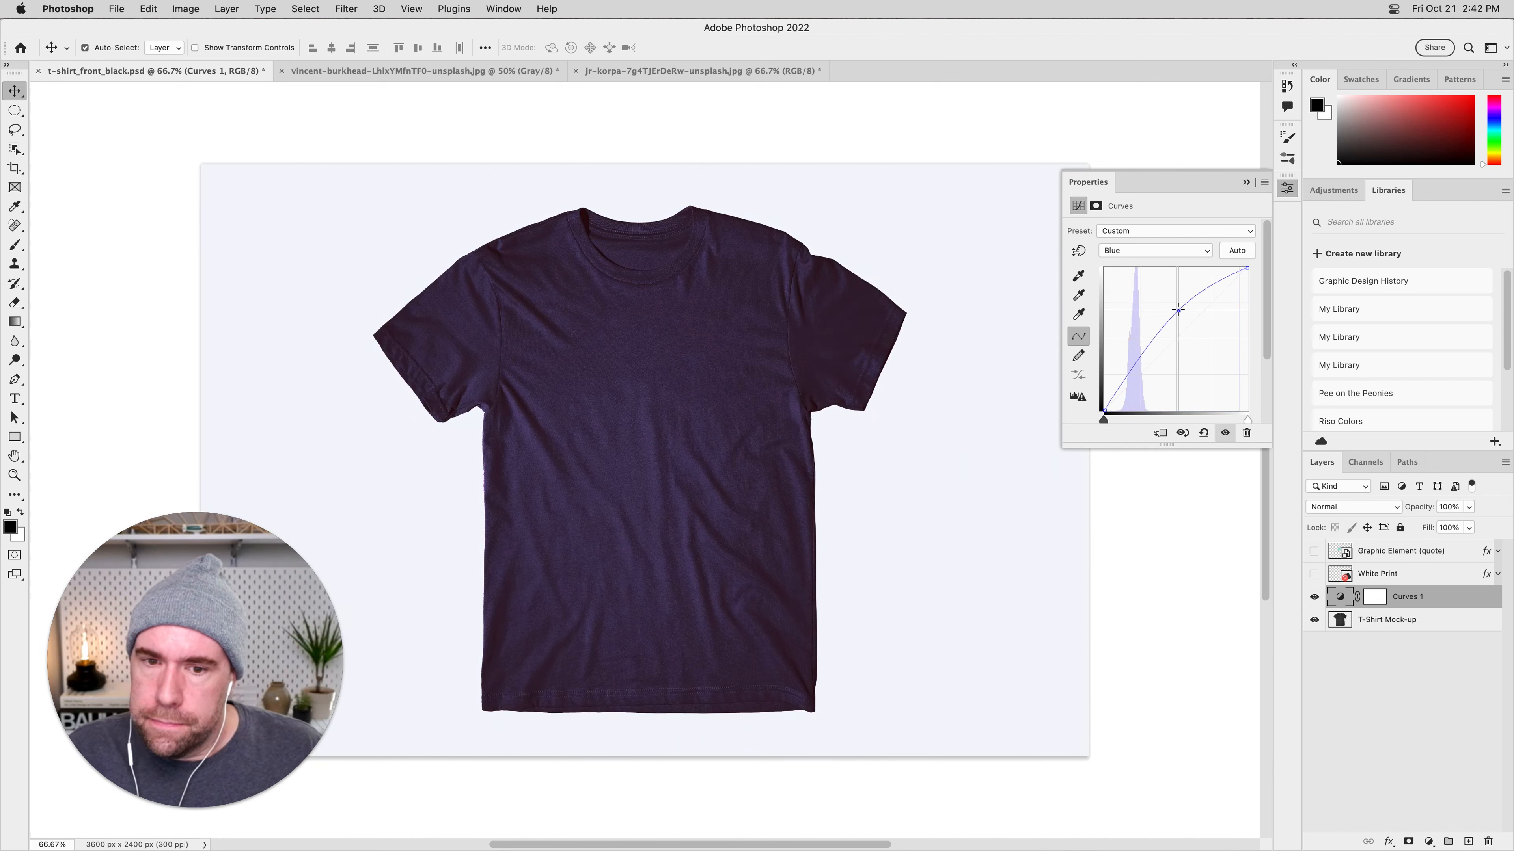
pyautogui.click(1378, 654)
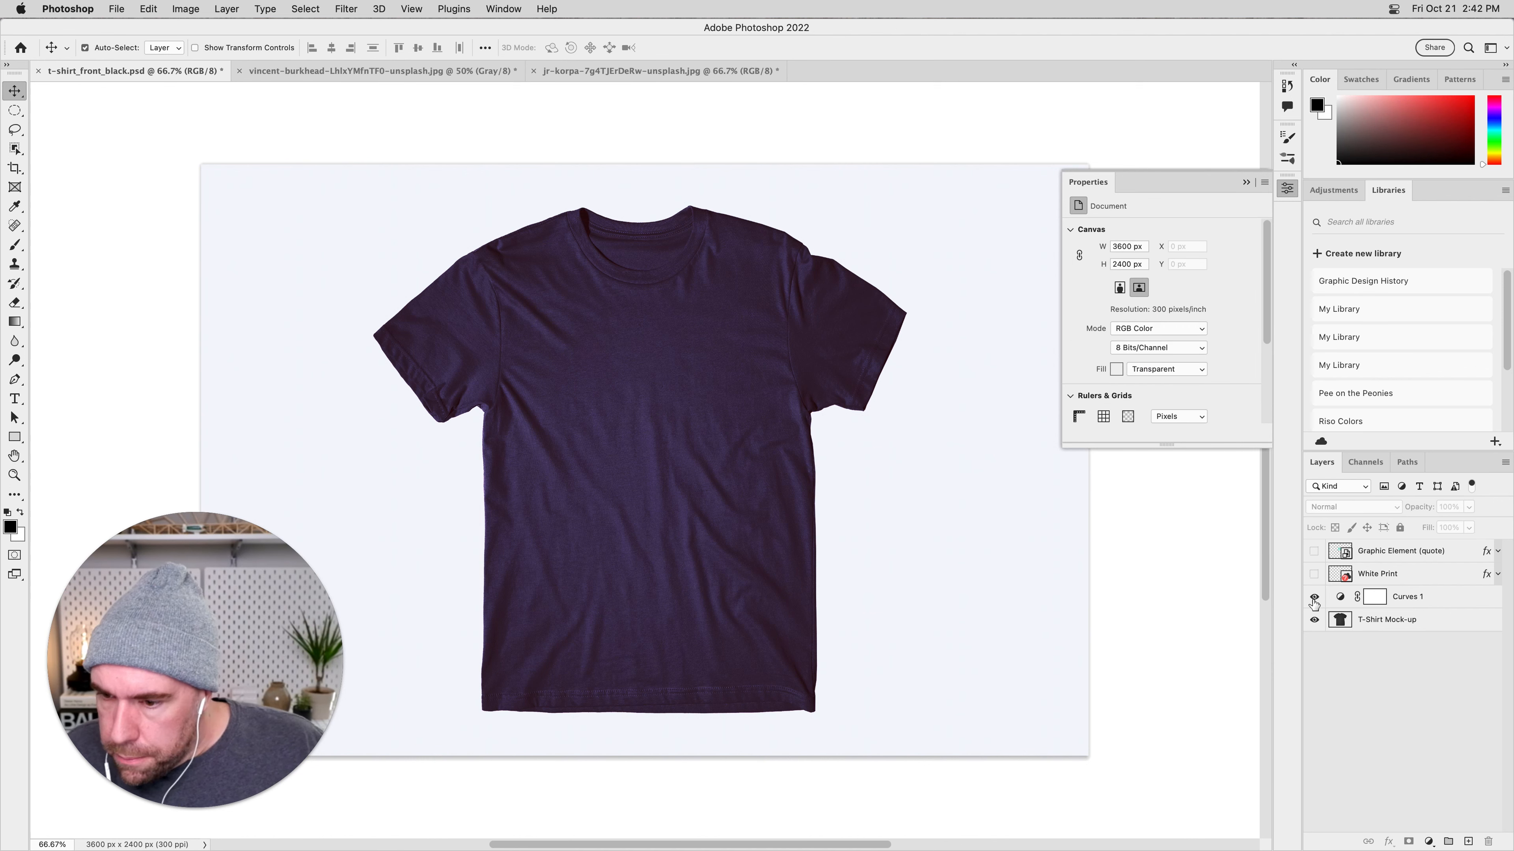
# Toggle the visibility of the Curves 1 layer to compare the shirt with and without the adjustment.
pyautogui.click(1314, 597)
pyautogui.click(1314, 598)
pyautogui.click(1314, 598)
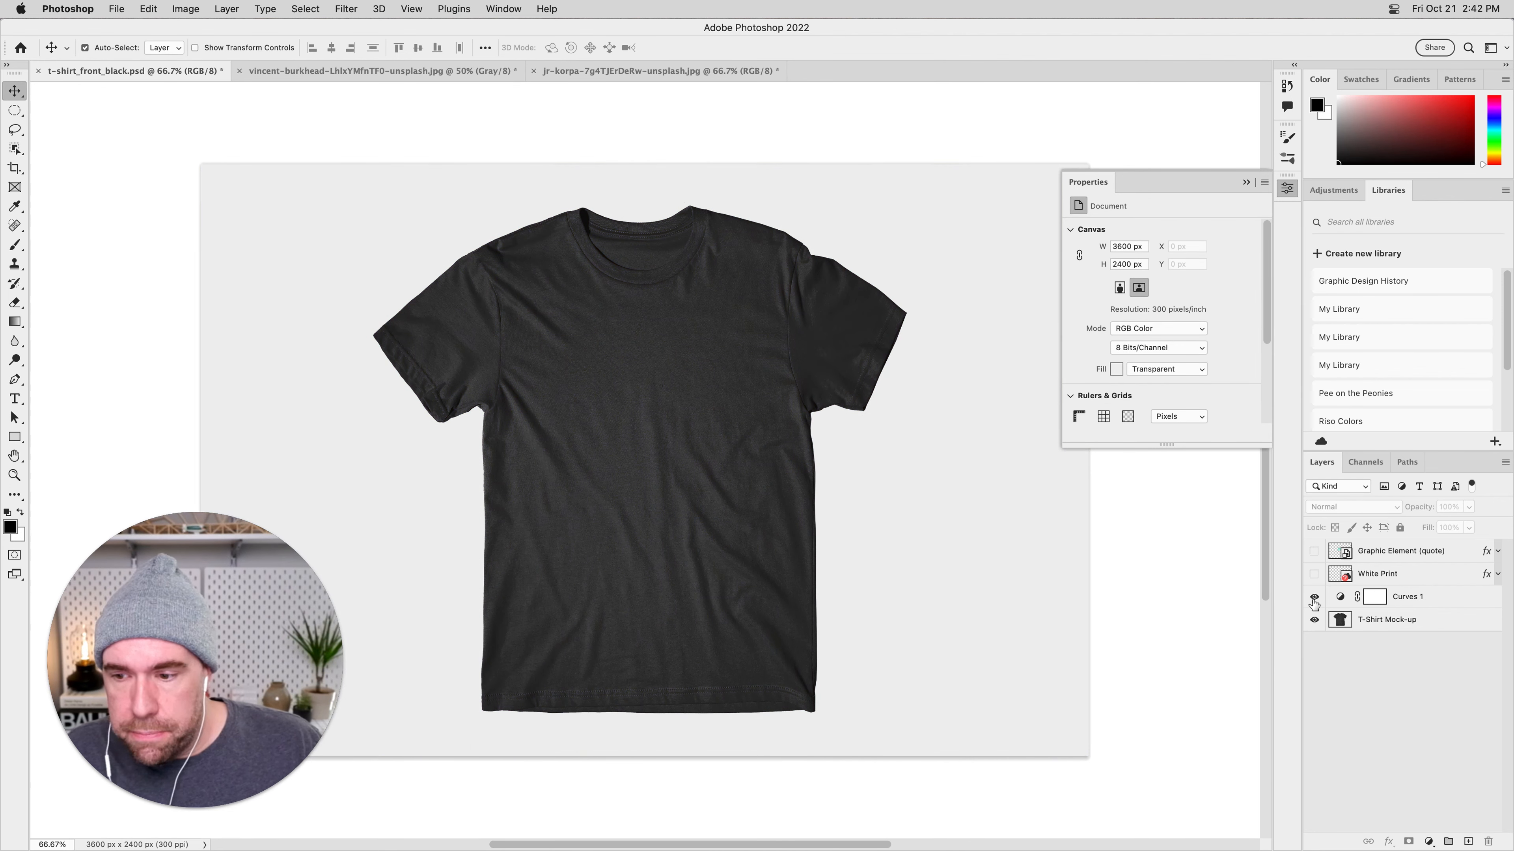
# Try the Curves 1 layer above the visible quote, then return it below White Print and hide the quote again.
pyautogui.moveTo(1456, 599); pyautogui.dragTo(1441, 552)
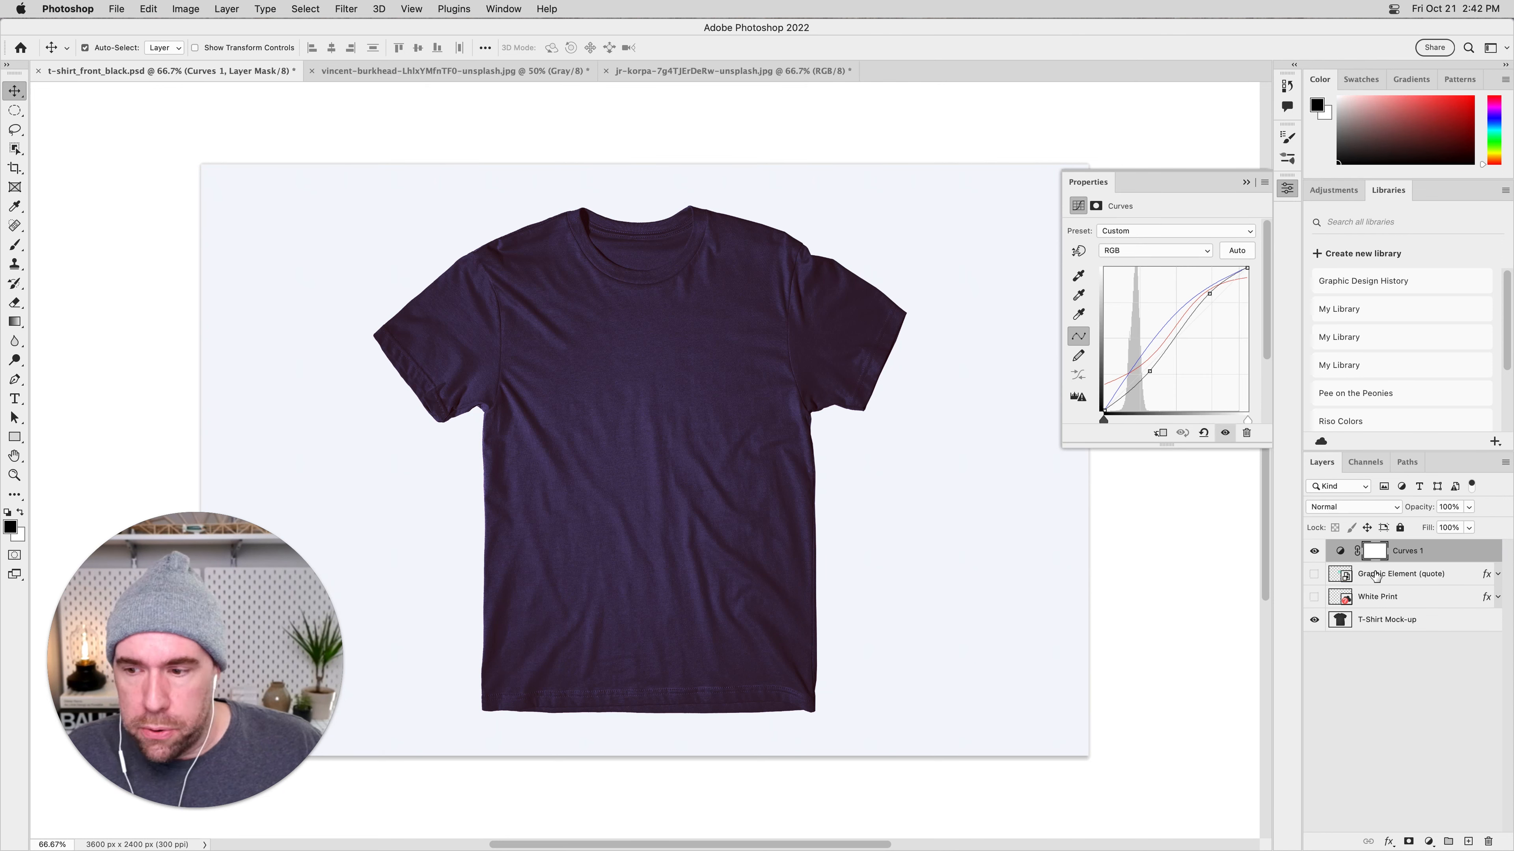
pyautogui.click(1314, 574)
pyautogui.press('super+bracketleft')
pyautogui.press('super+bracketleft')
pyautogui.click(1314, 552)
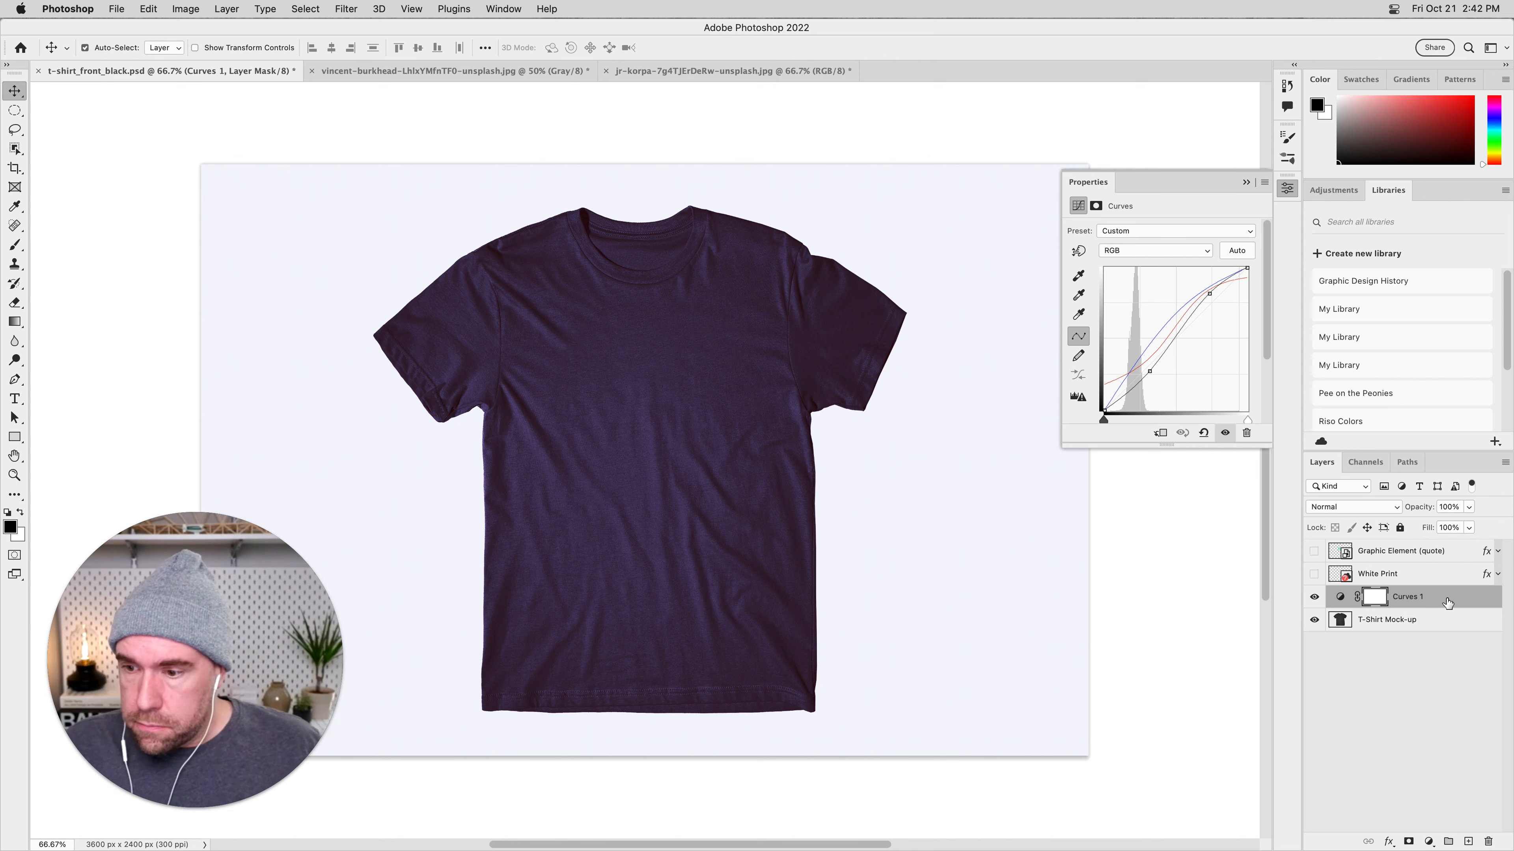
# Duplicate the Curves 1 adjustment layer twice to intensify its effect on the shirt.
pyautogui.moveTo(1448, 603); pyautogui.dragTo(1468, 842)
pyautogui.moveTo(1465, 608); pyautogui.dragTo(1468, 841)
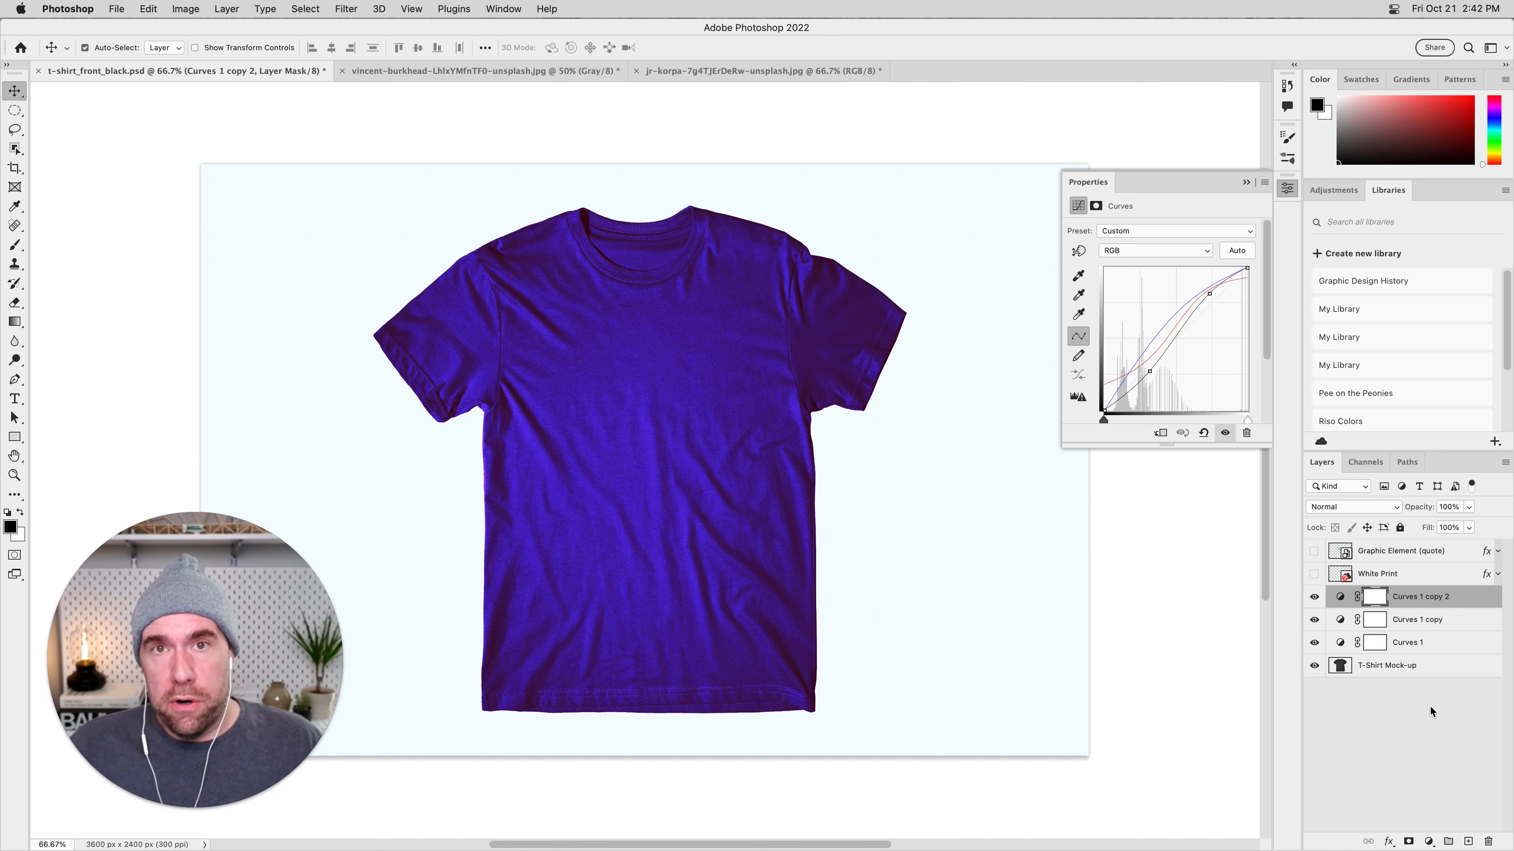
pyautogui.click(1432, 707)
# Delete all three Curves adjustment layers, restore the T-Shirt Mock-up layer if it gets removed too, and leave no layer selected.
pyautogui.click(1462, 605)
pyautogui.press('Delete')
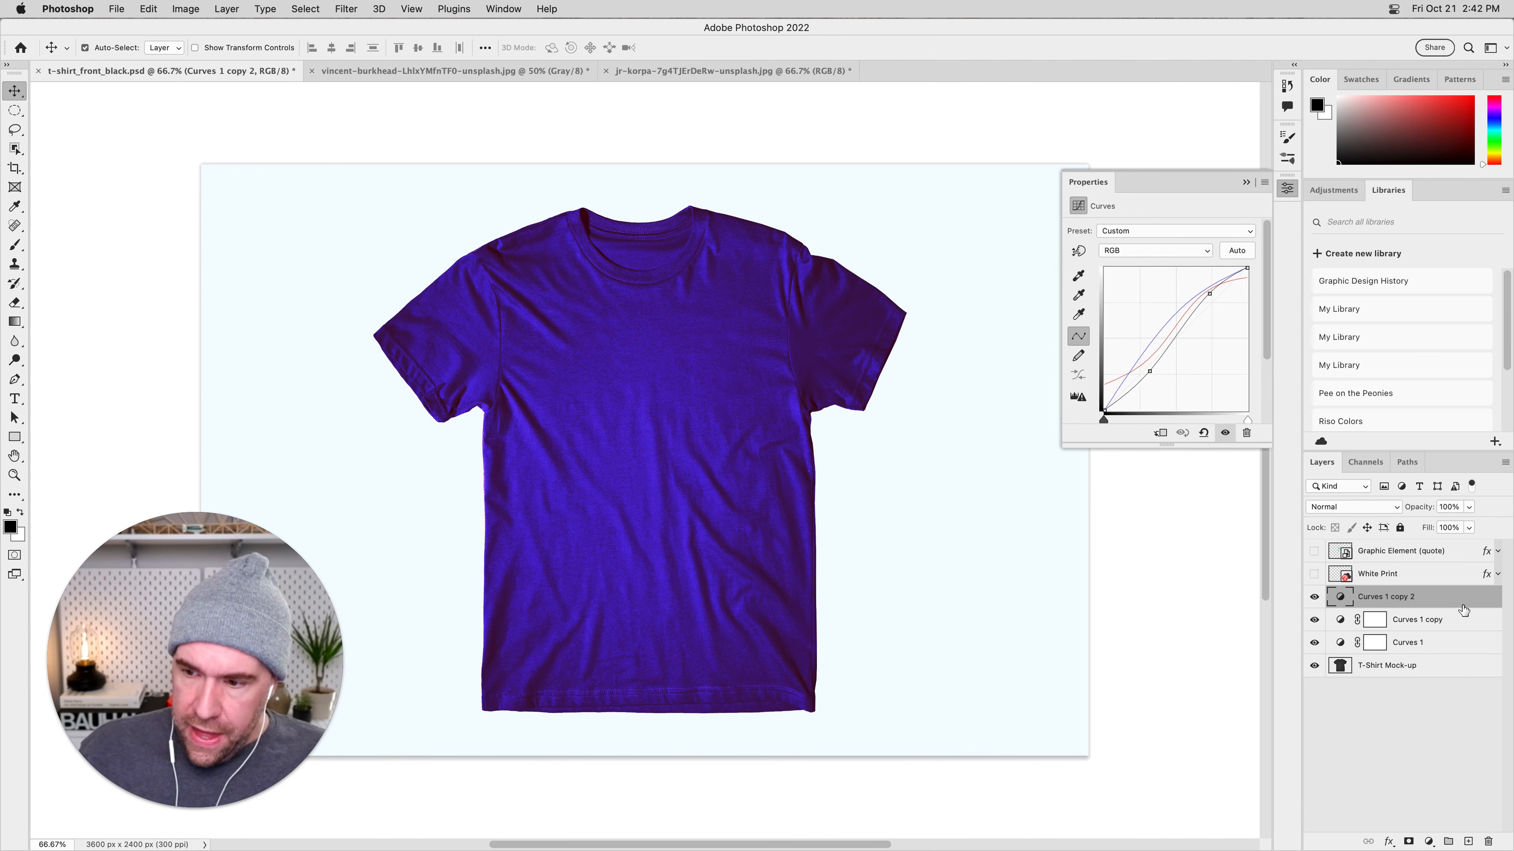
pyautogui.press('Delete')
pyautogui.press('Delete')
pyautogui.press('Delete')
pyautogui.press('Delete')
pyautogui.press('Delete')
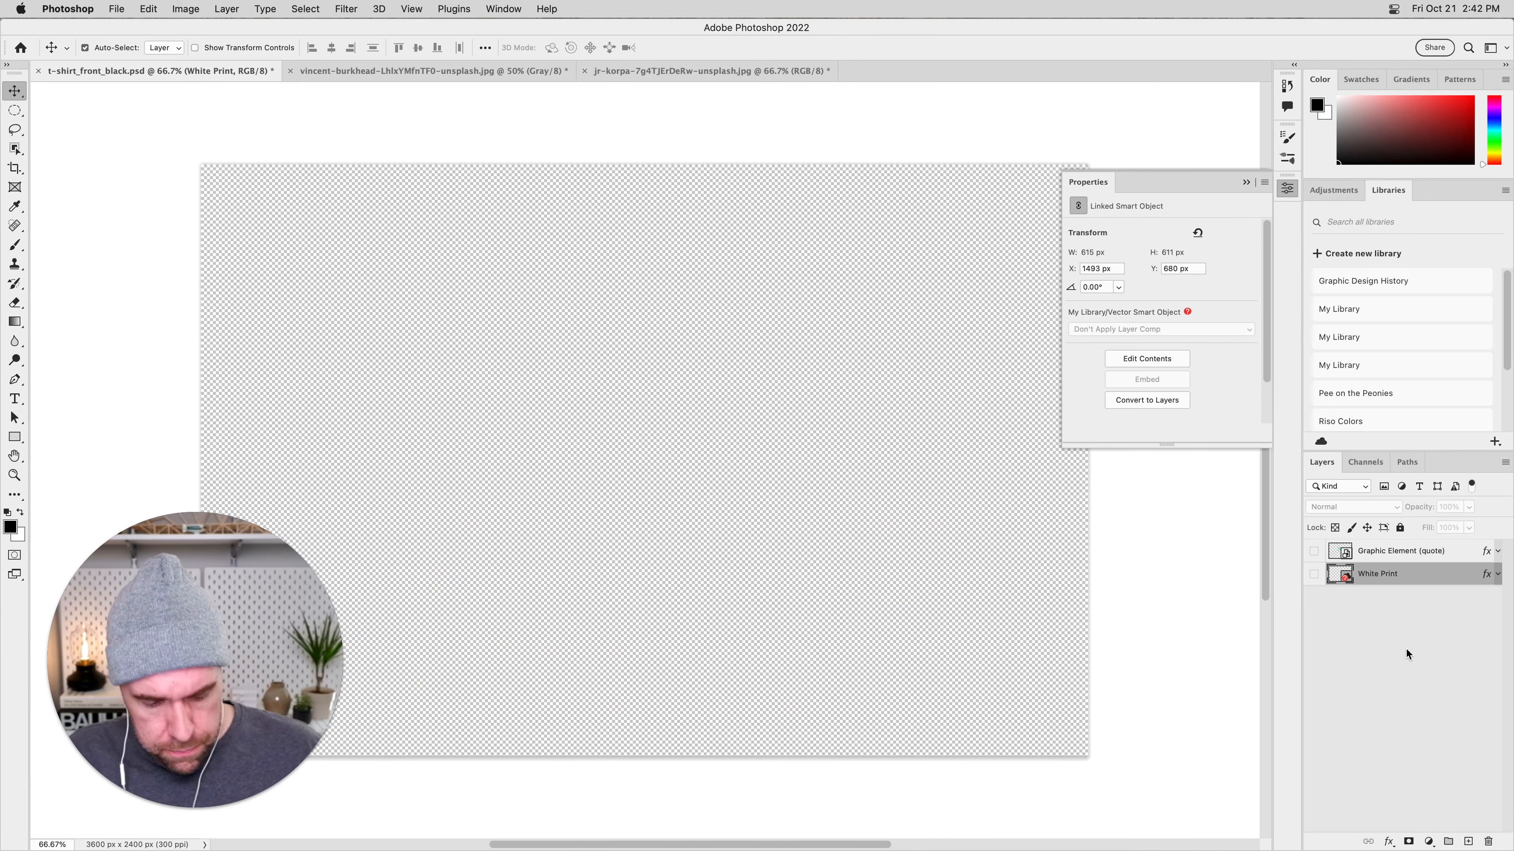
pyautogui.press('super+z')
pyautogui.click(1404, 650)
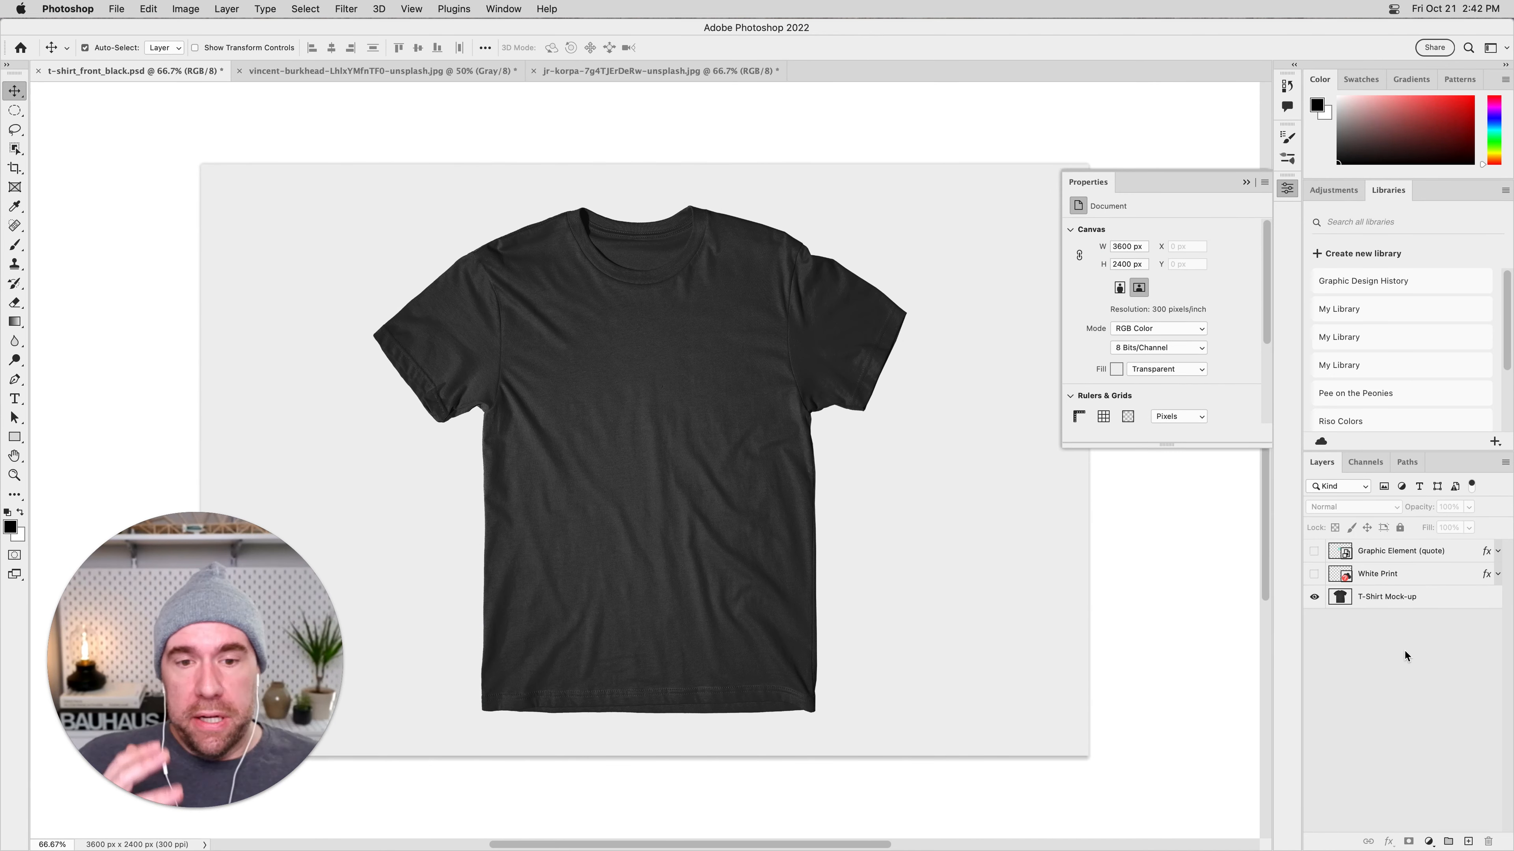
# Show the Graphic Element (quote) layer again and add a white layer mask to it.
pyautogui.click(1313, 551)
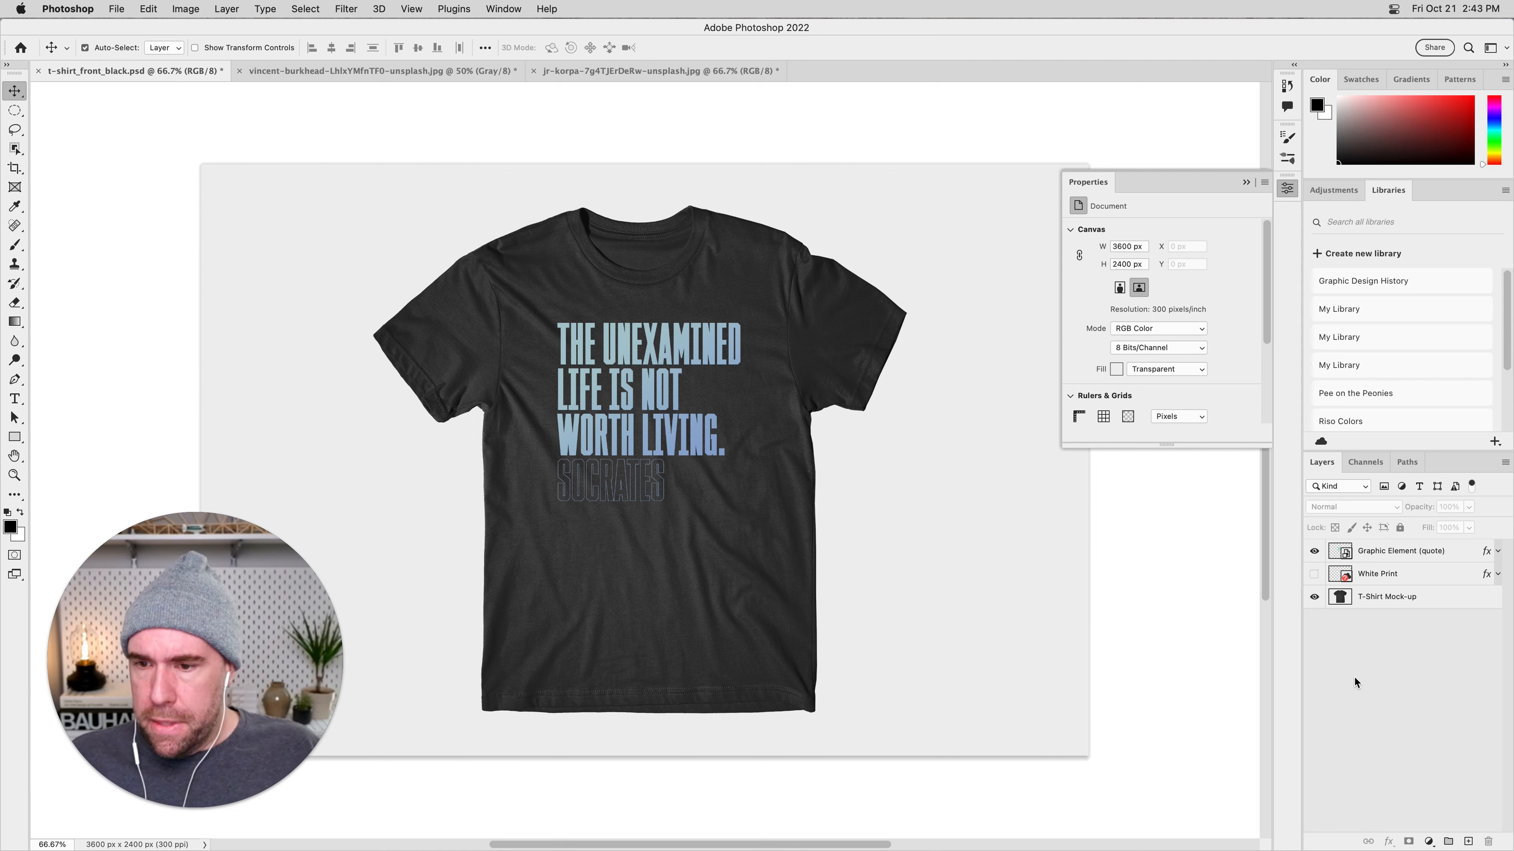
pyautogui.click(1245, 183)
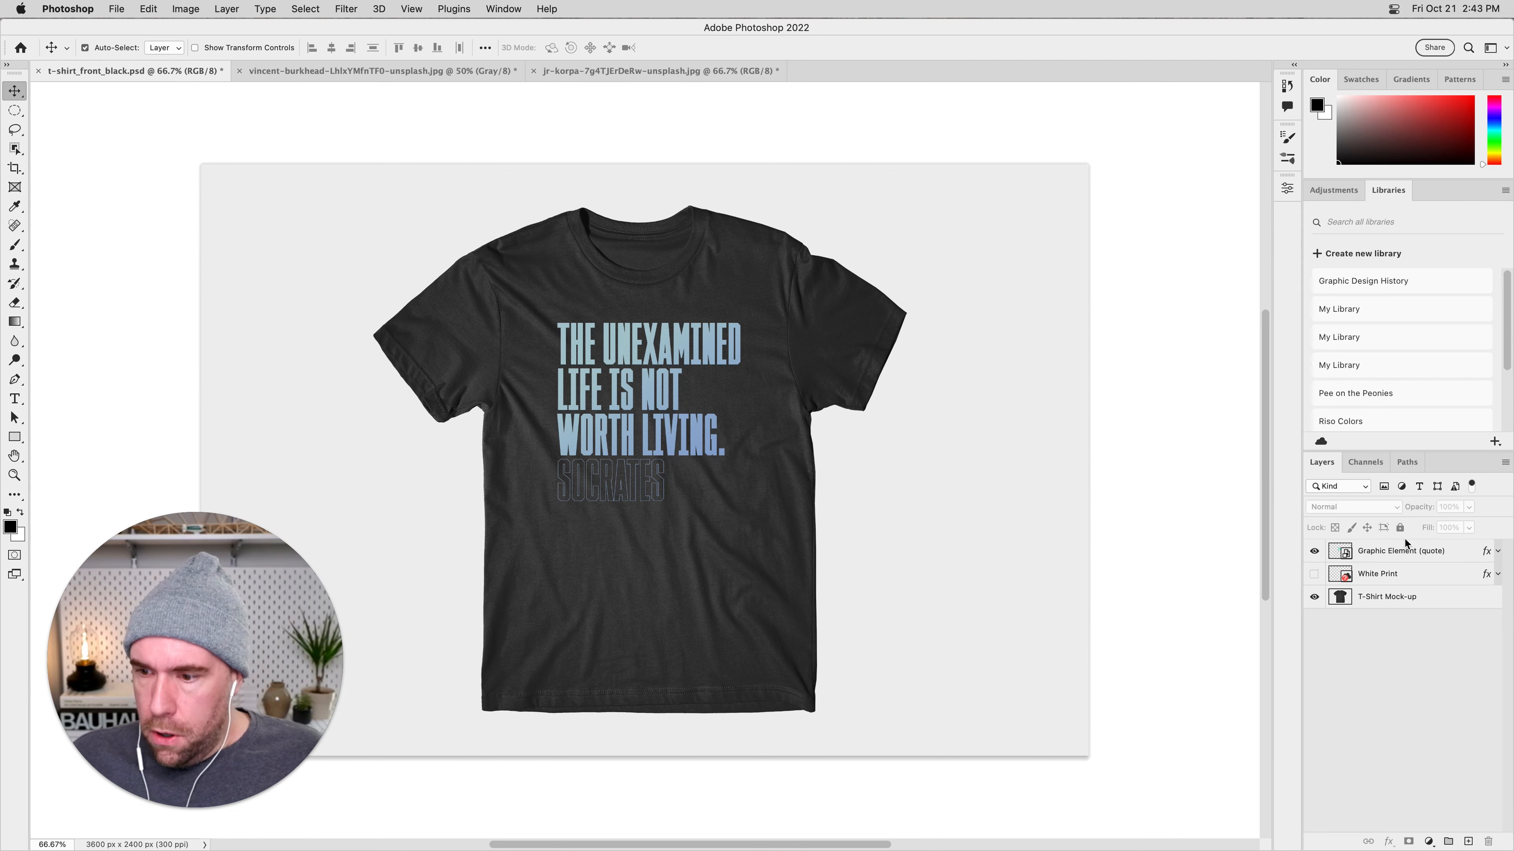
pyautogui.click(1457, 558)
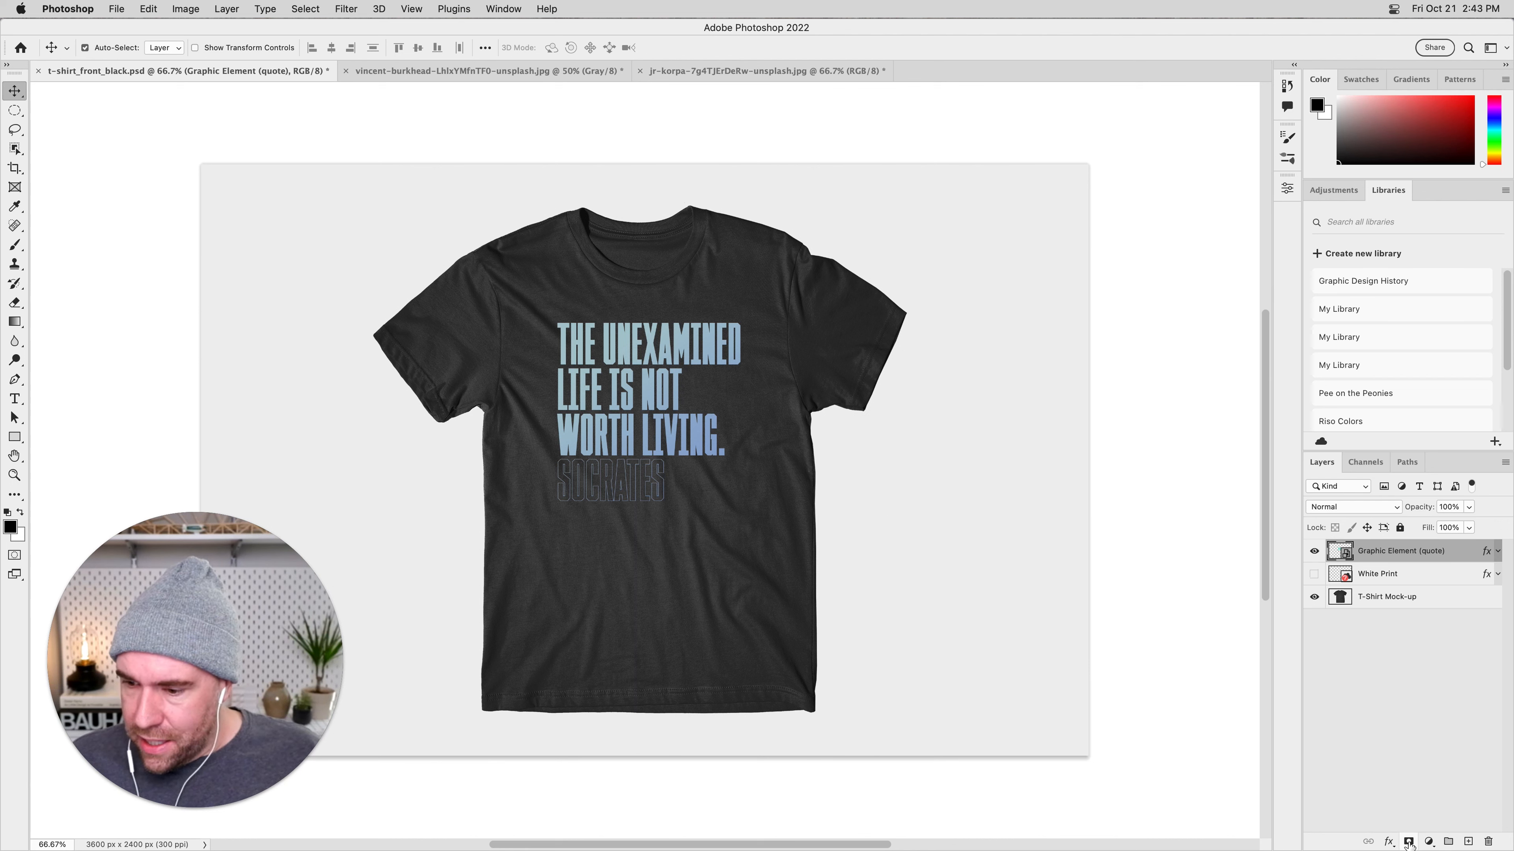
pyautogui.click(1409, 842)
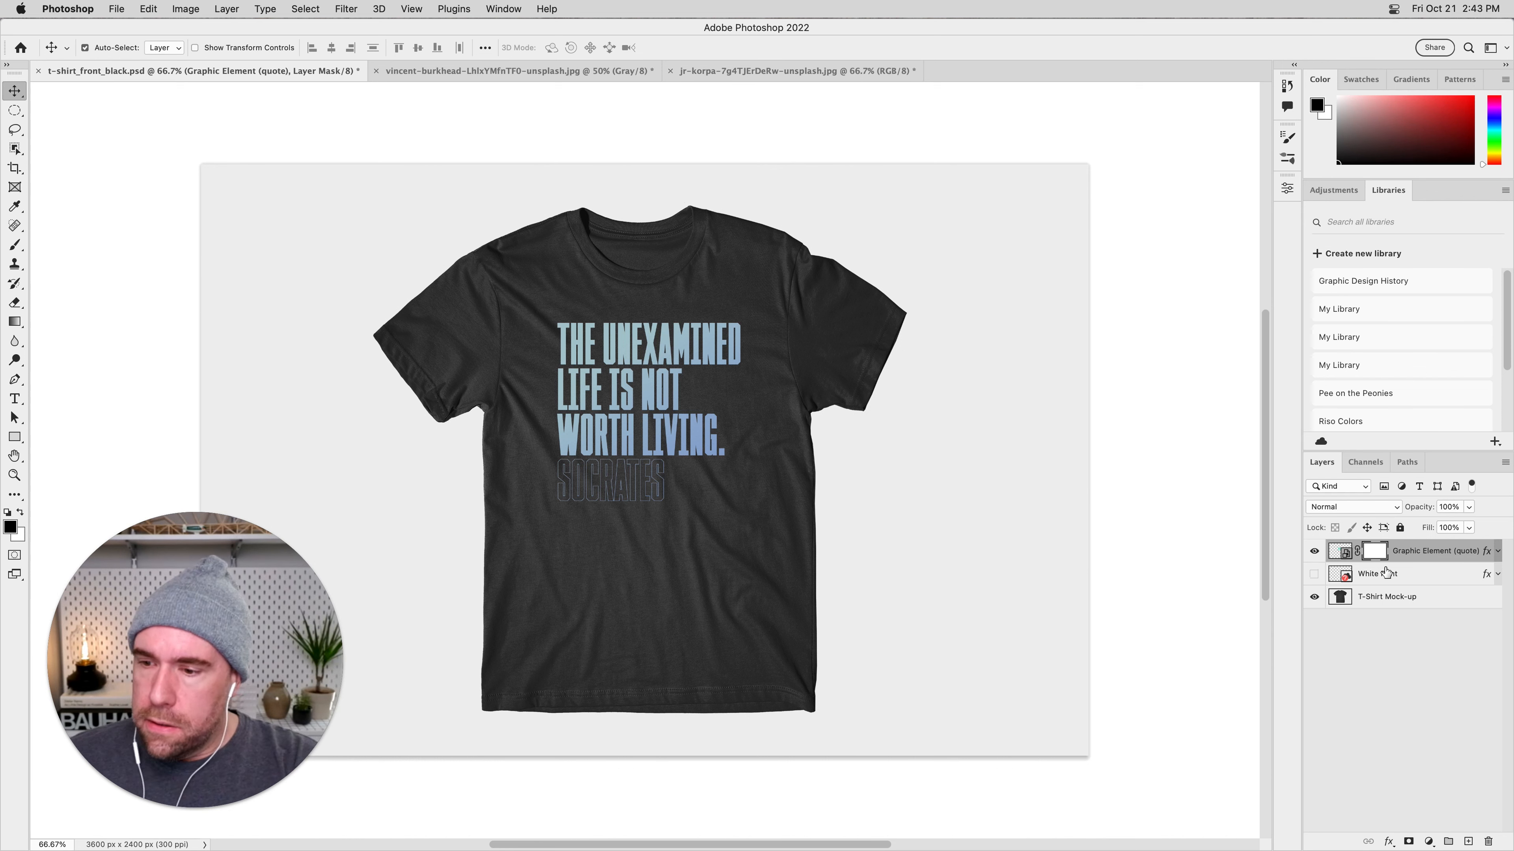
# Widen the area holding the layer list and target the layer mask of Graphic Element (quote) for editing.
pyautogui.moveTo(1302, 546); pyautogui.dragTo(1245, 545)
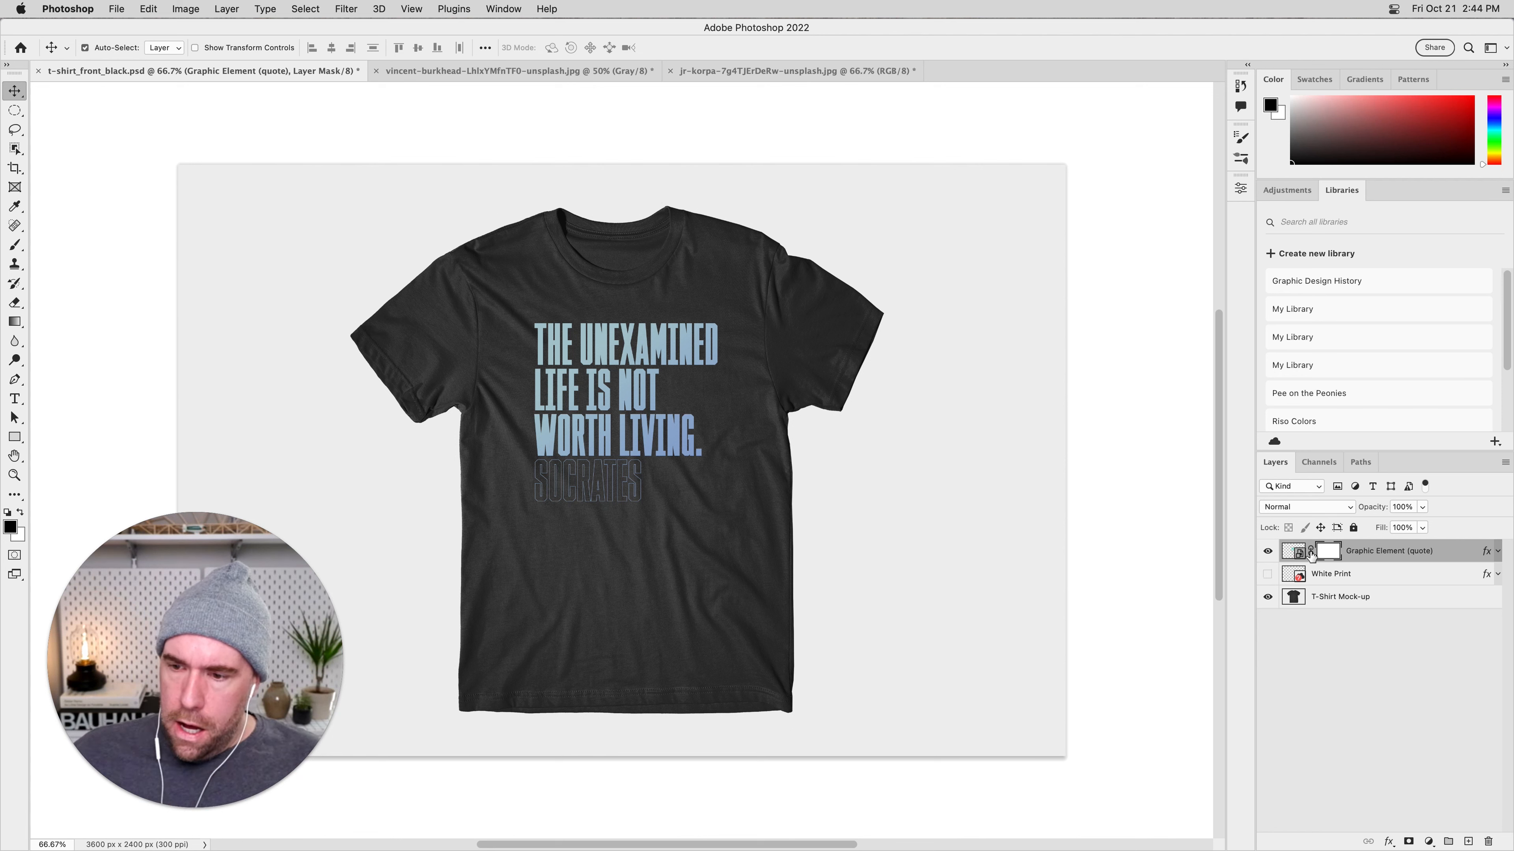
pyautogui.click(1325, 646)
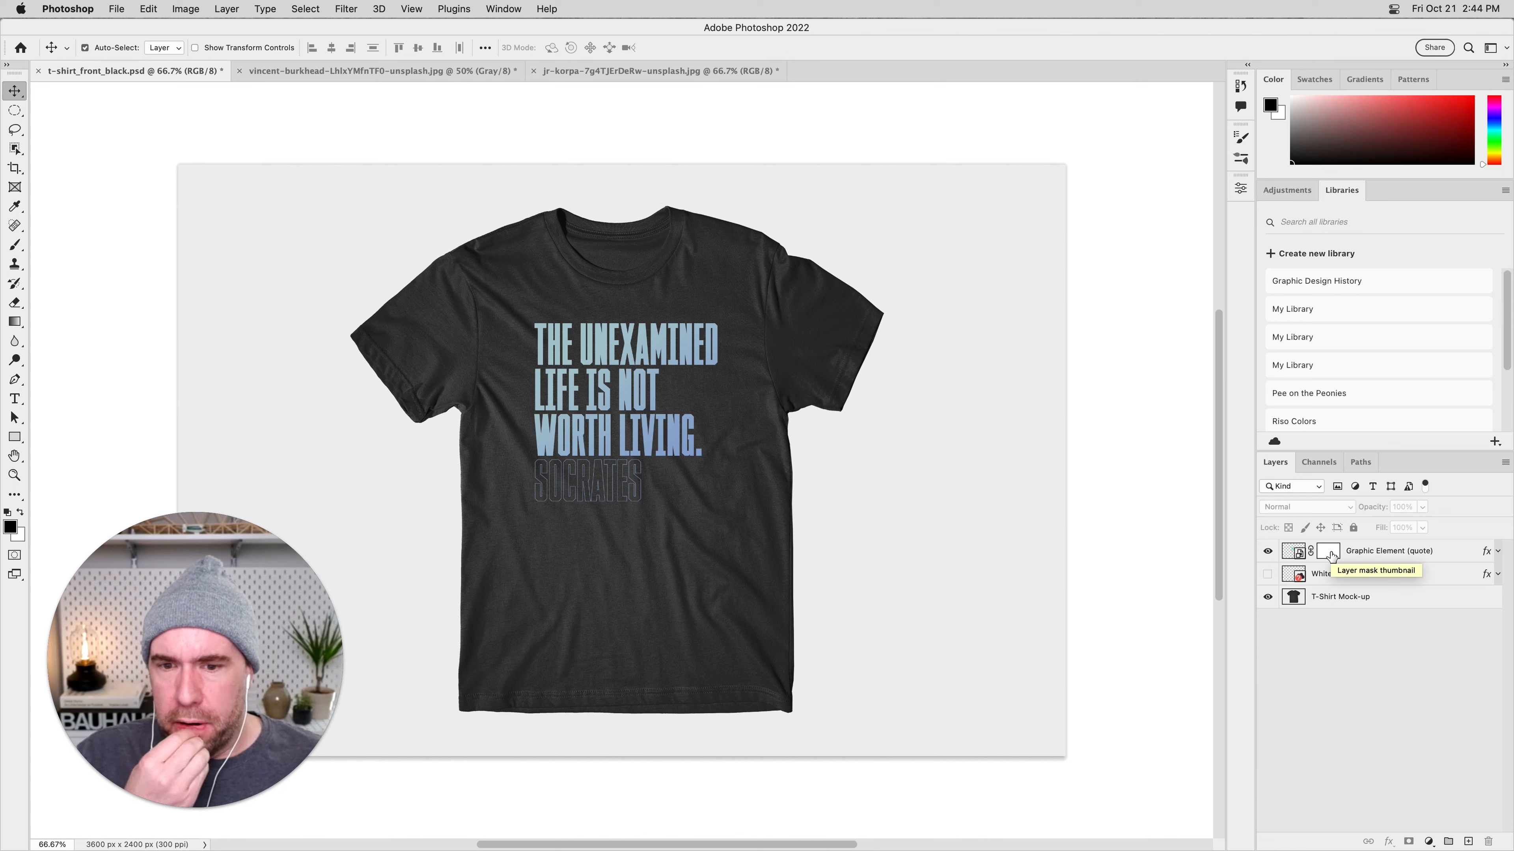
pyautogui.click(1328, 551)
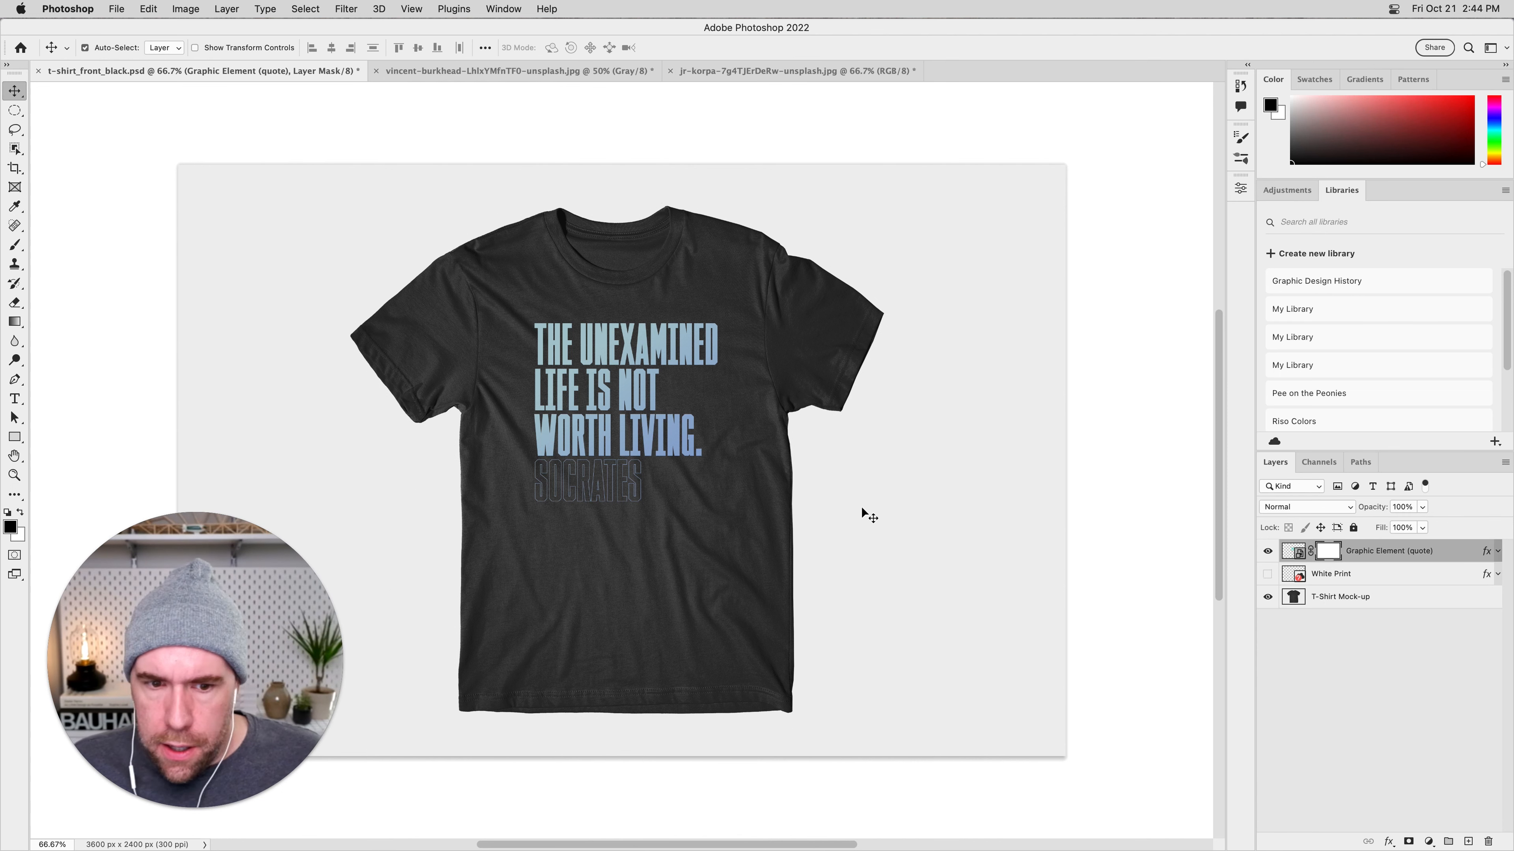
# With the Brush tool, compare the crackle brush tip with the cracked texture photo and return to t-shirt_front_black.psd.
pyautogui.click(14, 244)
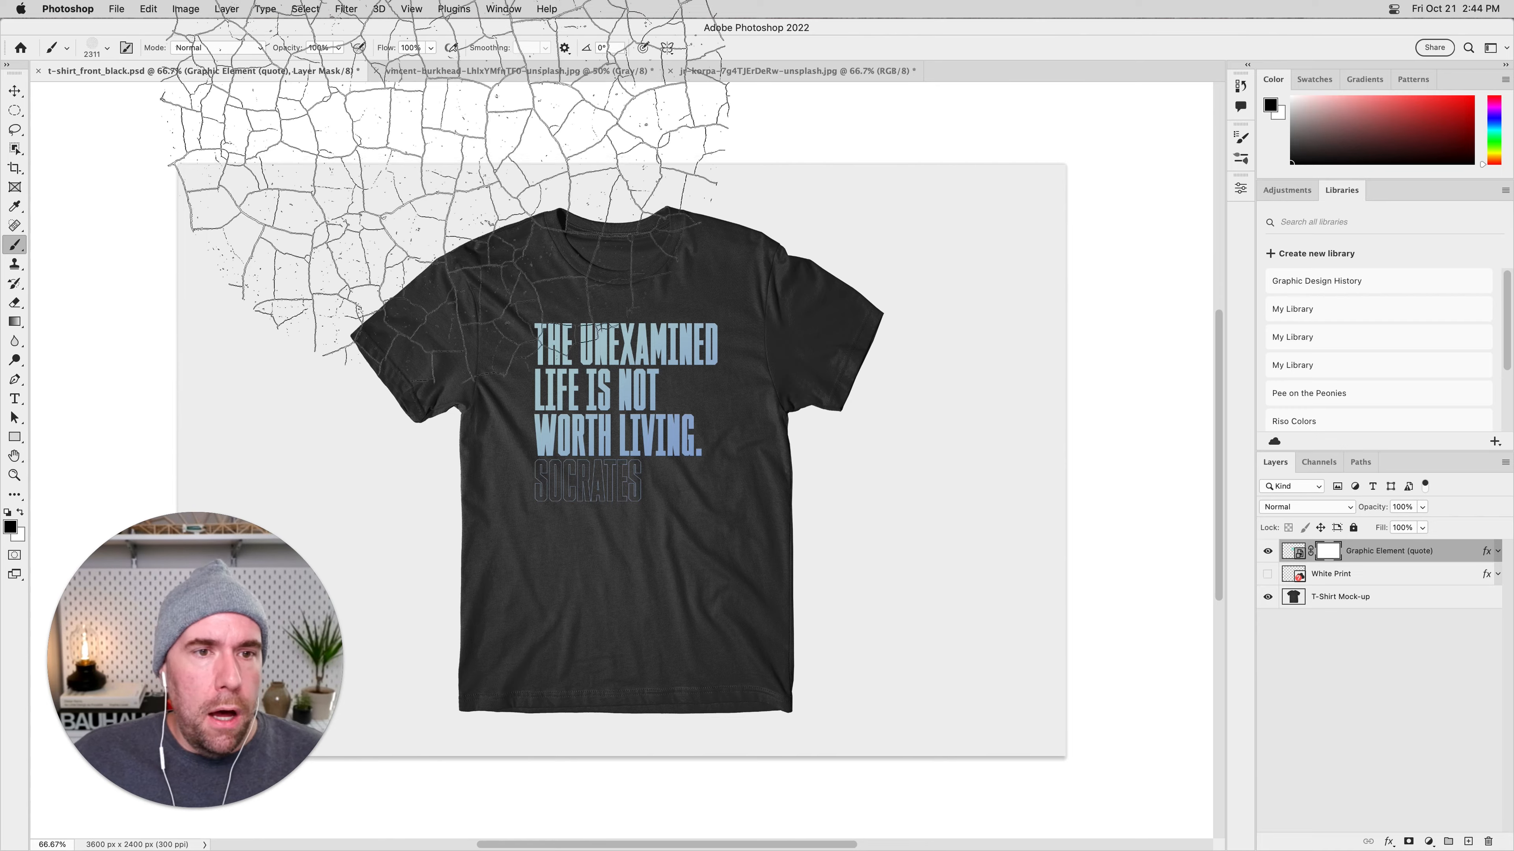
pyautogui.click(470, 73)
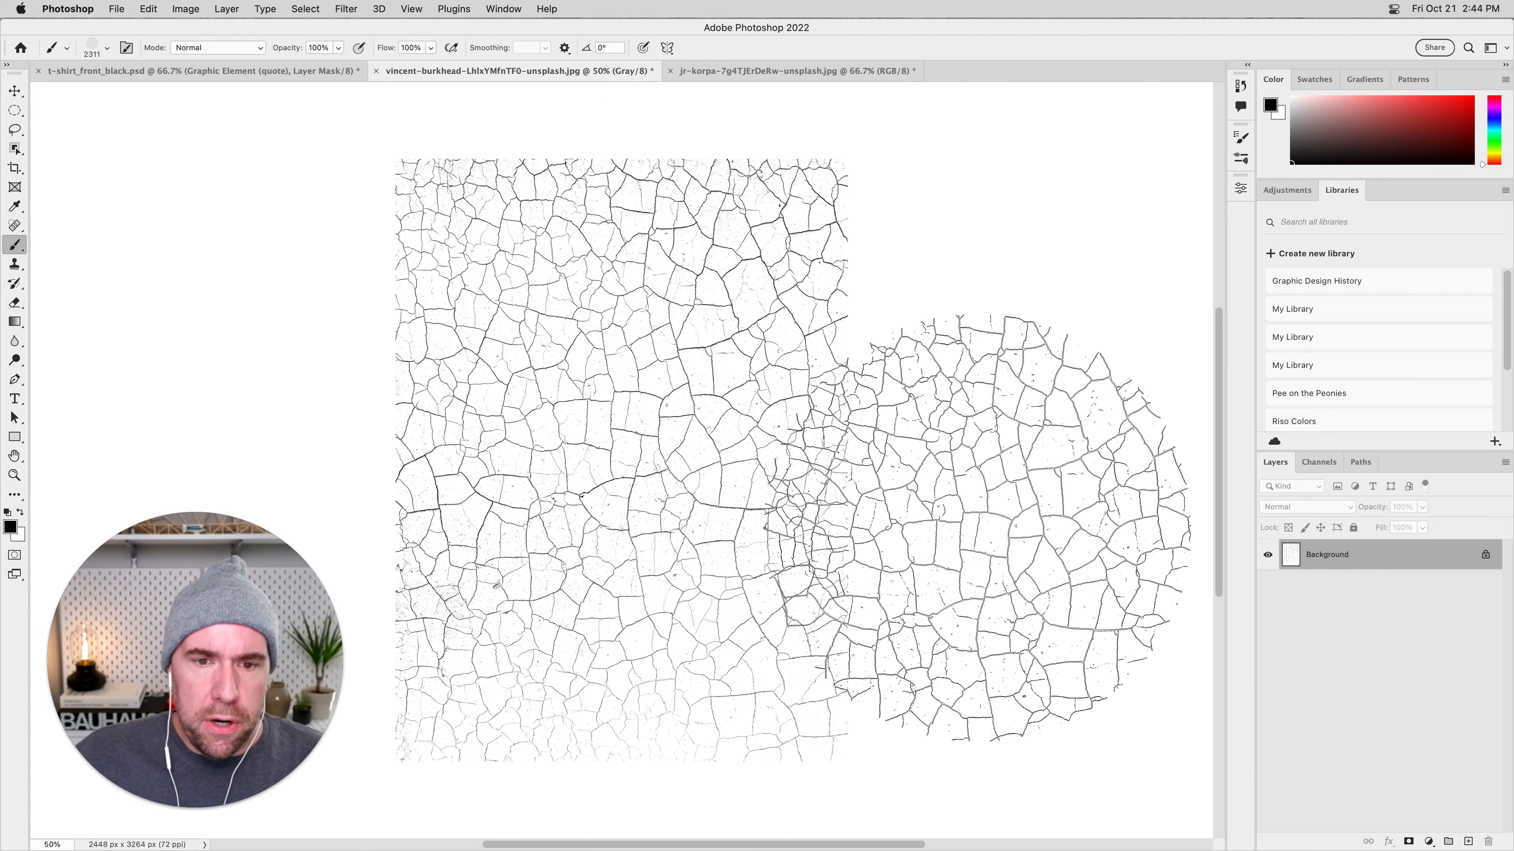
pyautogui.hscroll(-5, 965, 519)
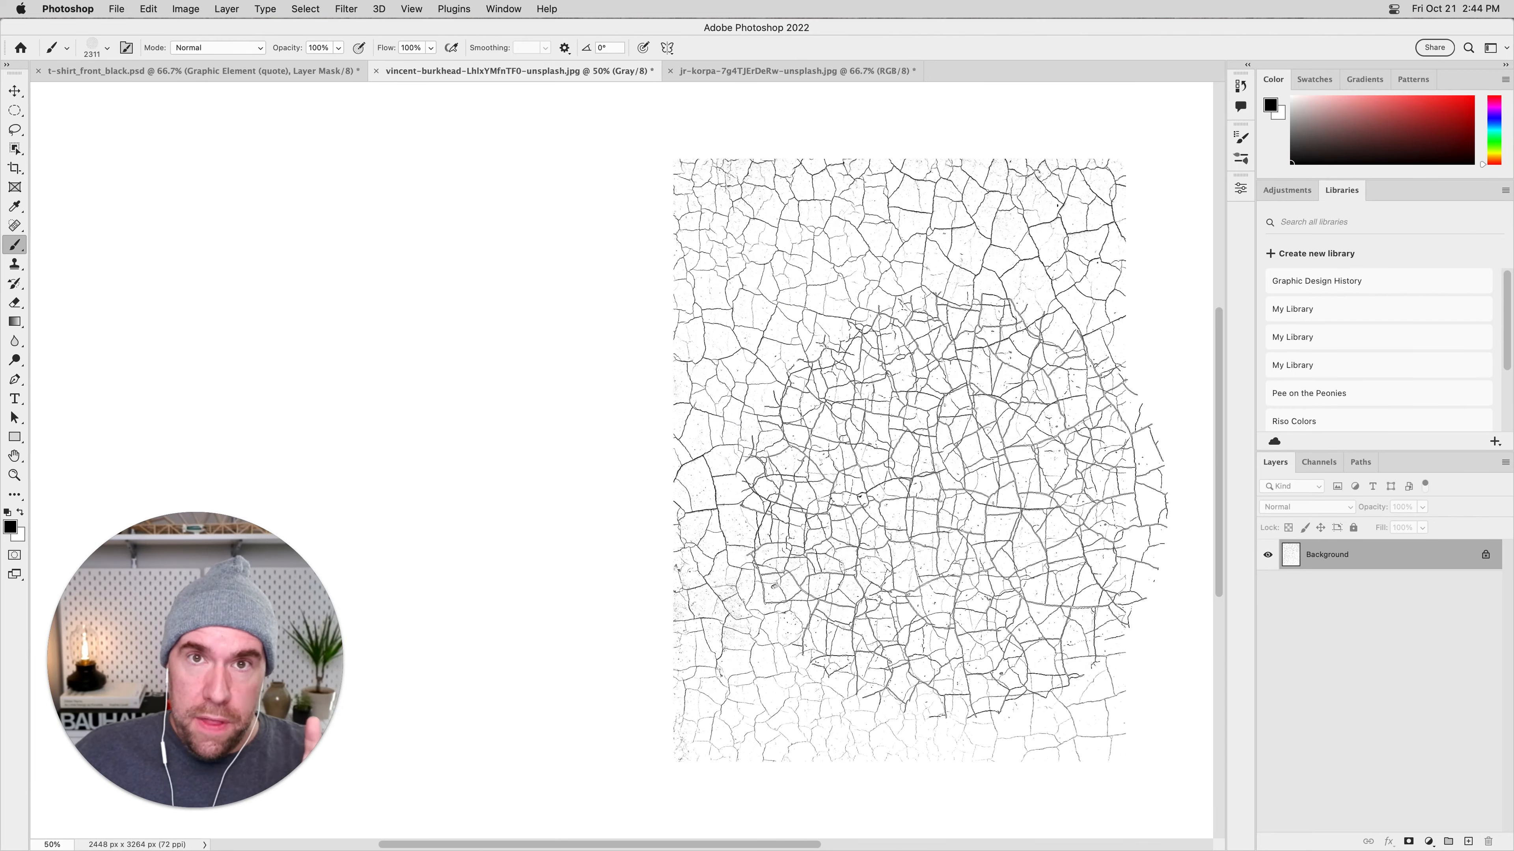
pyautogui.click(188, 77)
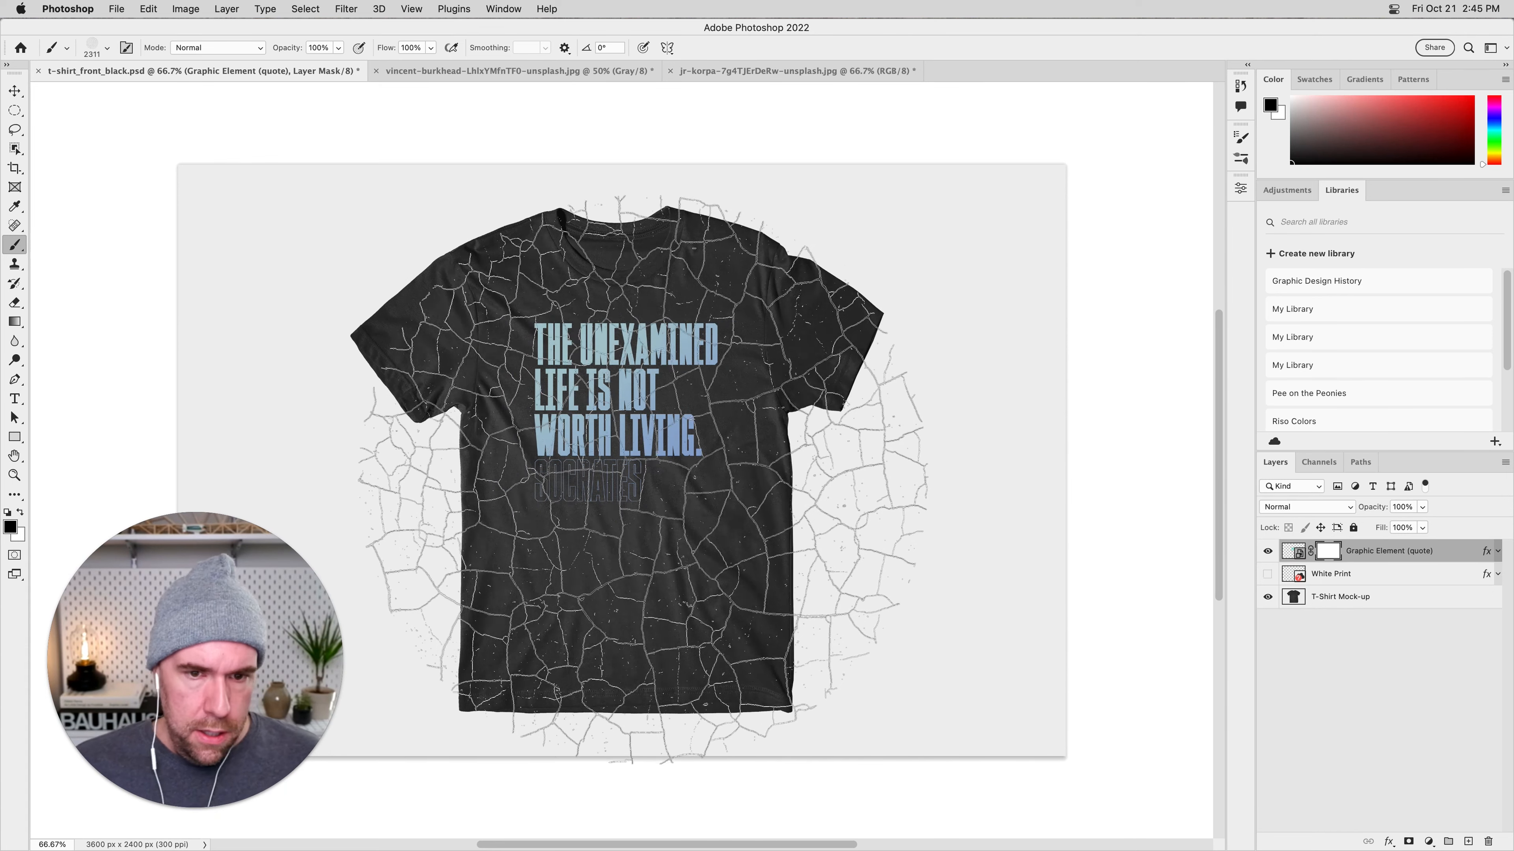
# Activate the Brush Tool and open the full list of brush presets, enlarged to show more of them.
pyautogui.rightClick(16, 247)
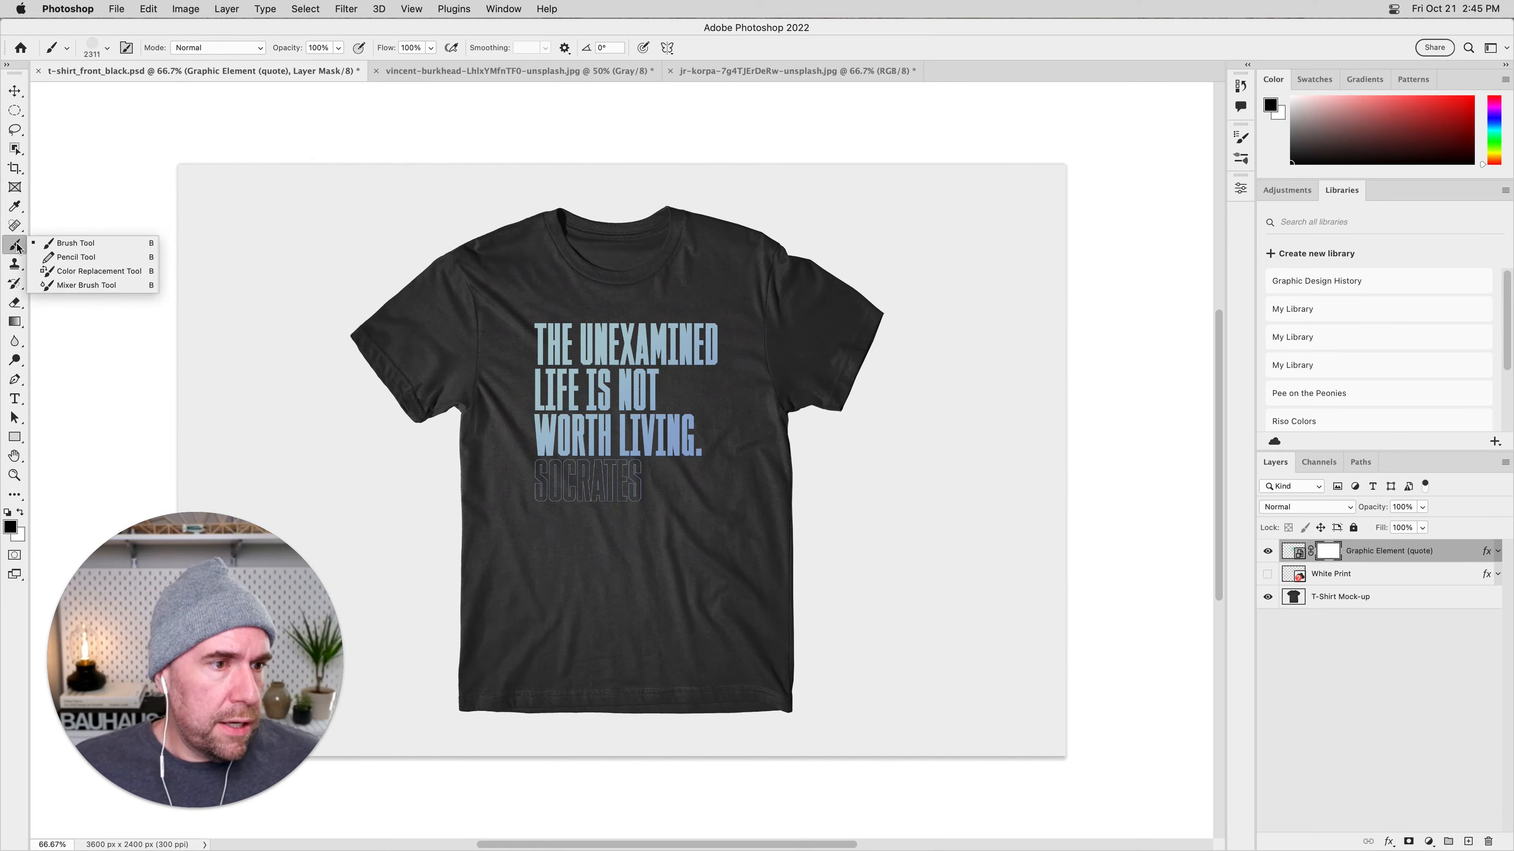
pyautogui.click(77, 243)
pyautogui.click(108, 49)
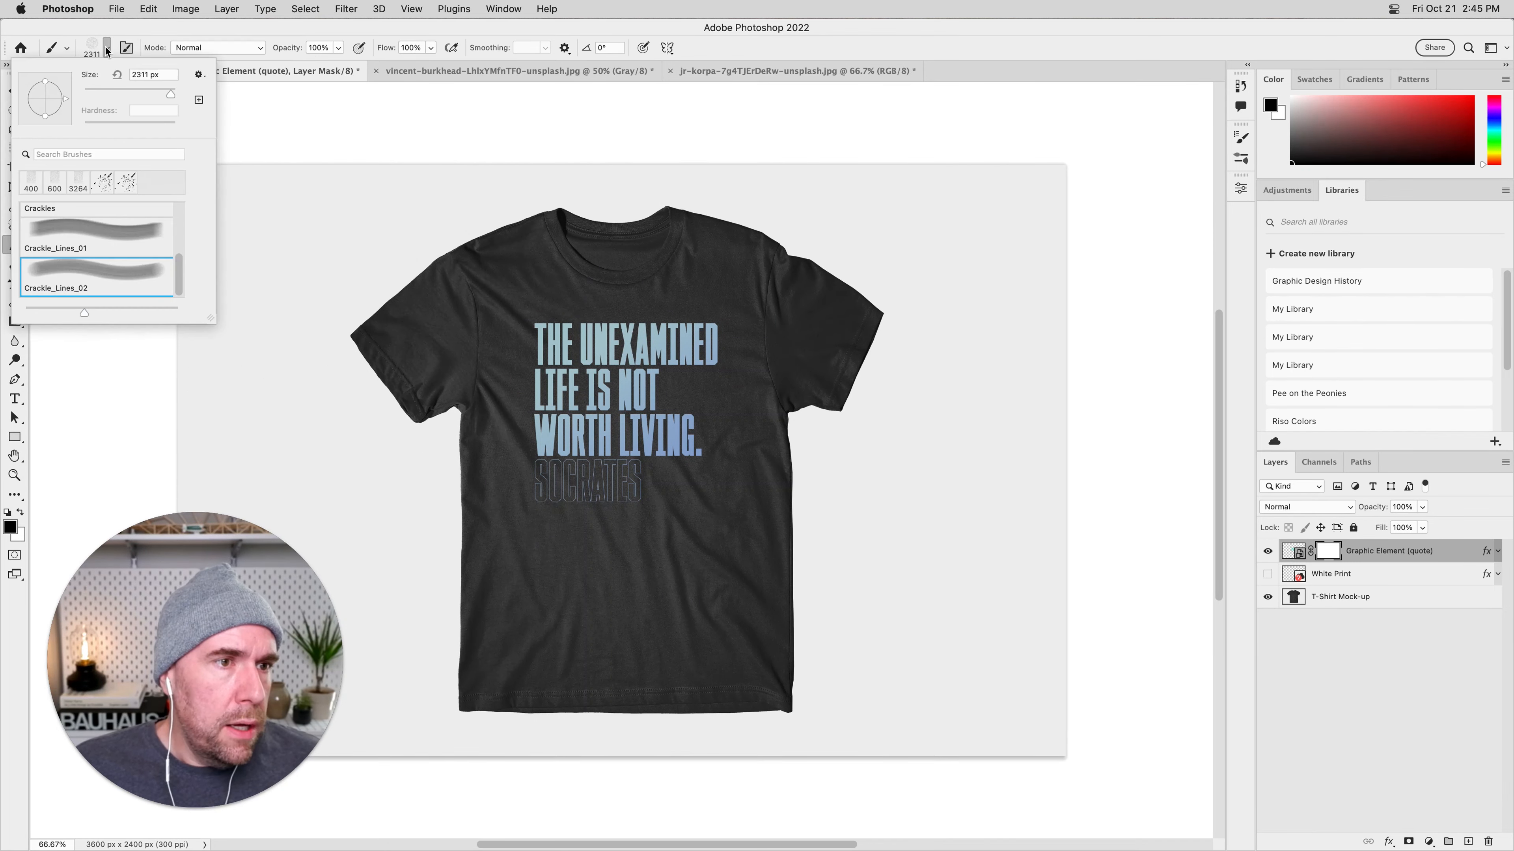
pyautogui.click(128, 48)
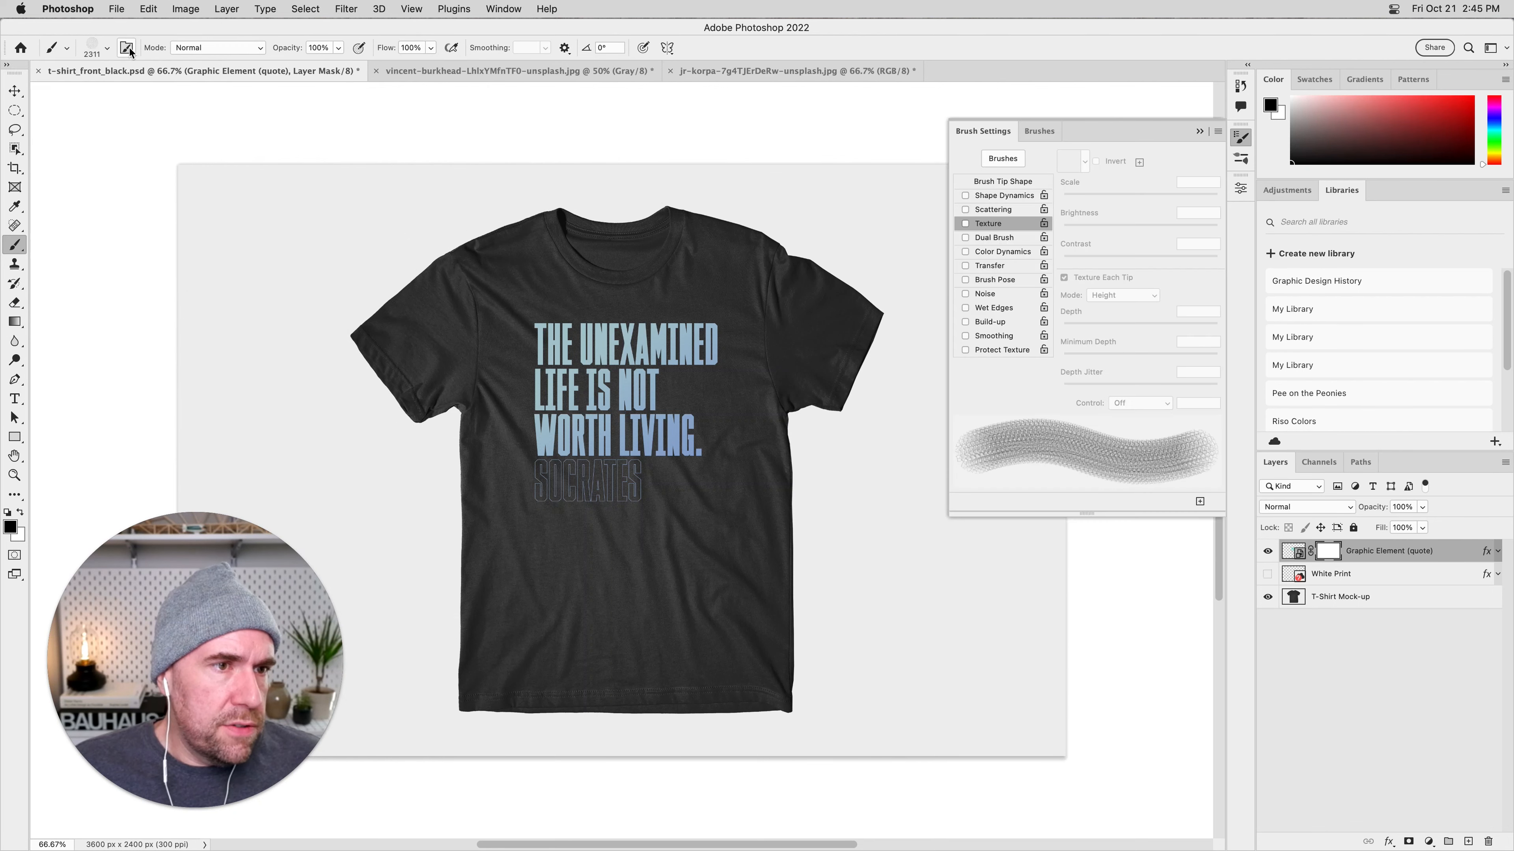
pyautogui.scroll(10, 994, 267)
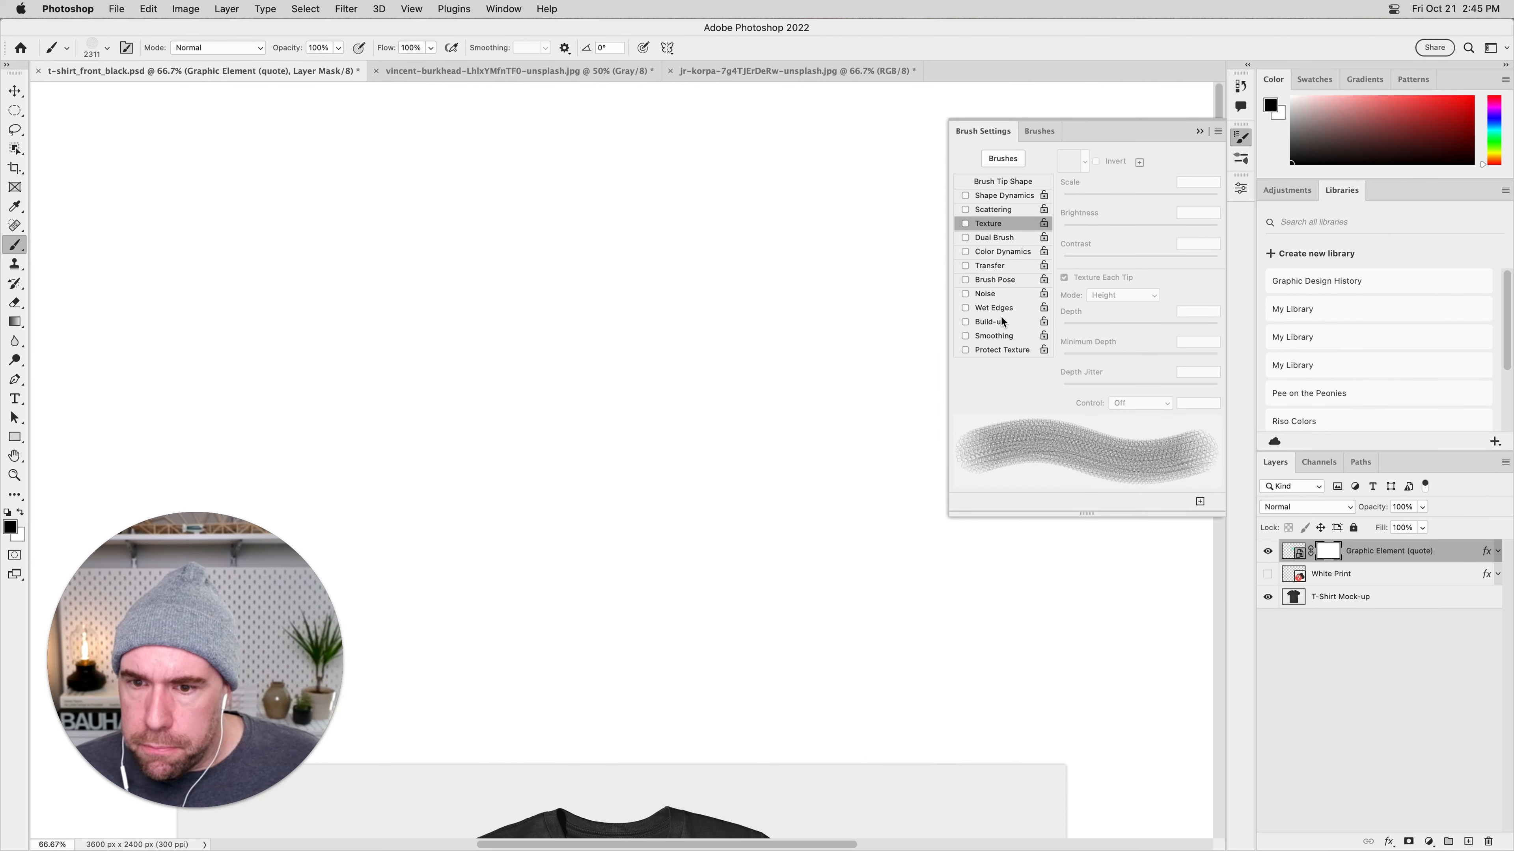
pyautogui.click(1003, 159)
pyautogui.moveTo(1081, 346)
pyautogui.mouseDown()
pyautogui.moveTo(1081, 750)
pyautogui.moveTo(1077, 739)
pyautogui.mouseUp()
# Look through the General, Dry Media and Wet Media brush groups and expand Special Effects Brushes.
pyautogui.click(937, 234)
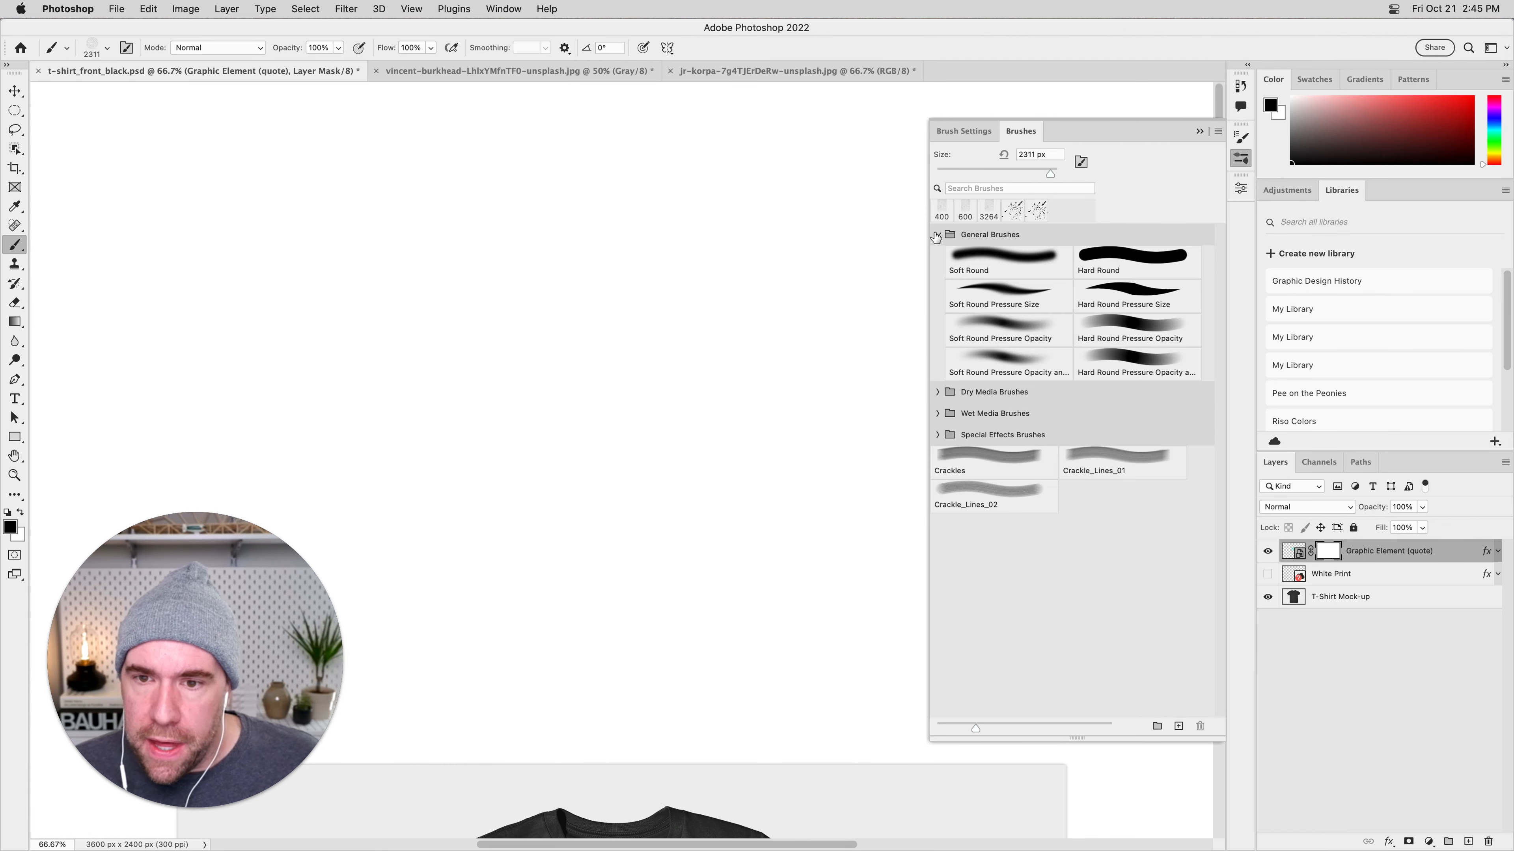
pyautogui.click(937, 234)
pyautogui.click(937, 256)
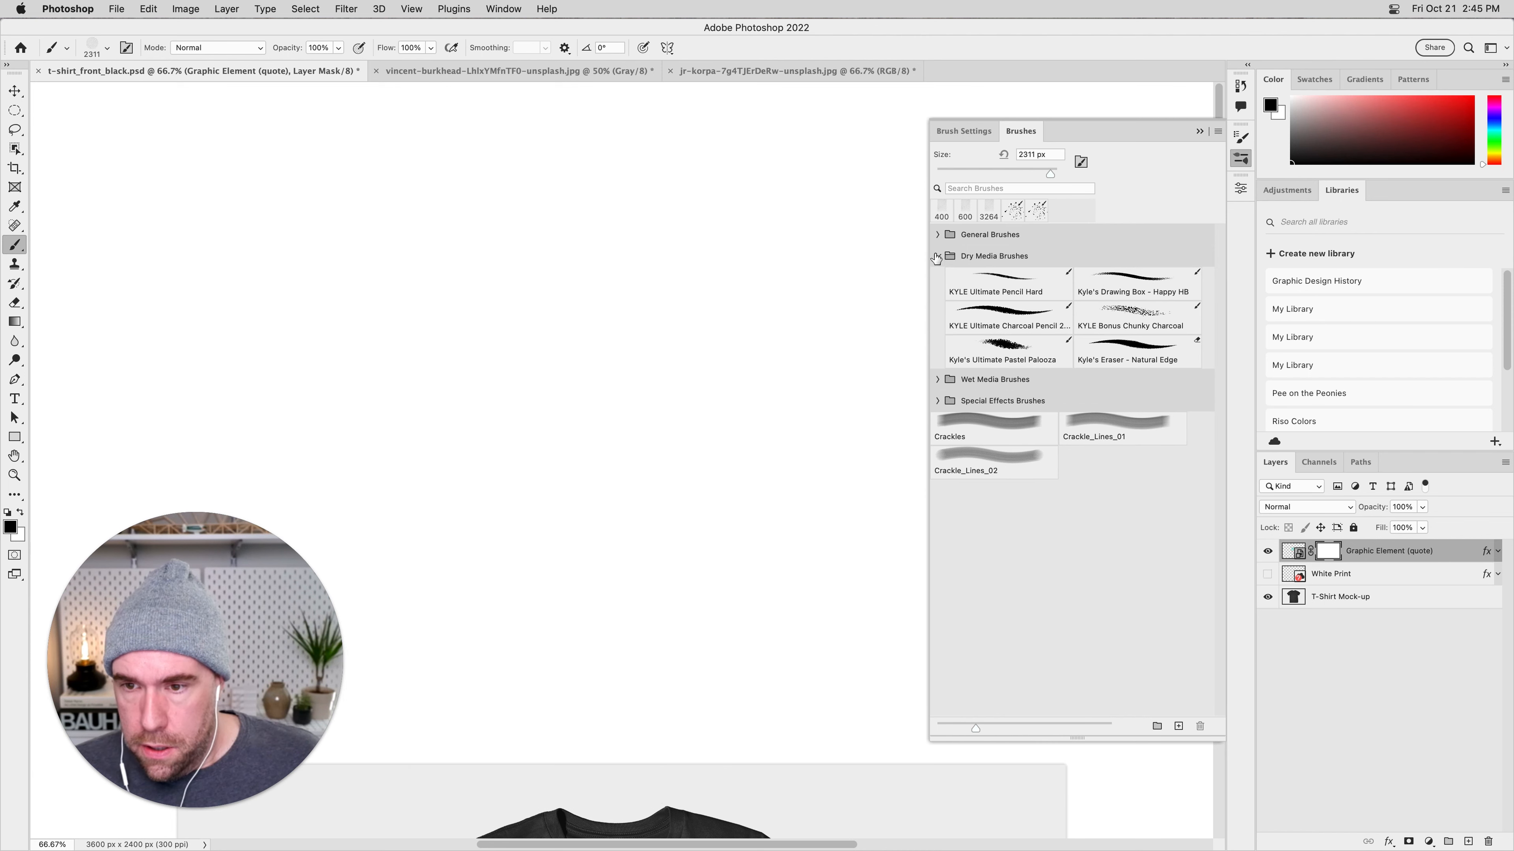
pyautogui.click(937, 257)
pyautogui.click(938, 278)
pyautogui.click(938, 277)
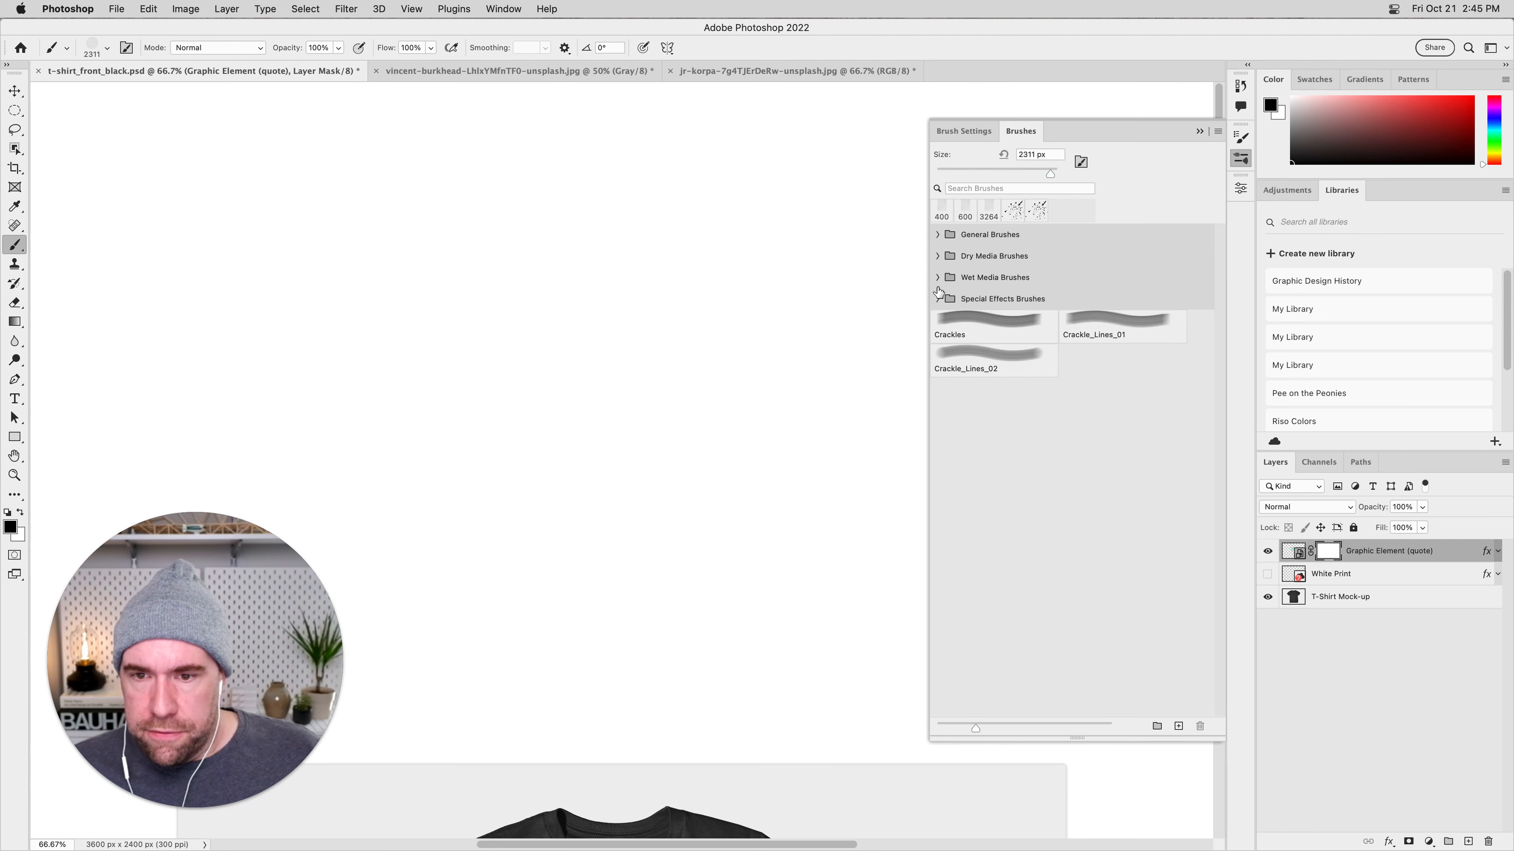
pyautogui.click(937, 298)
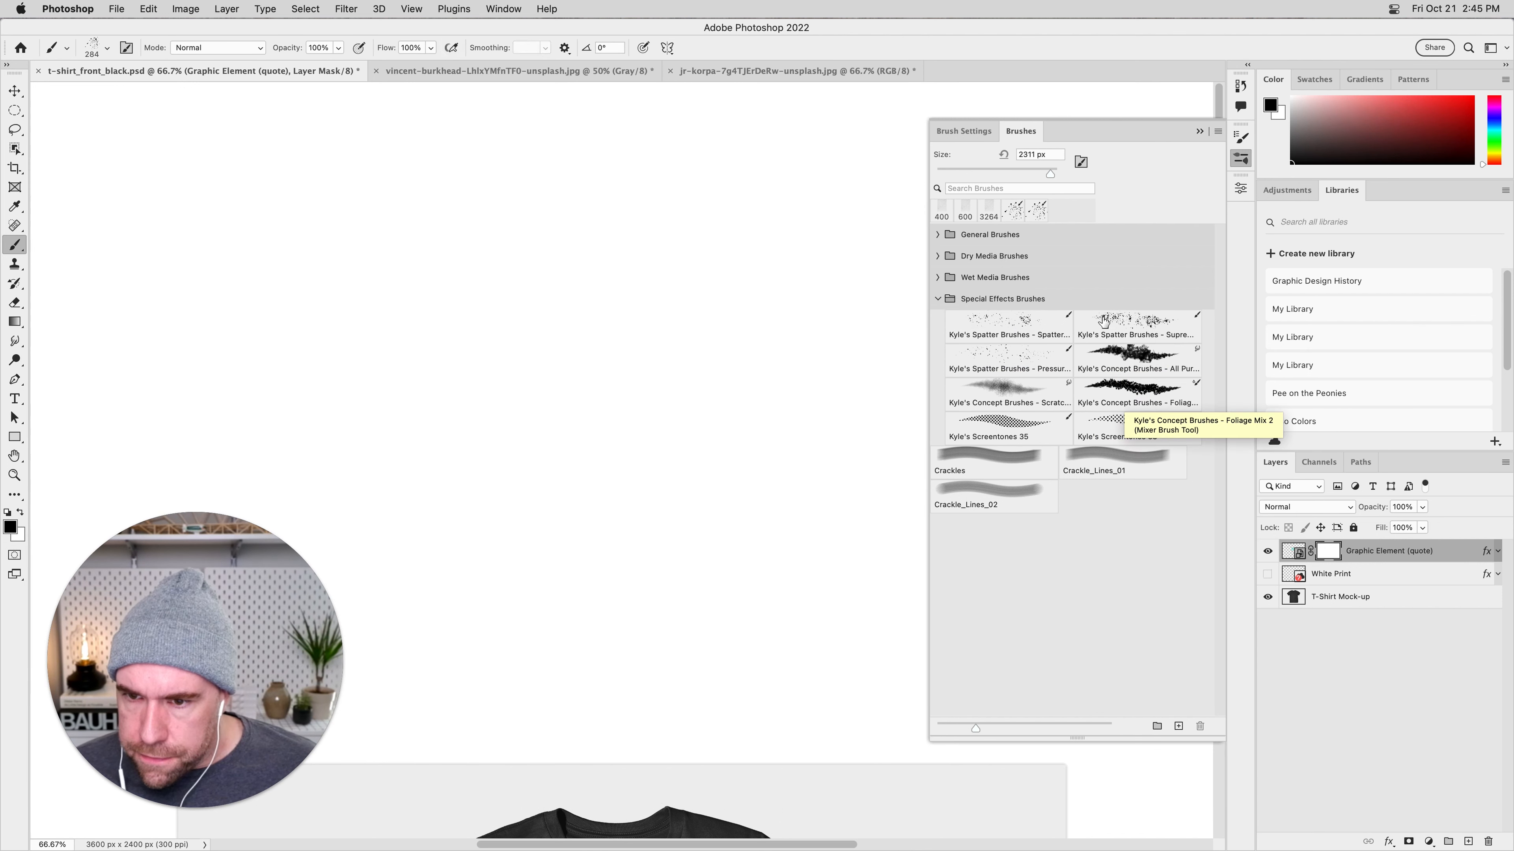
# Try several presets in Special Effects Brushes, switch back to the 2311 px crackle brush and collapse the group.
pyautogui.click(1134, 385)
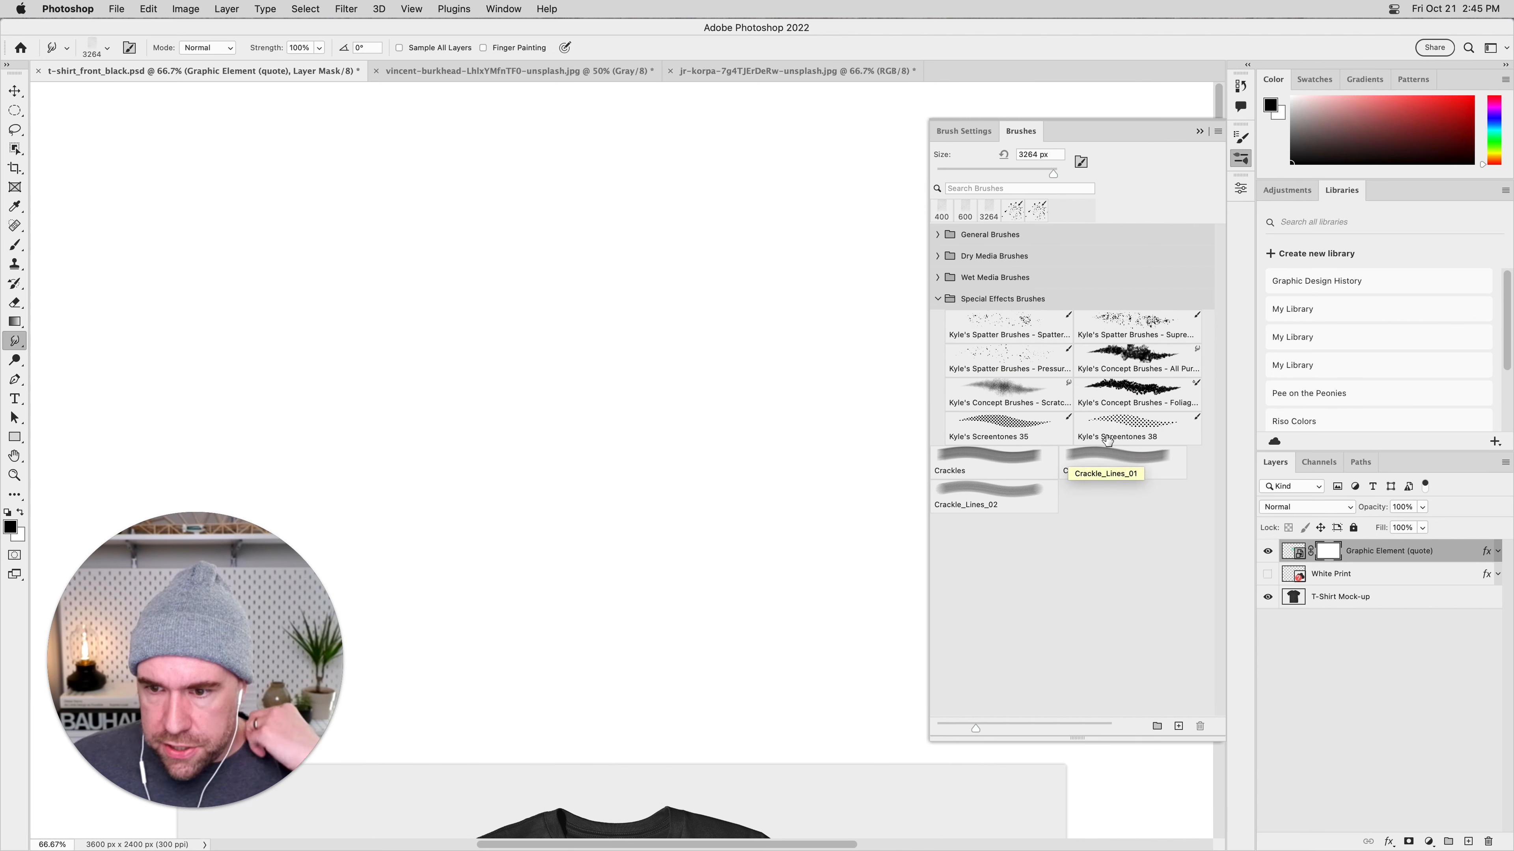
pyautogui.click(1140, 352)
pyautogui.click(998, 359)
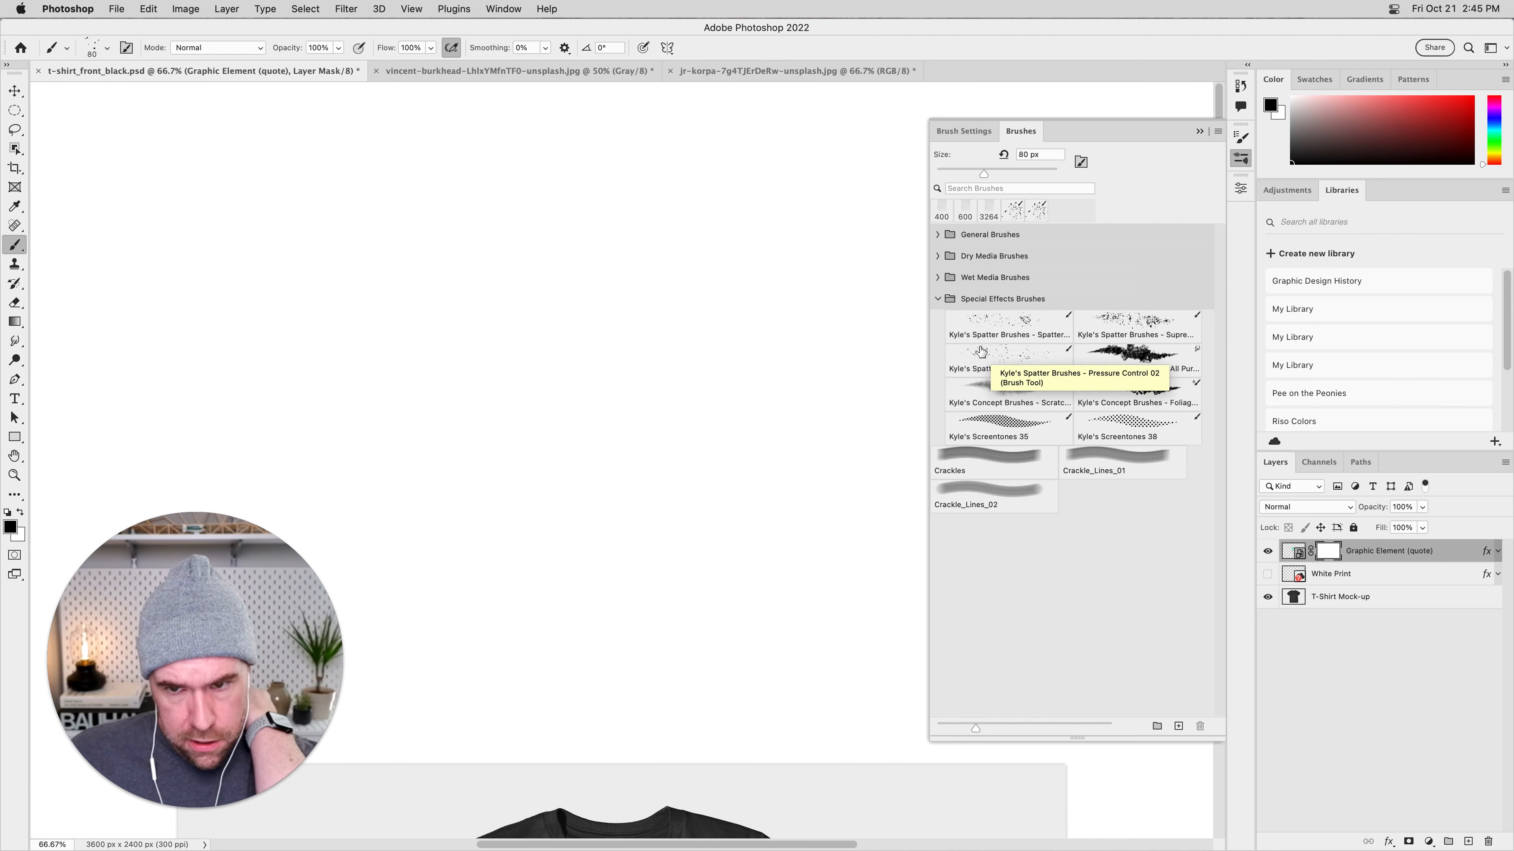
pyautogui.click(1013, 388)
pyautogui.click(1023, 419)
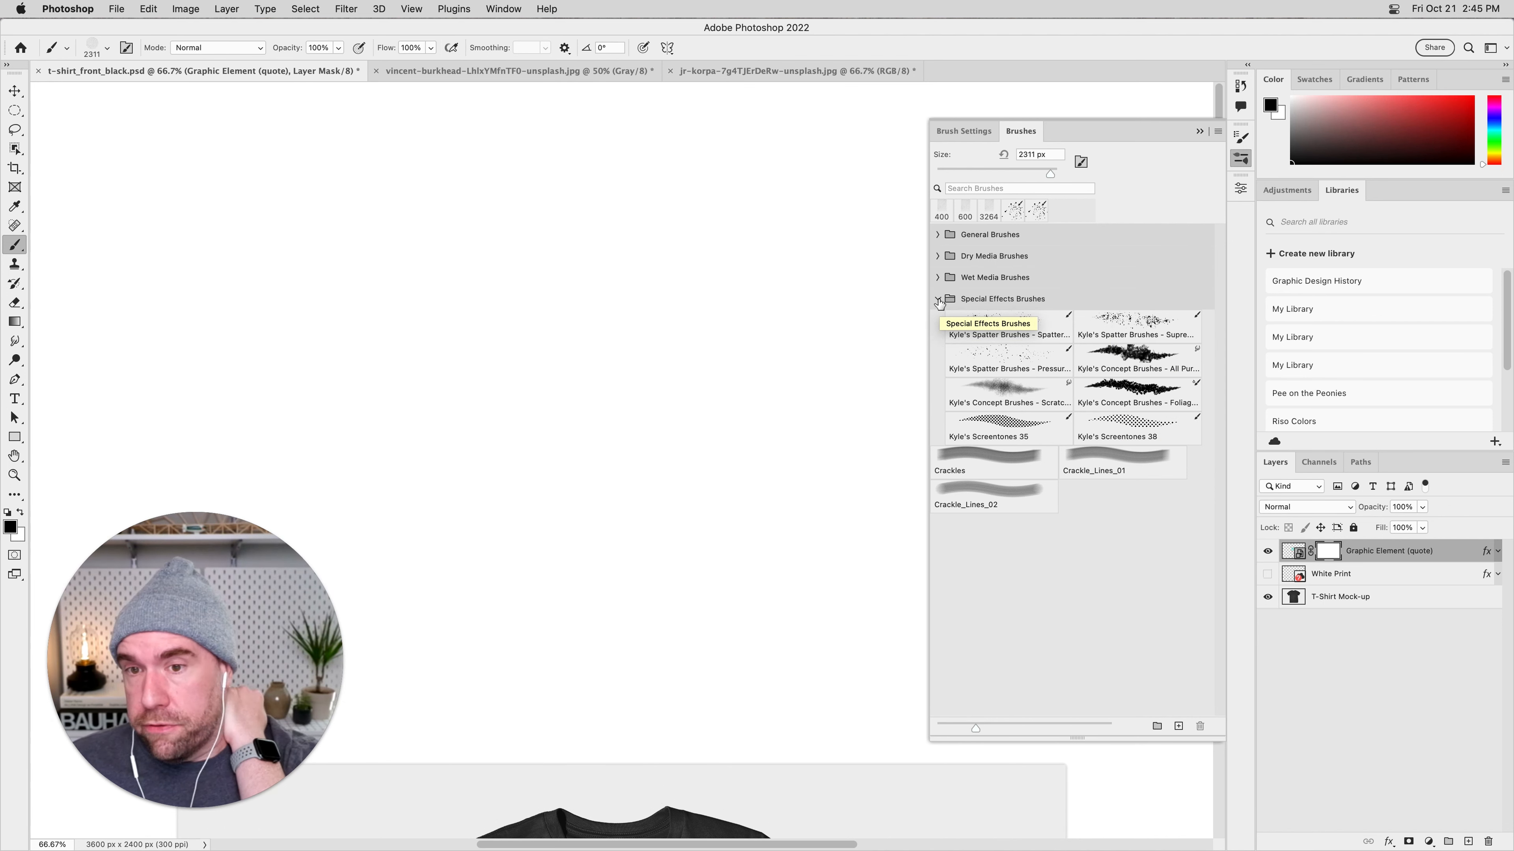
pyautogui.click(938, 300)
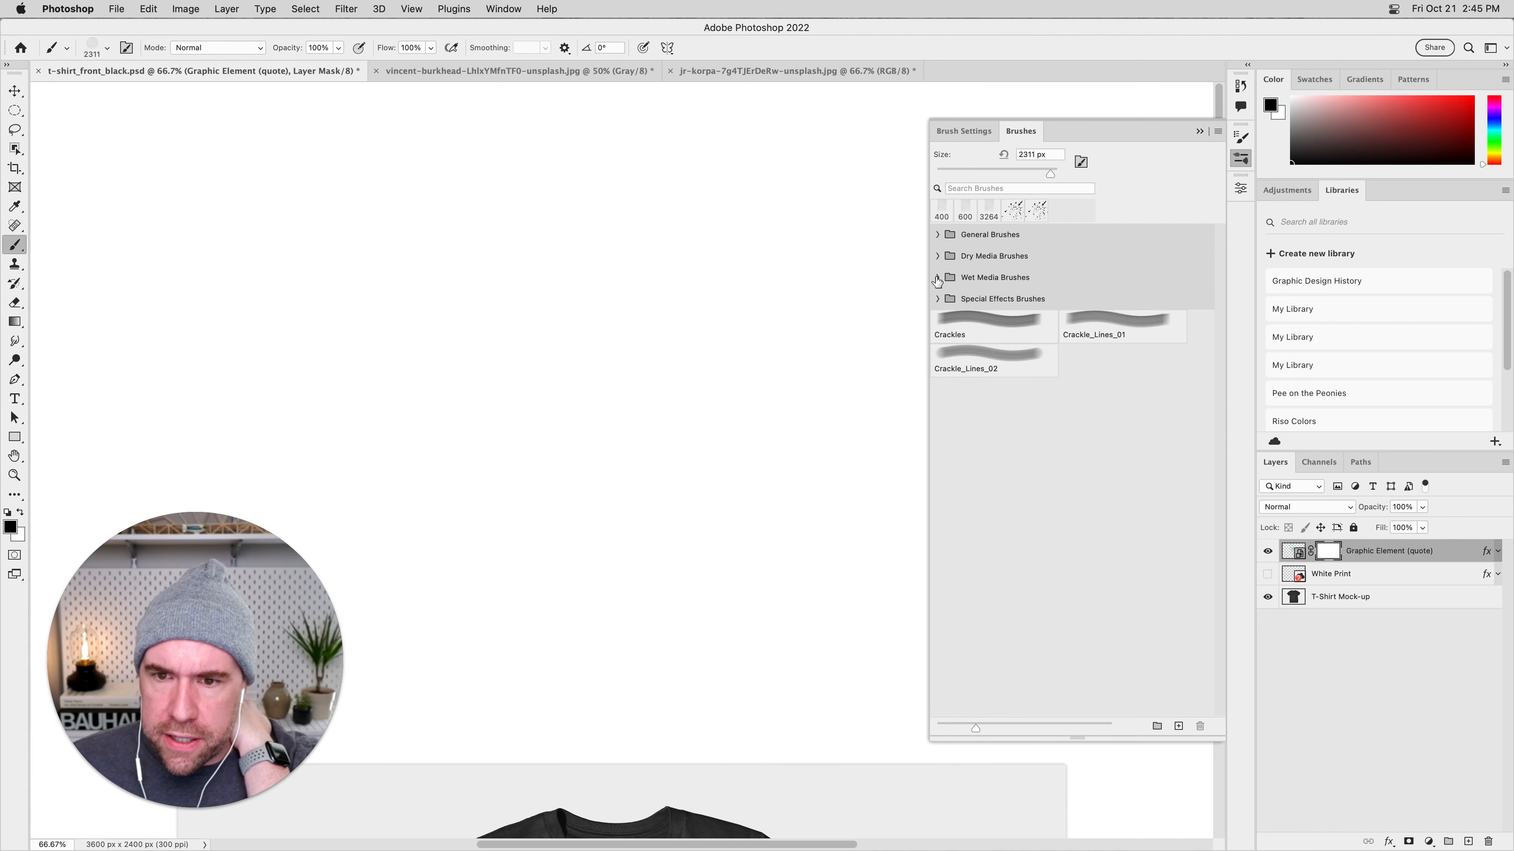
# Look inside the Wet Media, Dry Media and General brush groups, collapsing each one again.
pyautogui.click(937, 278)
pyautogui.click(937, 278)
pyautogui.click(937, 256)
pyautogui.click(937, 256)
pyautogui.click(938, 234)
pyautogui.click(938, 234)
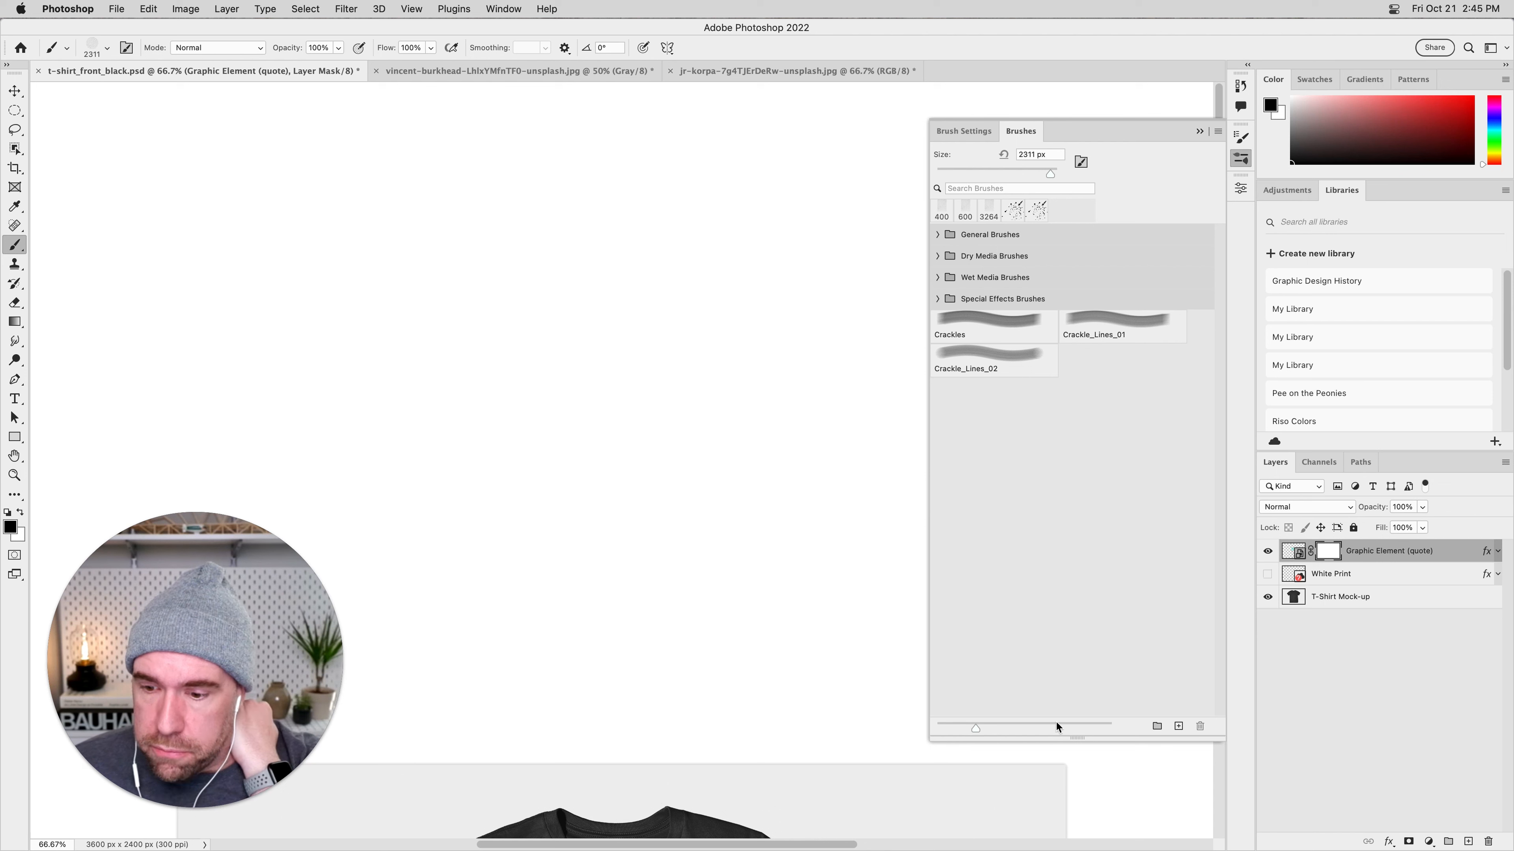
# Explore the Scattering, Color Dynamics and Brush Pose options for the crackle brush, switch them off again and close the brush settings.
pyautogui.click(975, 132)
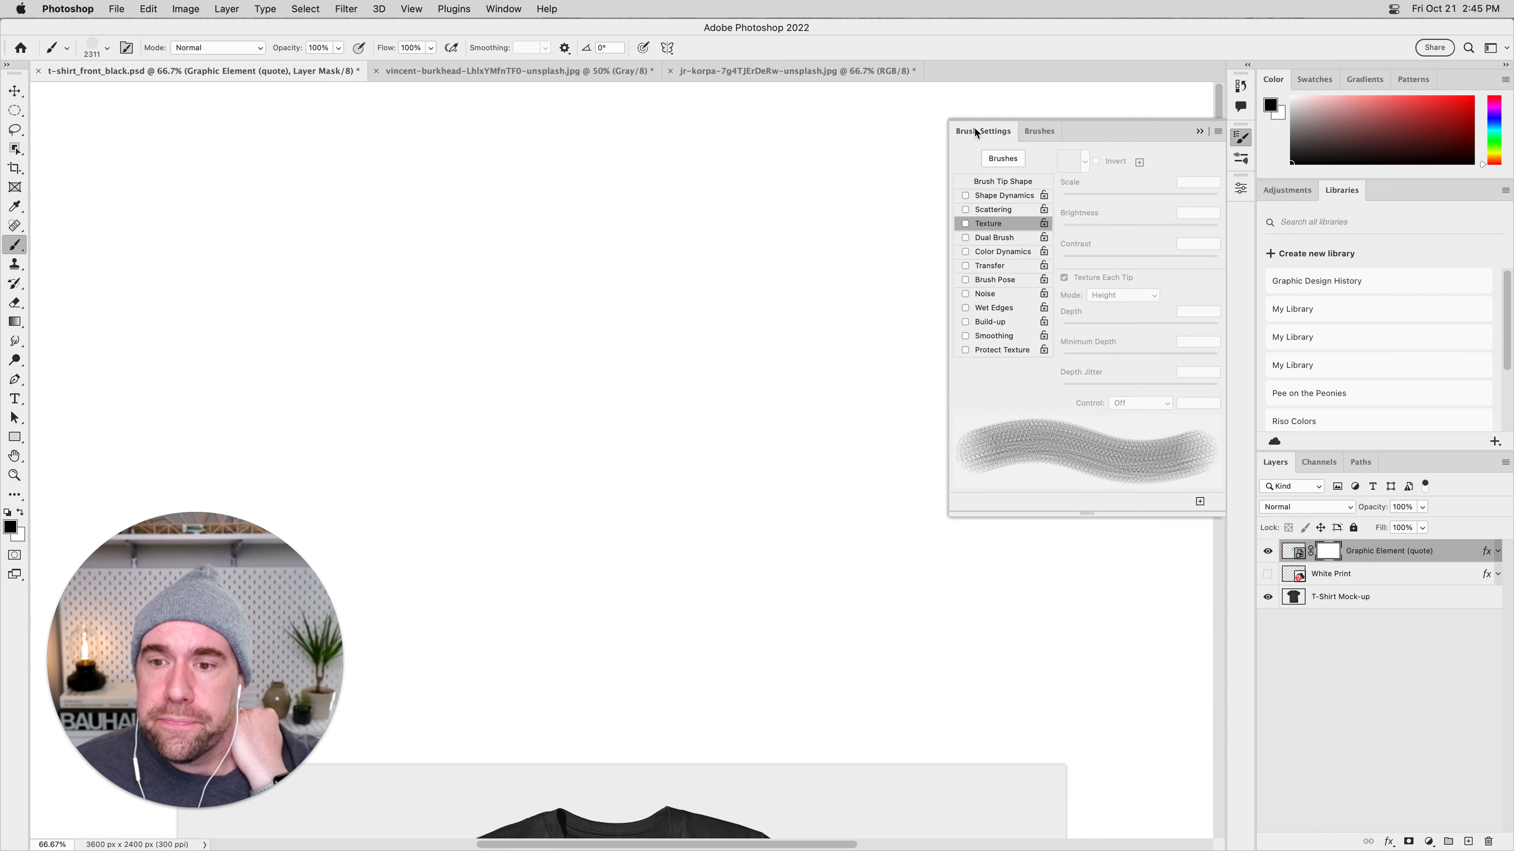
pyautogui.click(993, 209)
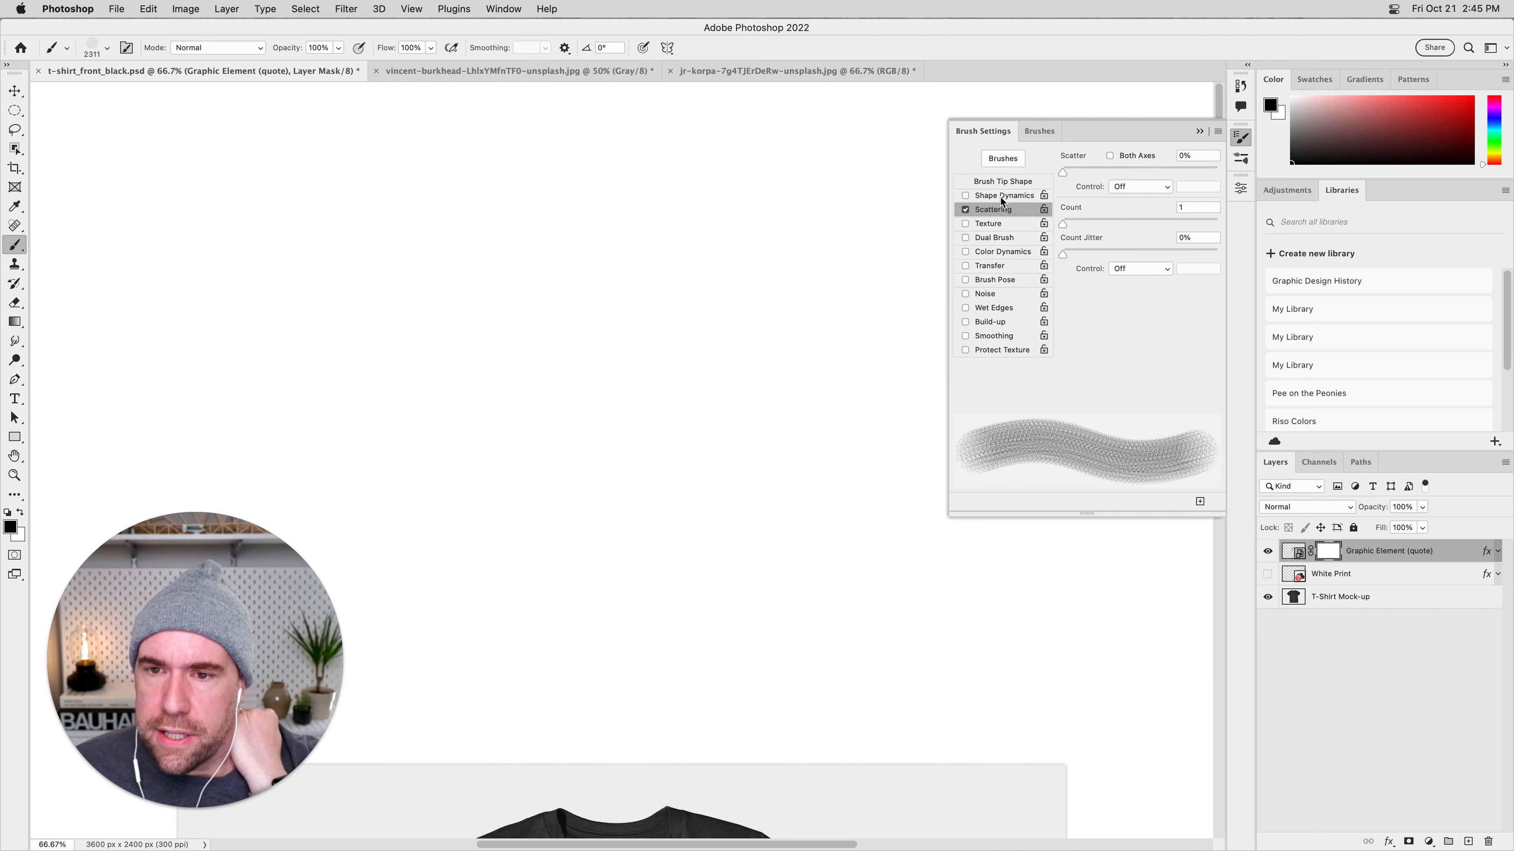
pyautogui.click(999, 256)
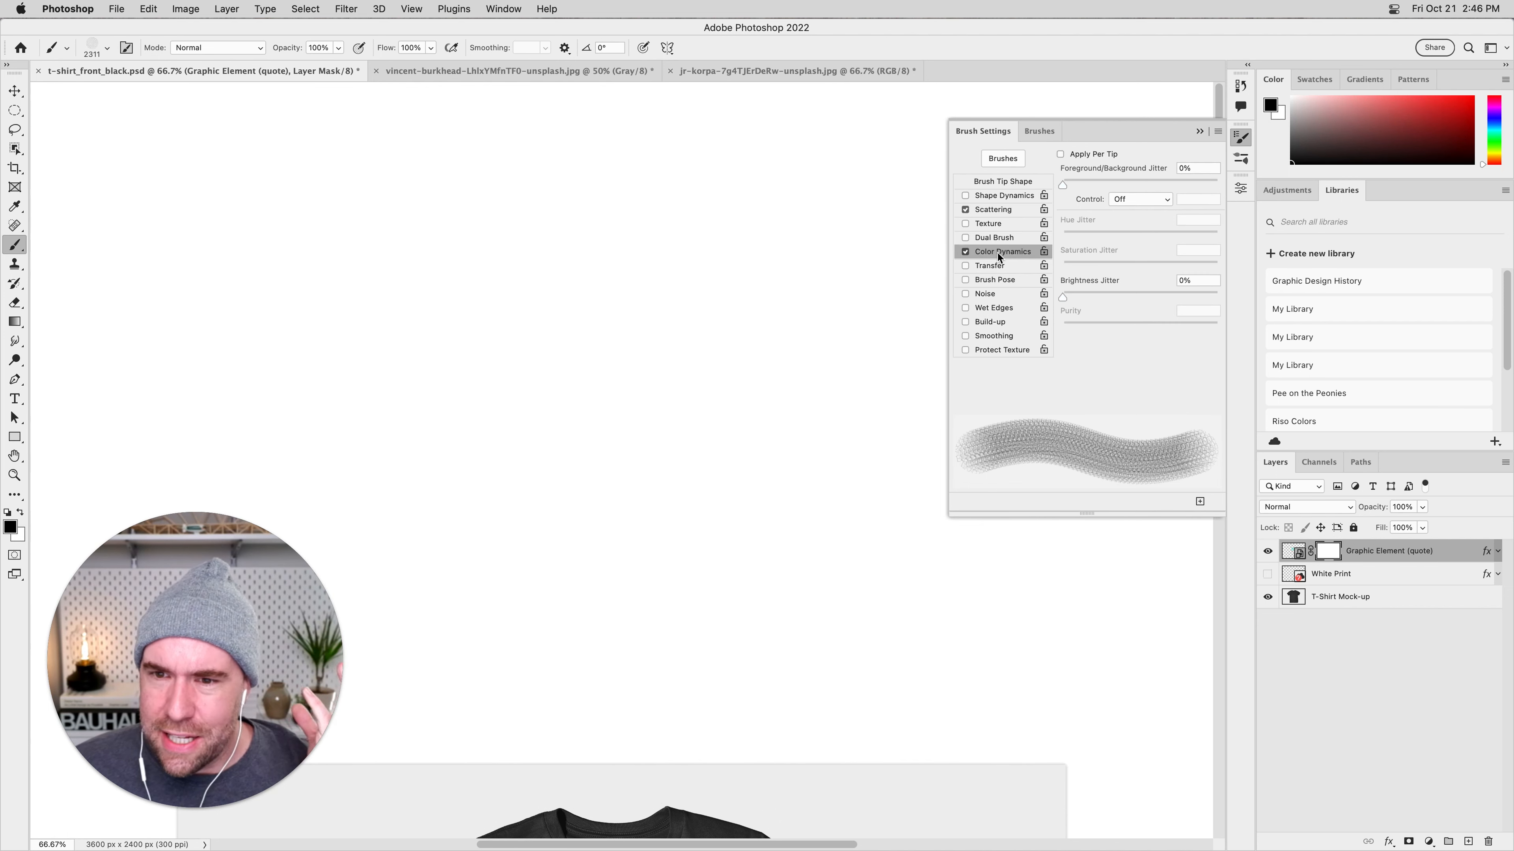
pyautogui.click(999, 280)
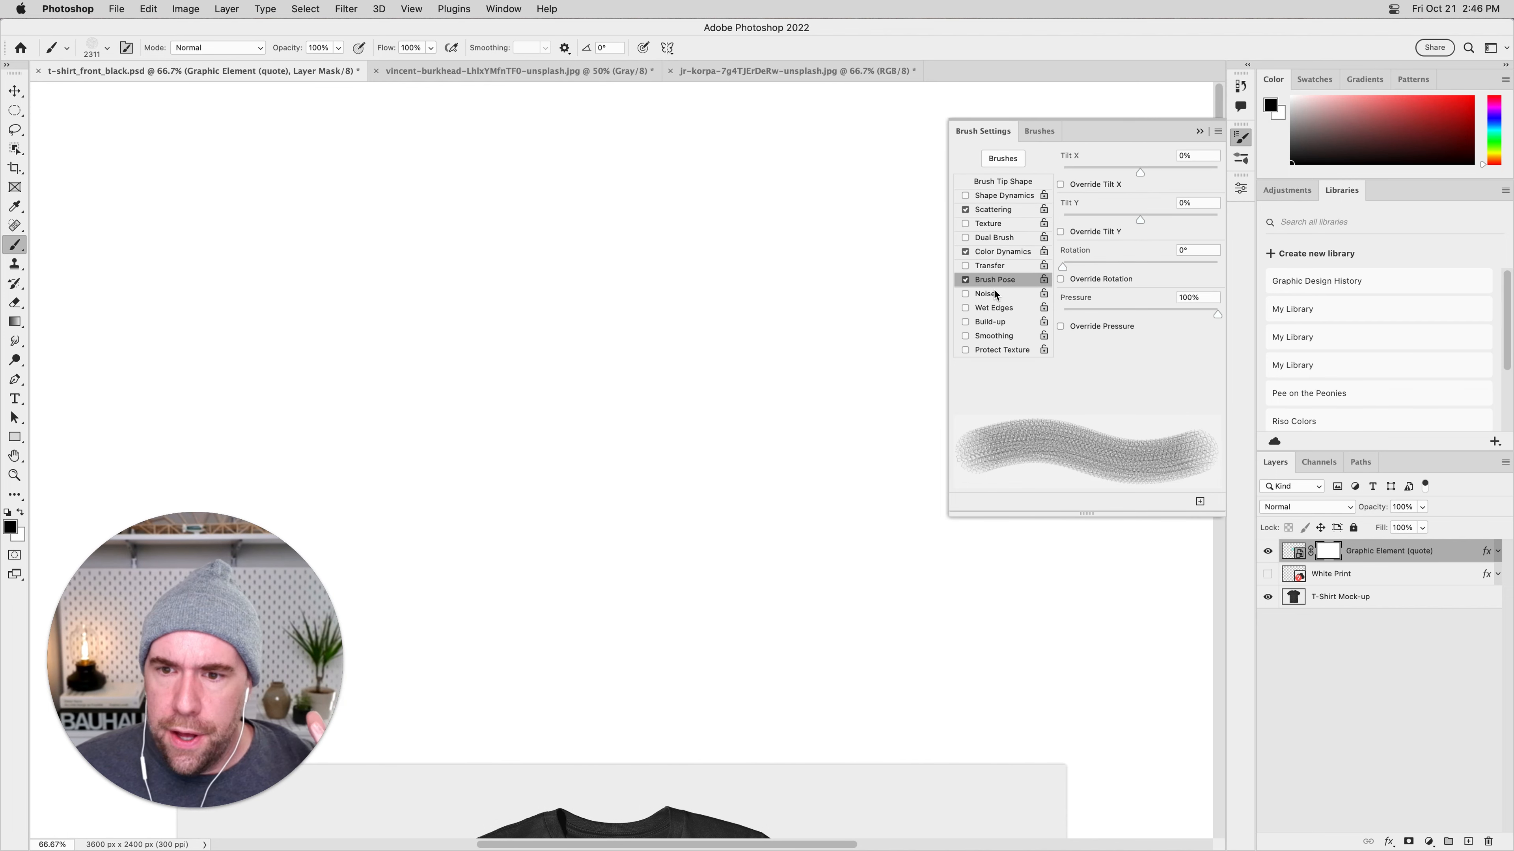
pyautogui.click(965, 210)
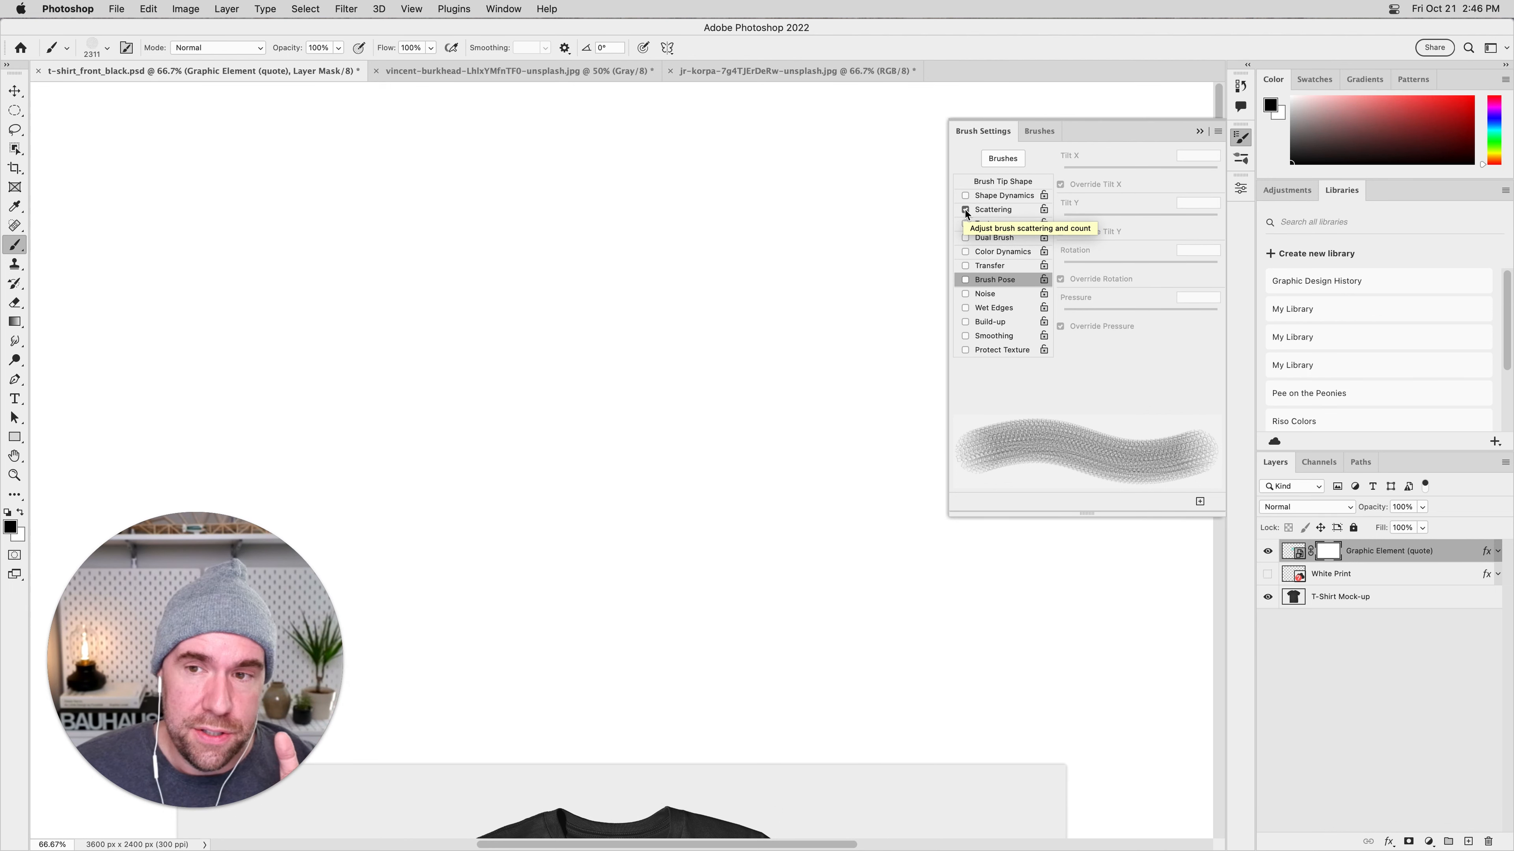
pyautogui.click(1200, 130)
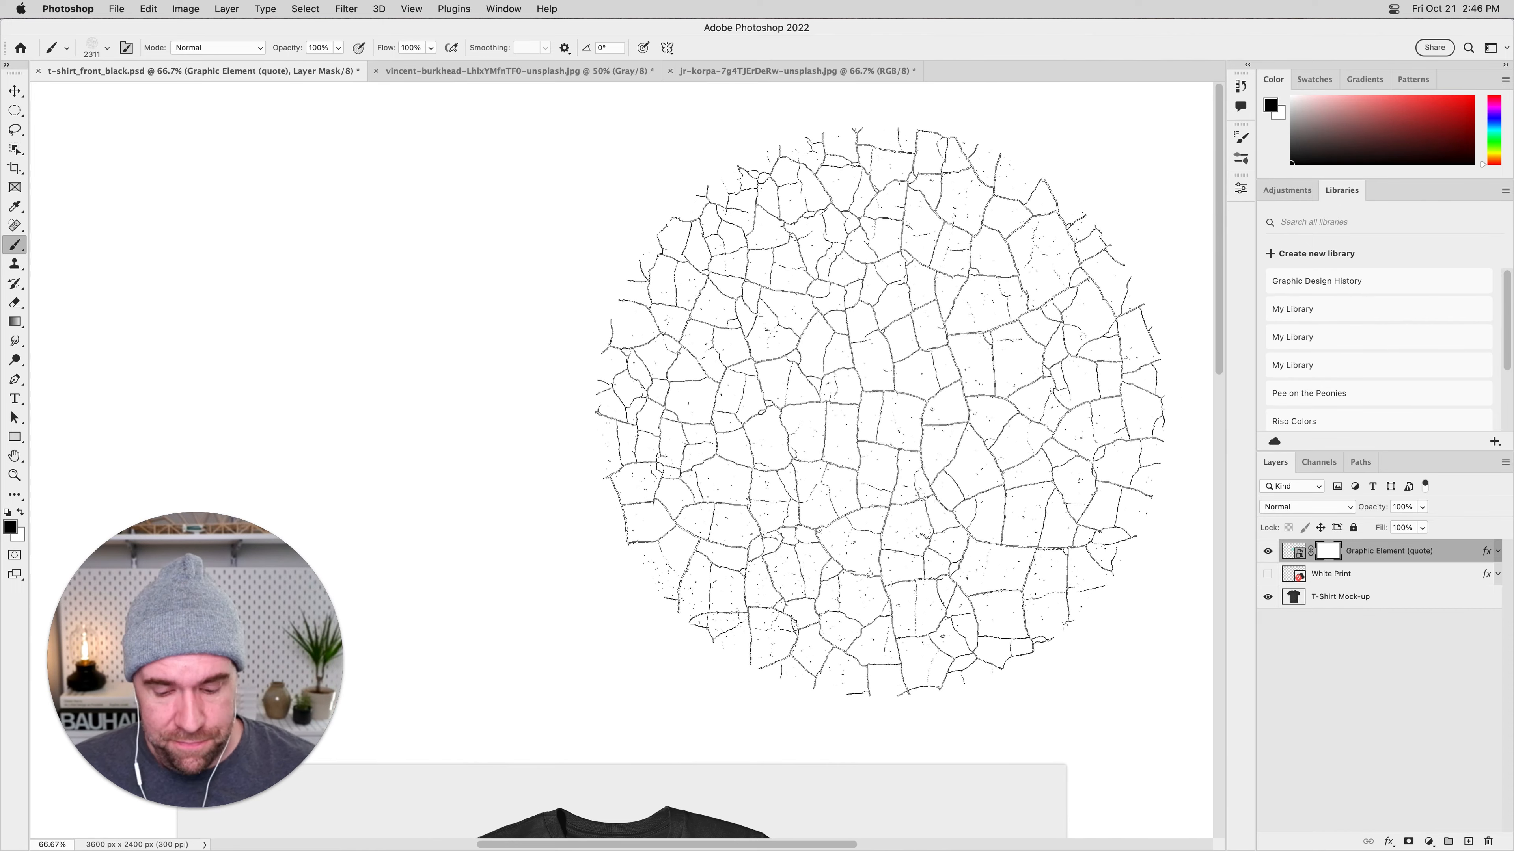
# Fit the T-shirt mock-up in view and reduce the crackle brush to 600 px to suit the quote.
pyautogui.press('super+0')
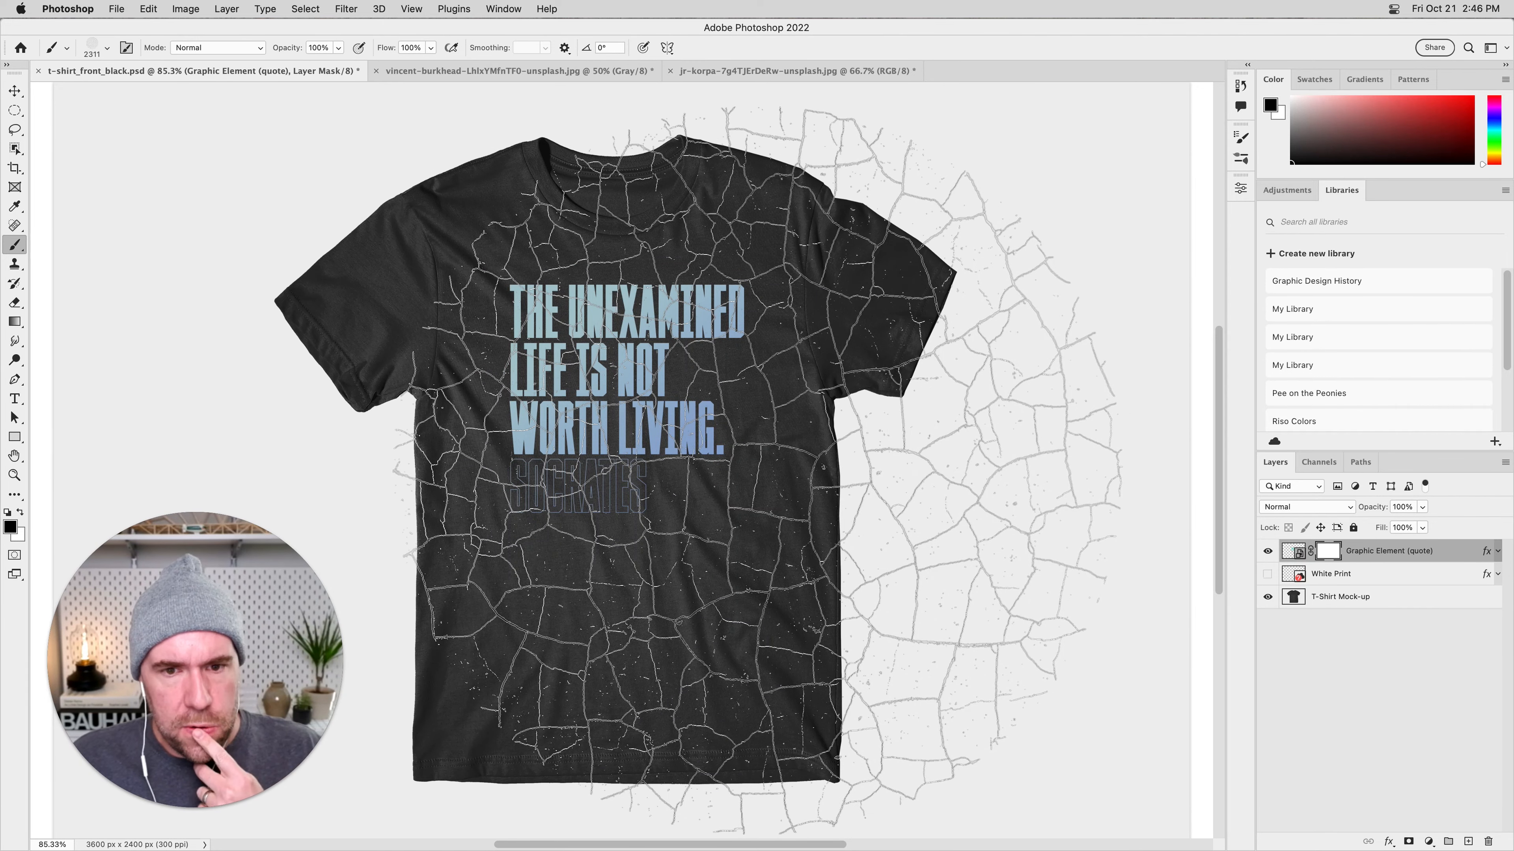
pyautogui.press('[')
pyautogui.press('[')
pyautogui.press('[')
pyautogui.press('[')
pyautogui.press('[')
pyautogui.press('[')
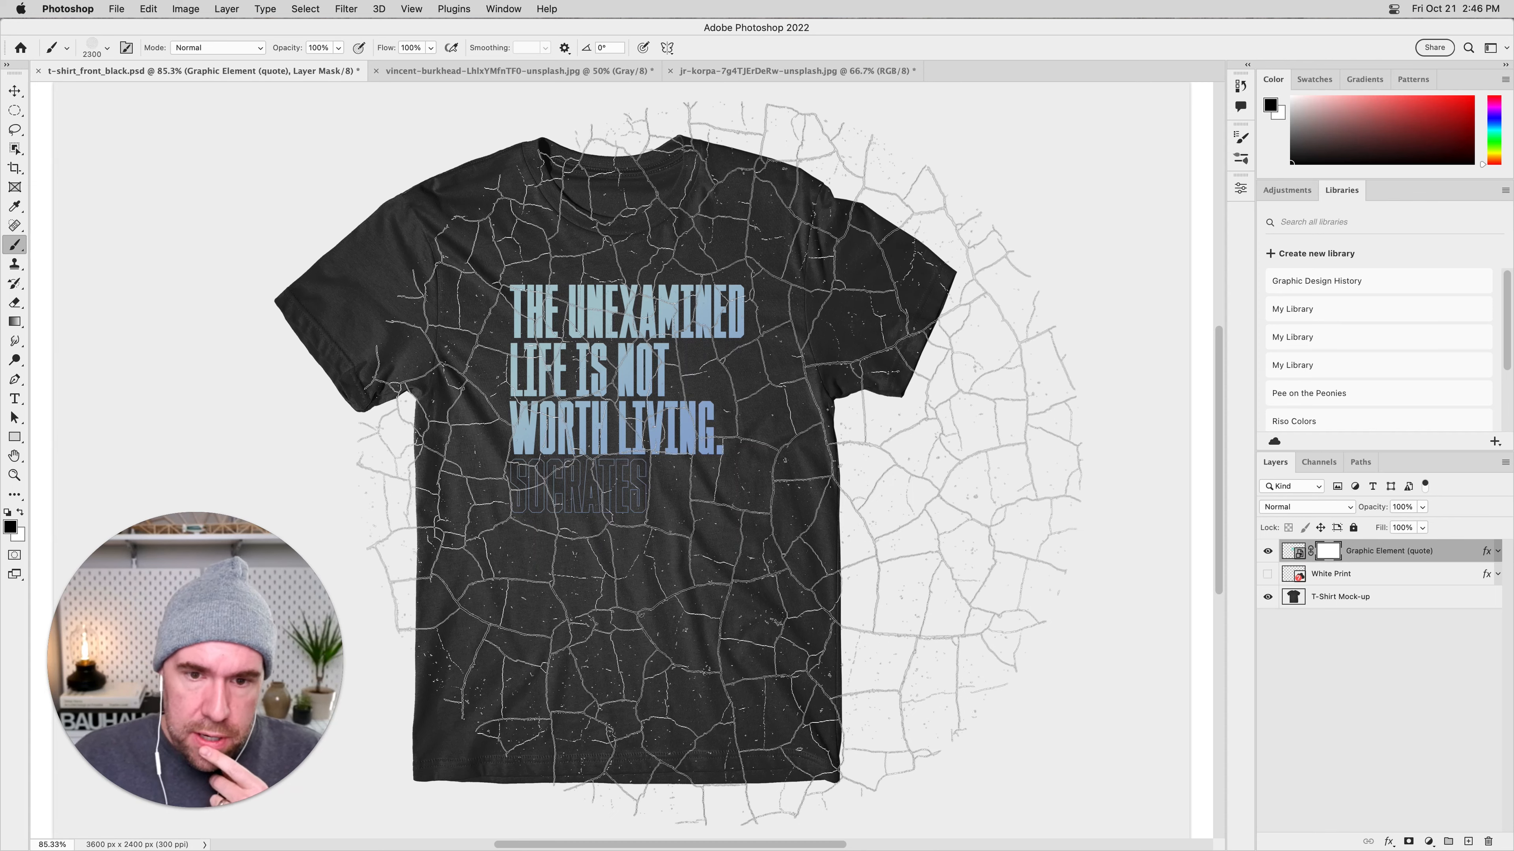
pyautogui.press('[')
pyautogui.press('[')
pyautogui.press('[')
pyautogui.press('[')
pyautogui.press('[')
pyautogui.press('[')
pyautogui.press('[')
pyautogui.press('[')
pyautogui.press('[')
pyautogui.press('[')
pyautogui.press('[')
pyautogui.press('[')
pyautogui.press('[')
pyautogui.press('[')
pyautogui.press('[')
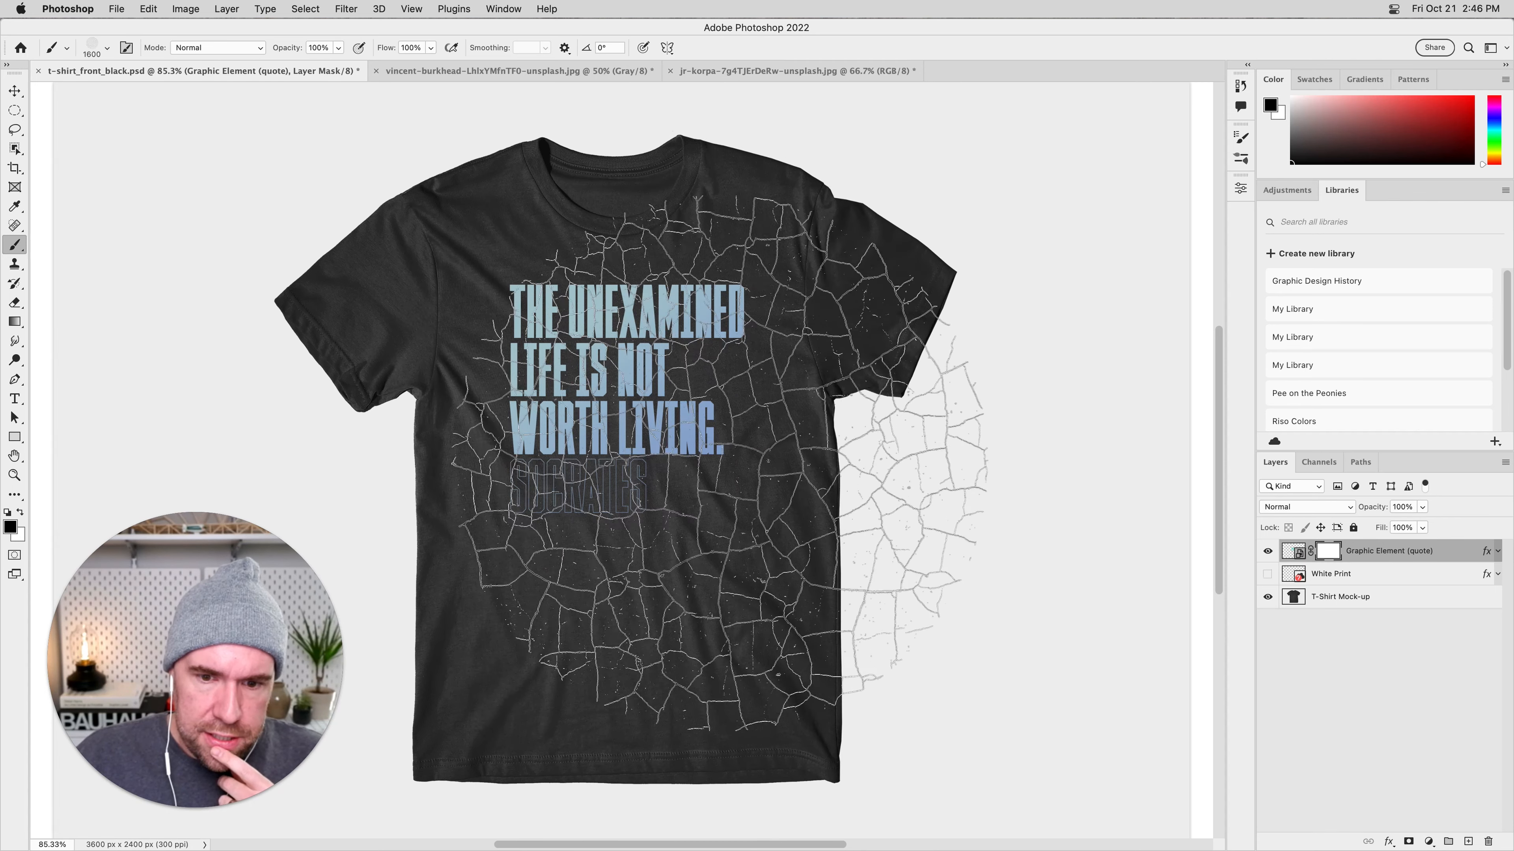
pyautogui.press(']')
pyautogui.press(']')
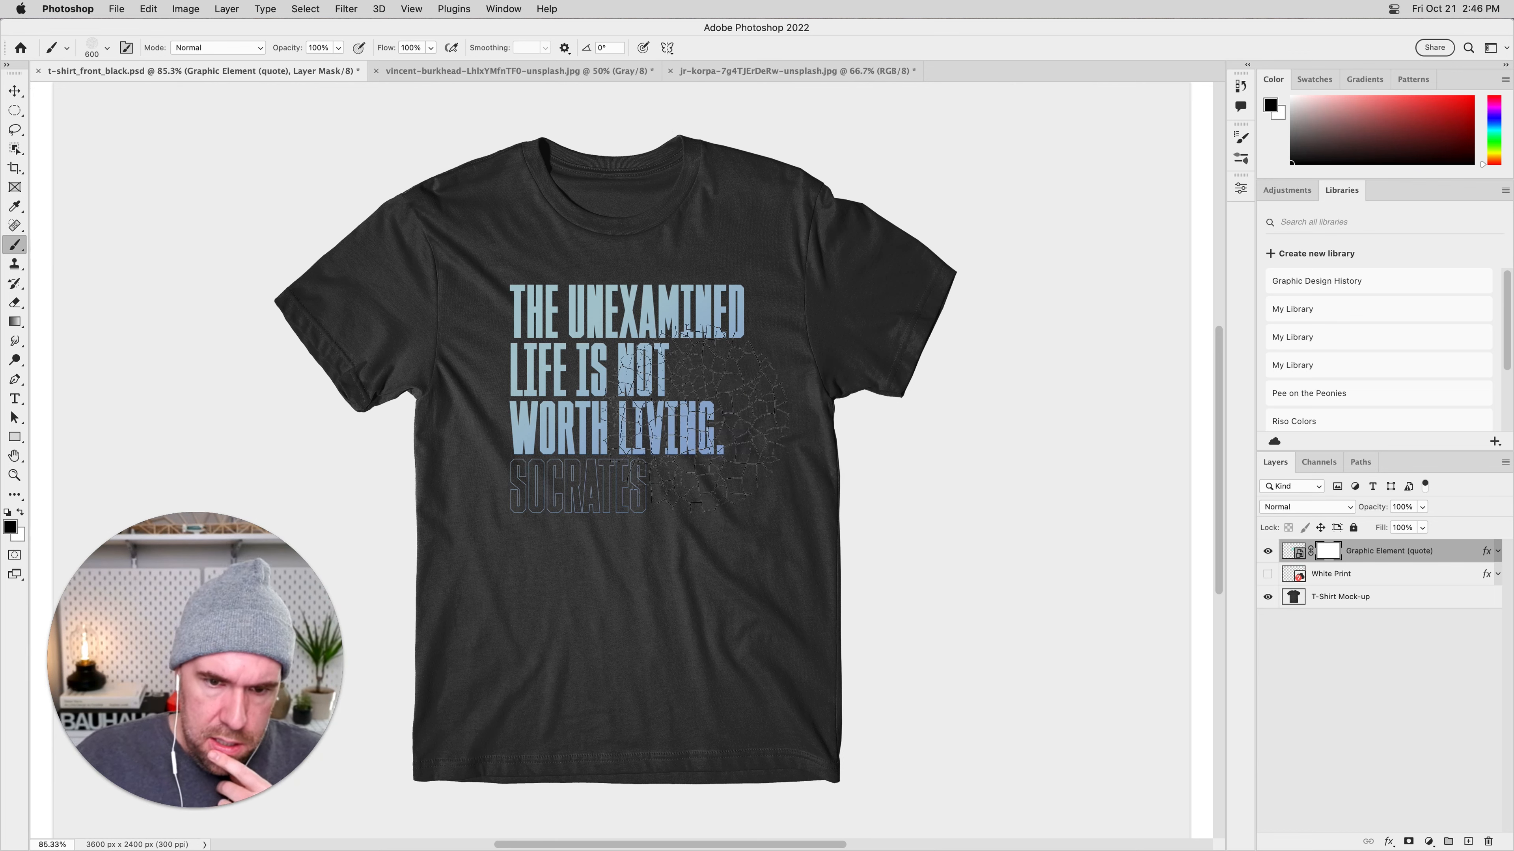
pyautogui.press(']')
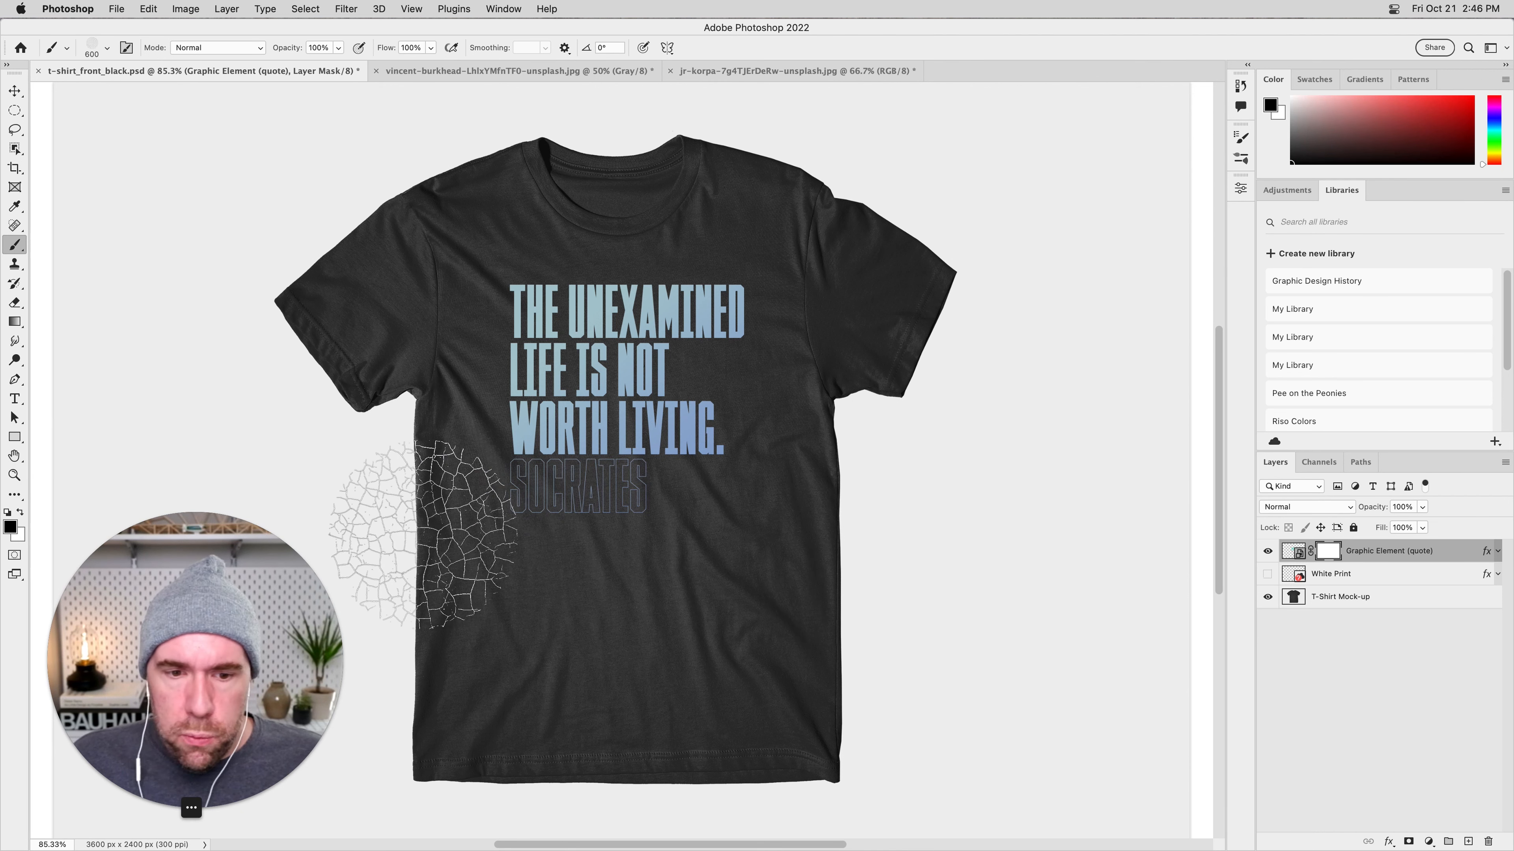
# Check the foreground colour for the mask, keeping black (000000), and undo the test stamp made over the quote.
pyautogui.click(11, 526)
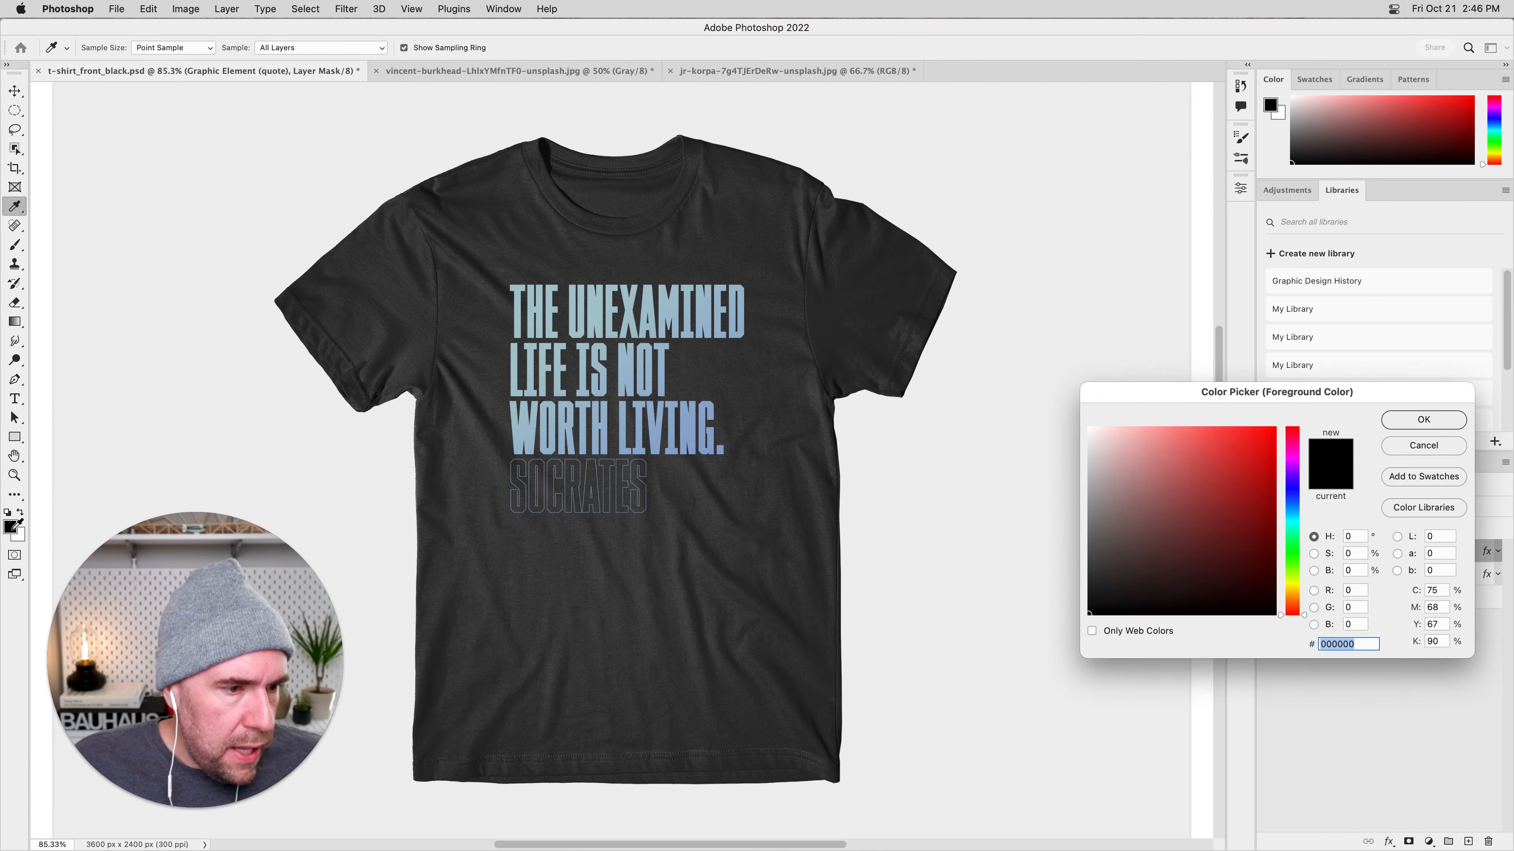
pyautogui.click(1399, 421)
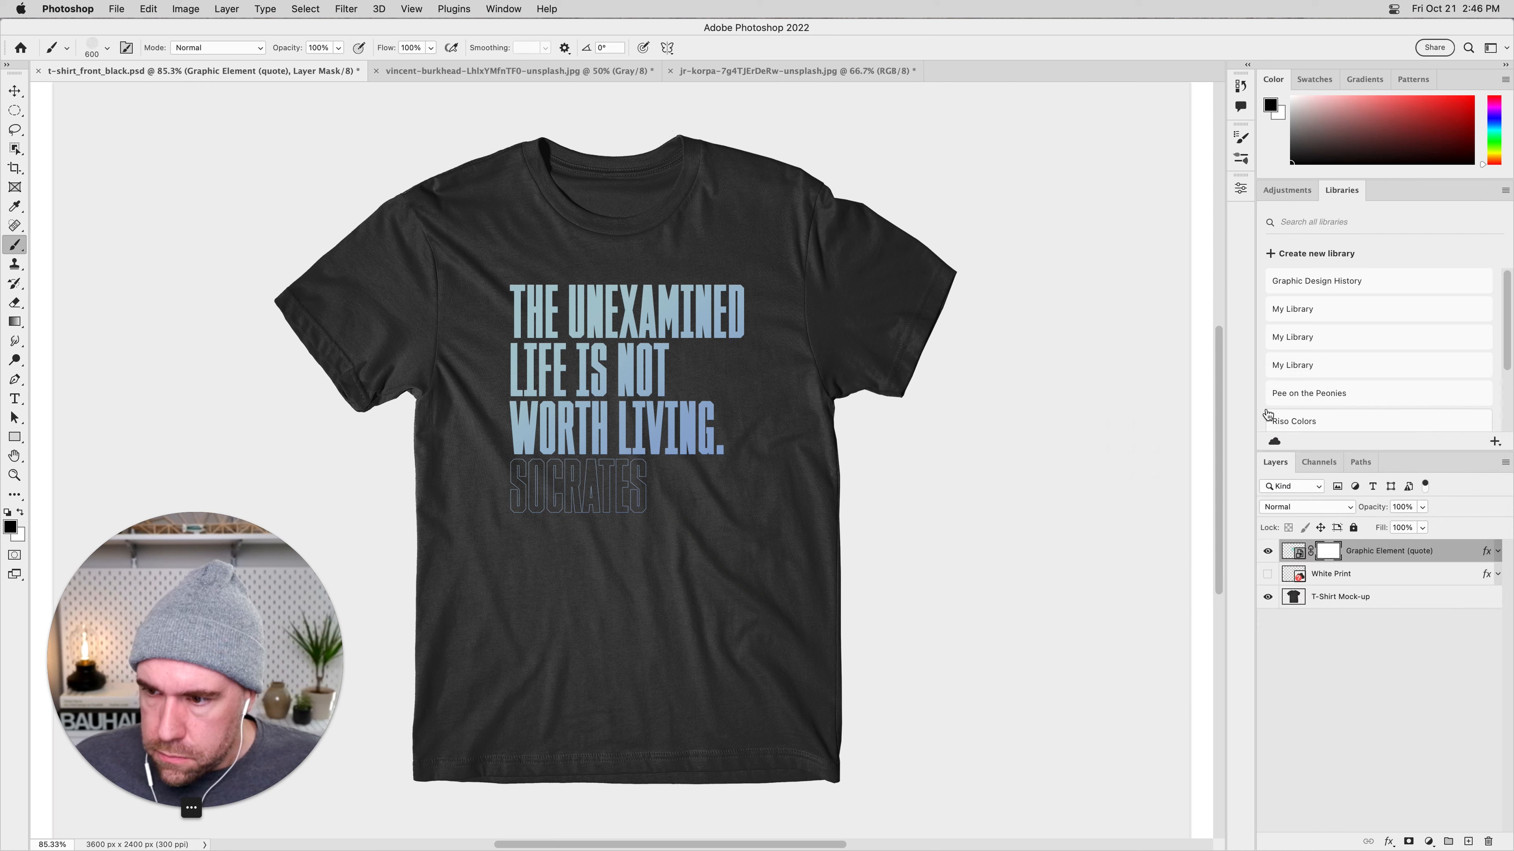
pyautogui.click(538, 406)
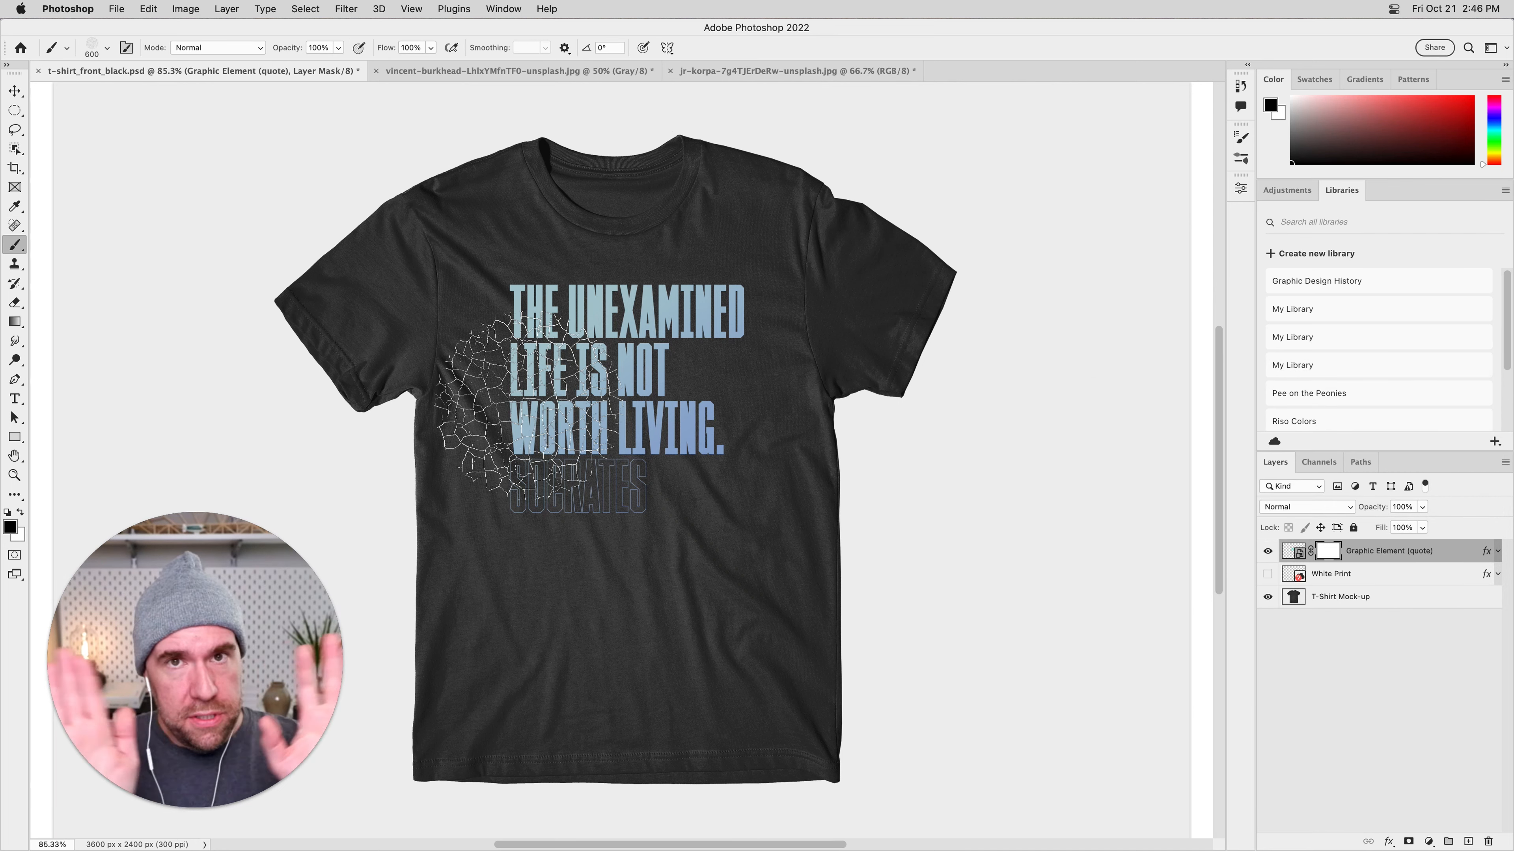
pyautogui.press('cmd+z')
pyautogui.click(10, 527)
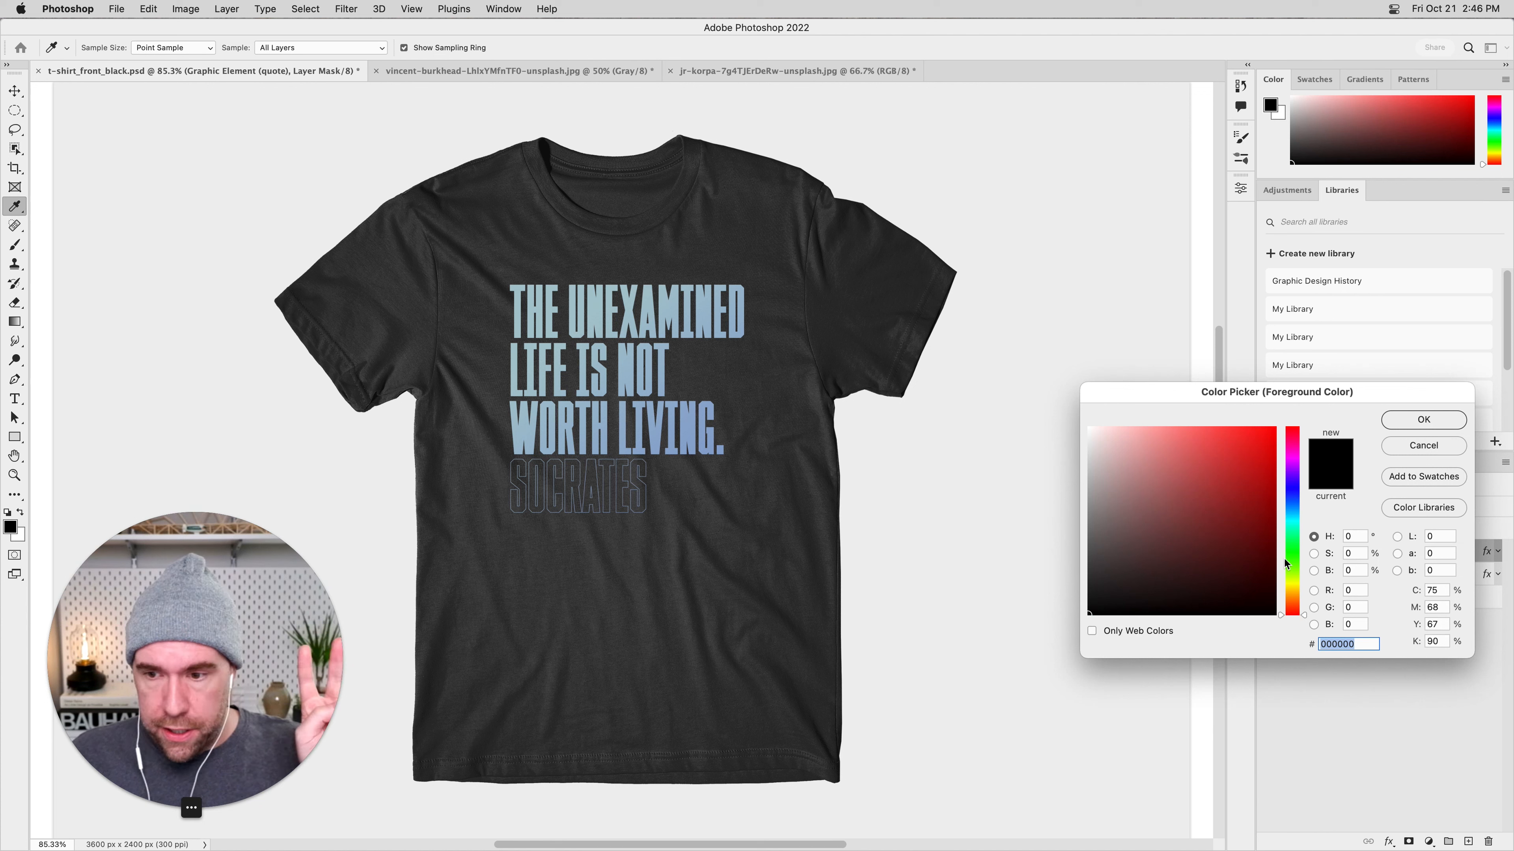
pyautogui.click(1424, 445)
pyautogui.press('b')
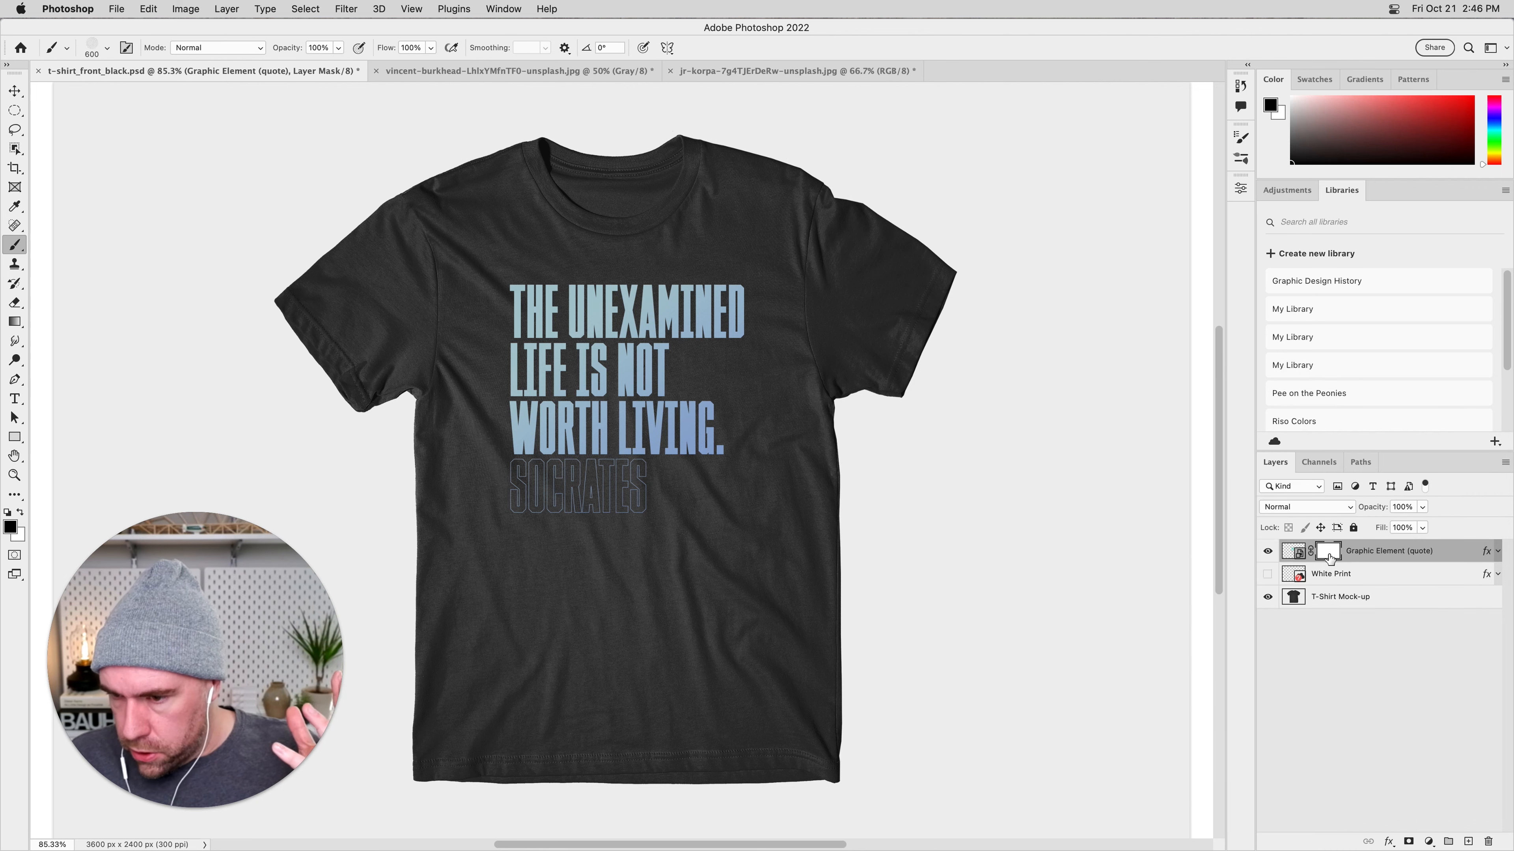
# Stamp the 600 px crackle brush in black across all lines of the quote on its layer mask.
pyautogui.click(688, 460)
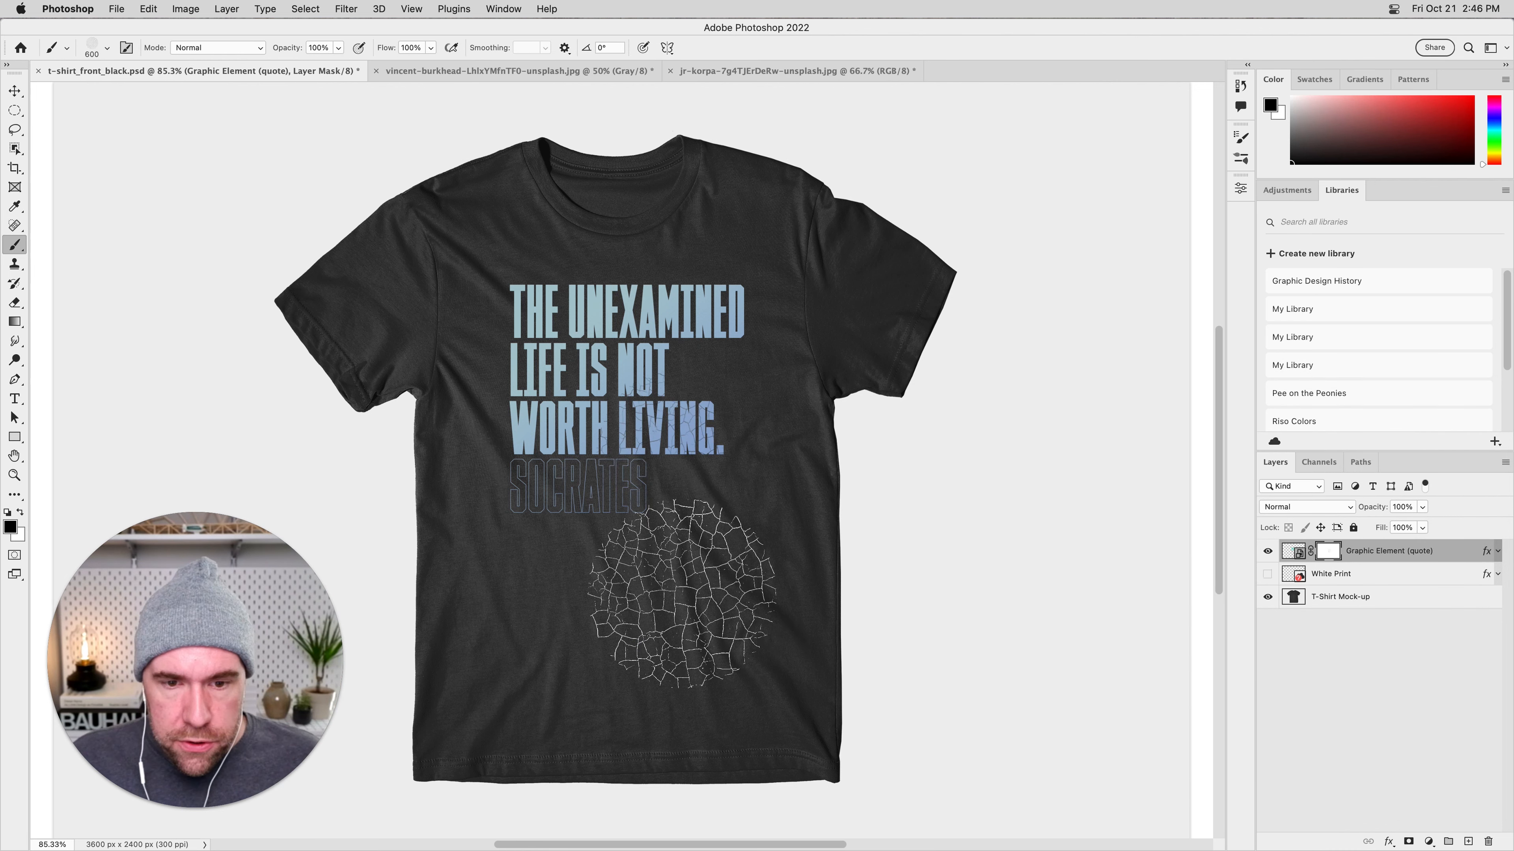
pyautogui.press('super+1')
pyautogui.click(530, 443)
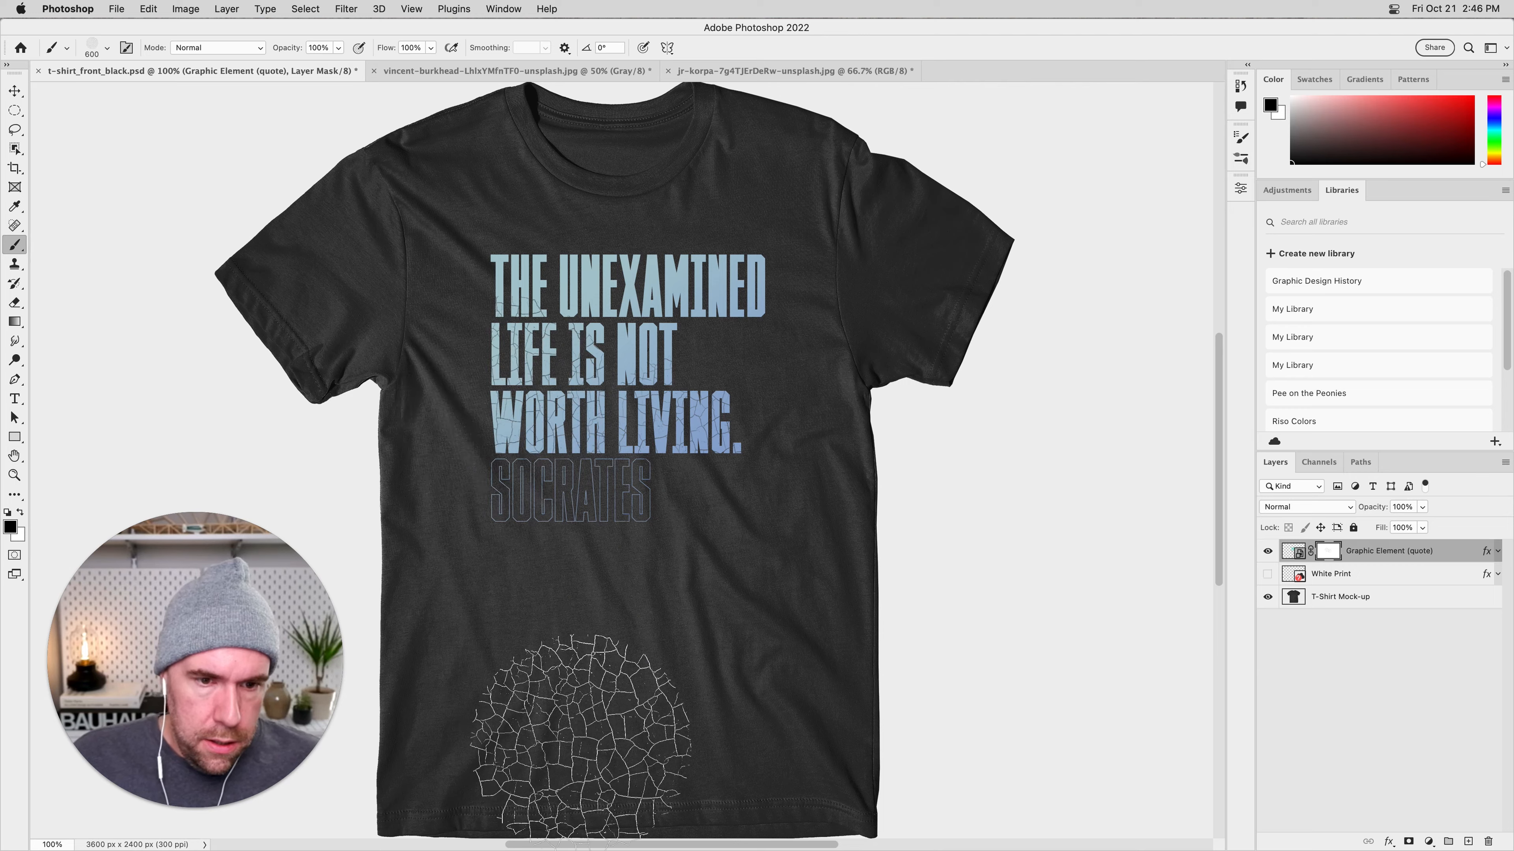
pyautogui.press('super+plus')
pyautogui.moveTo(725, 546); pyautogui.dragTo(729, 685)
pyautogui.click(842, 297)
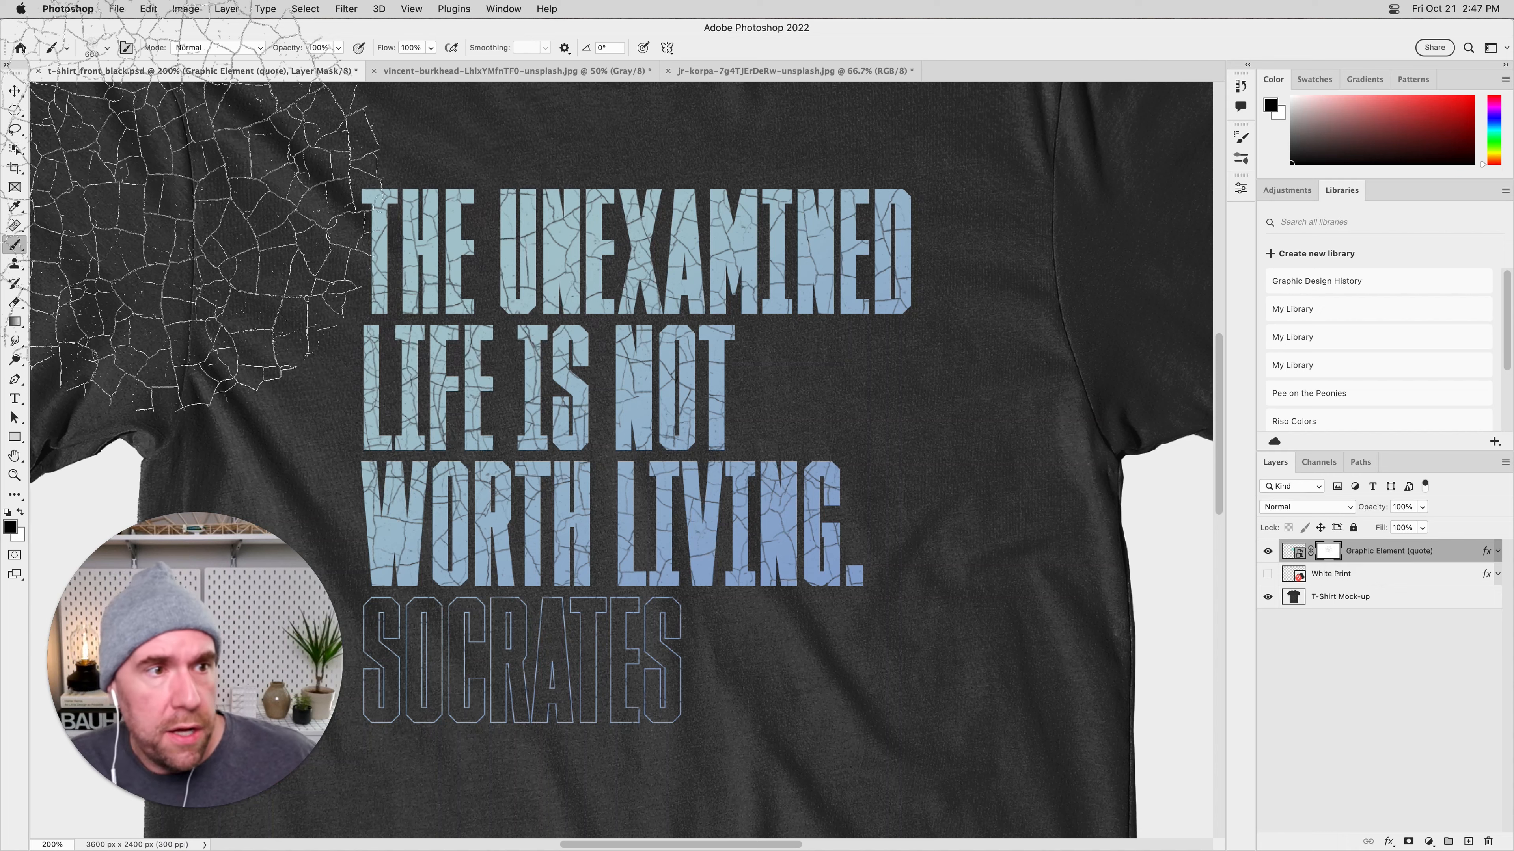
# Switch to the Hard Round brush at 600 px and paint black on the mask to hide the right-hand part of the quote.
pyautogui.click(110, 50)
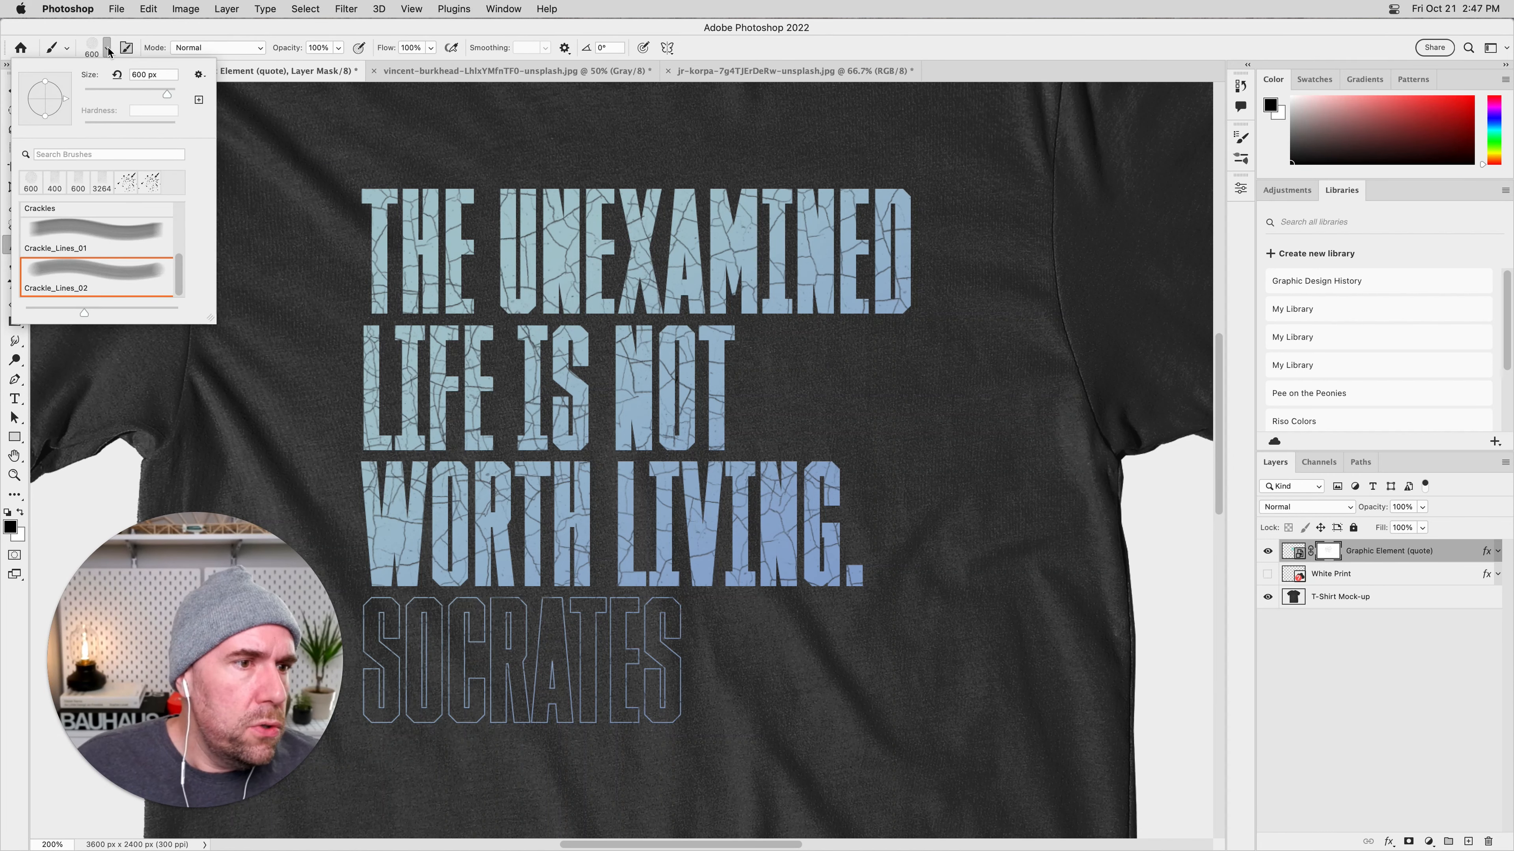
pyautogui.moveTo(209, 316); pyautogui.dragTo(261, 636)
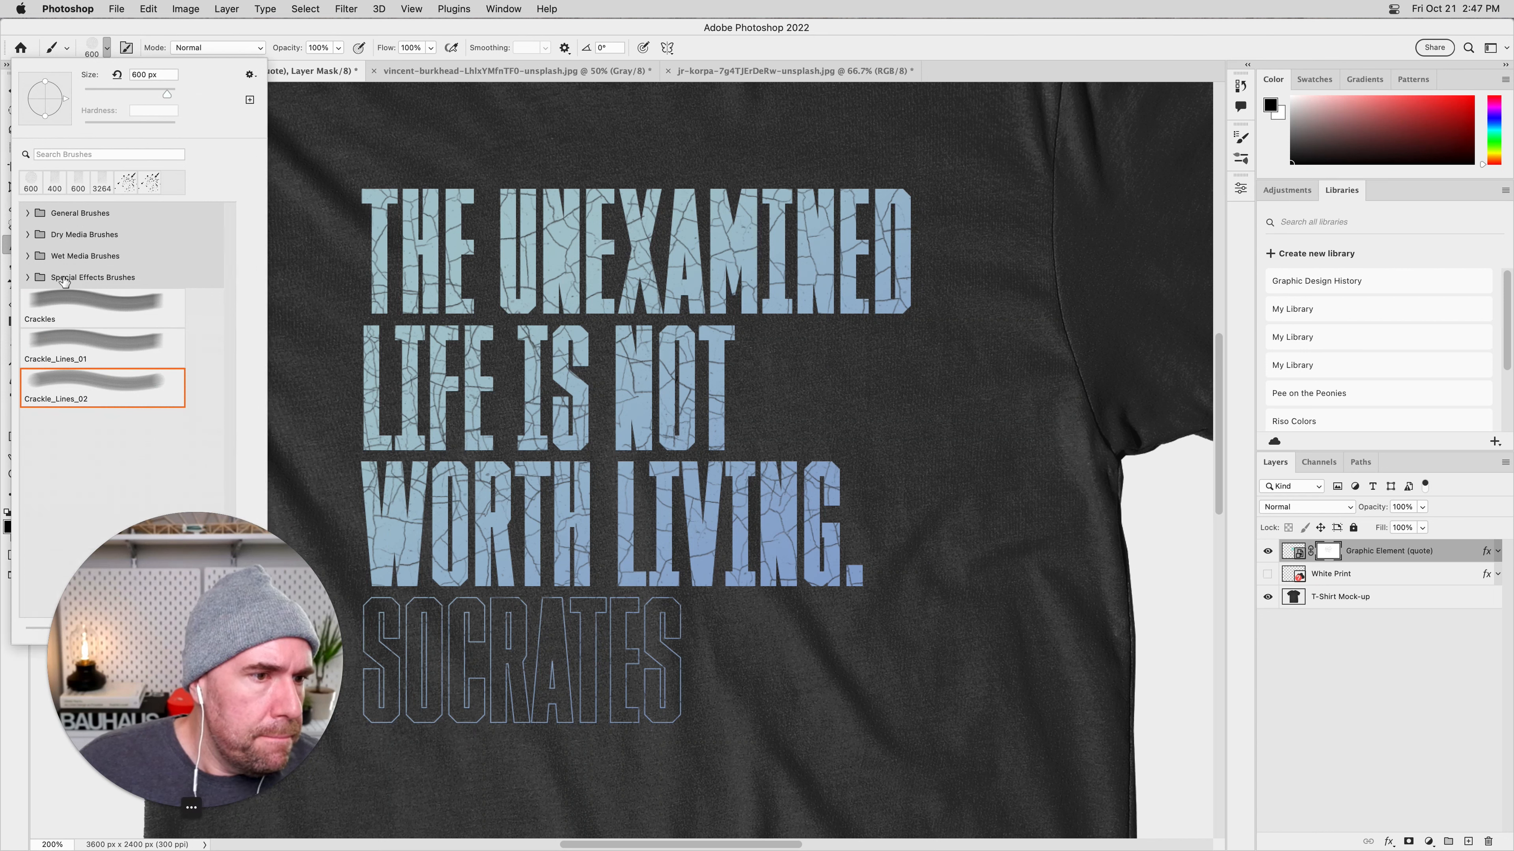
pyautogui.click(28, 214)
pyautogui.click(110, 280)
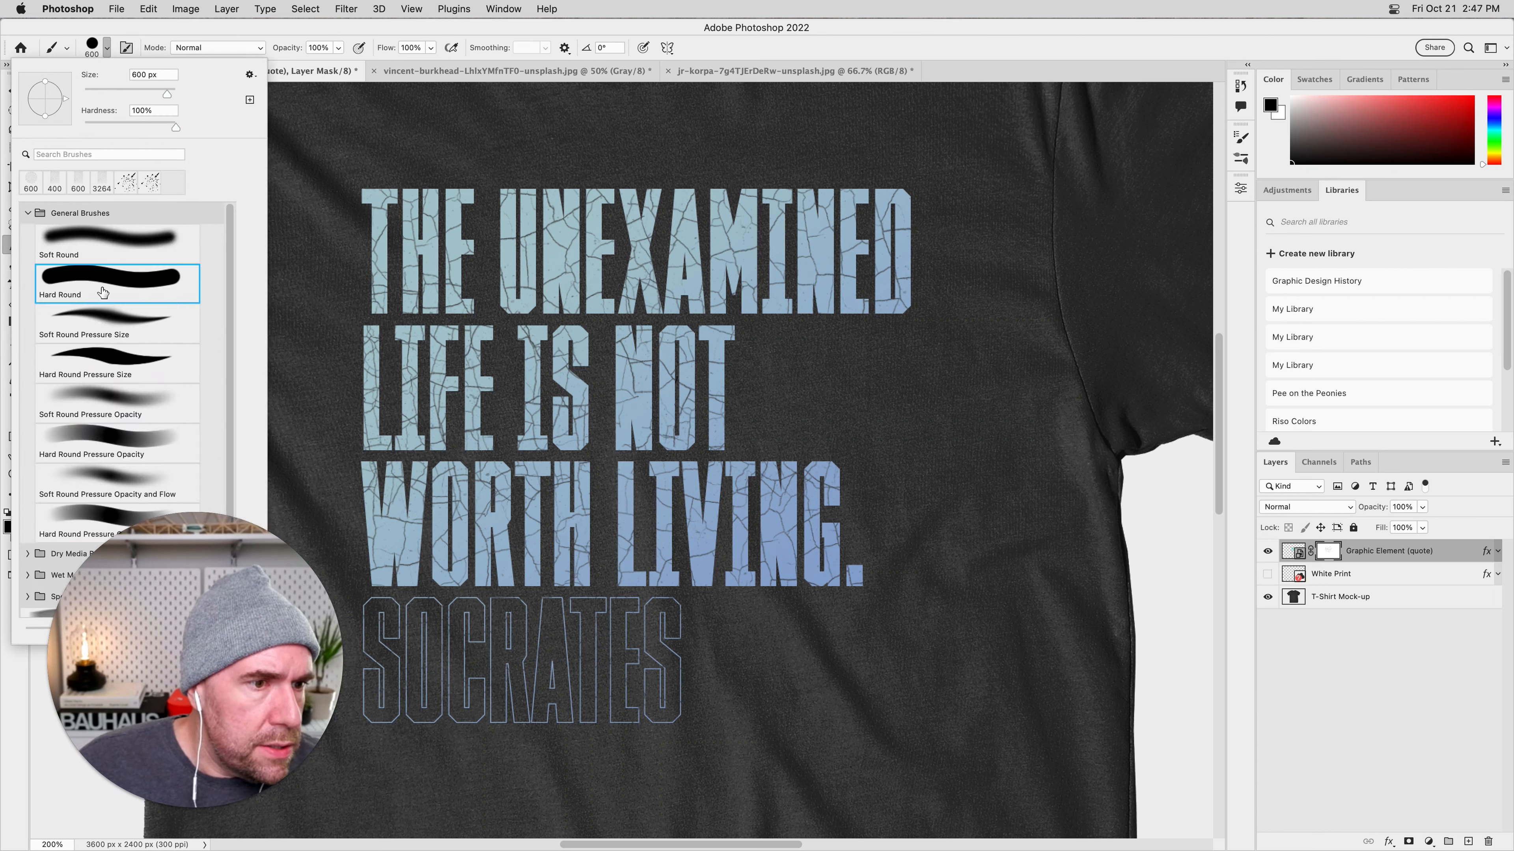
pyautogui.moveTo(1053, 268); pyautogui.dragTo(928, 275)
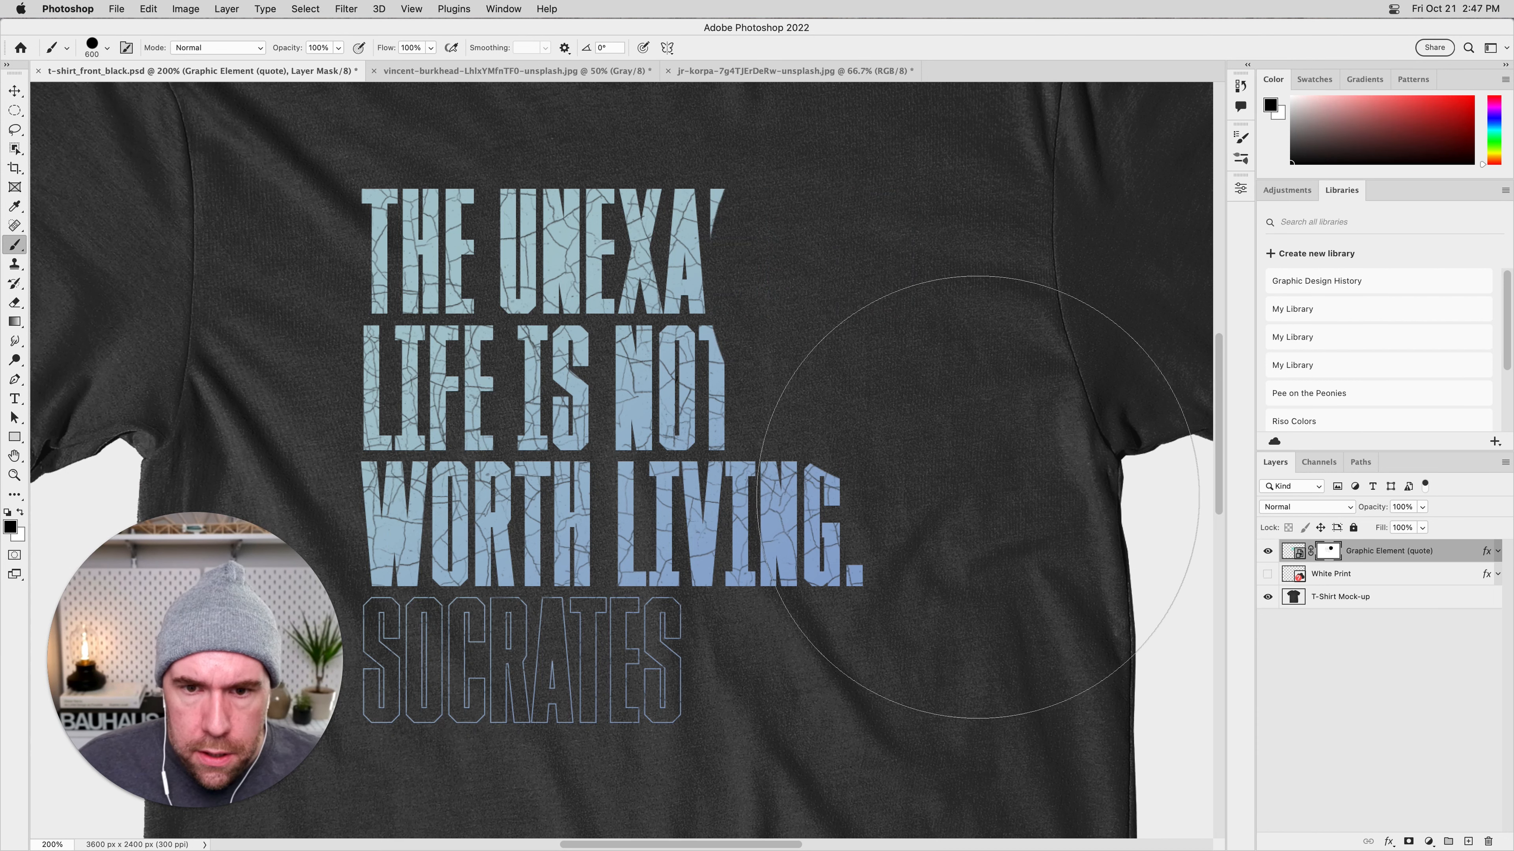
pyautogui.click(983, 458)
pyautogui.moveTo(888, 349)
pyautogui.mouseDown()
pyautogui.moveTo(820, 301)
pyautogui.moveTo(916, 325)
pyautogui.moveTo(948, 432)
pyautogui.moveTo(901, 481)
pyautogui.mouseUp()
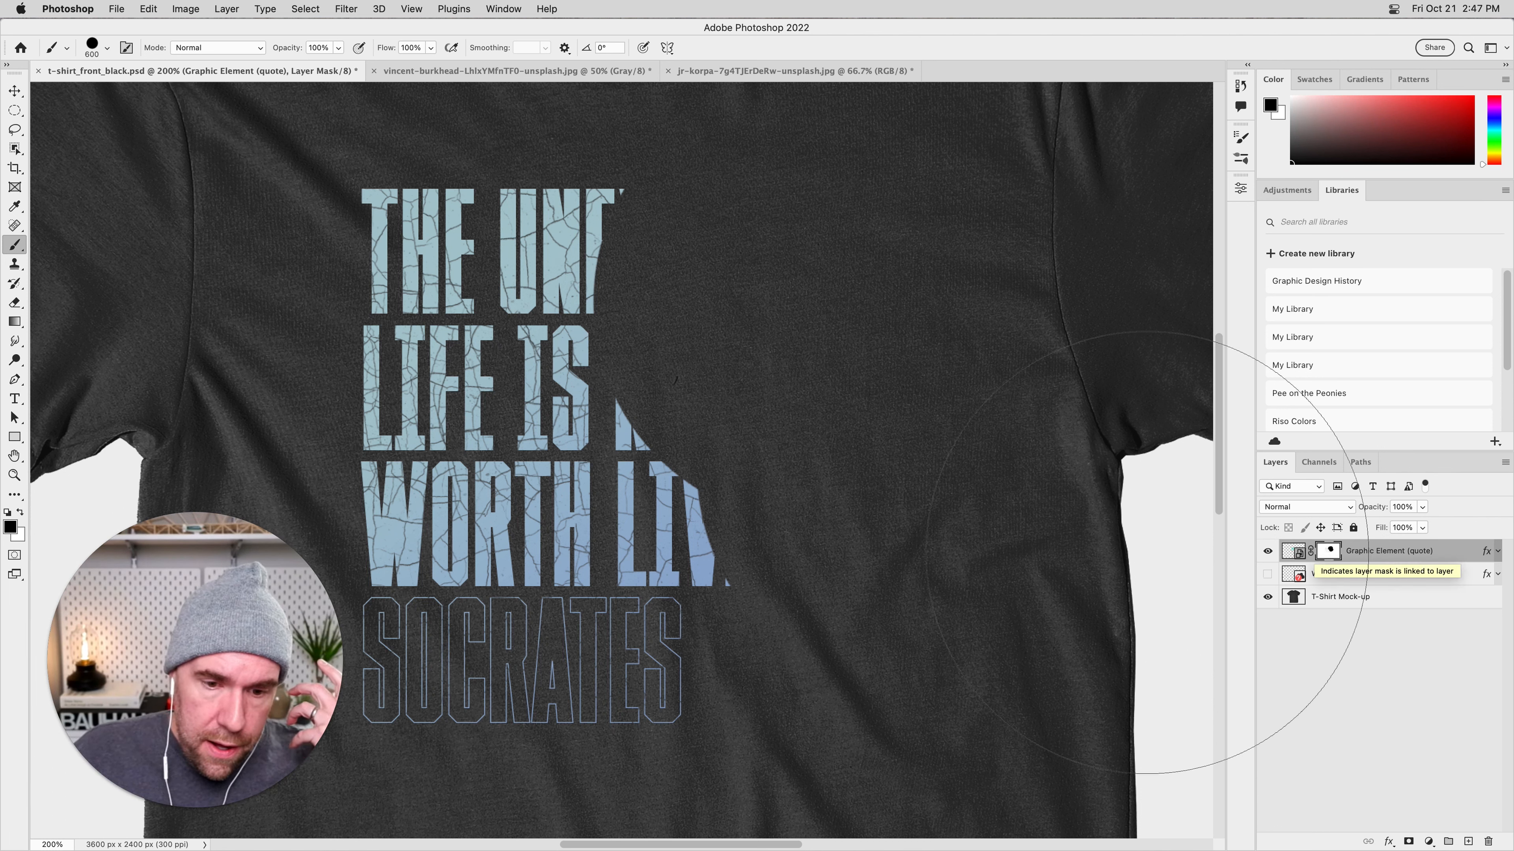
pyautogui.moveTo(892, 517)
pyautogui.mouseDown()
pyautogui.moveTo(862, 507)
pyautogui.moveTo(865, 456)
pyautogui.moveTo(821, 442)
pyautogui.mouseUp()
# Reduce the Hard Round brush to 70 px in stages and mask out the rest of LIVING and the SOCRATES line.
pyautogui.press('[')
pyautogui.press('[')
pyautogui.press('[')
pyautogui.press('[')
pyautogui.press('[')
pyautogui.press('[')
pyautogui.press('[')
pyautogui.press('[')
pyautogui.moveTo(686, 501)
pyautogui.mouseDown()
pyautogui.moveTo(642, 514)
pyautogui.moveTo(651, 542)
pyautogui.moveTo(629, 534)
pyautogui.mouseUp()
pyautogui.press('[')
pyautogui.press('[')
pyautogui.press('[')
pyautogui.press('[')
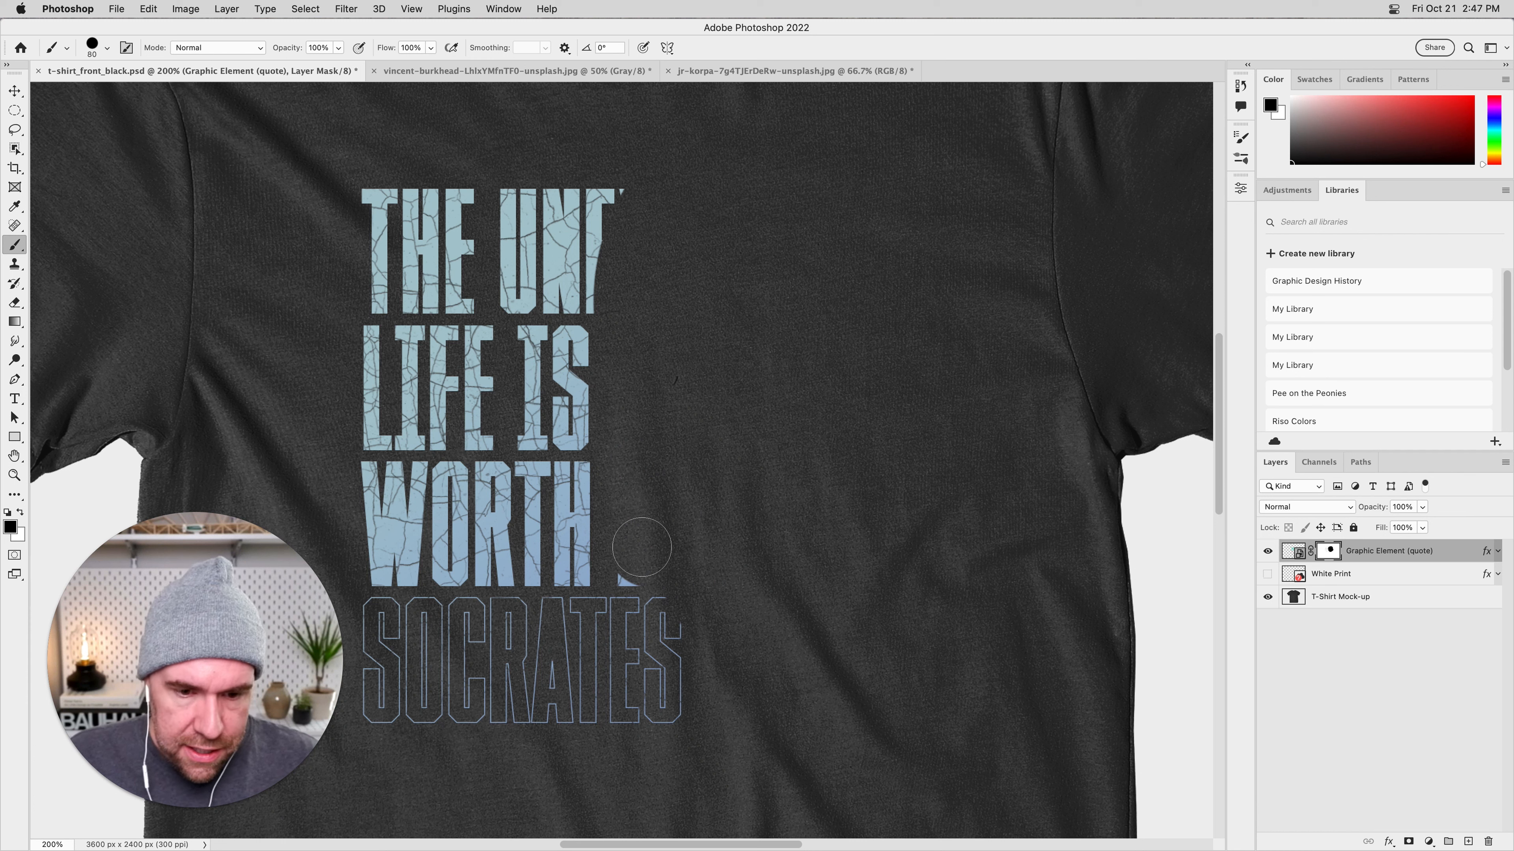
pyautogui.moveTo(360, 618)
pyautogui.mouseDown()
pyautogui.moveTo(612, 618)
pyautogui.moveTo(654, 642)
pyautogui.moveTo(363, 662)
pyautogui.moveTo(686, 677)
pyautogui.moveTo(439, 700)
pyautogui.moveTo(618, 720)
pyautogui.moveTo(392, 680)
pyautogui.mouseUp()
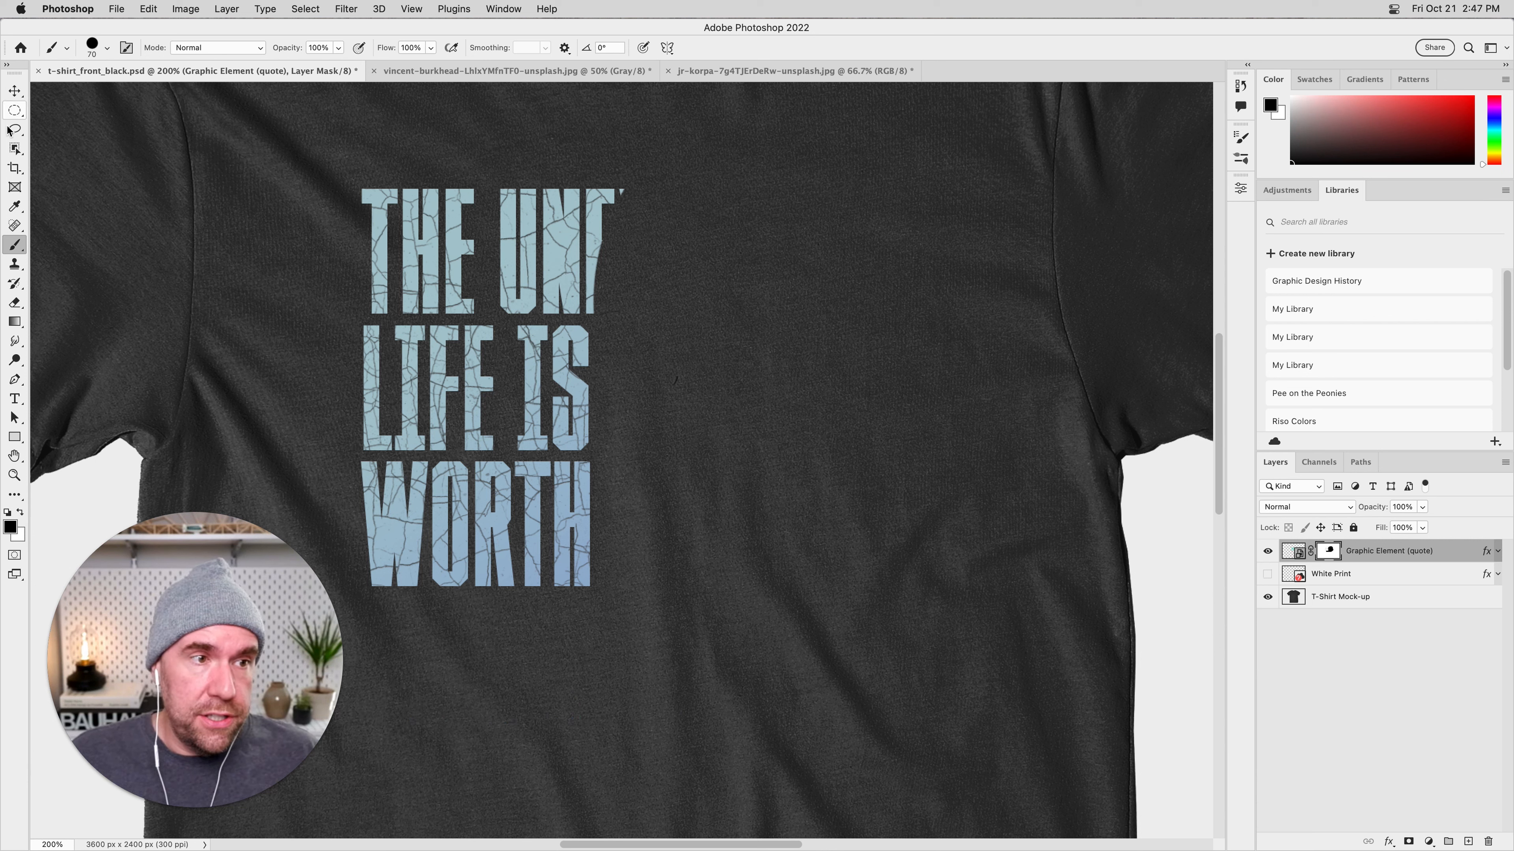
# Select the word THE with the Rectangular Marquee Tool and invert the selection to cover everything else.
pyautogui.click(16, 111)
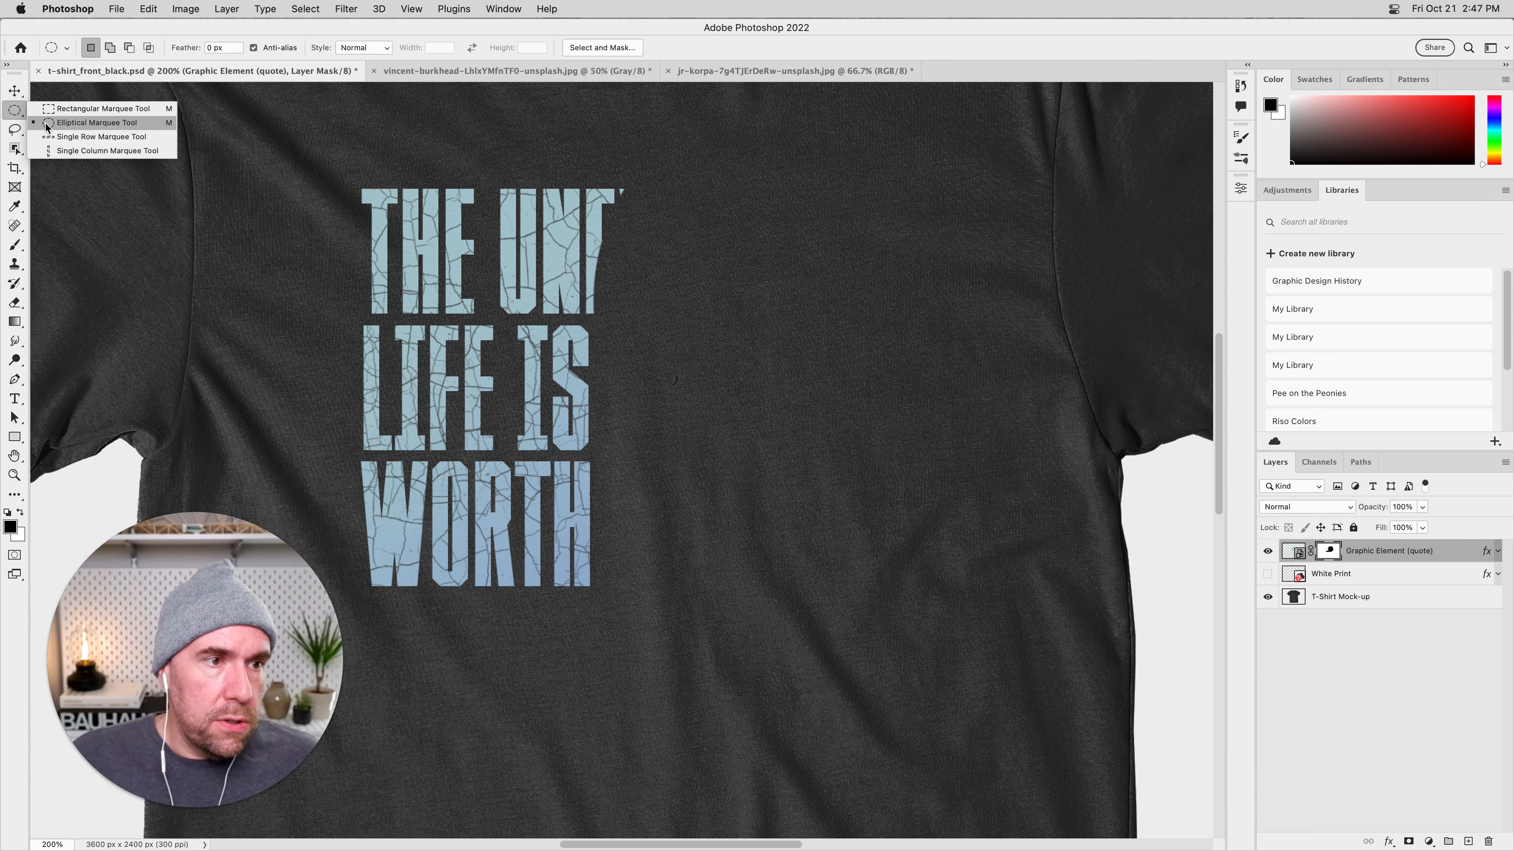
pyautogui.click(66, 110)
pyautogui.moveTo(352, 182); pyautogui.dragTo(489, 318)
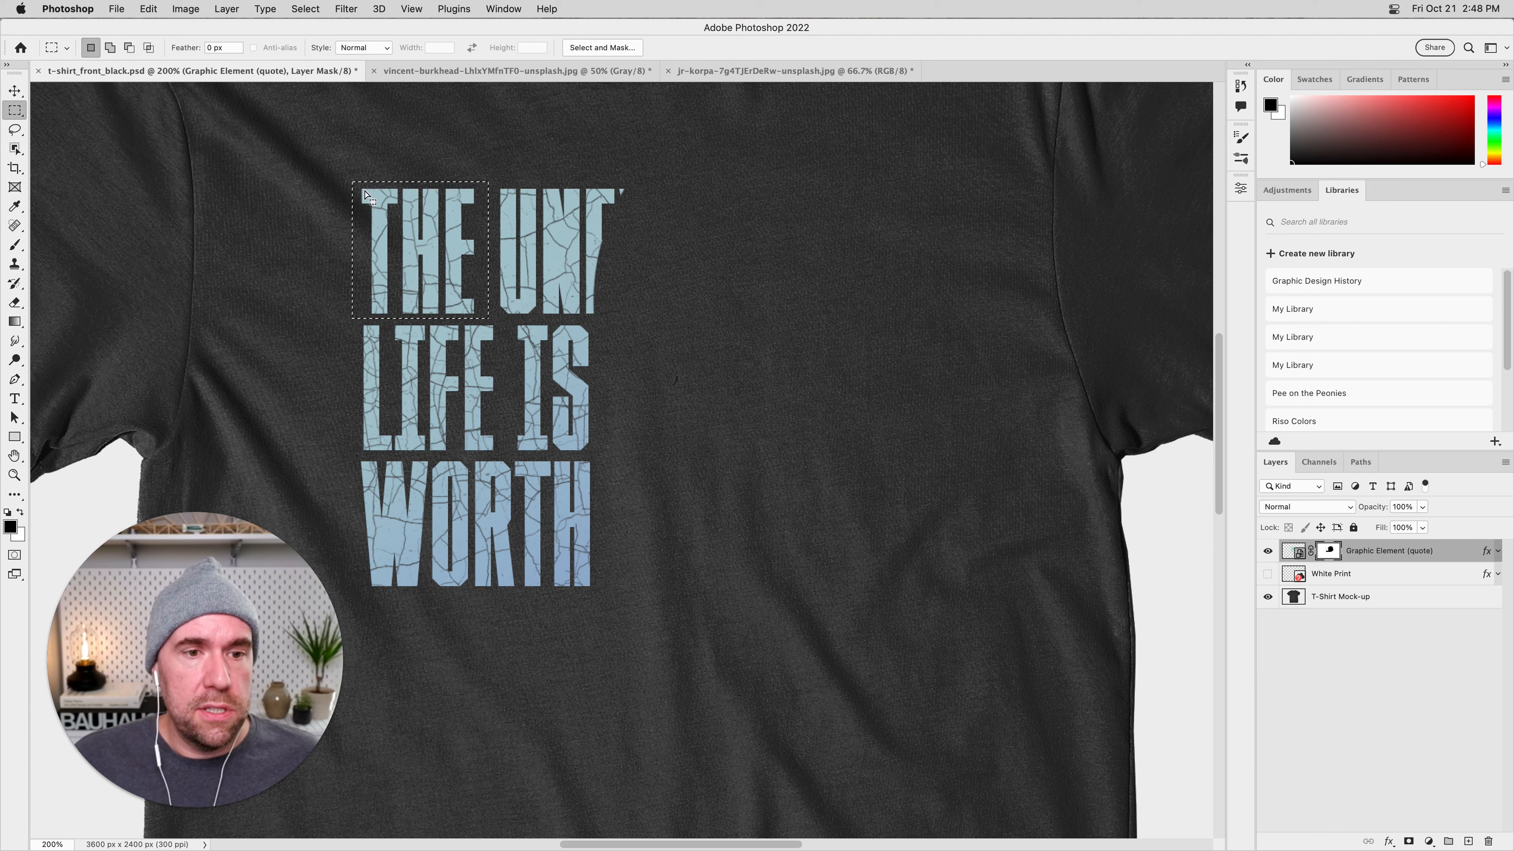
pyautogui.click(304, 9)
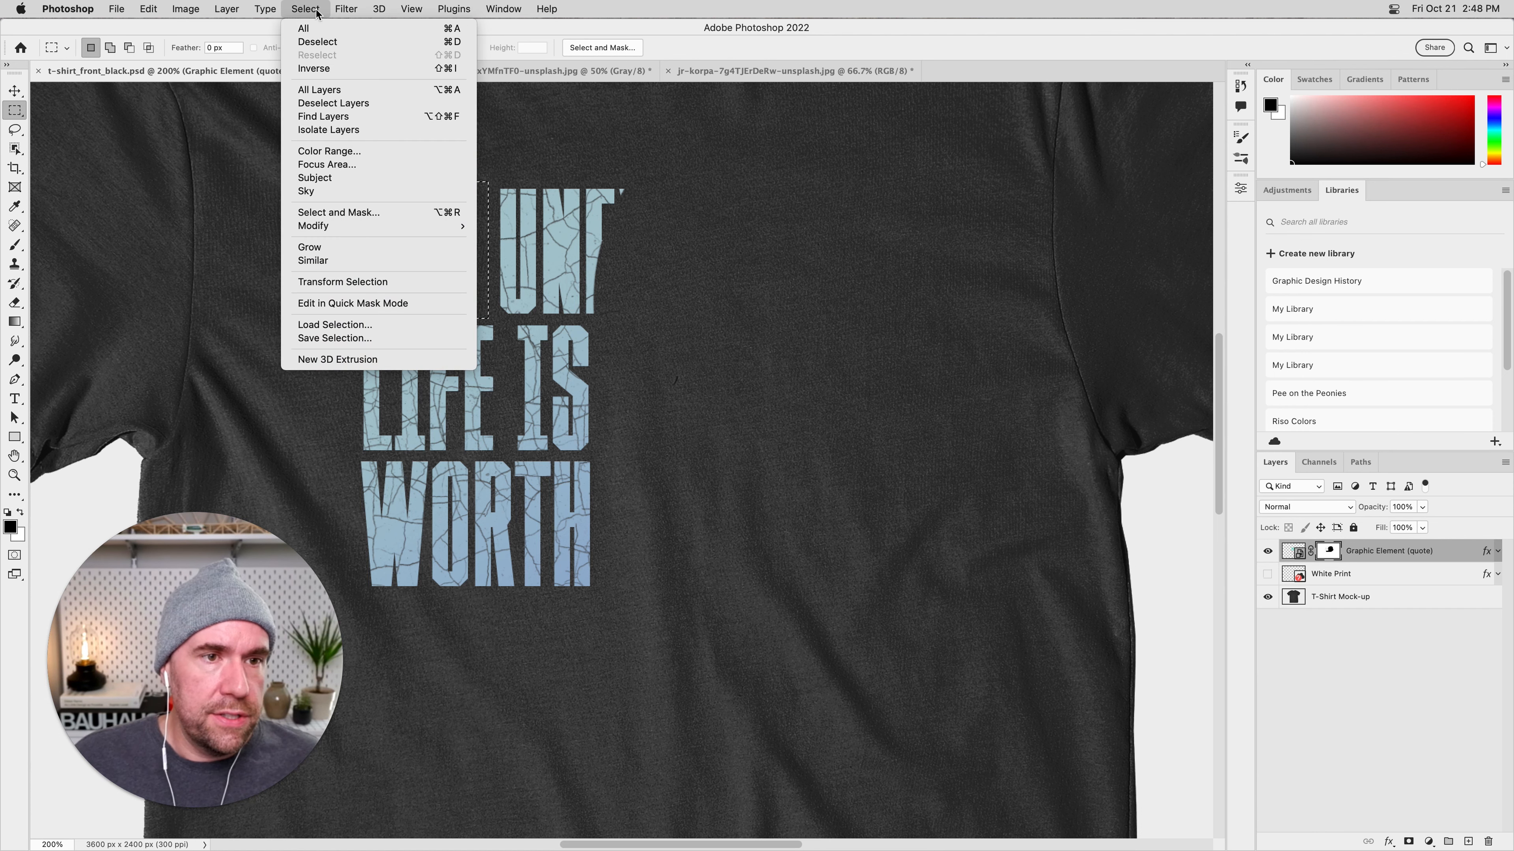
pyautogui.click(316, 62)
pyautogui.press('super+minus')
pyautogui.press('super+minus')
pyautogui.press('super+minus')
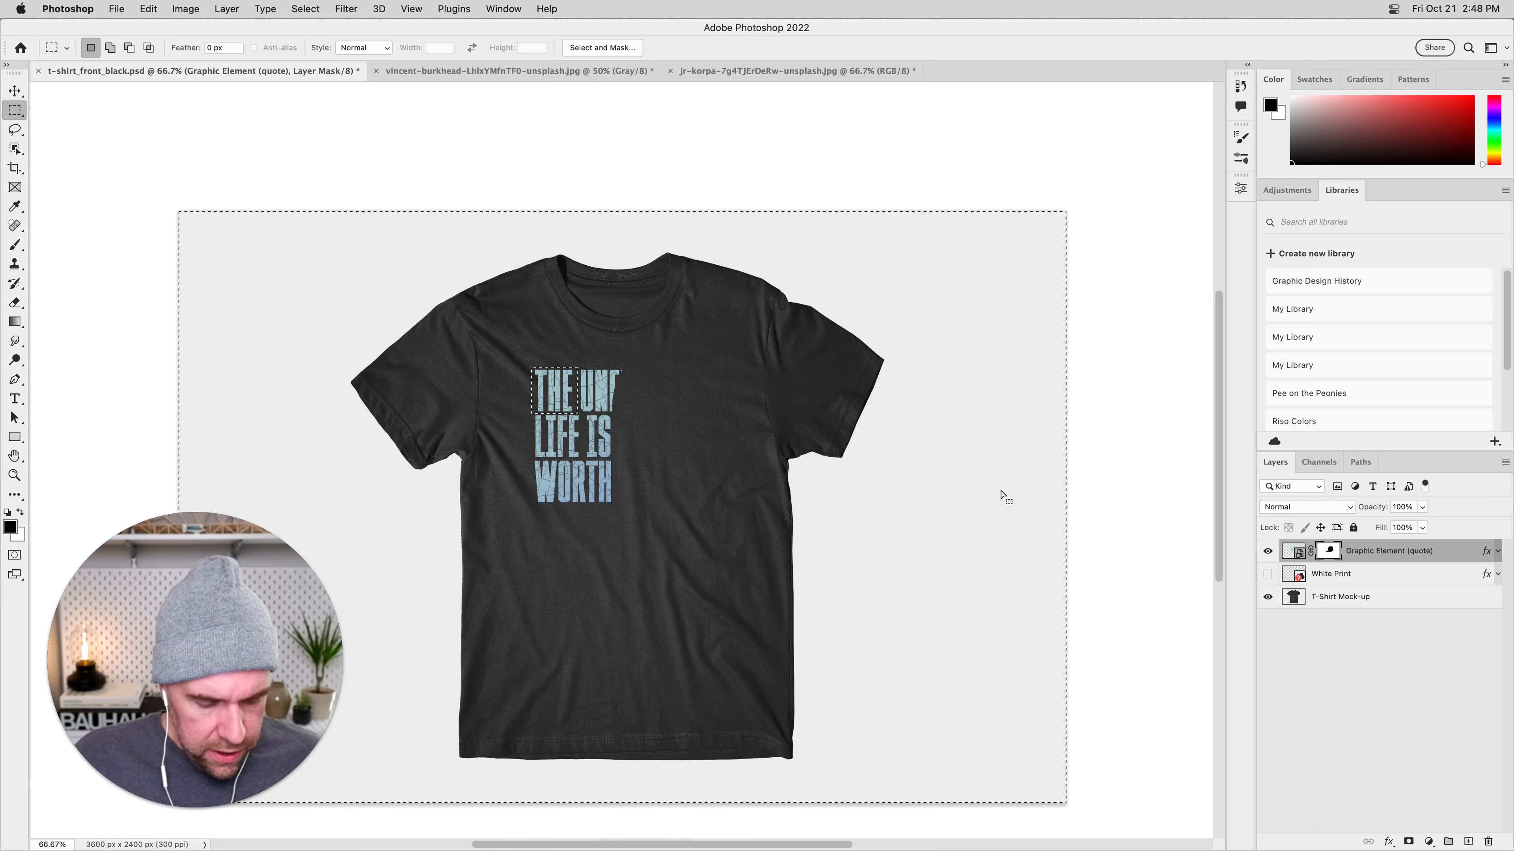
# Fill the inverted selection on the quote's layer mask with black and clear the selection.
pyautogui.press('alt')
pyautogui.hotkey('alt', 'BackSpace')
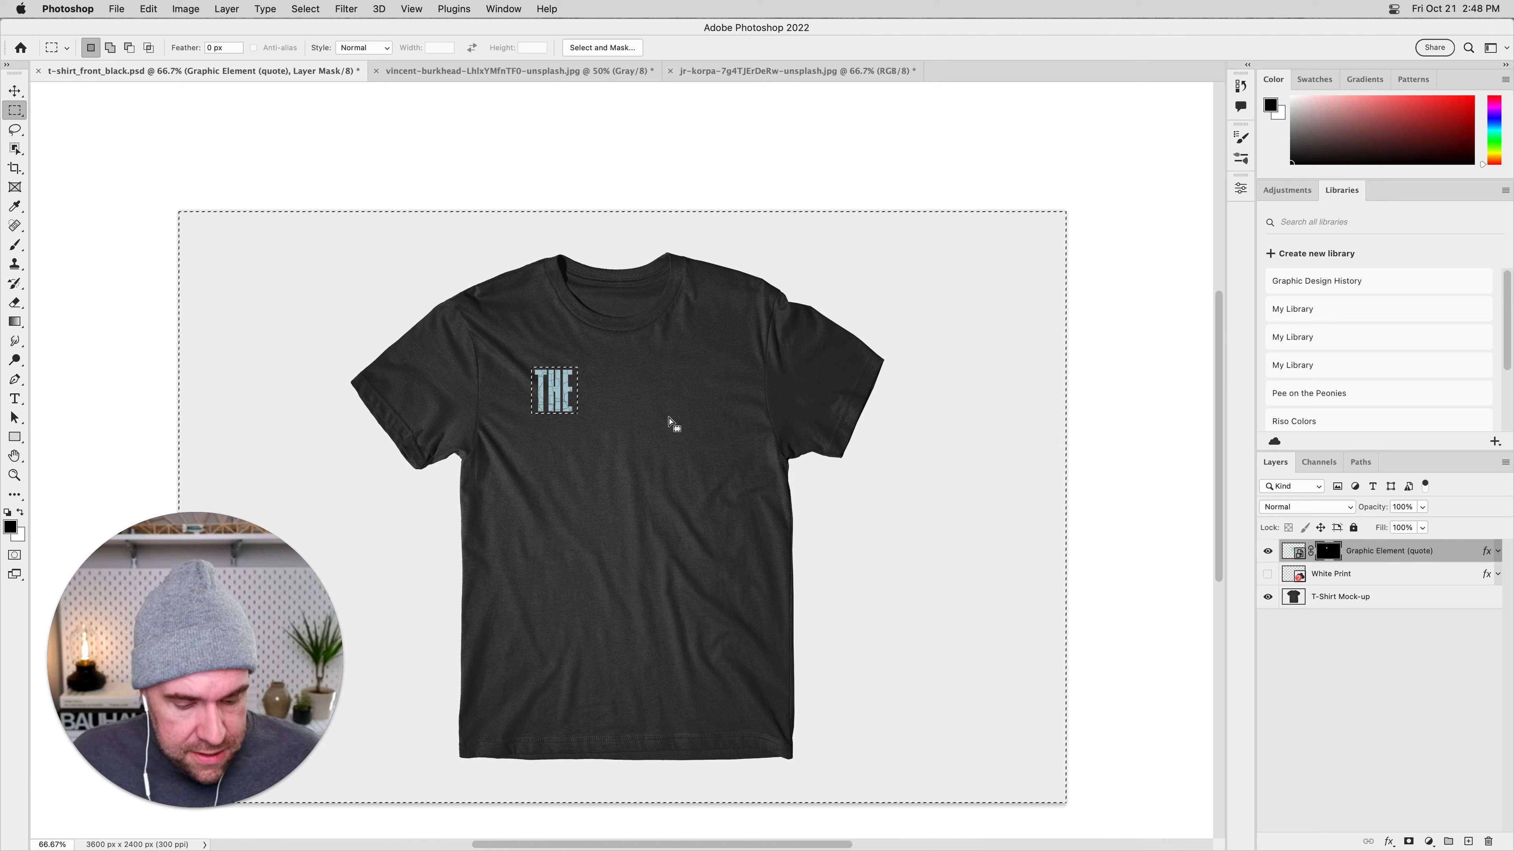
pyautogui.hotkey('ctrl', 'd')
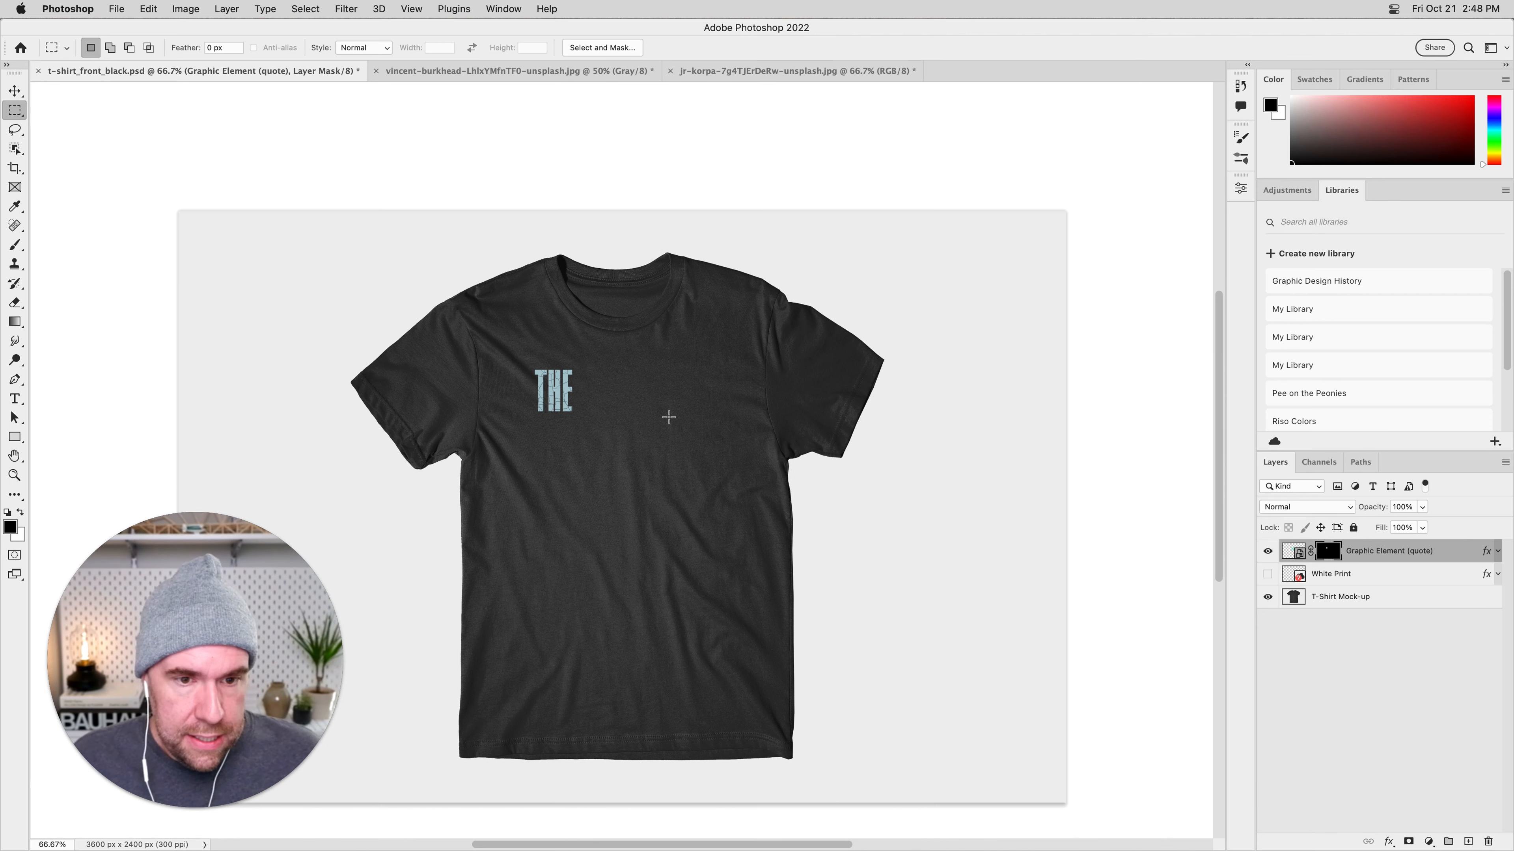
# Enlarge the brush to 150 px and swap the foreground and background colours between black and white.
pyautogui.press('b')
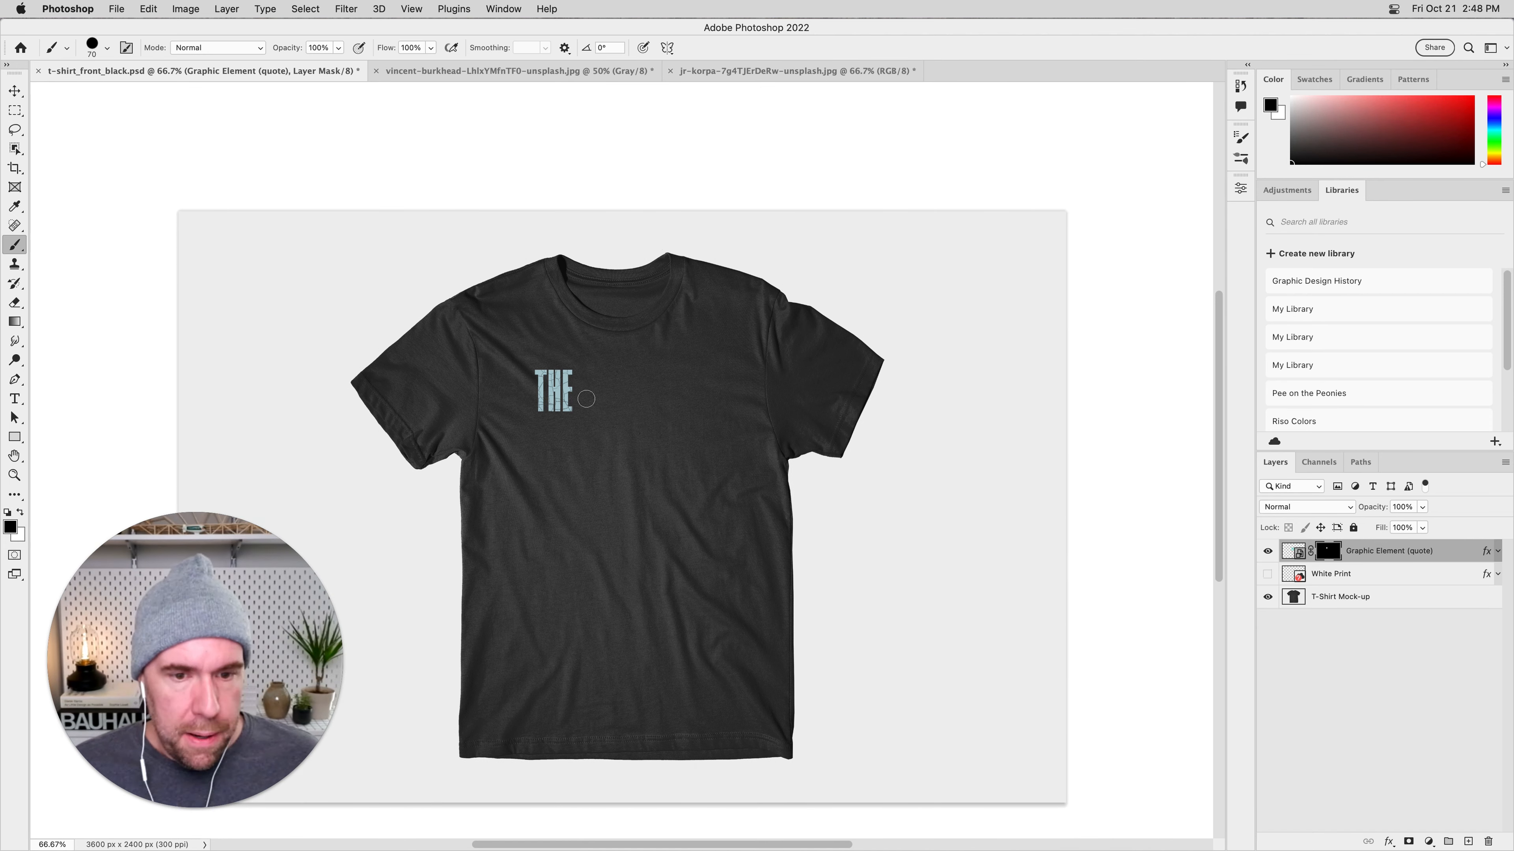
pyautogui.press(']')
pyautogui.press(']')
pyautogui.press(']')
pyautogui.press(']')
pyautogui.press(']')
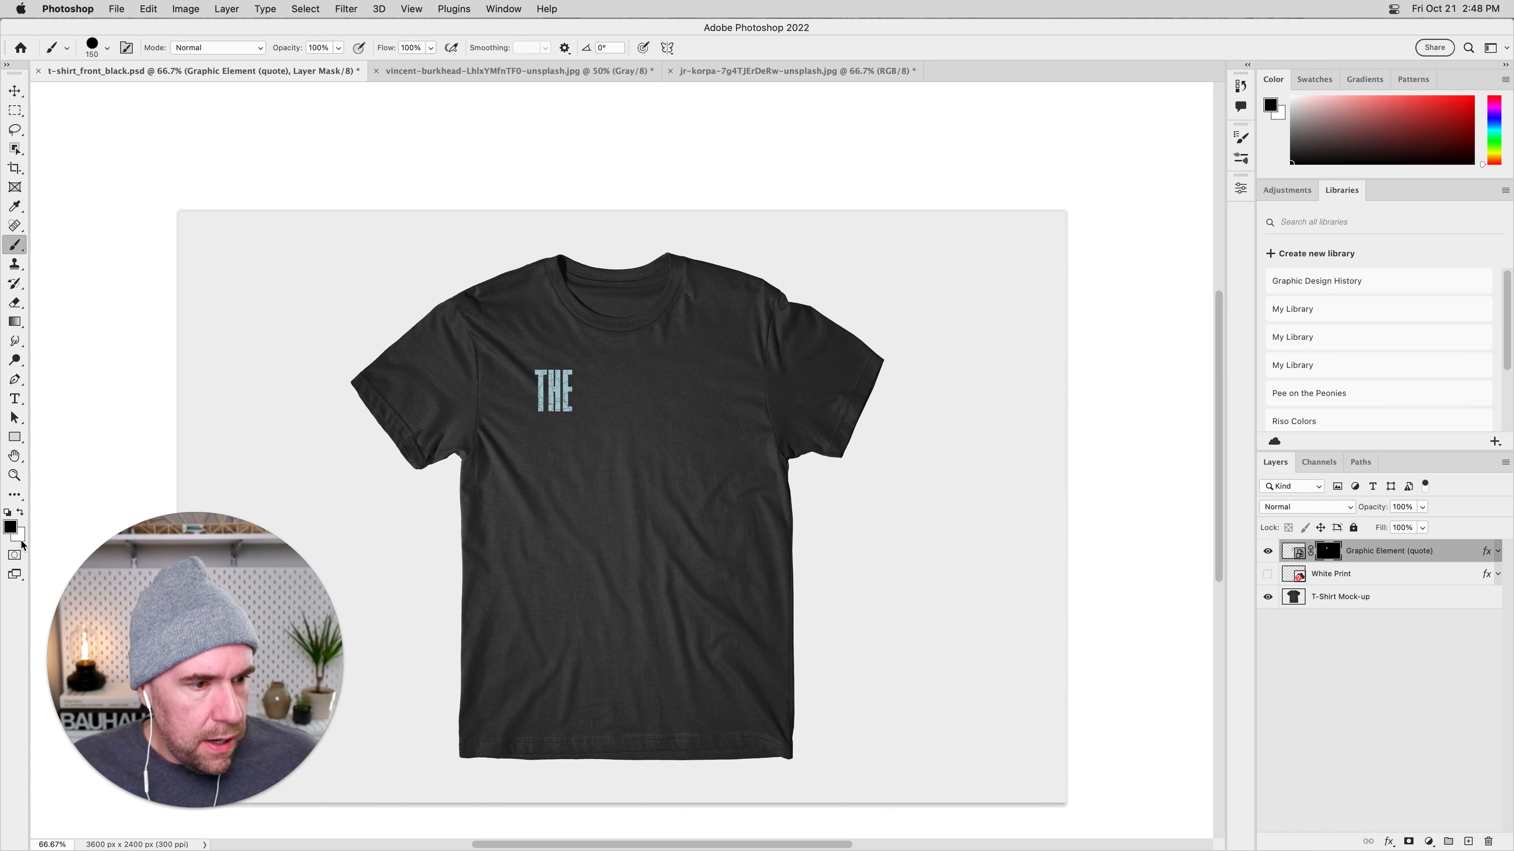
pyautogui.click(21, 514)
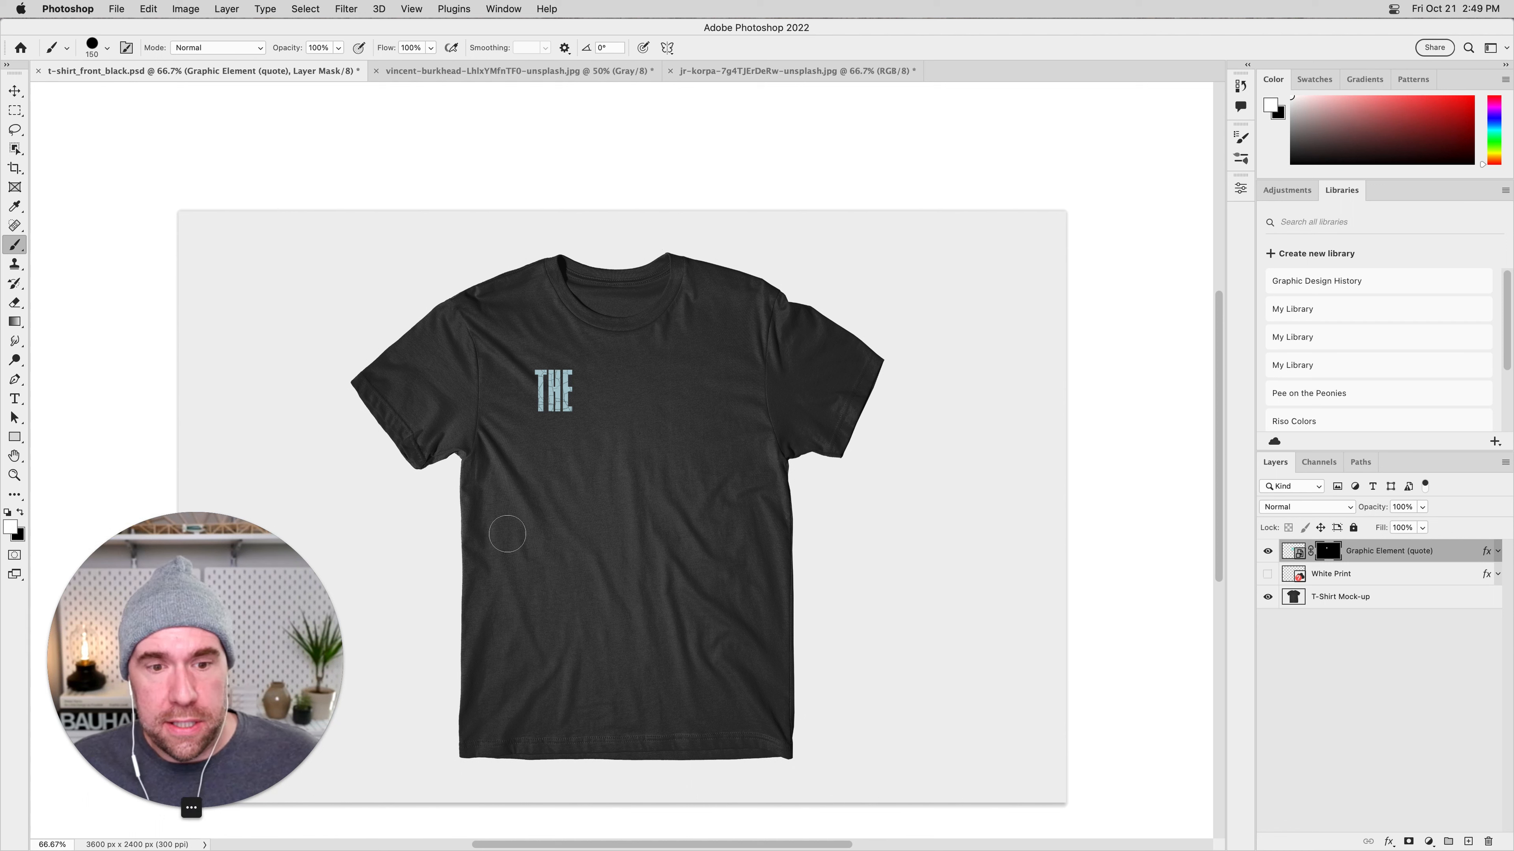
pyautogui.press('x')
pyautogui.press('x')
pyautogui.press('x')
pyautogui.press('x')
pyautogui.press('x')
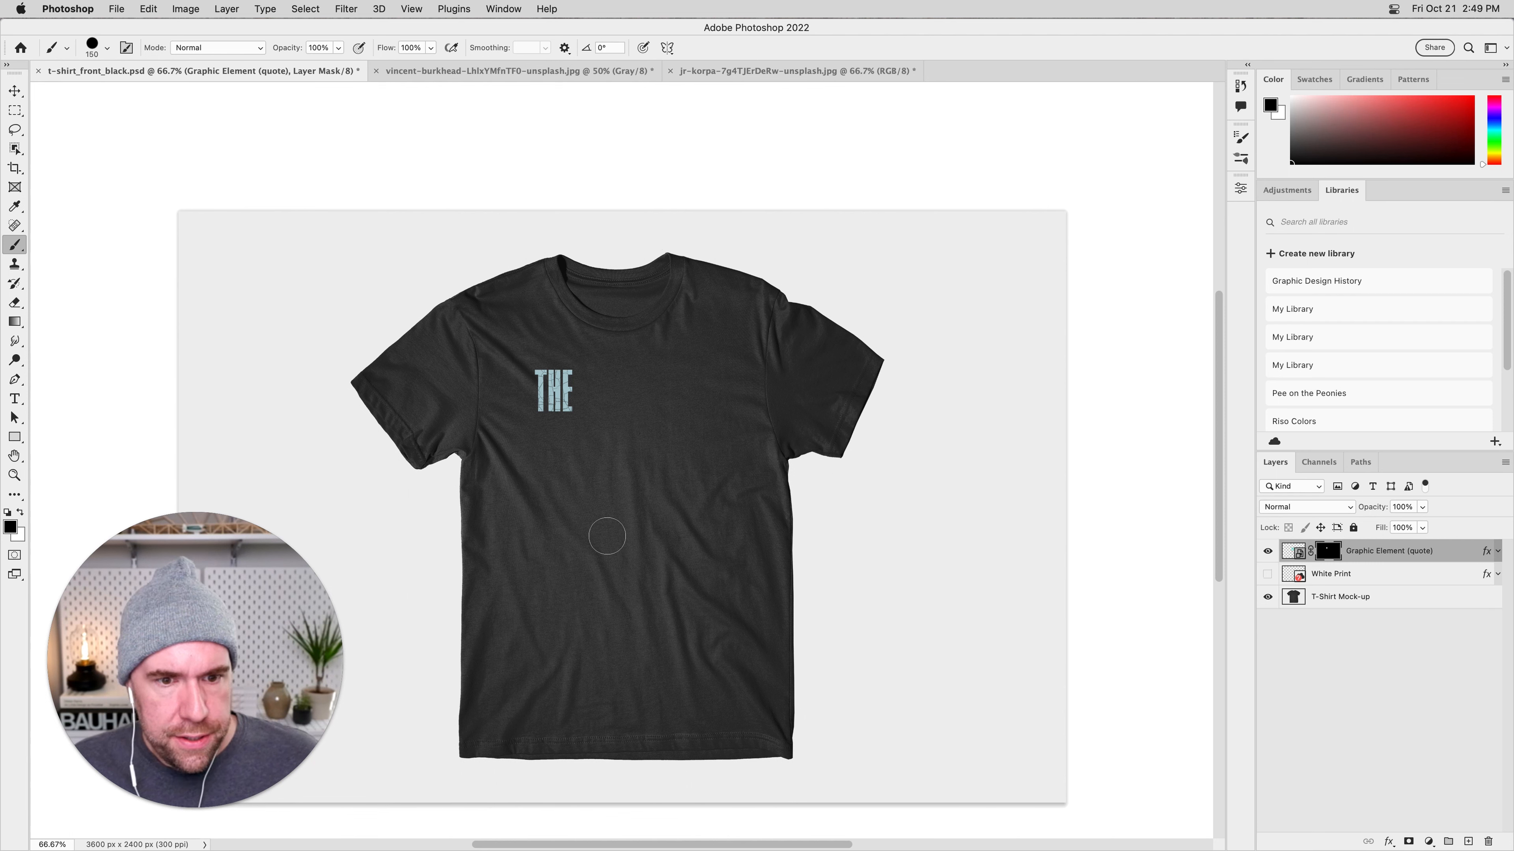
# Choose a mid-grey foreground colour in the Color Picker and return to the Brush tool.
pyautogui.click(10, 527)
pyautogui.moveTo(1146, 507)
pyautogui.mouseDown()
pyautogui.moveTo(1243, 464)
pyautogui.moveTo(1293, 568)
pyautogui.mouseUp()
pyautogui.press('Return')
pyautogui.press('b')
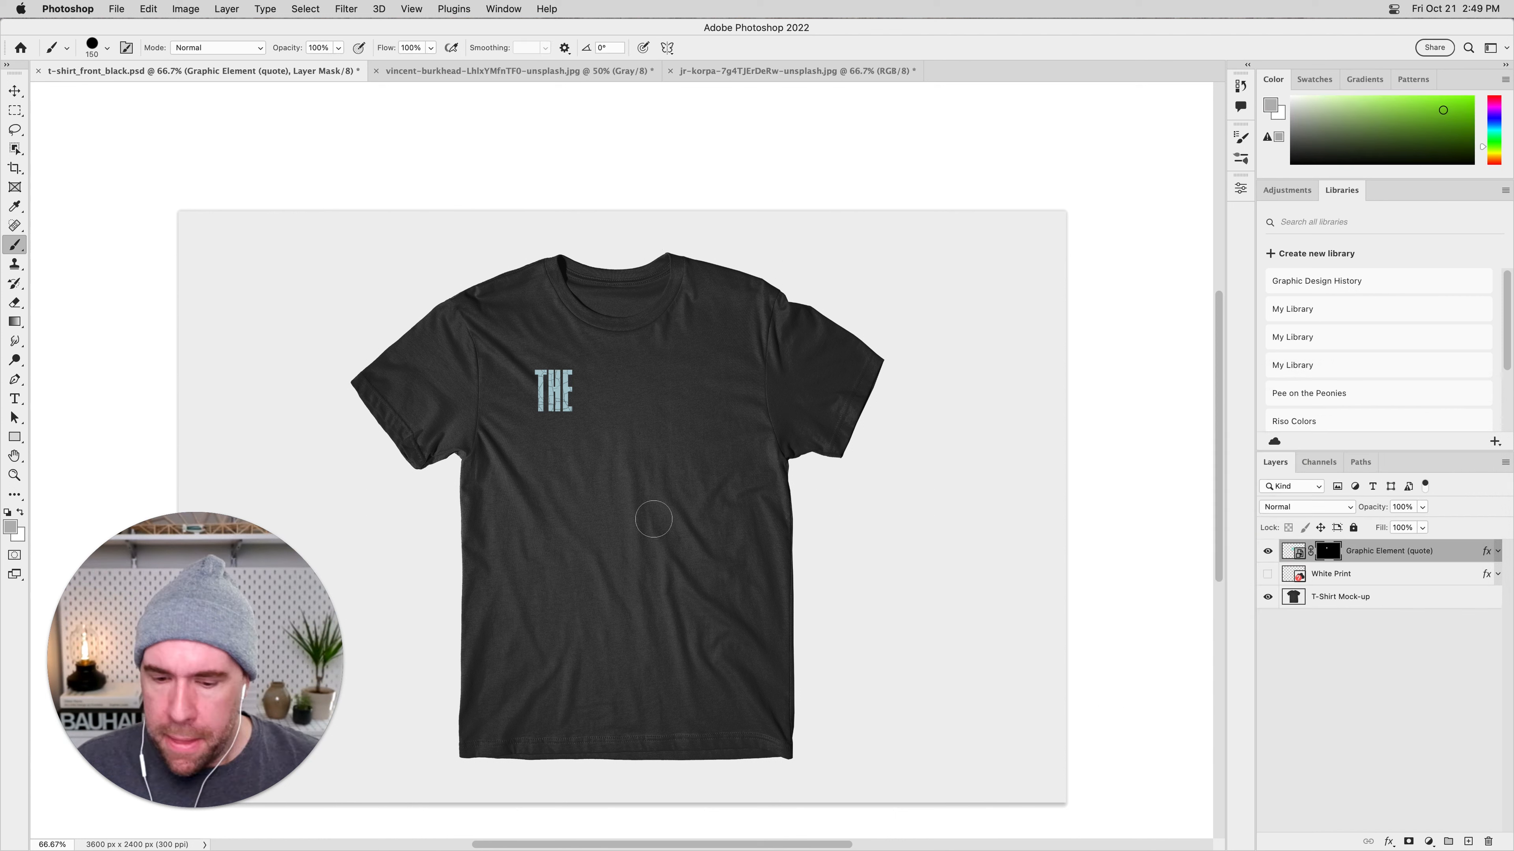
# Paint white on the quote's layer mask to bring back every line, and fill the whole mask with white.
pyautogui.press('x')
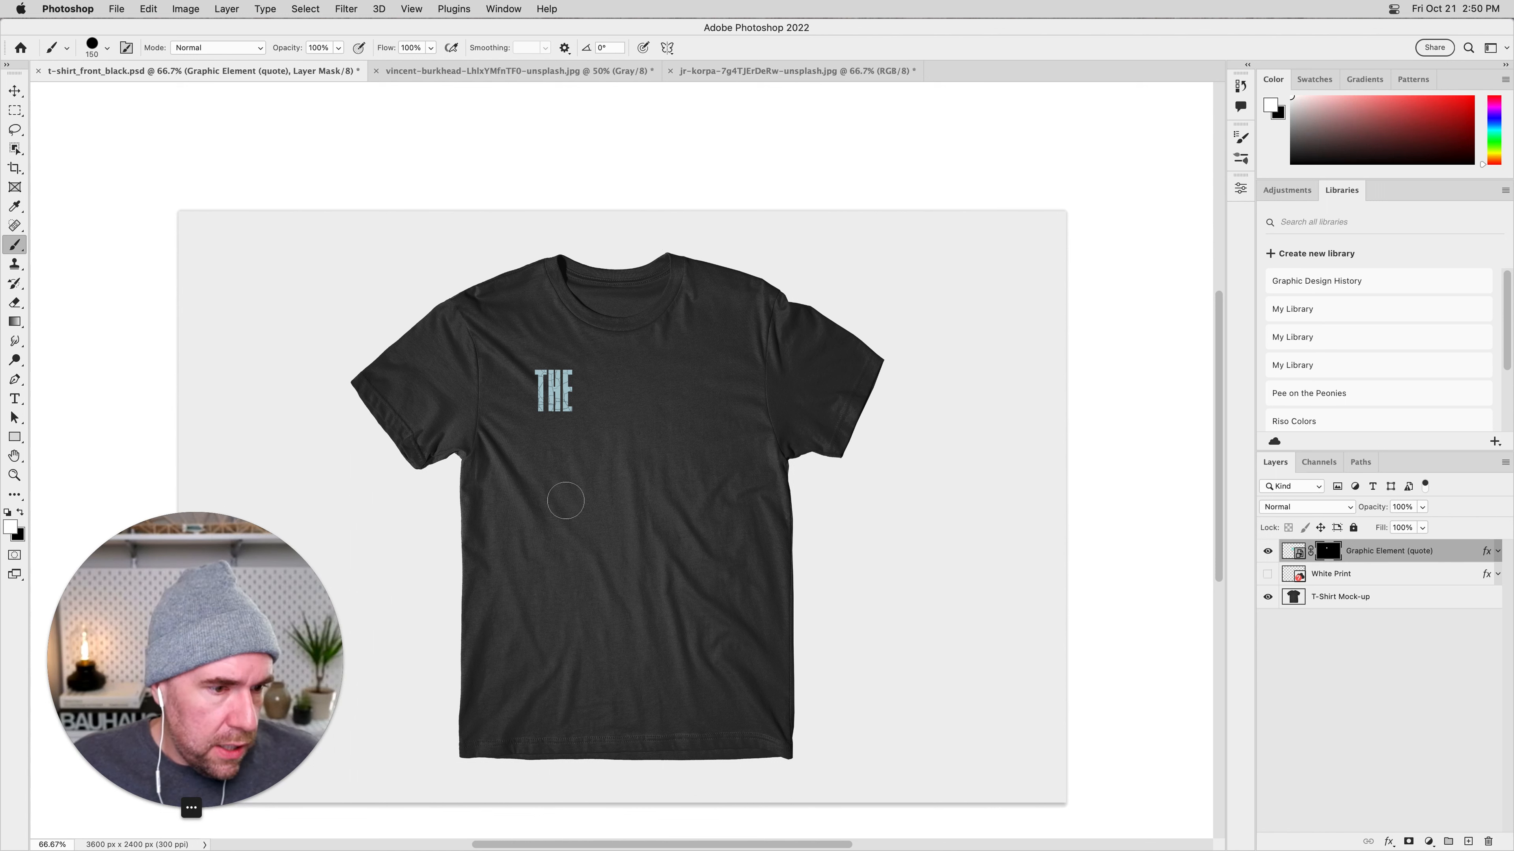
pyautogui.moveTo(575, 418)
pyautogui.mouseDown()
pyautogui.moveTo(624, 371)
pyautogui.moveTo(629, 391)
pyautogui.moveTo(601, 413)
pyautogui.moveTo(633, 416)
pyautogui.moveTo(587, 451)
pyautogui.moveTo(534, 421)
pyautogui.moveTo(538, 454)
pyautogui.moveTo(598, 474)
pyautogui.moveTo(649, 424)
pyautogui.moveTo(648, 386)
pyautogui.moveTo(670, 377)
pyautogui.moveTo(706, 400)
pyautogui.moveTo(735, 388)
pyautogui.moveTo(709, 365)
pyautogui.moveTo(534, 370)
pyautogui.moveTo(571, 414)
pyautogui.moveTo(706, 418)
pyautogui.moveTo(606, 433)
pyautogui.moveTo(716, 417)
pyautogui.moveTo(655, 449)
pyautogui.moveTo(646, 471)
pyautogui.moveTo(708, 471)
pyautogui.moveTo(690, 500)
pyautogui.moveTo(543, 498)
pyautogui.moveTo(661, 513)
pyautogui.moveTo(567, 517)
pyautogui.moveTo(547, 542)
pyautogui.moveTo(642, 542)
pyautogui.moveTo(557, 543)
pyautogui.mouseUp()
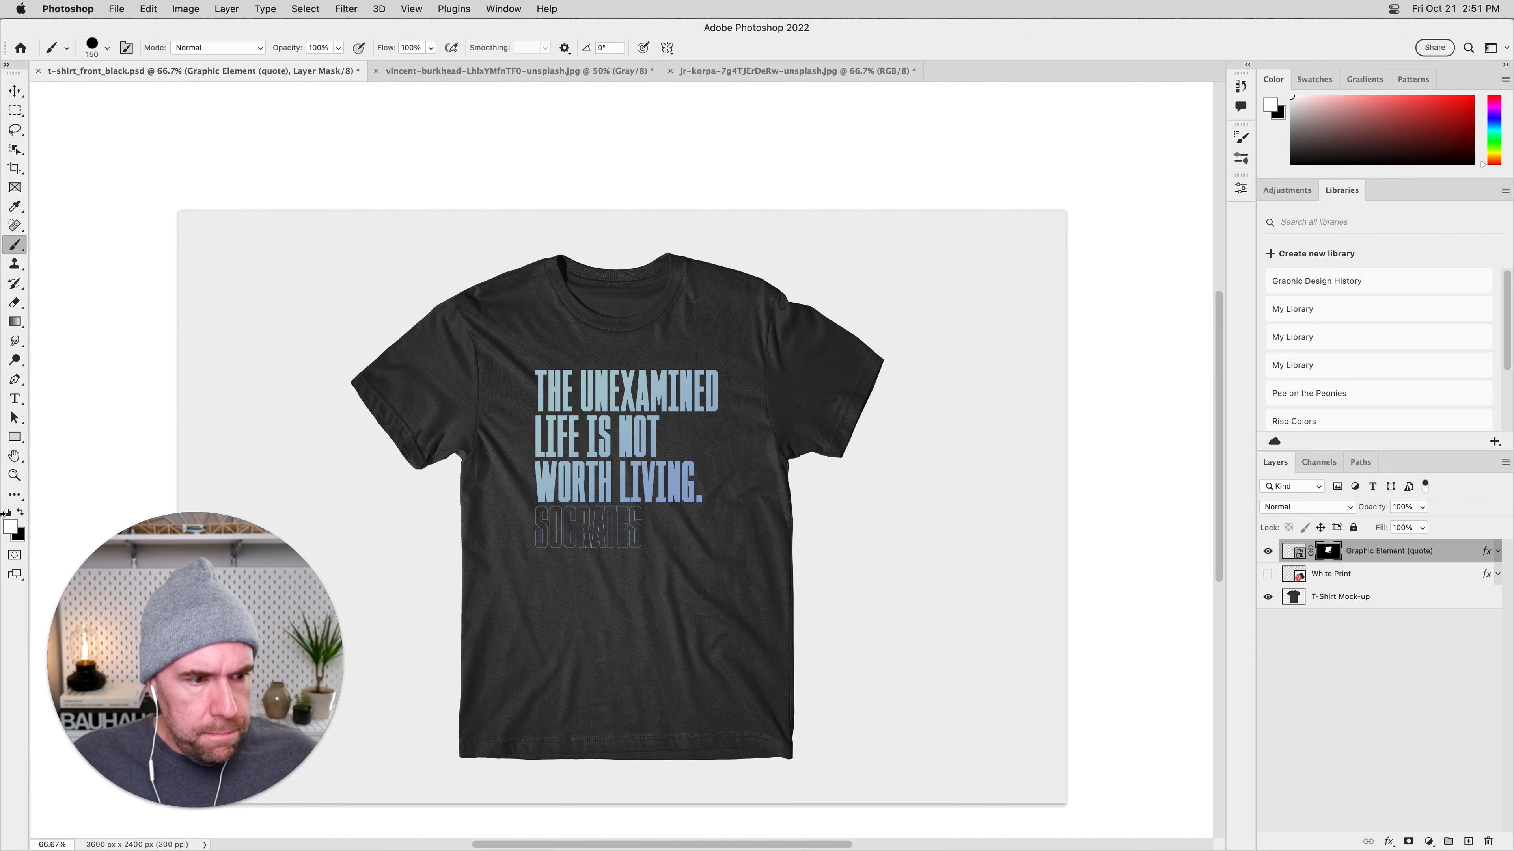
pyautogui.click(11, 527)
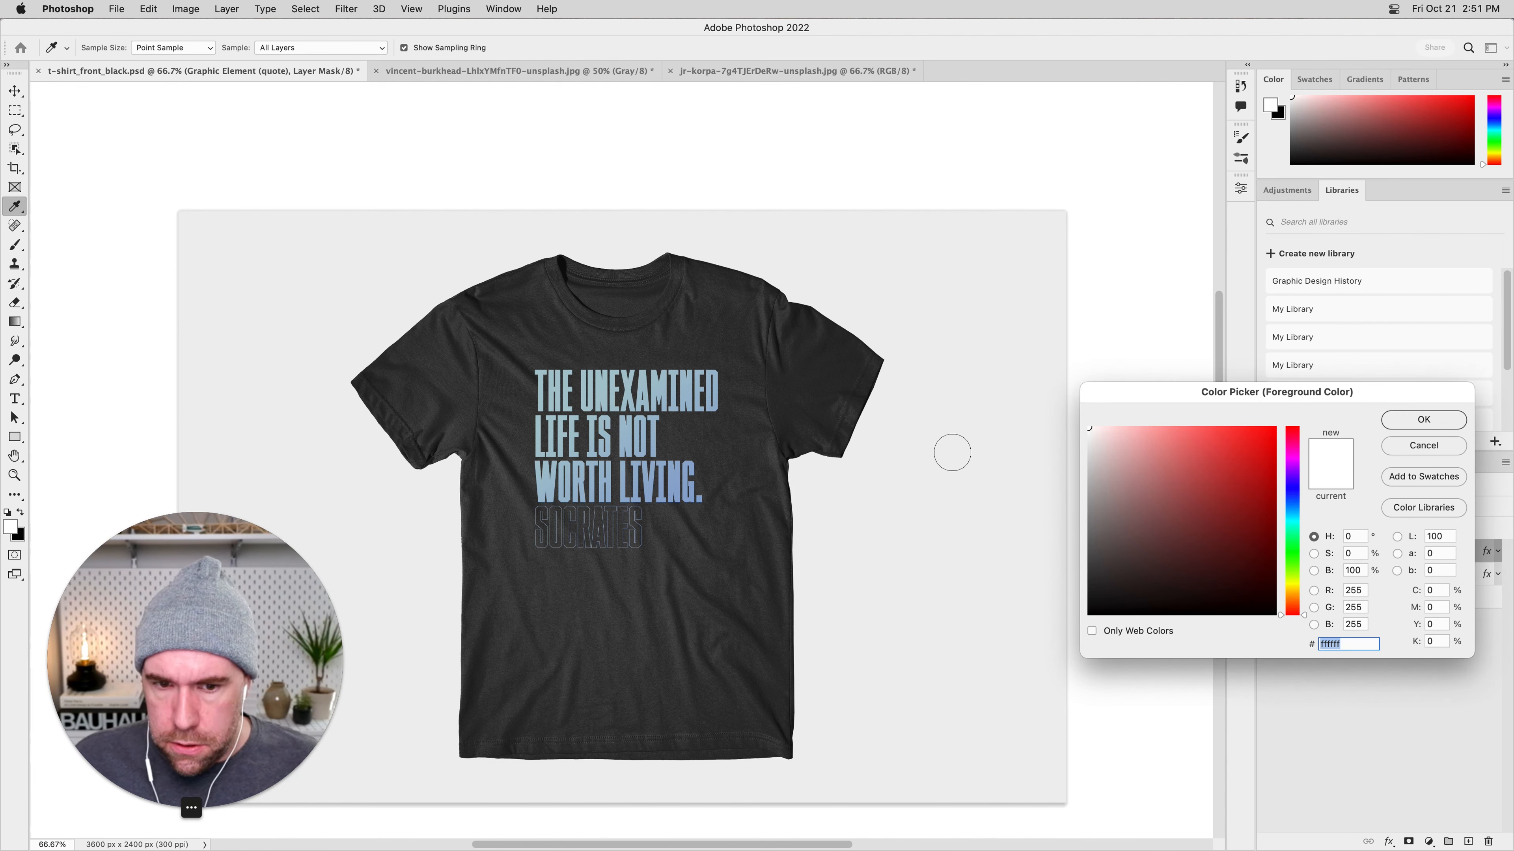
pyautogui.press('Return')
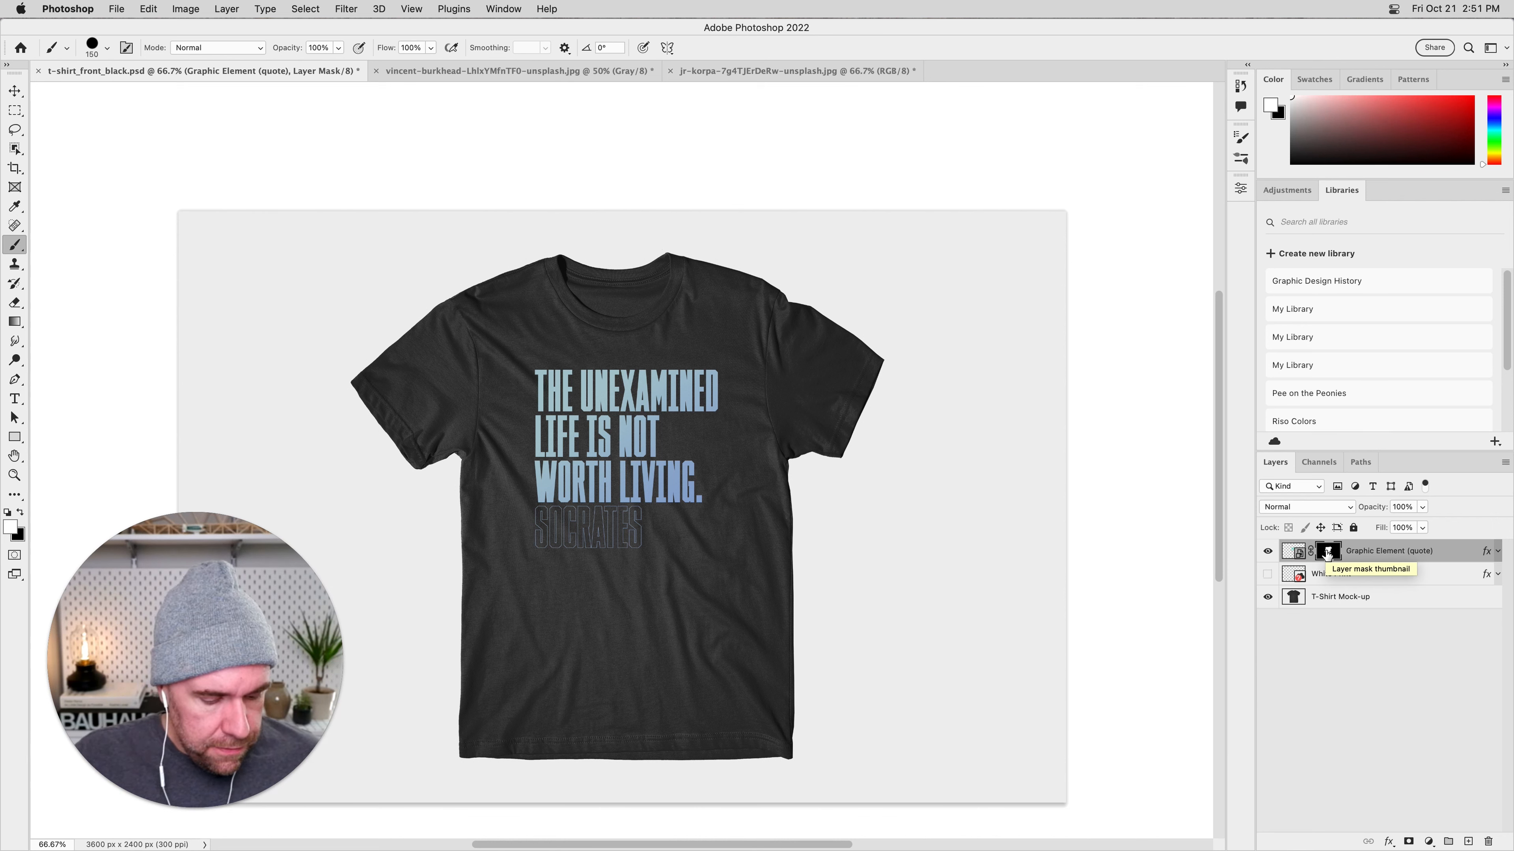
pyautogui.hotkey('alt', 'BackSpace')
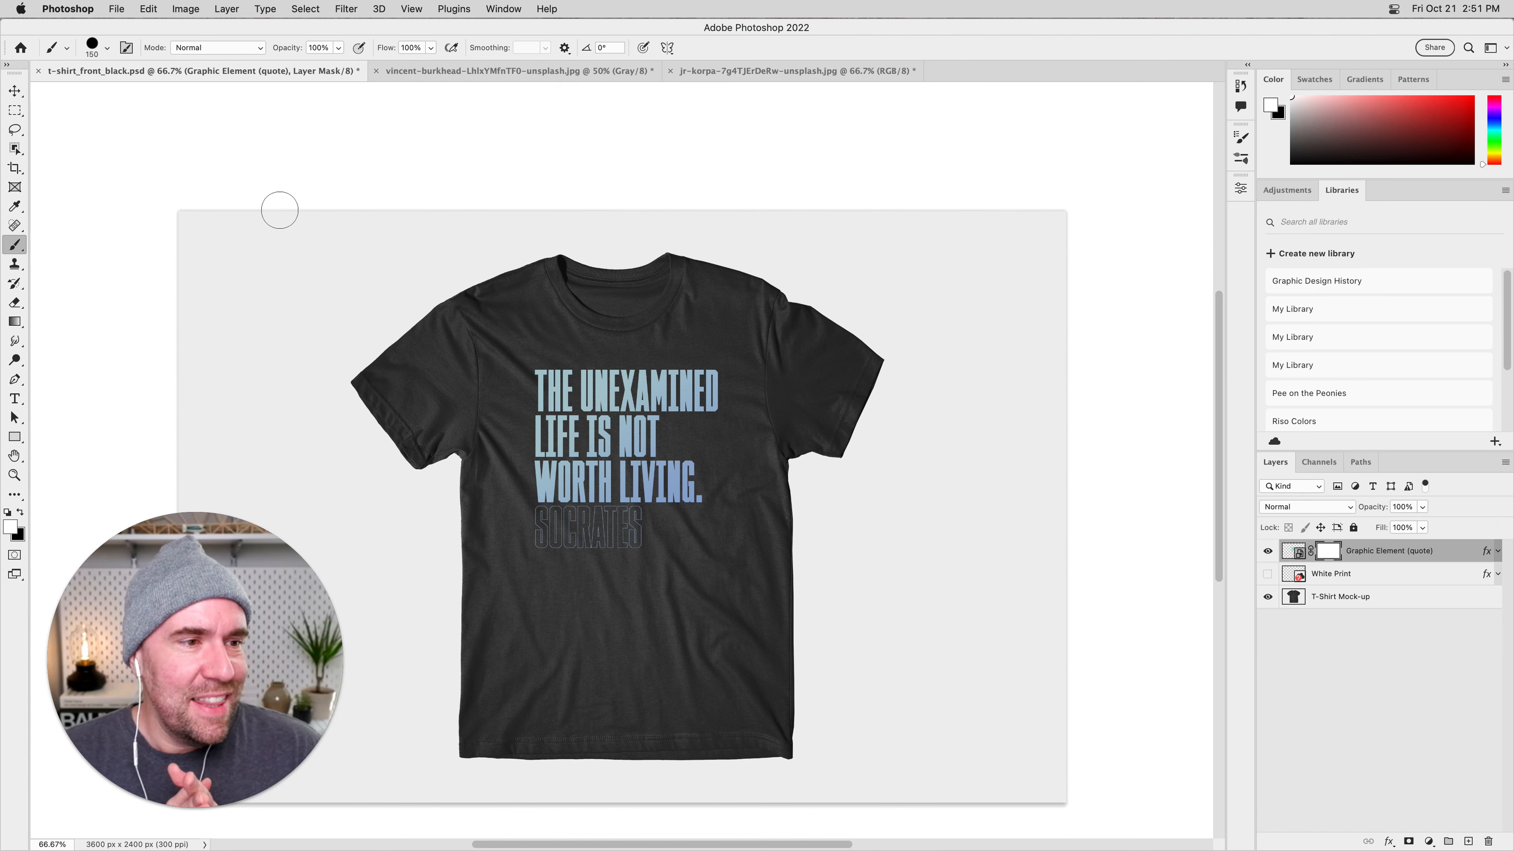
# Use the Paint Bucket Tool to fill the quote's layer mask with black and refill it with white.
pyautogui.click(14, 322)
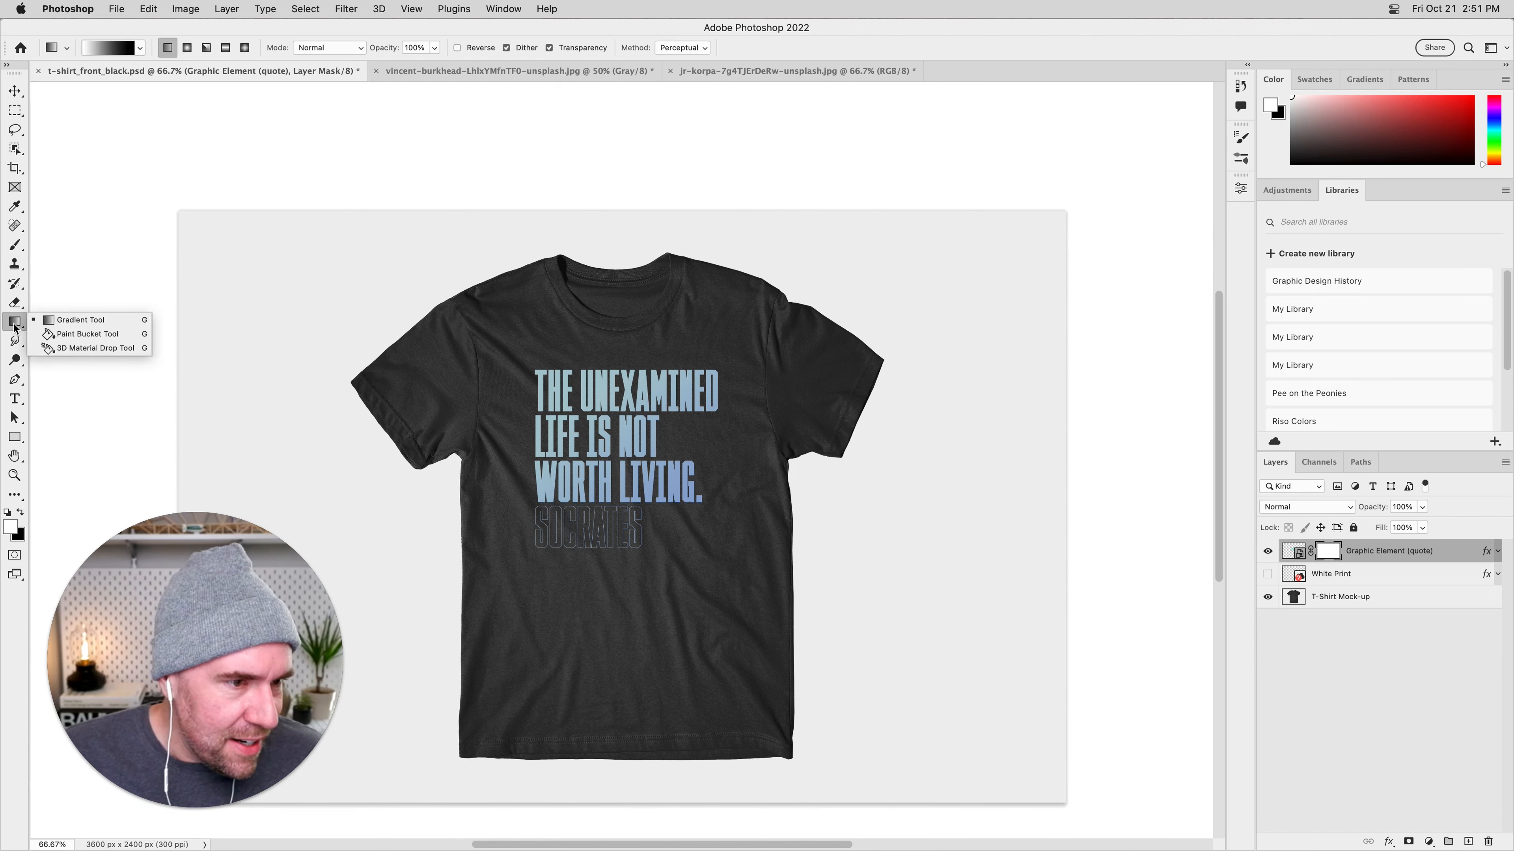
pyautogui.click(71, 334)
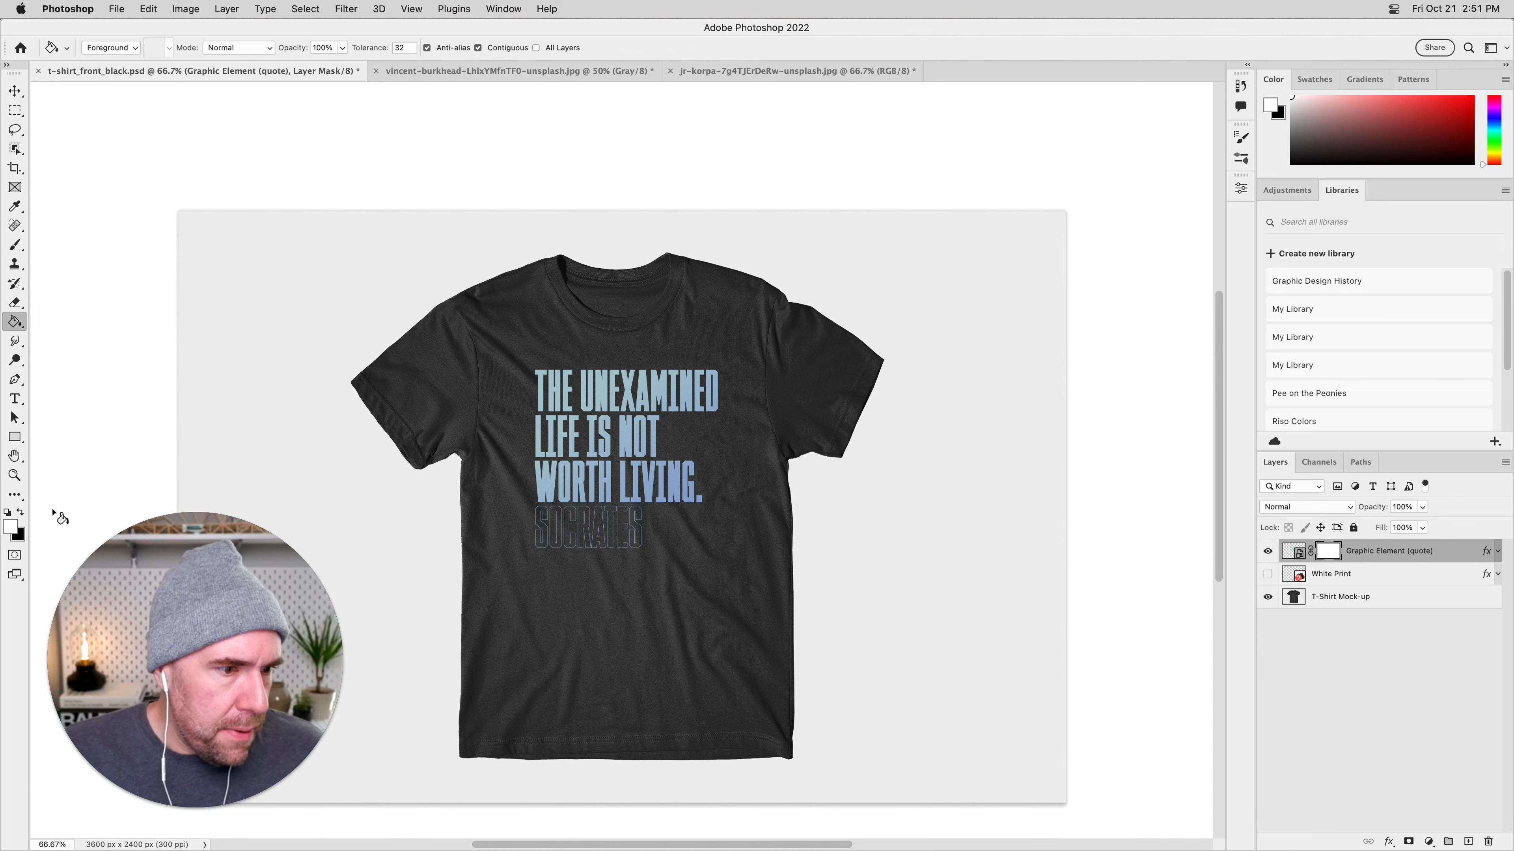
pyautogui.click(20, 512)
pyautogui.click(284, 364)
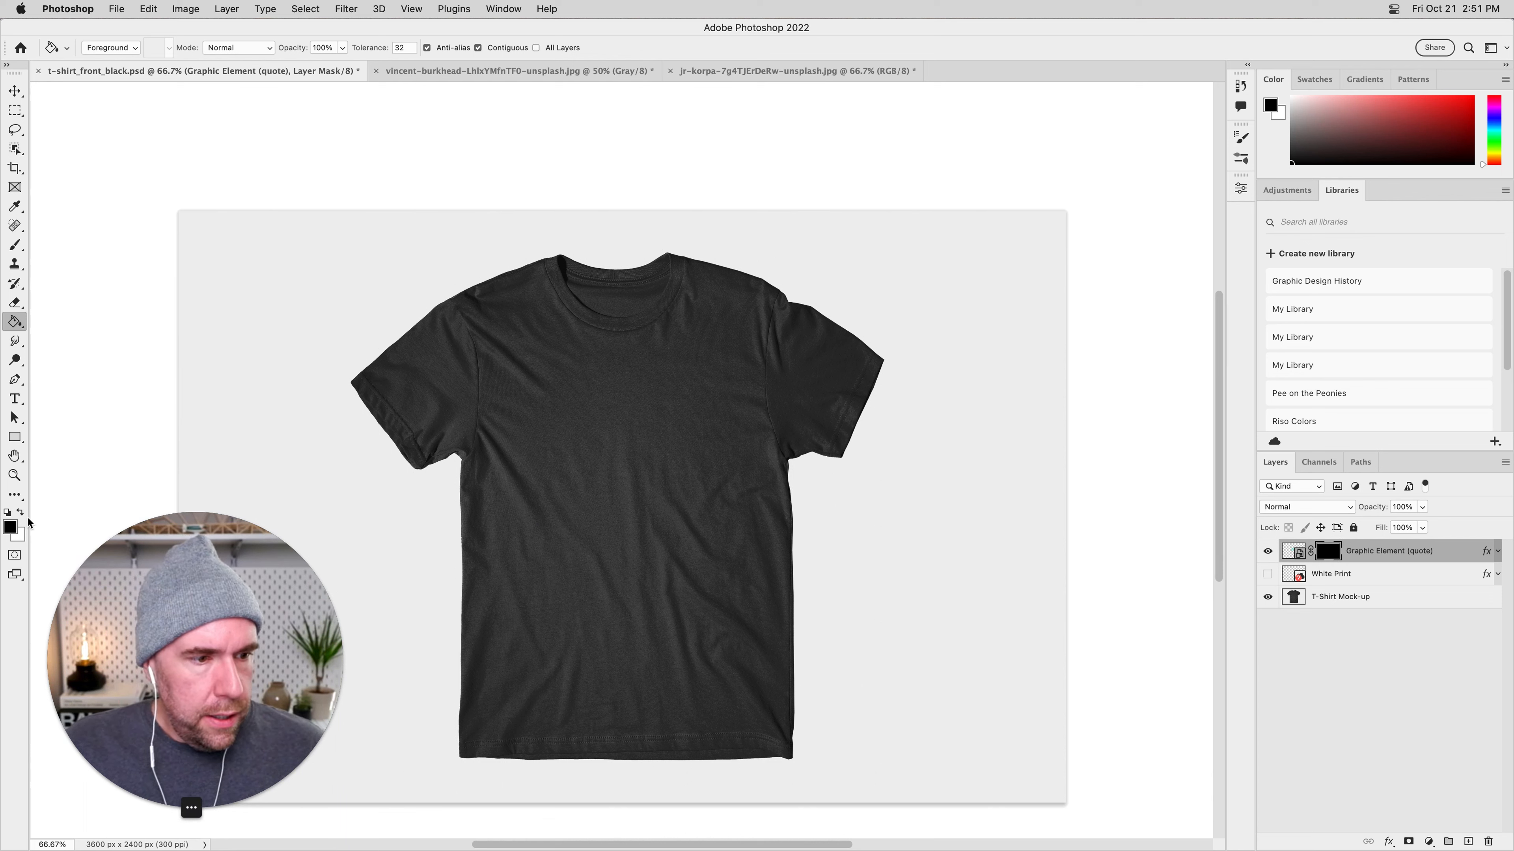
pyautogui.press('x')
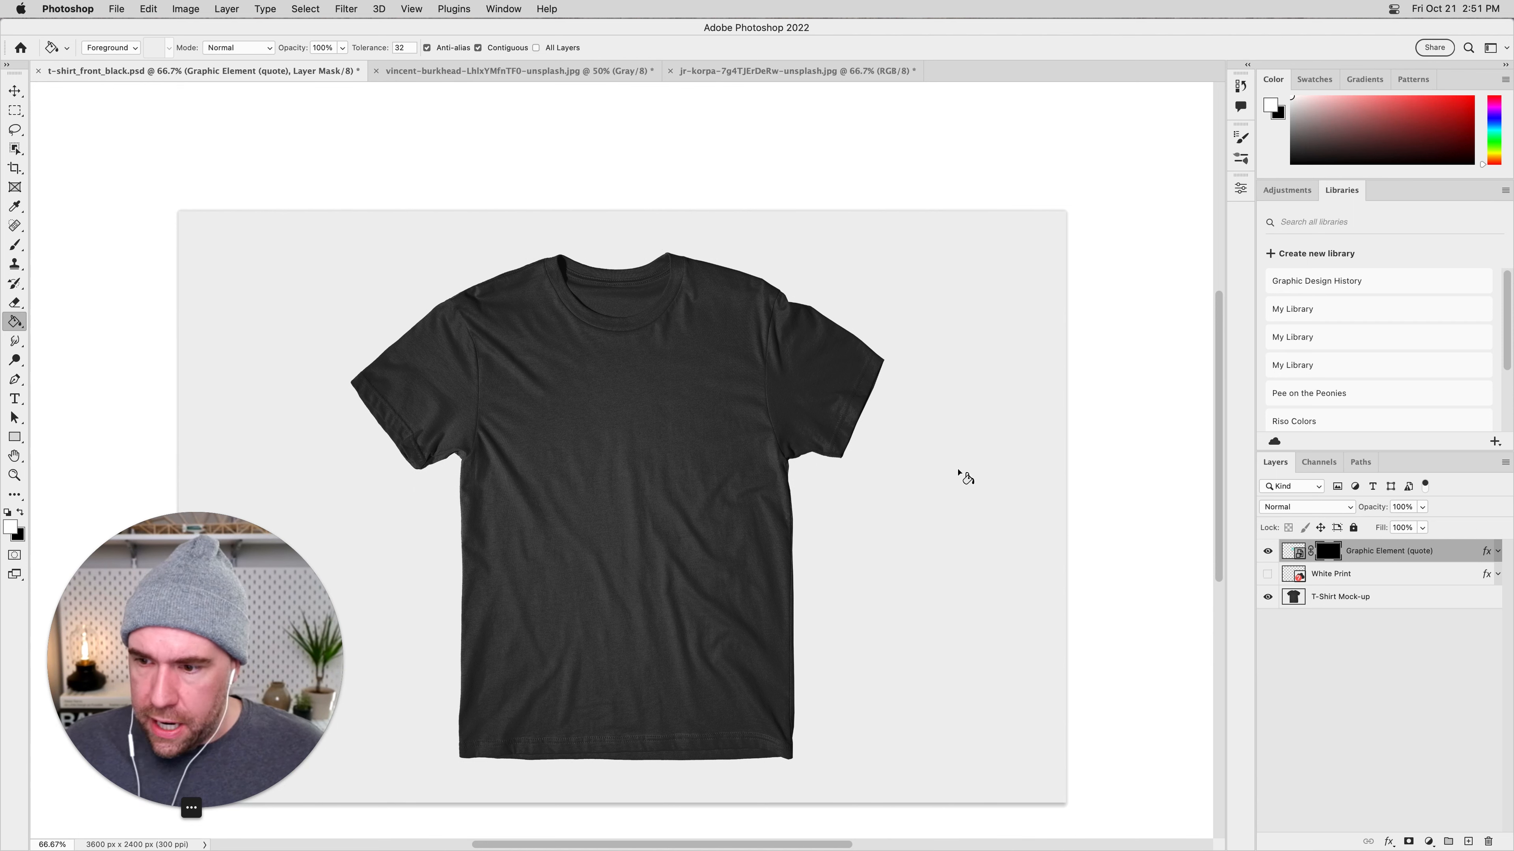
pyautogui.click(977, 460)
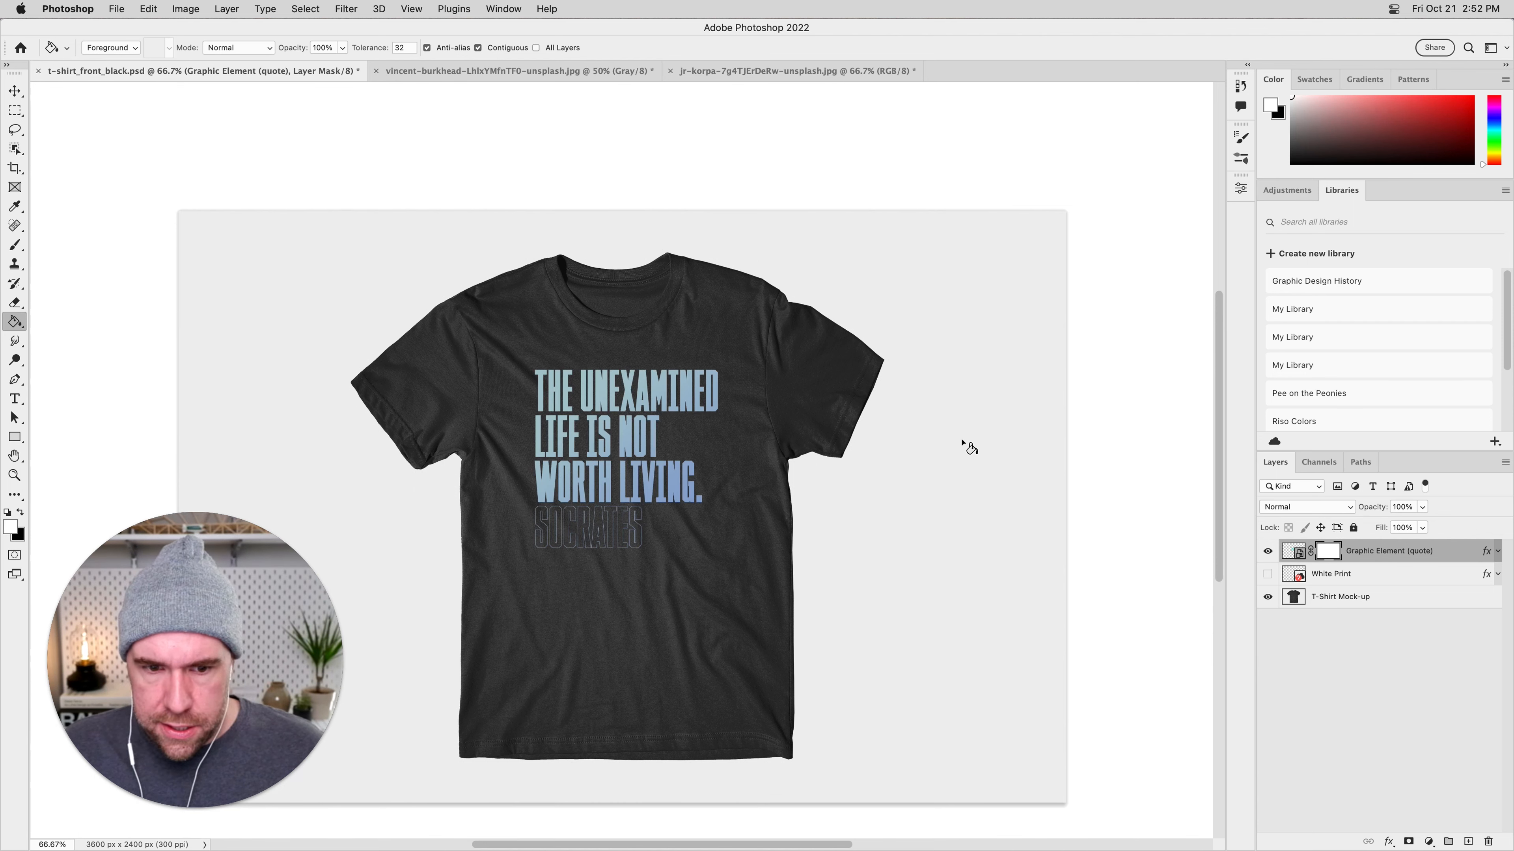
pyautogui.click(16, 329)
pyautogui.click(20, 324)
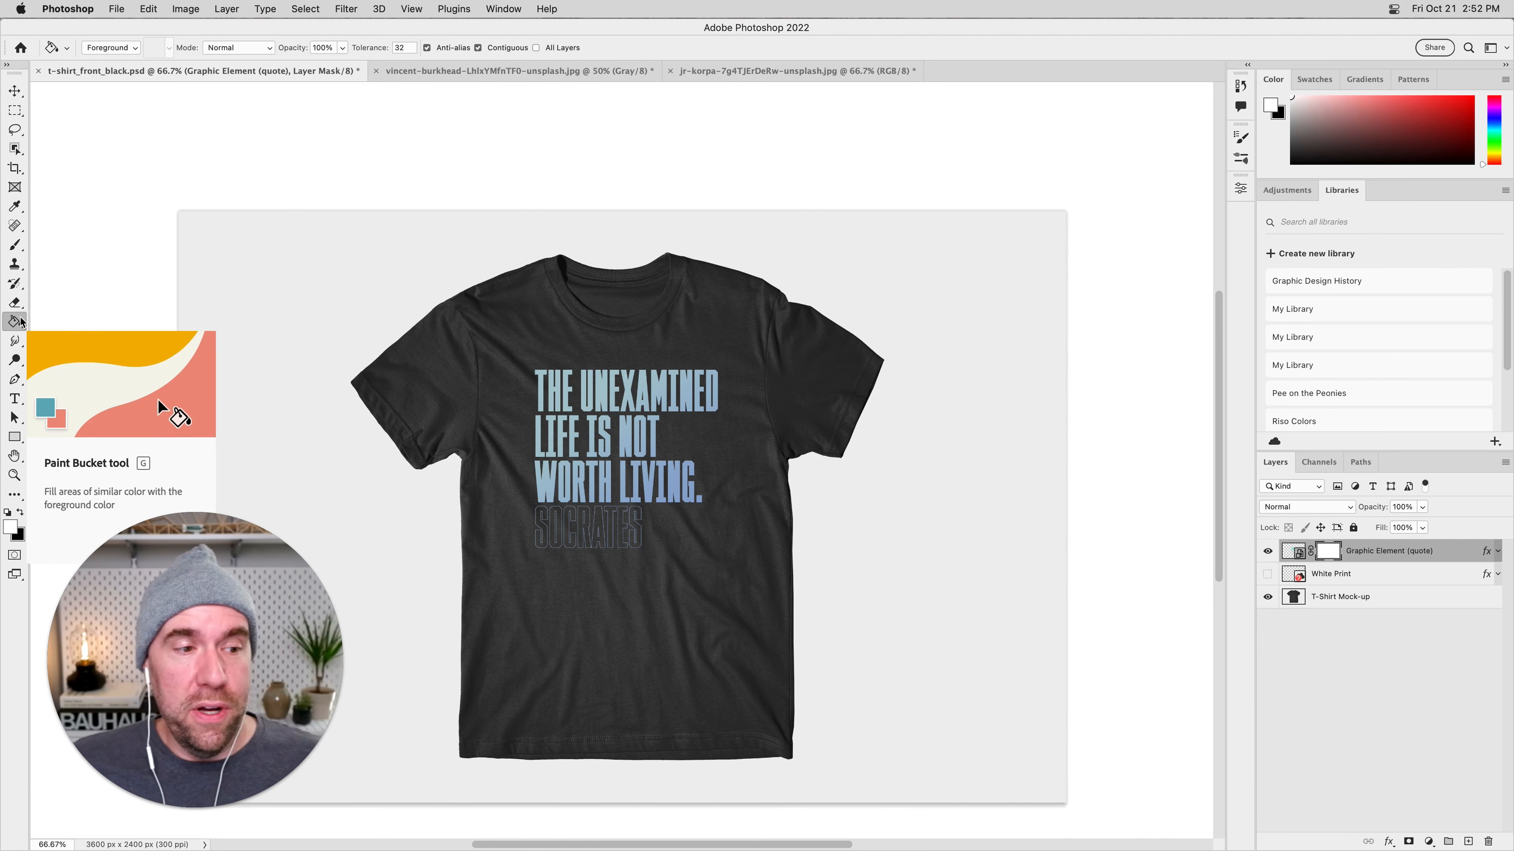
# Delete the layer mask from the Graphic Element (quote) layer.
pyautogui.click(18, 91)
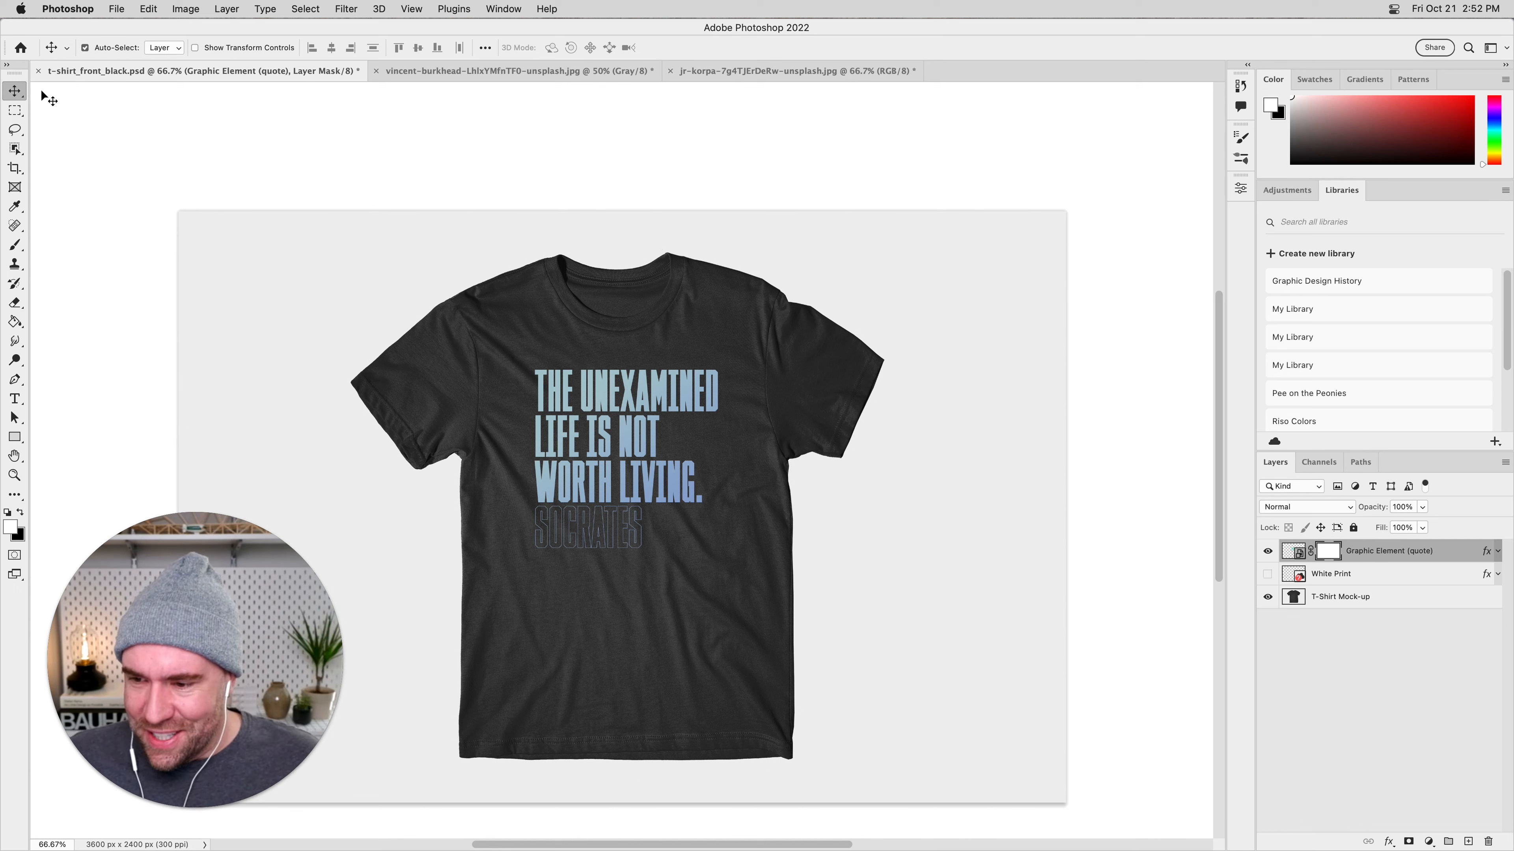
pyautogui.click(1332, 601)
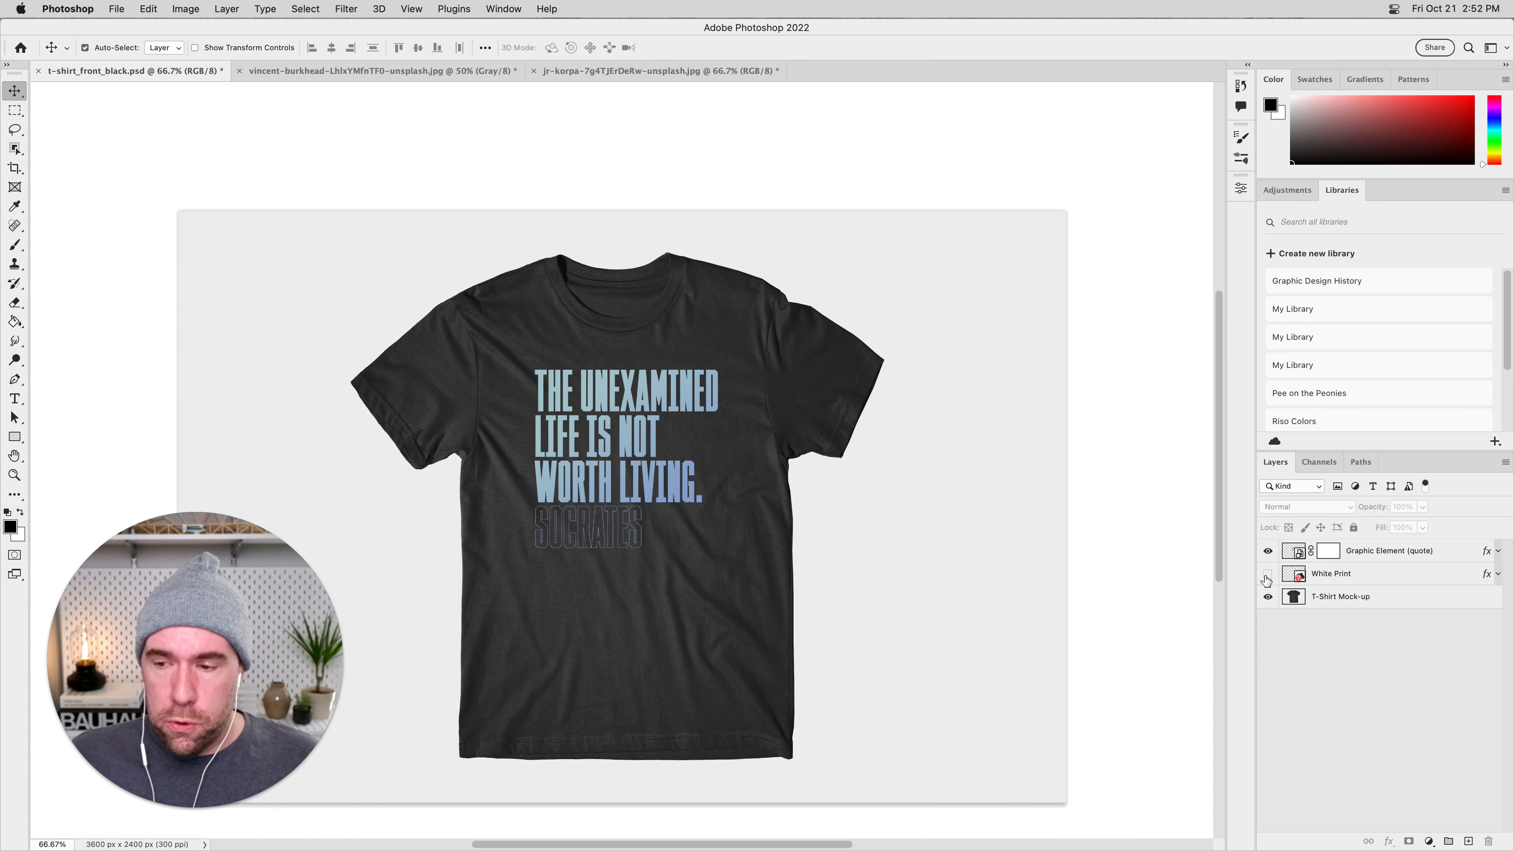
pyautogui.moveTo(1330, 560); pyautogui.dragTo(1488, 841)
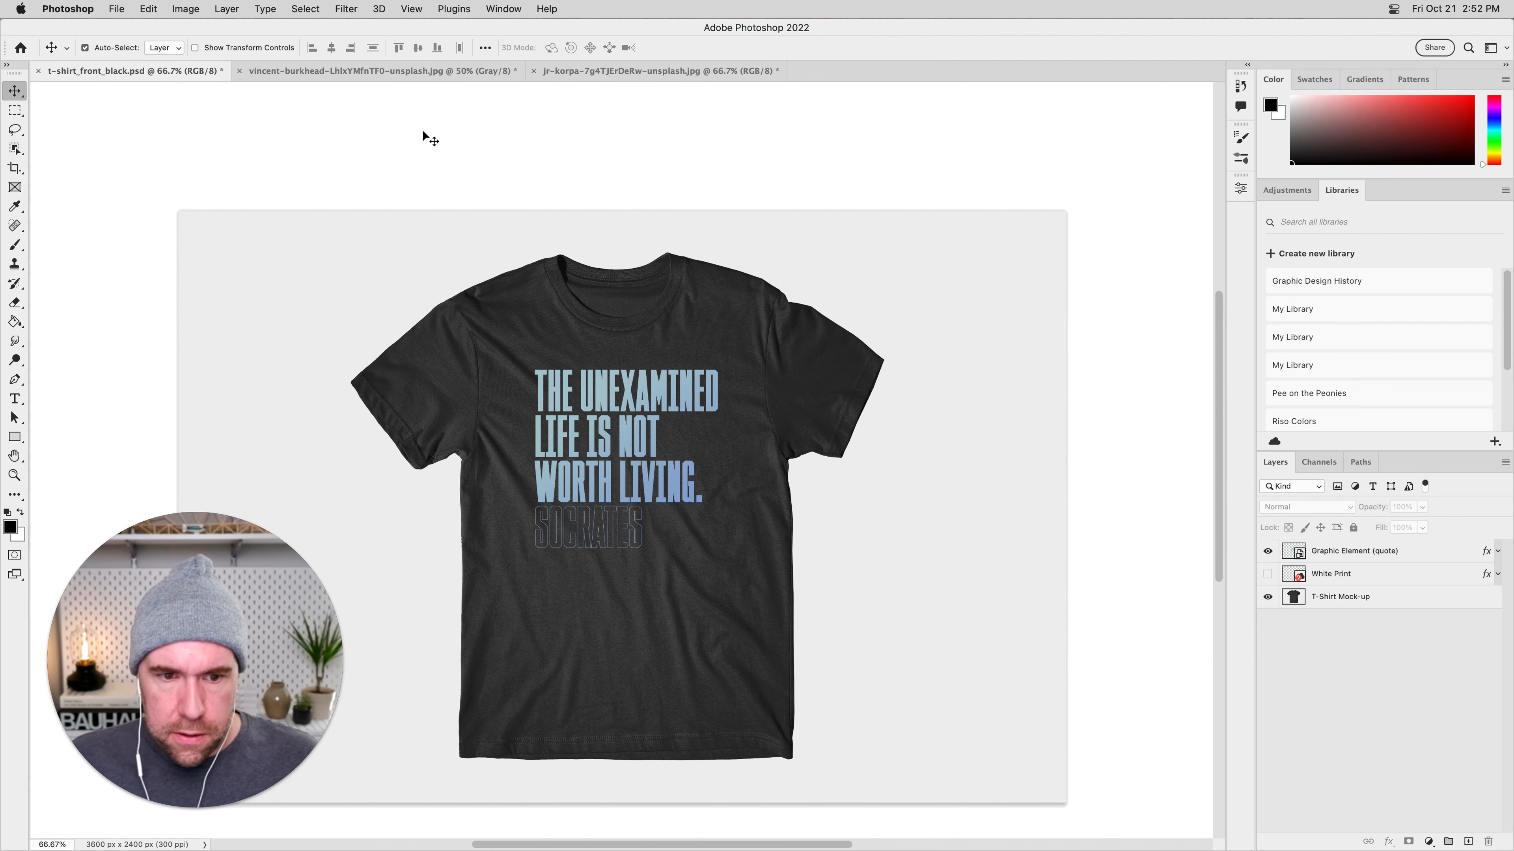
# Close the black-and-white crackle texture document.
pyautogui.click(354, 72)
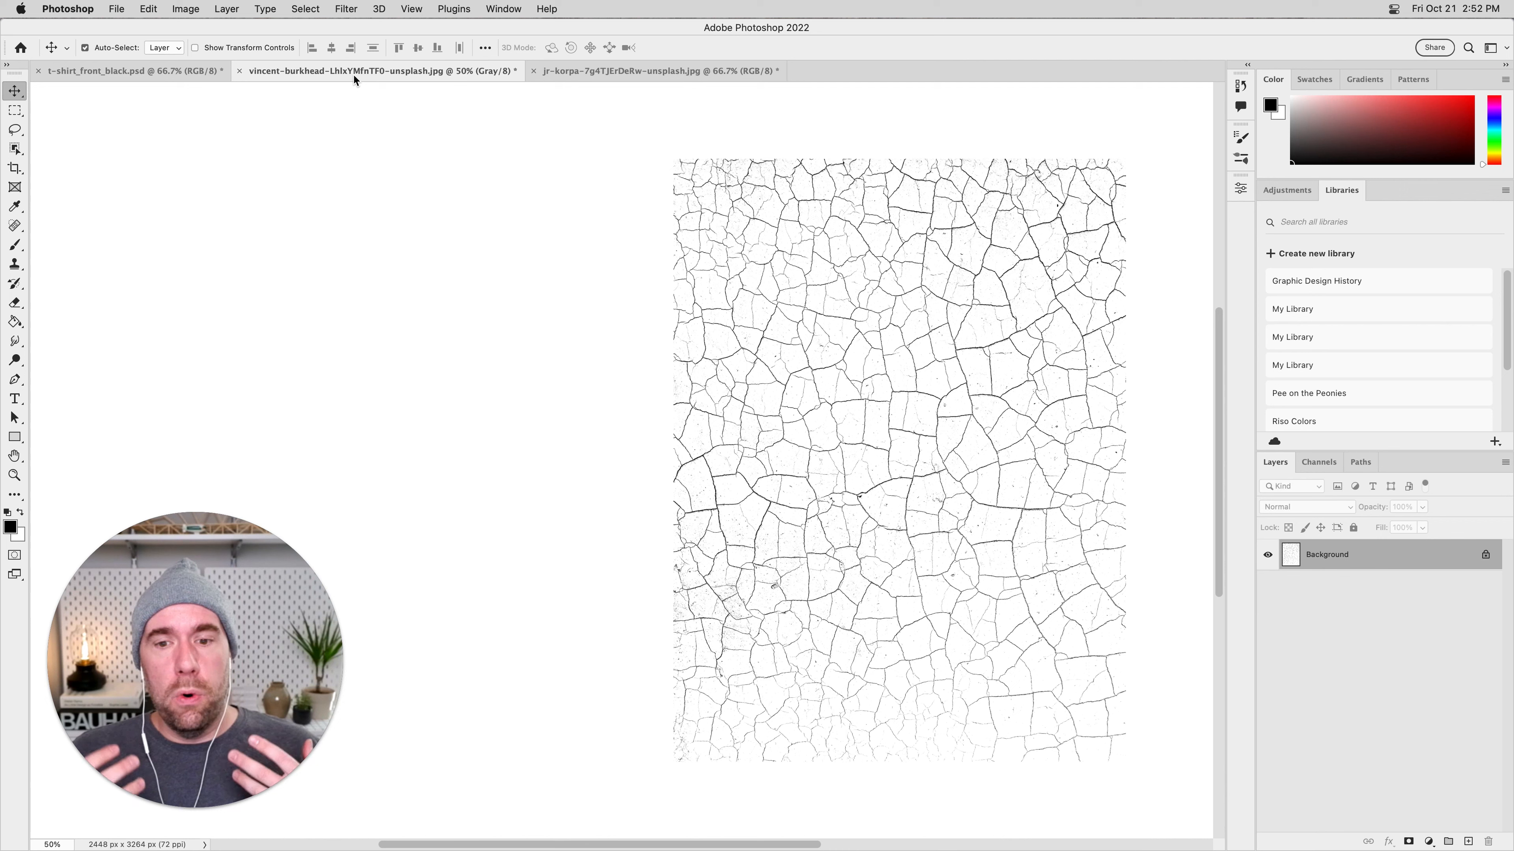
pyautogui.press('super+w')
pyautogui.click(756, 342)
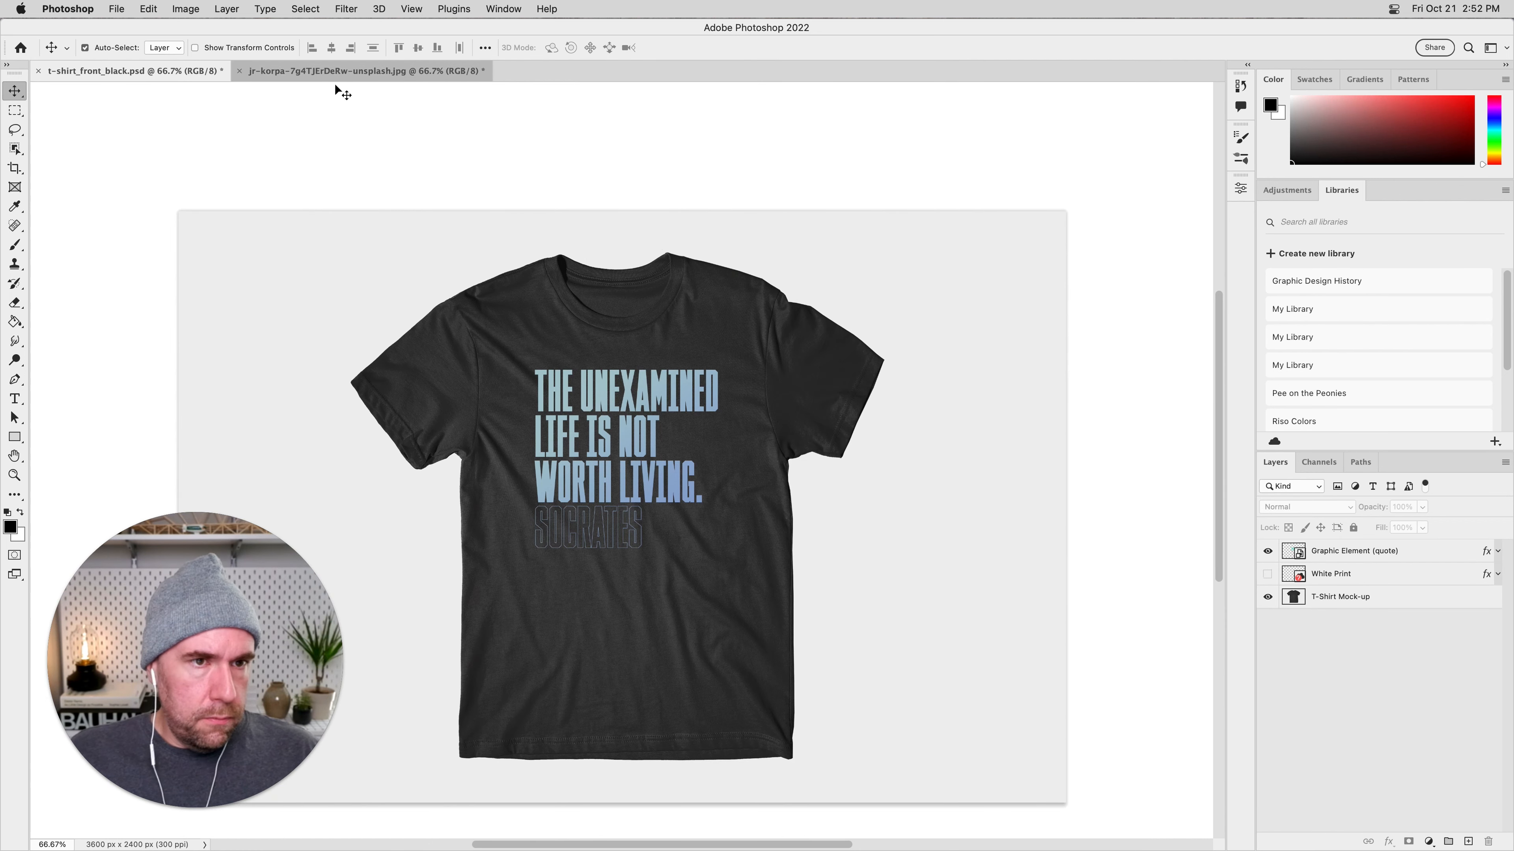
# Switch to the blurred photo with dust and scratches and convert it from RGB to Grayscale mode.
pyautogui.click(332, 73)
pyautogui.press('super+minus')
pyautogui.moveTo(804, 501); pyautogui.dragTo(892, 503)
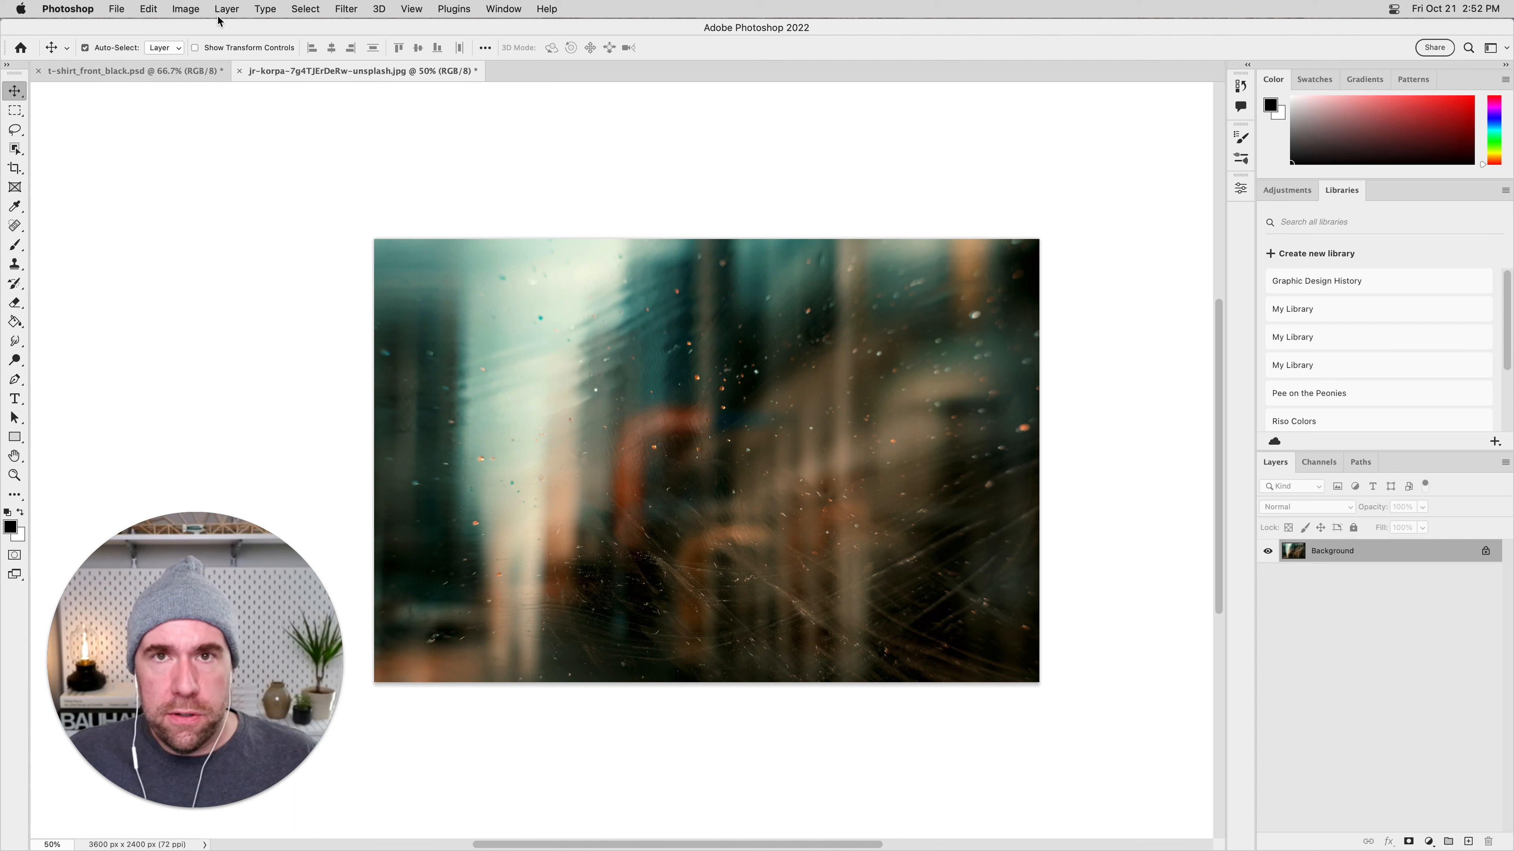
pyautogui.click(190, 9)
pyautogui.moveTo(250, 28)
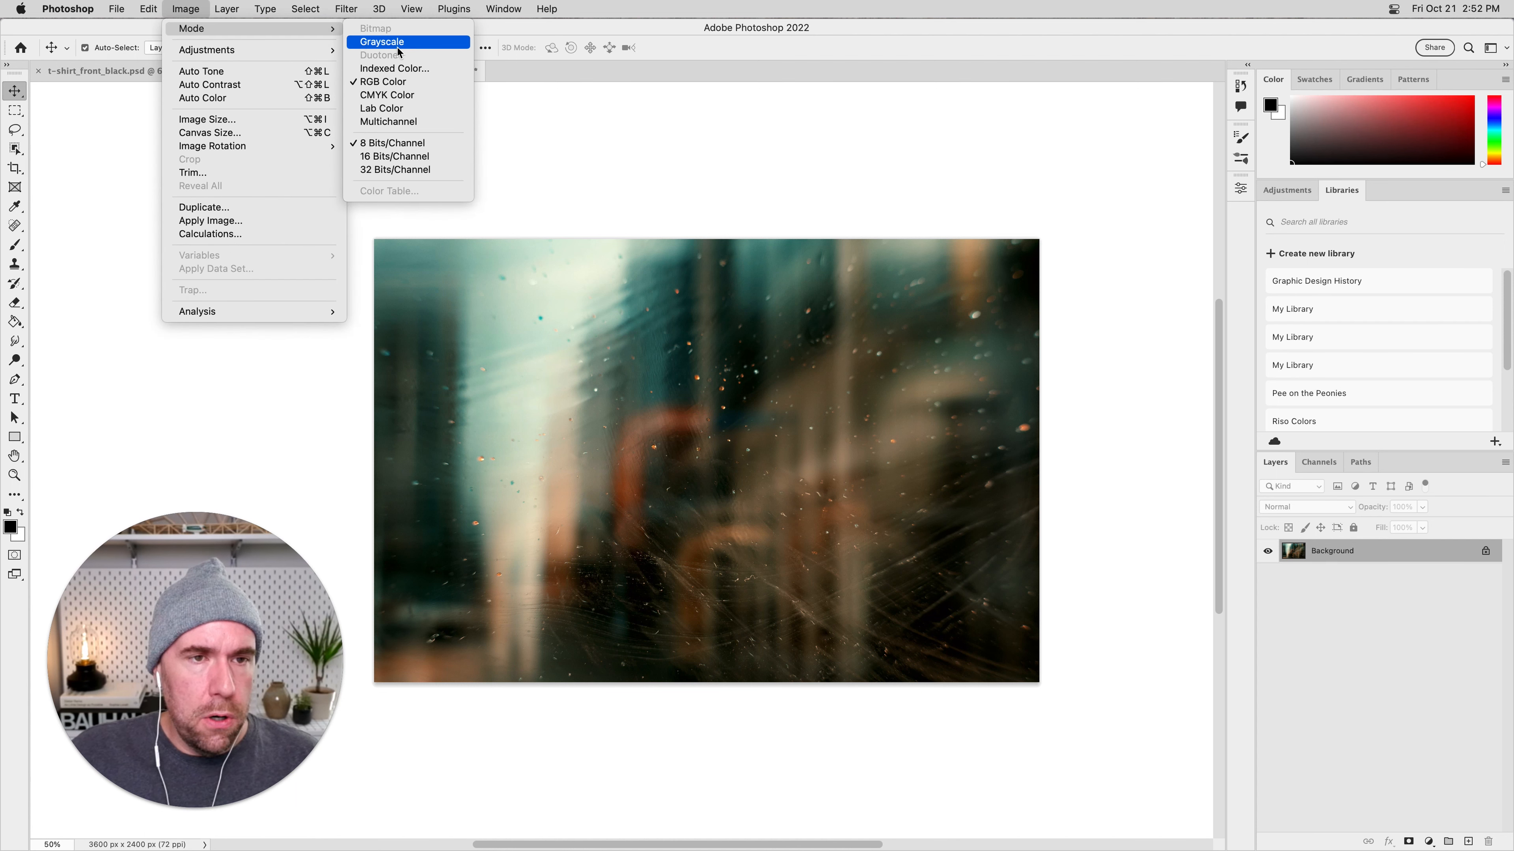
pyautogui.click(397, 47)
pyautogui.click(750, 324)
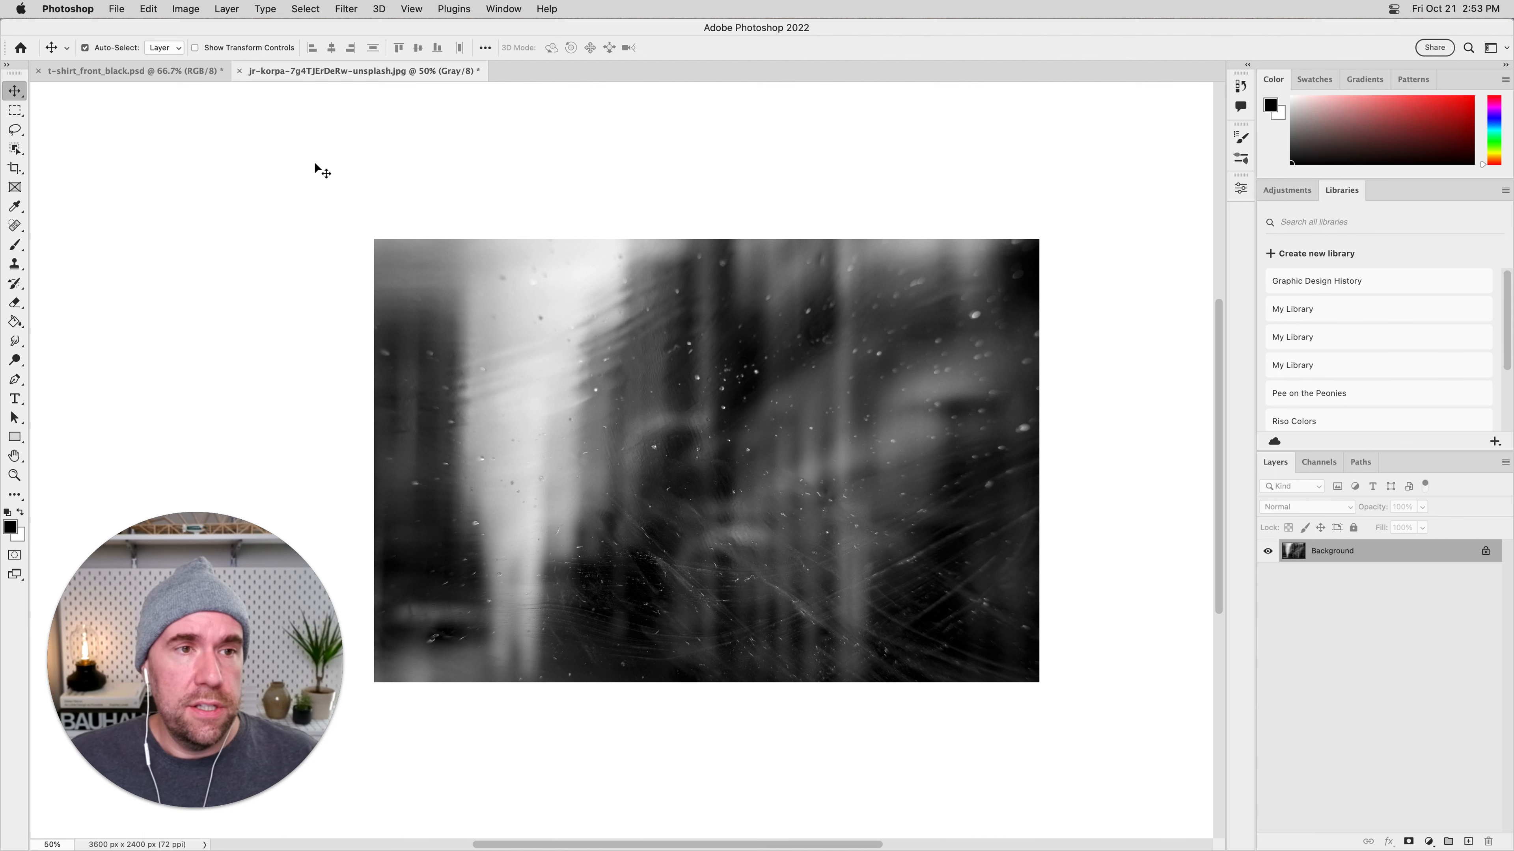
pyautogui.click(186, 8)
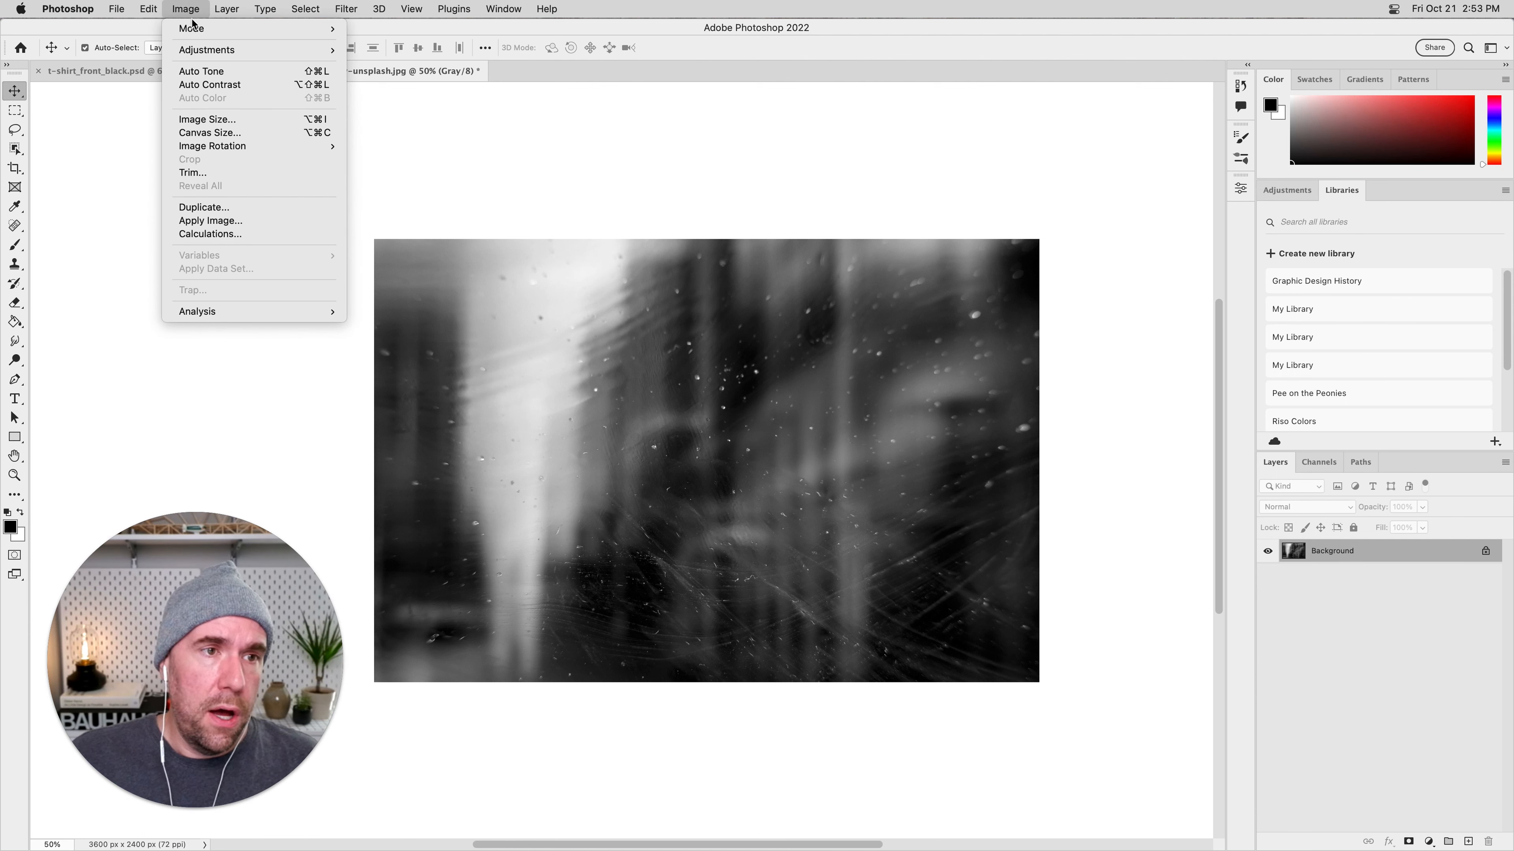
pyautogui.moveTo(200, 50)
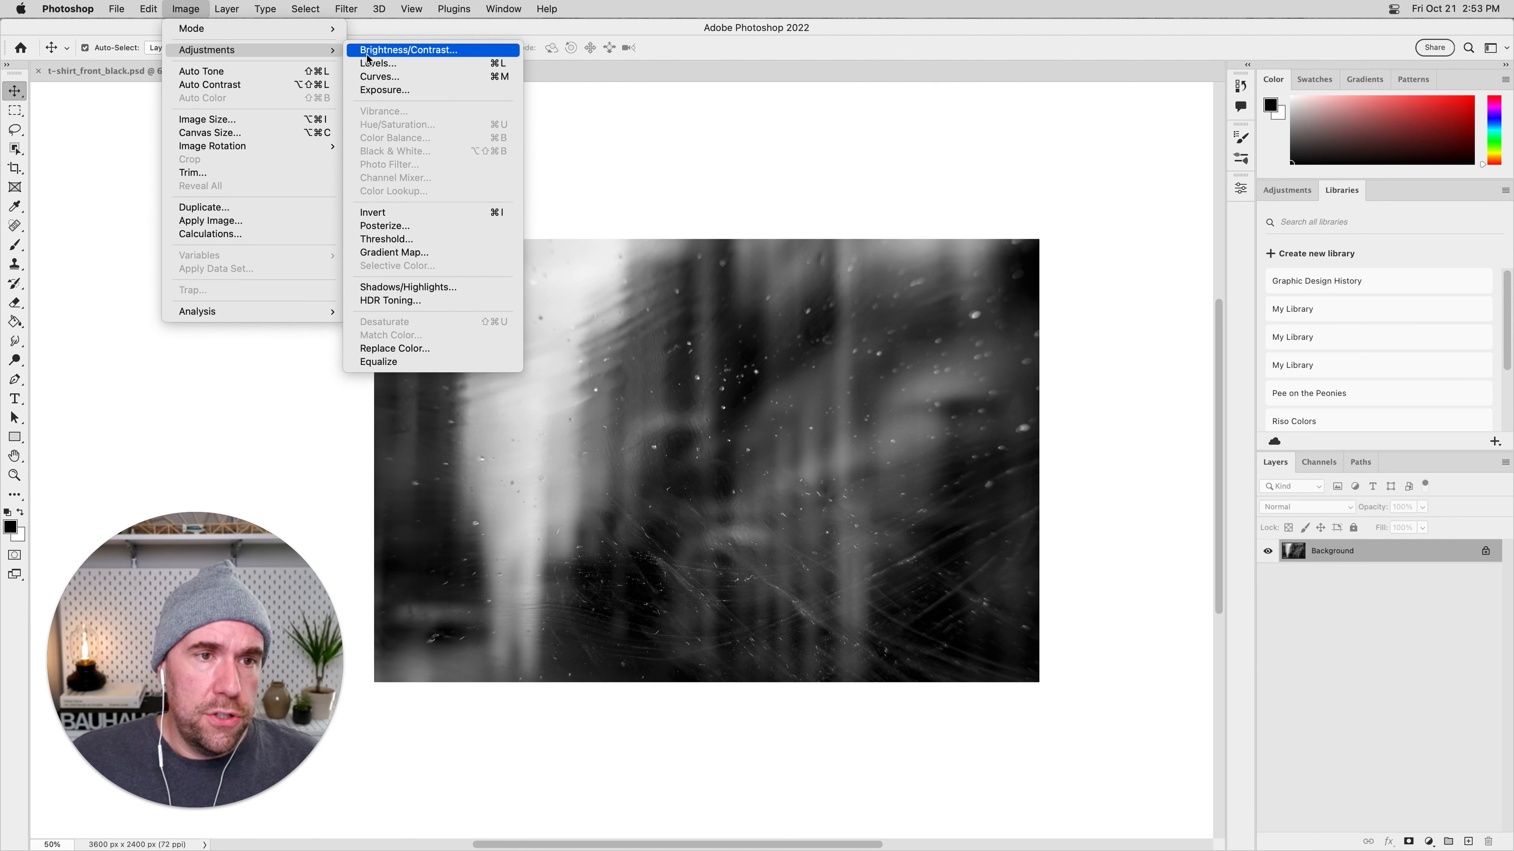
pyautogui.click(467, 218)
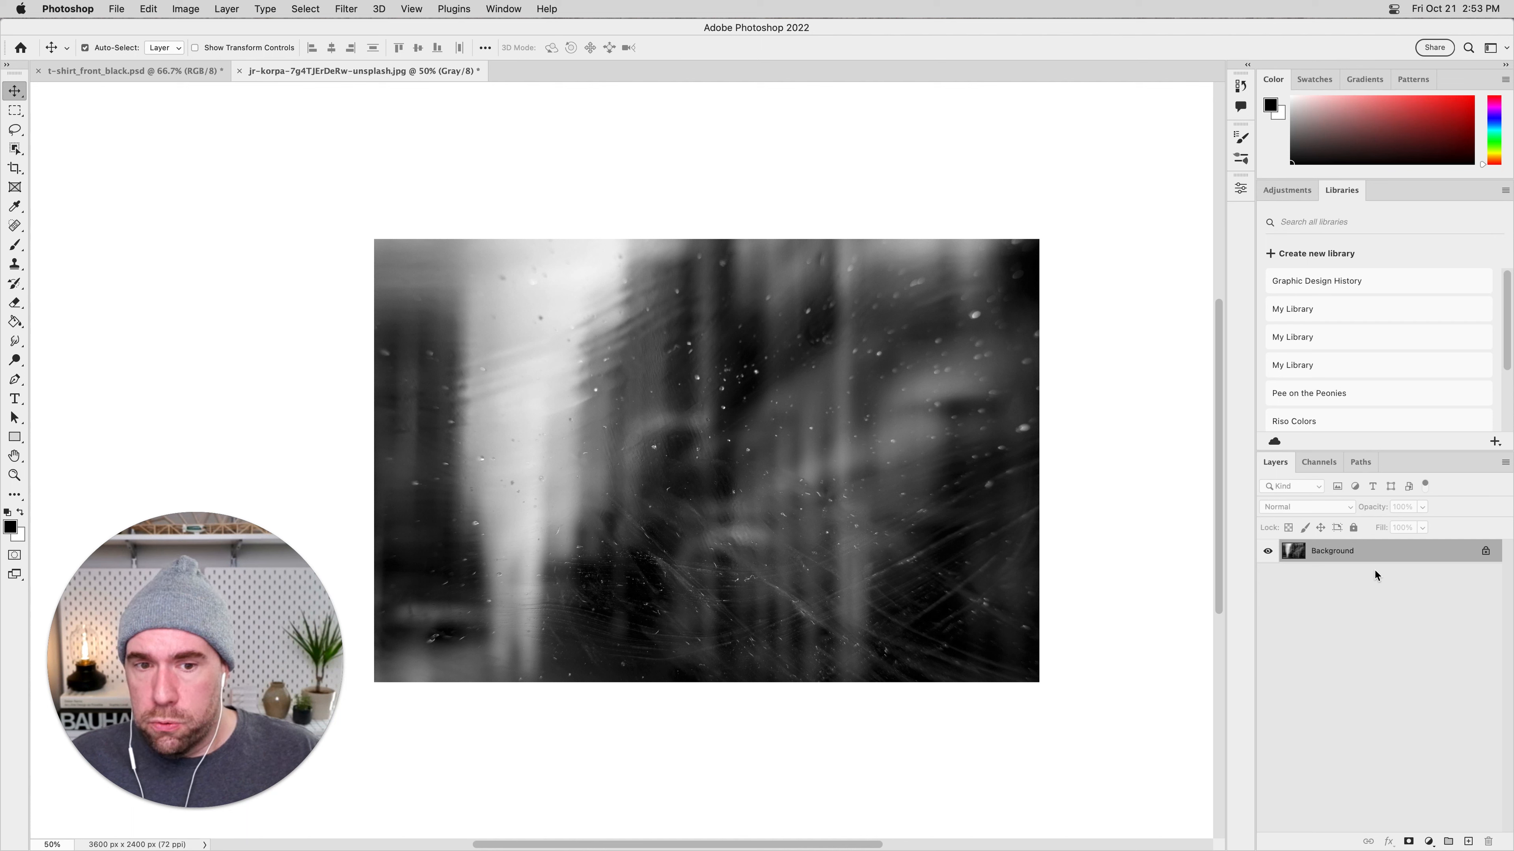
# Duplicate the Background layer of the dust-and-scratches photo.
pyautogui.moveTo(1412, 564); pyautogui.dragTo(1468, 841)
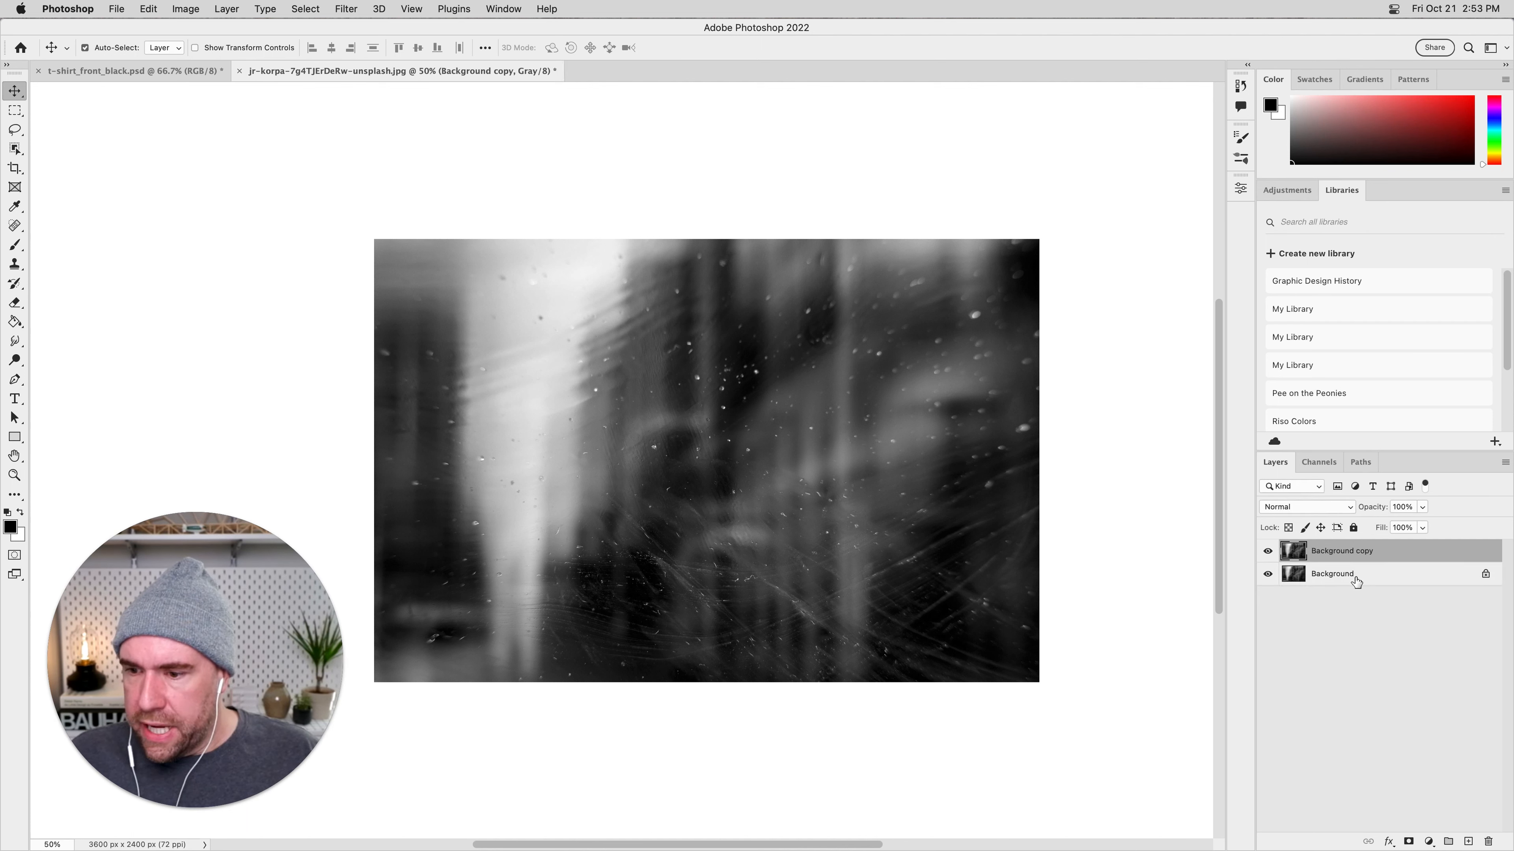
pyautogui.doubleClick(1333, 576)
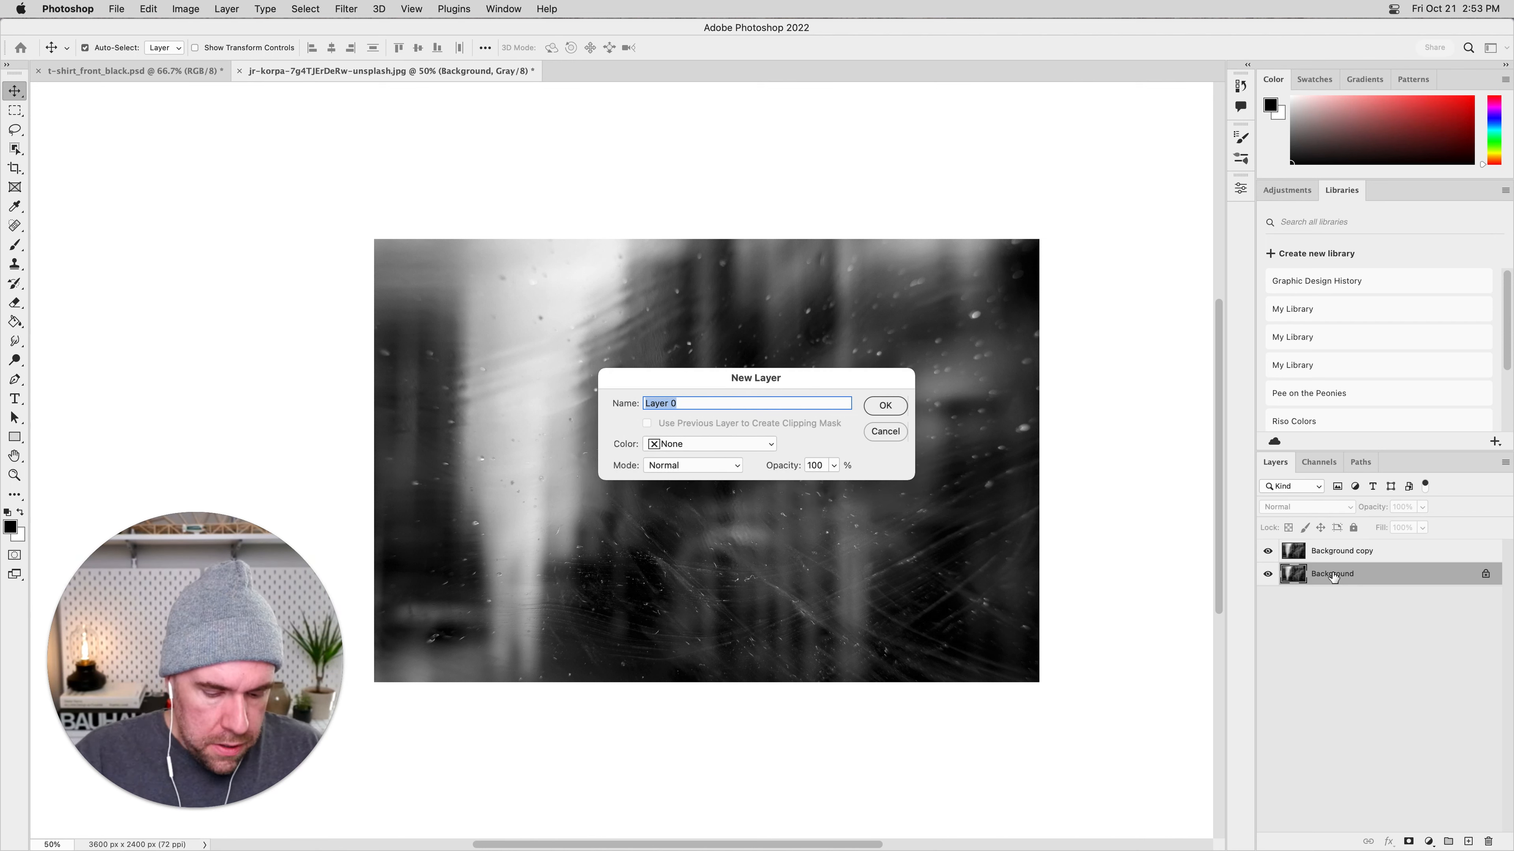
pyautogui.write('First')
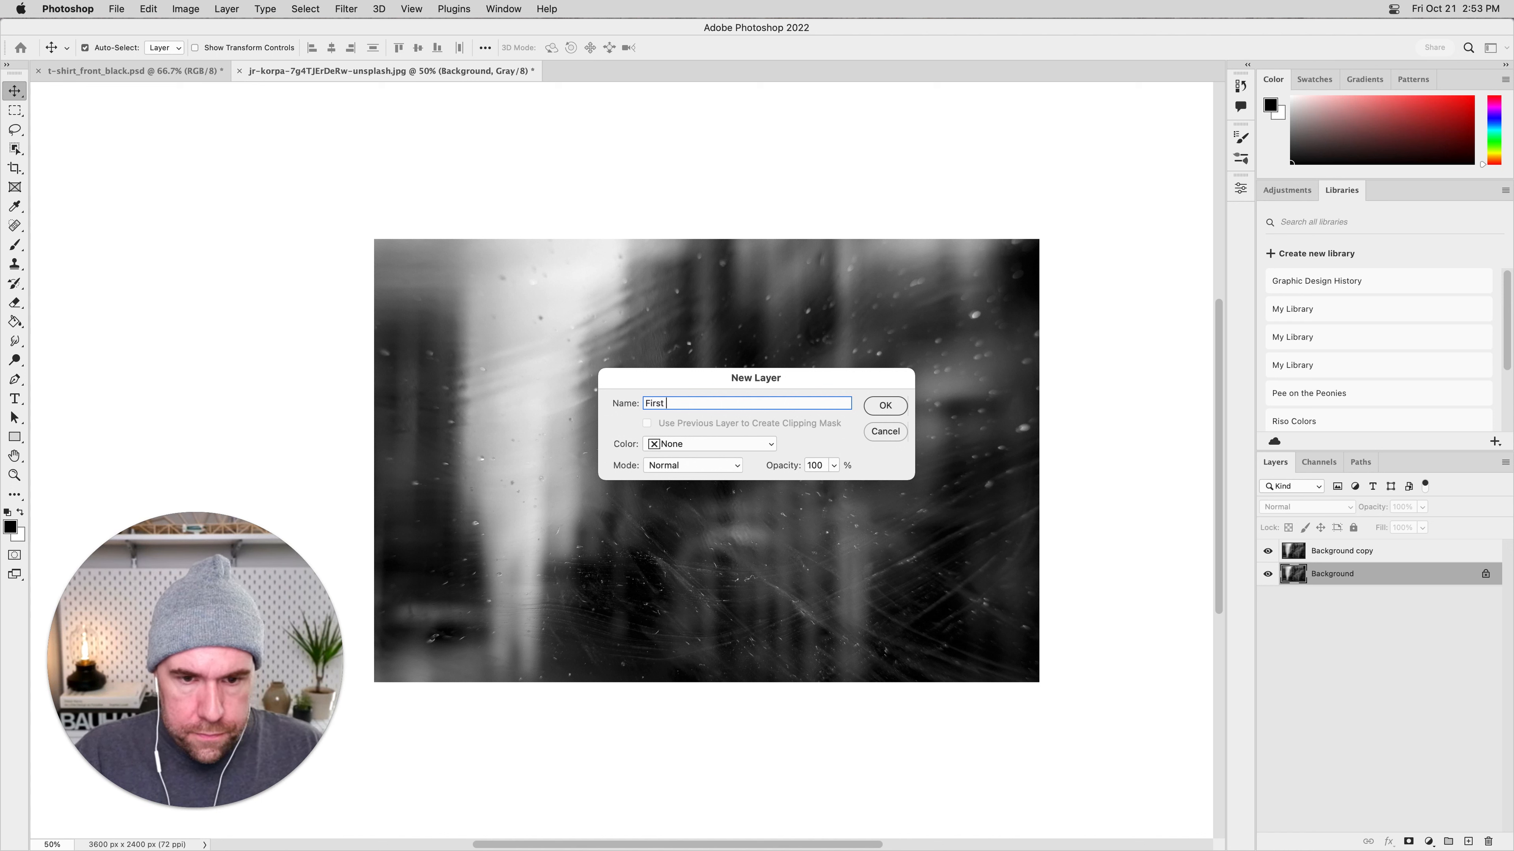
pyautogui.press('super+a')
pyautogui.press('BackSpace')
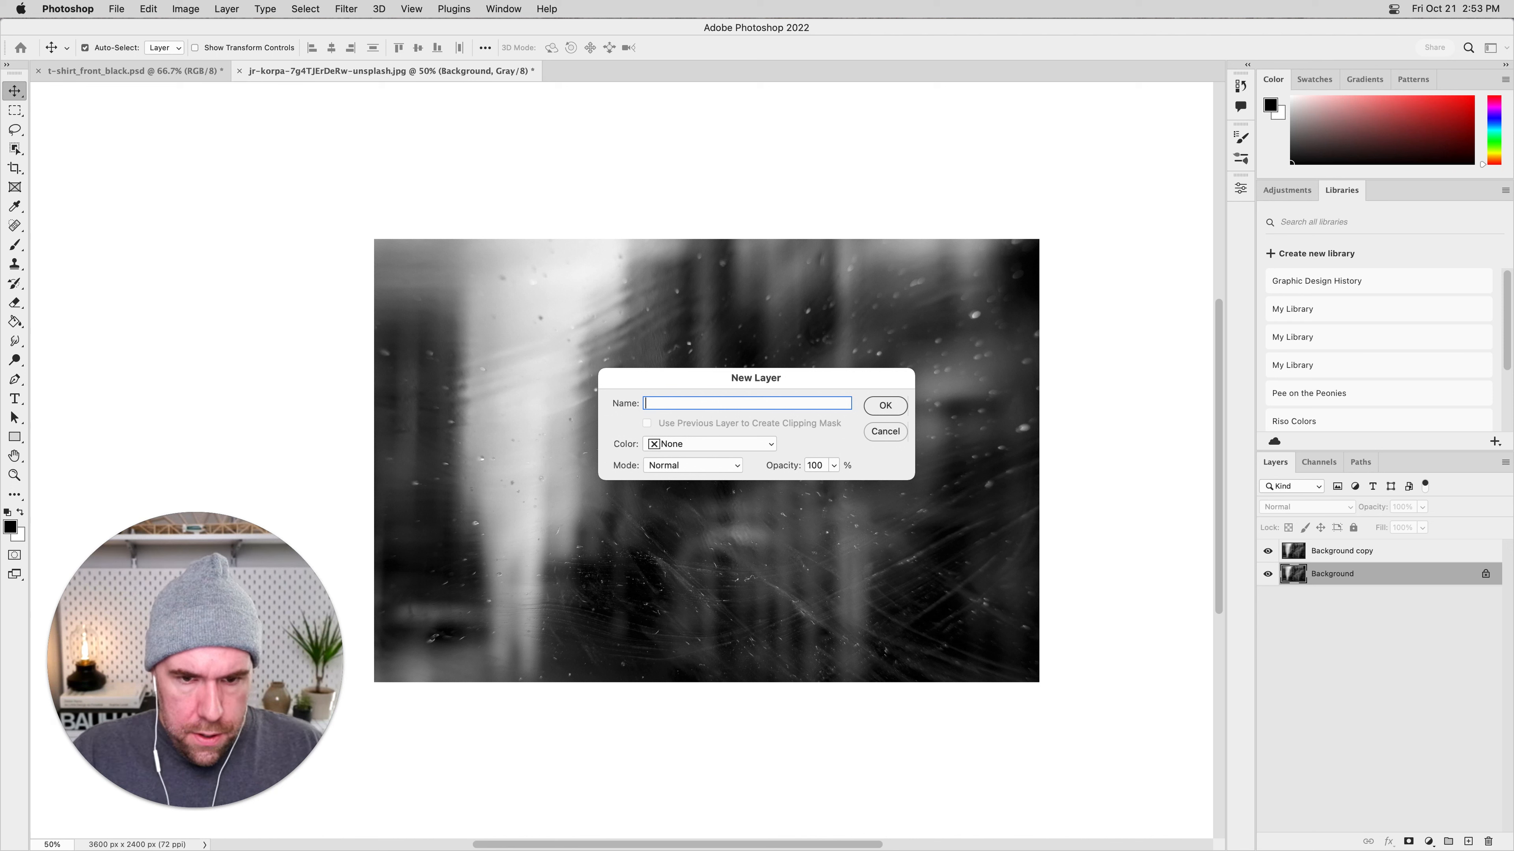
pyautogui.press('Escape')
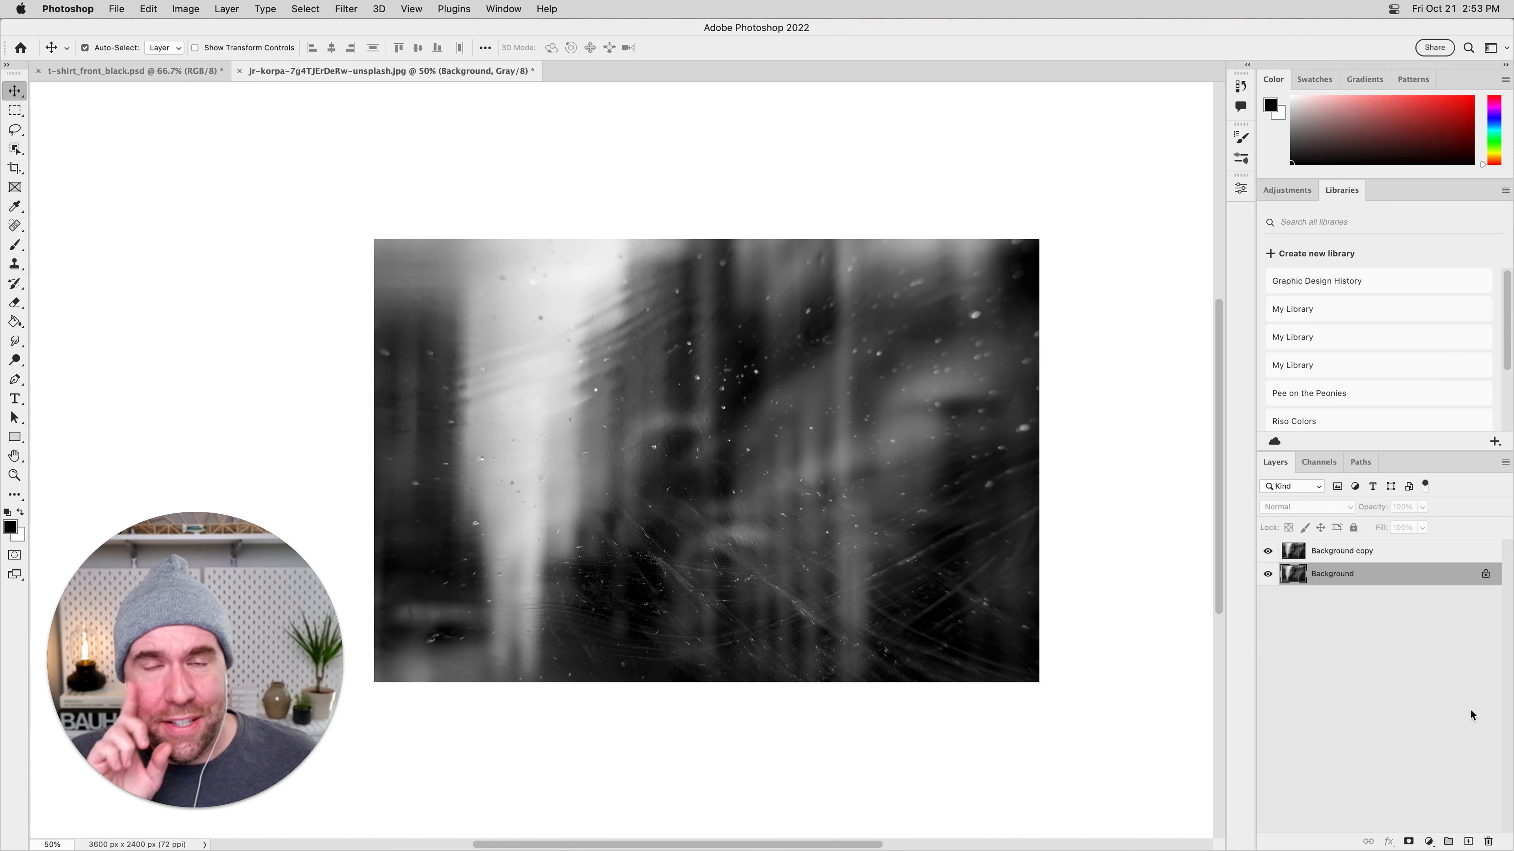
# Hide the original Background layer, keeping its duplicate visible.
pyautogui.click(1268, 573)
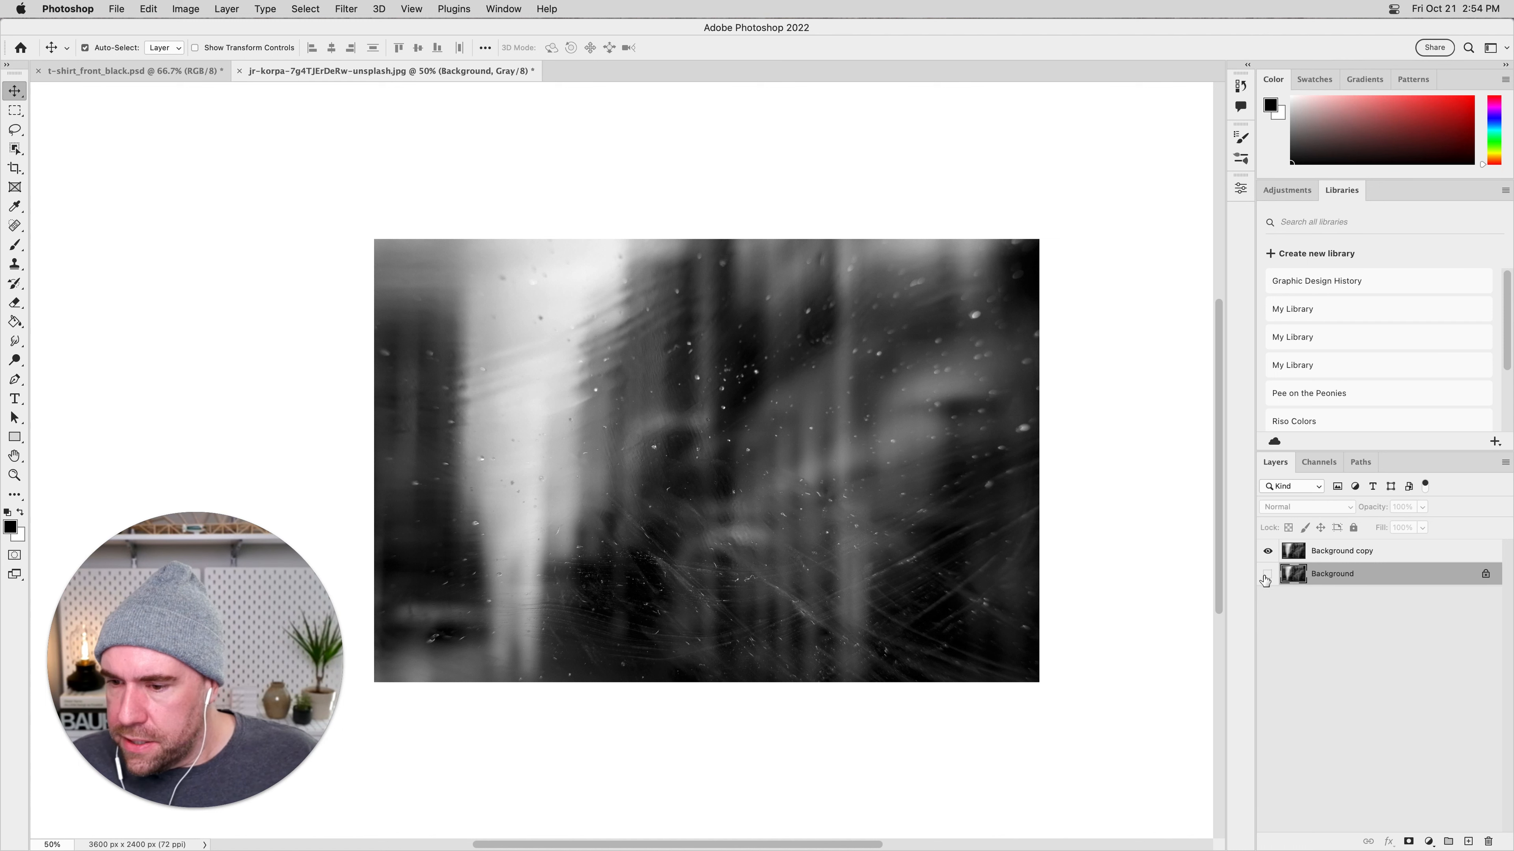
# Invert the tones of the Background copy layer.
pyautogui.click(1364, 550)
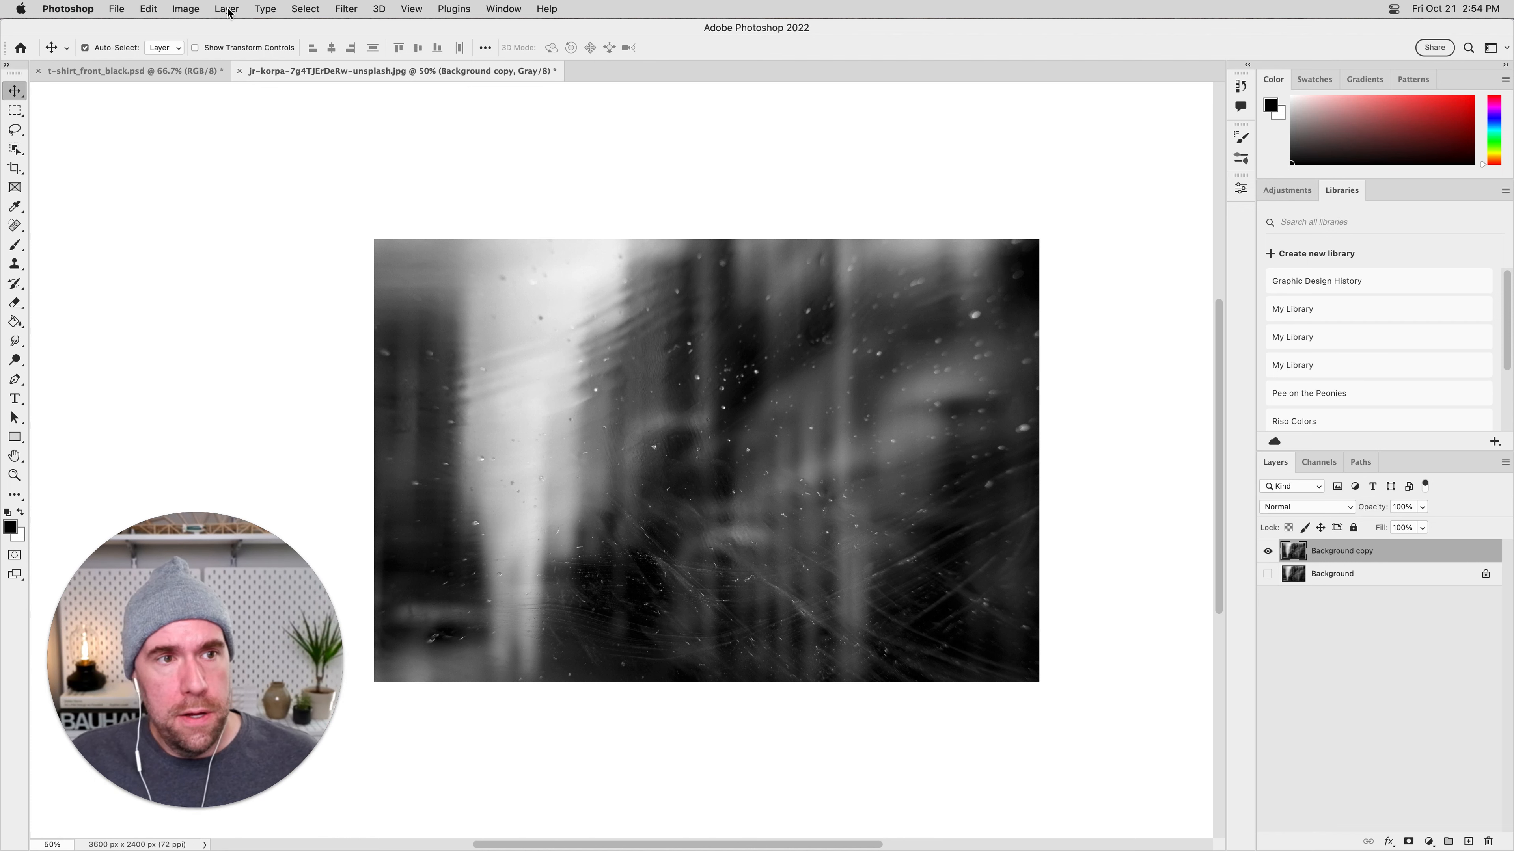
pyautogui.click(192, 9)
pyautogui.moveTo(237, 50)
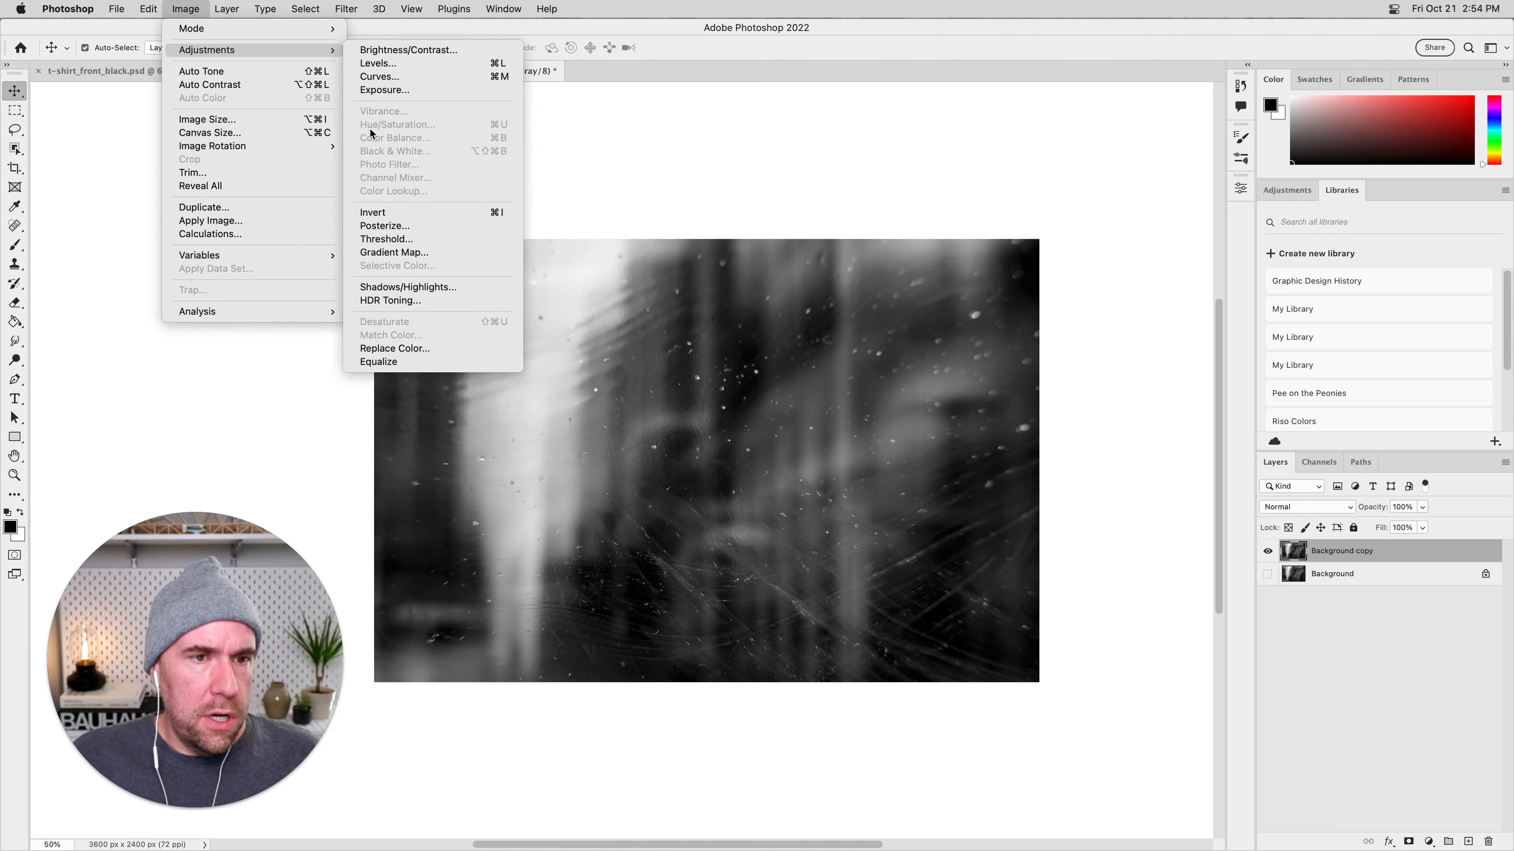
pyautogui.click(382, 215)
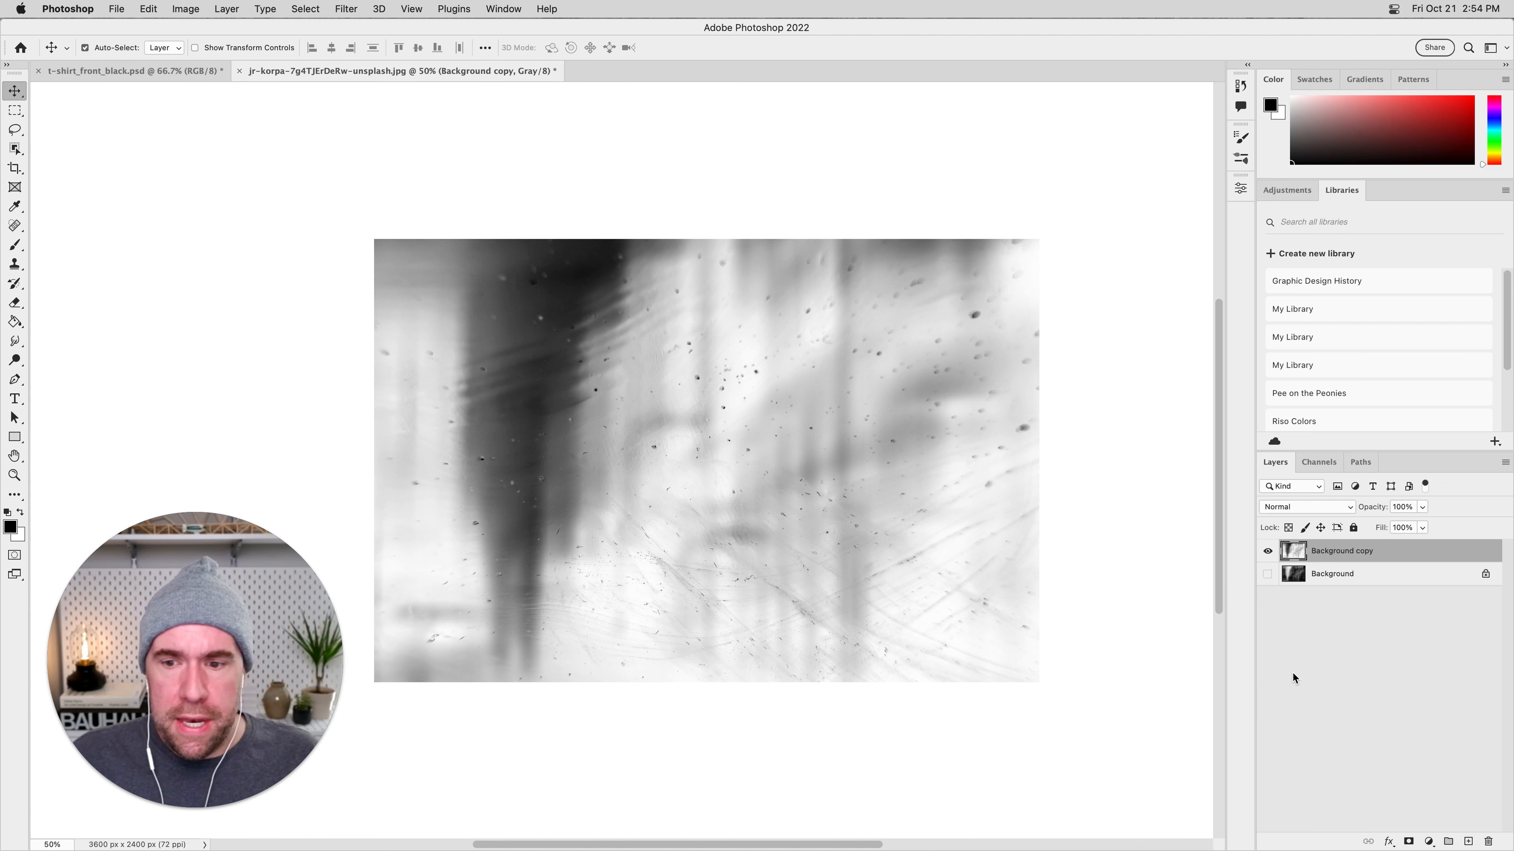
# Add a Curves adjustment layer above the inverted copy and shape a steep S-curve that darkens the shadows and whitens the highlights.
pyautogui.click(1361, 768)
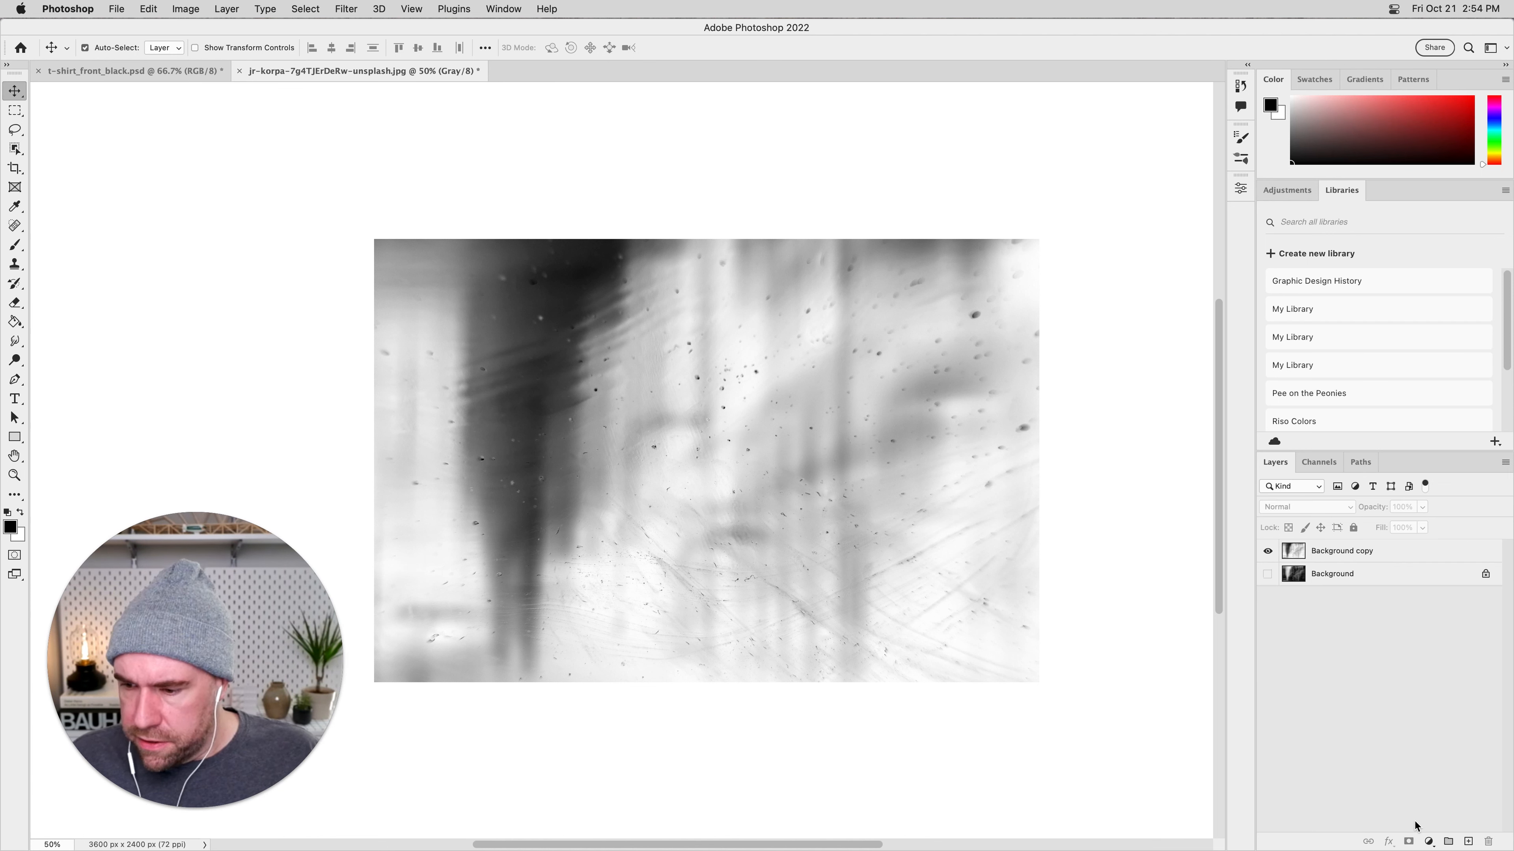
pyautogui.click(1429, 841)
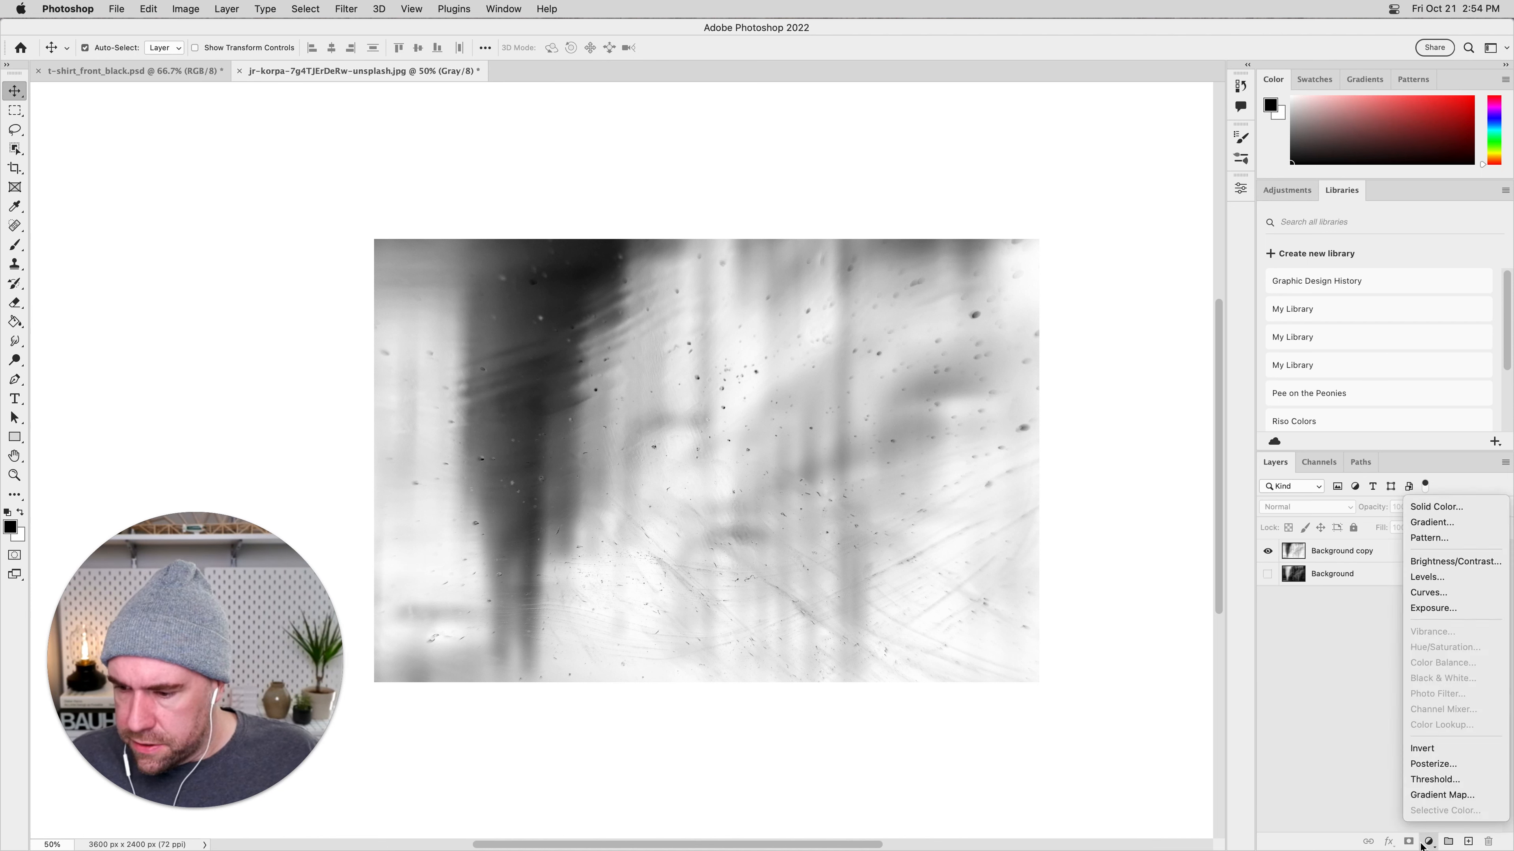
pyautogui.click(1469, 596)
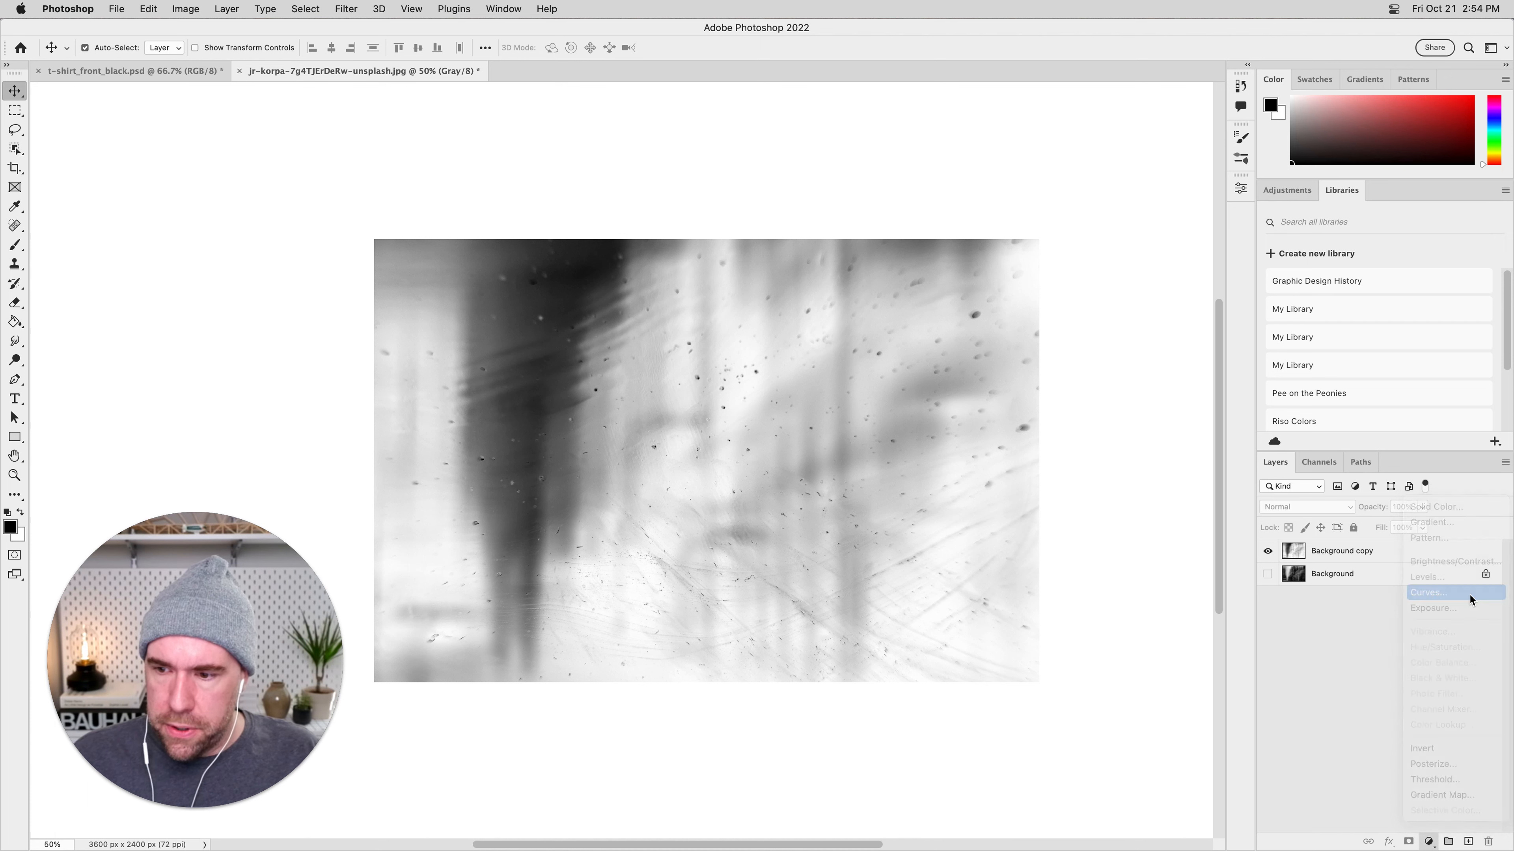
pyautogui.moveTo(1135, 345); pyautogui.dragTo(1093, 381)
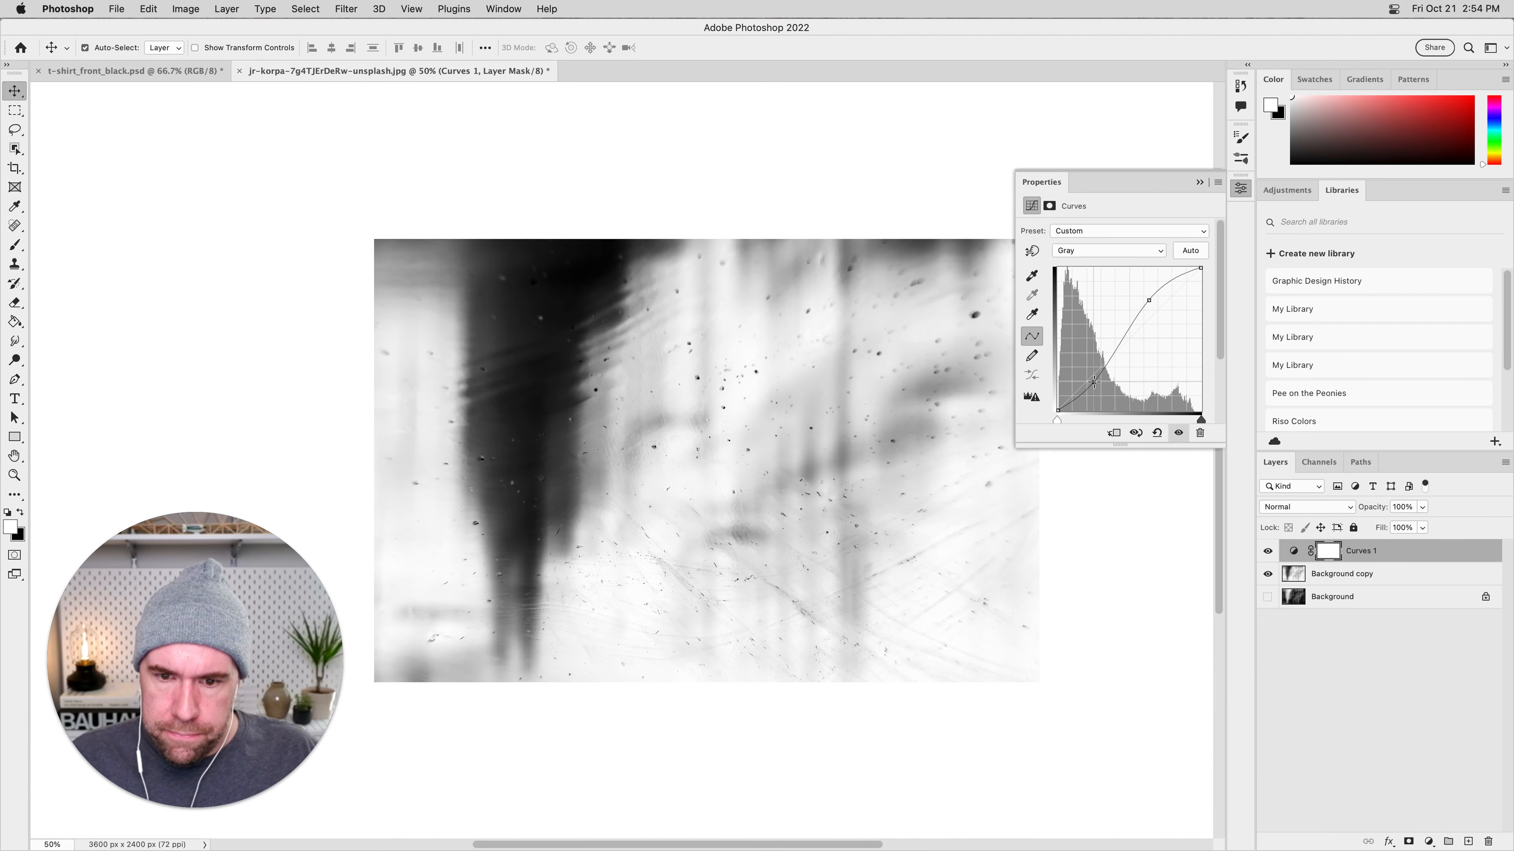
pyautogui.moveTo(1149, 300); pyautogui.dragTo(1201, 268)
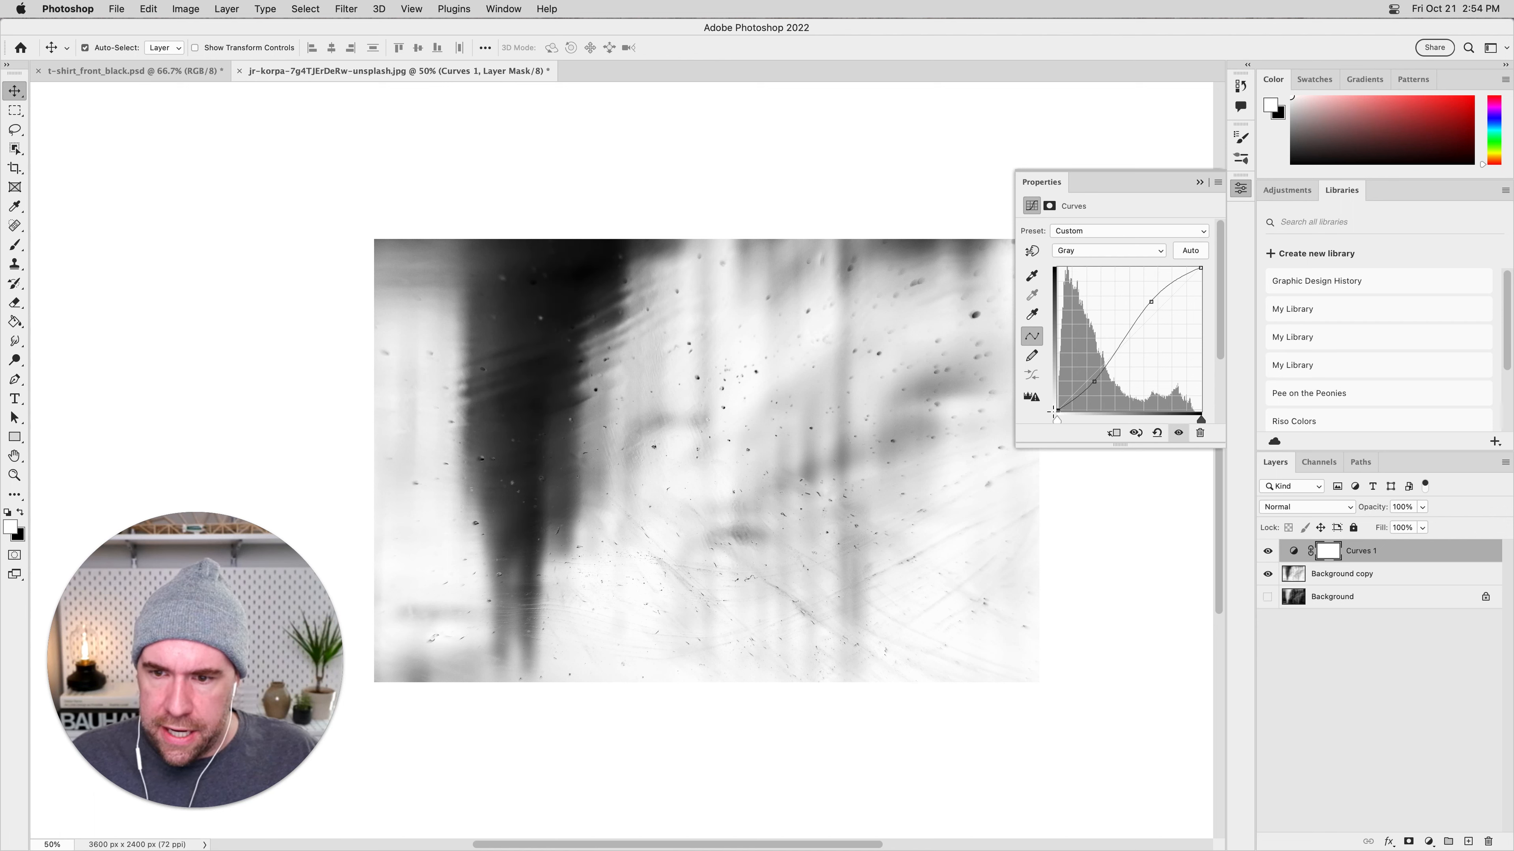
pyautogui.moveTo(1094, 382); pyautogui.dragTo(1096, 386)
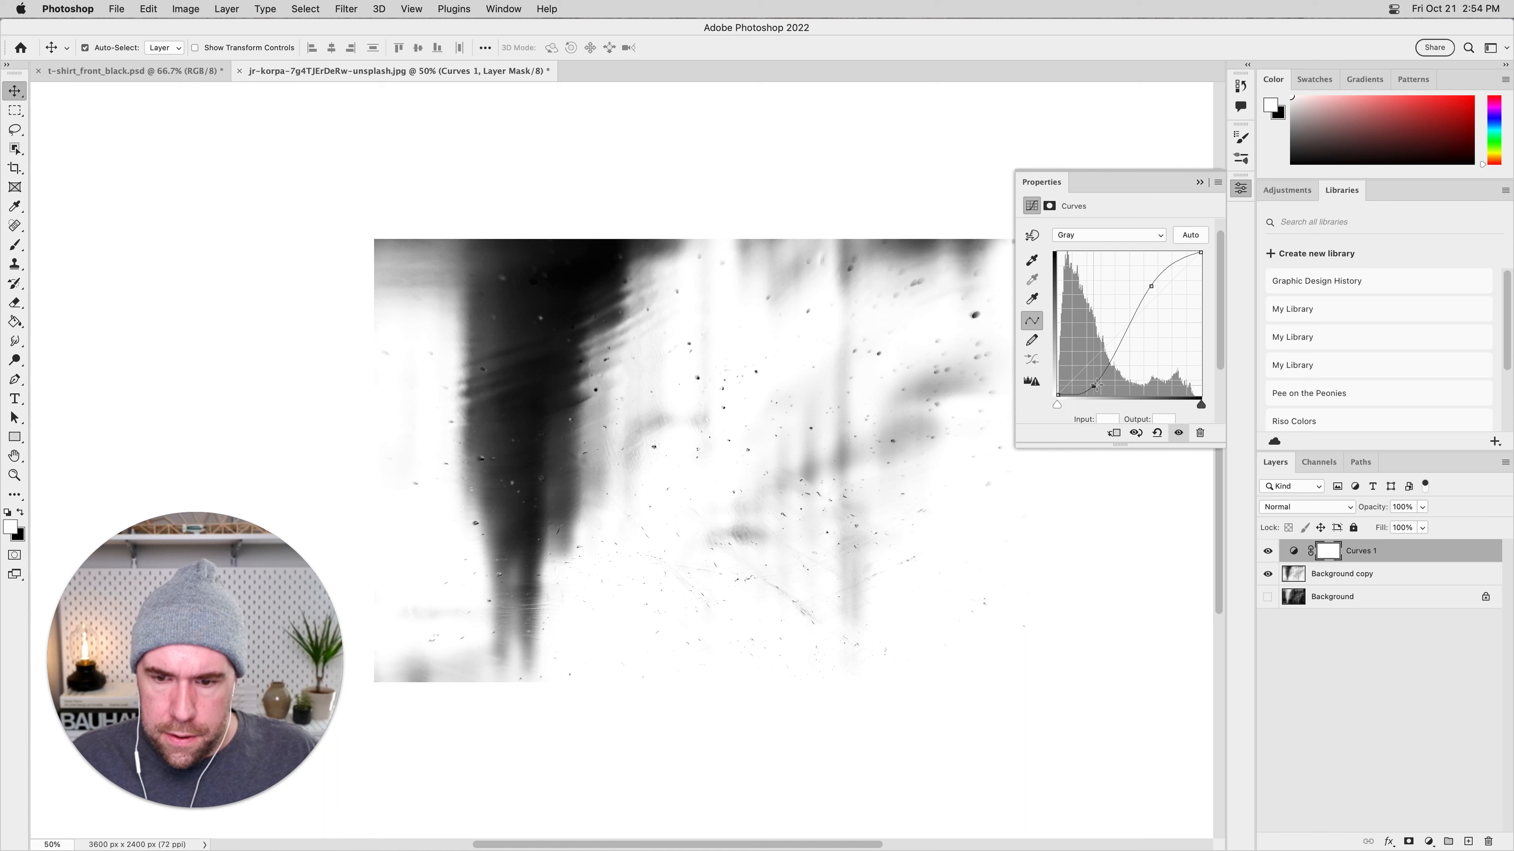
pyautogui.moveTo(1152, 287); pyautogui.dragTo(1150, 294)
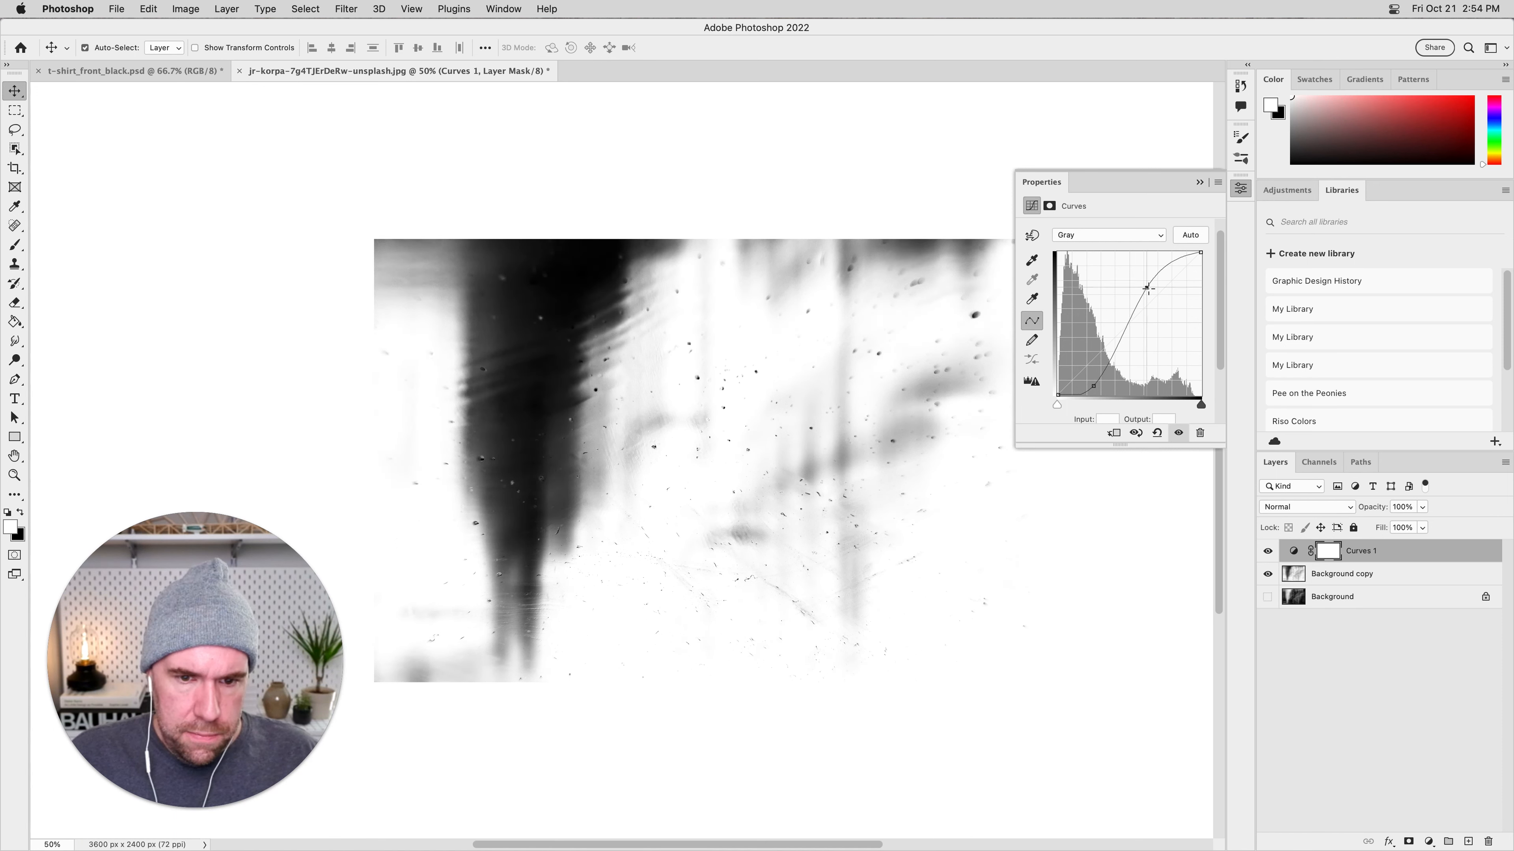
pyautogui.moveTo(1093, 386); pyautogui.dragTo(1112, 376)
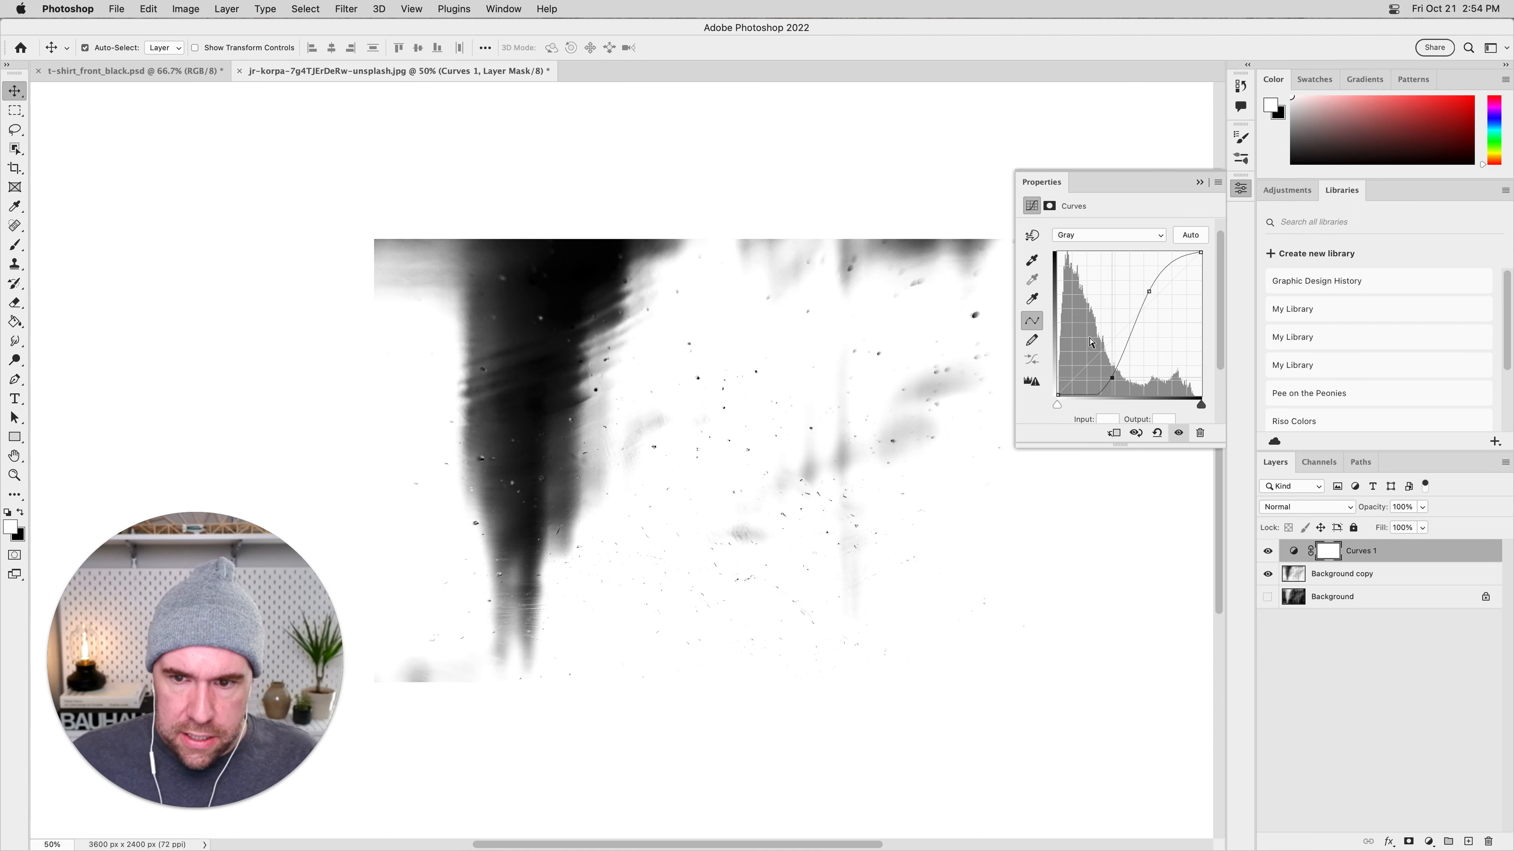
pyautogui.click(1341, 683)
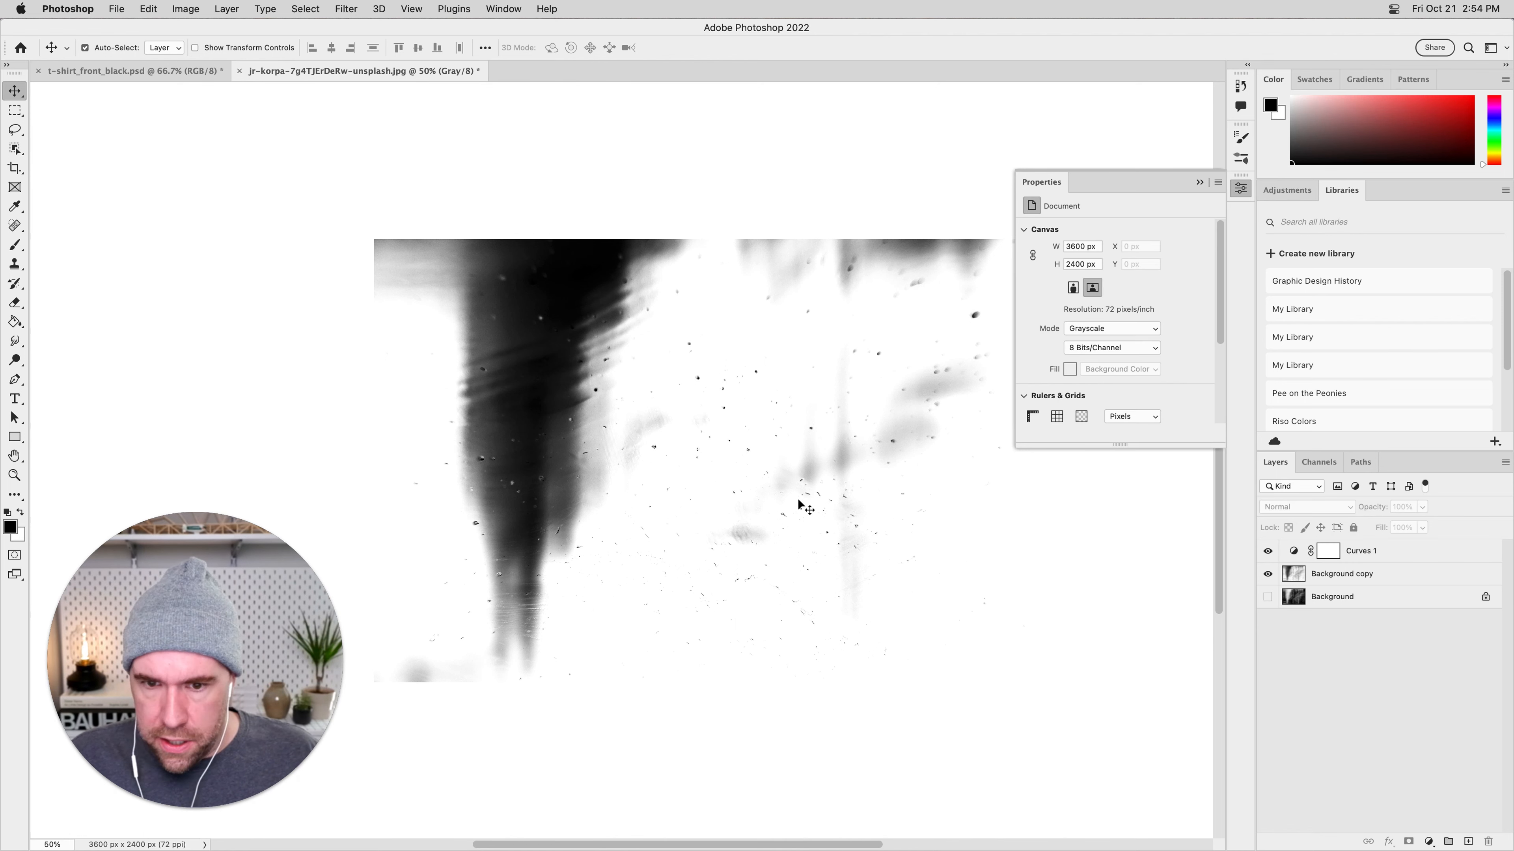
pyautogui.moveTo(885, 616); pyautogui.dragTo(777, 608)
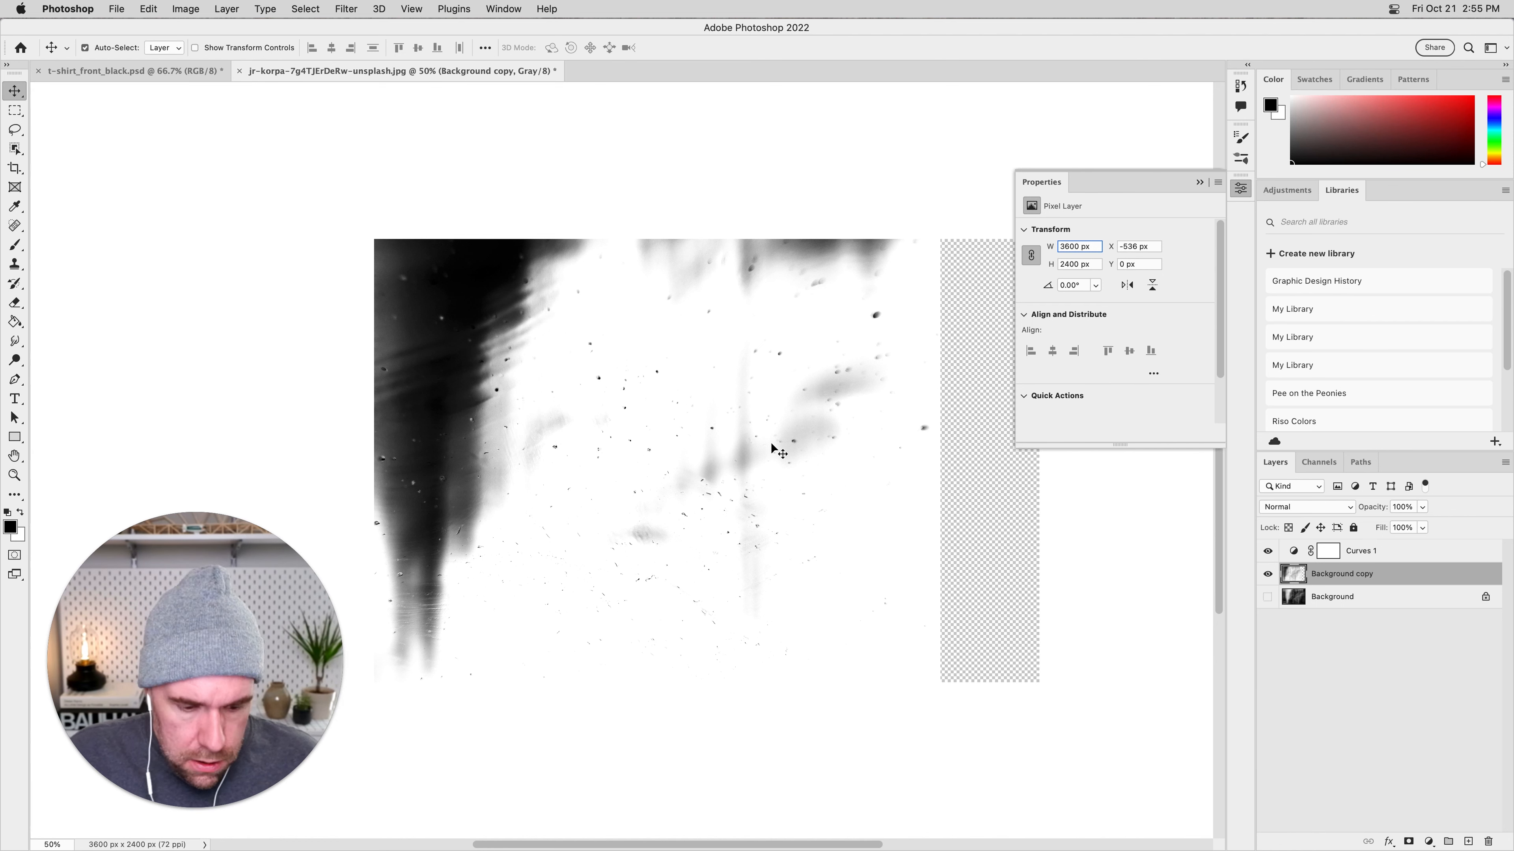
pyautogui.press('super+z')
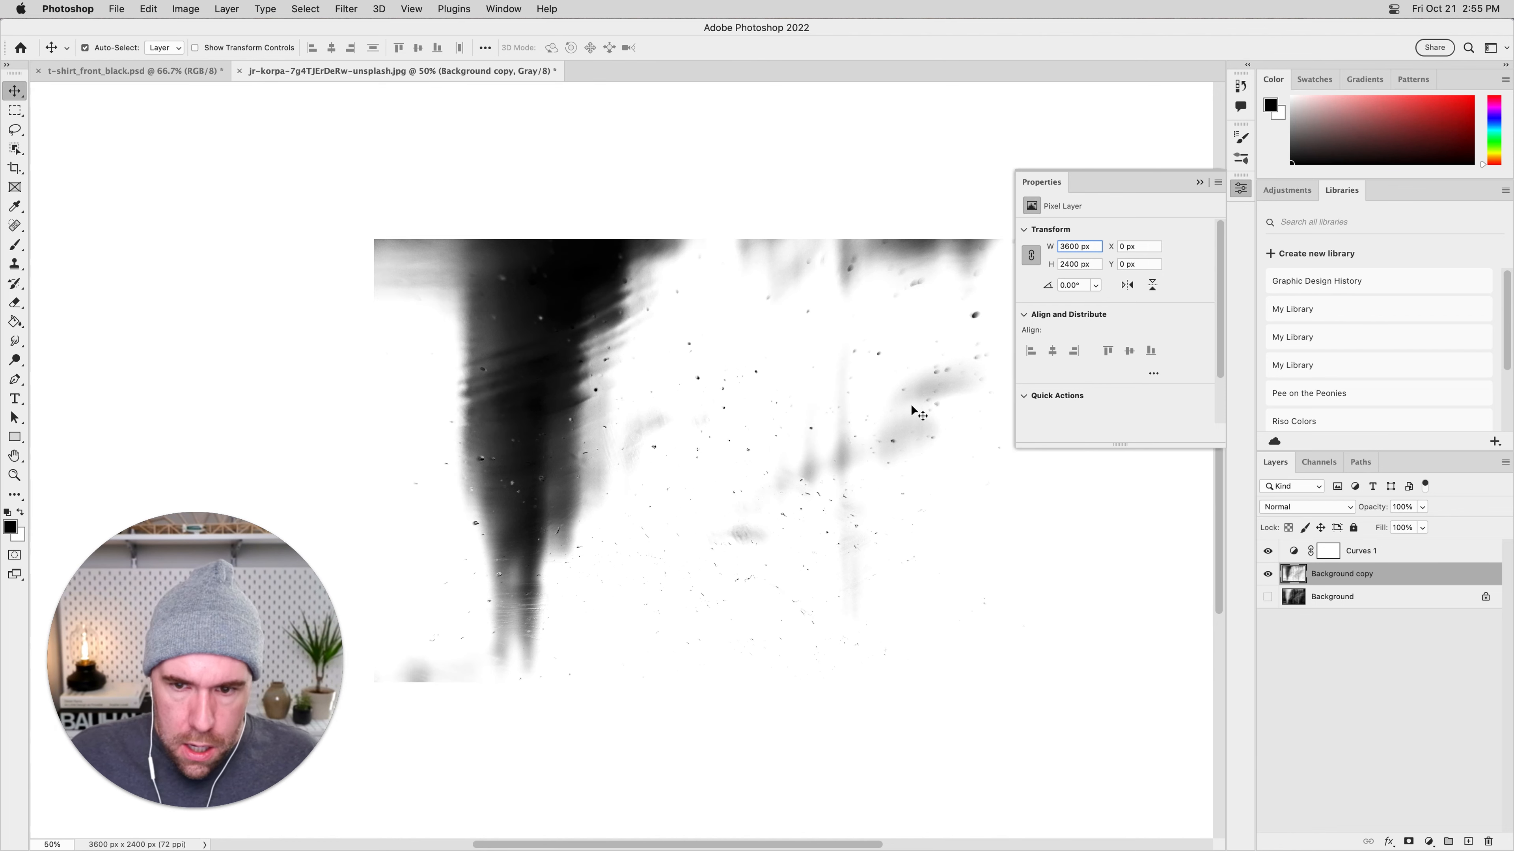
pyautogui.click(1357, 645)
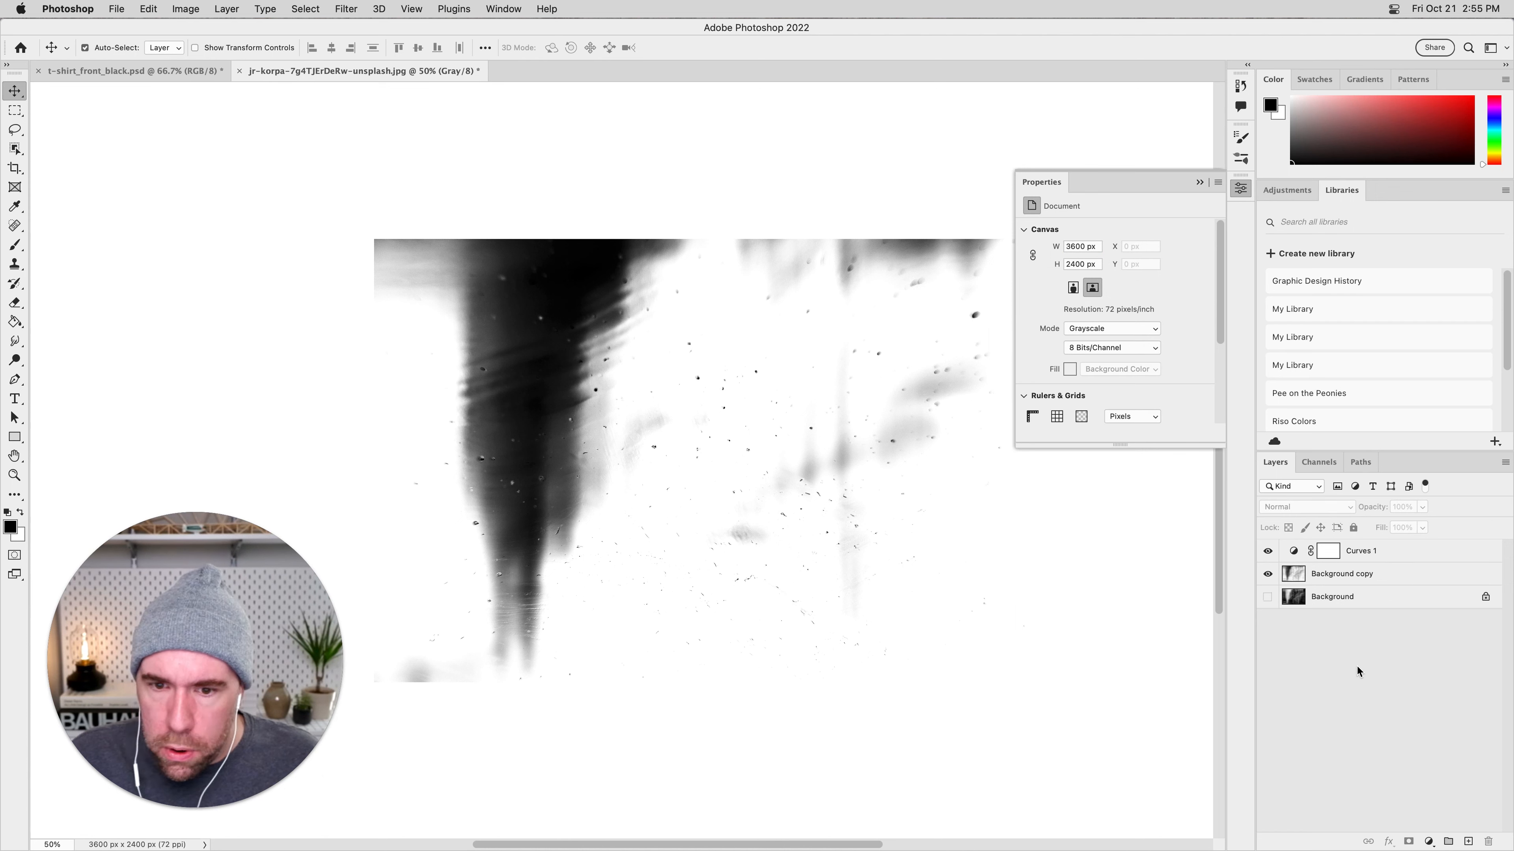
# Add a Levels adjustment layer on top with input levels 12, 1.96 and 176 to isolate the dark specks.
pyautogui.click(1430, 842)
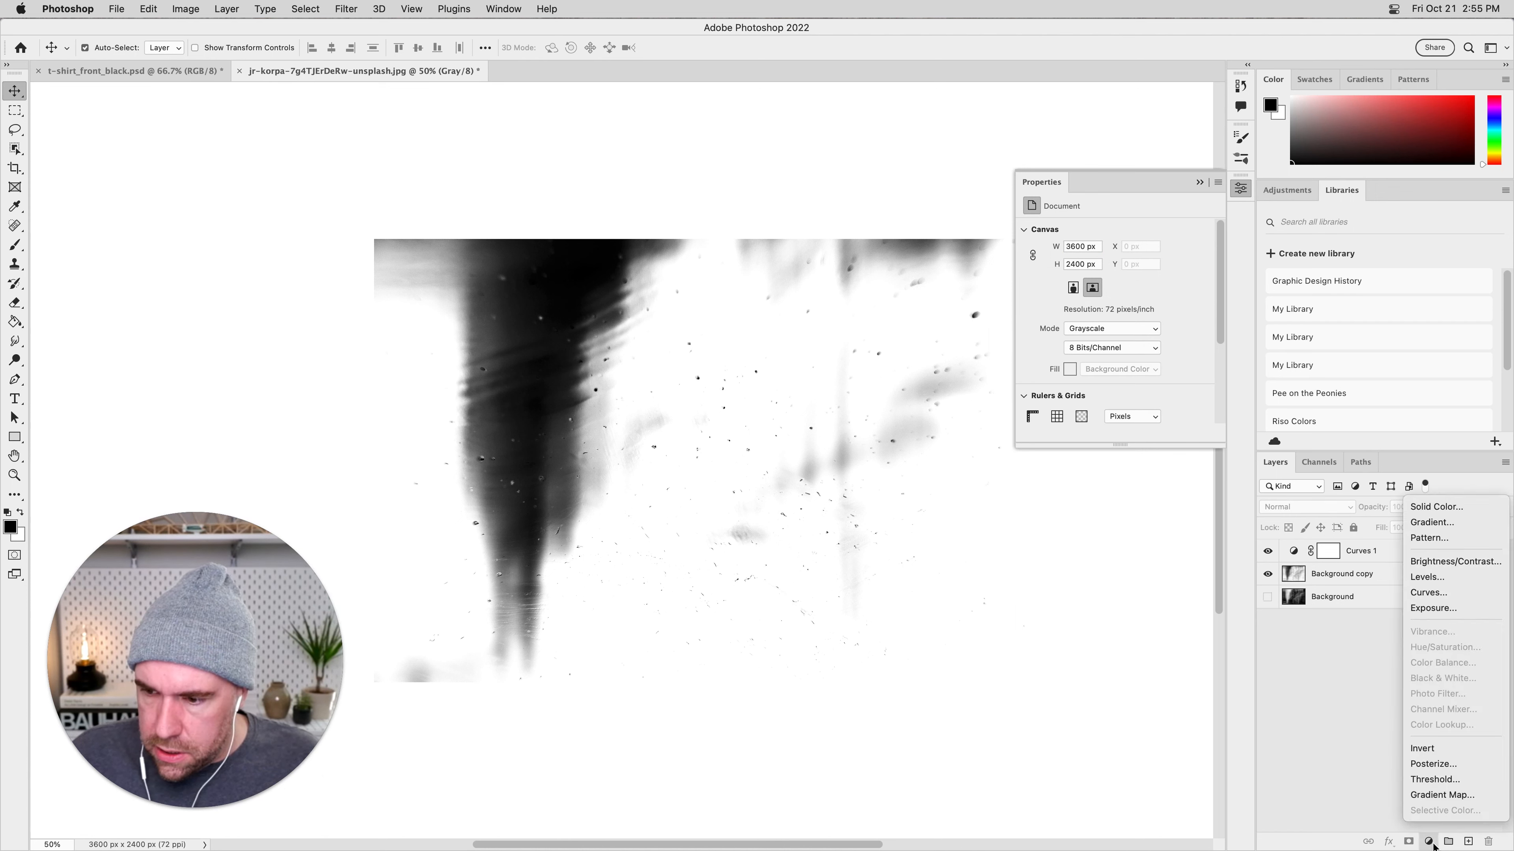
pyautogui.click(1426, 576)
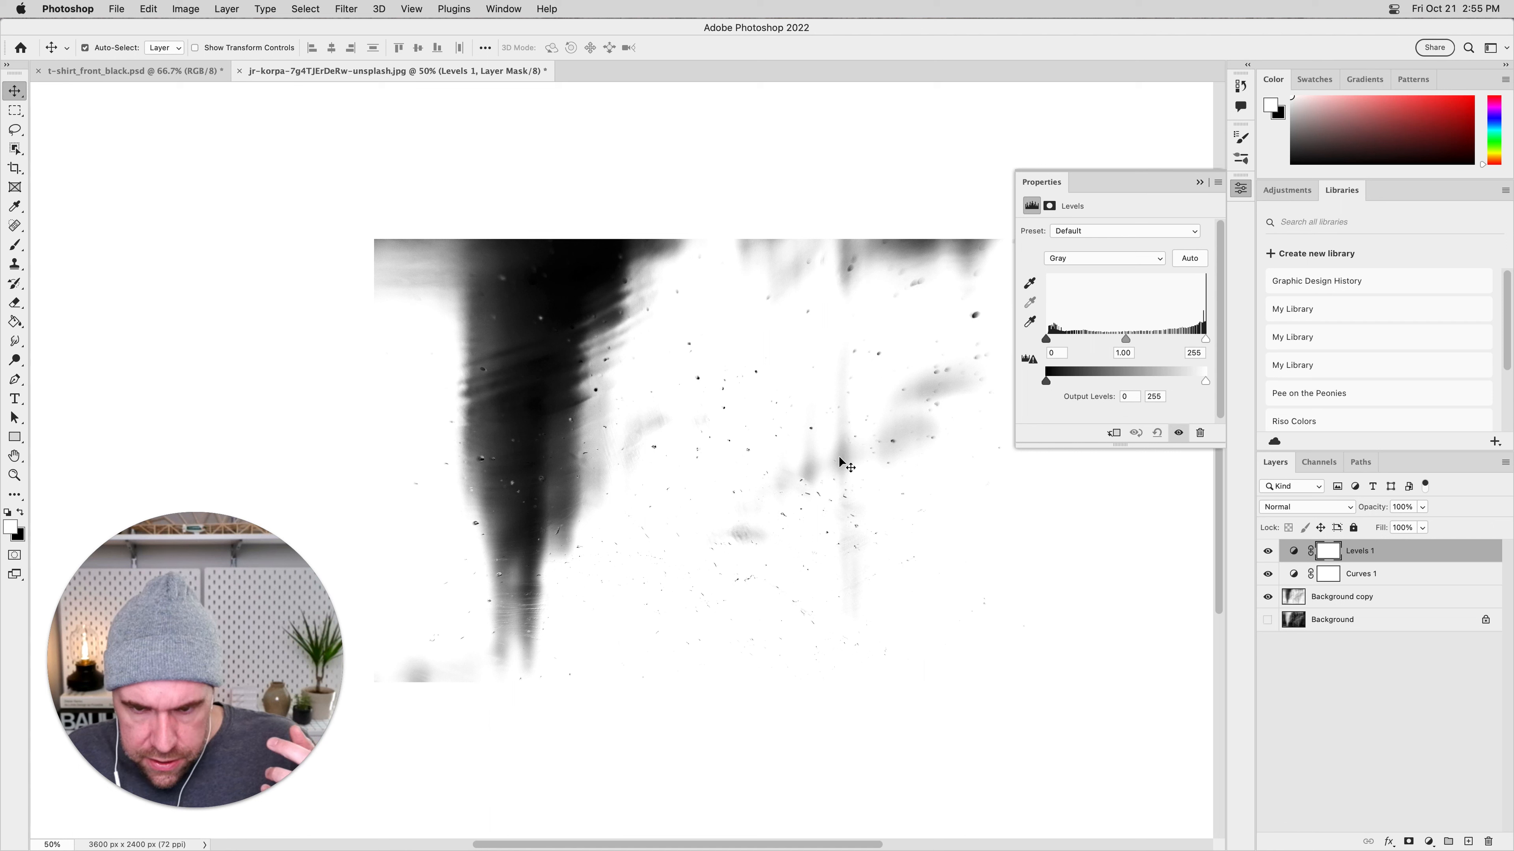
pyautogui.moveTo(1126, 340); pyautogui.dragTo(1111, 339)
pyautogui.moveTo(1205, 338); pyautogui.dragTo(1168, 349)
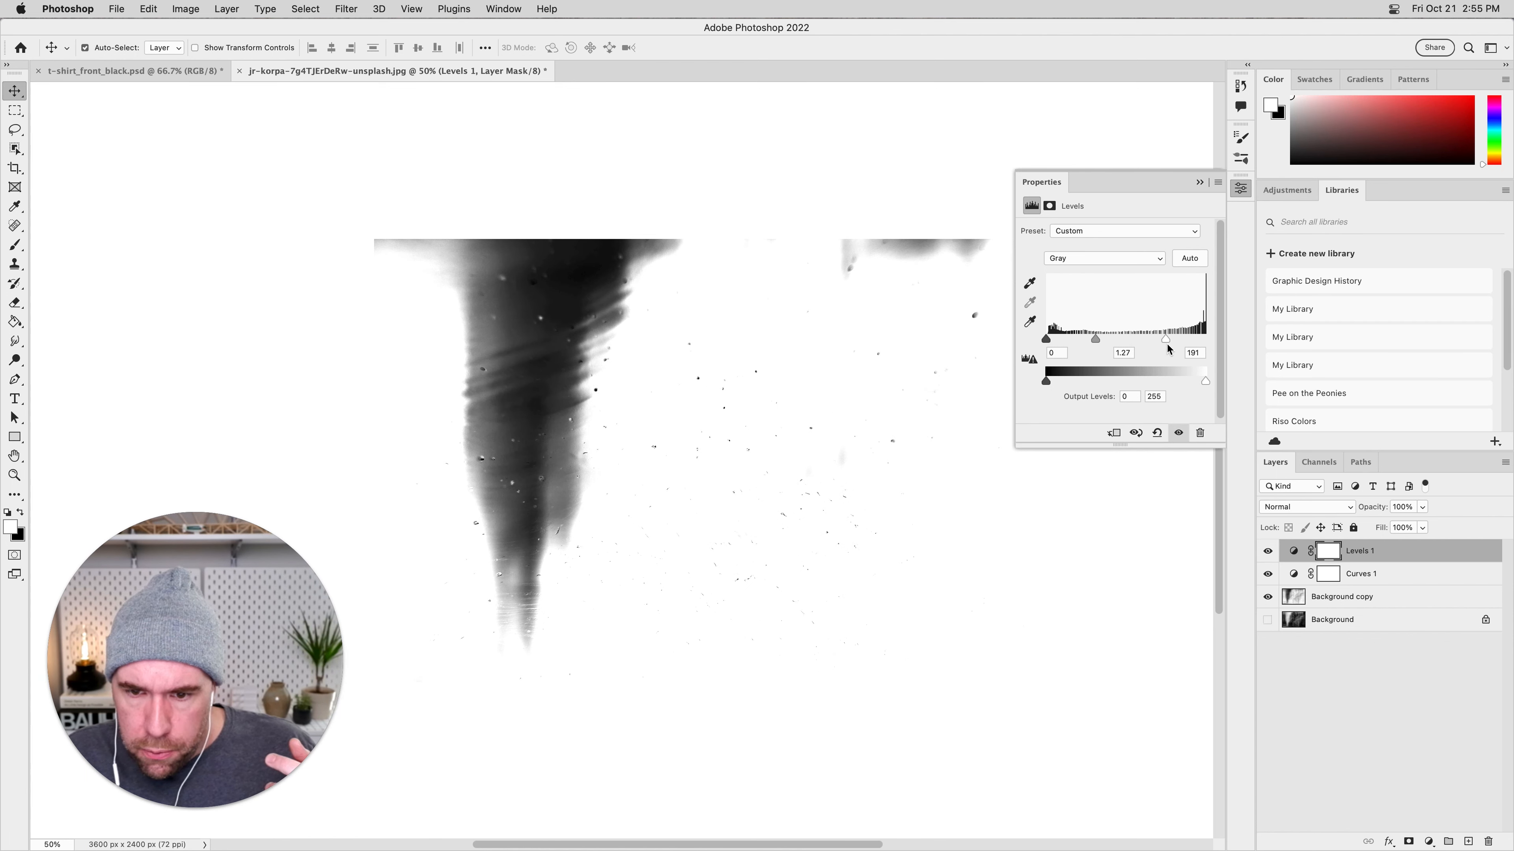
pyautogui.moveTo(1099, 339); pyautogui.dragTo(1080, 341)
pyautogui.moveTo(1174, 339); pyautogui.dragTo(1173, 340)
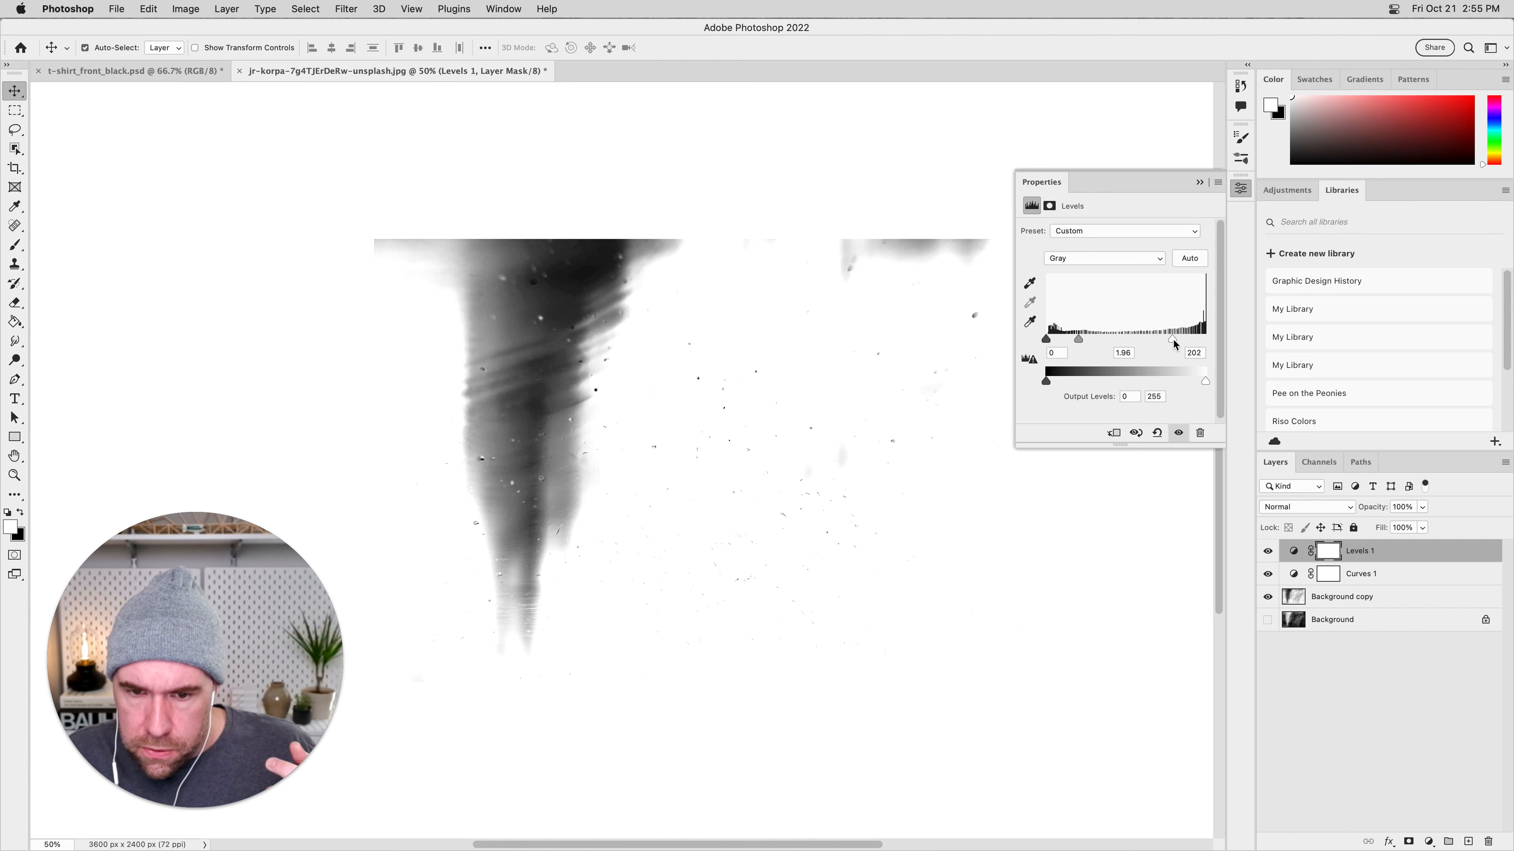
pyautogui.moveTo(1046, 338); pyautogui.dragTo(1052, 342)
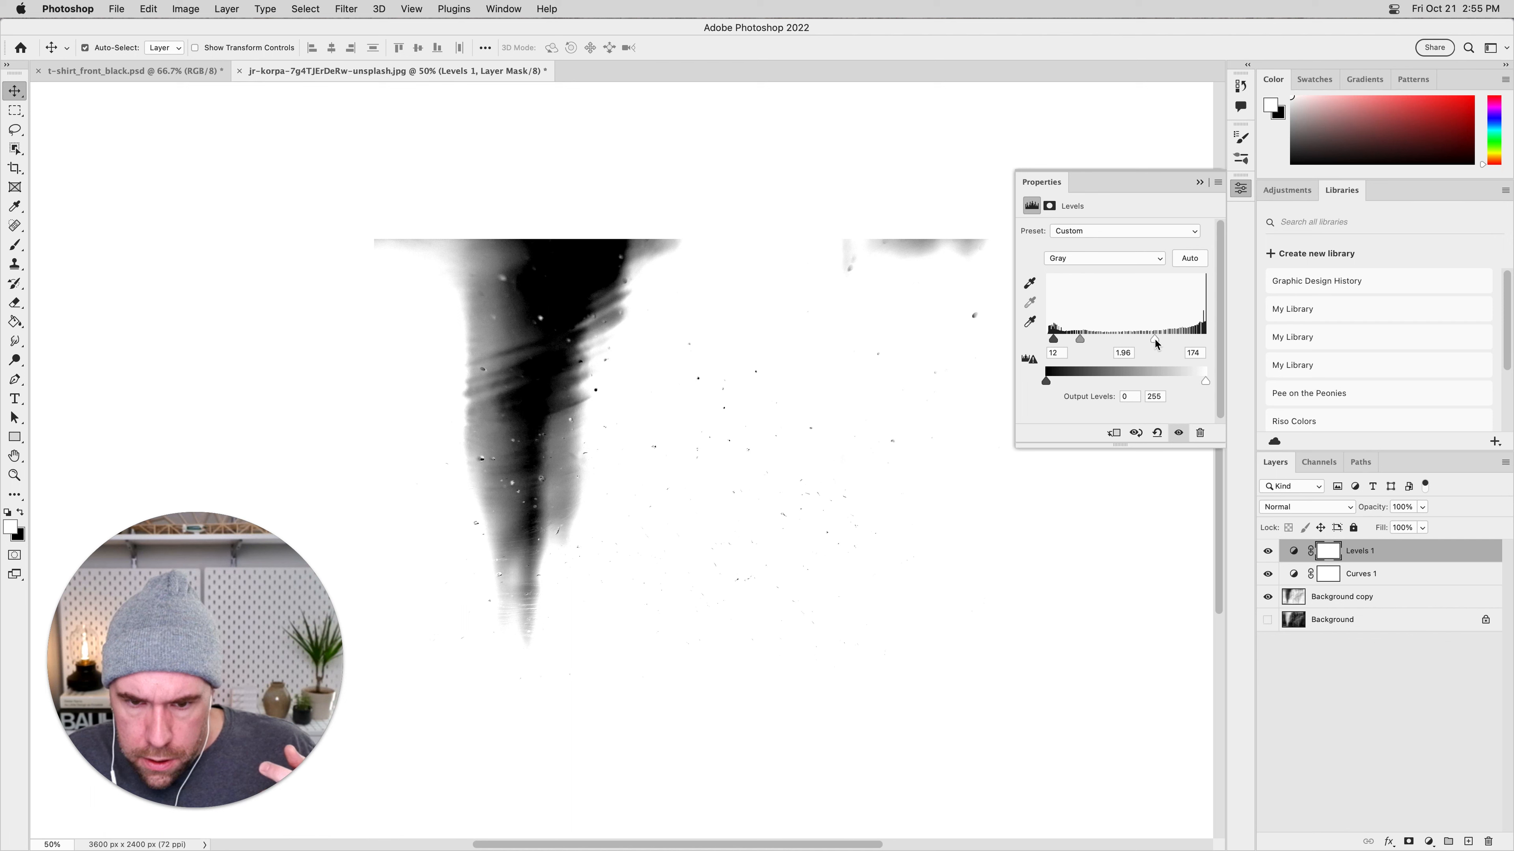
pyautogui.click(737, 192)
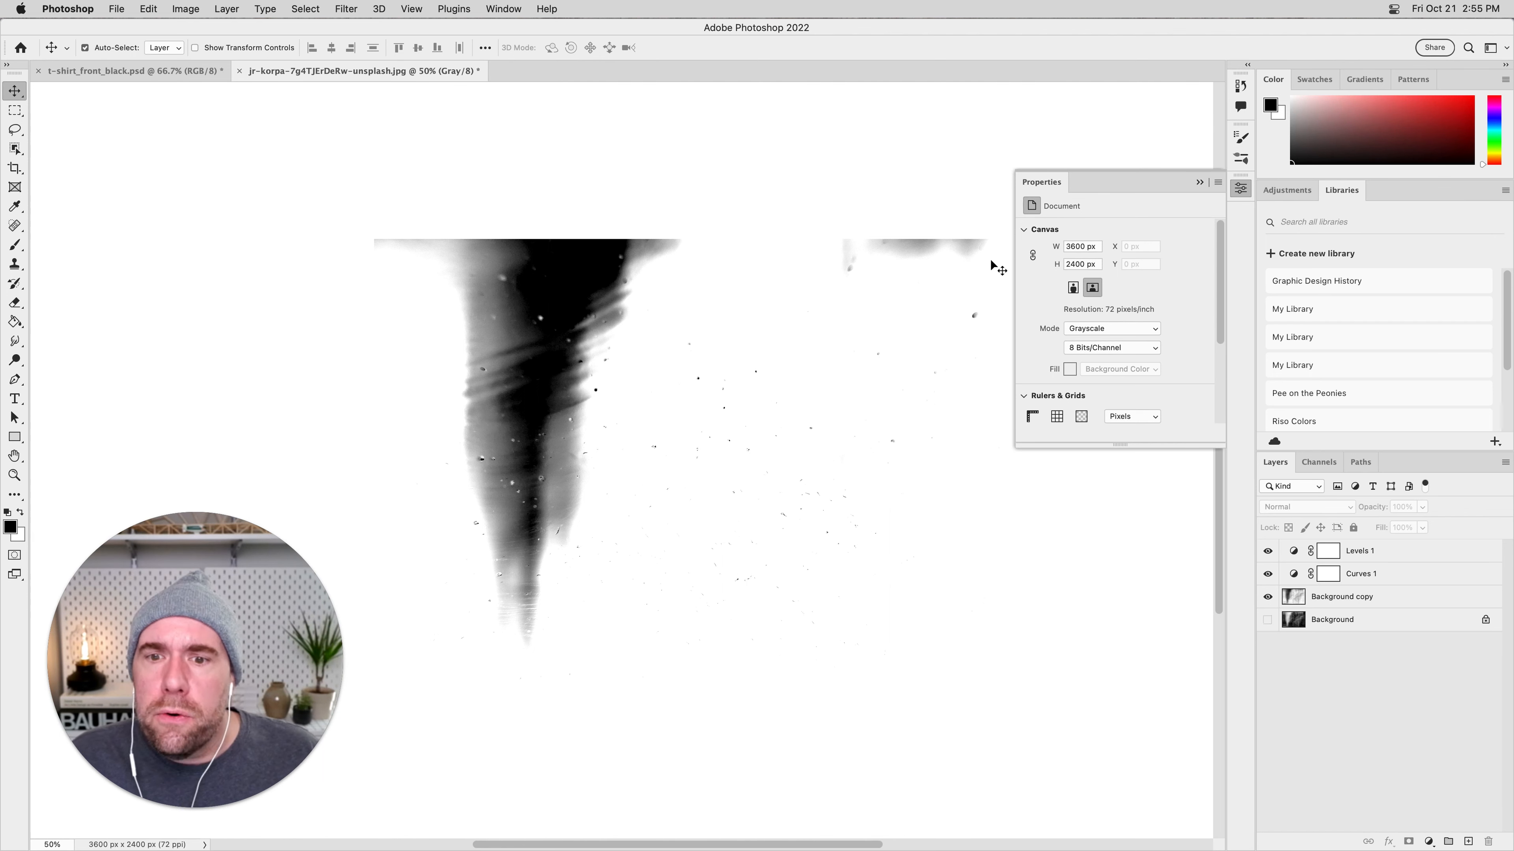
pyautogui.click(1200, 182)
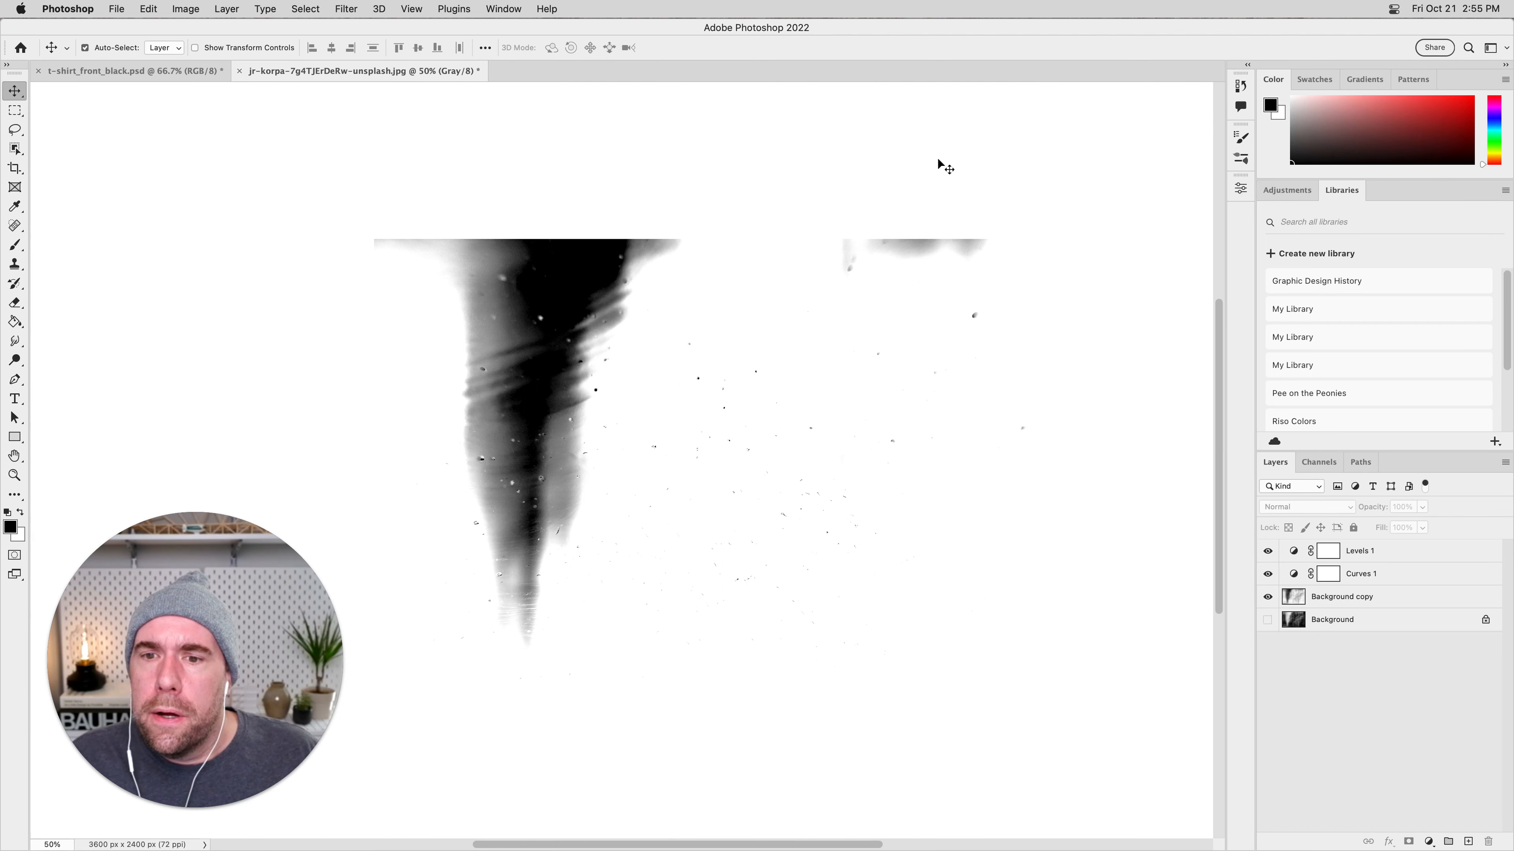
# Set the area surrounding the canvas to Light Gray.
pyautogui.rightClick(686, 147)
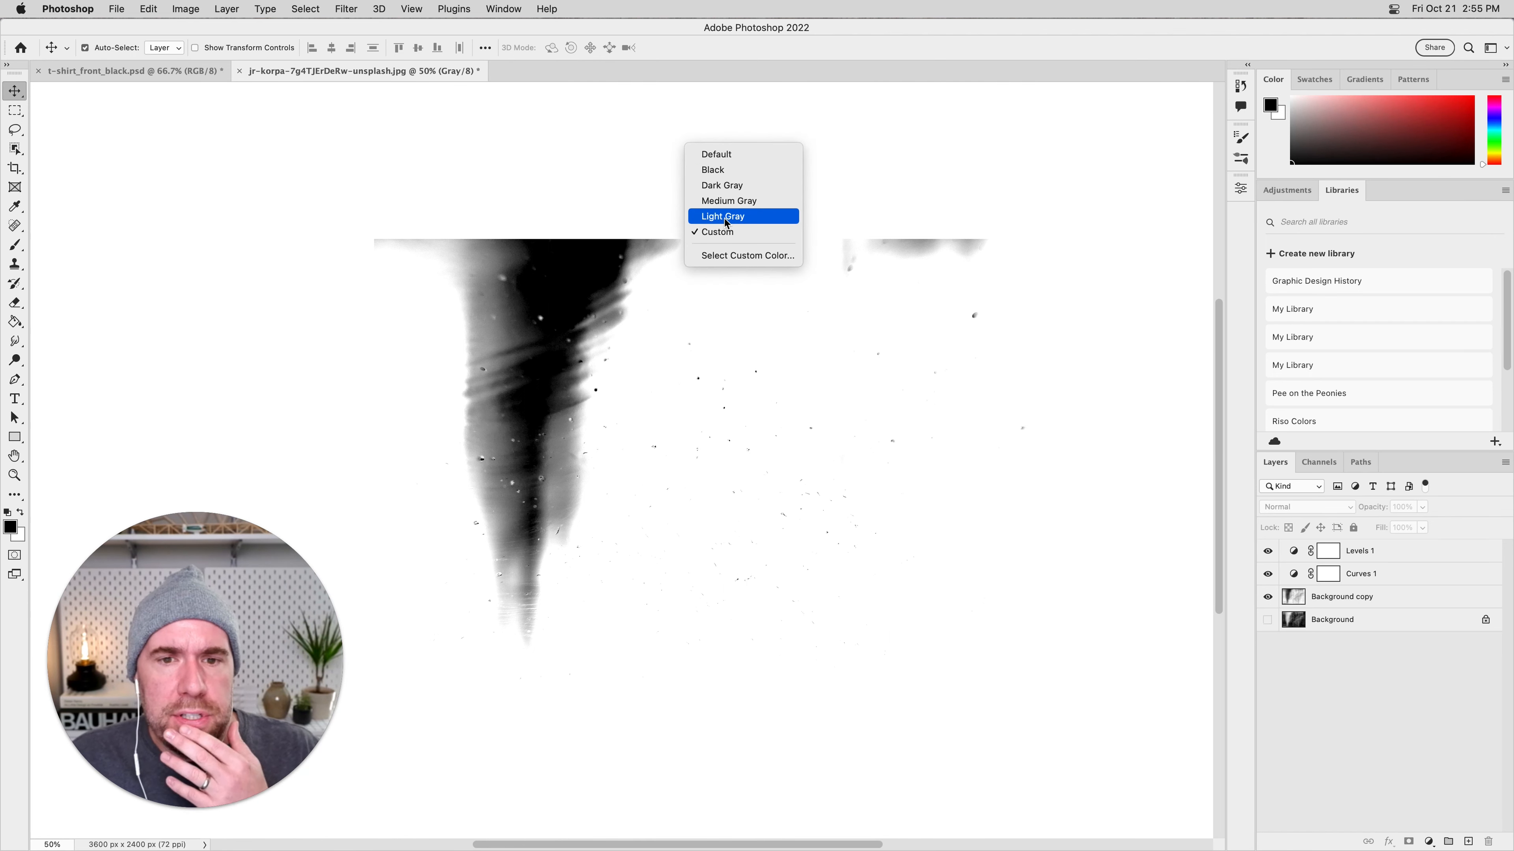
pyautogui.click(725, 220)
pyautogui.rightClick(556, 148)
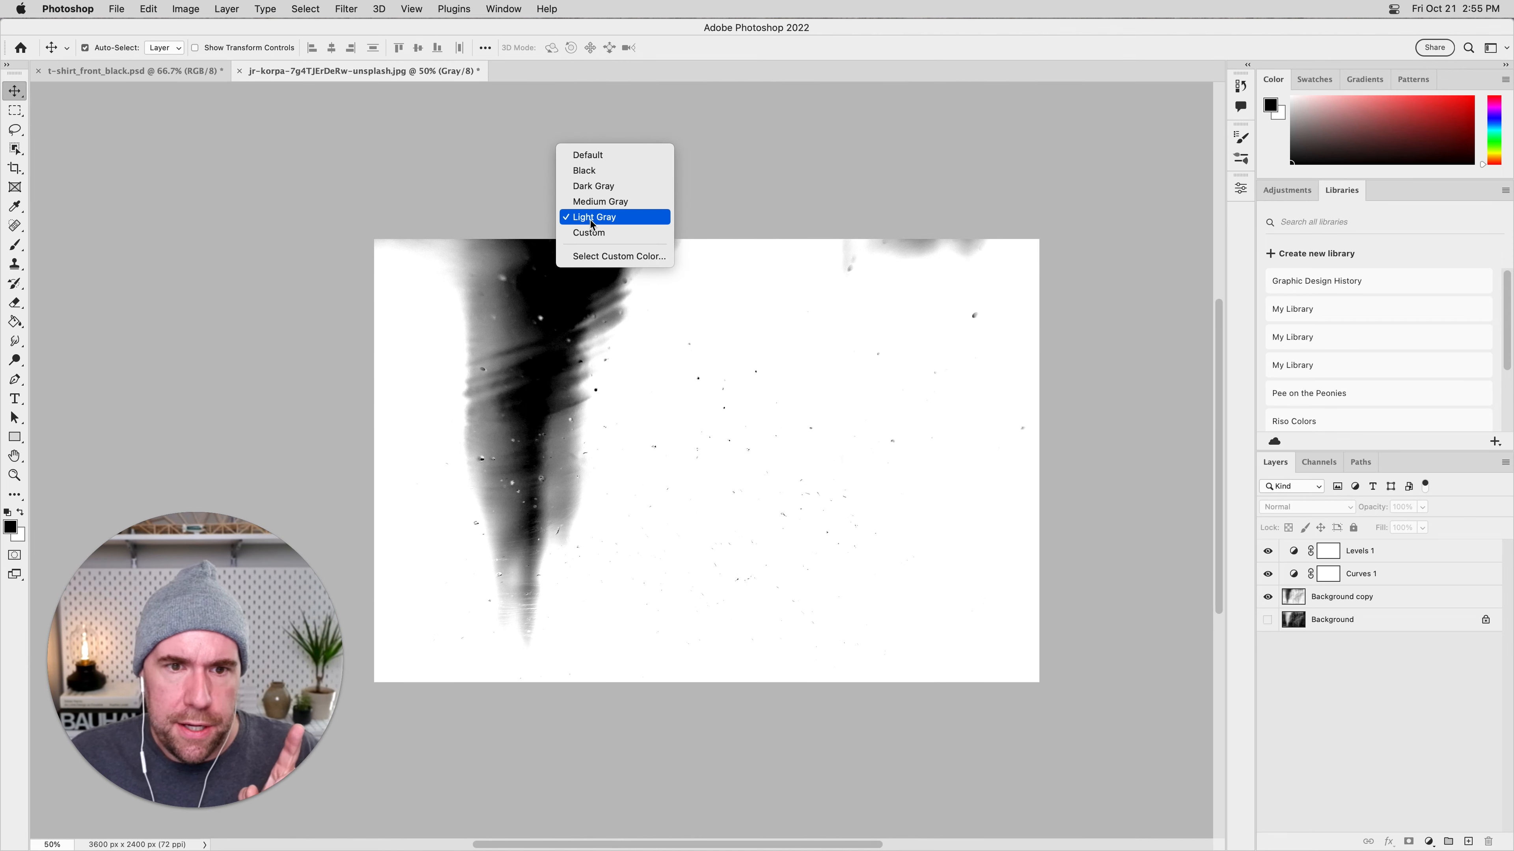
pyautogui.click(616, 218)
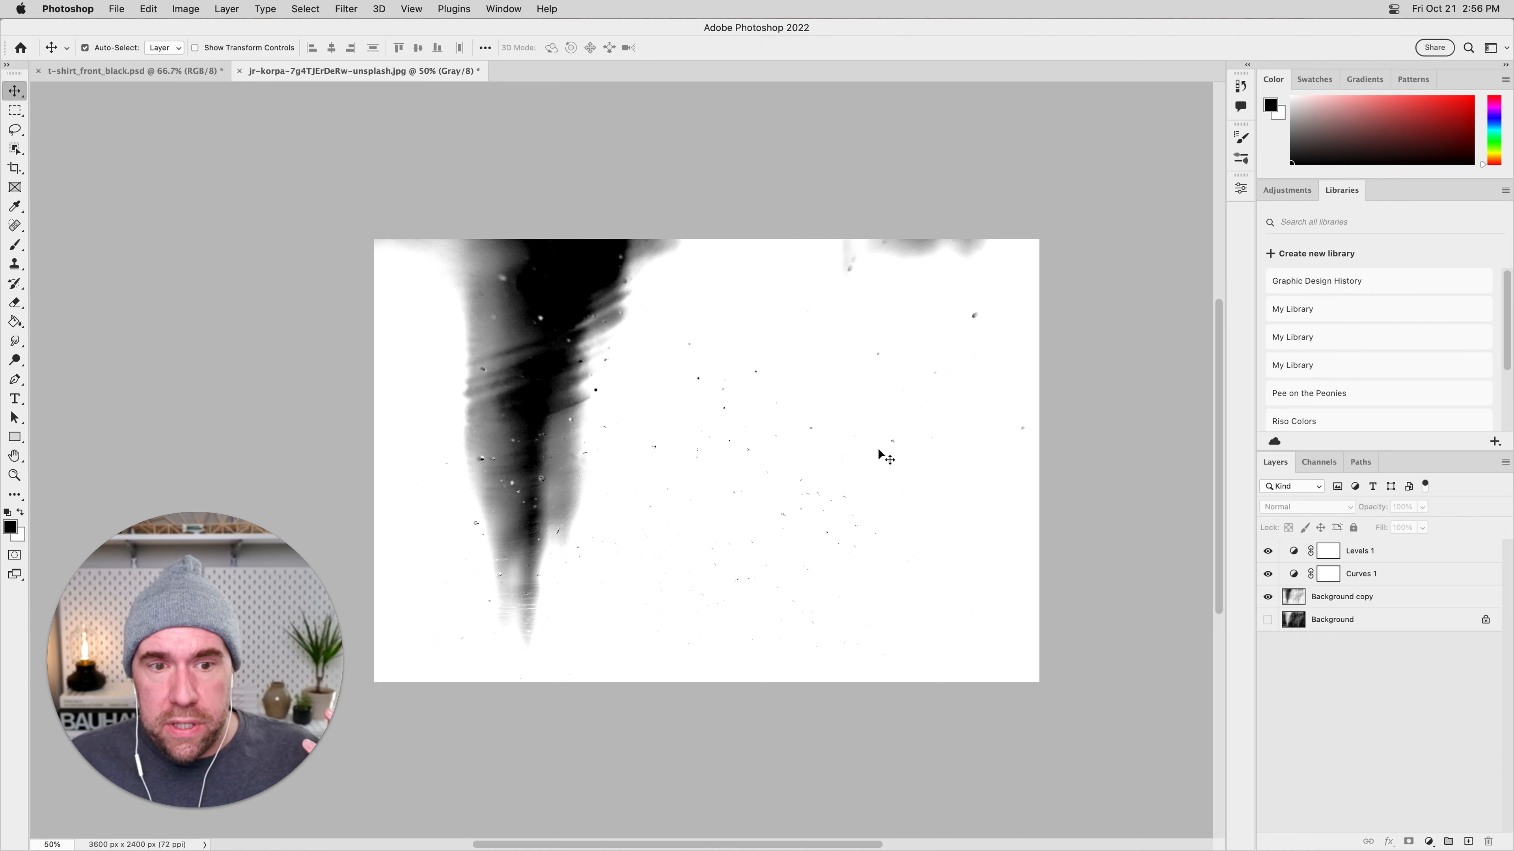
# Merge the Levels 1, Curves 1 and Background copy layers into one layer, leaving the hidden Background separate.
pyautogui.click(1397, 597)
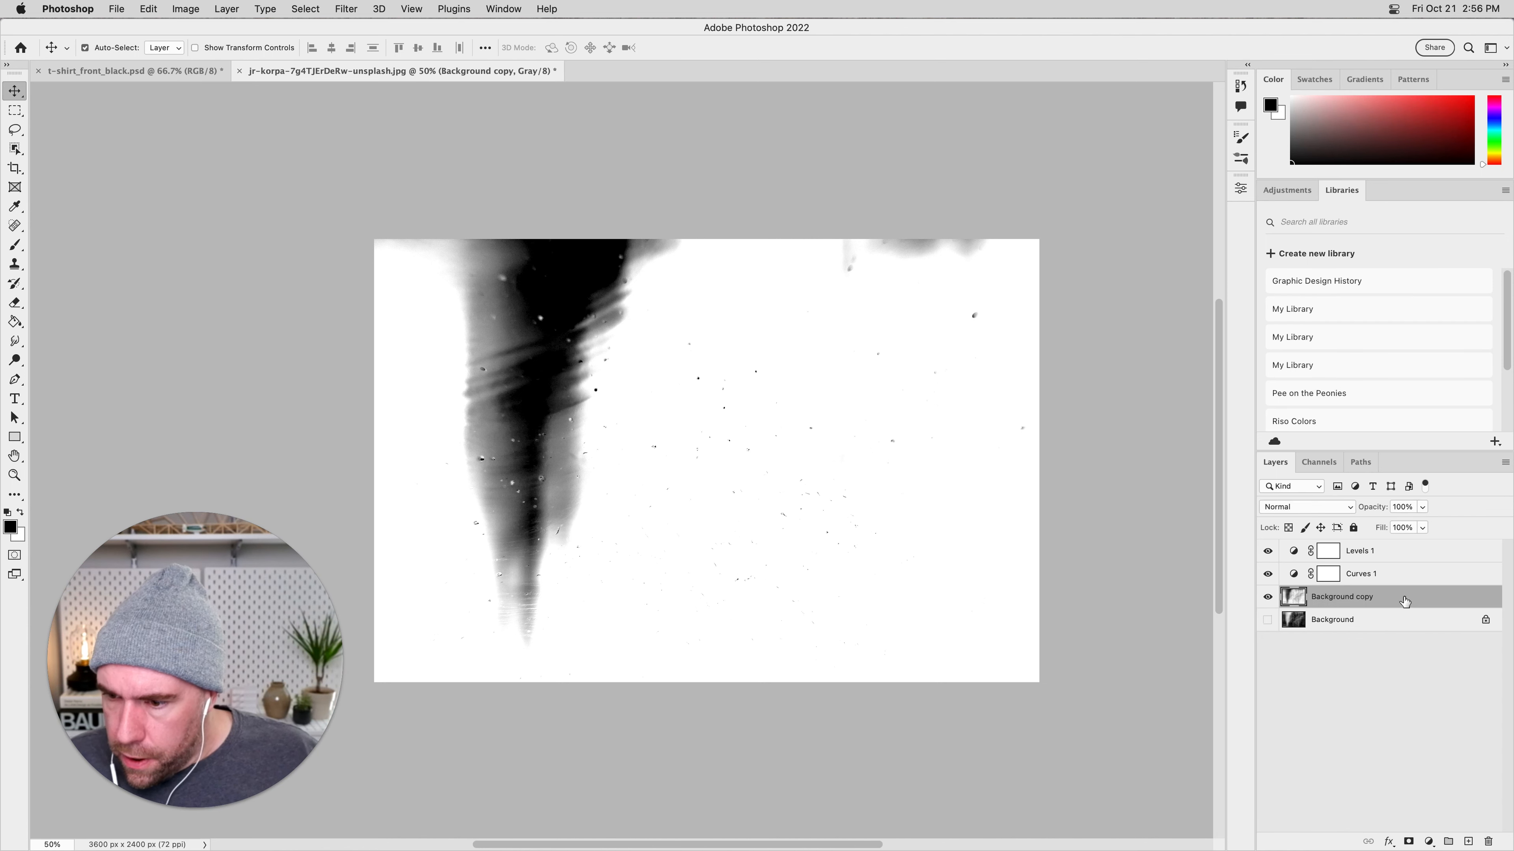
pyautogui.click(1412, 554)
pyautogui.keyDown('shift'); pyautogui.click(1395, 597); pyautogui.keyUp('shift')
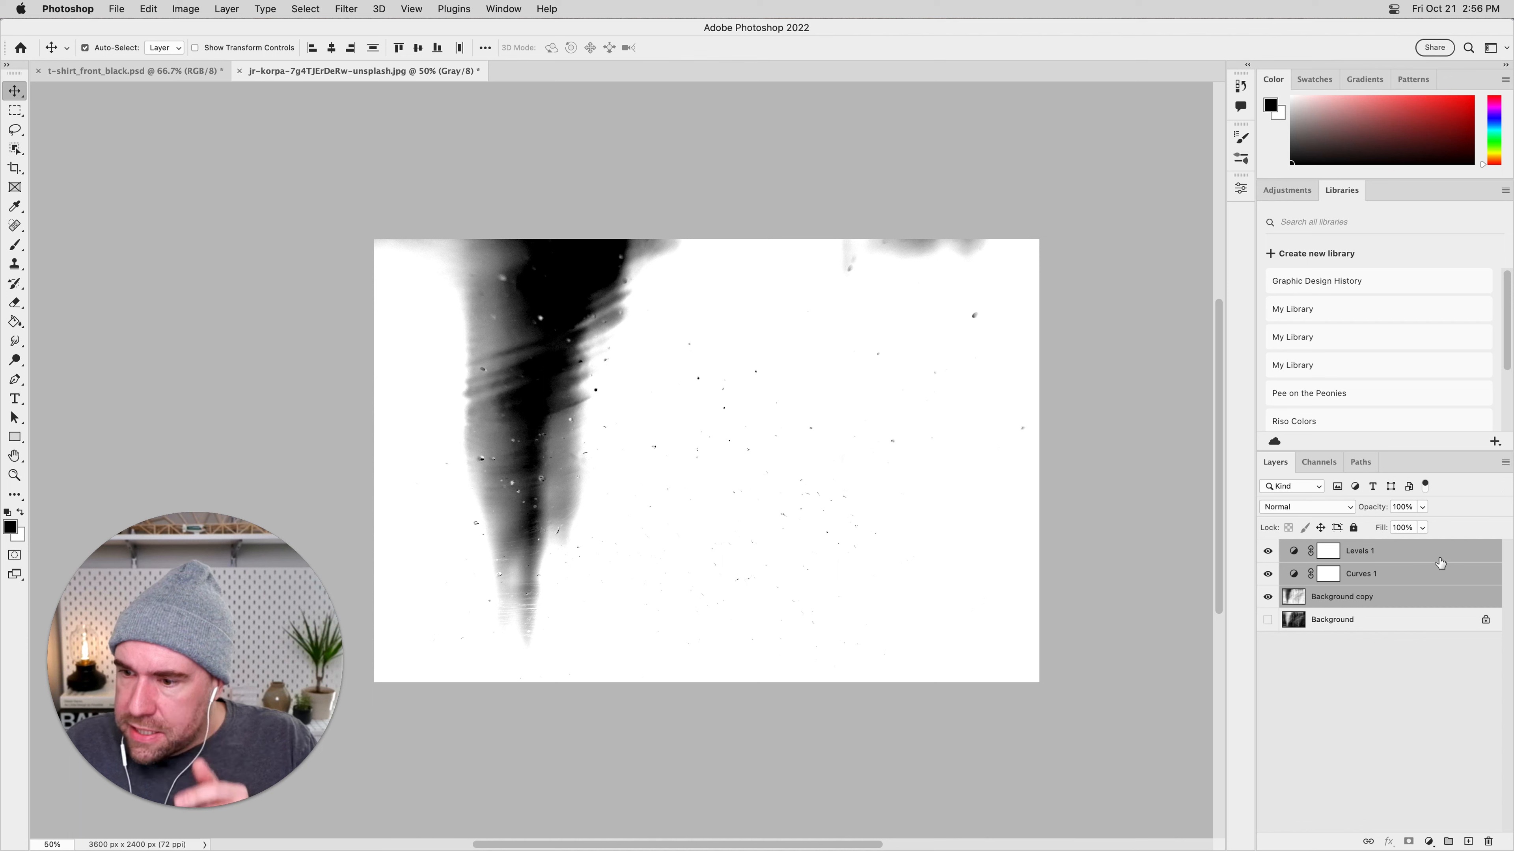
pyautogui.click(1505, 463)
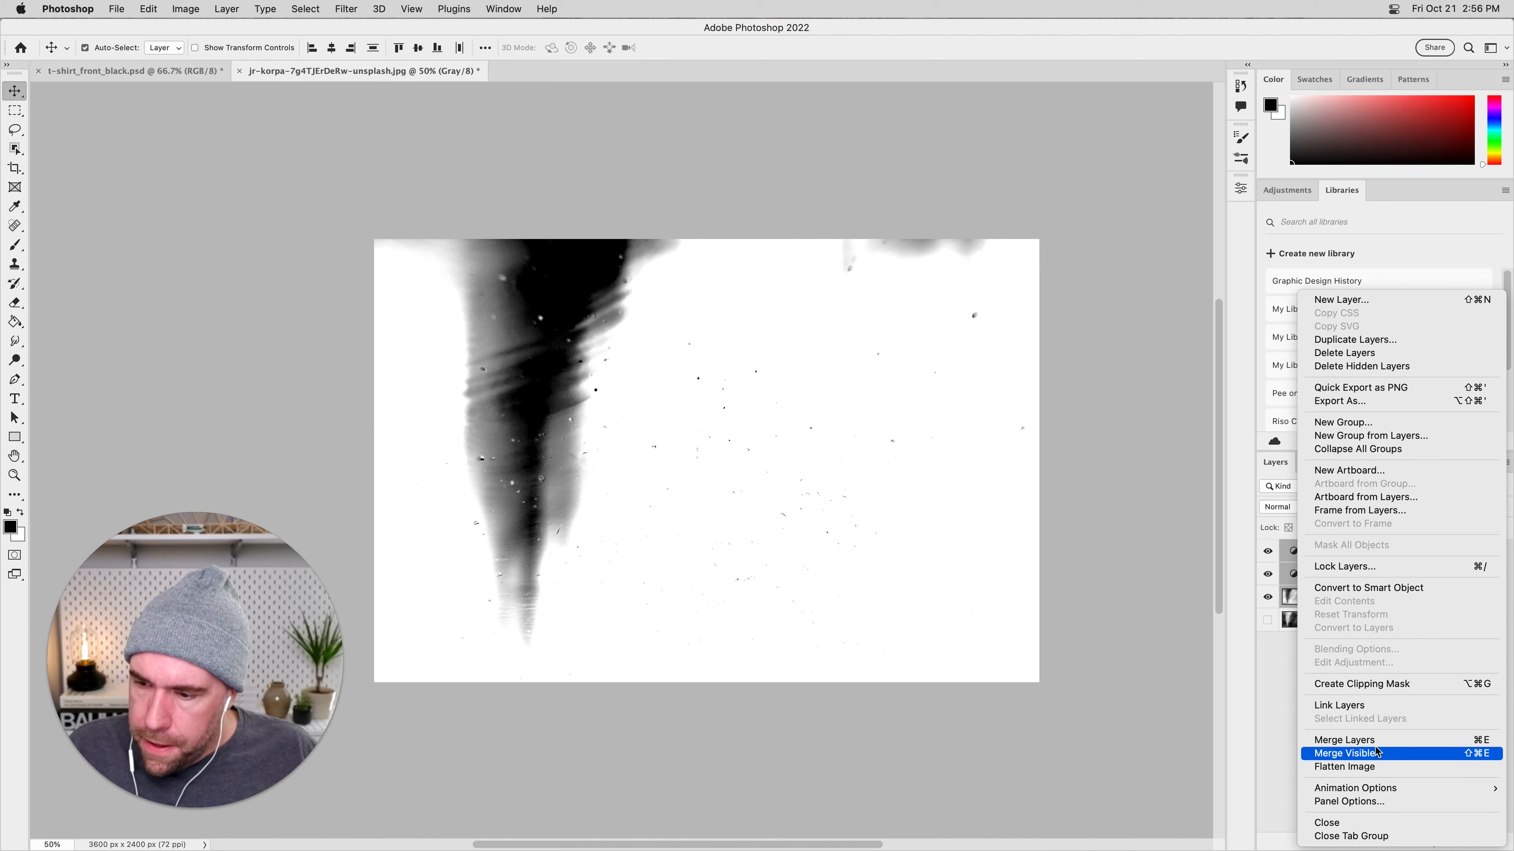
pyautogui.click(1401, 741)
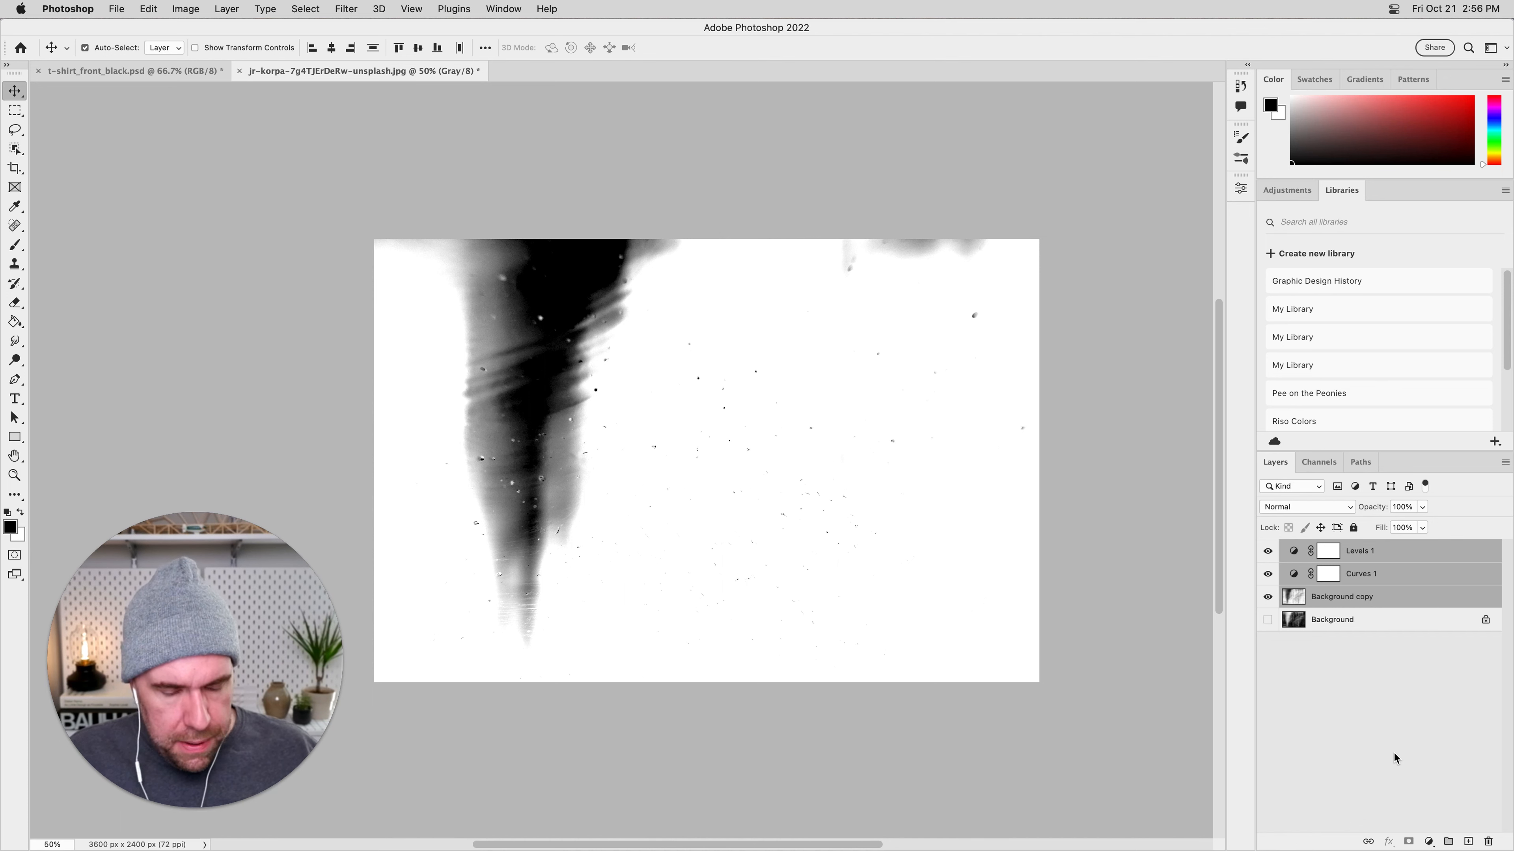
pyautogui.press('super+e')
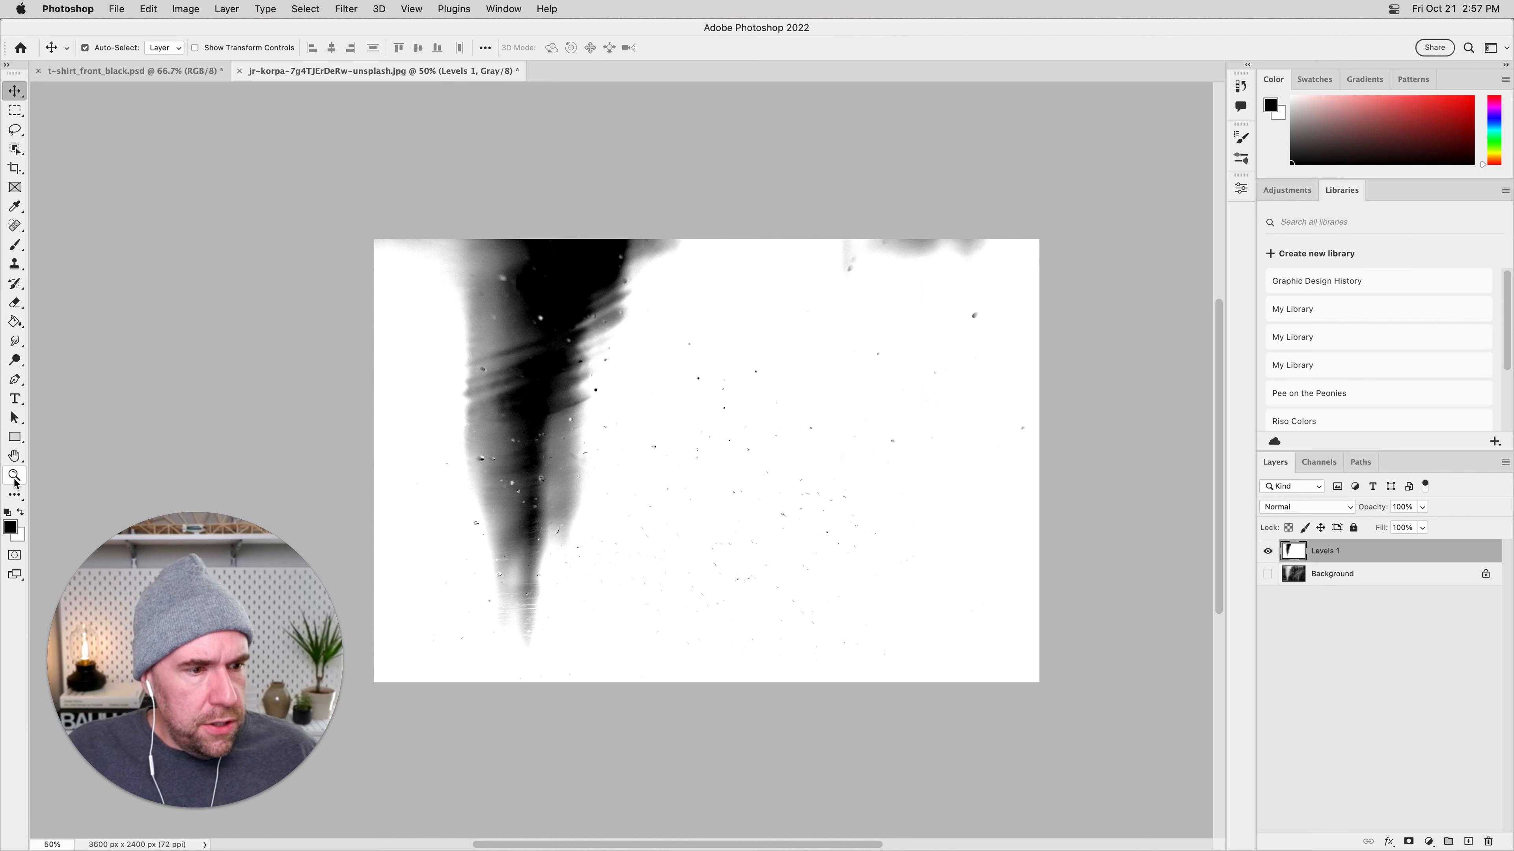
# Paint white over the dark vertical streak and the outer smudges with a brush of up to 500 px, keeping only the central specks.
pyautogui.click(12, 527)
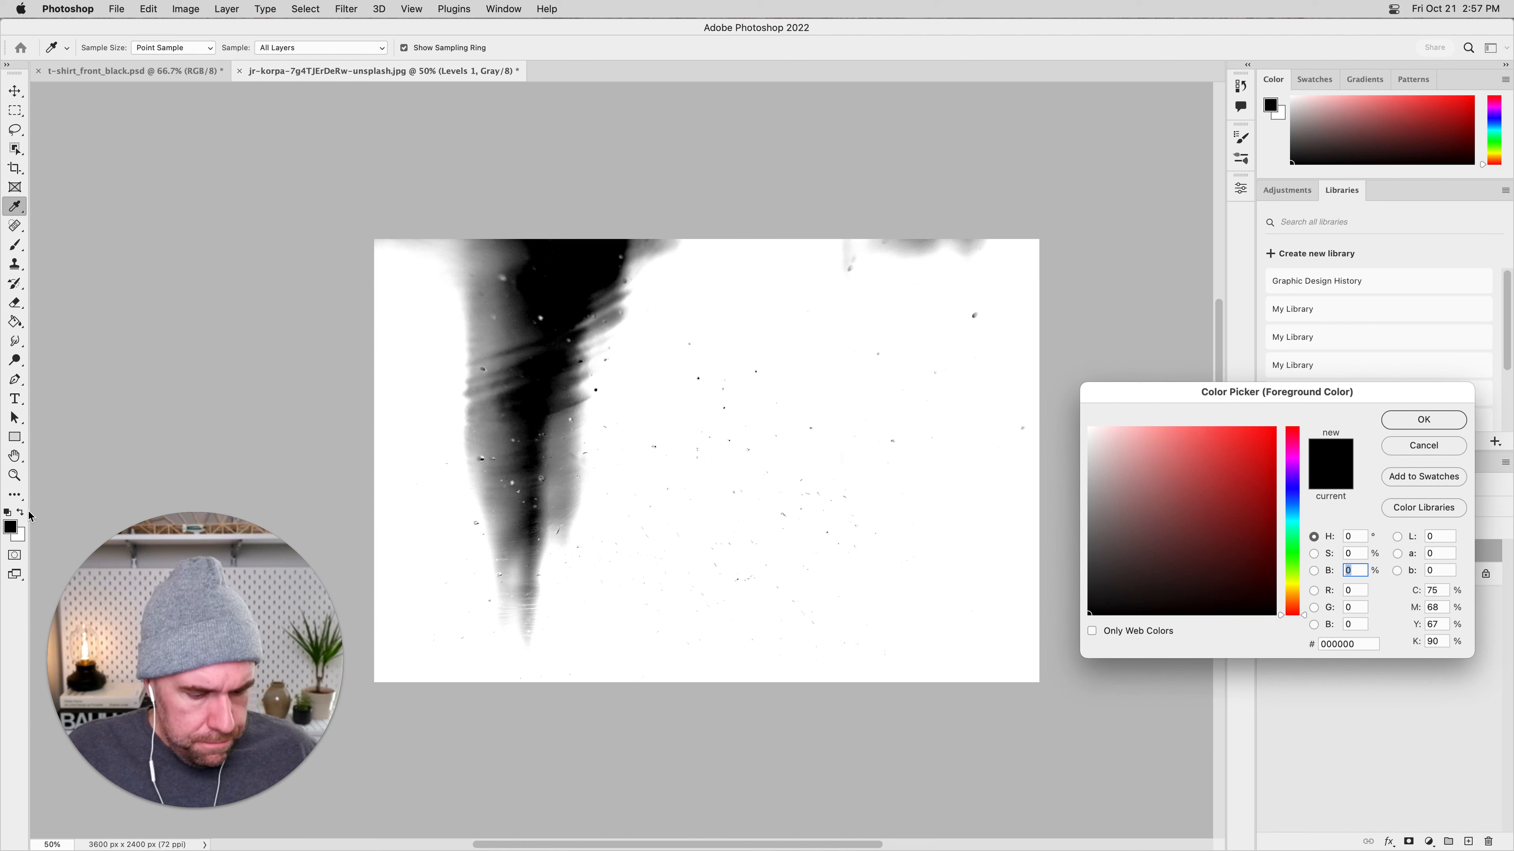
pyautogui.press('Escape')
pyautogui.press('v')
pyautogui.press('x')
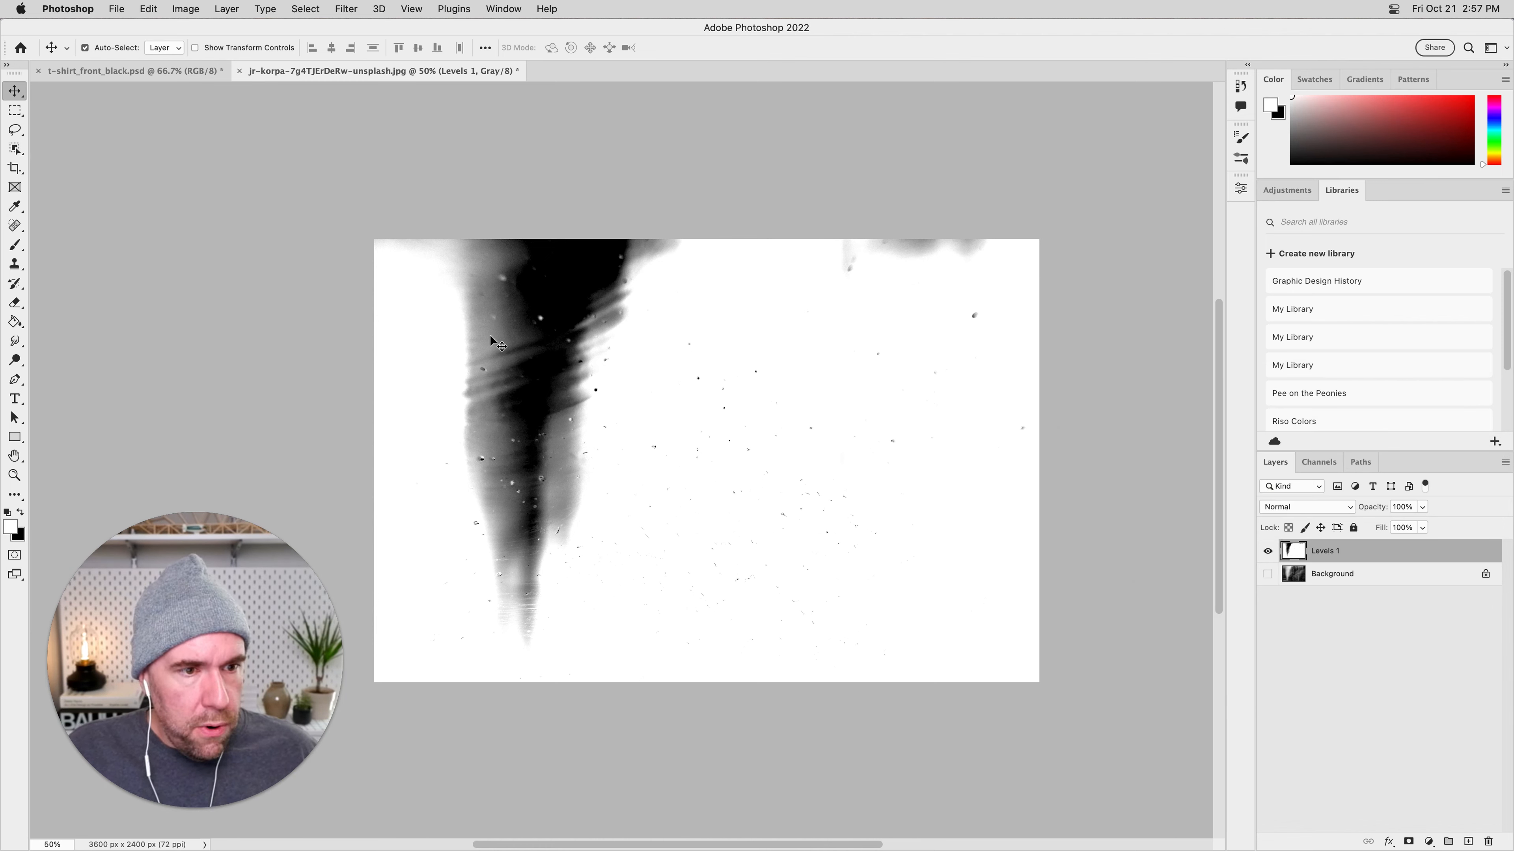
pyautogui.press('b')
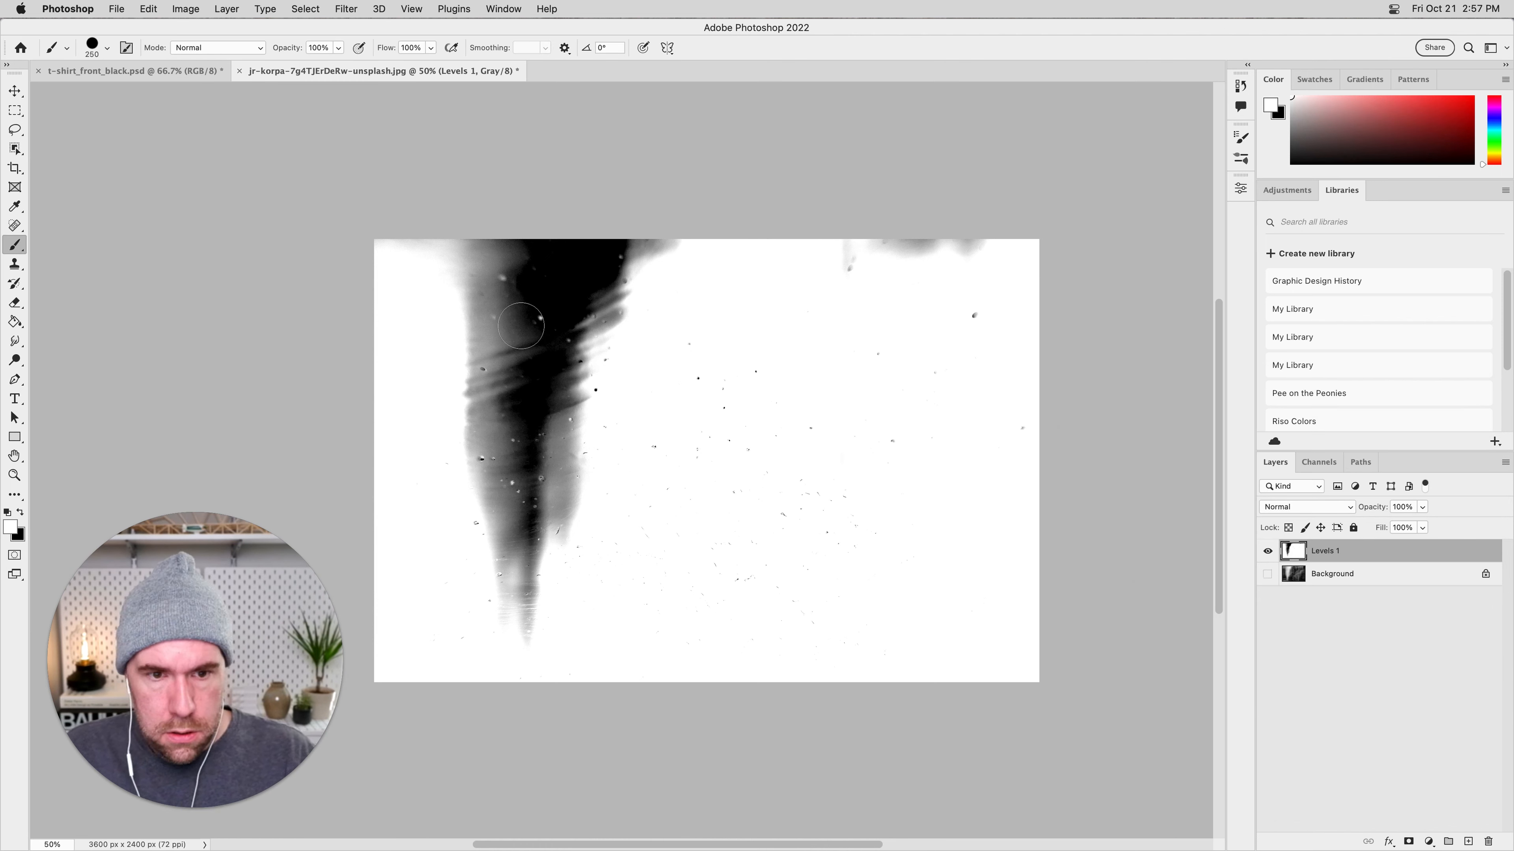
pyautogui.moveTo(516, 314)
pyautogui.mouseDown()
pyautogui.moveTo(469, 272)
pyautogui.moveTo(378, 244)
pyautogui.moveTo(682, 243)
pyautogui.moveTo(601, 263)
pyautogui.moveTo(593, 386)
pyautogui.moveTo(565, 439)
pyautogui.moveTo(529, 346)
pyautogui.moveTo(445, 381)
pyautogui.moveTo(445, 460)
pyautogui.moveTo(522, 429)
pyautogui.moveTo(553, 512)
pyautogui.moveTo(517, 658)
pyautogui.moveTo(481, 531)
pyautogui.moveTo(452, 506)
pyautogui.moveTo(813, 198)
pyautogui.moveTo(844, 195)
pyautogui.moveTo(871, 244)
pyautogui.moveTo(1001, 223)
pyautogui.moveTo(982, 279)
pyautogui.moveTo(1033, 434)
pyautogui.mouseUp()
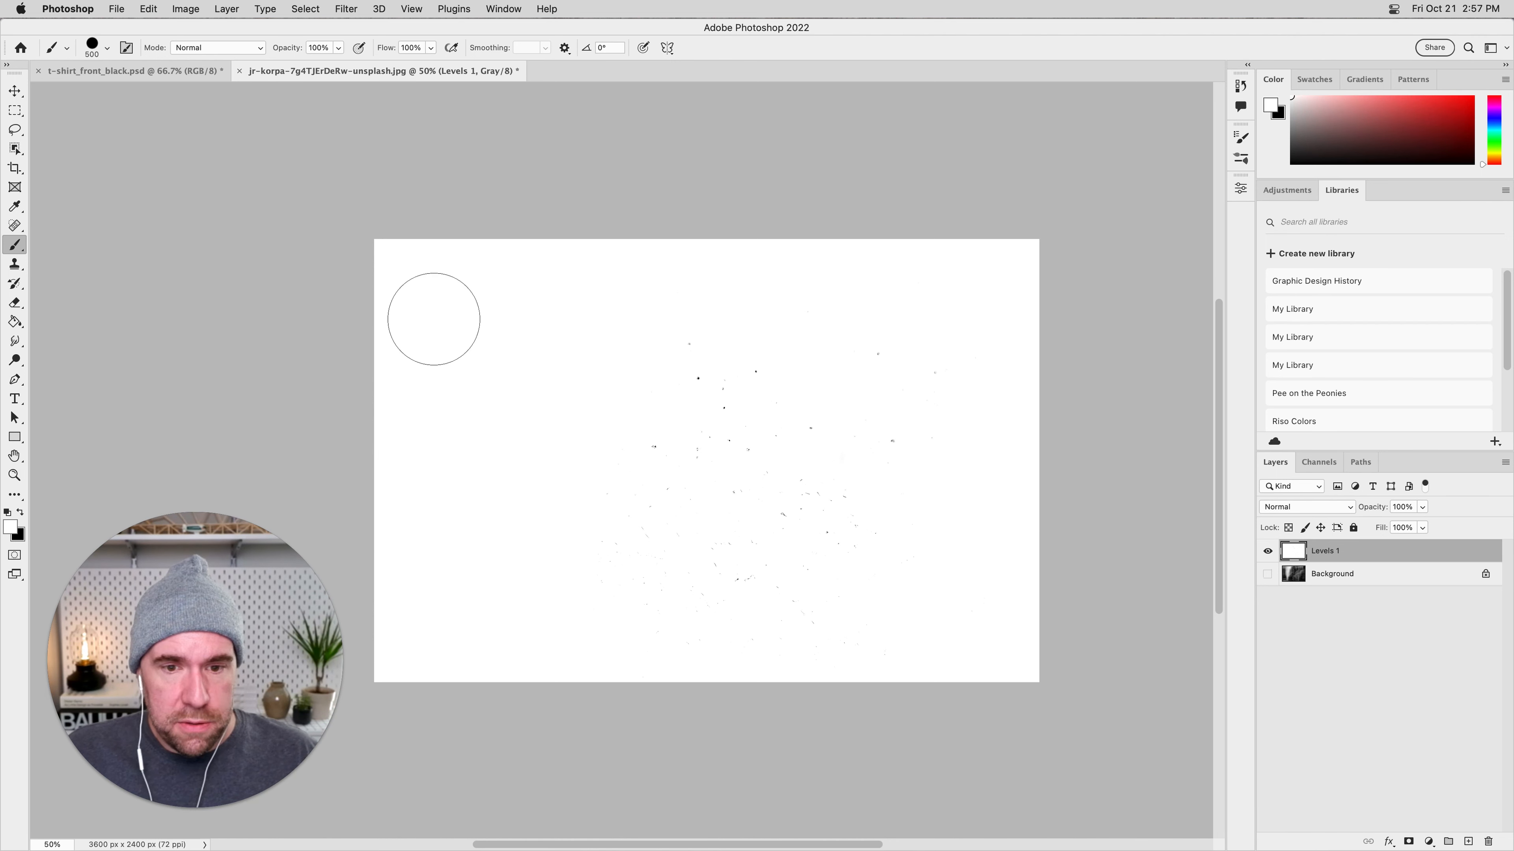
pyautogui.press('super+equal')
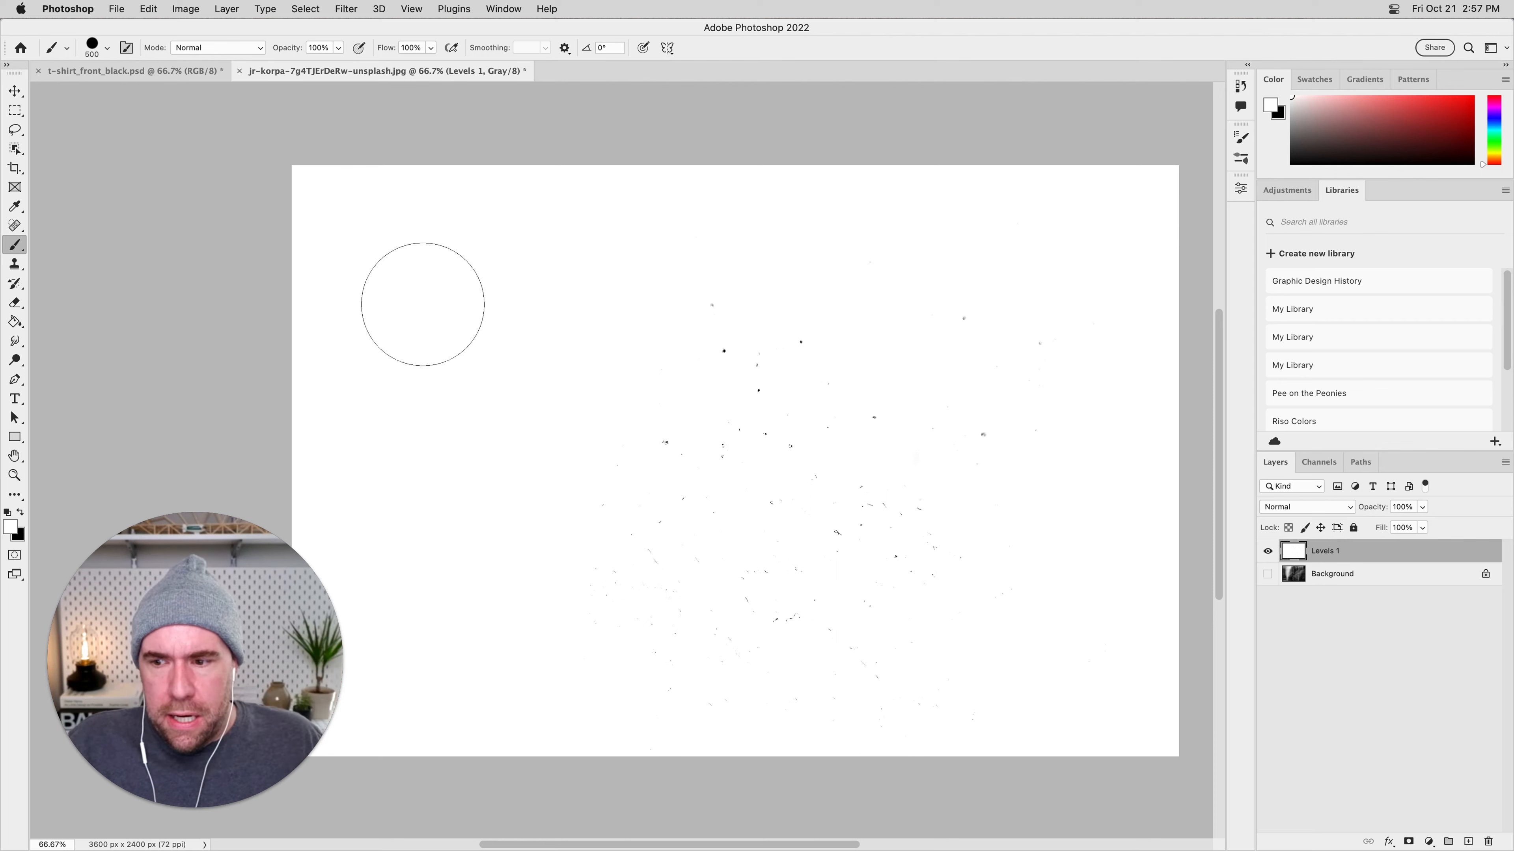
# Trim the specks image on all four sides based on the Top Left Pixel Color.
pyautogui.click(15, 91)
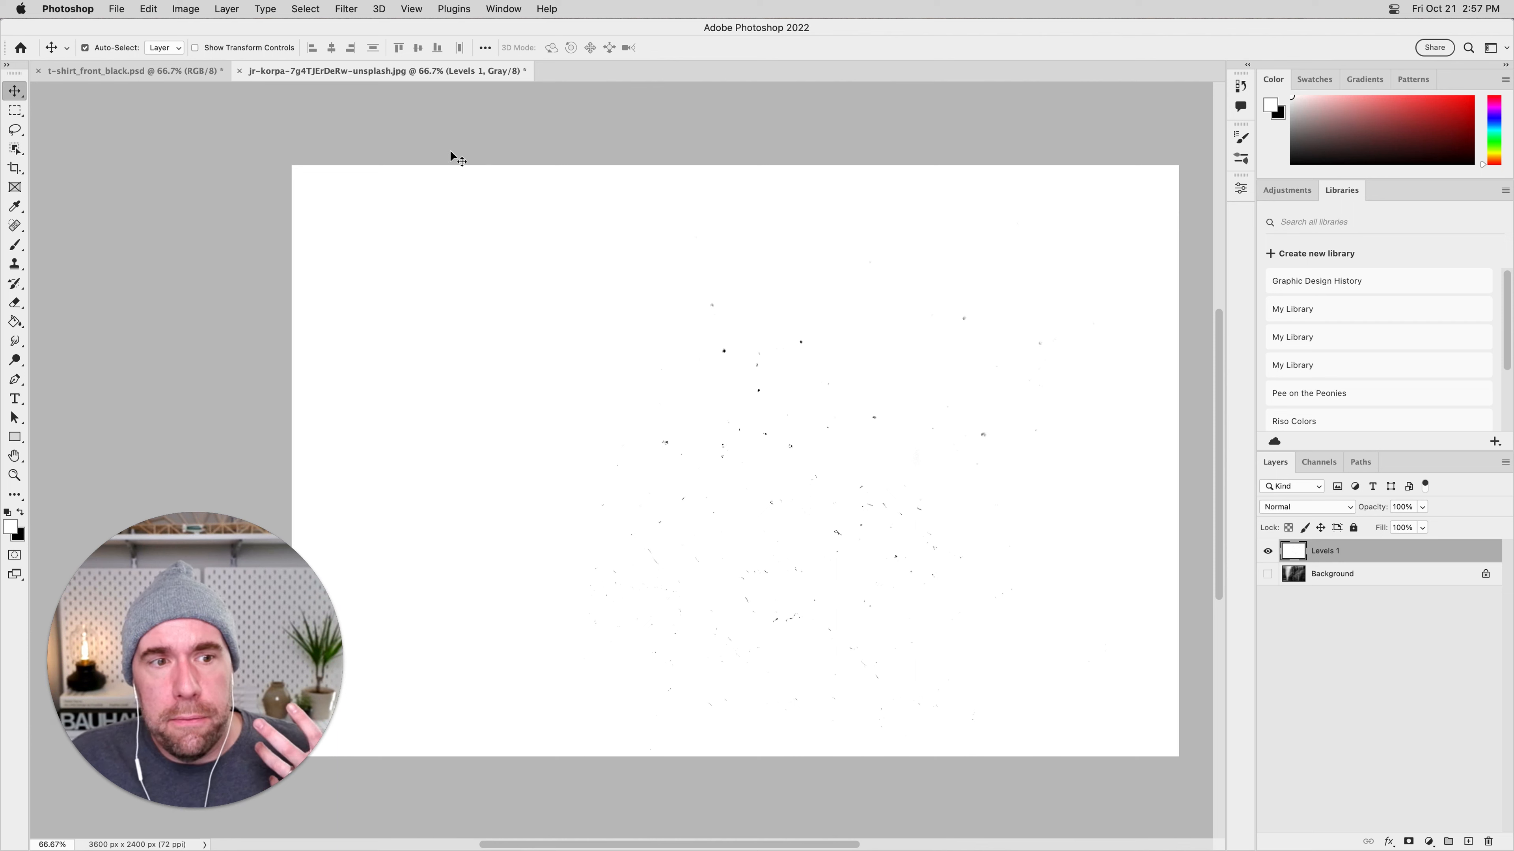
pyautogui.click(180, 9)
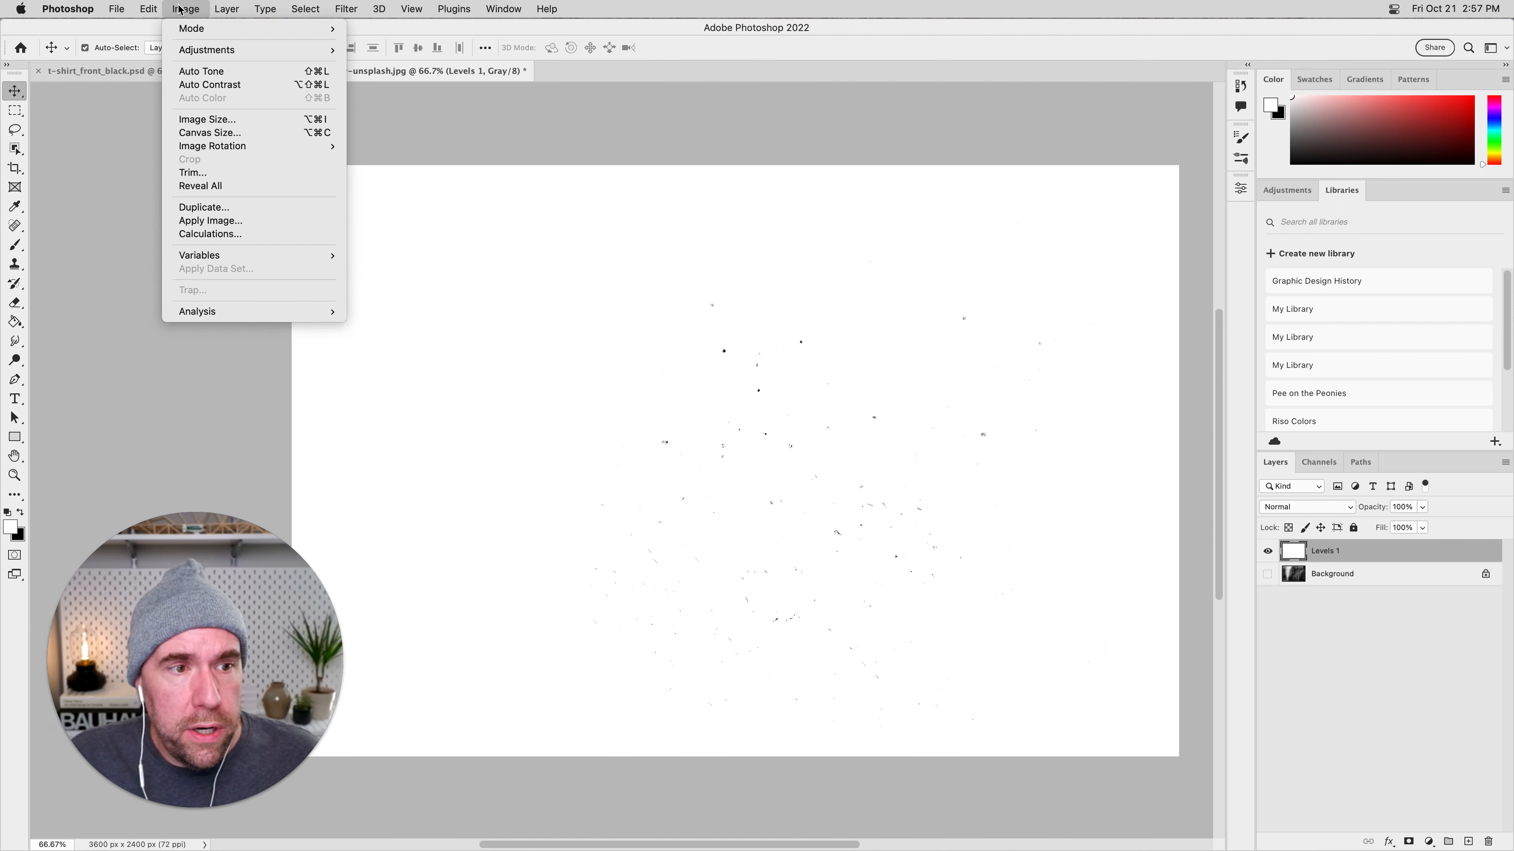
pyautogui.click(236, 181)
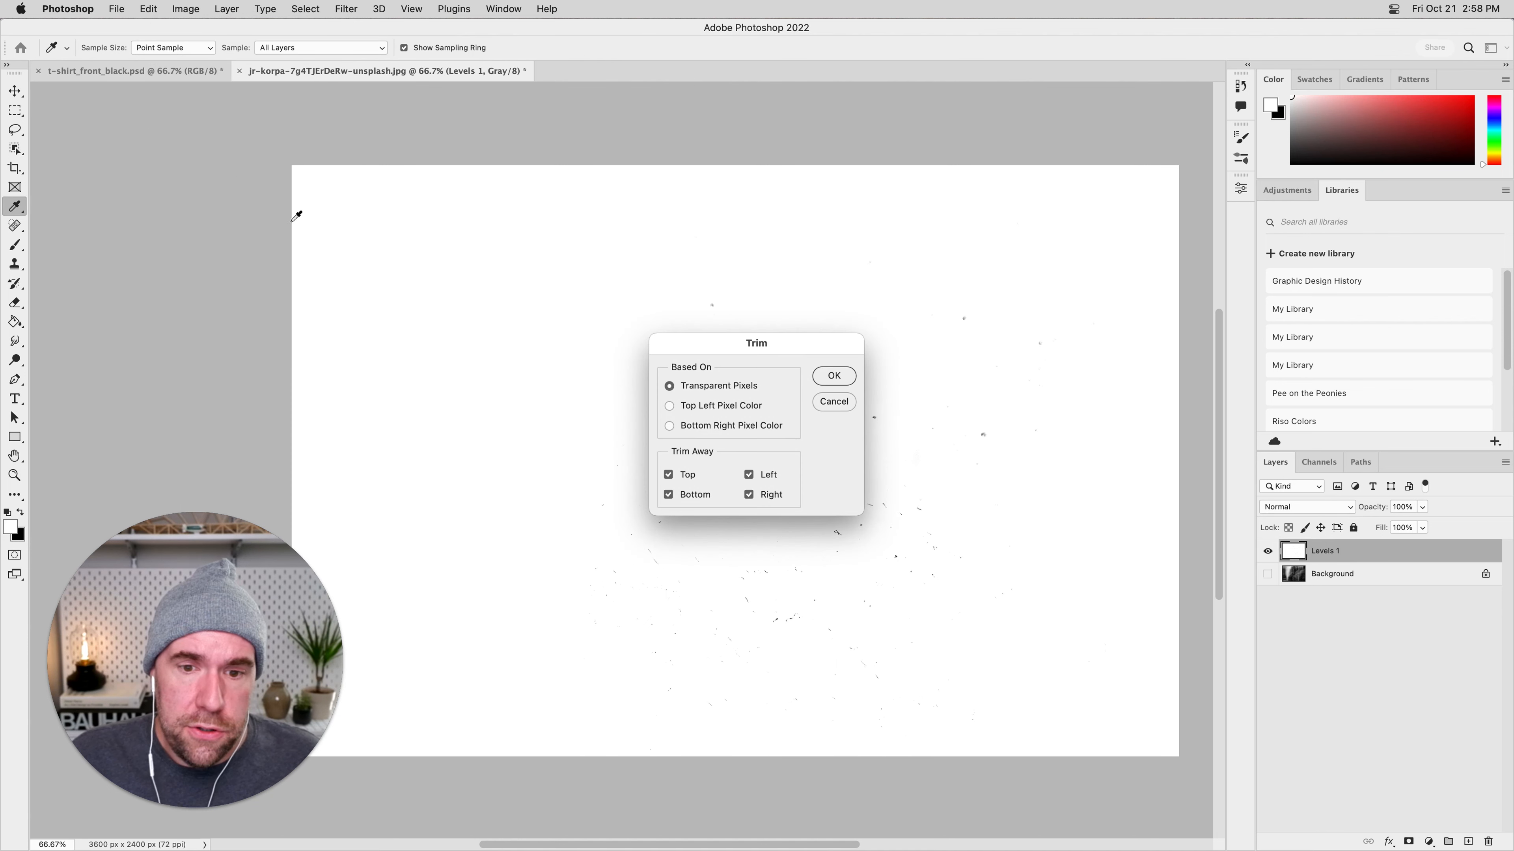
pyautogui.moveTo(945, 523); pyautogui.dragTo(933, 522)
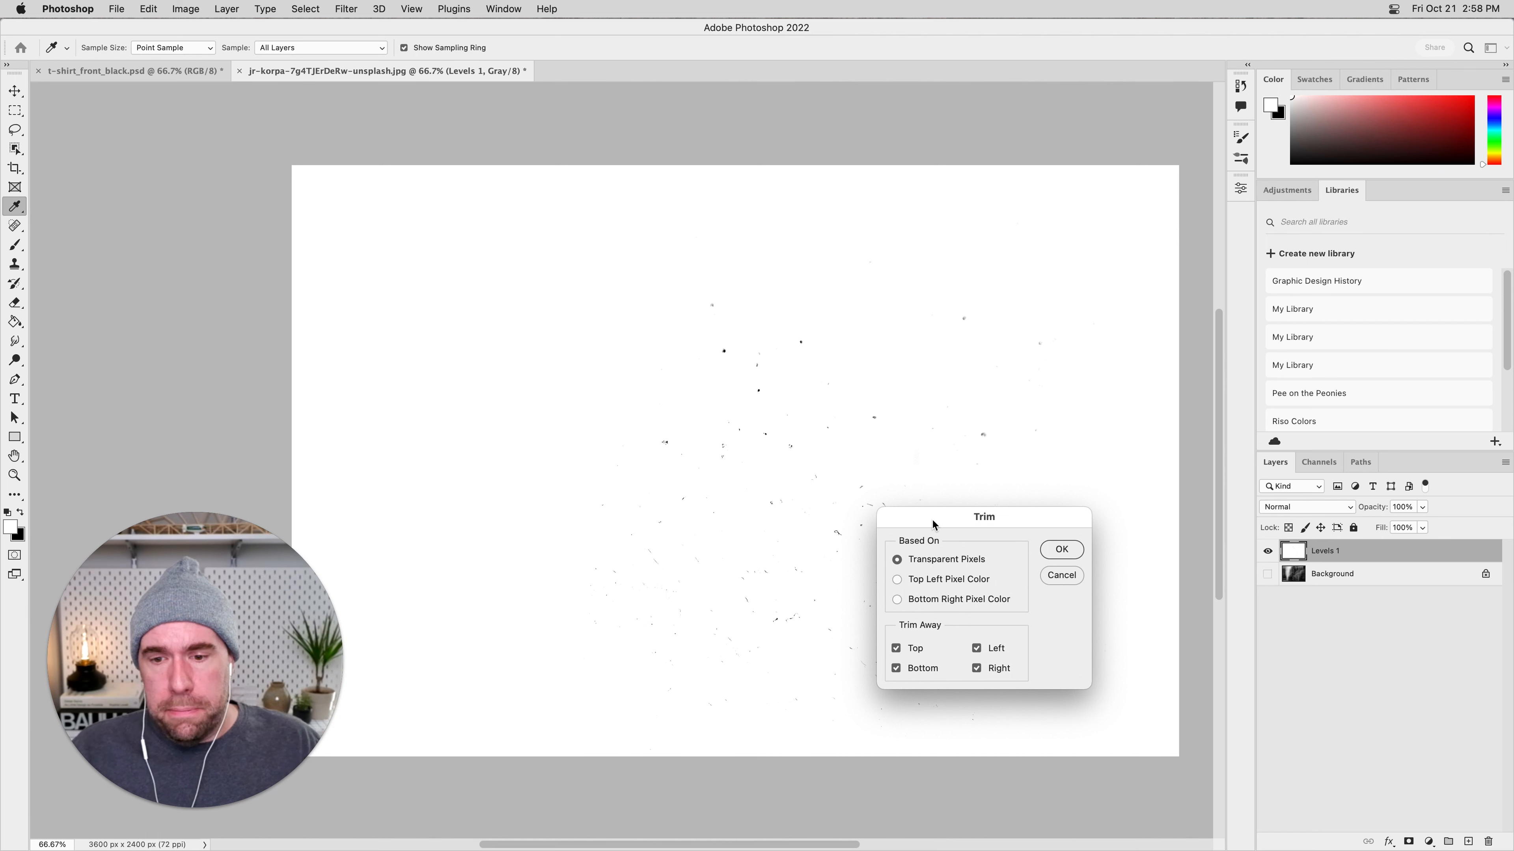
pyautogui.click(929, 579)
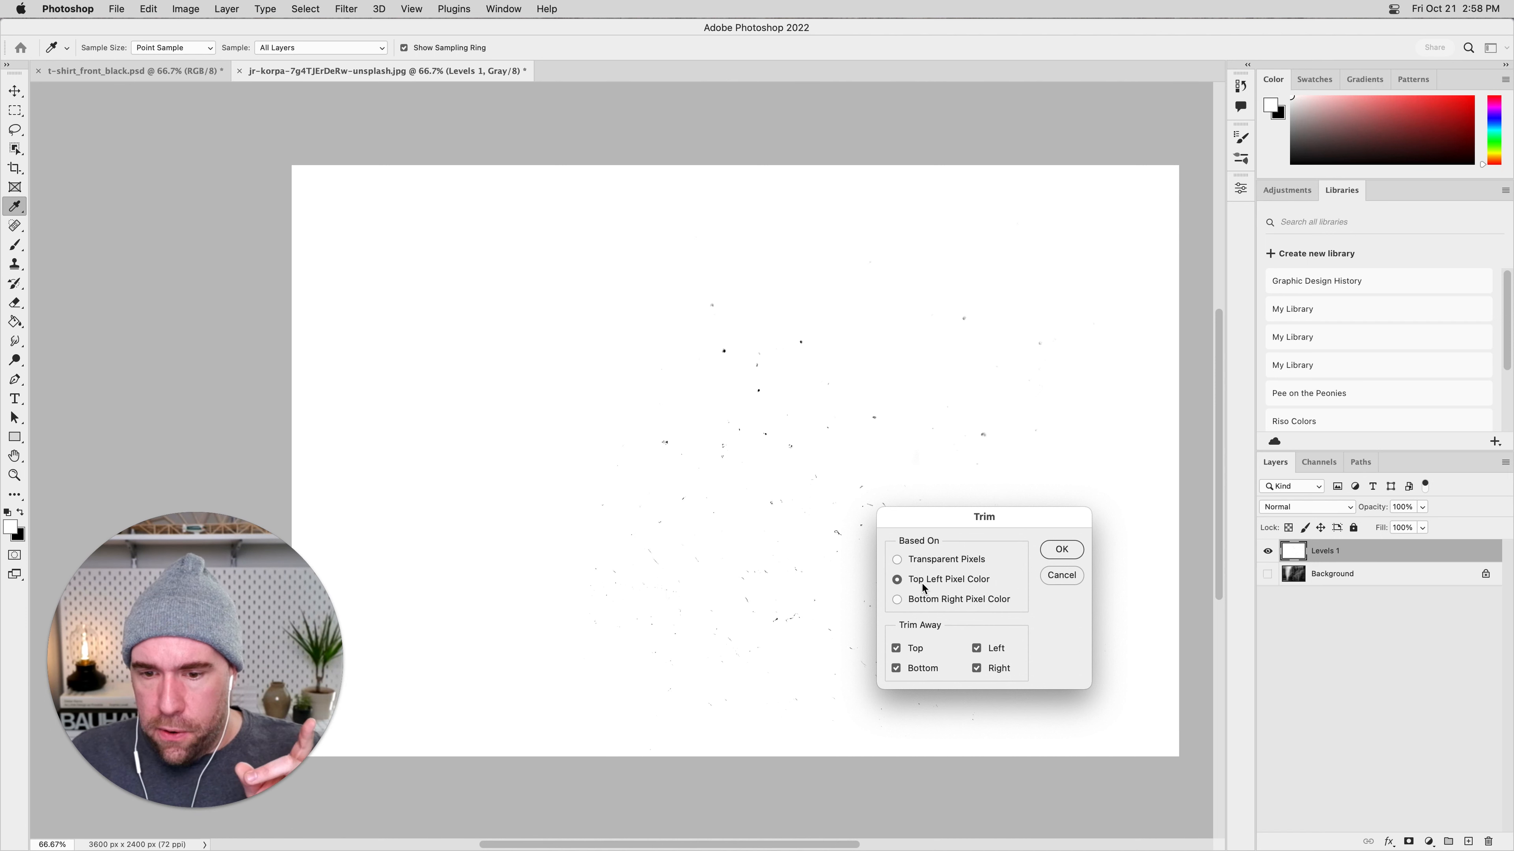
pyautogui.click(1061, 549)
pyautogui.press('v')
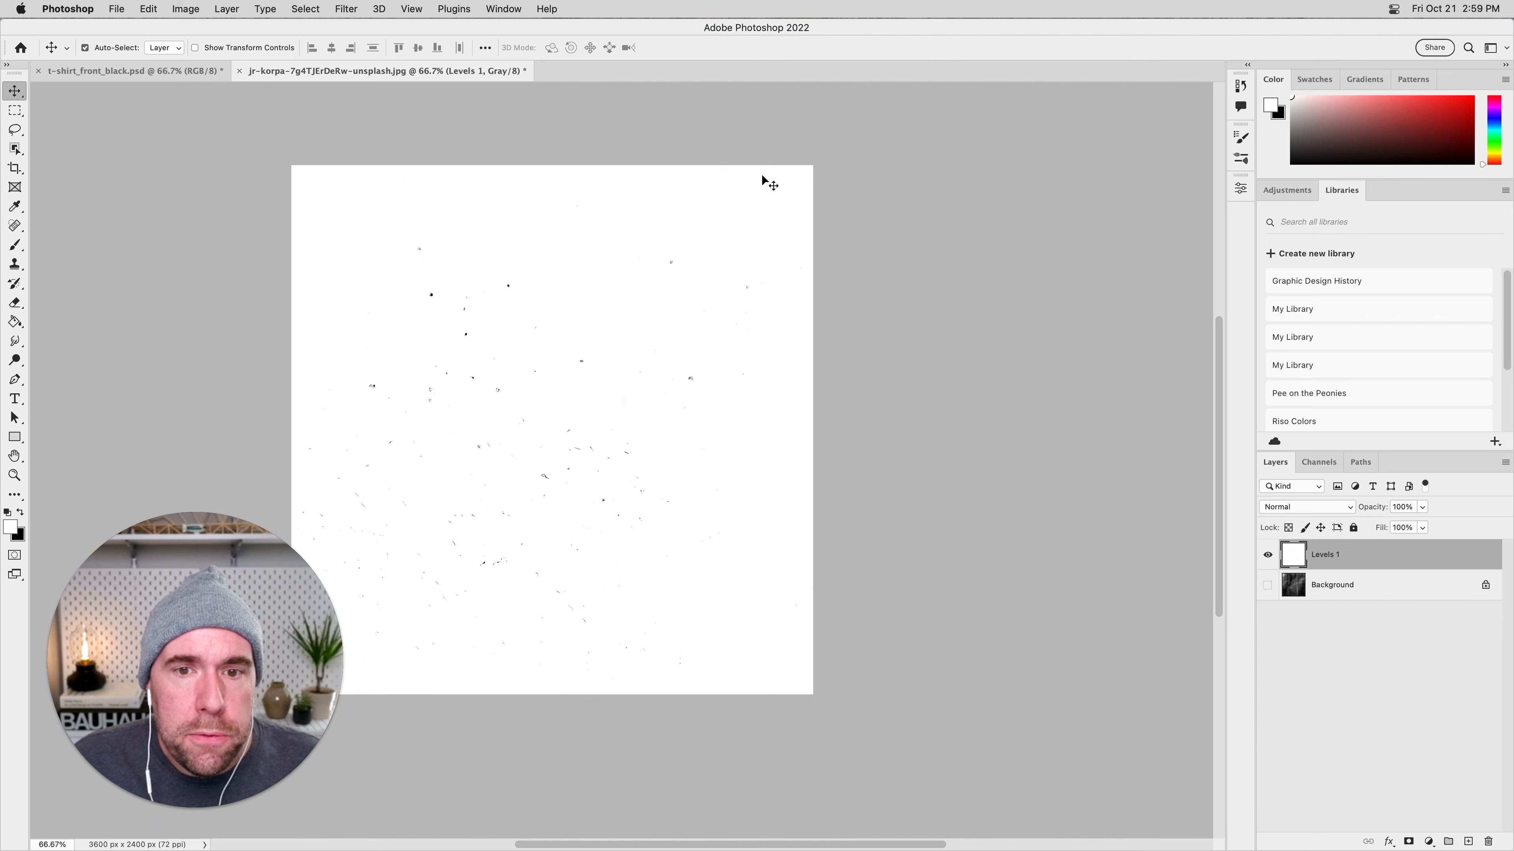
# Examine the specks and scratches along the trimmed image's edges at 200% magnification.
pyautogui.hscroll(-5, 399, 507)
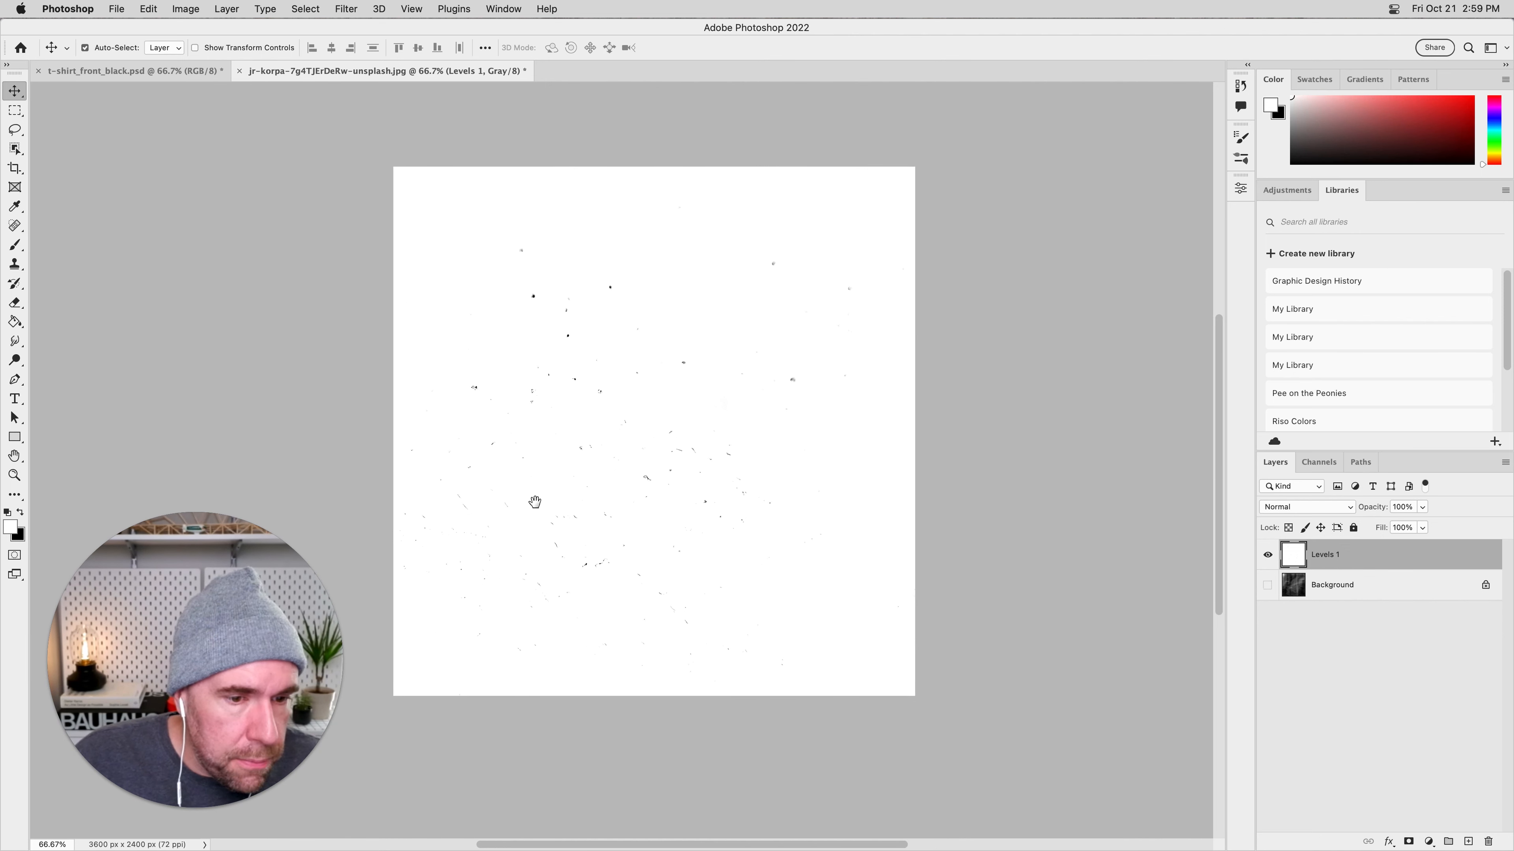
pyautogui.press('super+plus')
pyautogui.press('super+plus')
pyautogui.moveTo(567, 511); pyautogui.dragTo(902, 332)
pyautogui.scroll(-3, 858, 469)
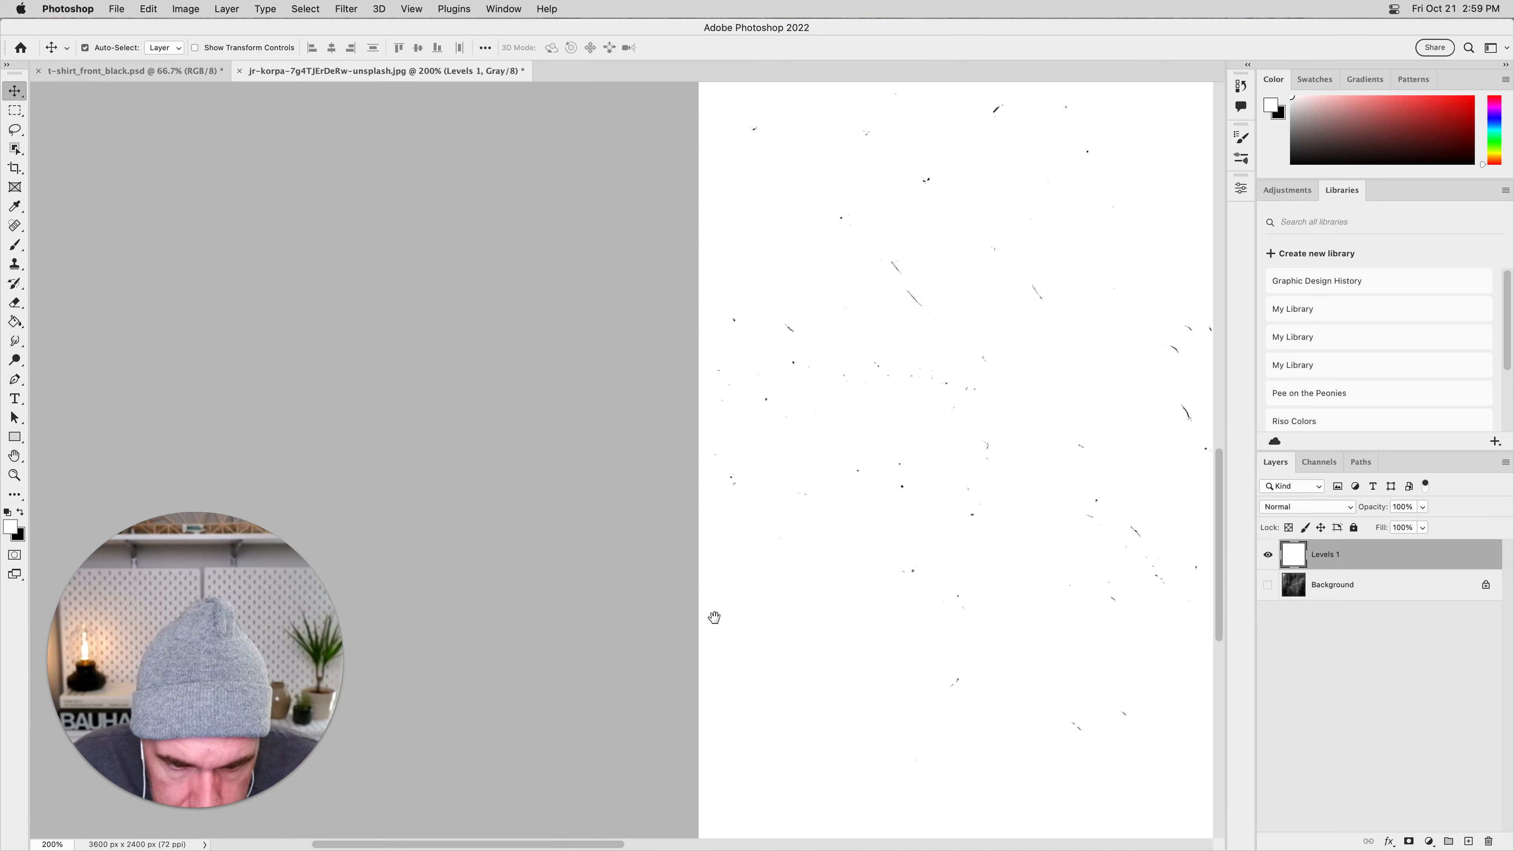
pyautogui.moveTo(766, 622); pyautogui.dragTo(748, 517)
pyautogui.scroll(15, 780, 495)
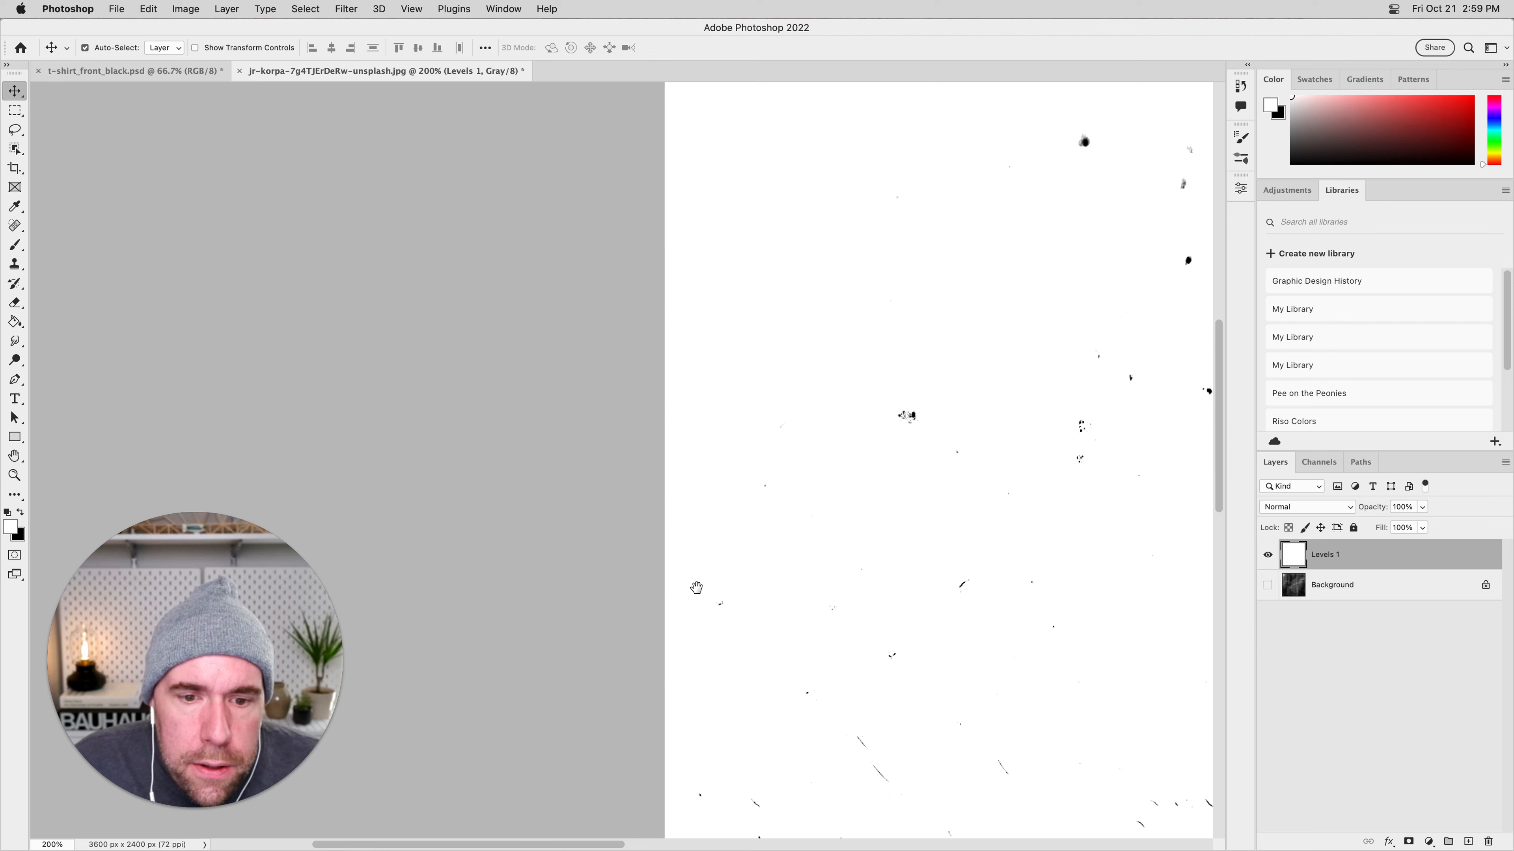
pyautogui.scroll(5, 719, 437)
pyautogui.hscroll(10, 720, 437)
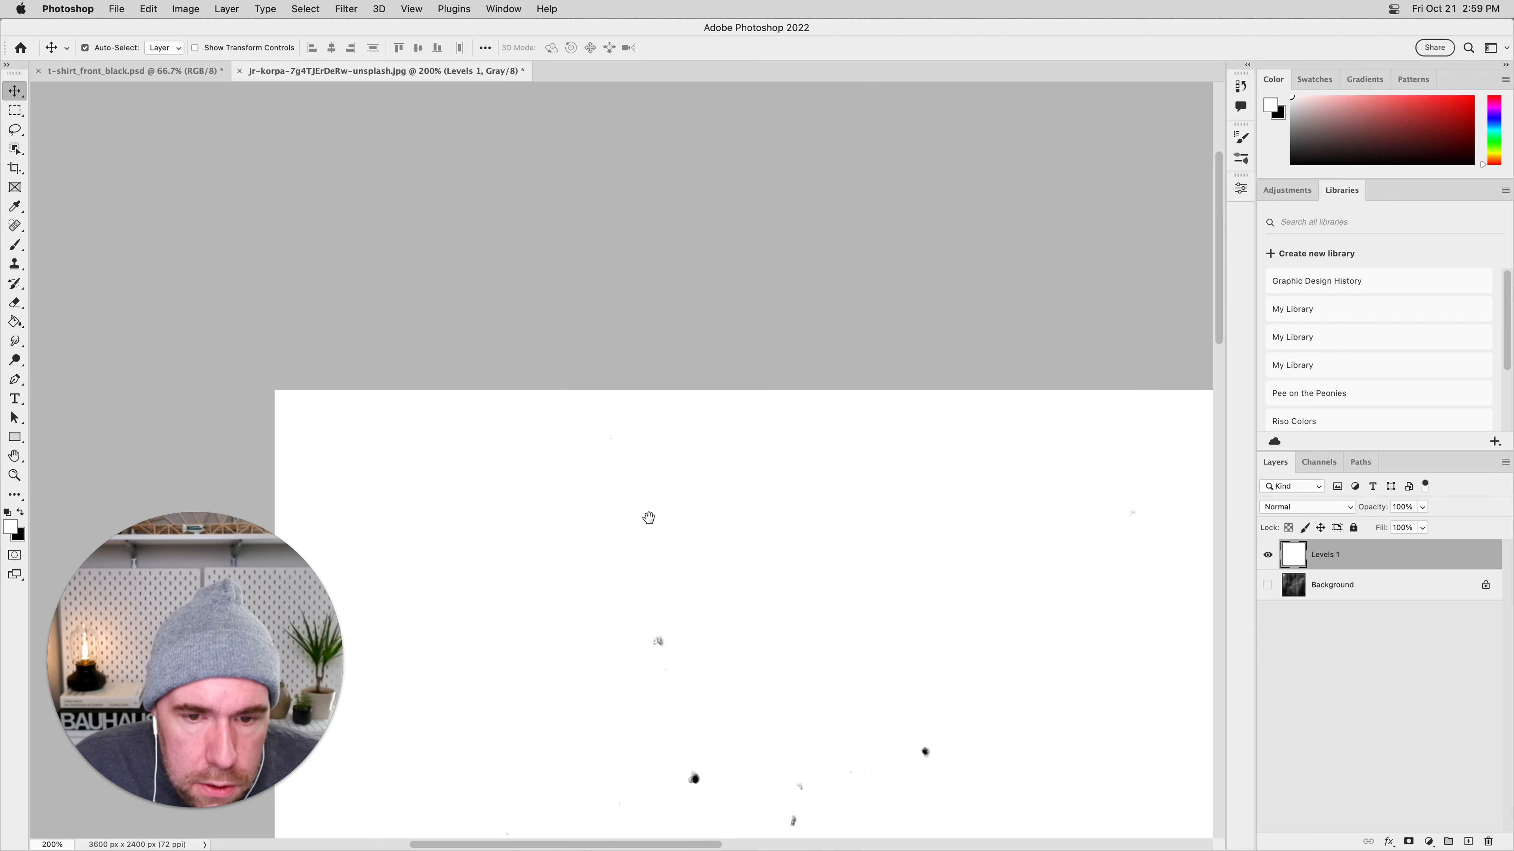
pyautogui.moveTo(666, 466); pyautogui.dragTo(493, 463)
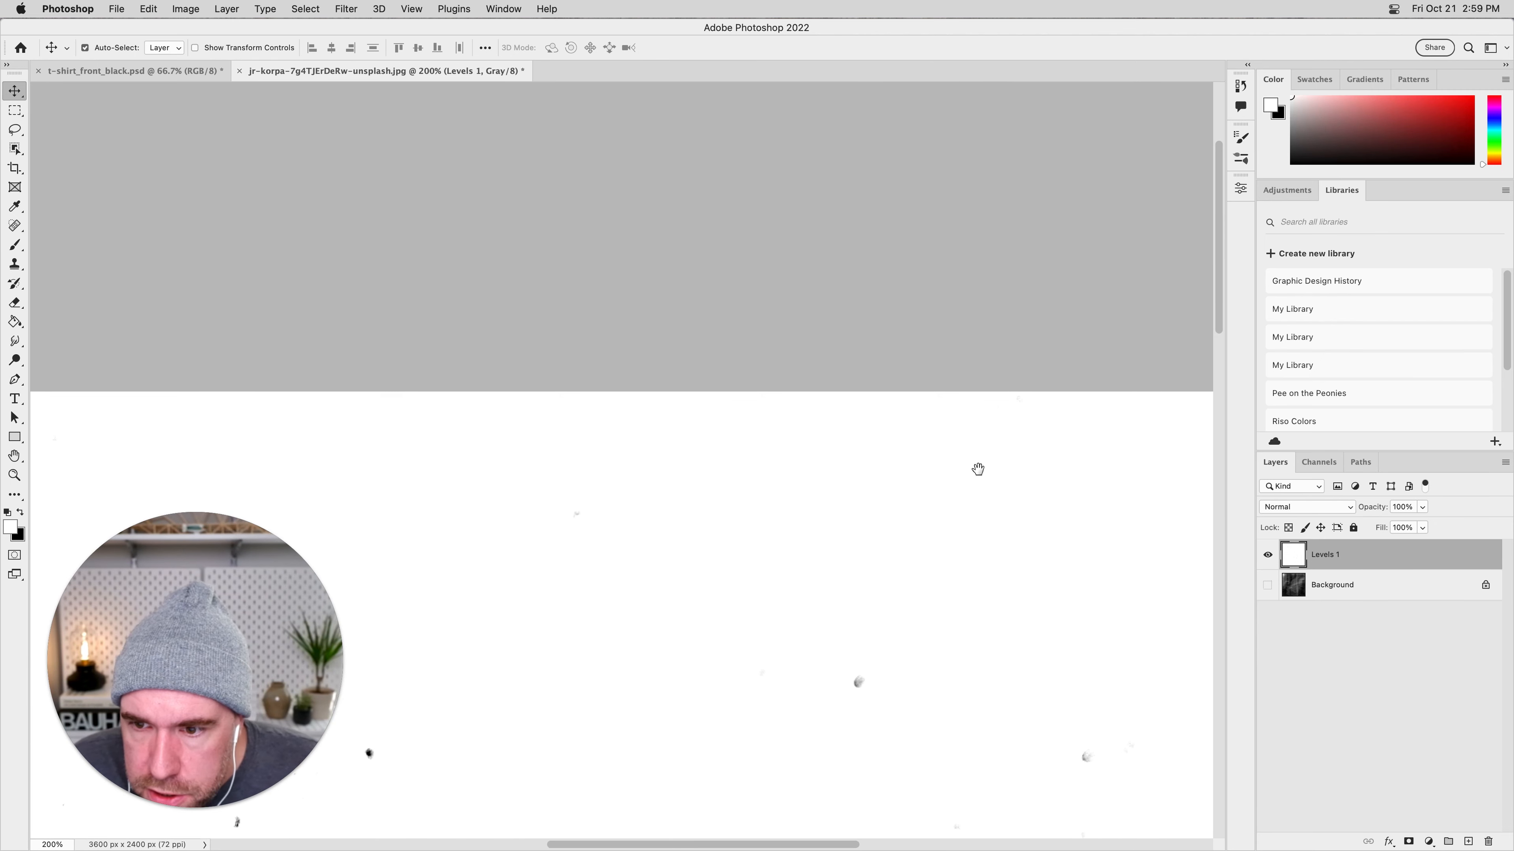
pyautogui.moveTo(739, 474); pyautogui.dragTo(701, 472)
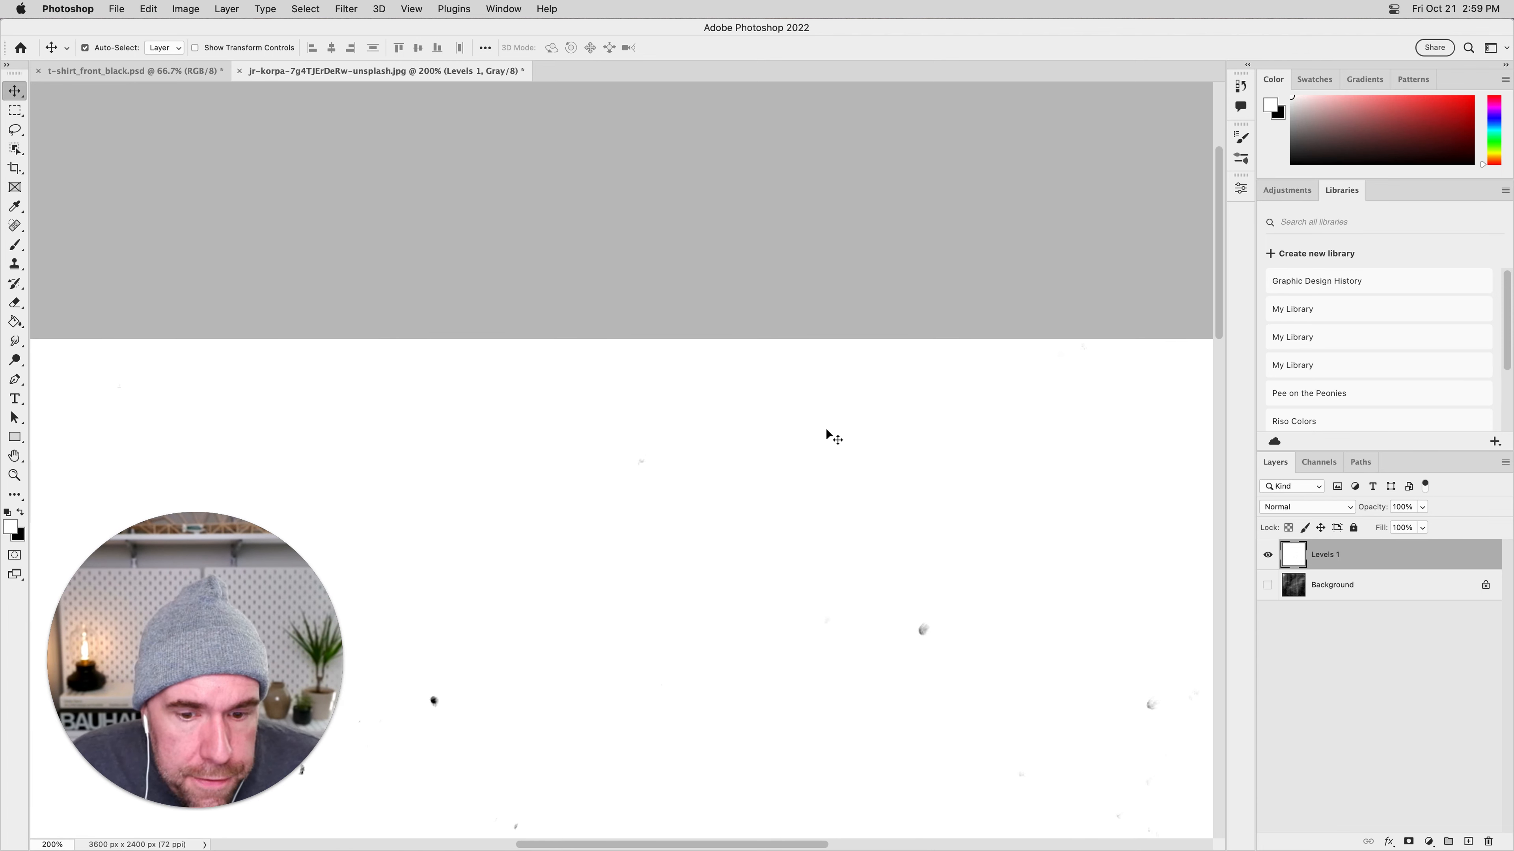
pyautogui.press('super+minus')
pyautogui.press('super+minus')
pyautogui.moveTo(819, 495); pyautogui.dragTo(944, 326)
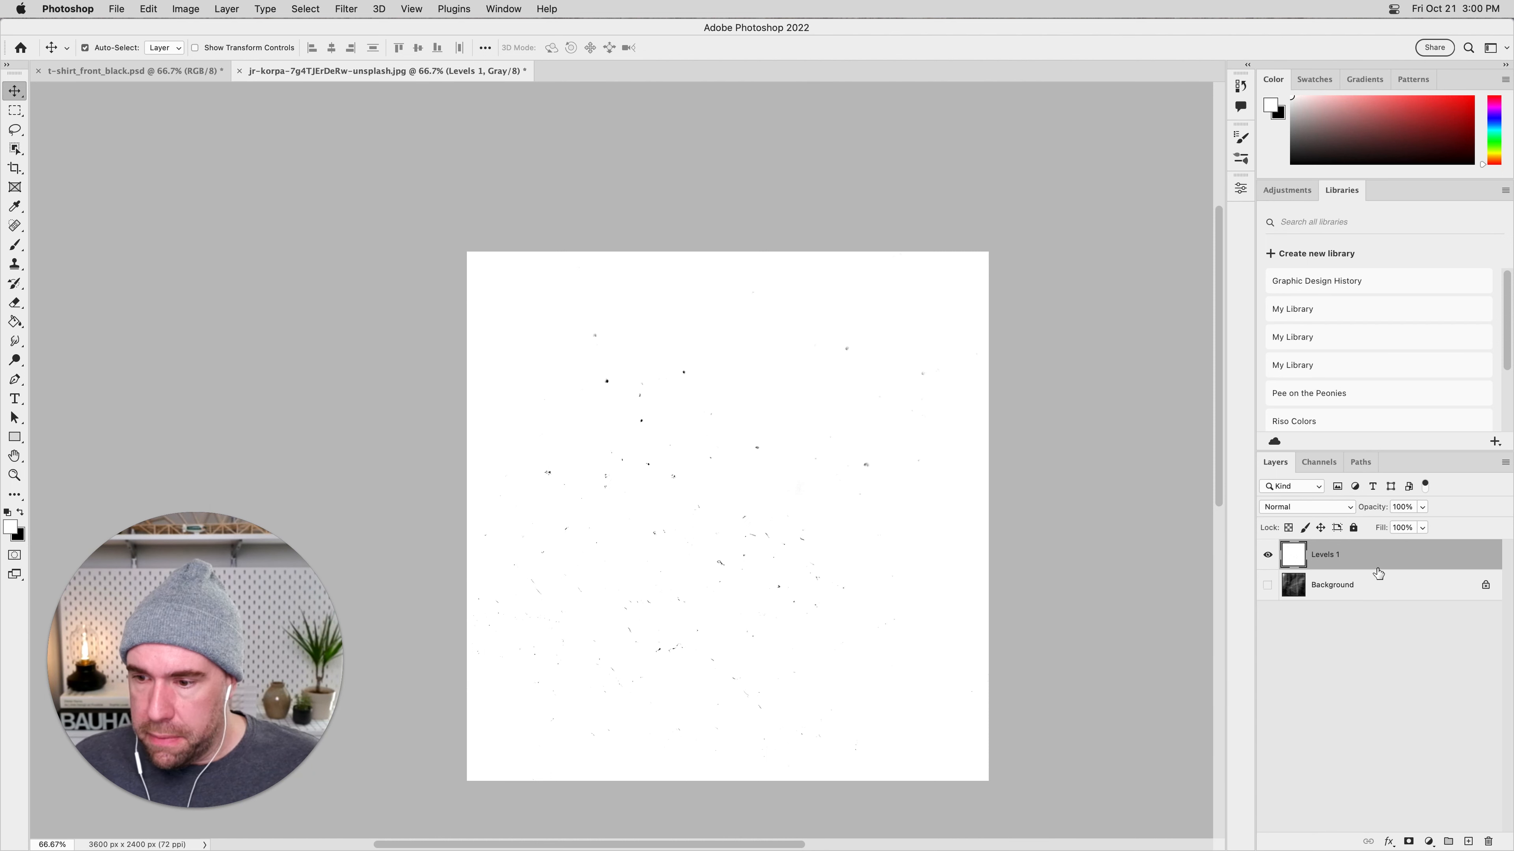
# Select the whole trimmed canvas and define it as a brush preset named Dot_Marks_01.
pyautogui.press('super+a')
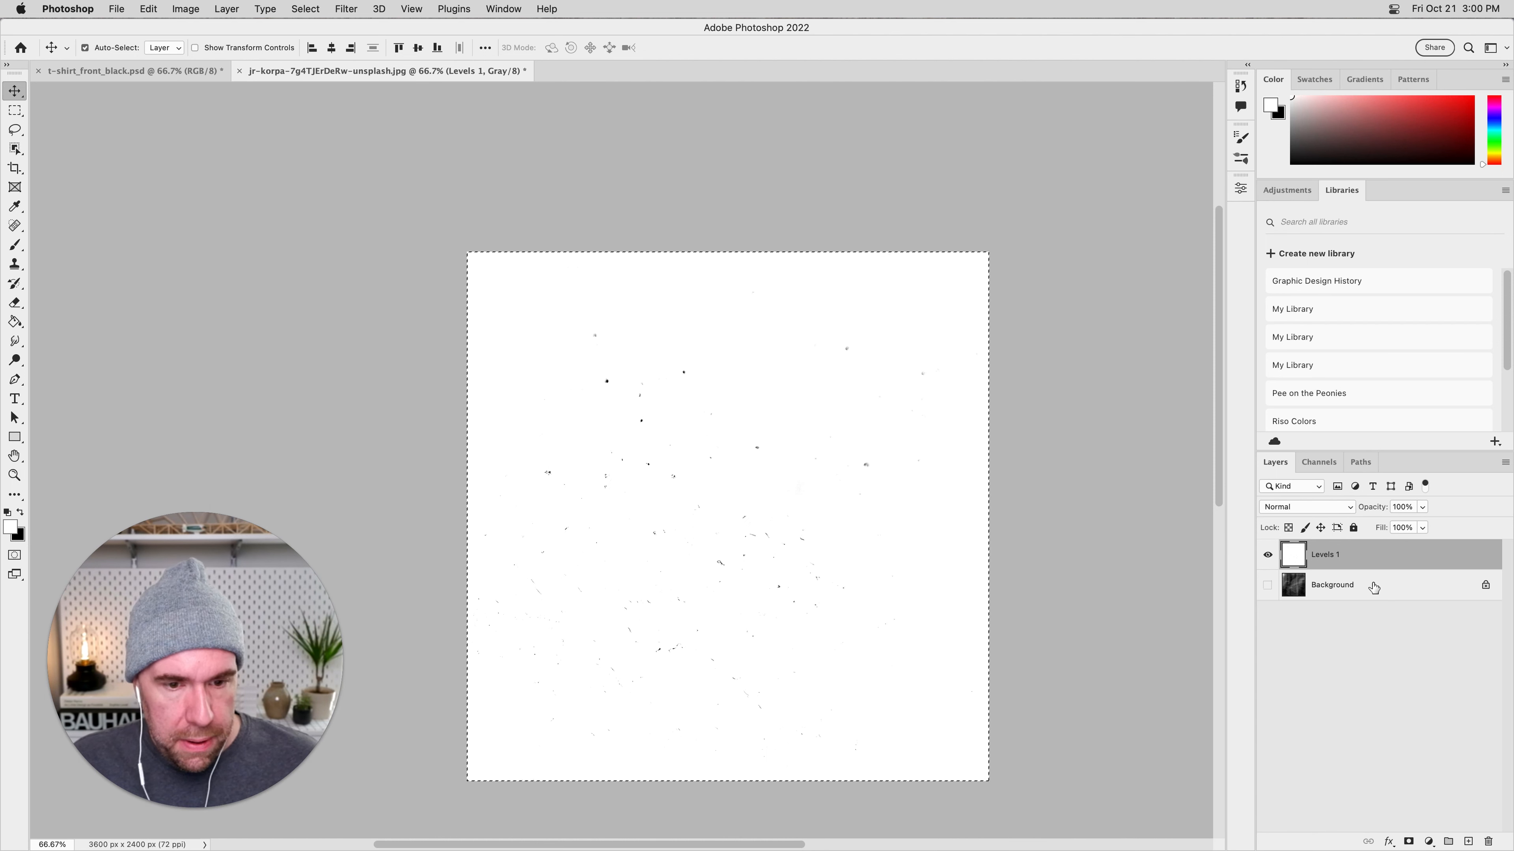
pyautogui.click(148, 9)
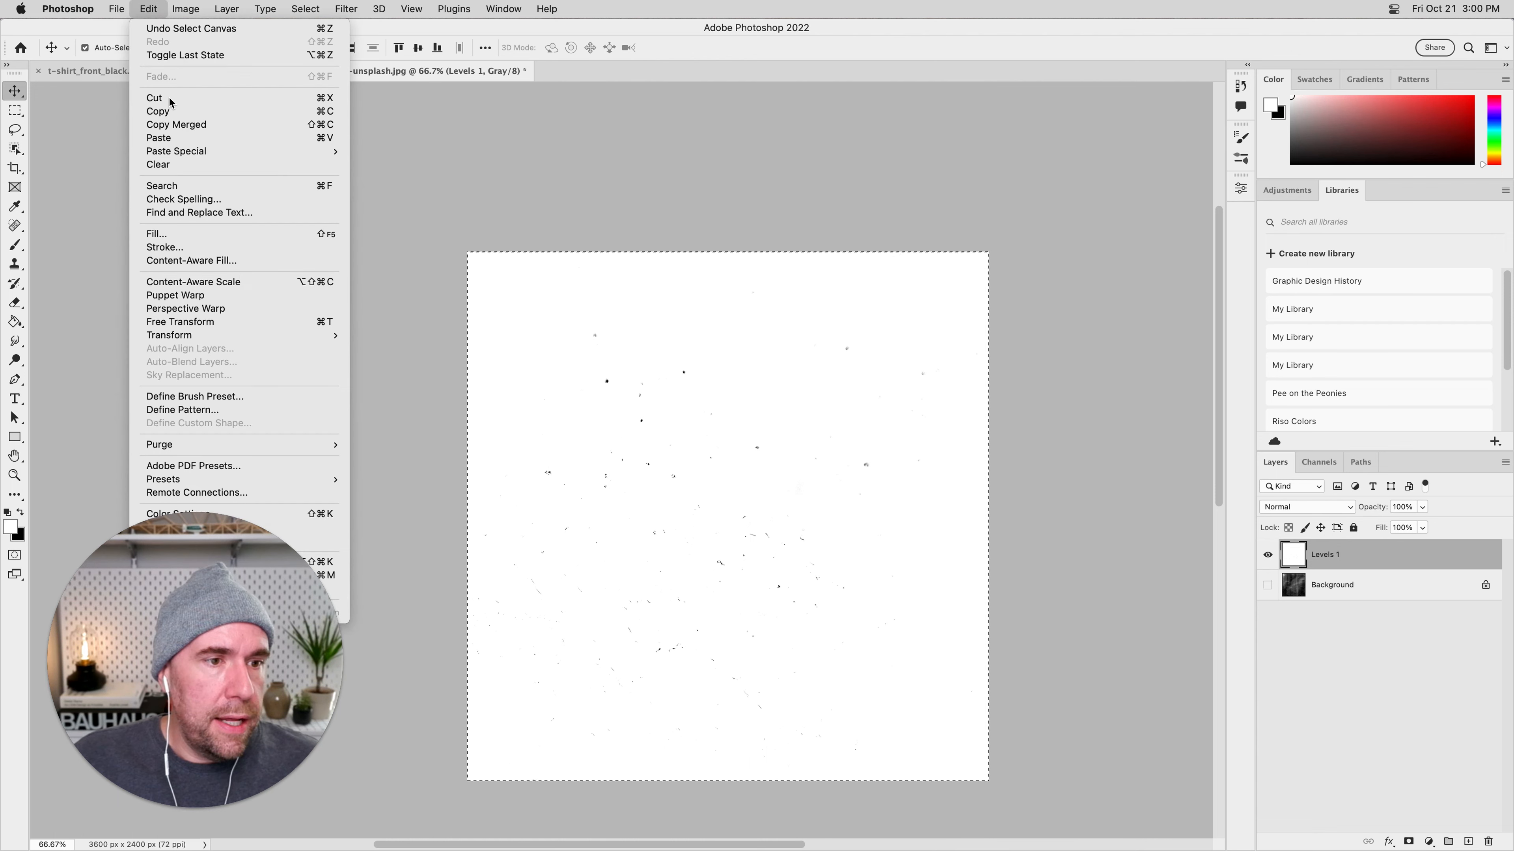
pyautogui.click(225, 398)
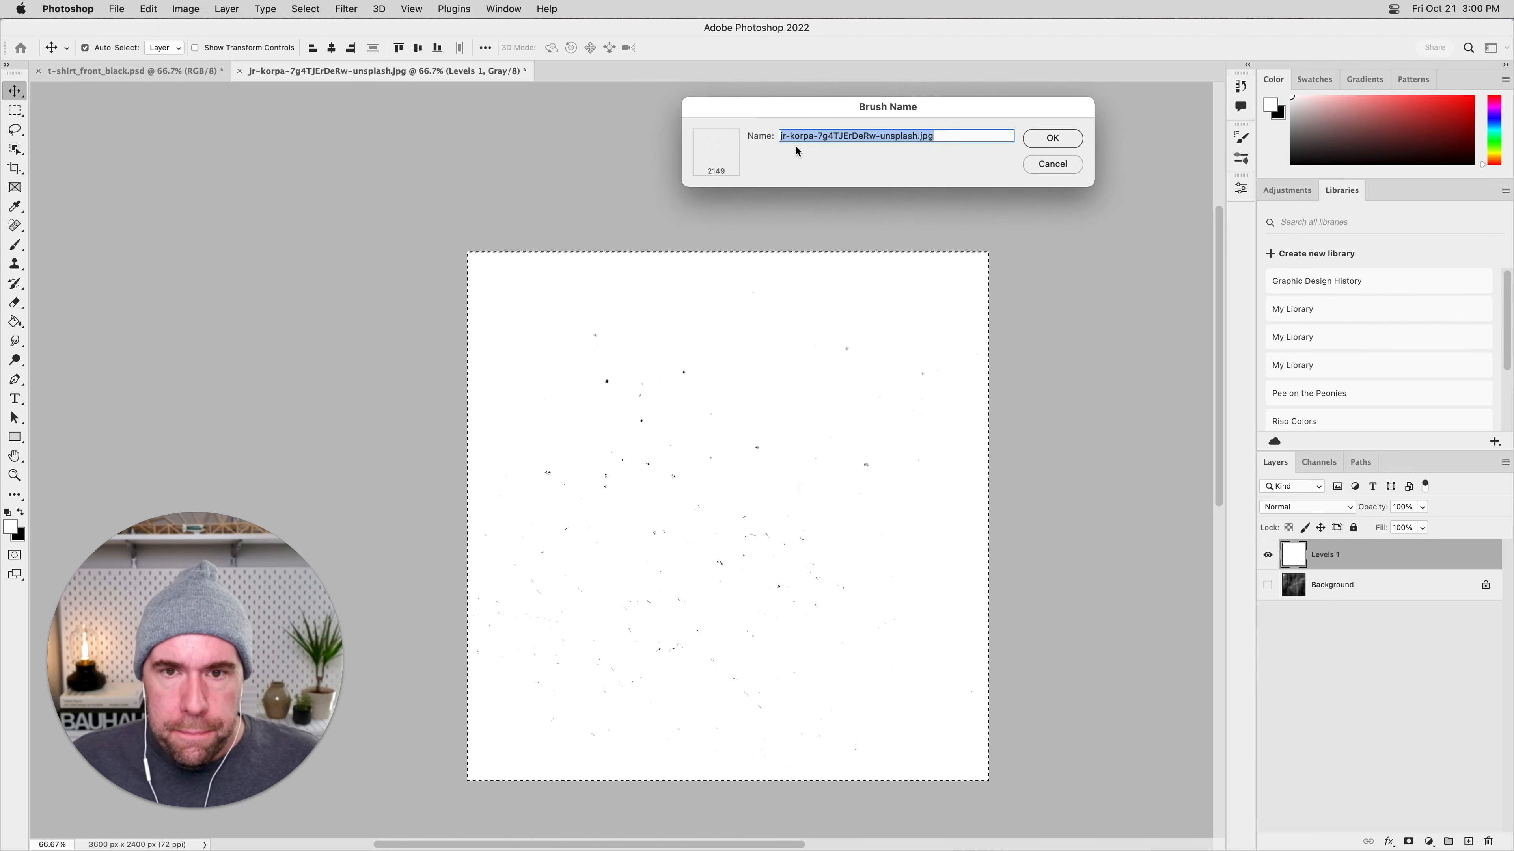
pyautogui.moveTo(672, 120)
pyautogui.mouseDown()
pyautogui.moveTo(567, 197)
pyautogui.moveTo(565, 234)
pyautogui.mouseUp()
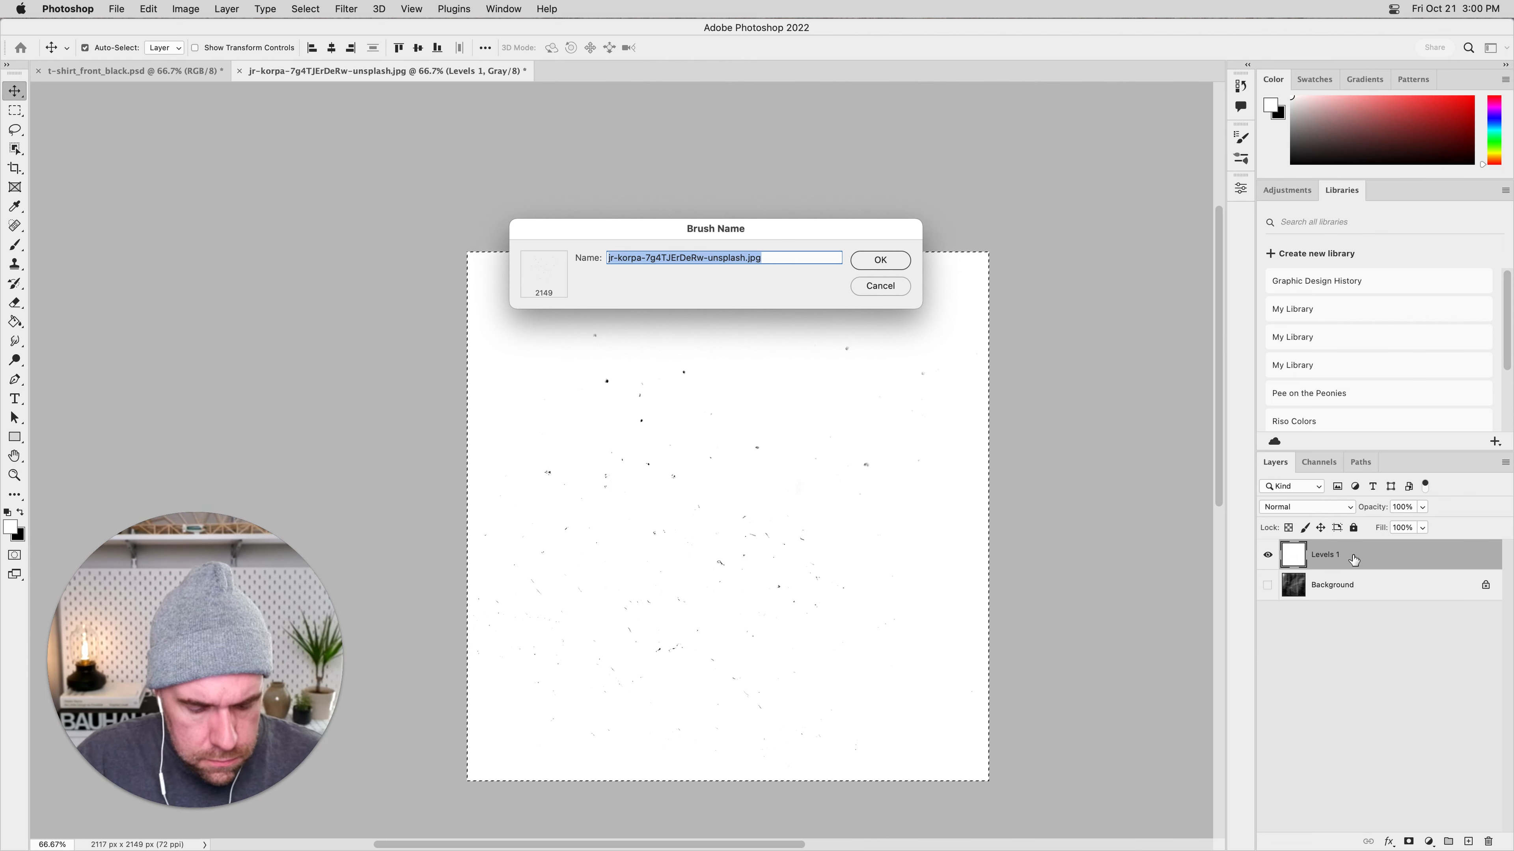
pyautogui.write('Dot')
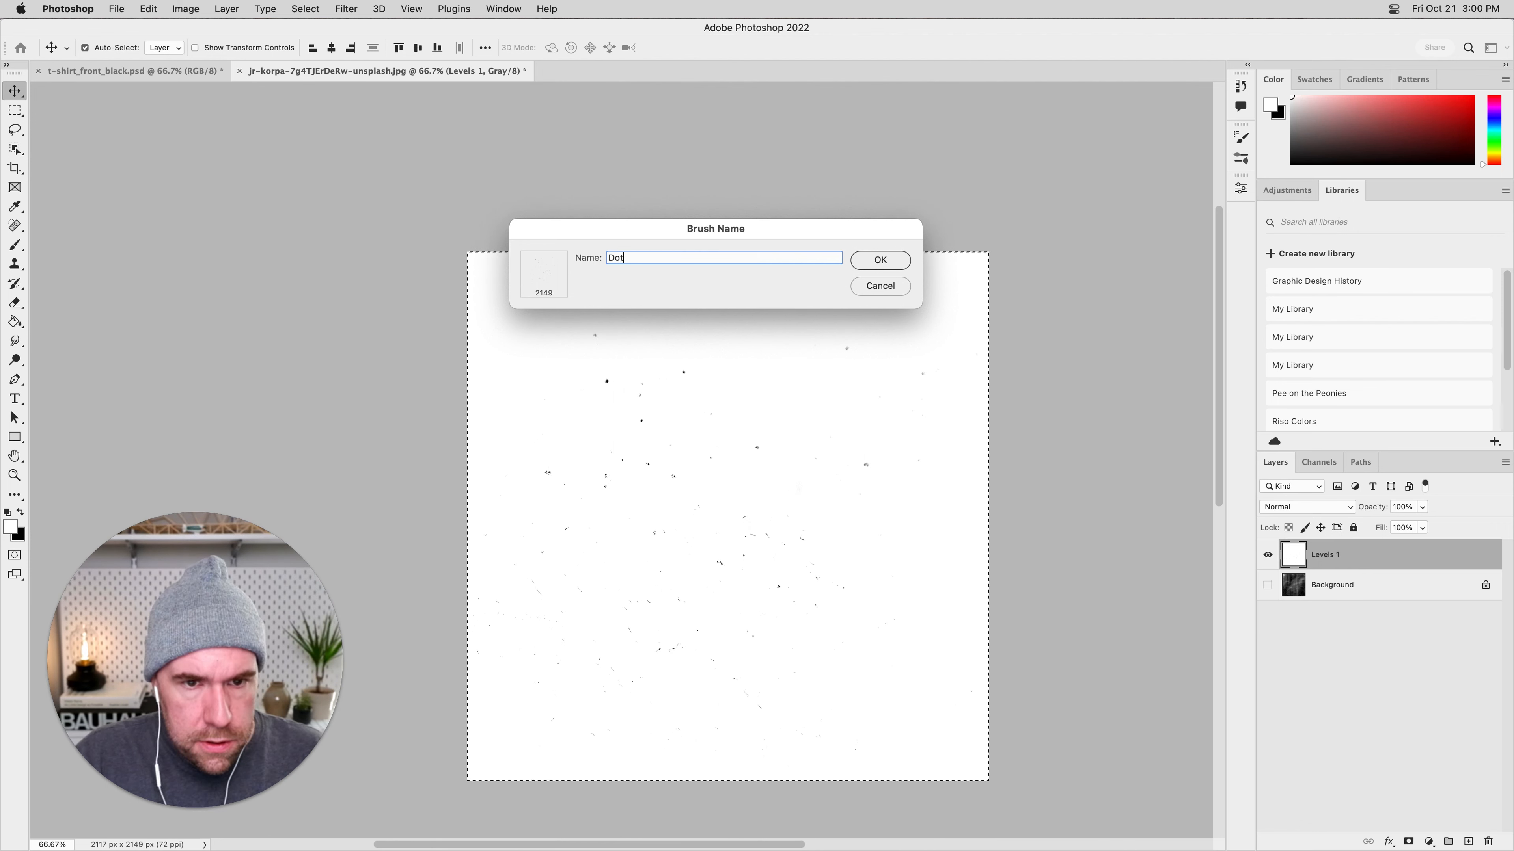
pyautogui.write('_Marks_01')
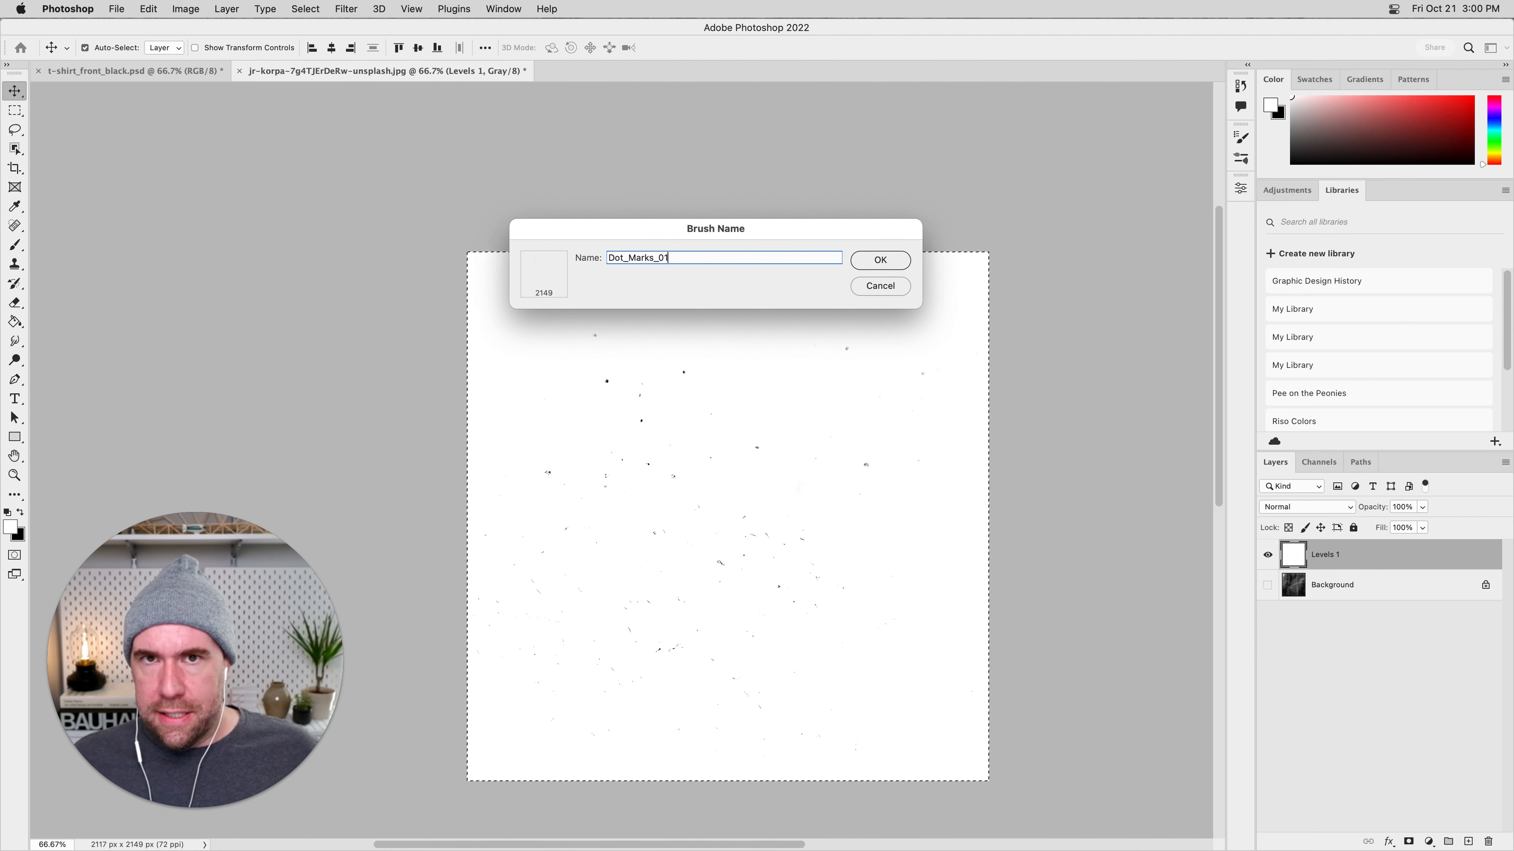
pyautogui.press('Return')
# Activate the Brush tool with the new speck tip and close the specks image without saving it.
pyautogui.press('b')
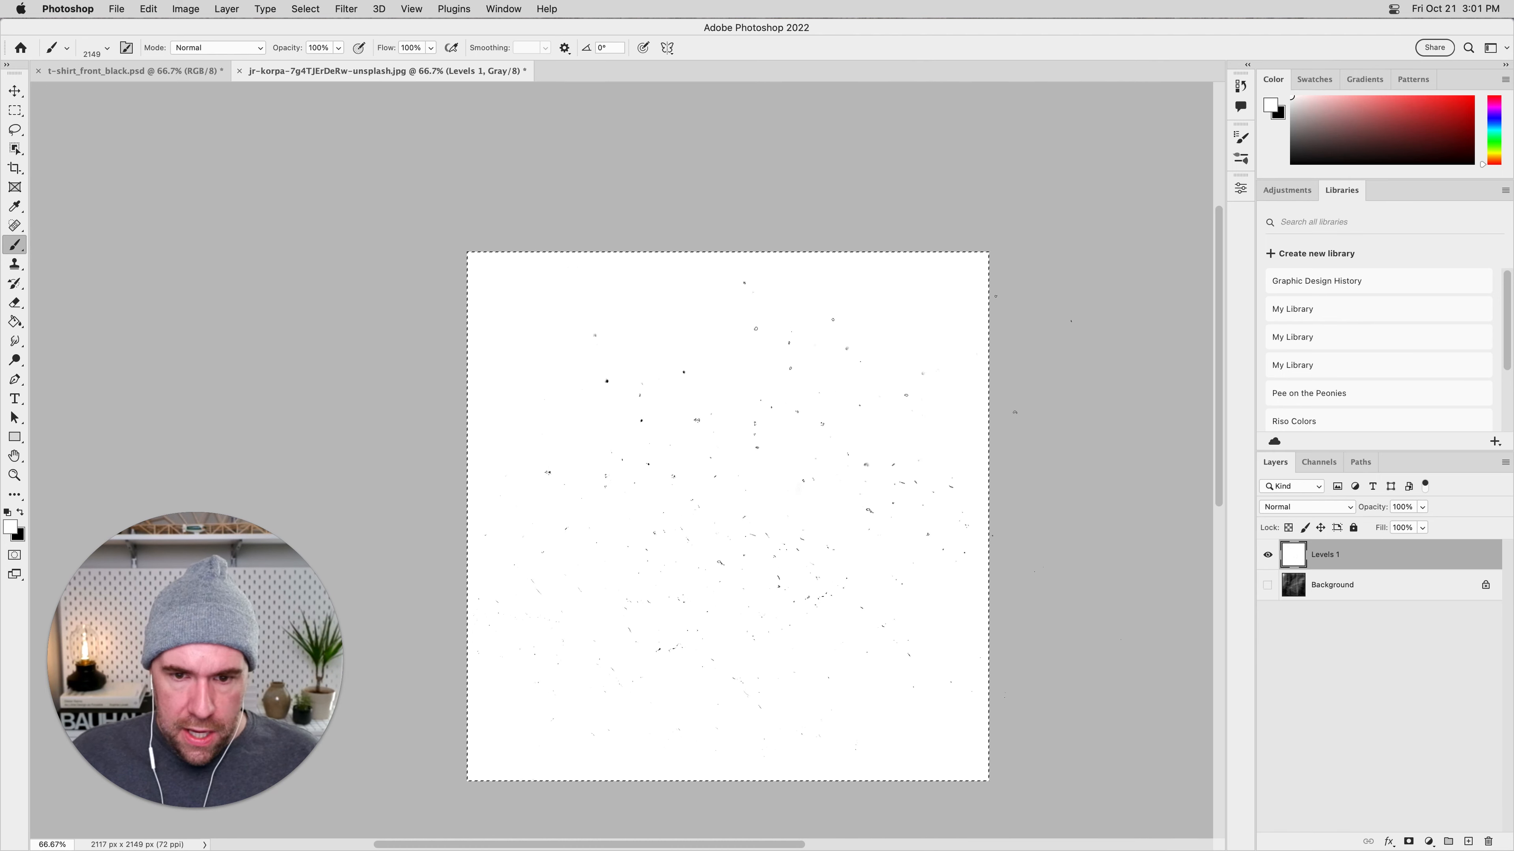
pyautogui.press('super+w')
pyautogui.click(754, 342)
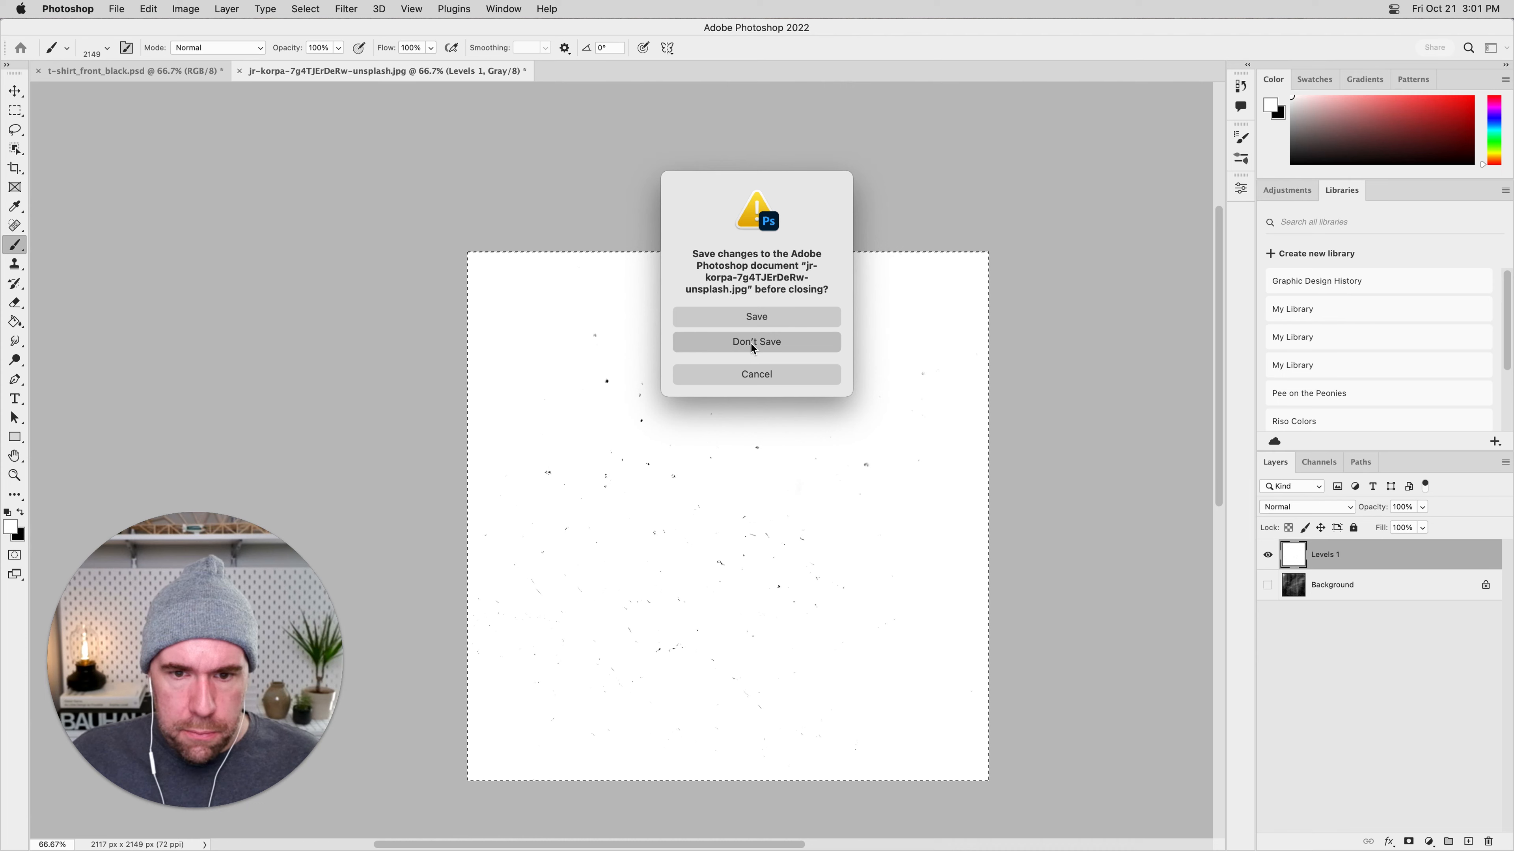
# Make the Graphic Element (quote) layer of the T-shirt mock-up the active layer.
pyautogui.click(1395, 551)
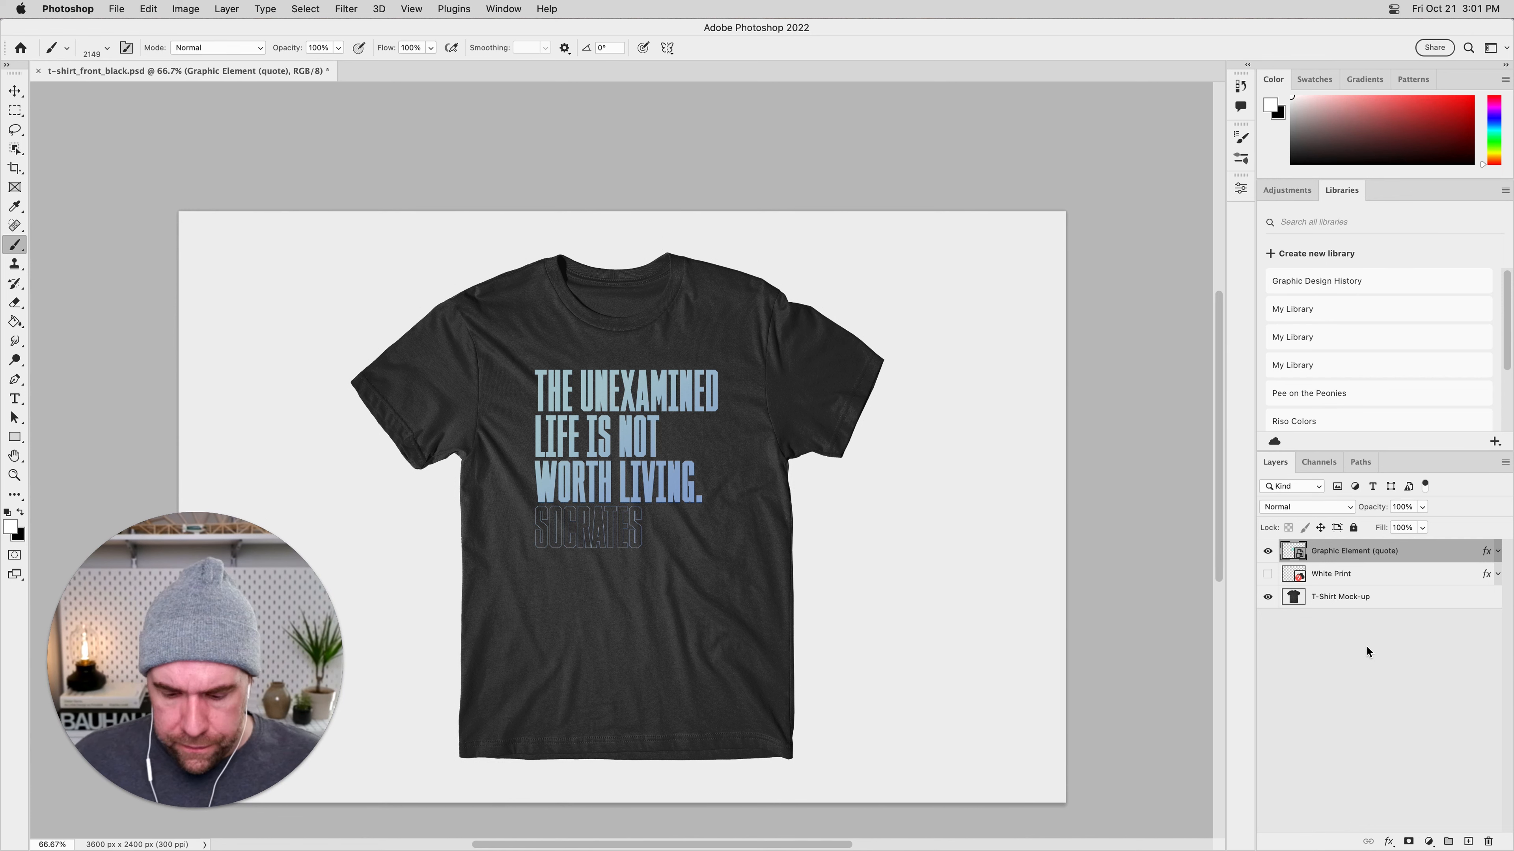
pyautogui.press('super+plus')
pyautogui.press('super+plus')
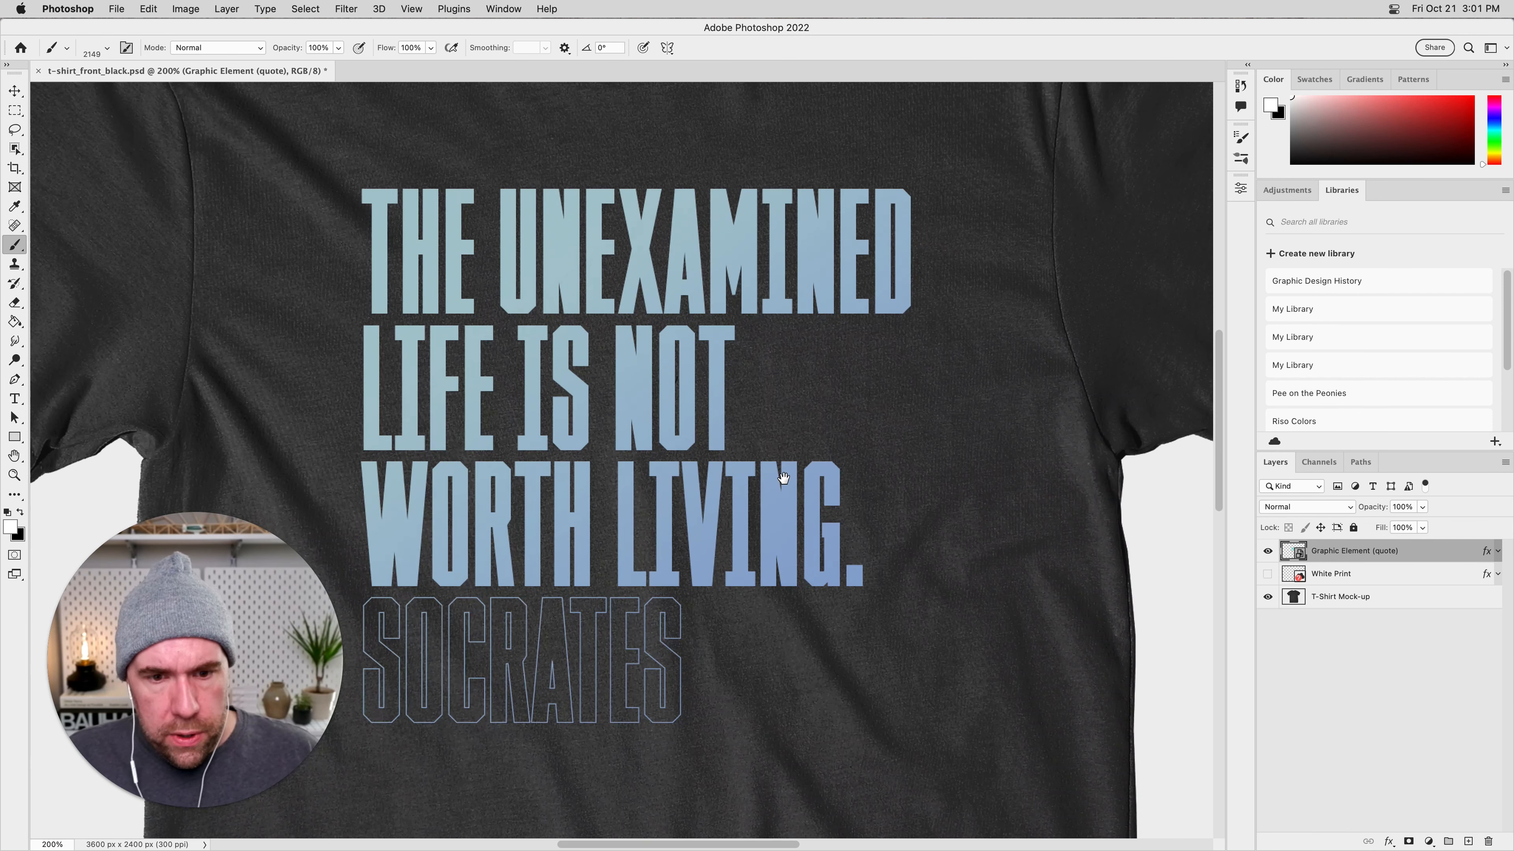
pyautogui.moveTo(783, 477); pyautogui.dragTo(791, 494)
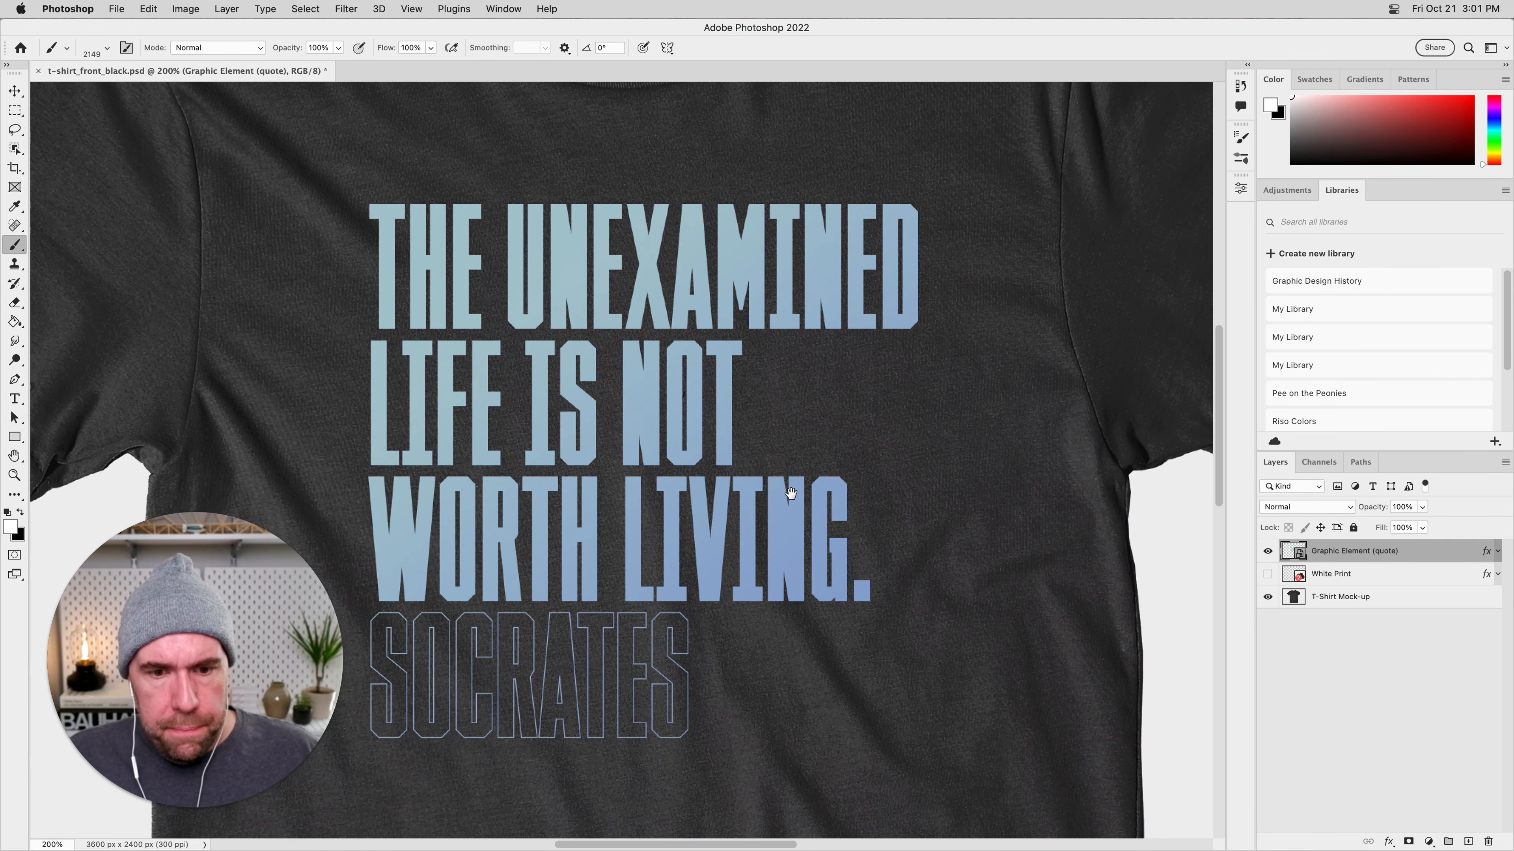
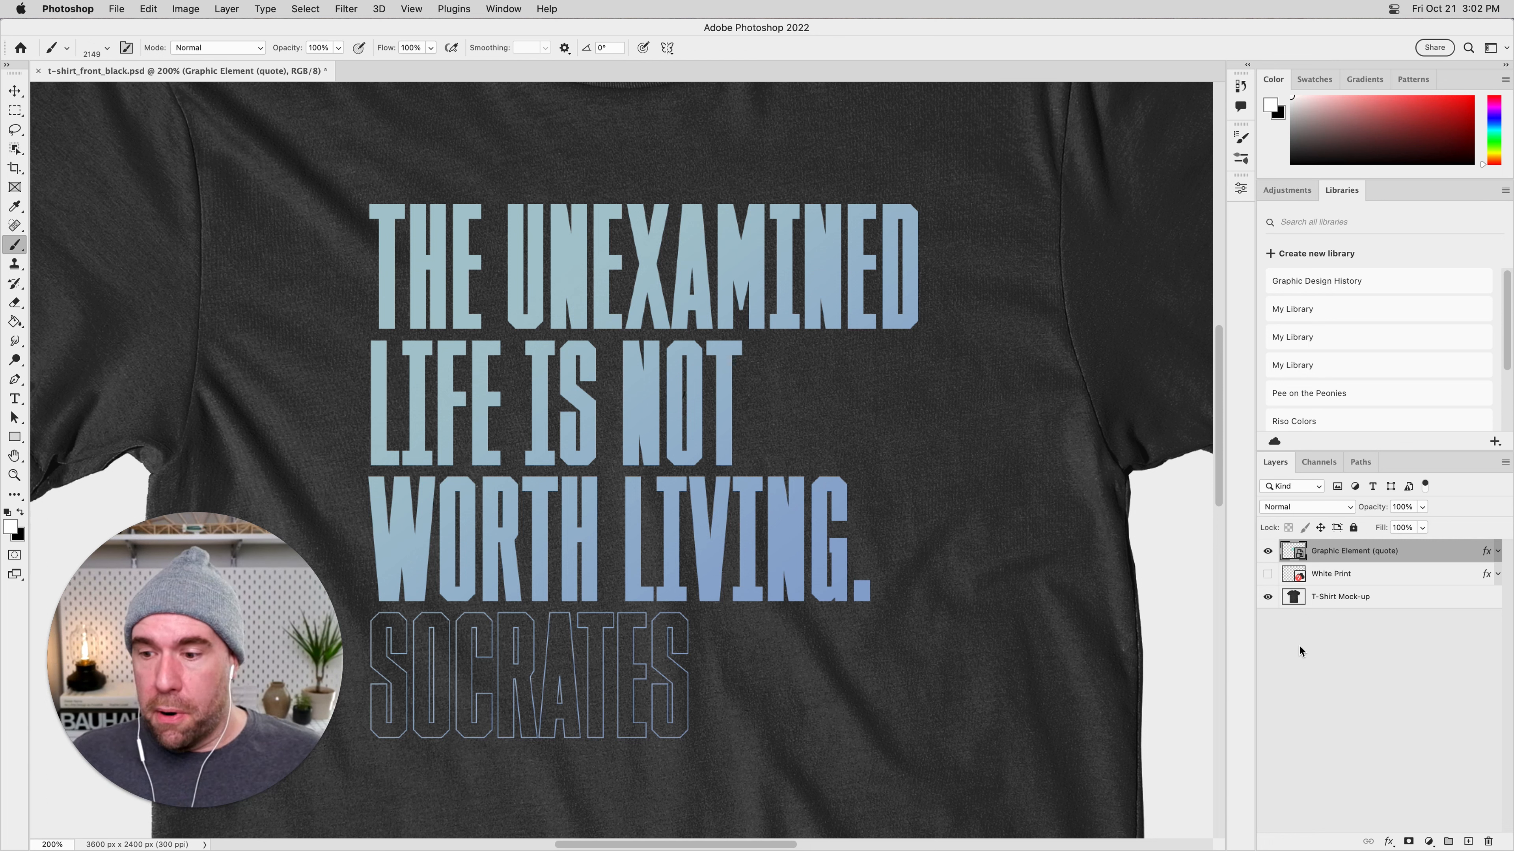
# Add a new layer above the Graphic Element (quote) layer and name it Dot Splatters.
pyautogui.click(1467, 841)
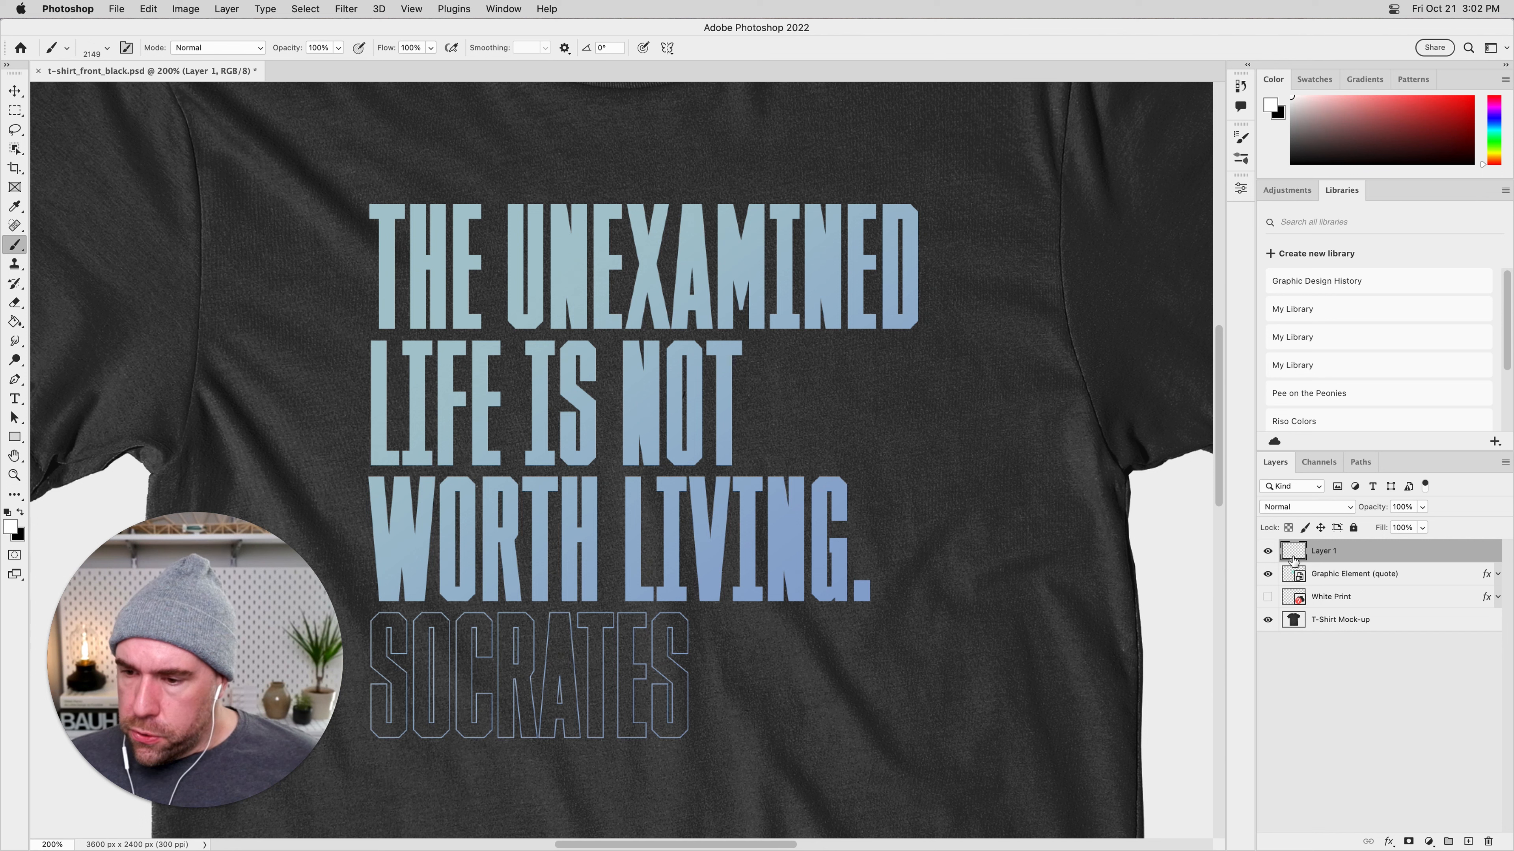
pyautogui.doubleClick(1315, 552)
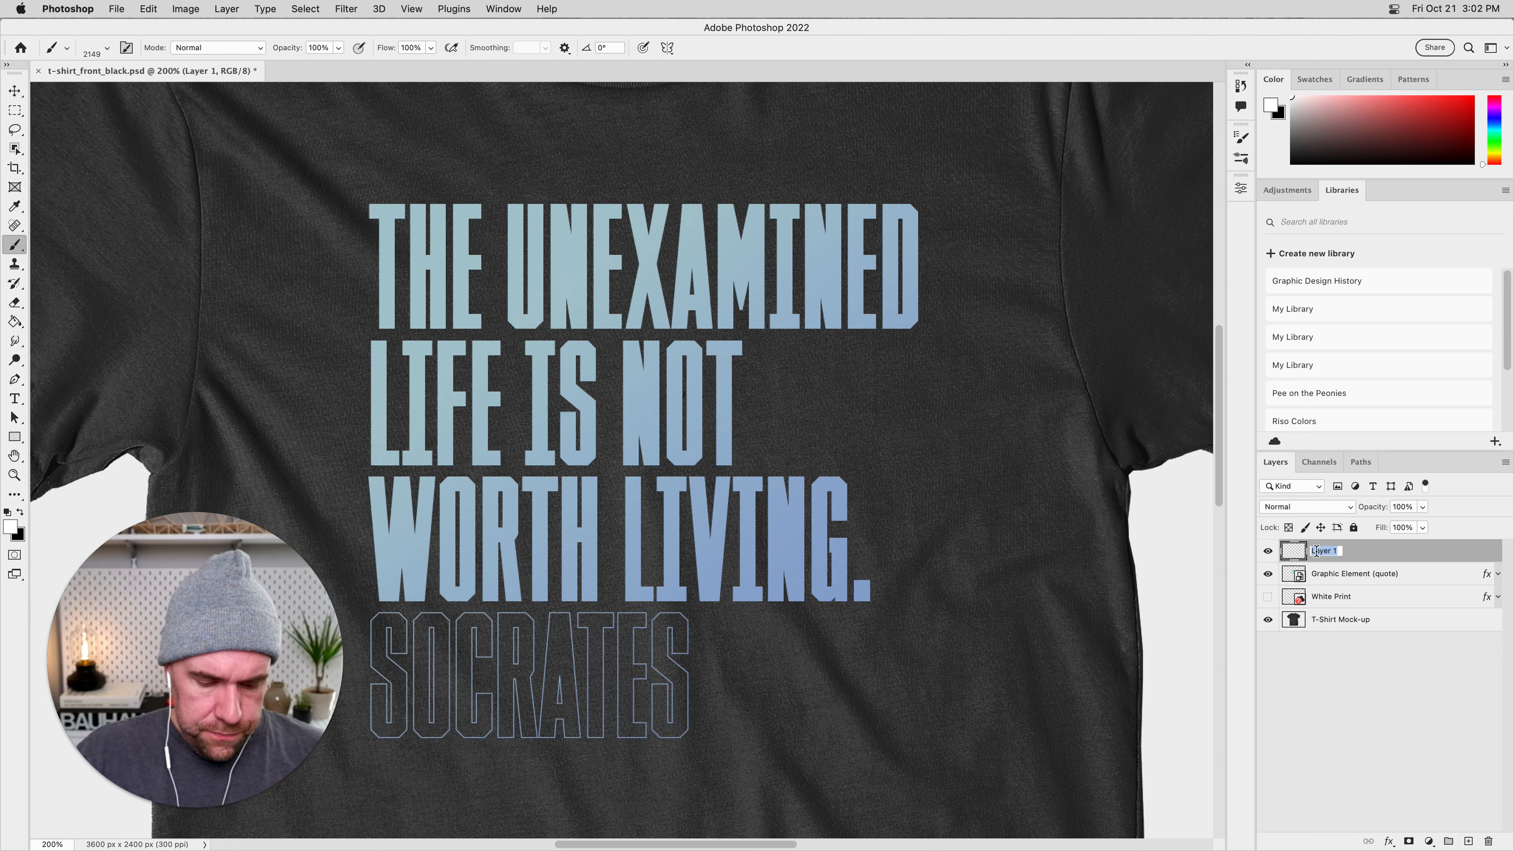
pyautogui.write('Dot S')
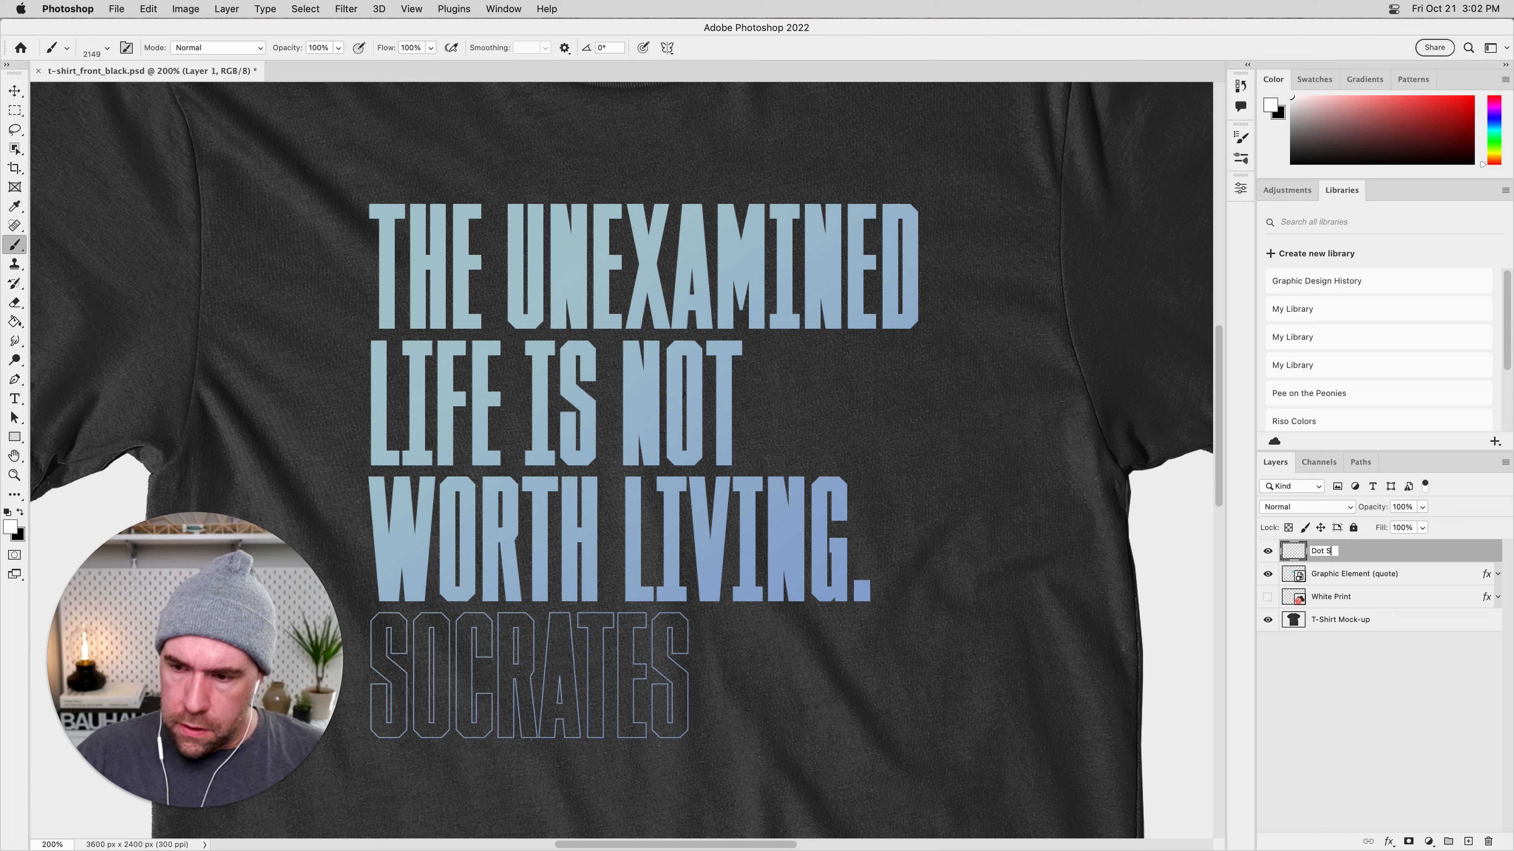
pyautogui.write('platte')
pyautogui.press('Return')
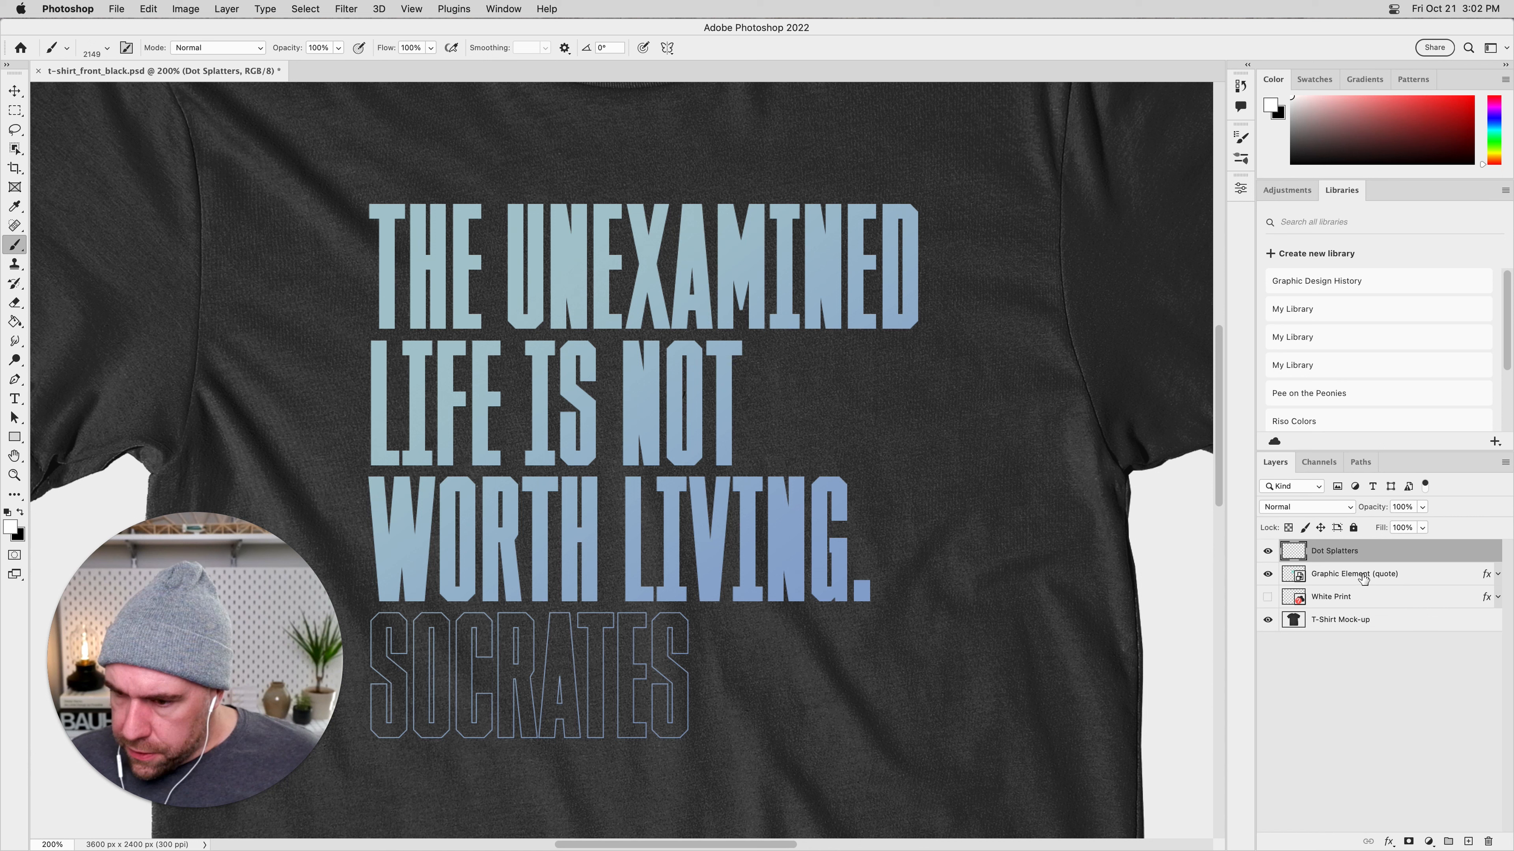
# Group the Dot Splatters and quote layers as T-Shirt Graphics, and delete the White Print layer.
pyautogui.keyDown('shift'); pyautogui.click(1348, 579); pyautogui.keyUp('shift')
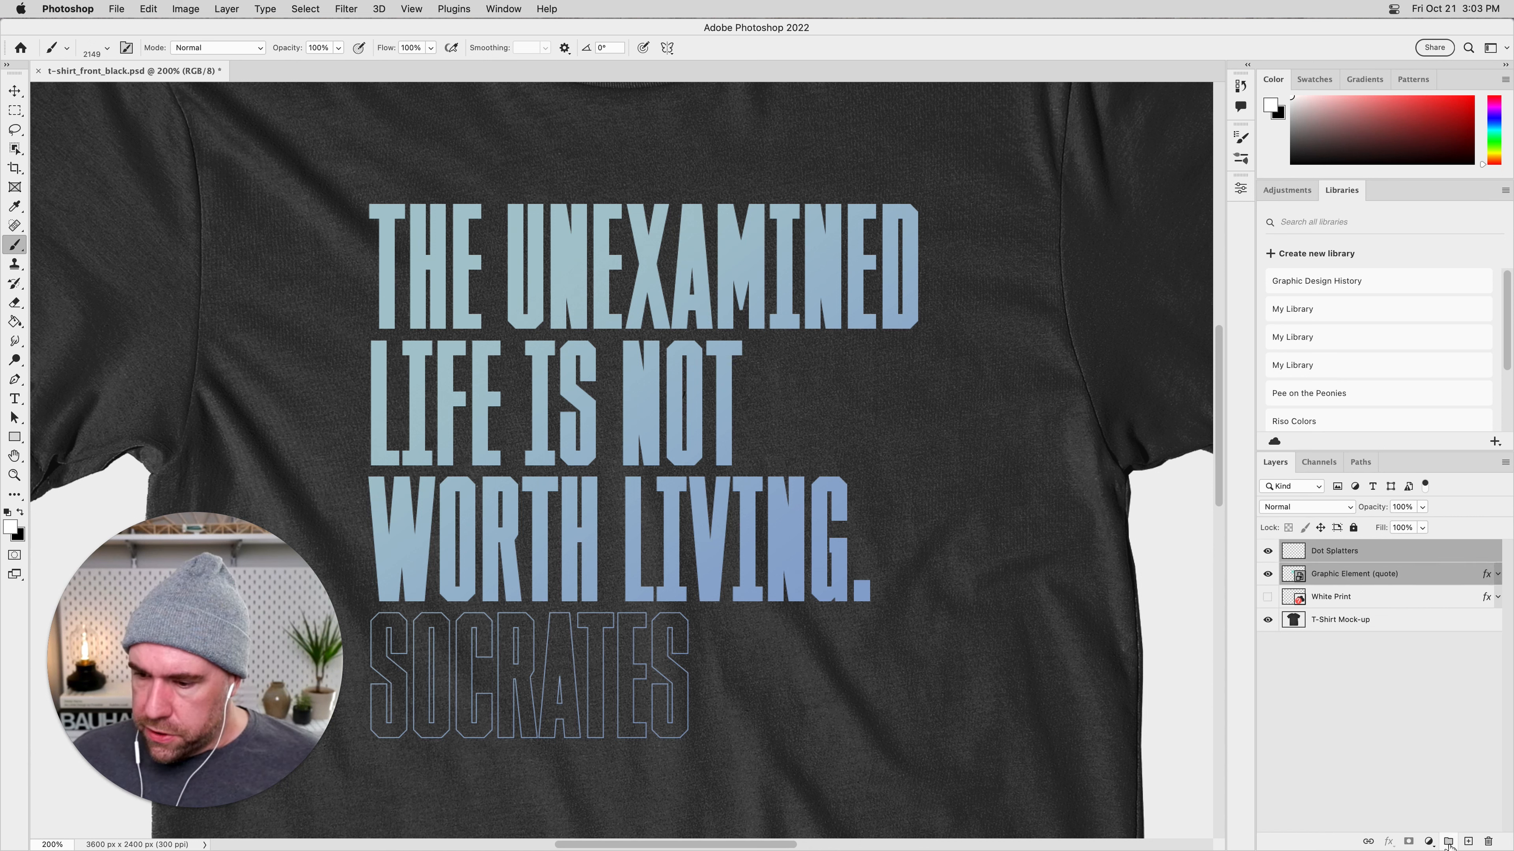
pyautogui.click(1448, 841)
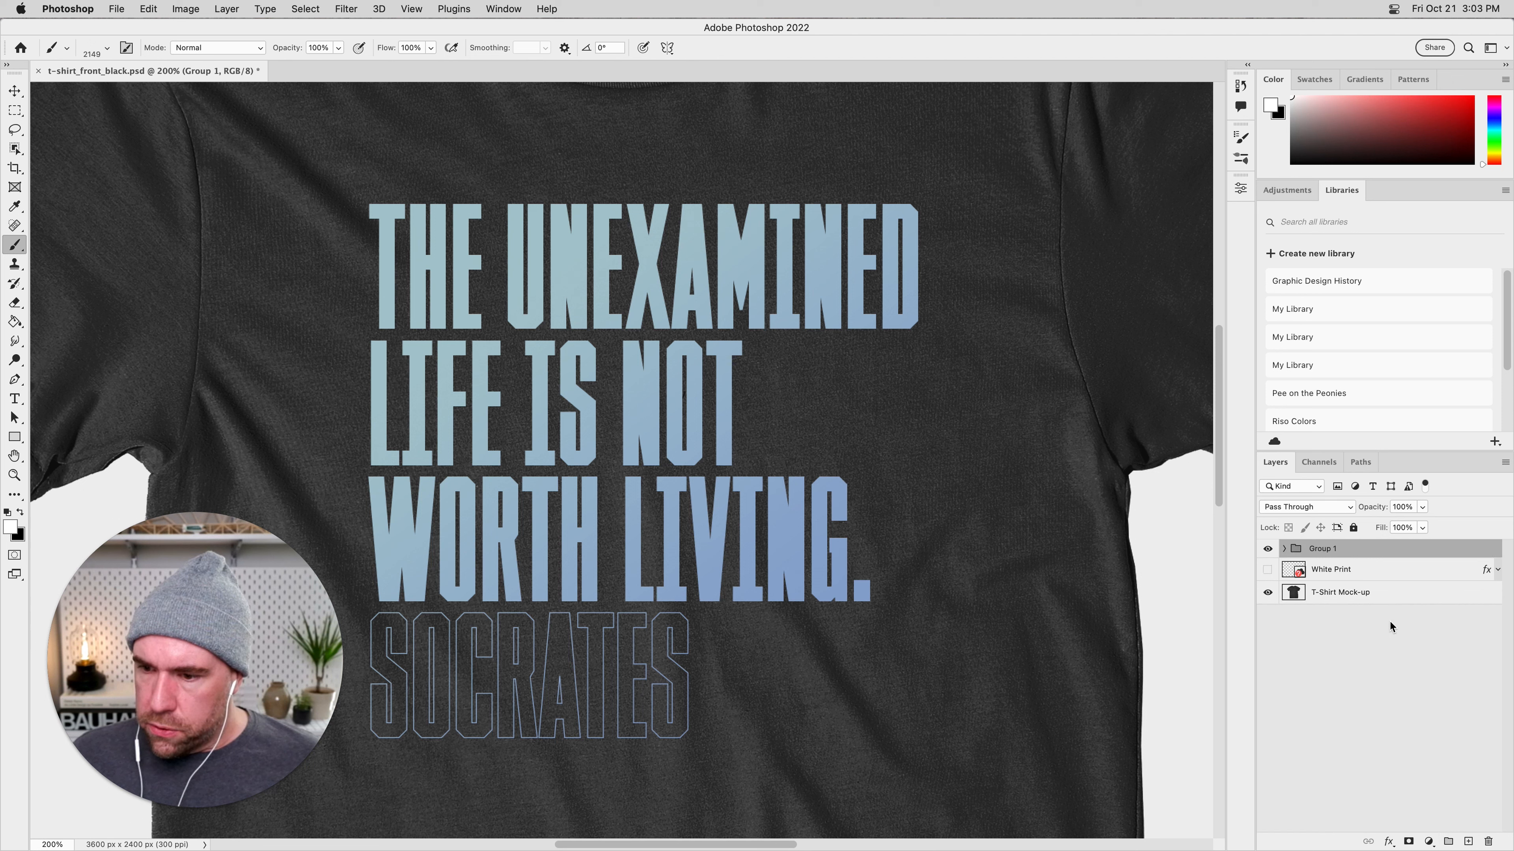
pyautogui.doubleClick(1321, 549)
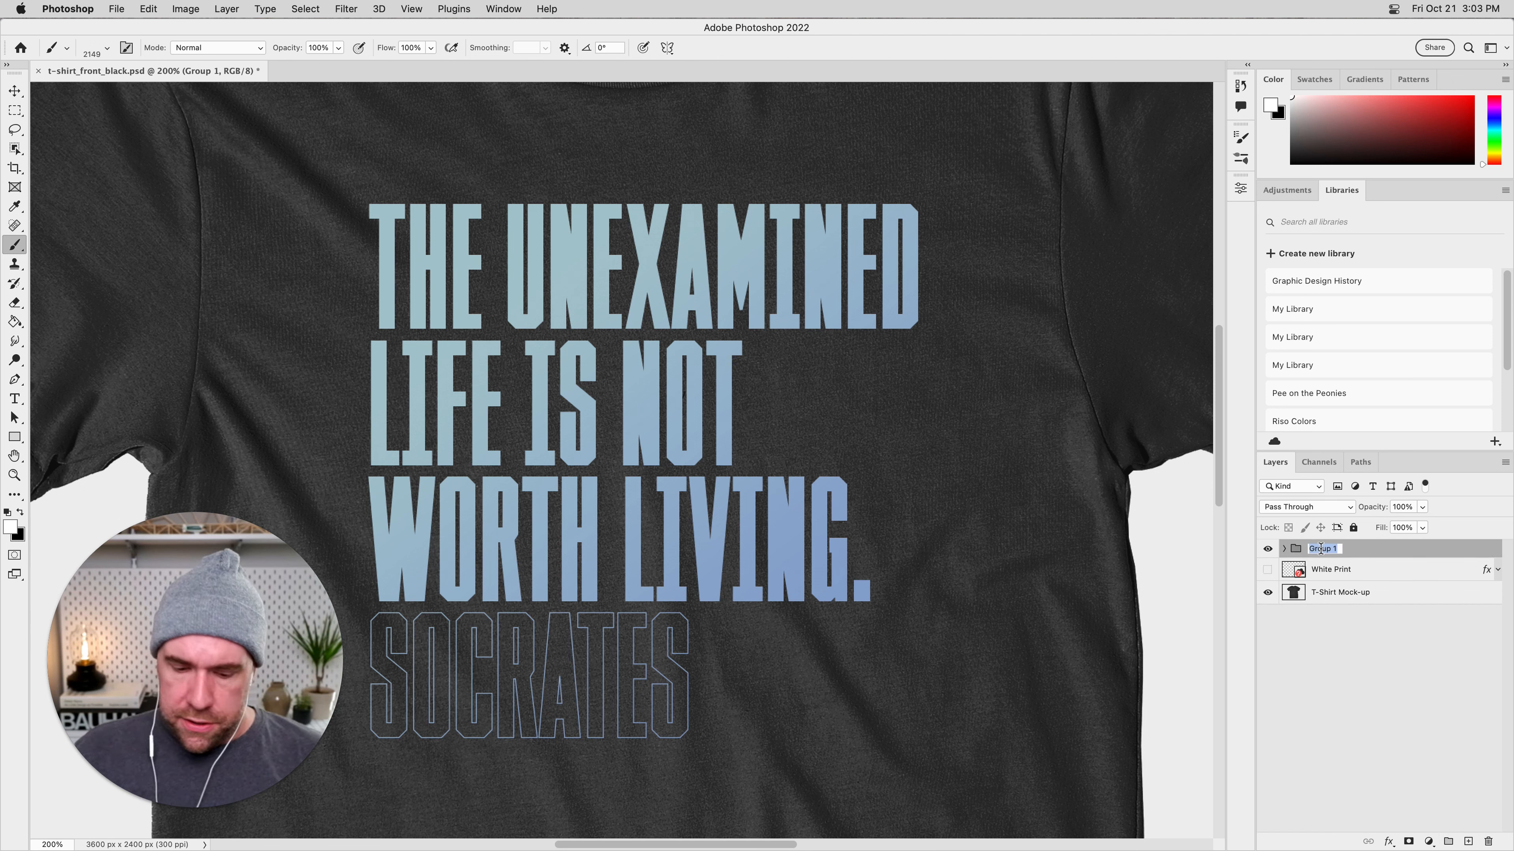
pyautogui.write('Graphics')
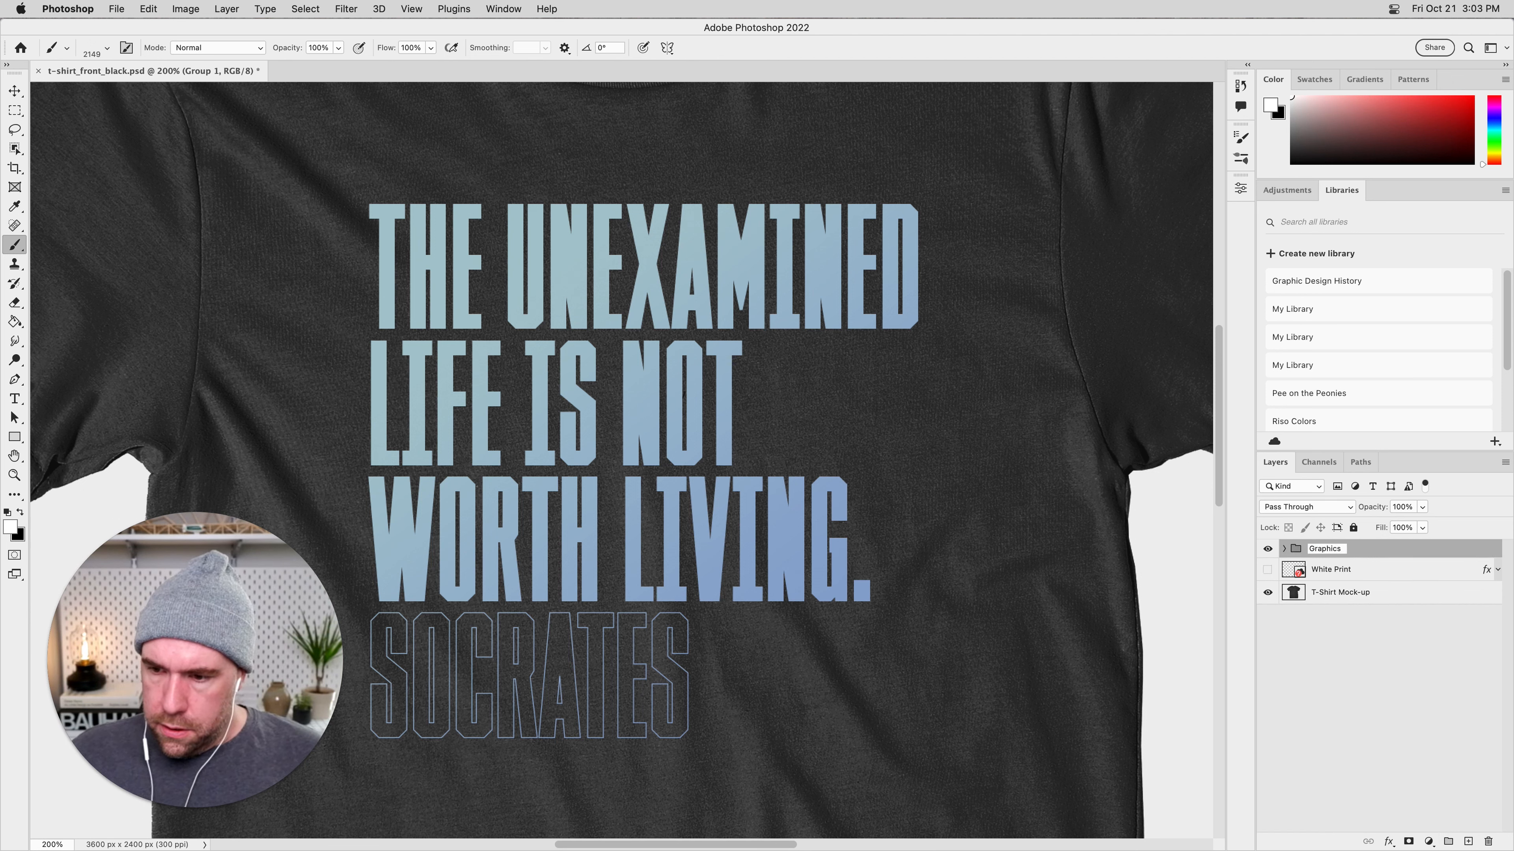
pyautogui.write('T-Shirt')
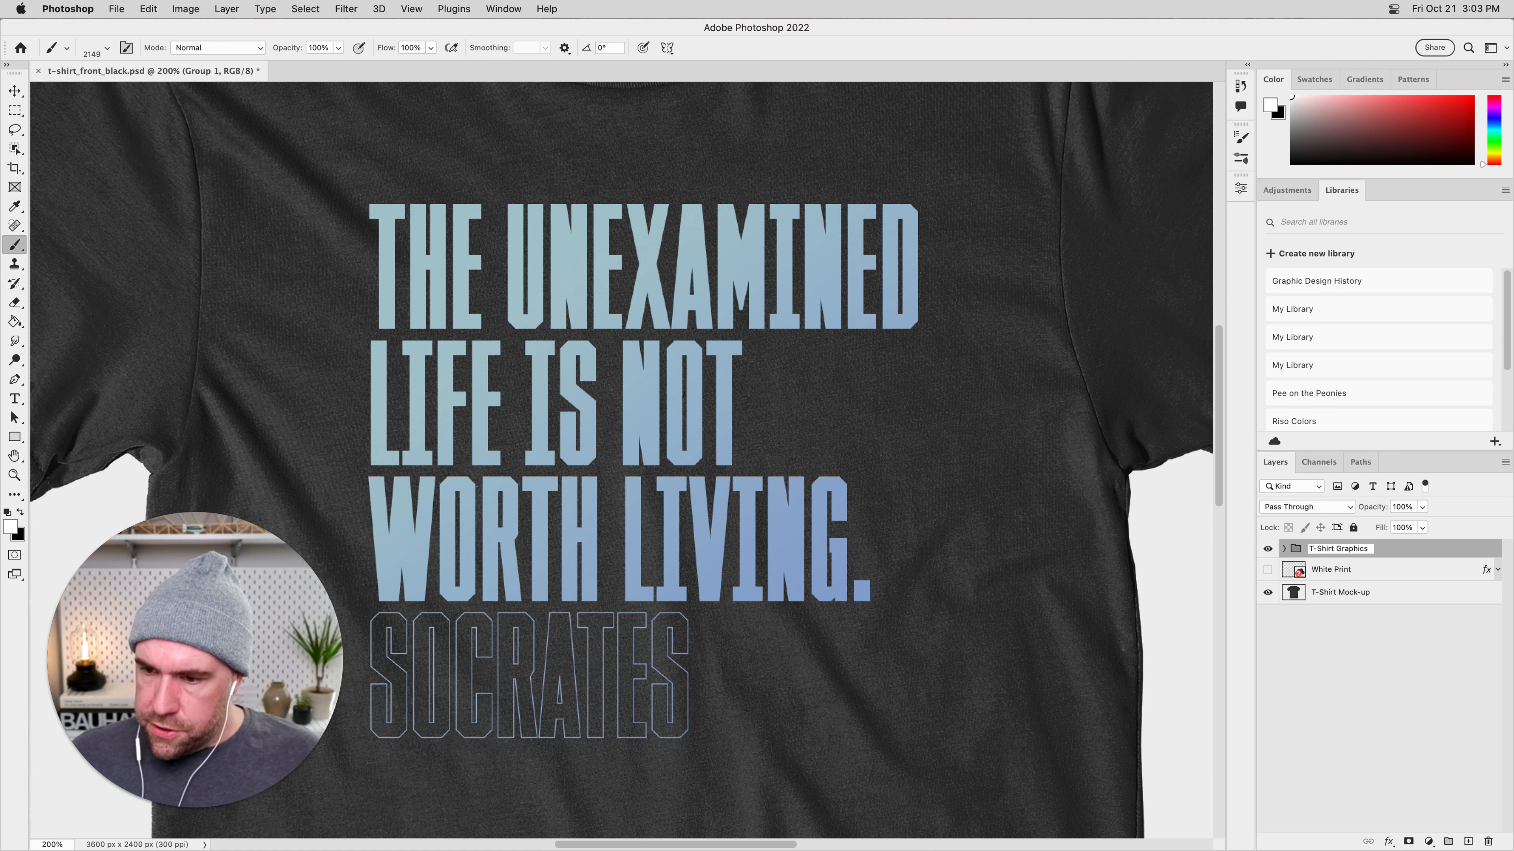
pyautogui.press('Return')
pyautogui.moveTo(1374, 576); pyautogui.dragTo(1488, 841)
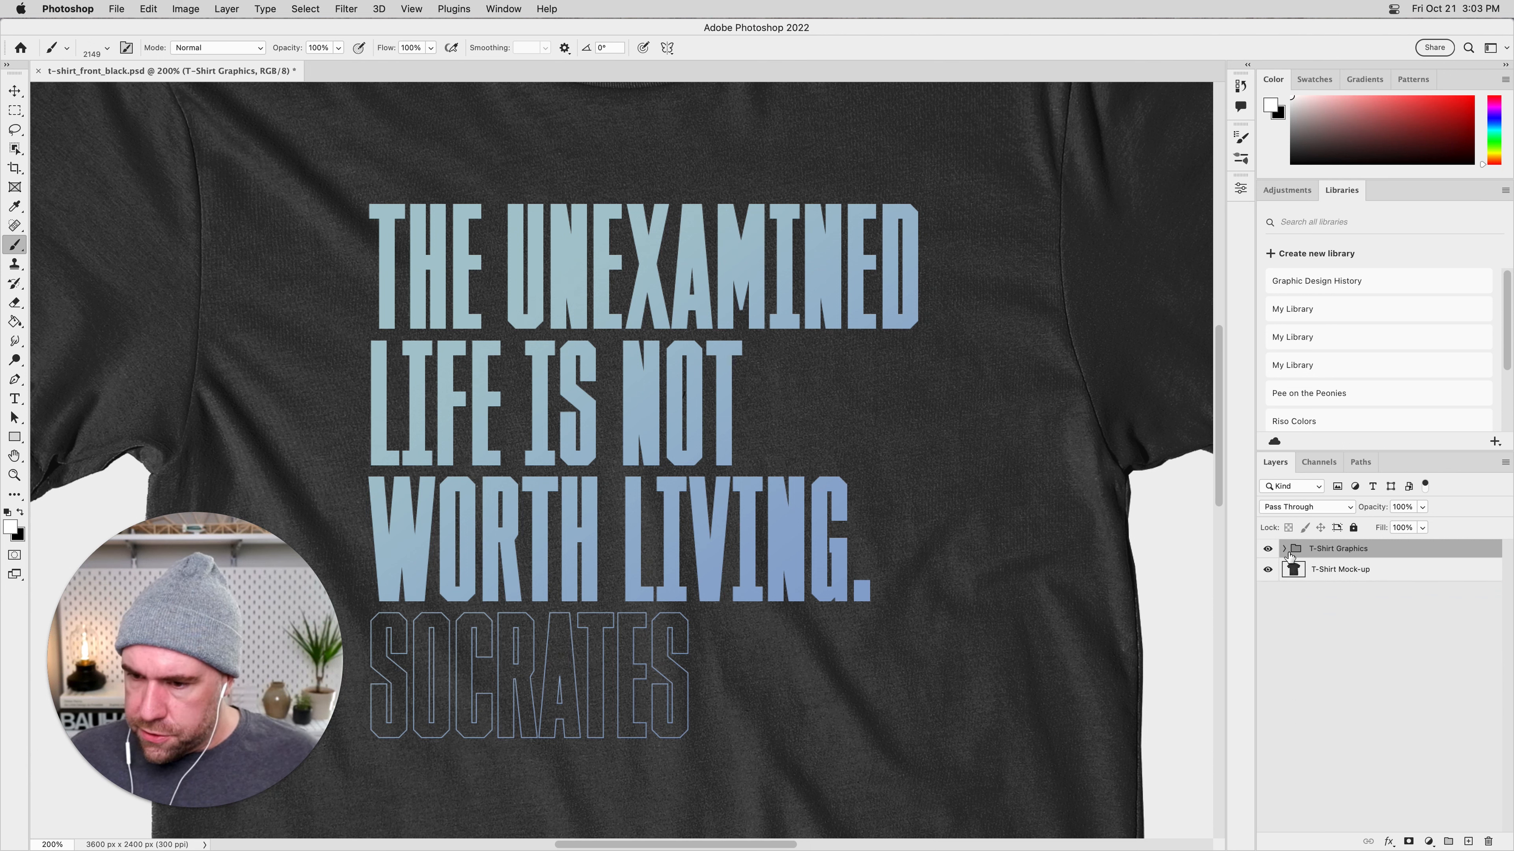
# Move the layer effects from the Graphic Element (quote) layer onto the T-Shirt Graphics group, and collapse the effects list.
pyautogui.click(1284, 549)
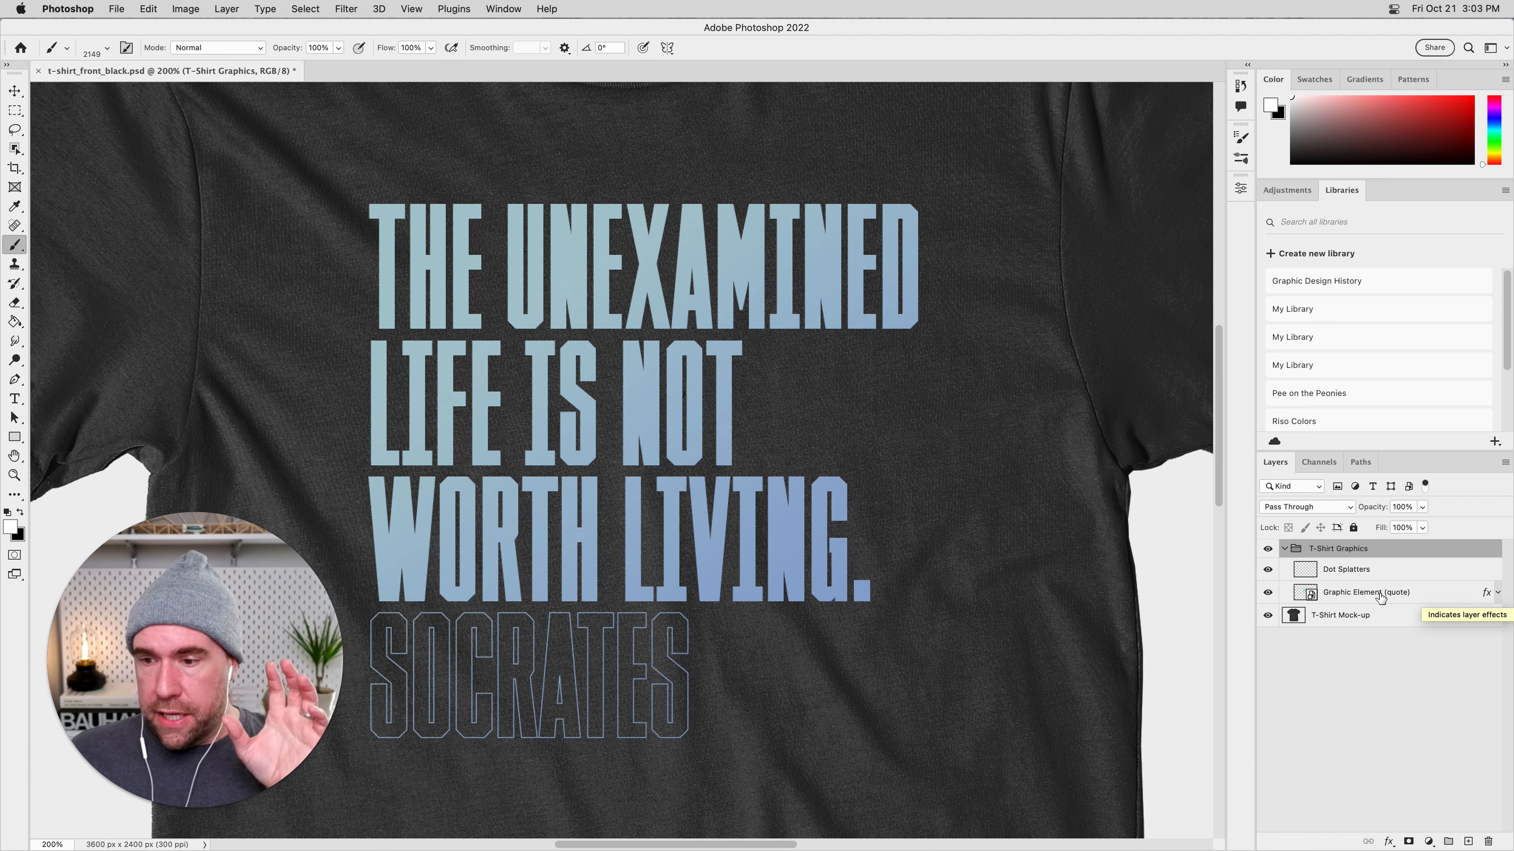
pyautogui.click(1361, 597)
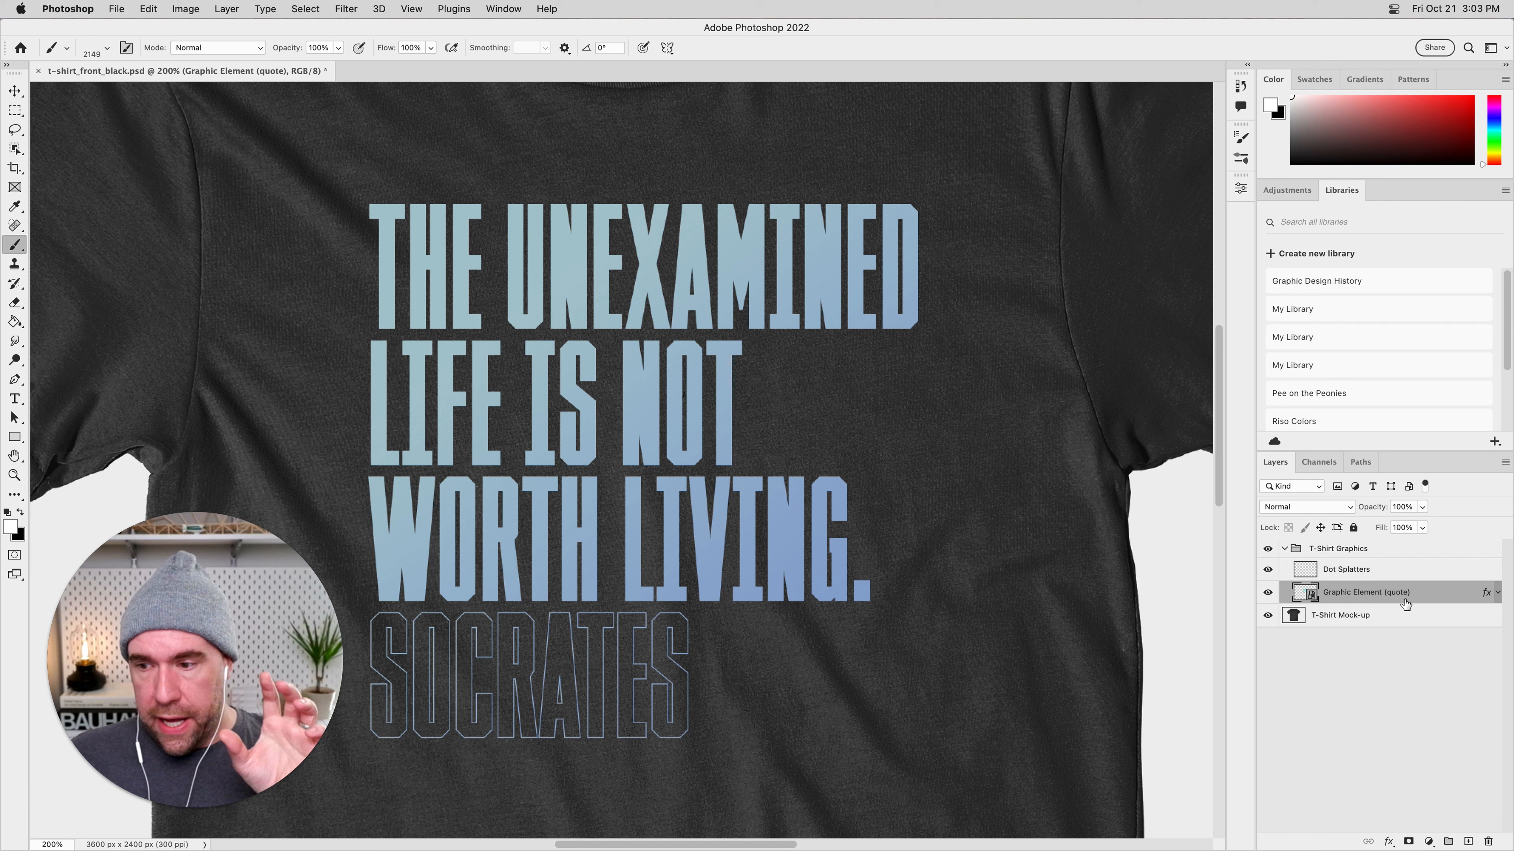
pyautogui.moveTo(1487, 593); pyautogui.dragTo(1475, 558)
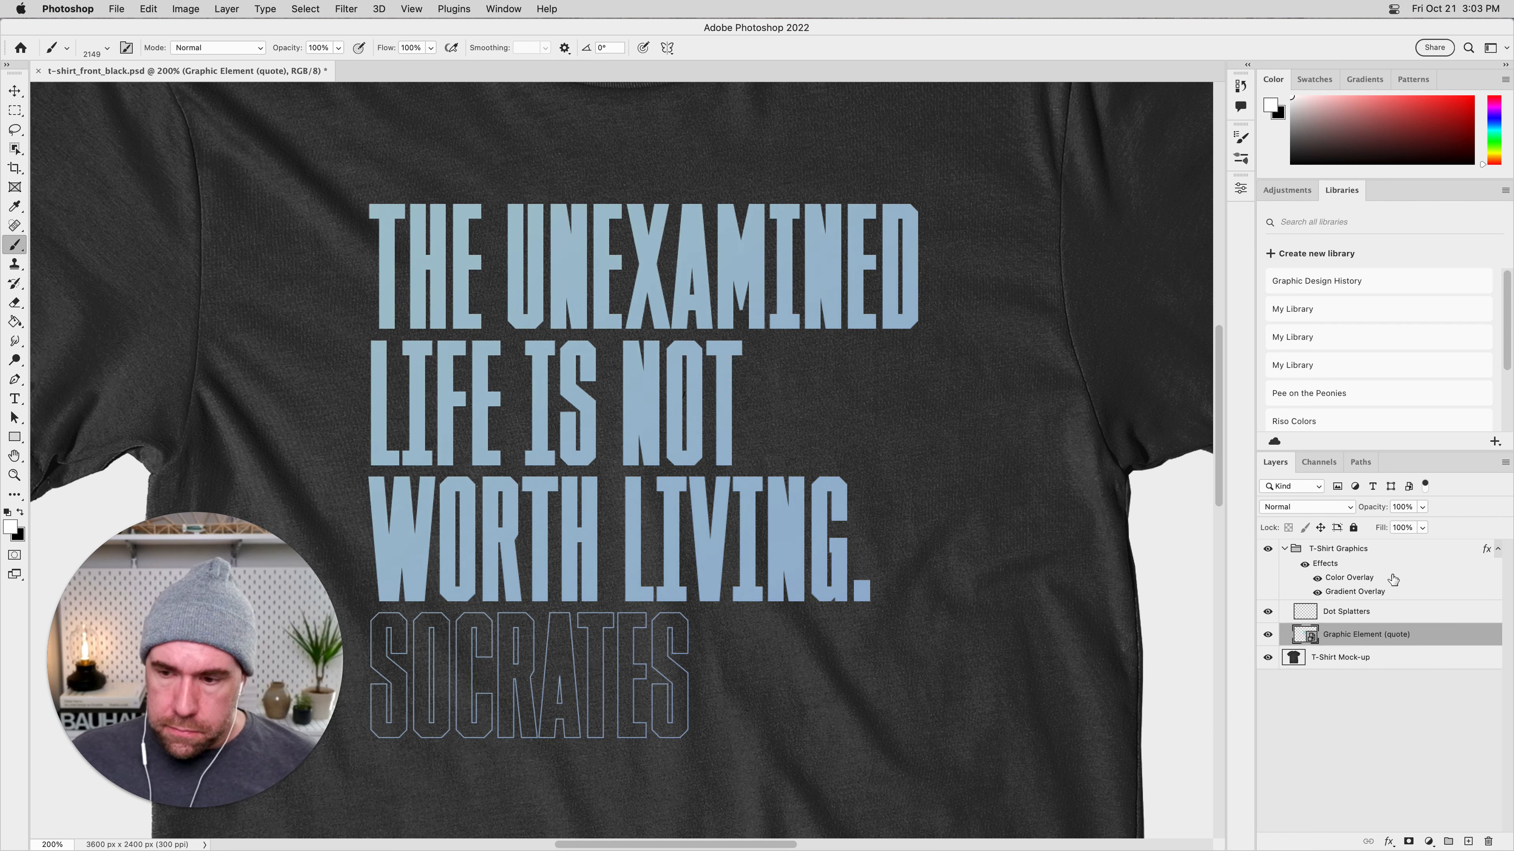
pyautogui.click(1353, 722)
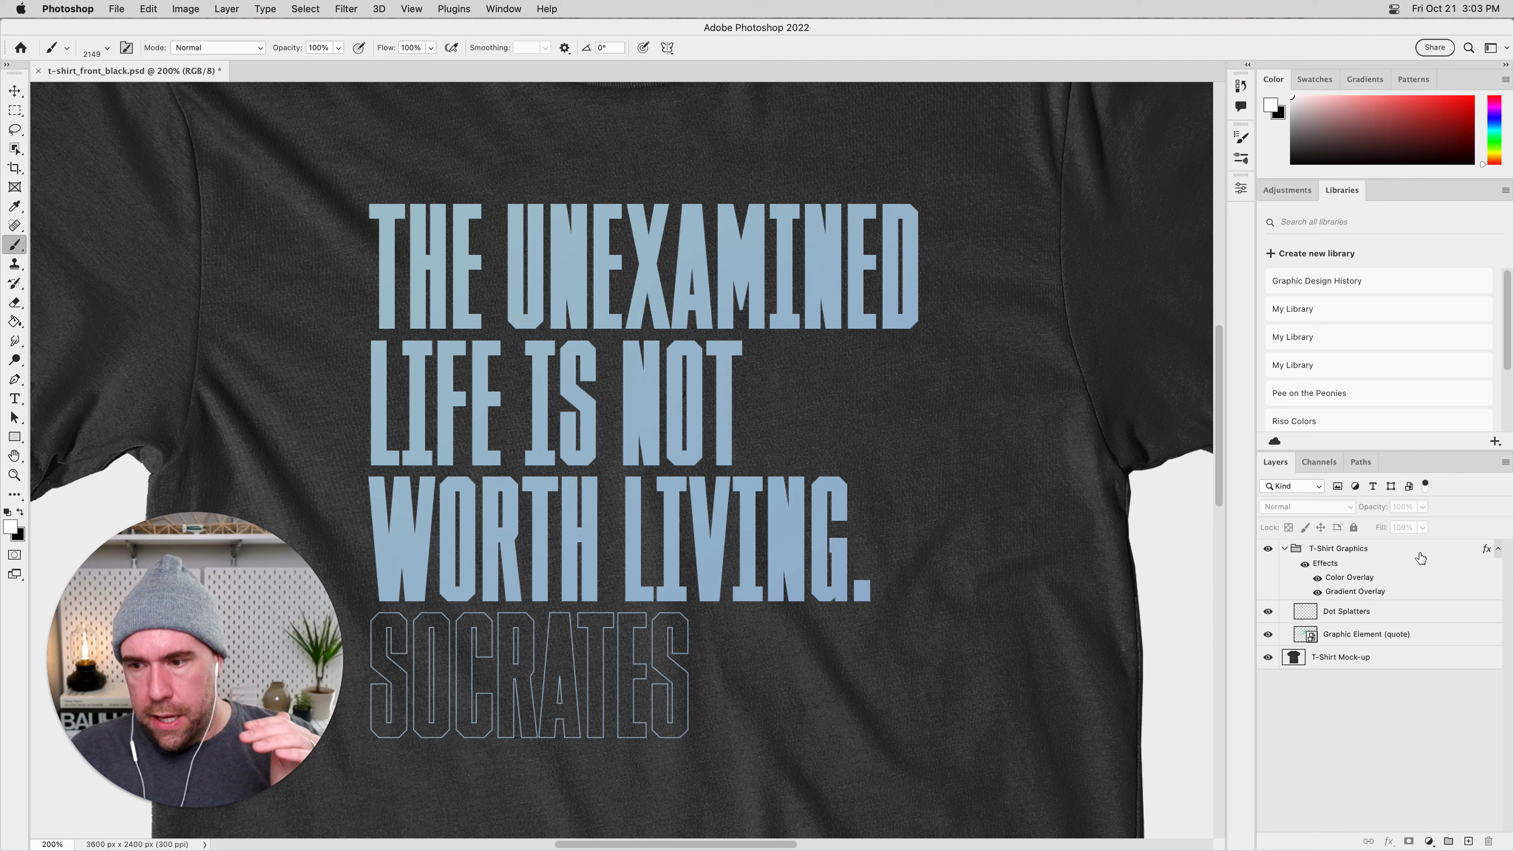
pyautogui.click(1498, 551)
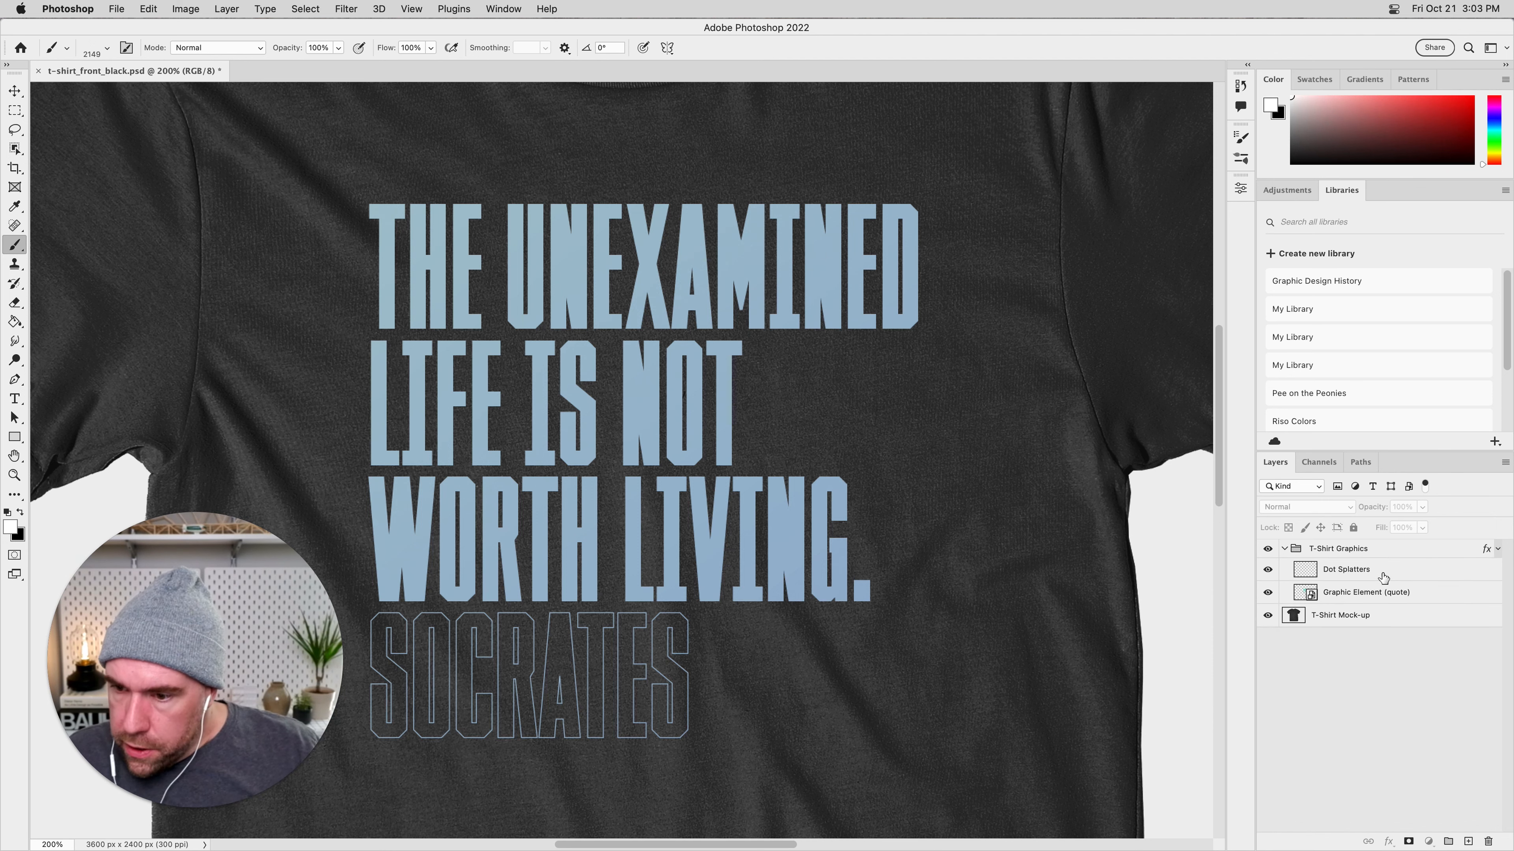
# Make Dot Splatters the active layer and set black as the foreground color for the Brush tool.
pyautogui.click(1382, 574)
pyautogui.press('super+minus')
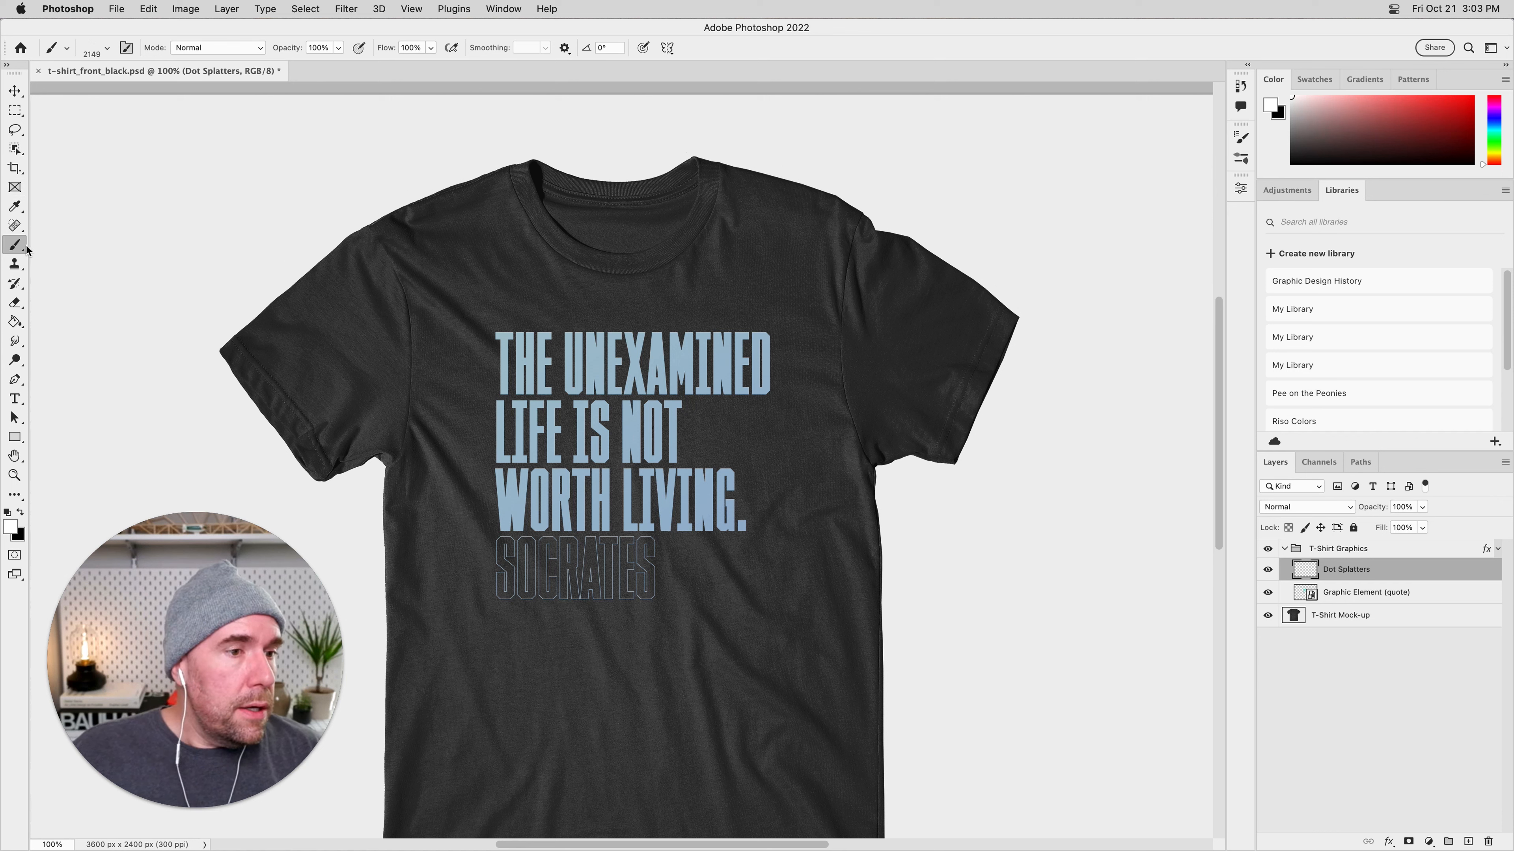
pyautogui.rightClick(10, 249)
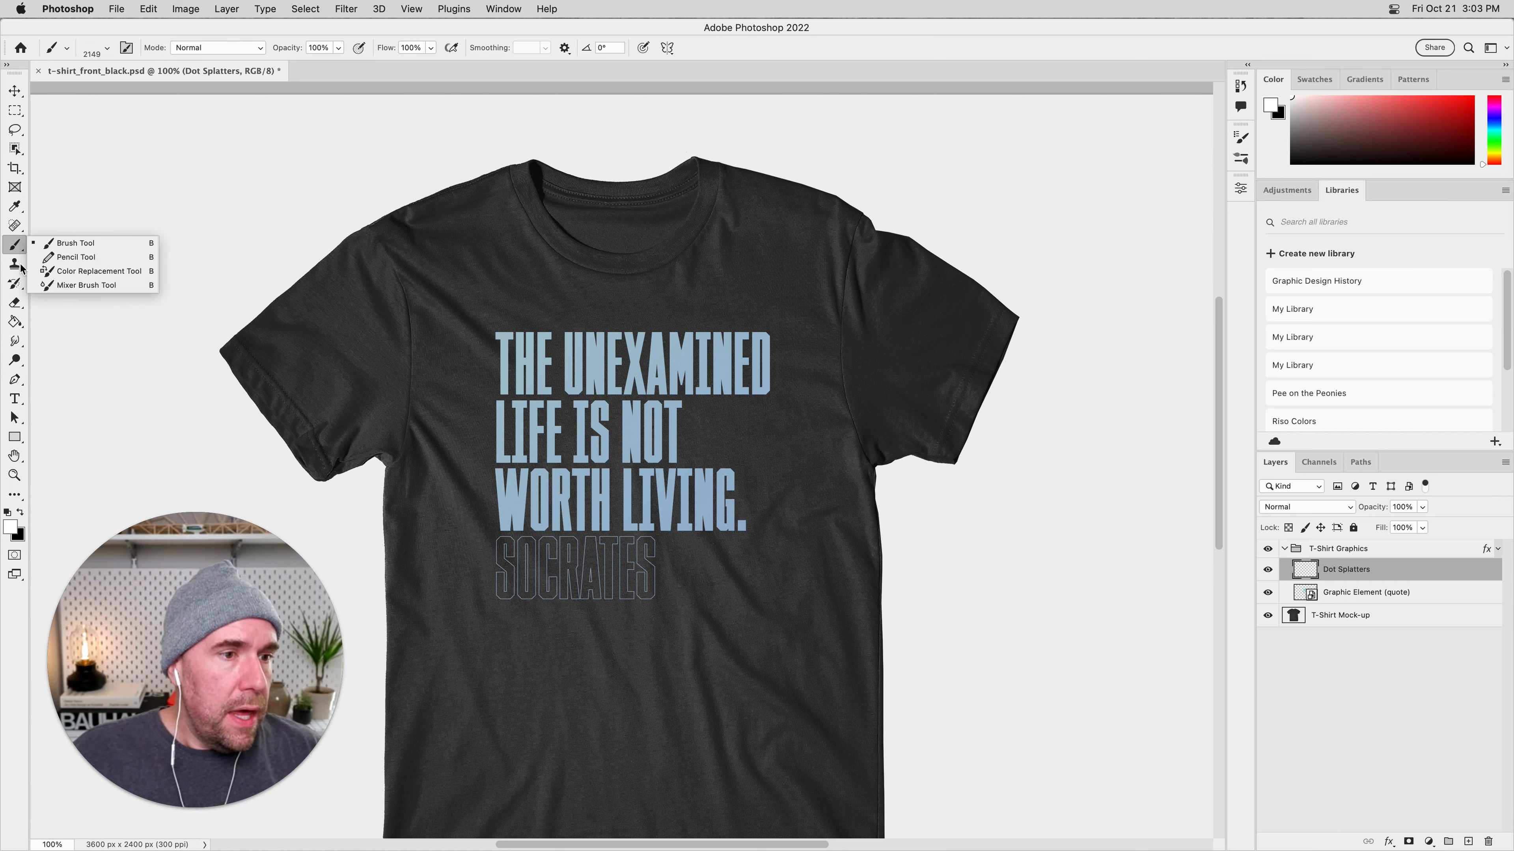
pyautogui.click(20, 513)
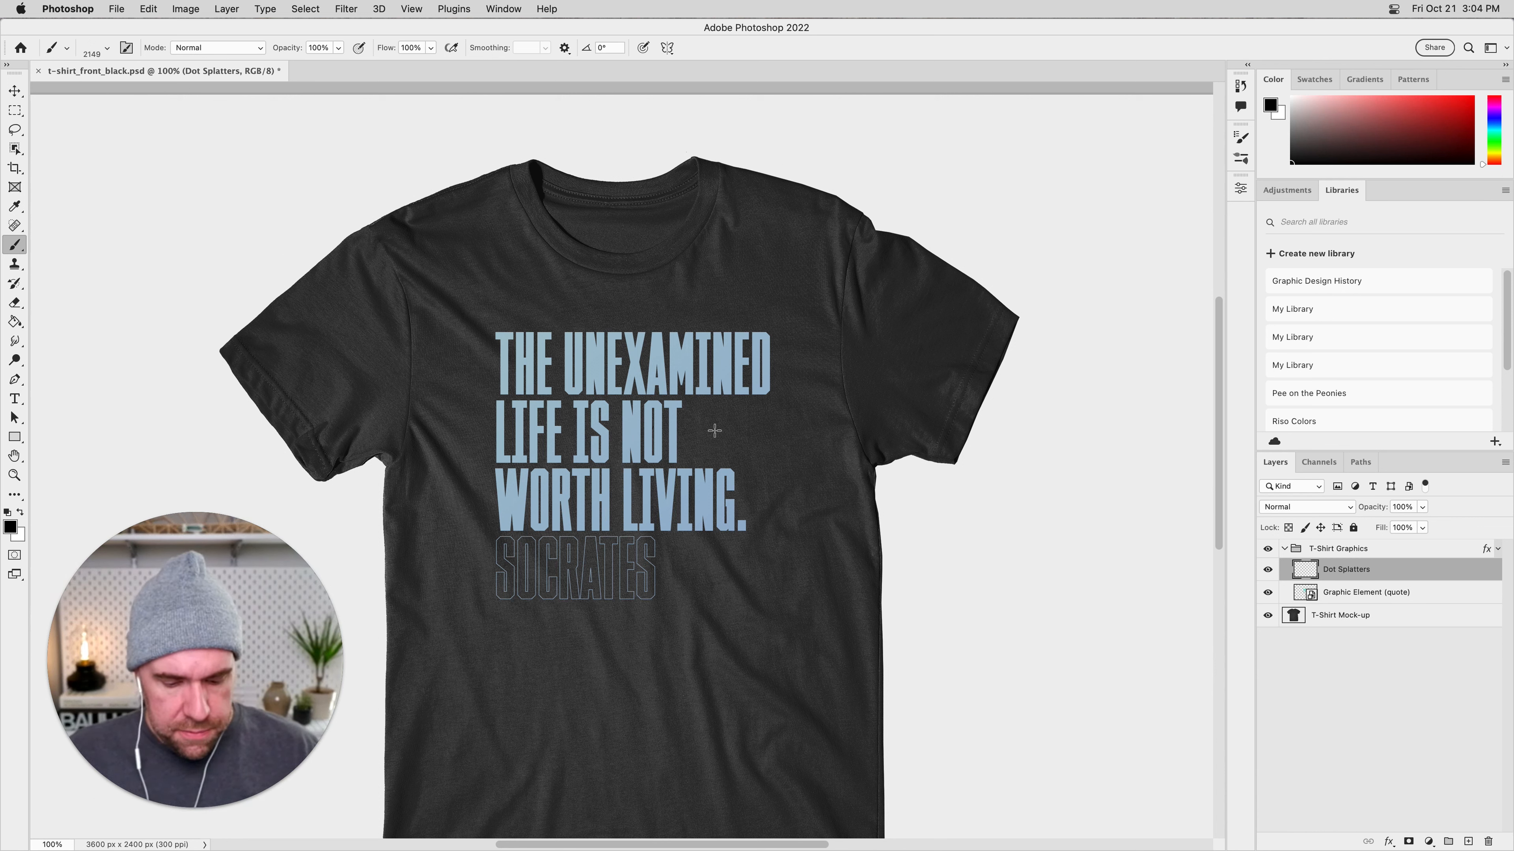
# Try stamping the speck brush at 1800 px beside the quote on the Dot Splatters layer.
pyautogui.press(']')
pyautogui.press(']')
pyautogui.press(']')
pyautogui.press(']')
pyautogui.press(']')
pyautogui.press(']')
pyautogui.press(']')
pyautogui.press(']')
pyautogui.press(']')
pyautogui.press(']')
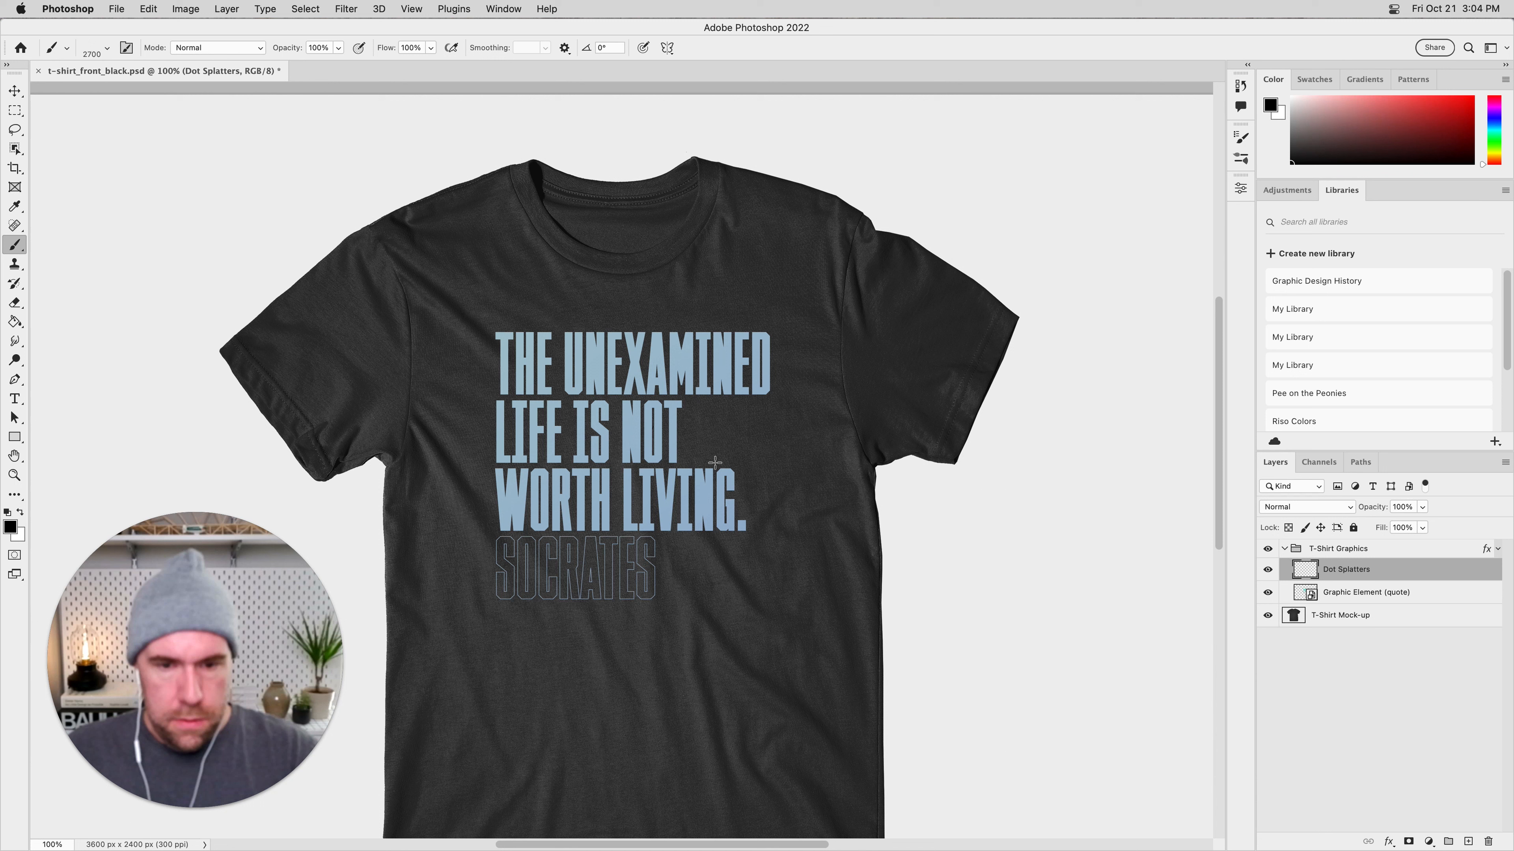
pyautogui.press('[')
pyautogui.press('[')
pyautogui.press('[')
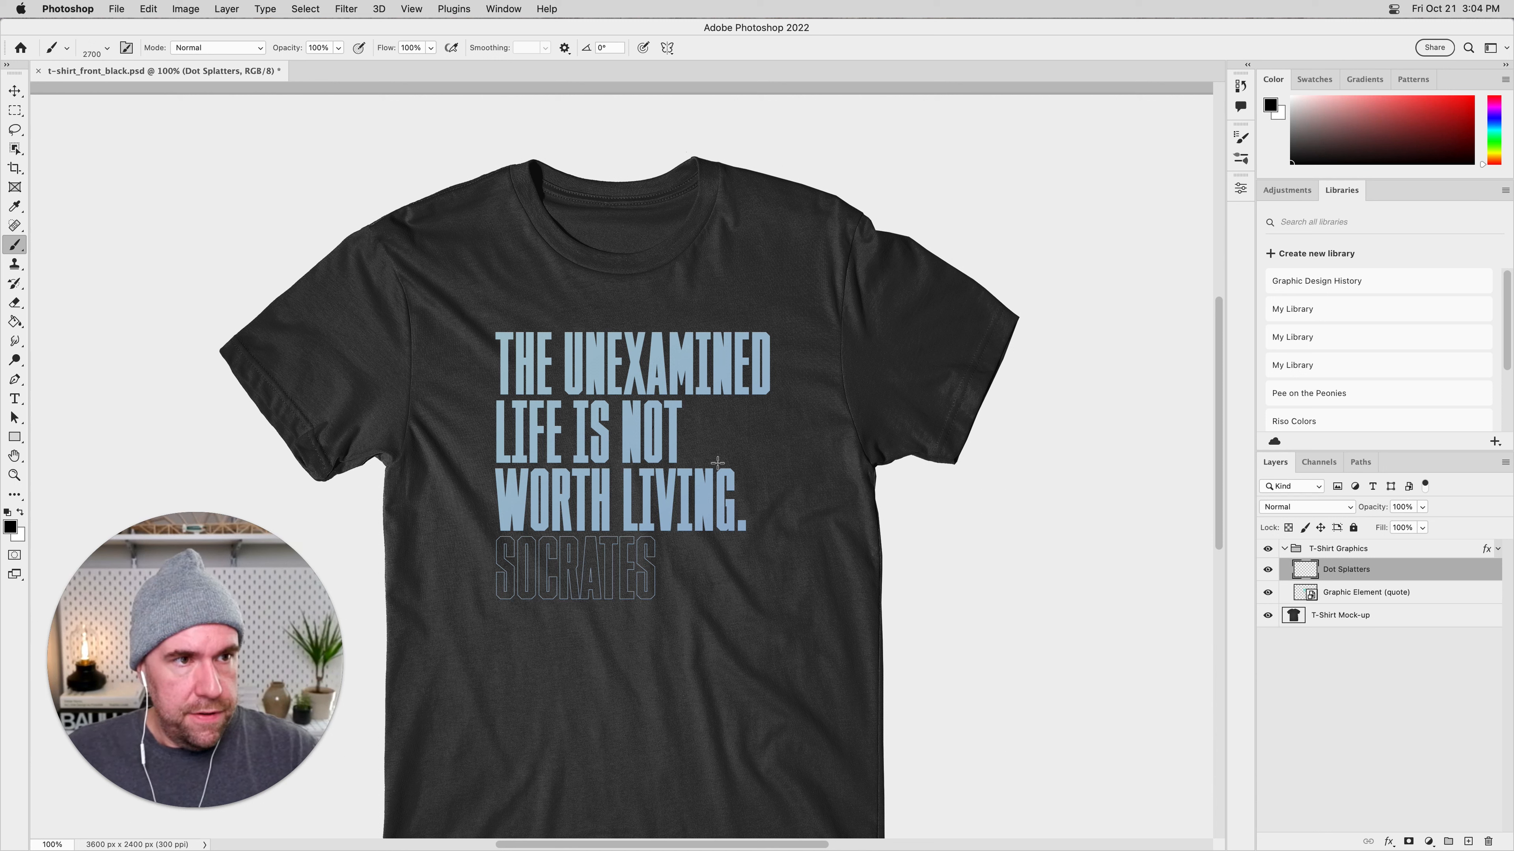
pyautogui.press('[')
pyautogui.press('[')
pyautogui.press('[')
pyautogui.press('[')
pyautogui.press('[')
pyautogui.press('[')
pyautogui.press('[')
pyautogui.click(751, 462)
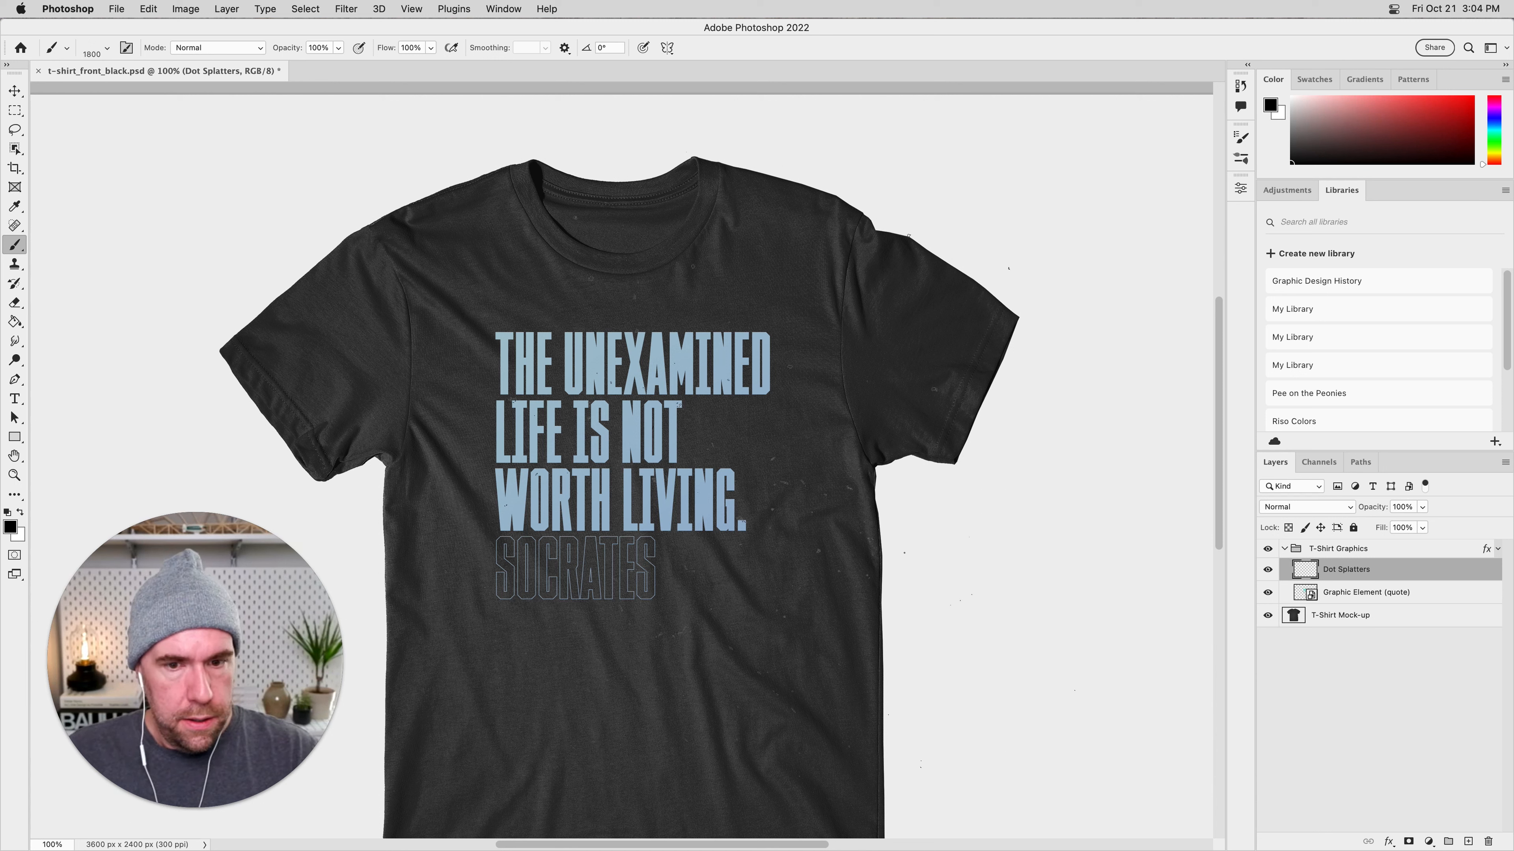
# Reduce the speck brush to 700 px and stamp specks around the line ends of the quote.
pyautogui.press('[')
pyautogui.press('[')
pyautogui.press('[')
pyautogui.click(780, 435)
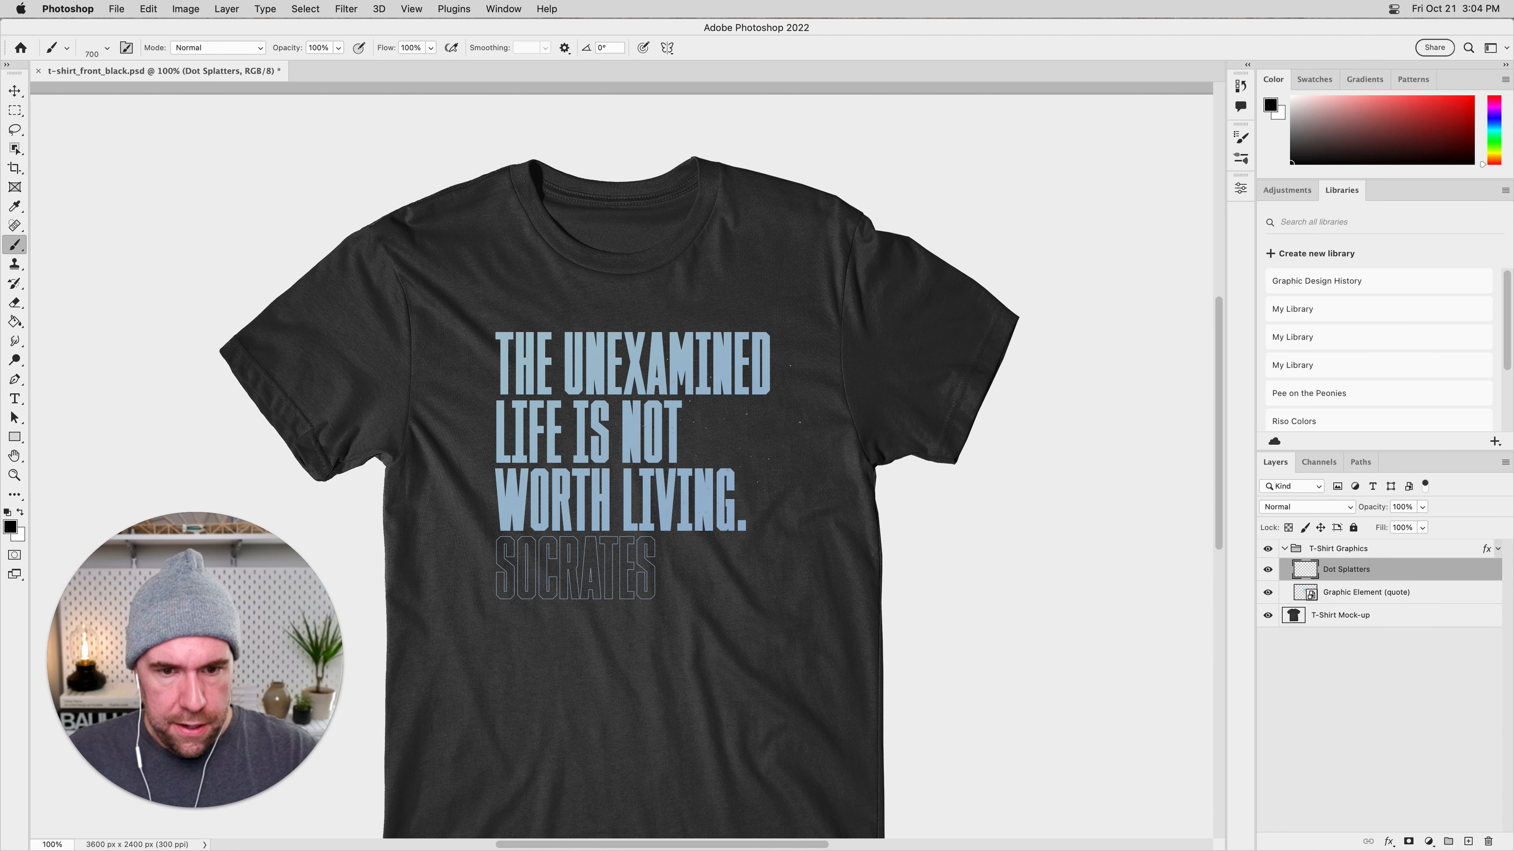
pyautogui.press('super+plus')
pyautogui.press('super+plus')
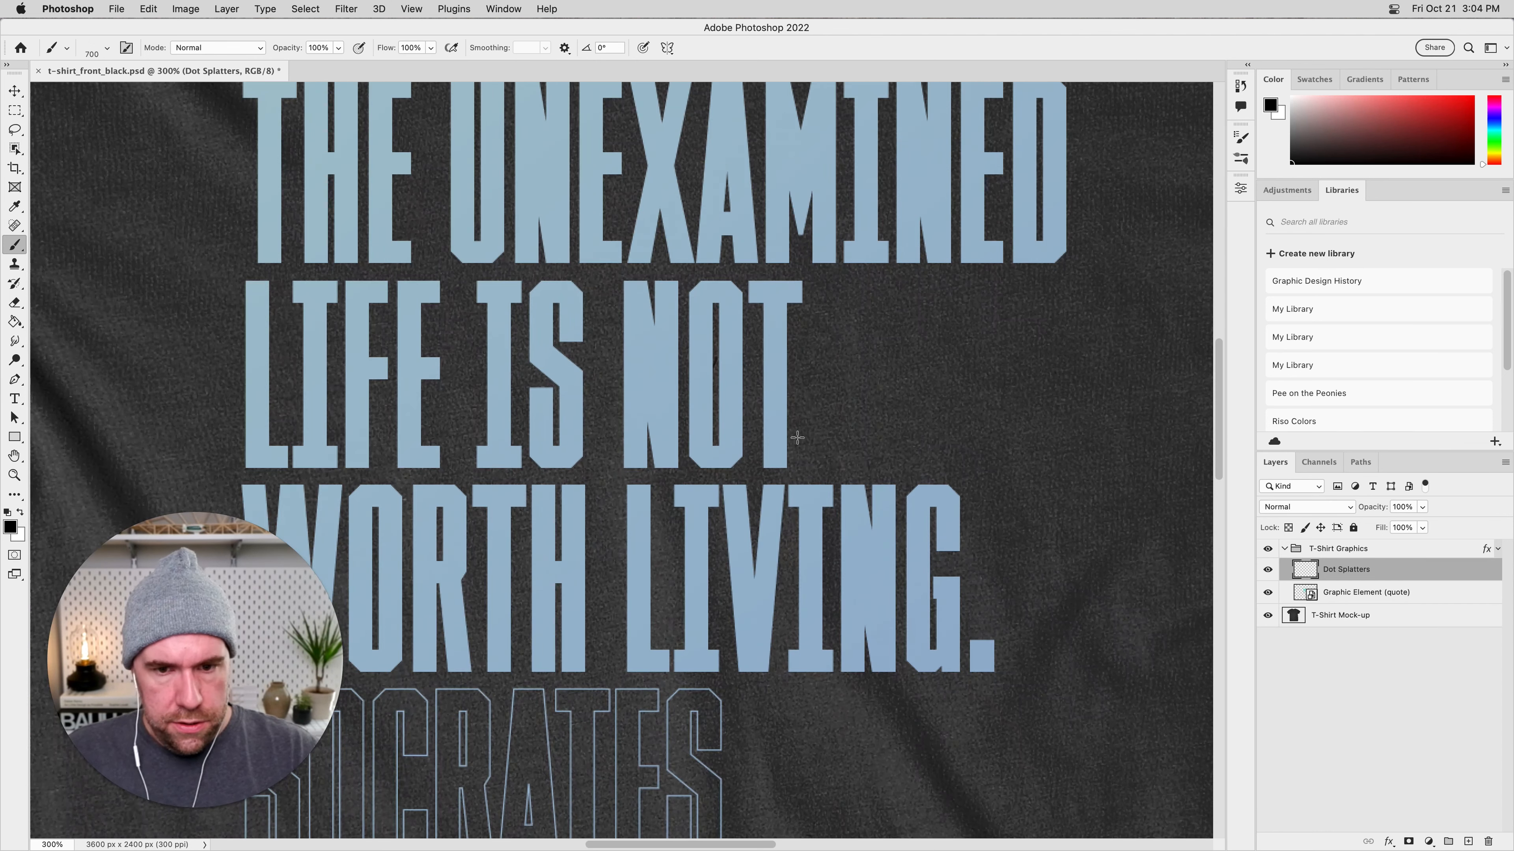
pyautogui.moveTo(813, 440); pyautogui.dragTo(622, 509)
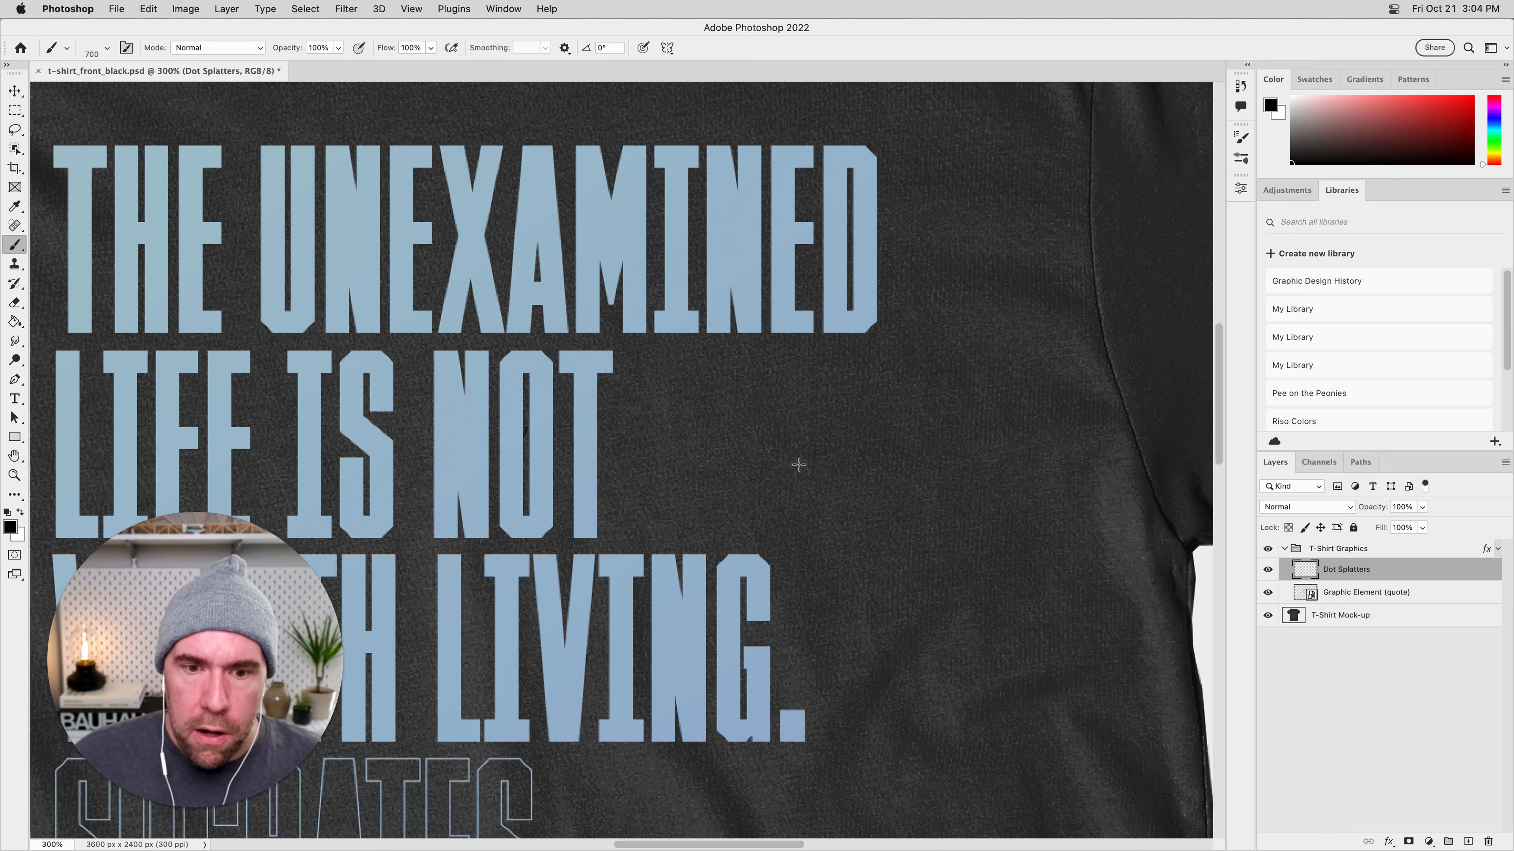
pyautogui.click(723, 454)
# Stamp more 700 px specks over the beginning and lower lines of the quote.
pyautogui.moveTo(680, 475)
pyautogui.mouseDown()
pyautogui.moveTo(886, 622)
pyautogui.moveTo(977, 617)
pyautogui.mouseUp()
pyautogui.moveTo(495, 411); pyautogui.dragTo(673, 382)
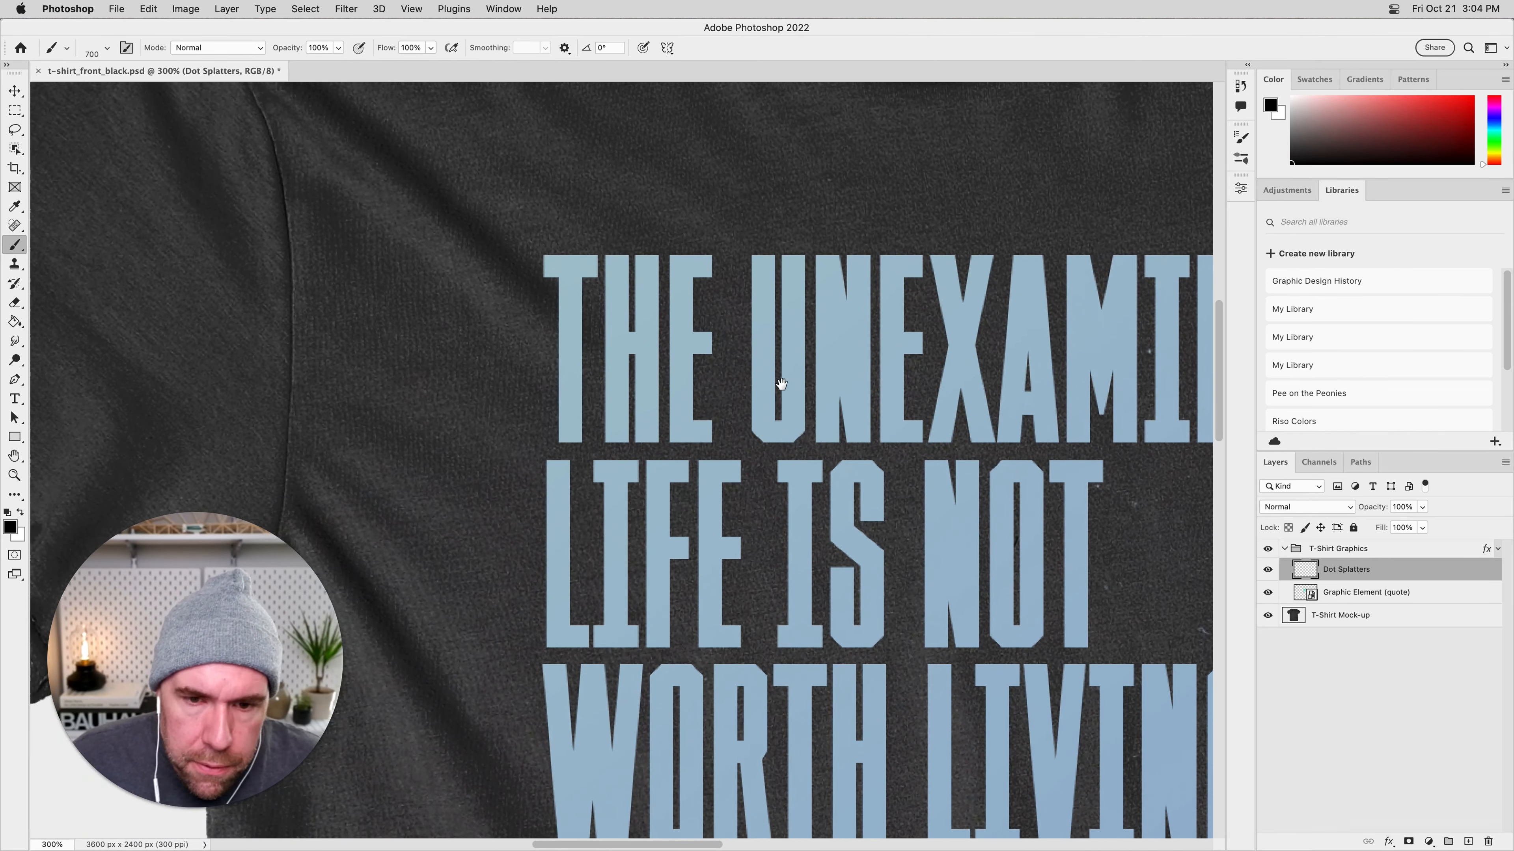
pyautogui.scroll(-5, 856, 566)
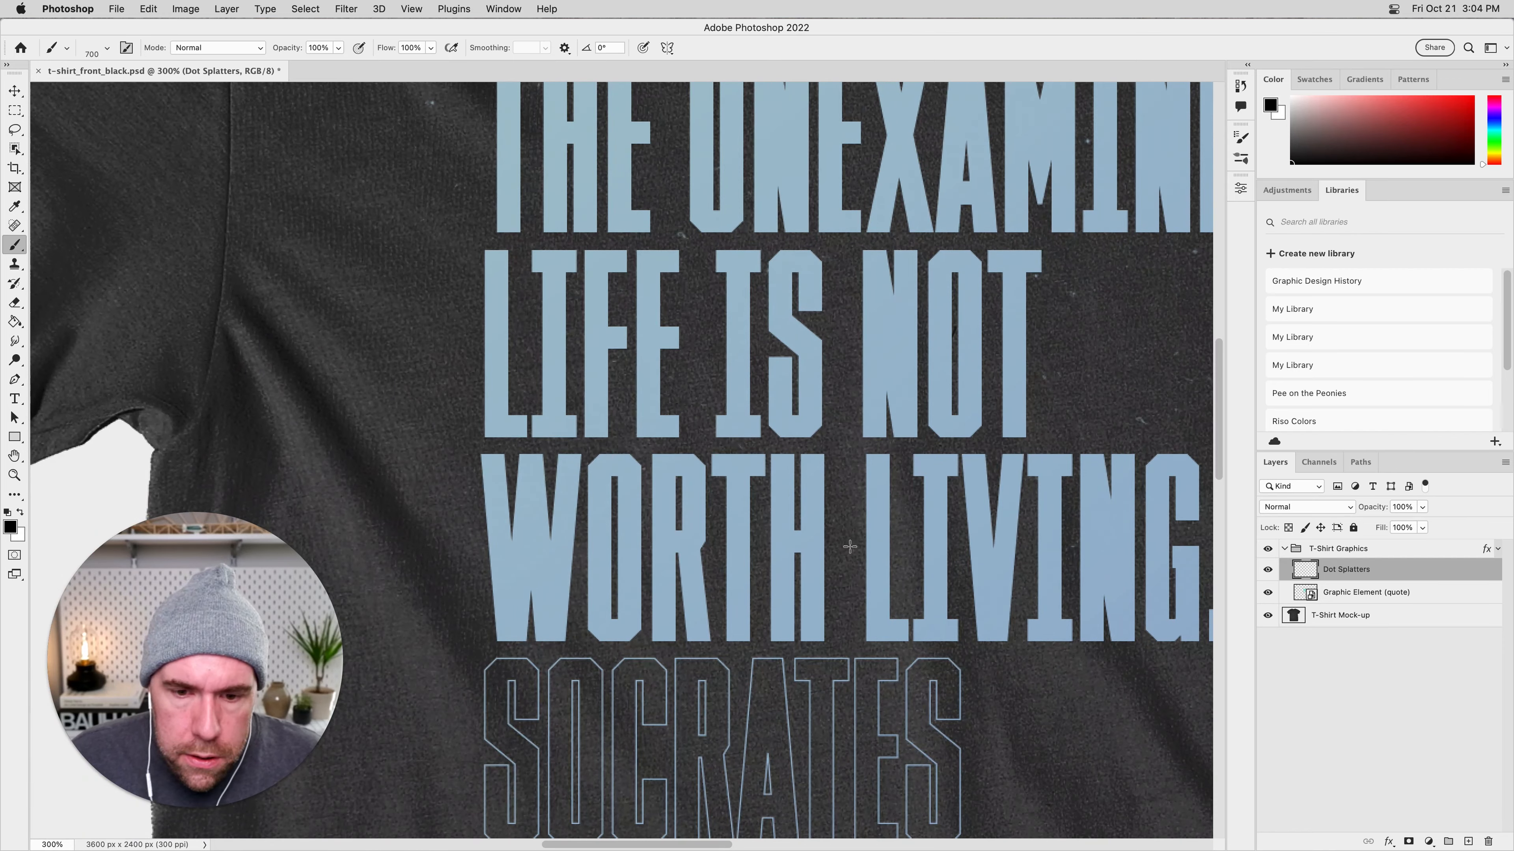
pyautogui.click(864, 565)
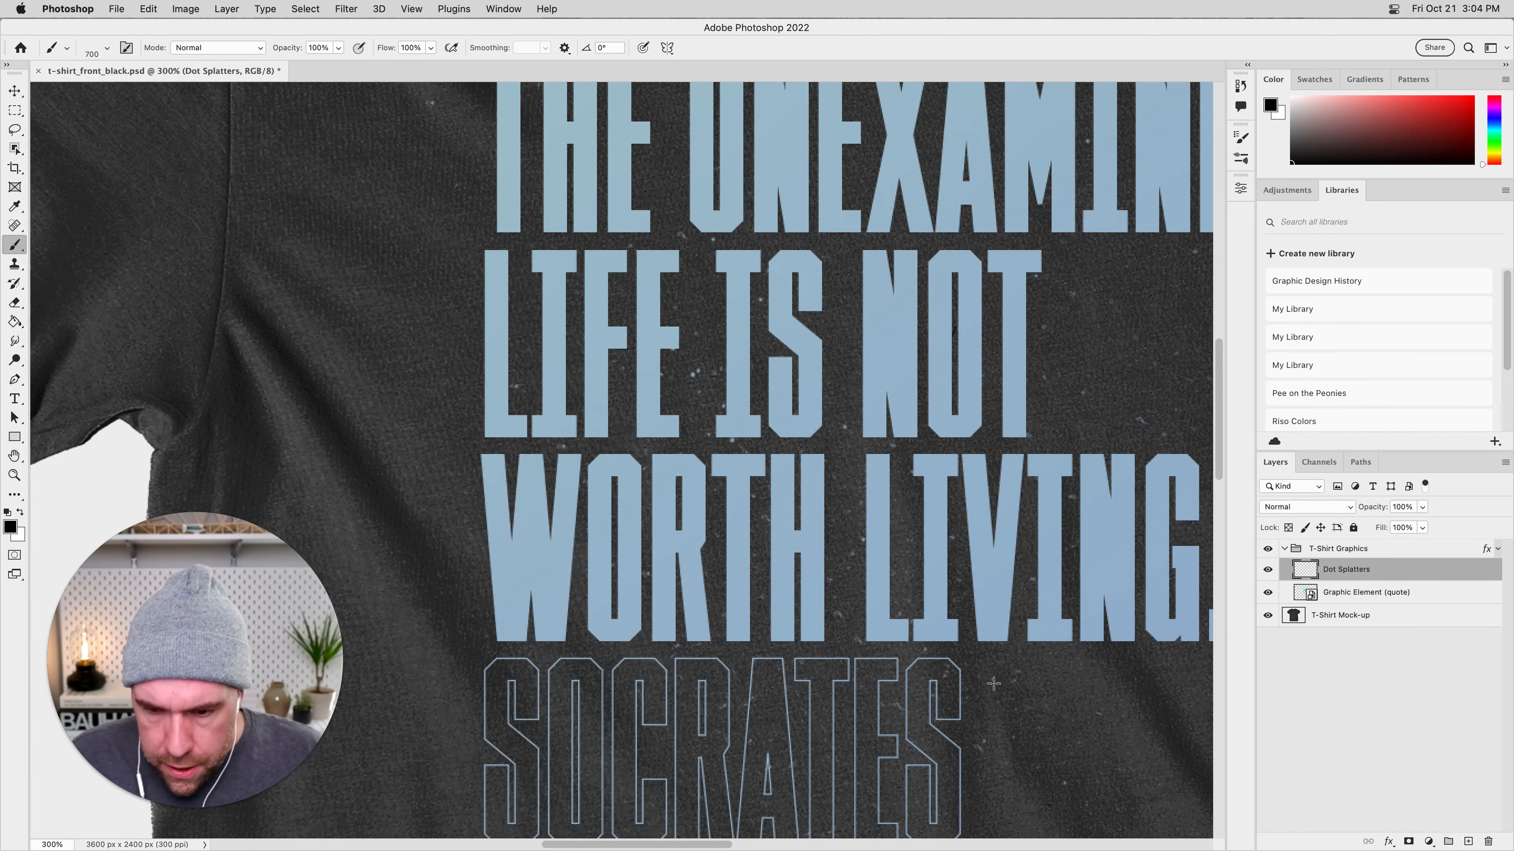
# Compare the distressed artwork with the T-Shirt Graphics group's effects hidden and shown, leaving the effects on.
pyautogui.press('super+minus')
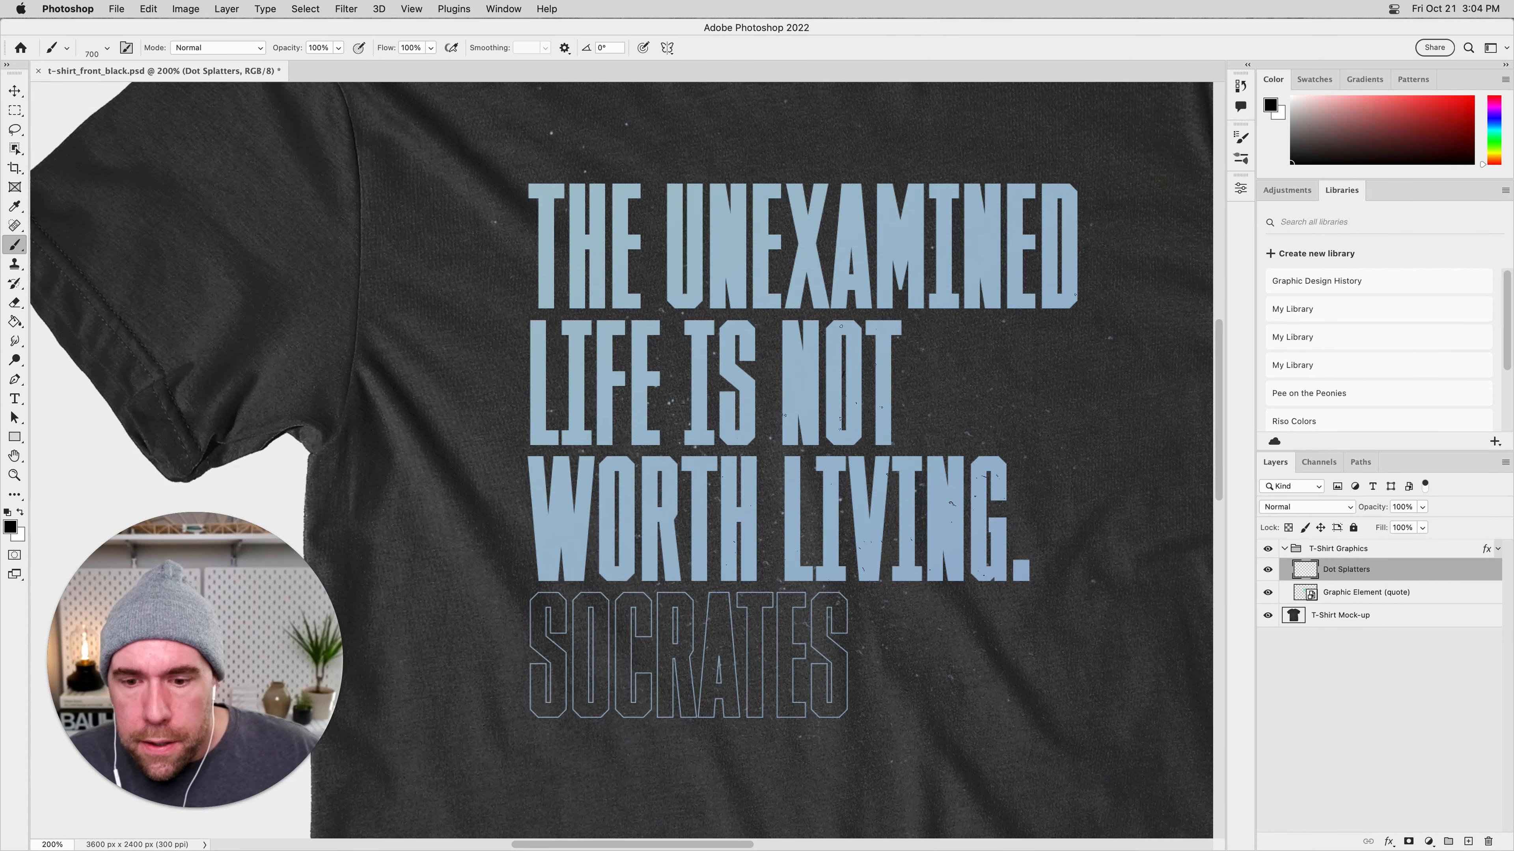
pyautogui.press('super+minus')
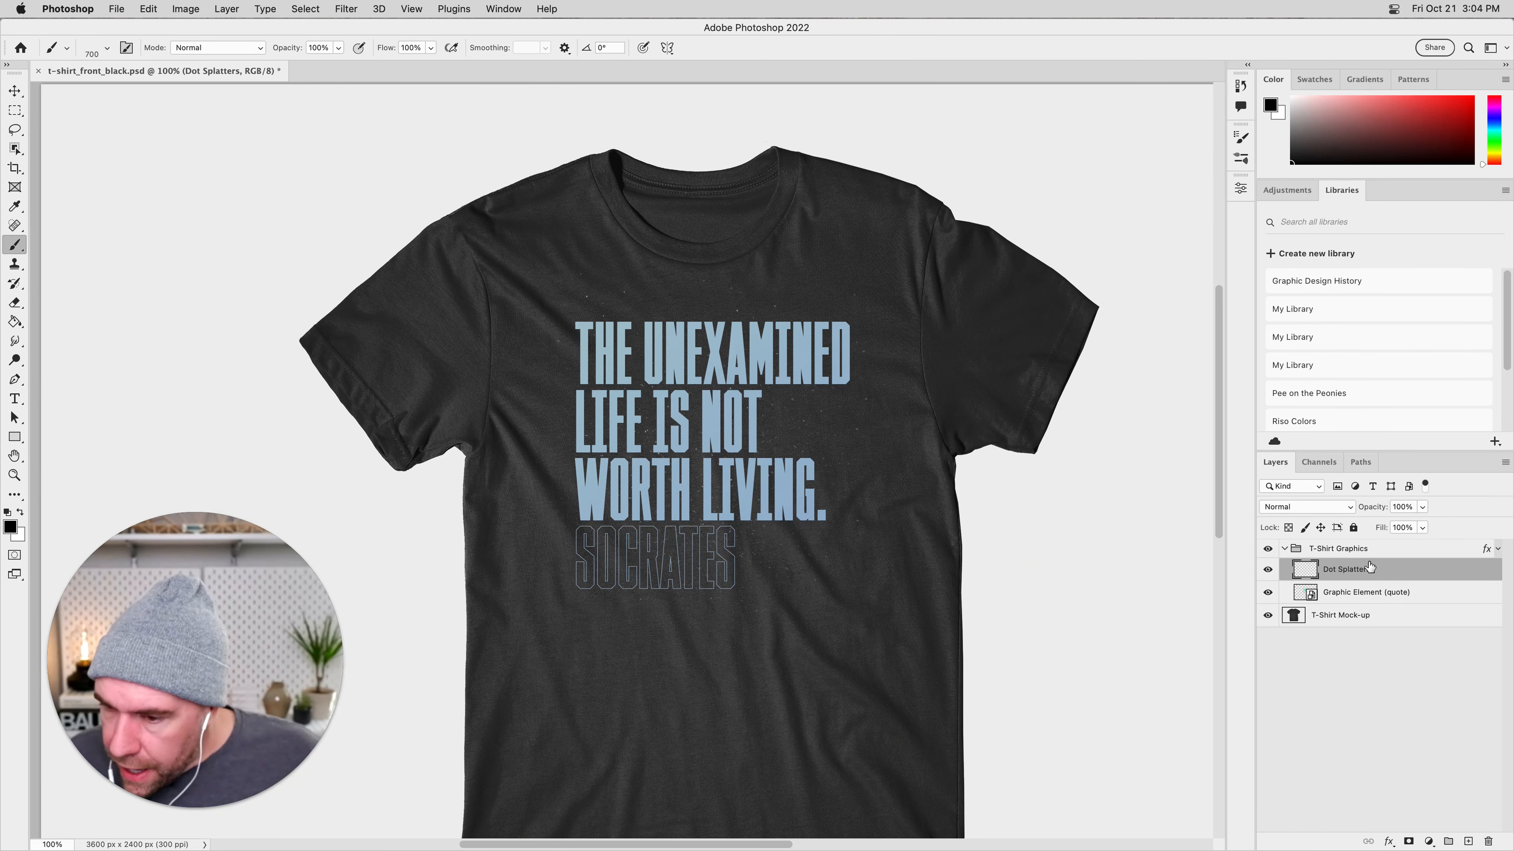
pyautogui.click(1496, 549)
pyautogui.click(1303, 564)
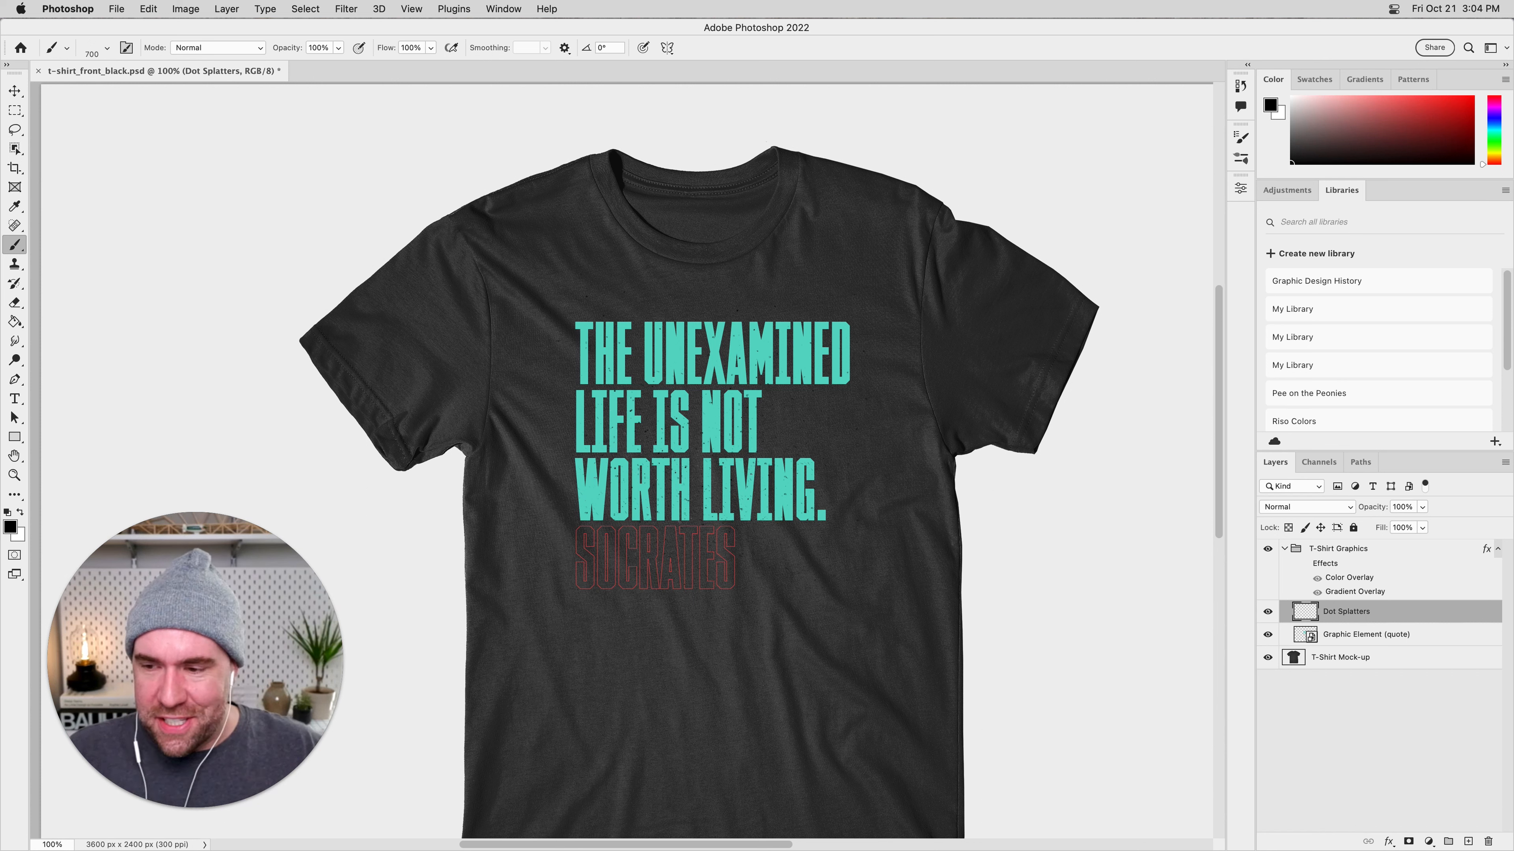
pyautogui.click(1305, 564)
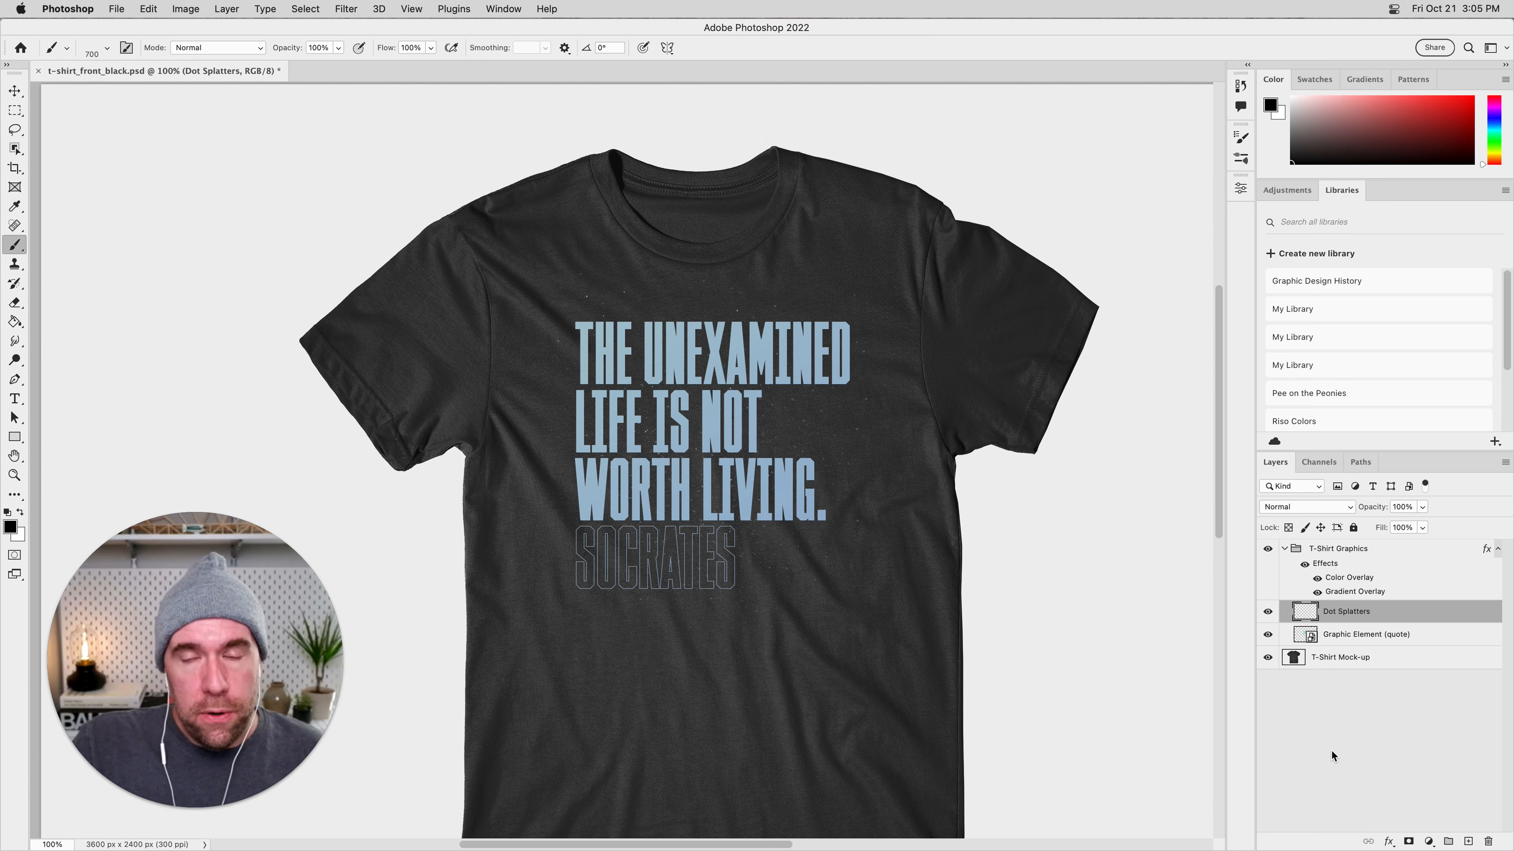
# Add a layer mask to the T-Shirt Graphics group and set black as the foreground color.
pyautogui.click(1376, 556)
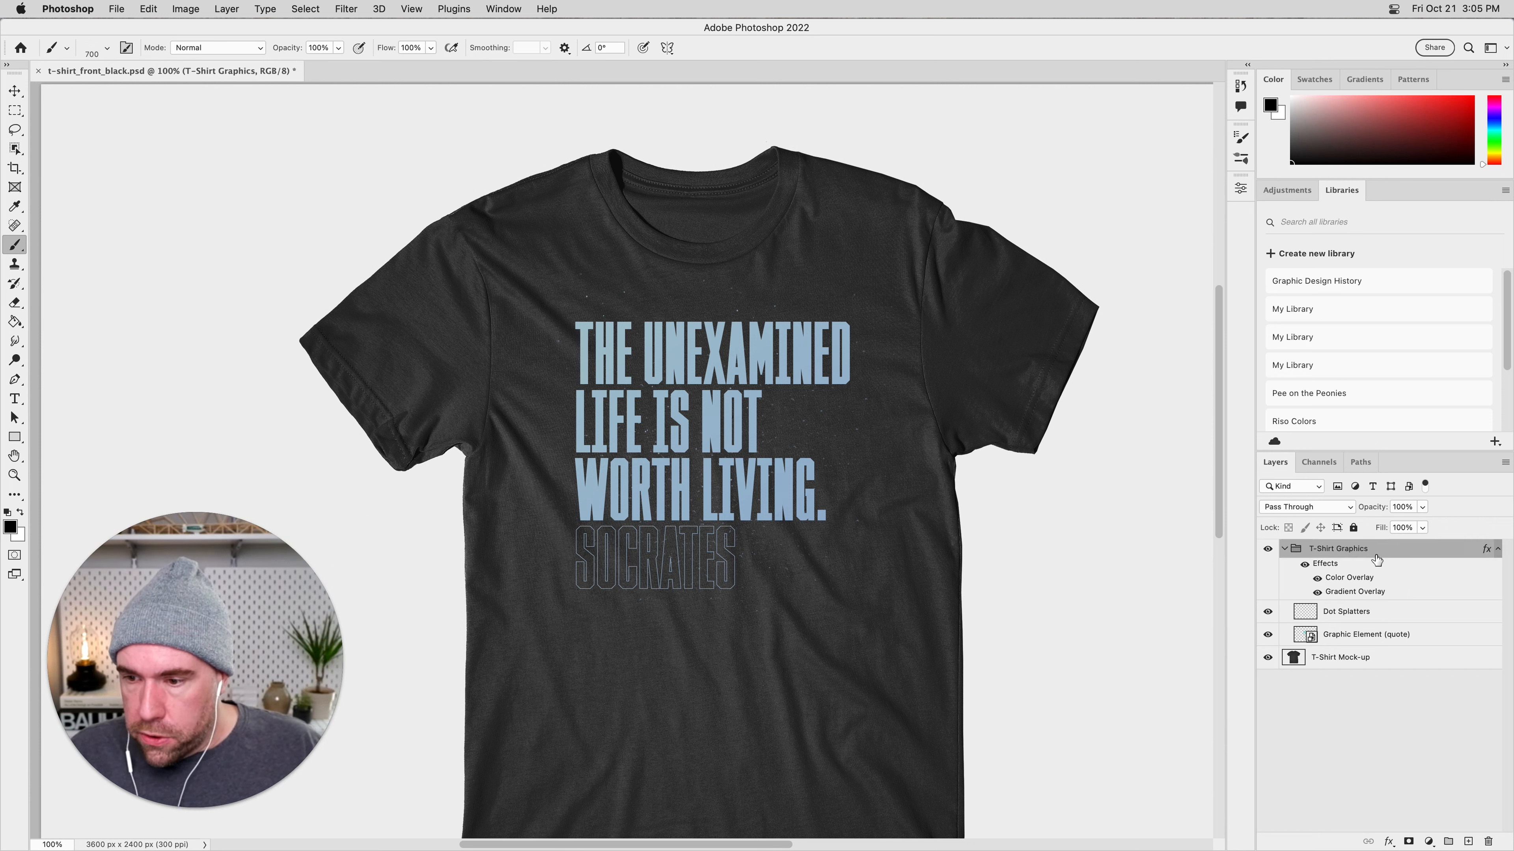
pyautogui.click(1409, 841)
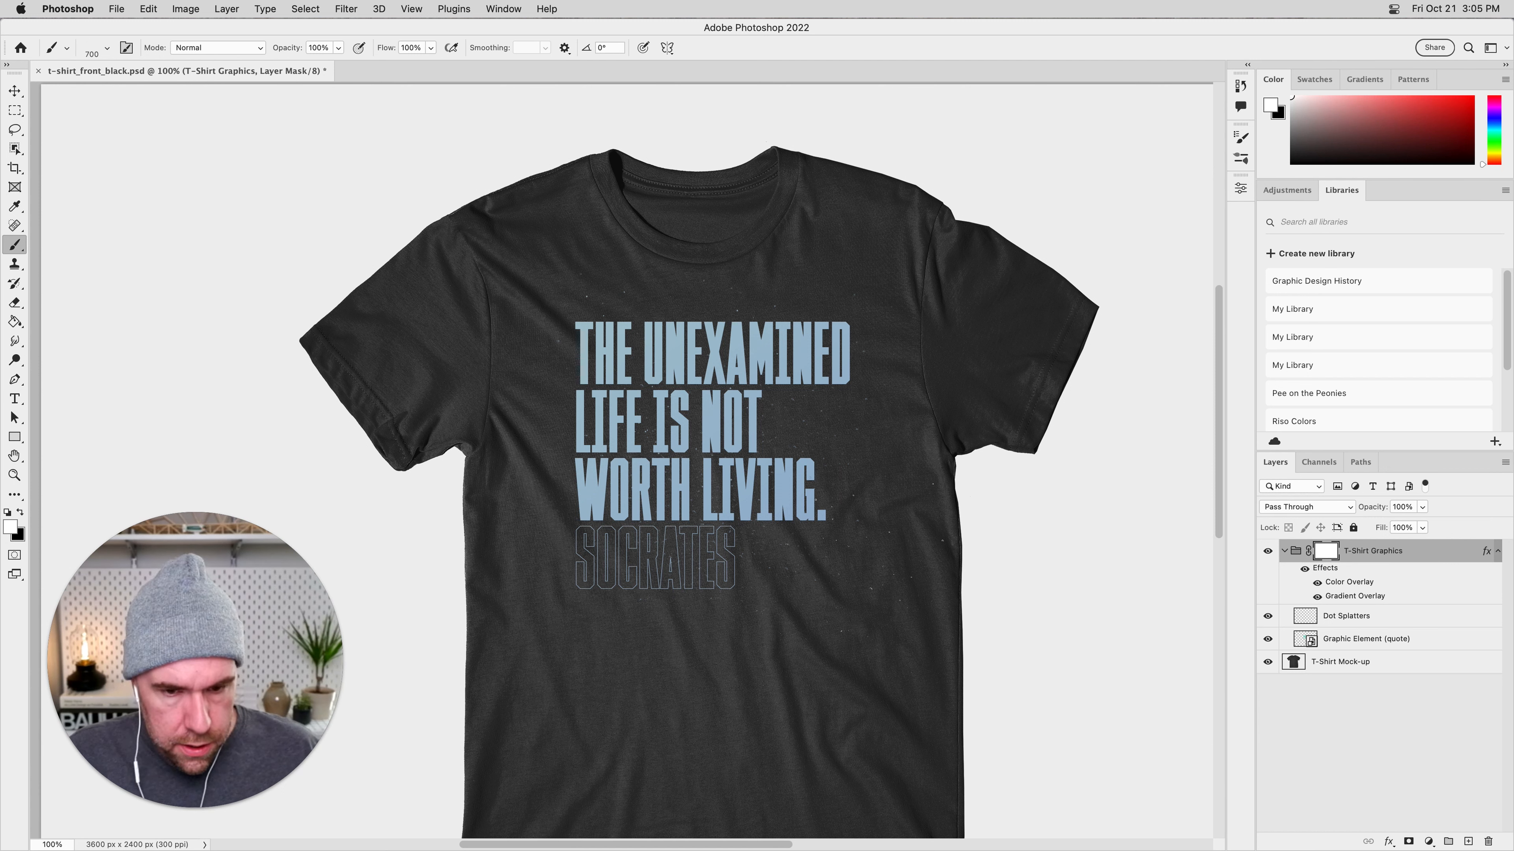
pyautogui.press('x')
# Collapse the General Brushes folder and choose the Crackle_Lines_02 brush for painting on the group mask.
pyautogui.press('super+equal')
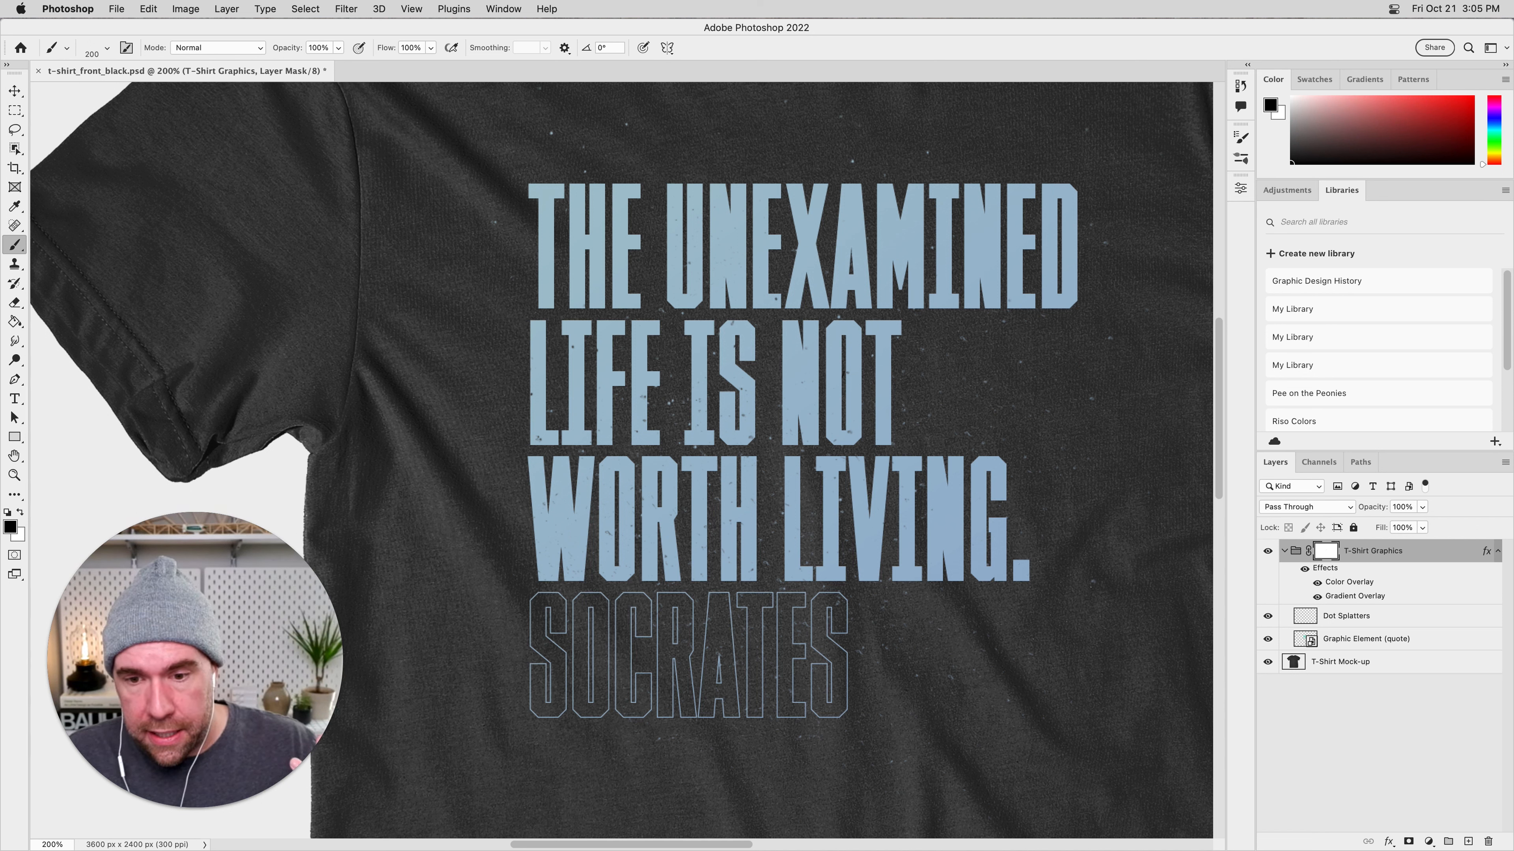
pyautogui.click(66, 48)
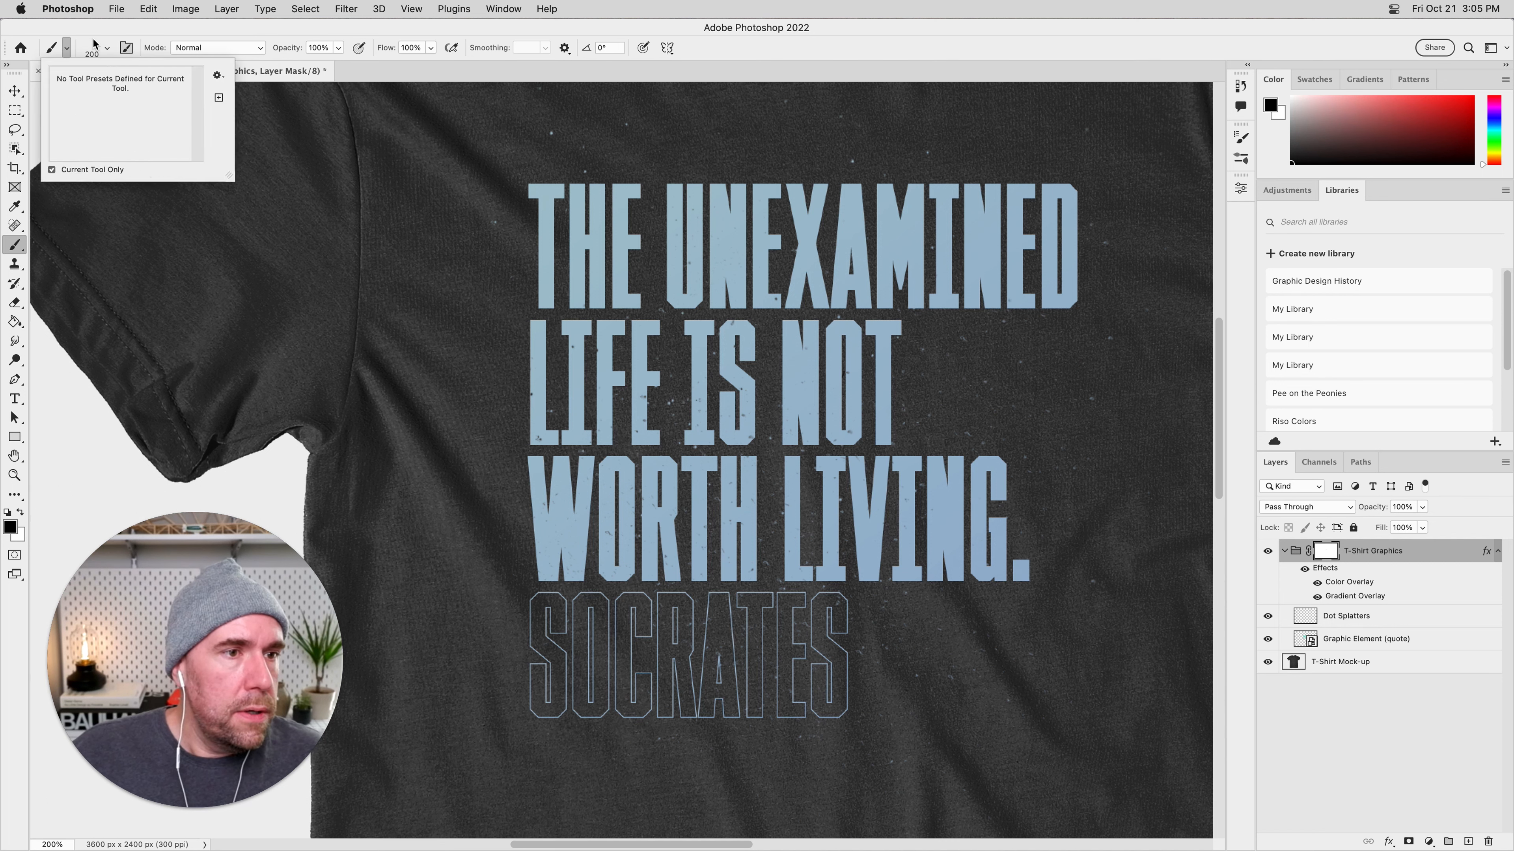
pyautogui.click(105, 48)
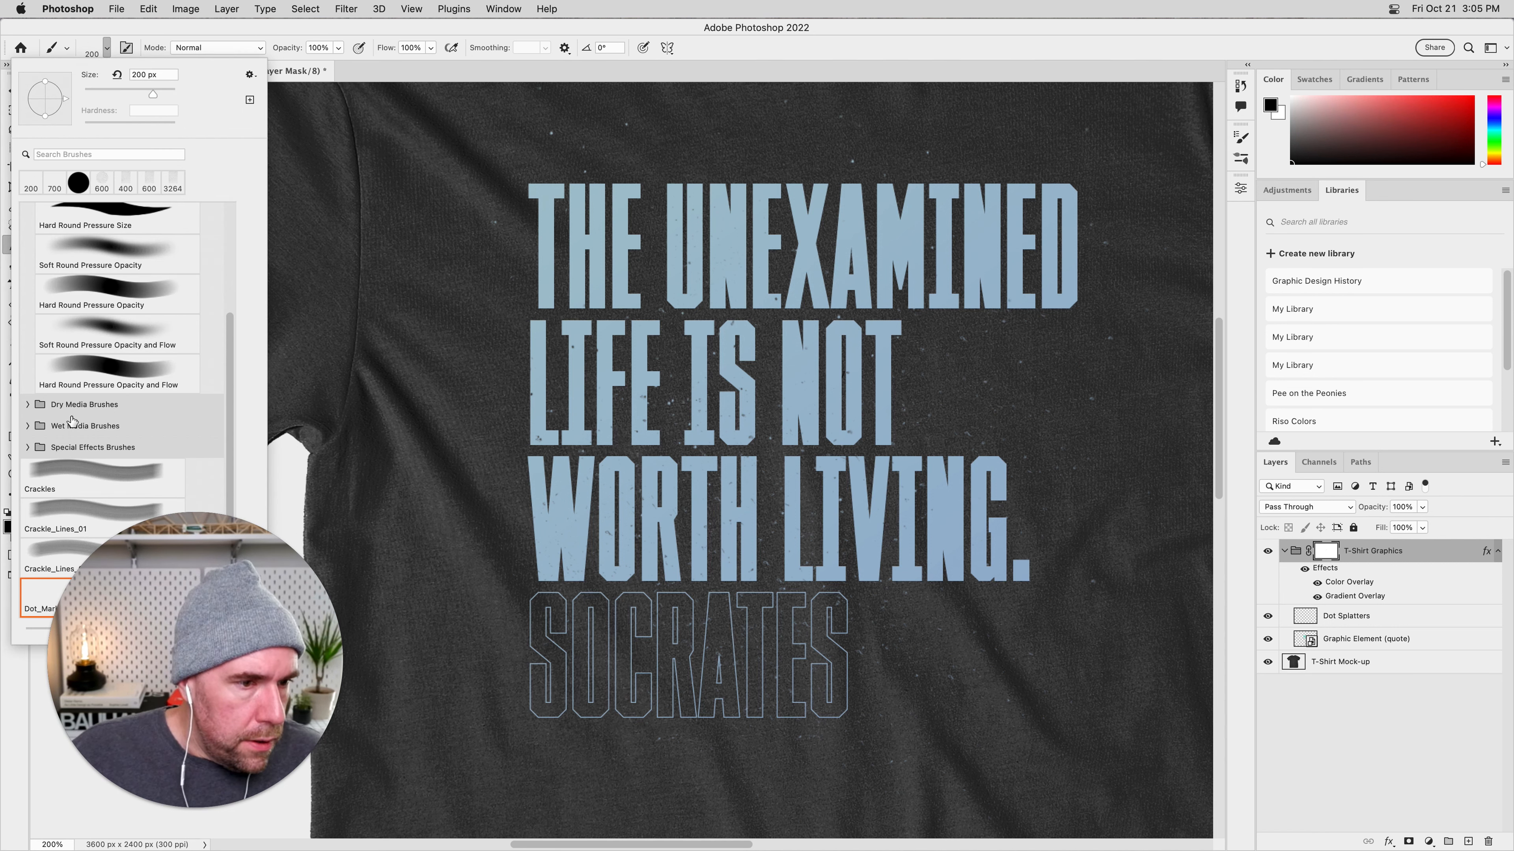
pyautogui.scroll(5, 105, 390)
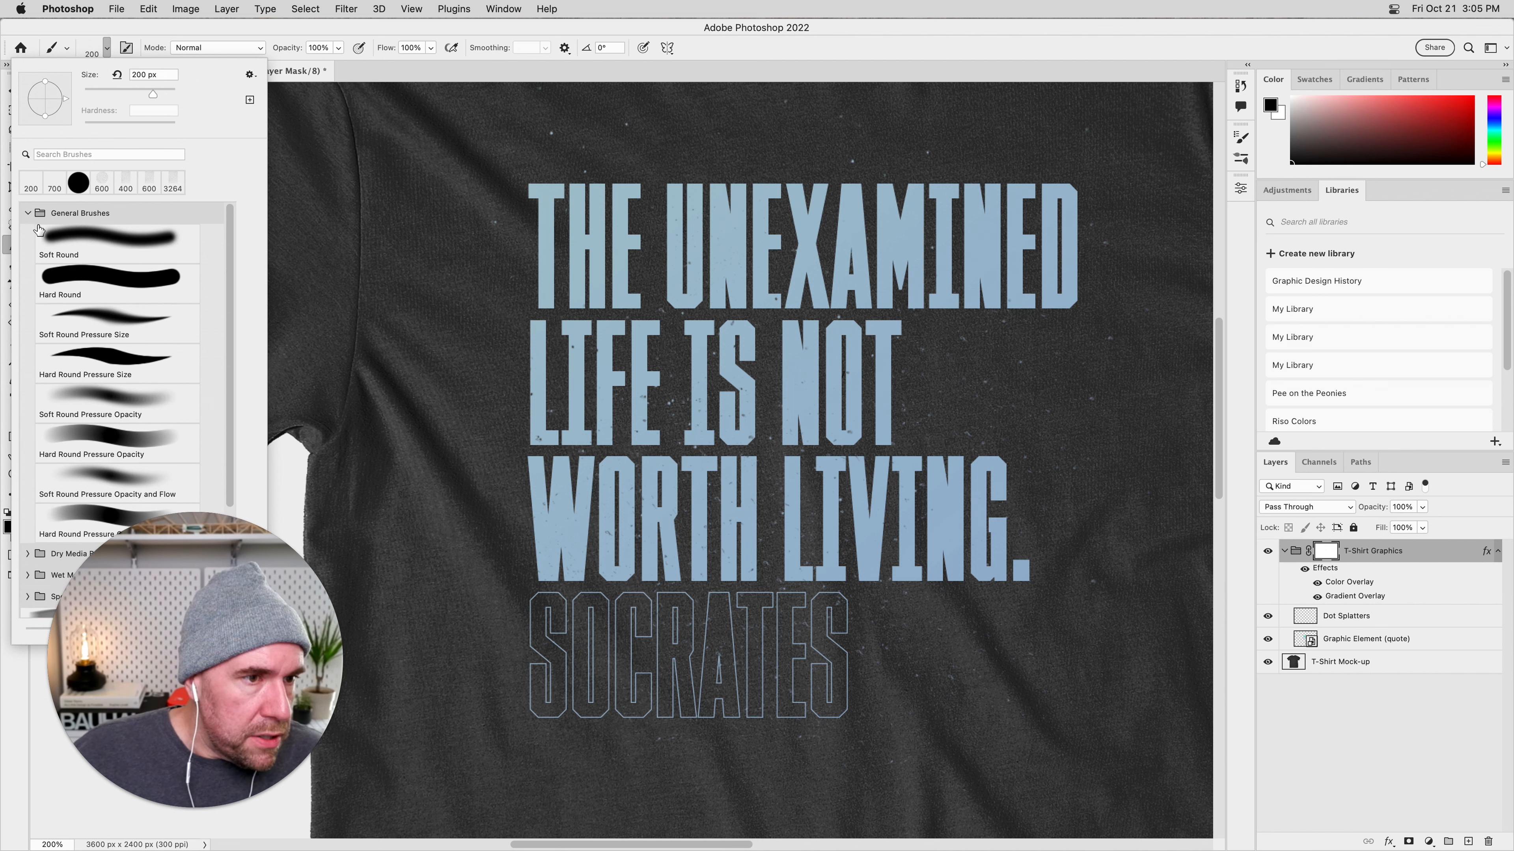
pyautogui.click(27, 213)
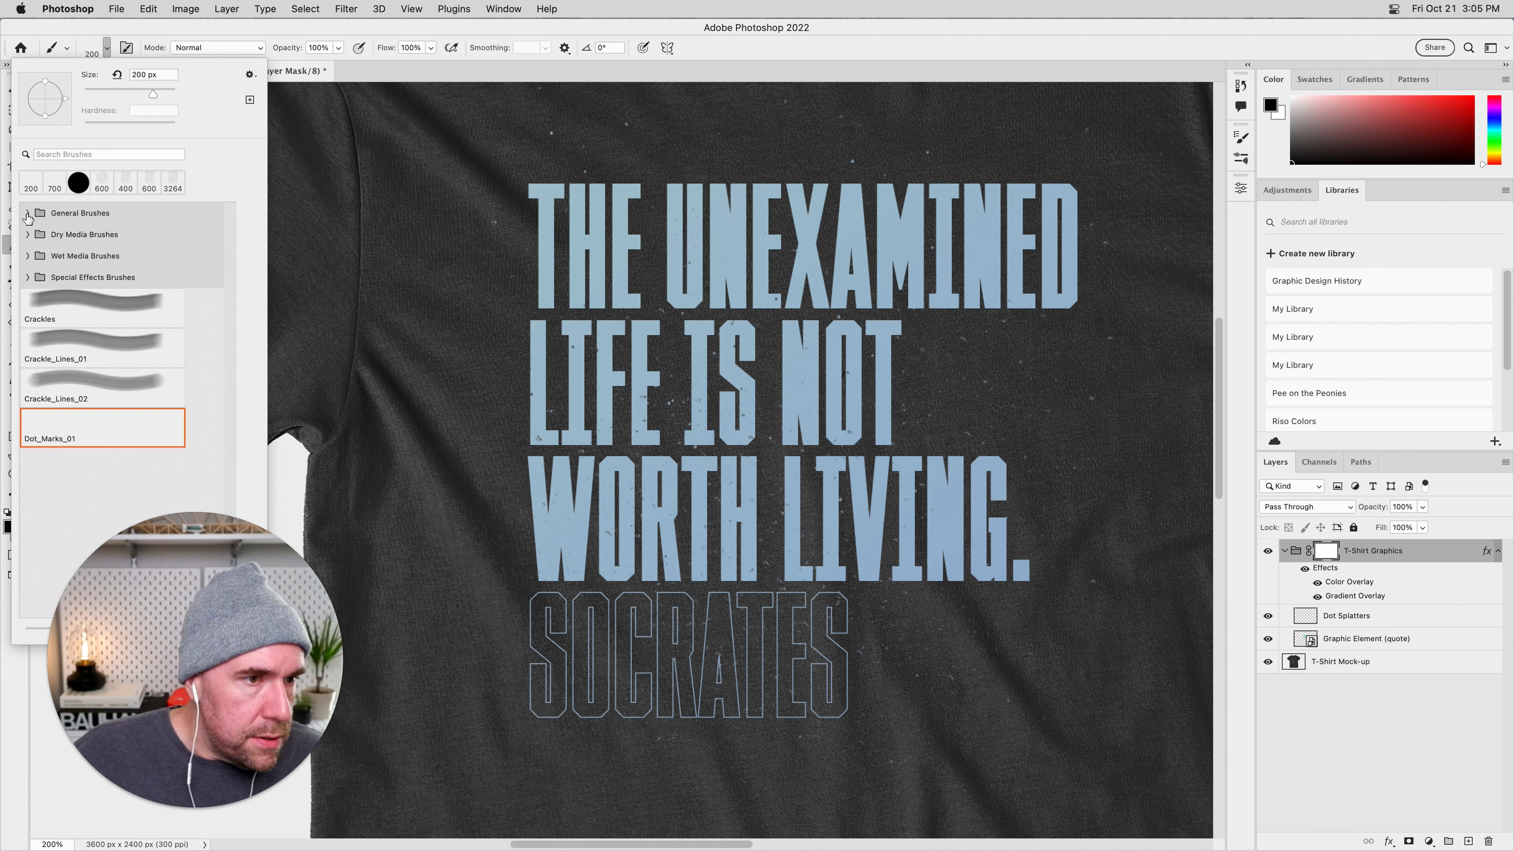
pyautogui.click(102, 389)
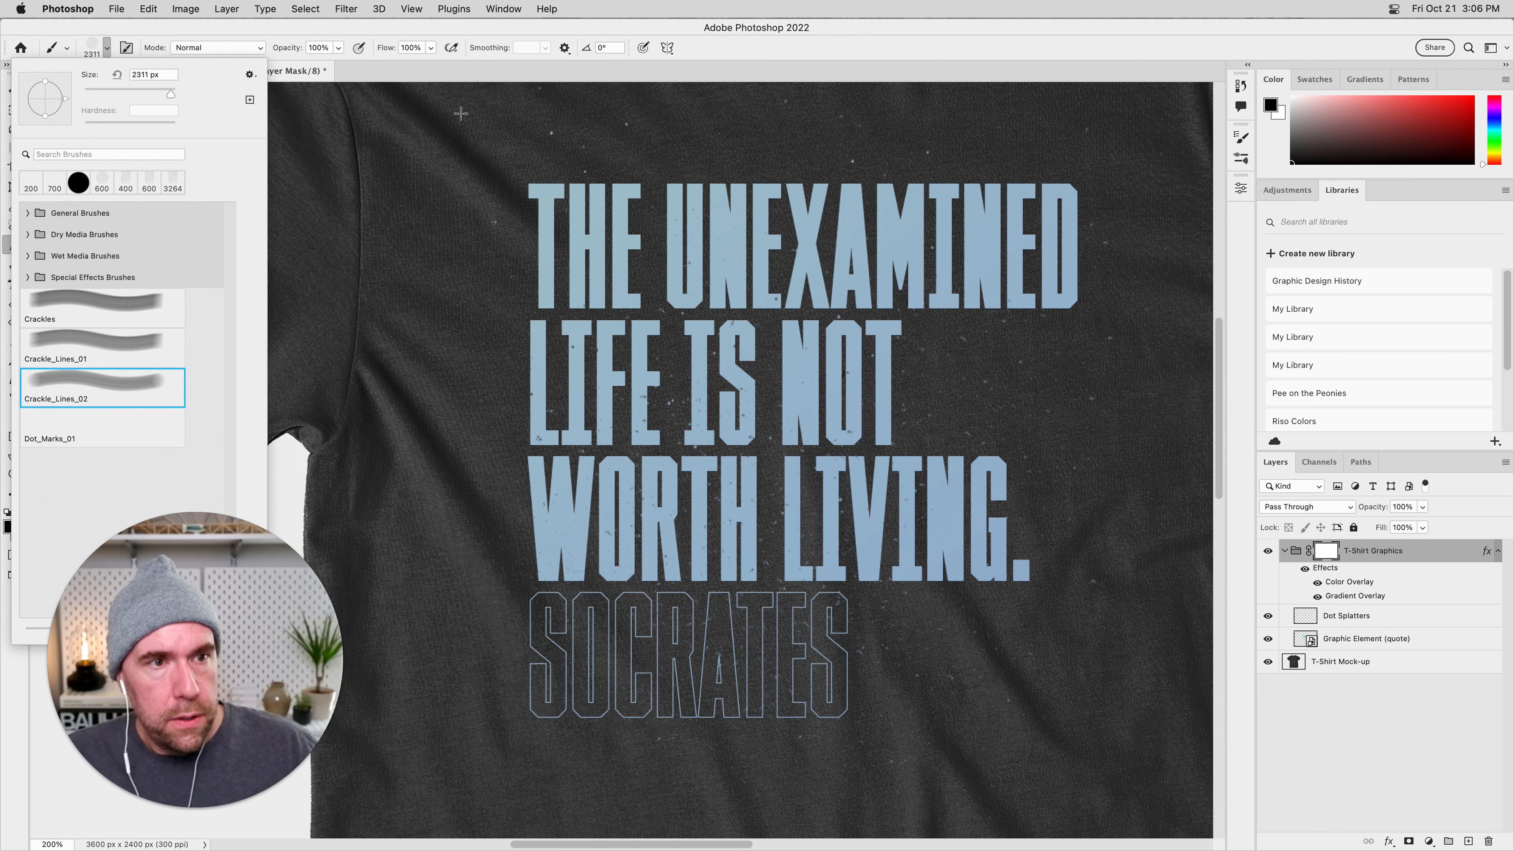
pyautogui.click(470, 72)
pyautogui.press('super+minus')
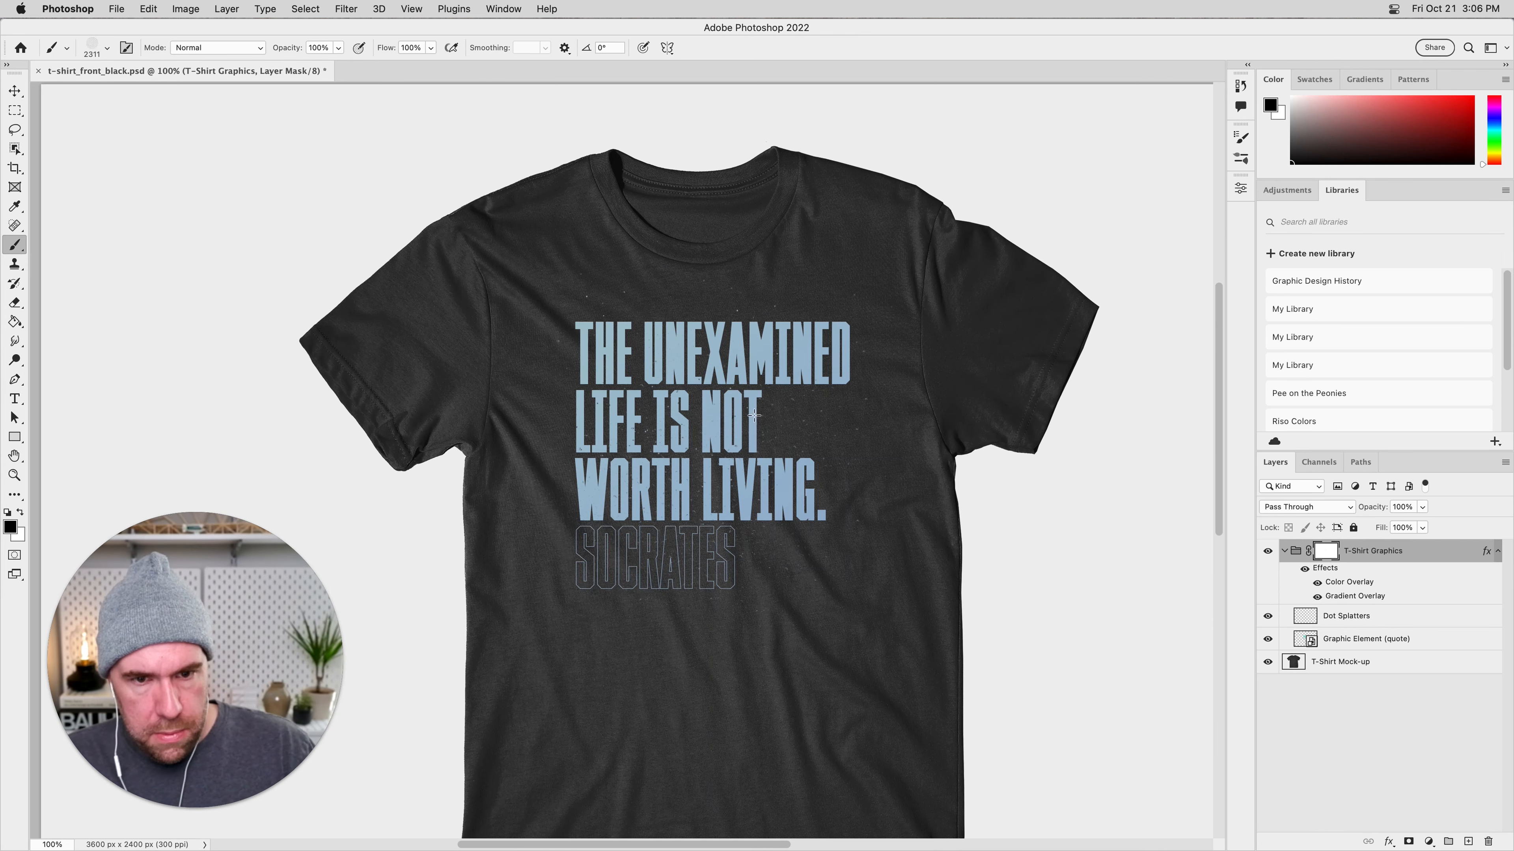
# Reduce the Crackle_Lines_02 brush to 316 px and stamp cracks over the middle of the quote on the T-Shirt Graphics mask.
pyautogui.press('[')
pyautogui.press('[')
pyautogui.press('[')
pyautogui.press('[')
pyautogui.press('[')
pyautogui.press('[')
pyautogui.press('[')
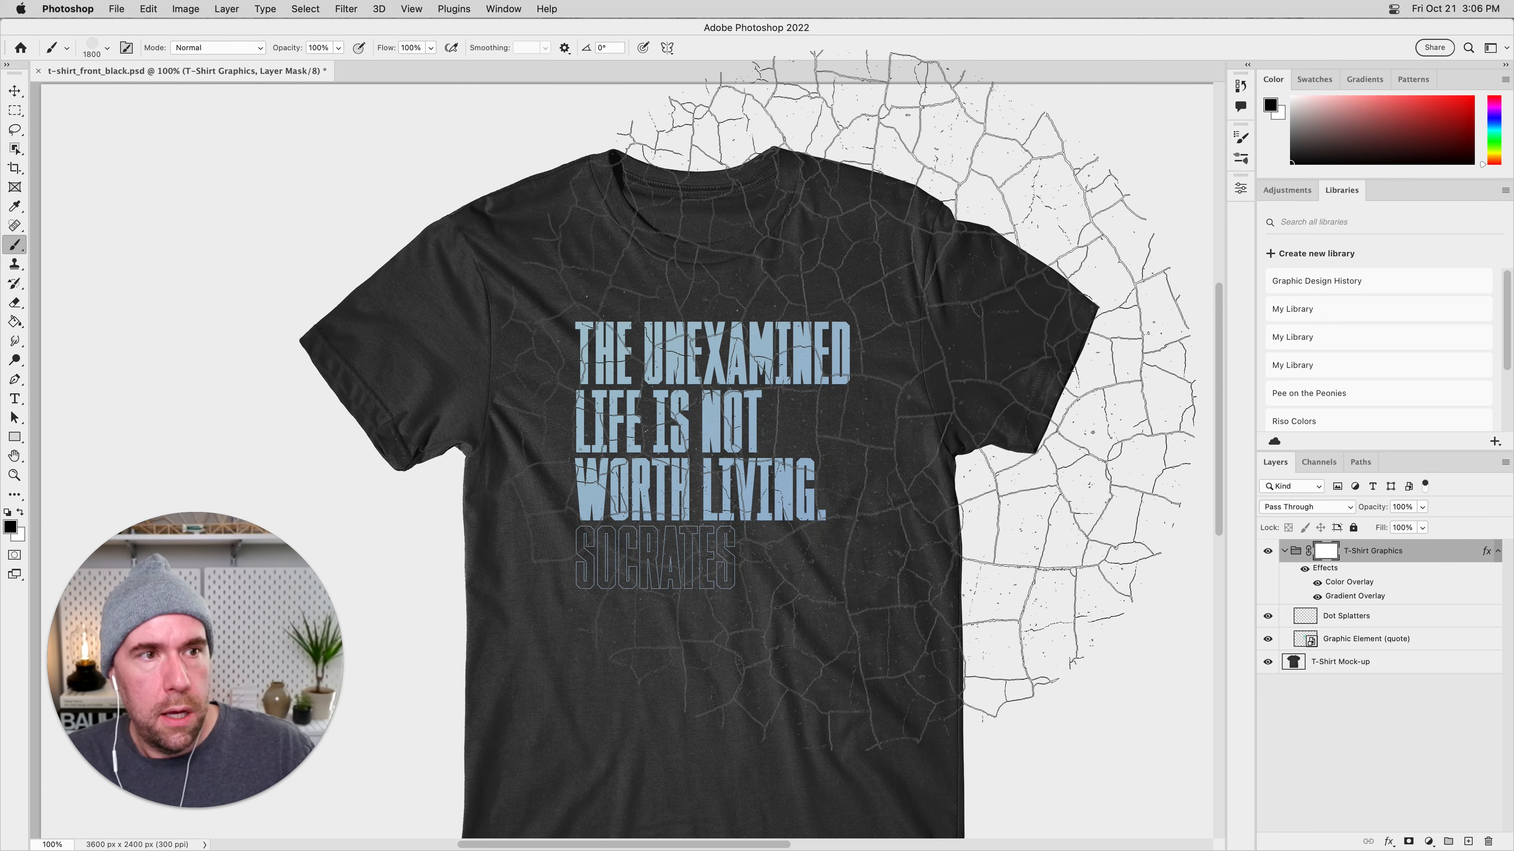
pyautogui.press('[')
pyautogui.press('[')
pyautogui.press('[')
pyautogui.press('[')
pyautogui.press('[')
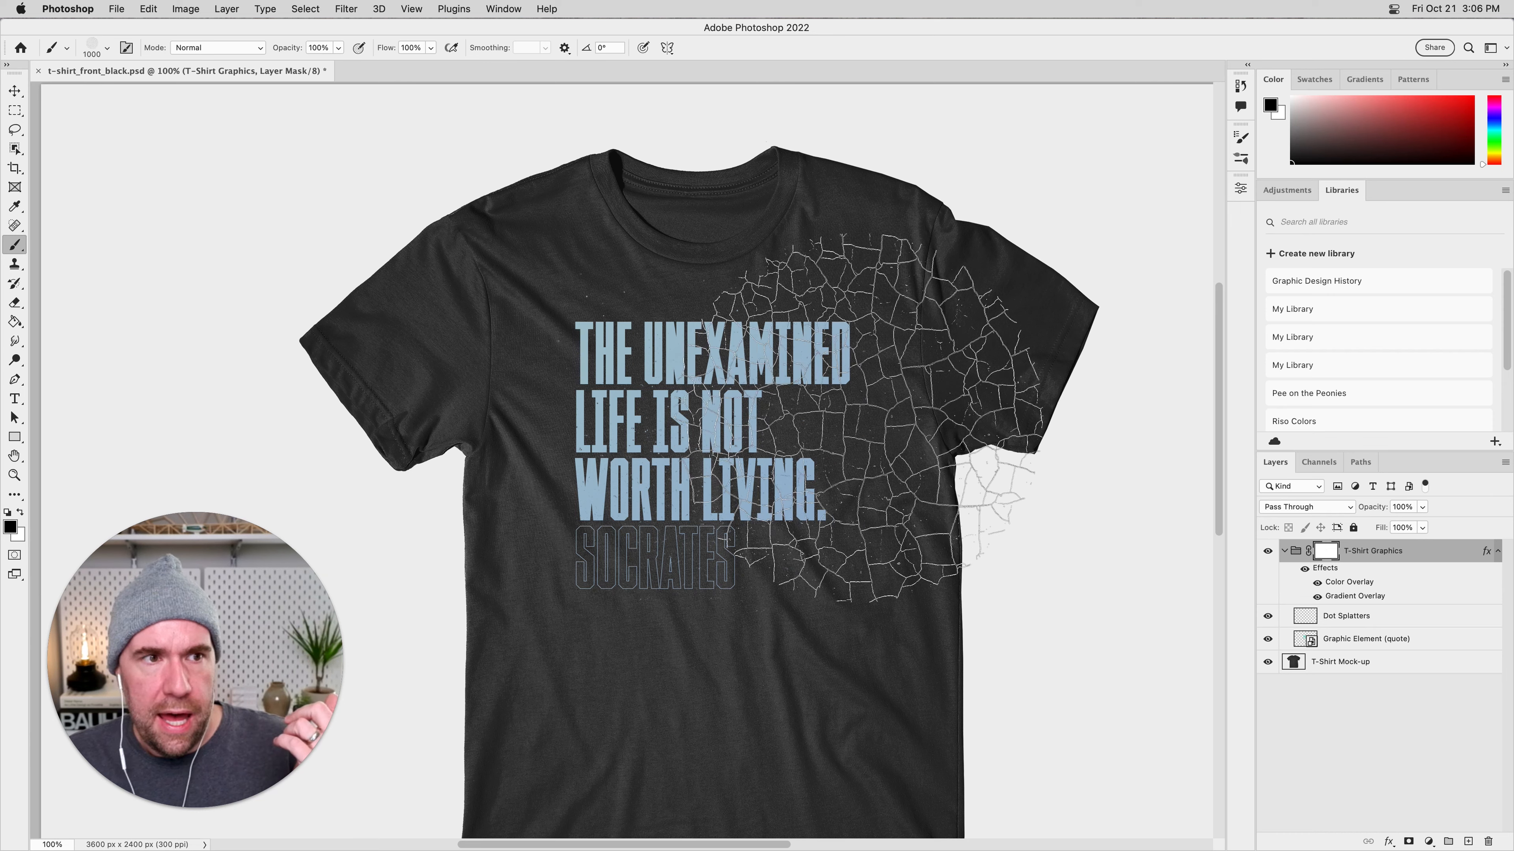
pyautogui.click(106, 48)
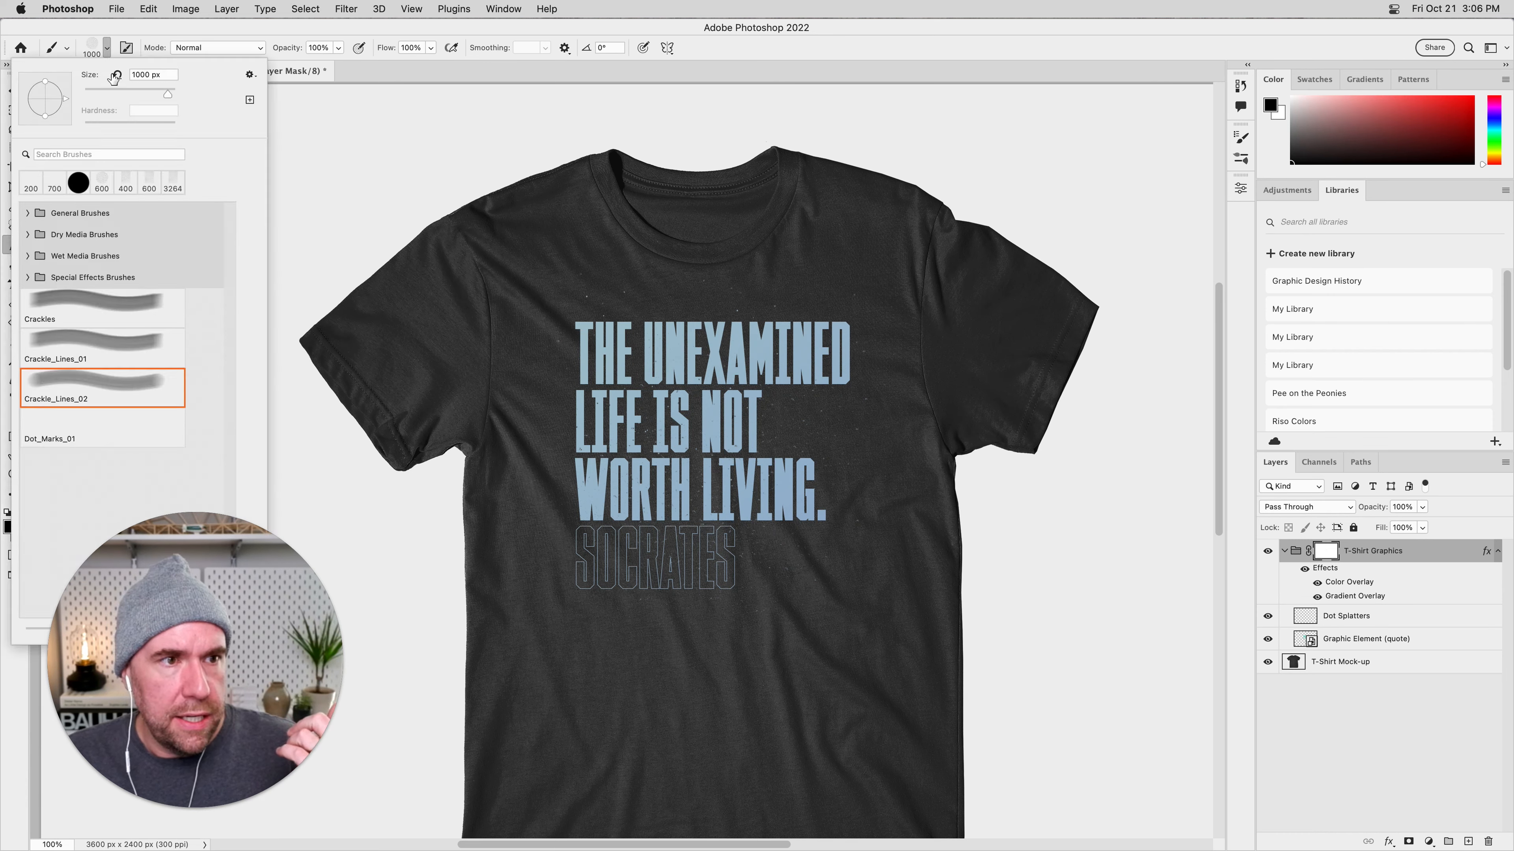
pyautogui.moveTo(119, 95); pyautogui.dragTo(113, 95)
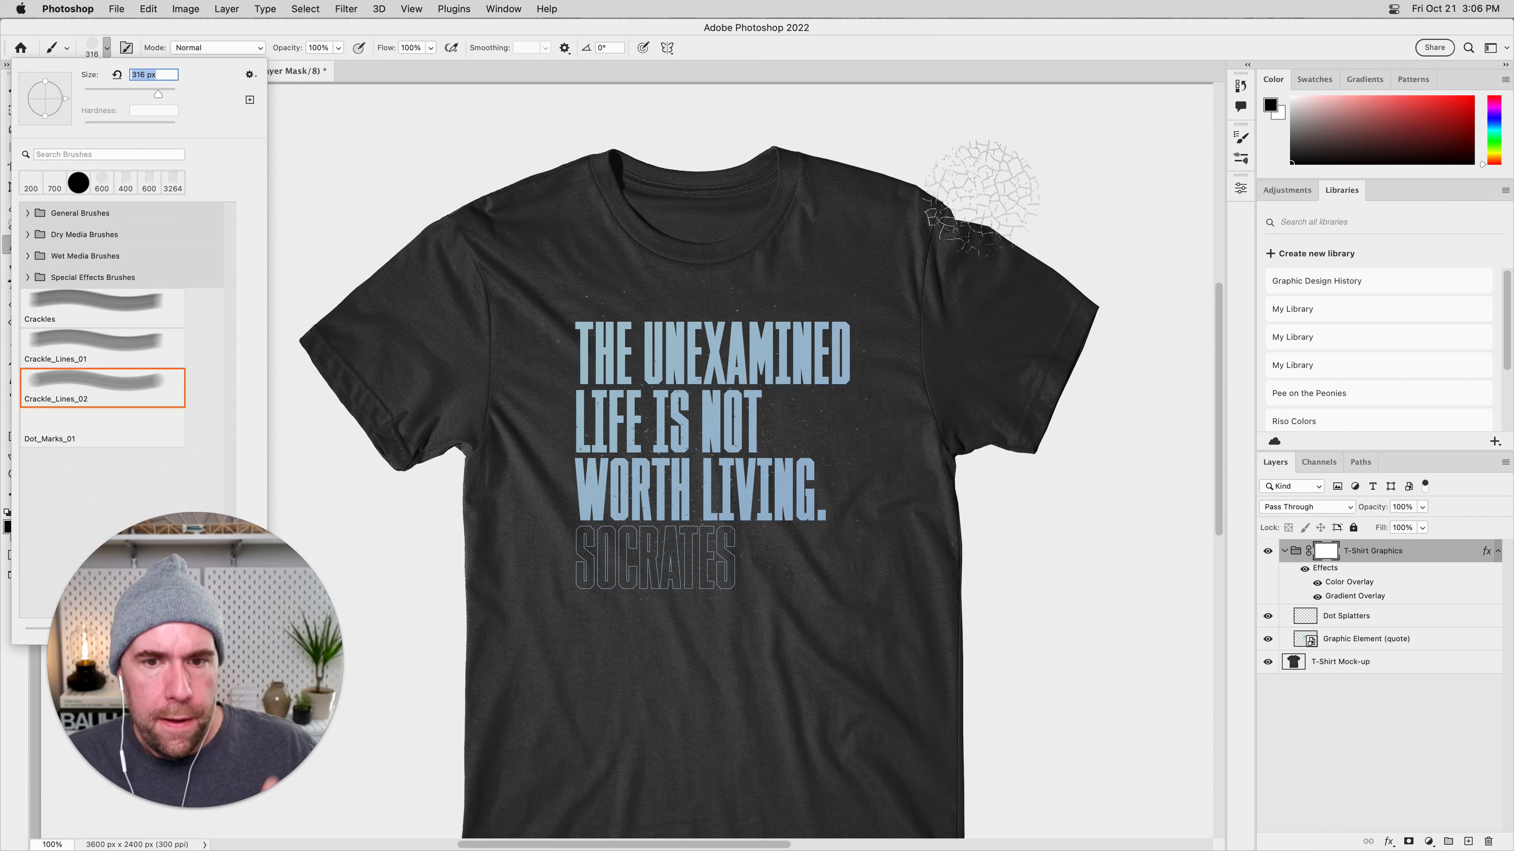
pyautogui.click(1023, 181)
pyautogui.click(713, 412)
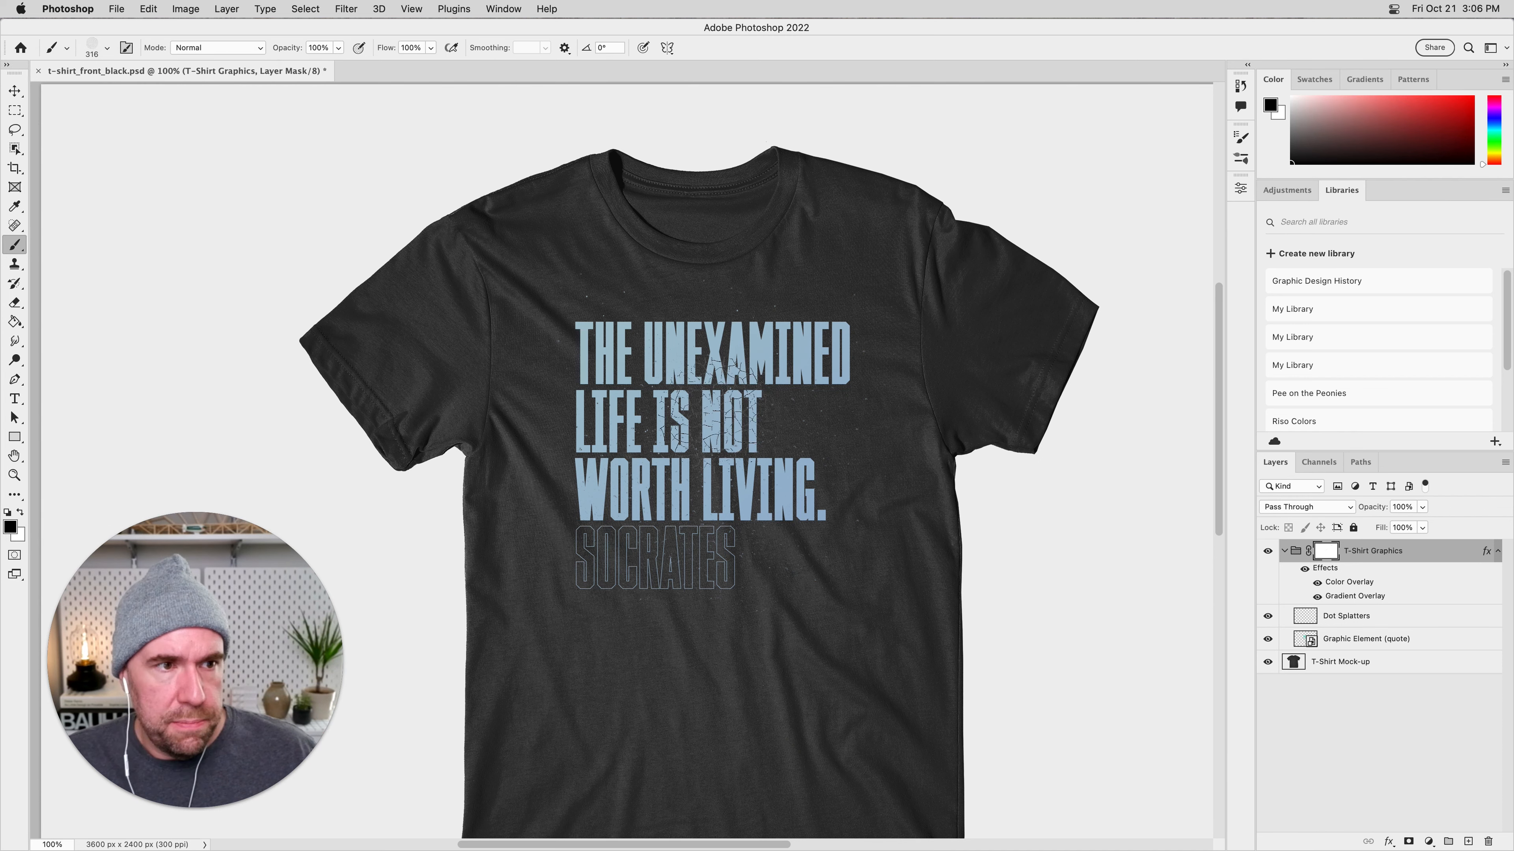
# Set the crackle brush to 400 px and stamp black cracks across all lines of the quote on the group mask.
pyautogui.press(']')
pyautogui.press(']')
pyautogui.press(']')
pyautogui.press(']')
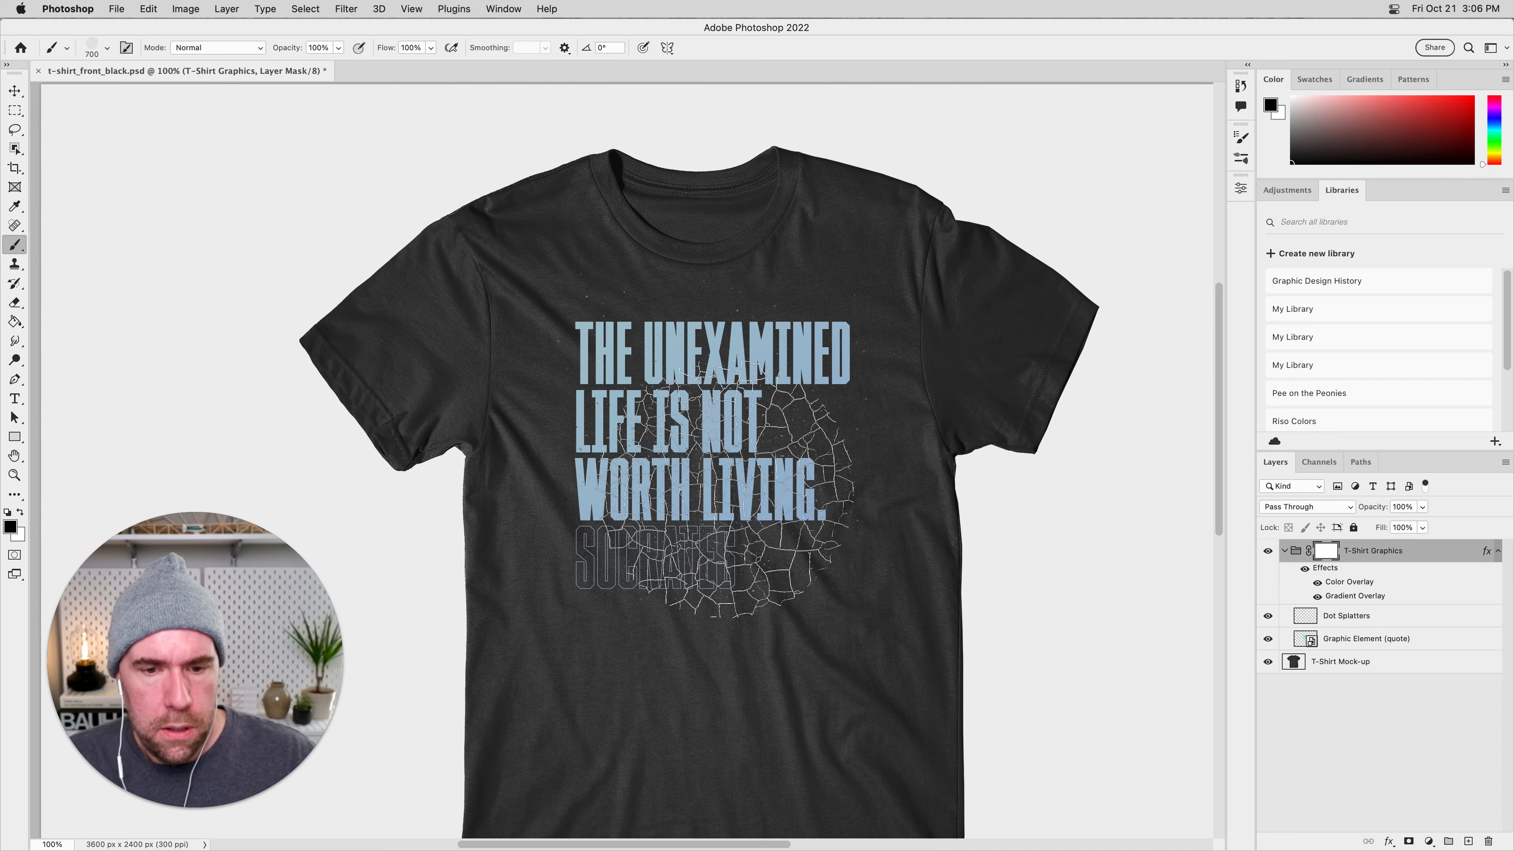
pyautogui.press('[')
pyautogui.press('[')
pyautogui.press('[')
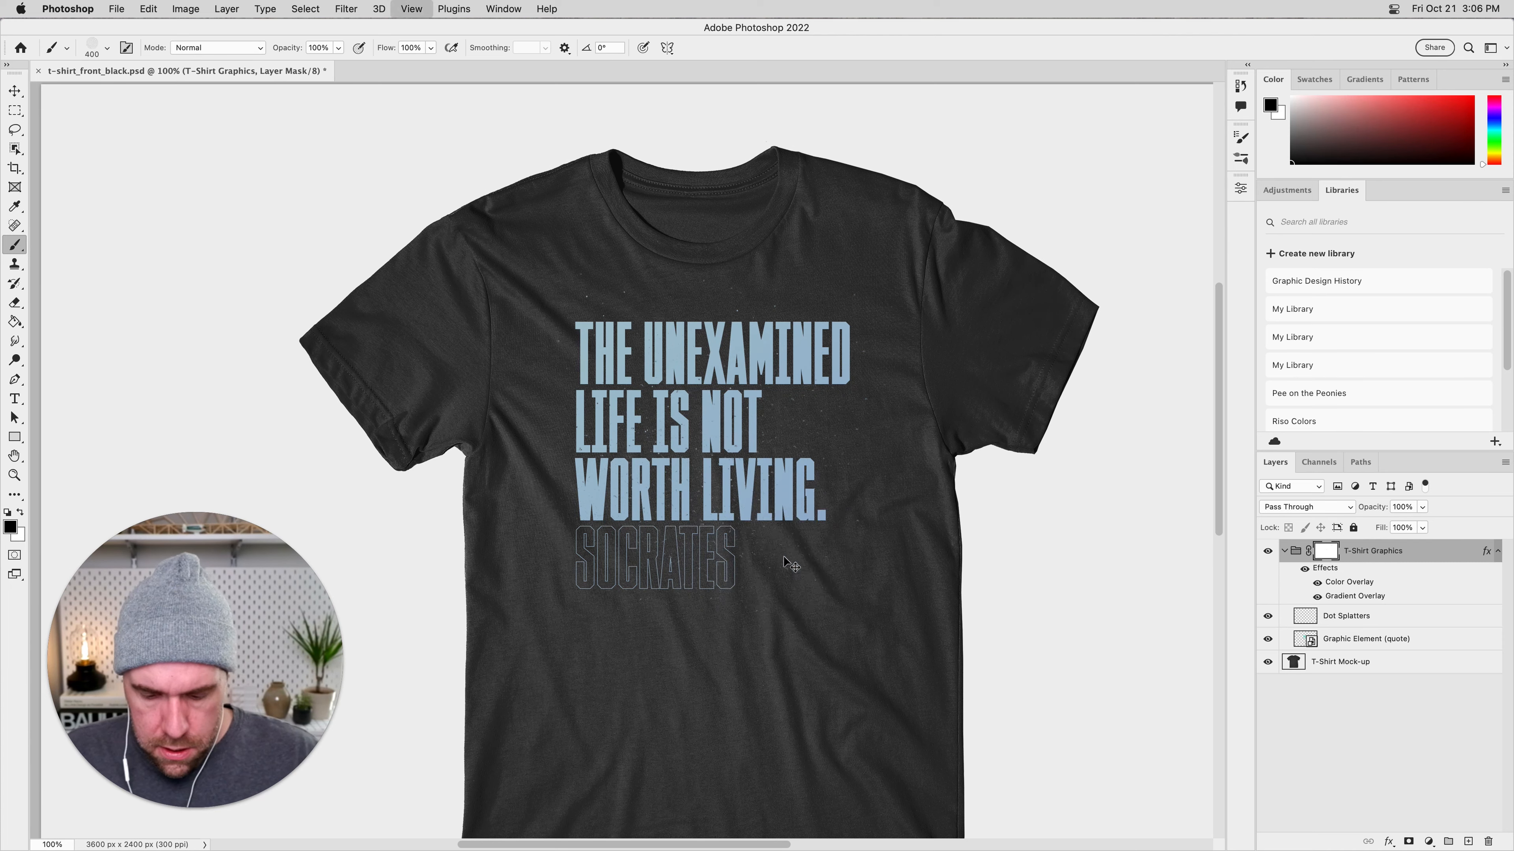
pyautogui.press('super+plus')
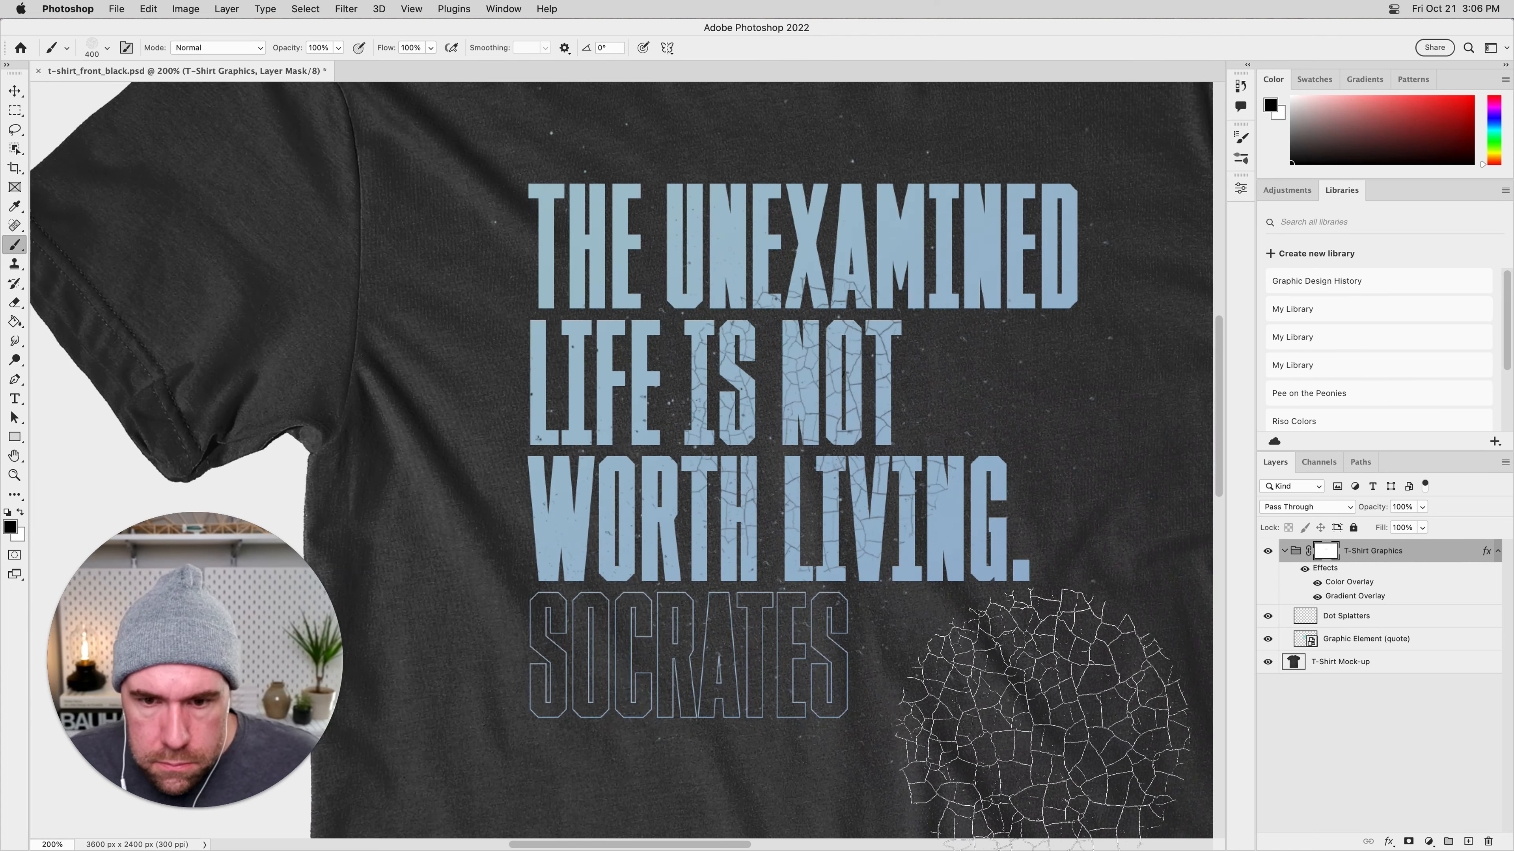
pyautogui.click(1009, 339)
pyautogui.click(607, 295)
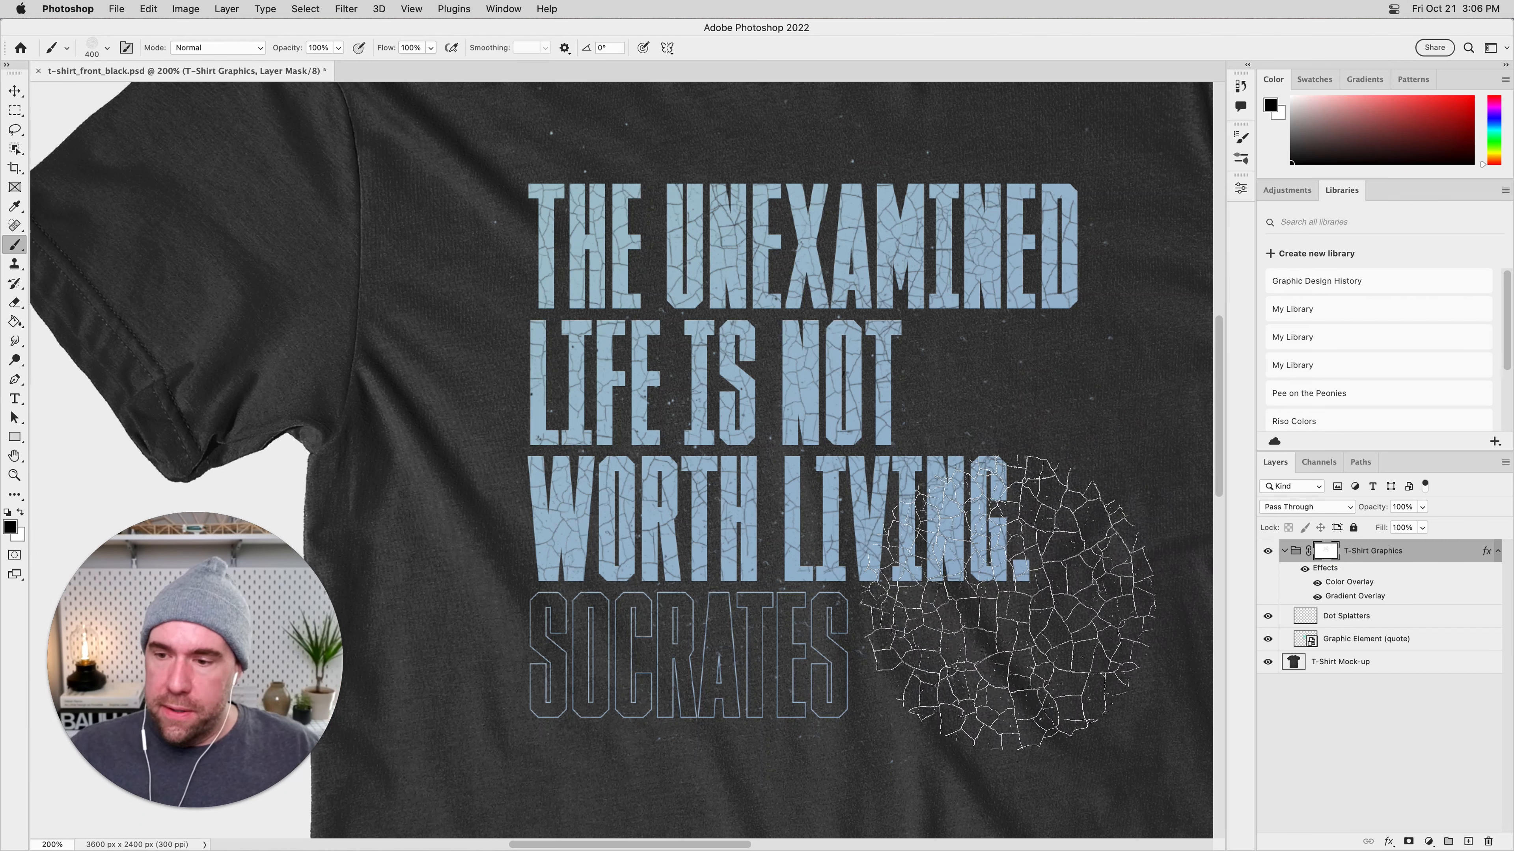
# On the Dot Splatters layer, stamp 400 px crackle marks over the quote and the shirt around it, and deselect the layer.
pyautogui.click(1370, 617)
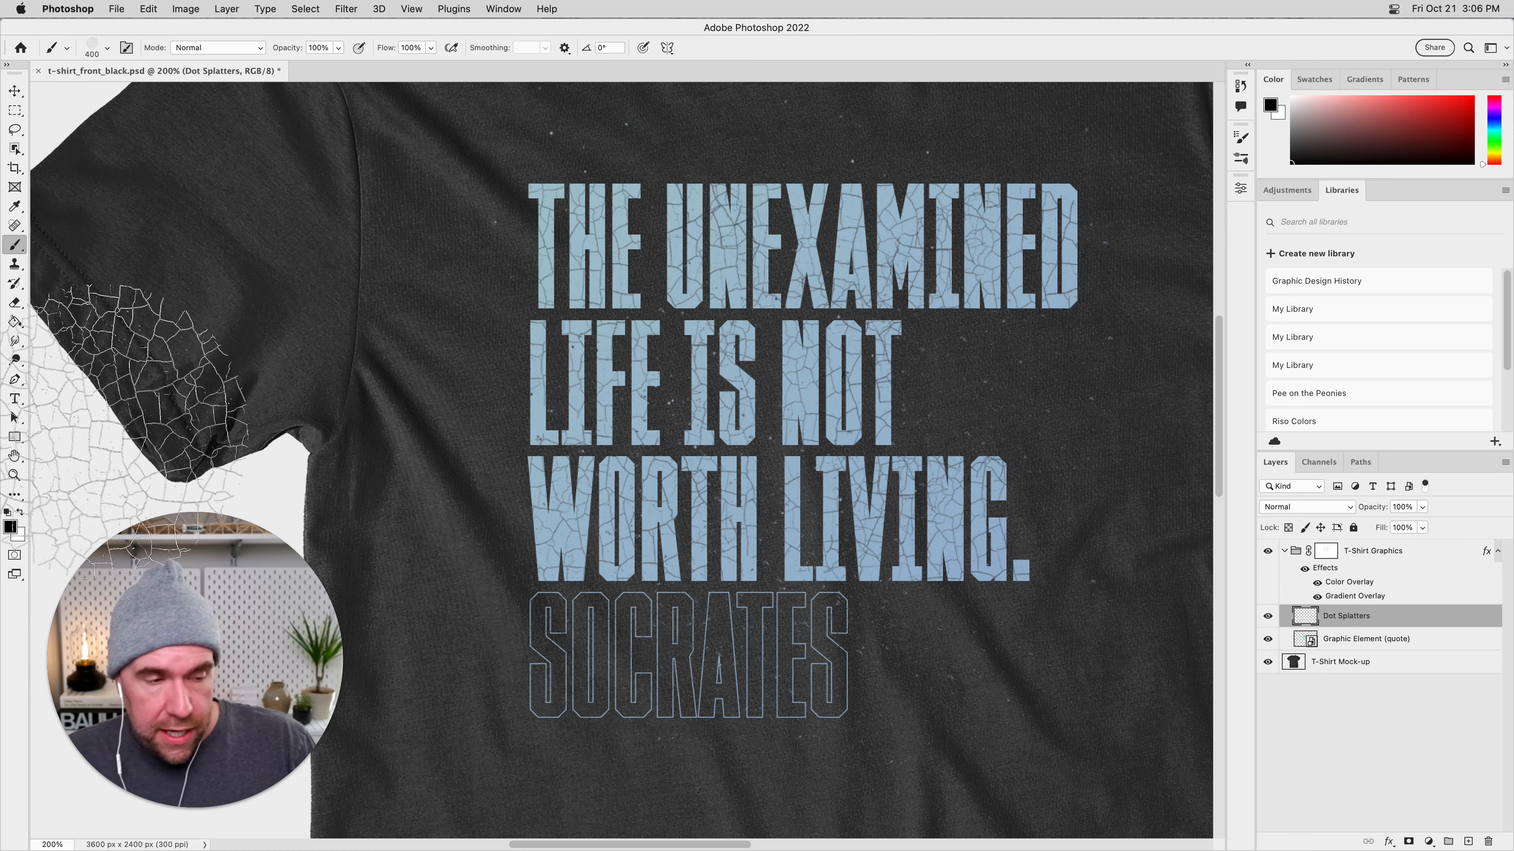
pyautogui.moveTo(804, 508); pyautogui.dragTo(657, 503)
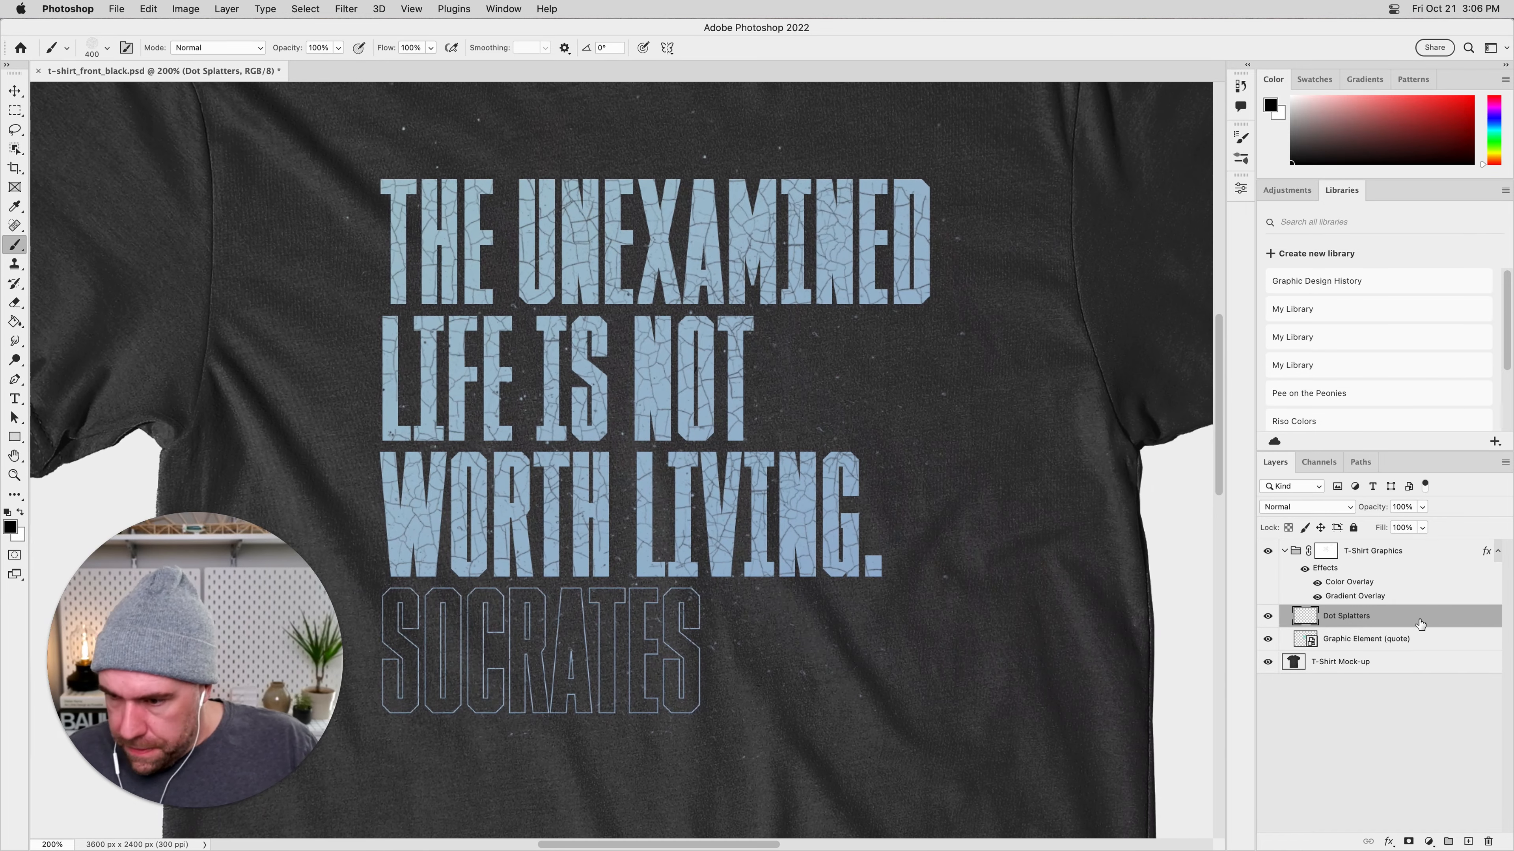
pyautogui.click(964, 493)
pyautogui.click(860, 503)
pyautogui.click(754, 662)
pyautogui.click(501, 266)
pyautogui.click(734, 256)
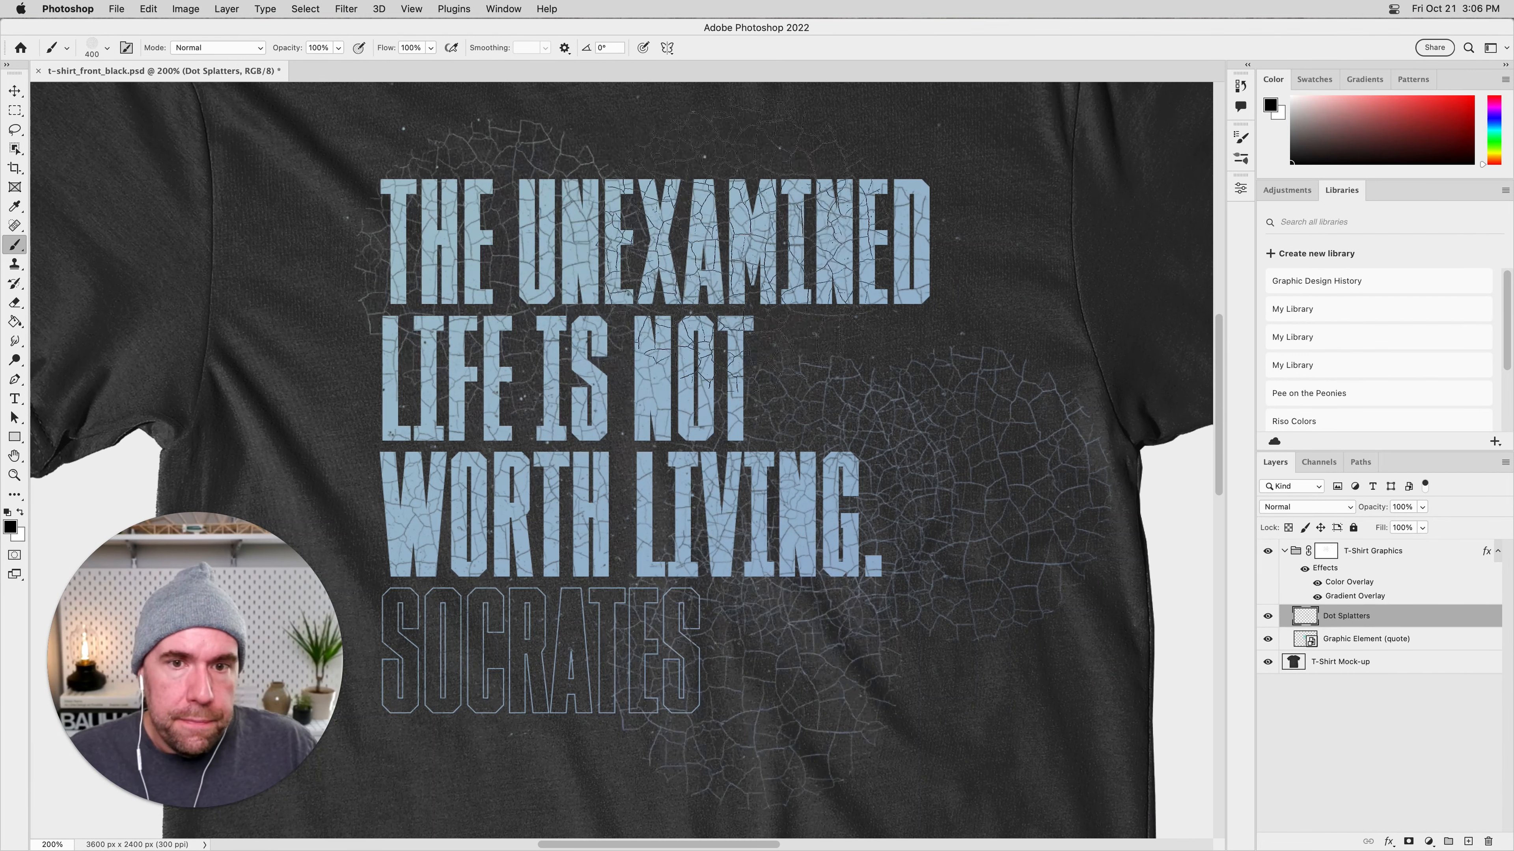
pyautogui.click(833, 228)
pyautogui.press('super+0')
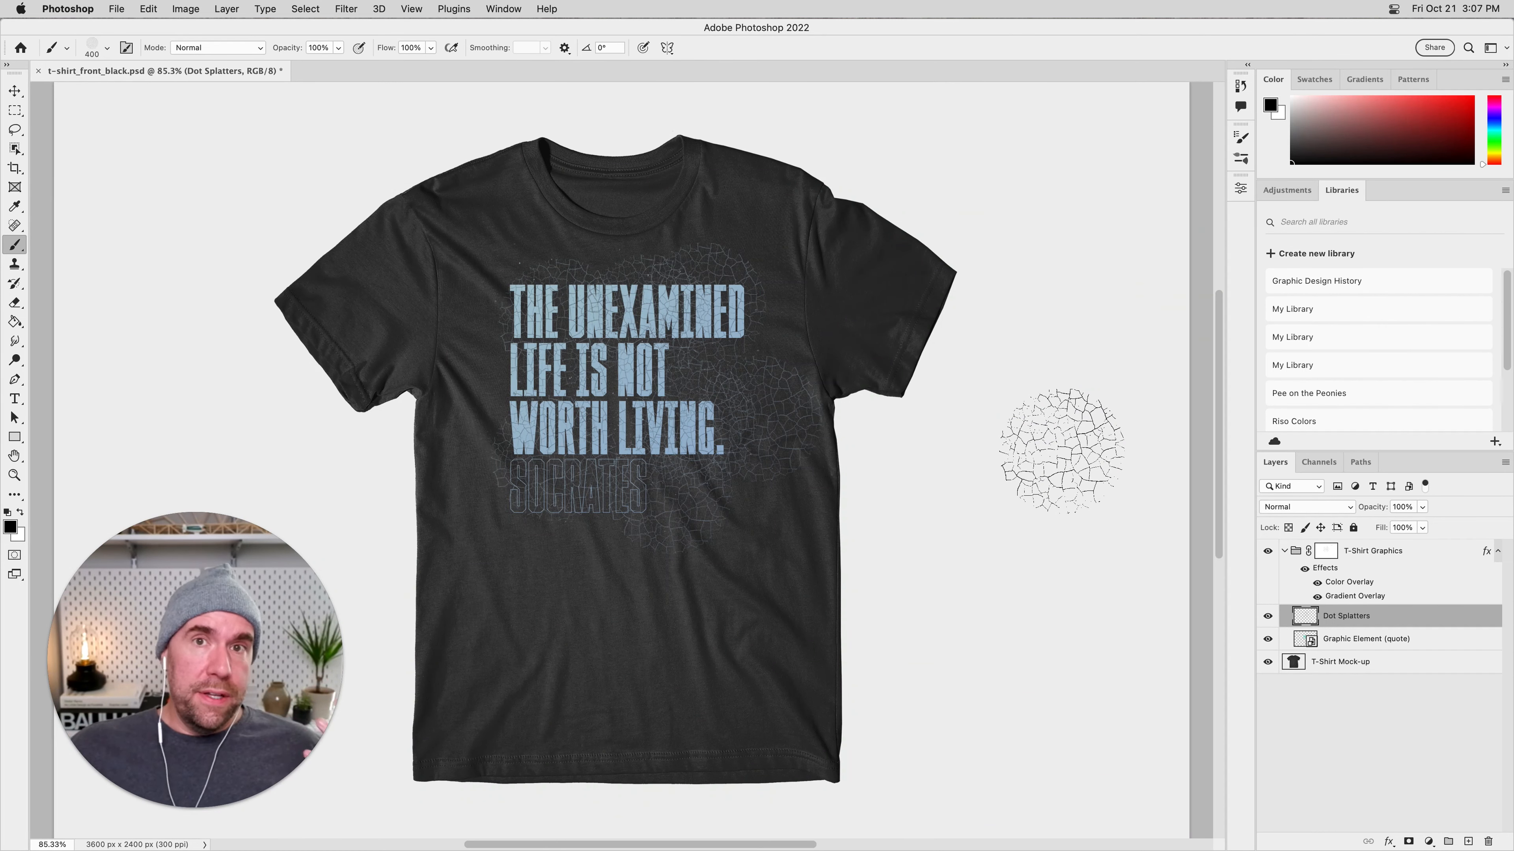
pyautogui.click(527, 404)
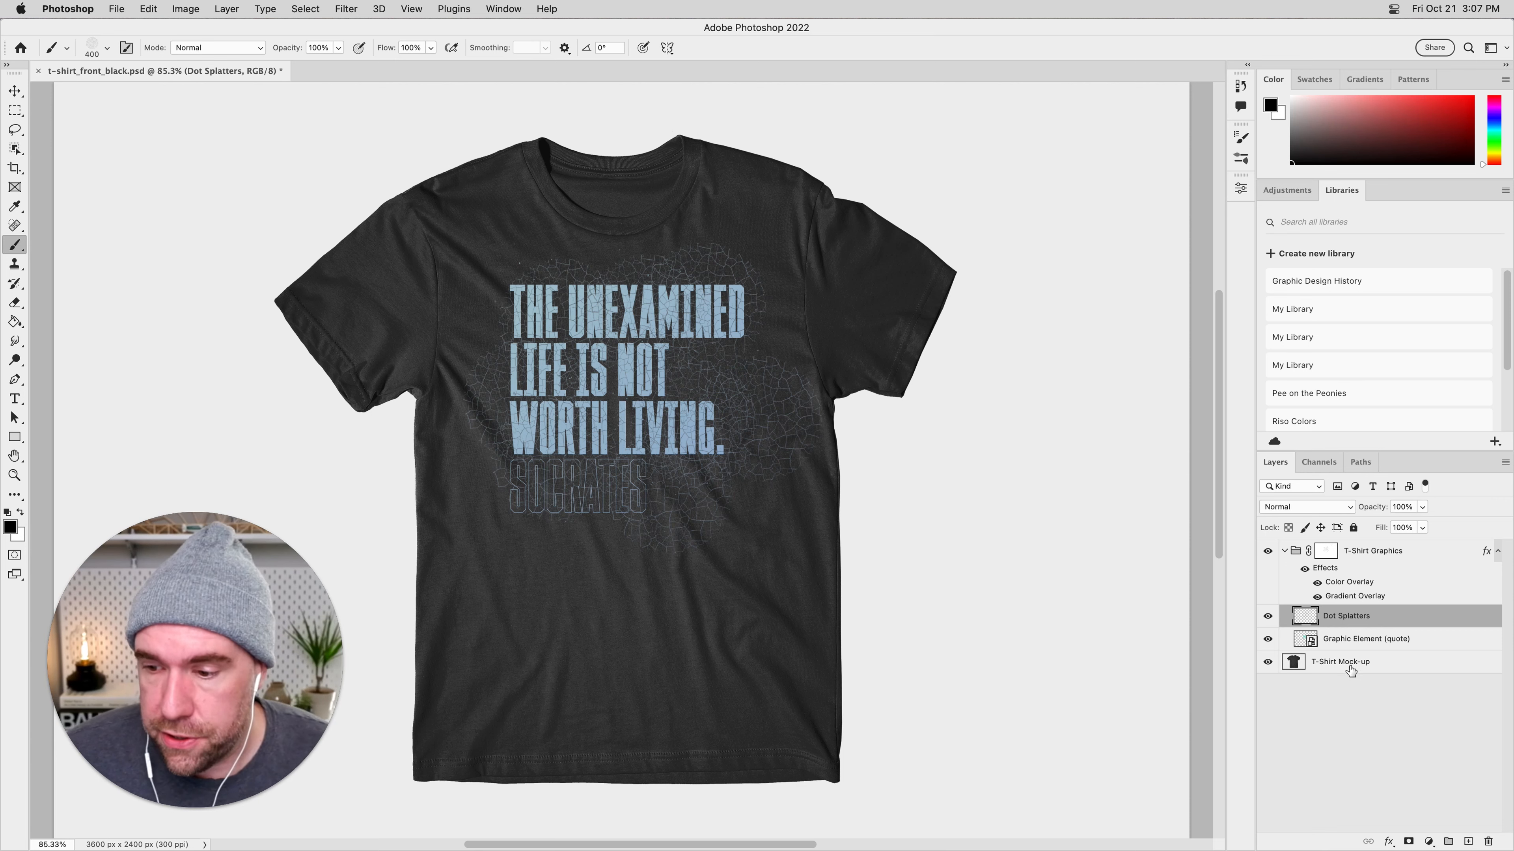
pyautogui.click(1340, 710)
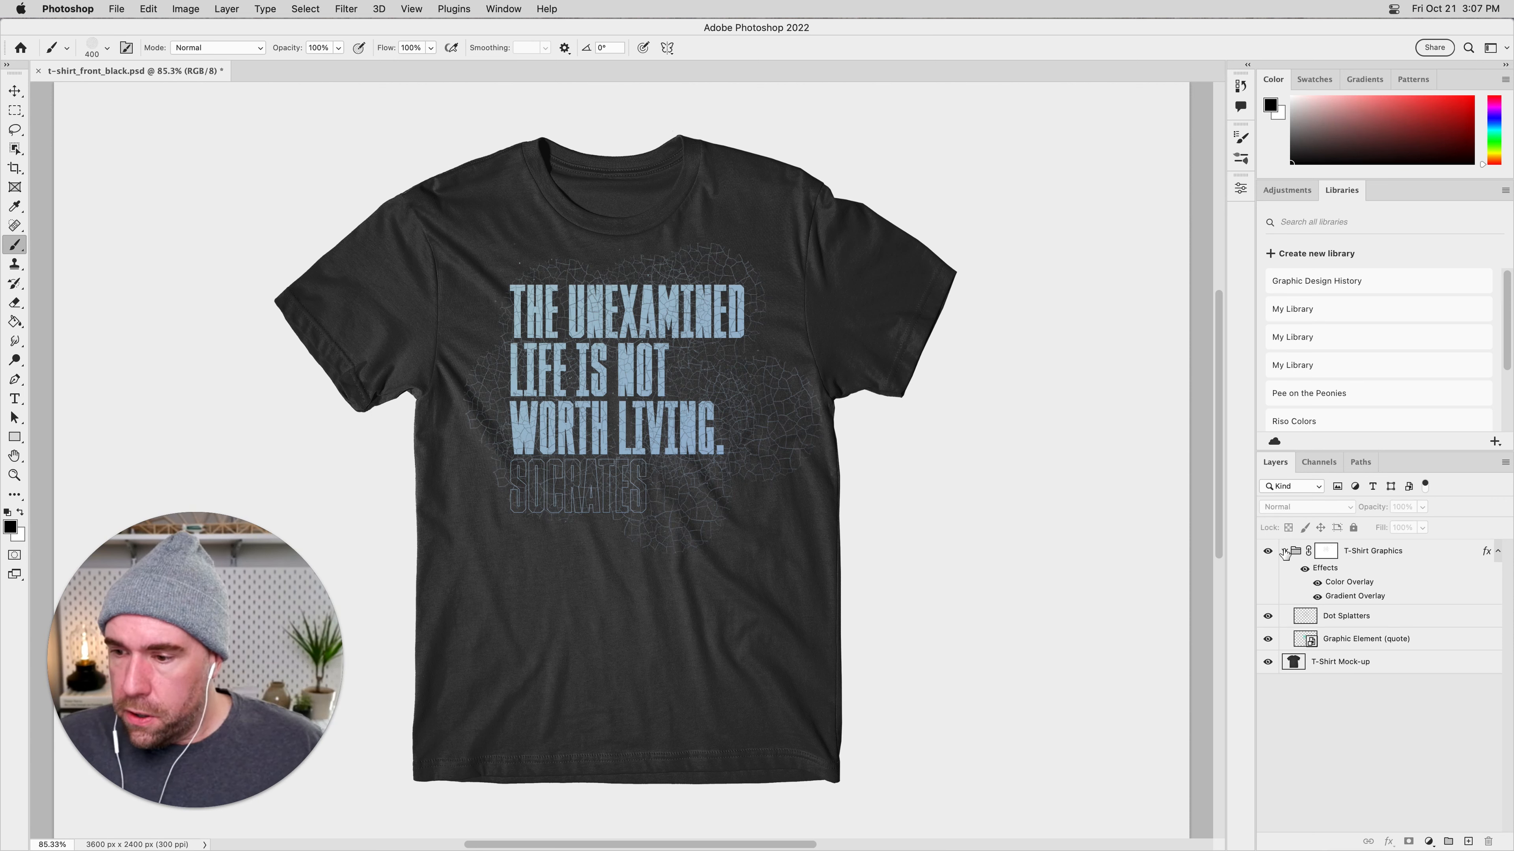